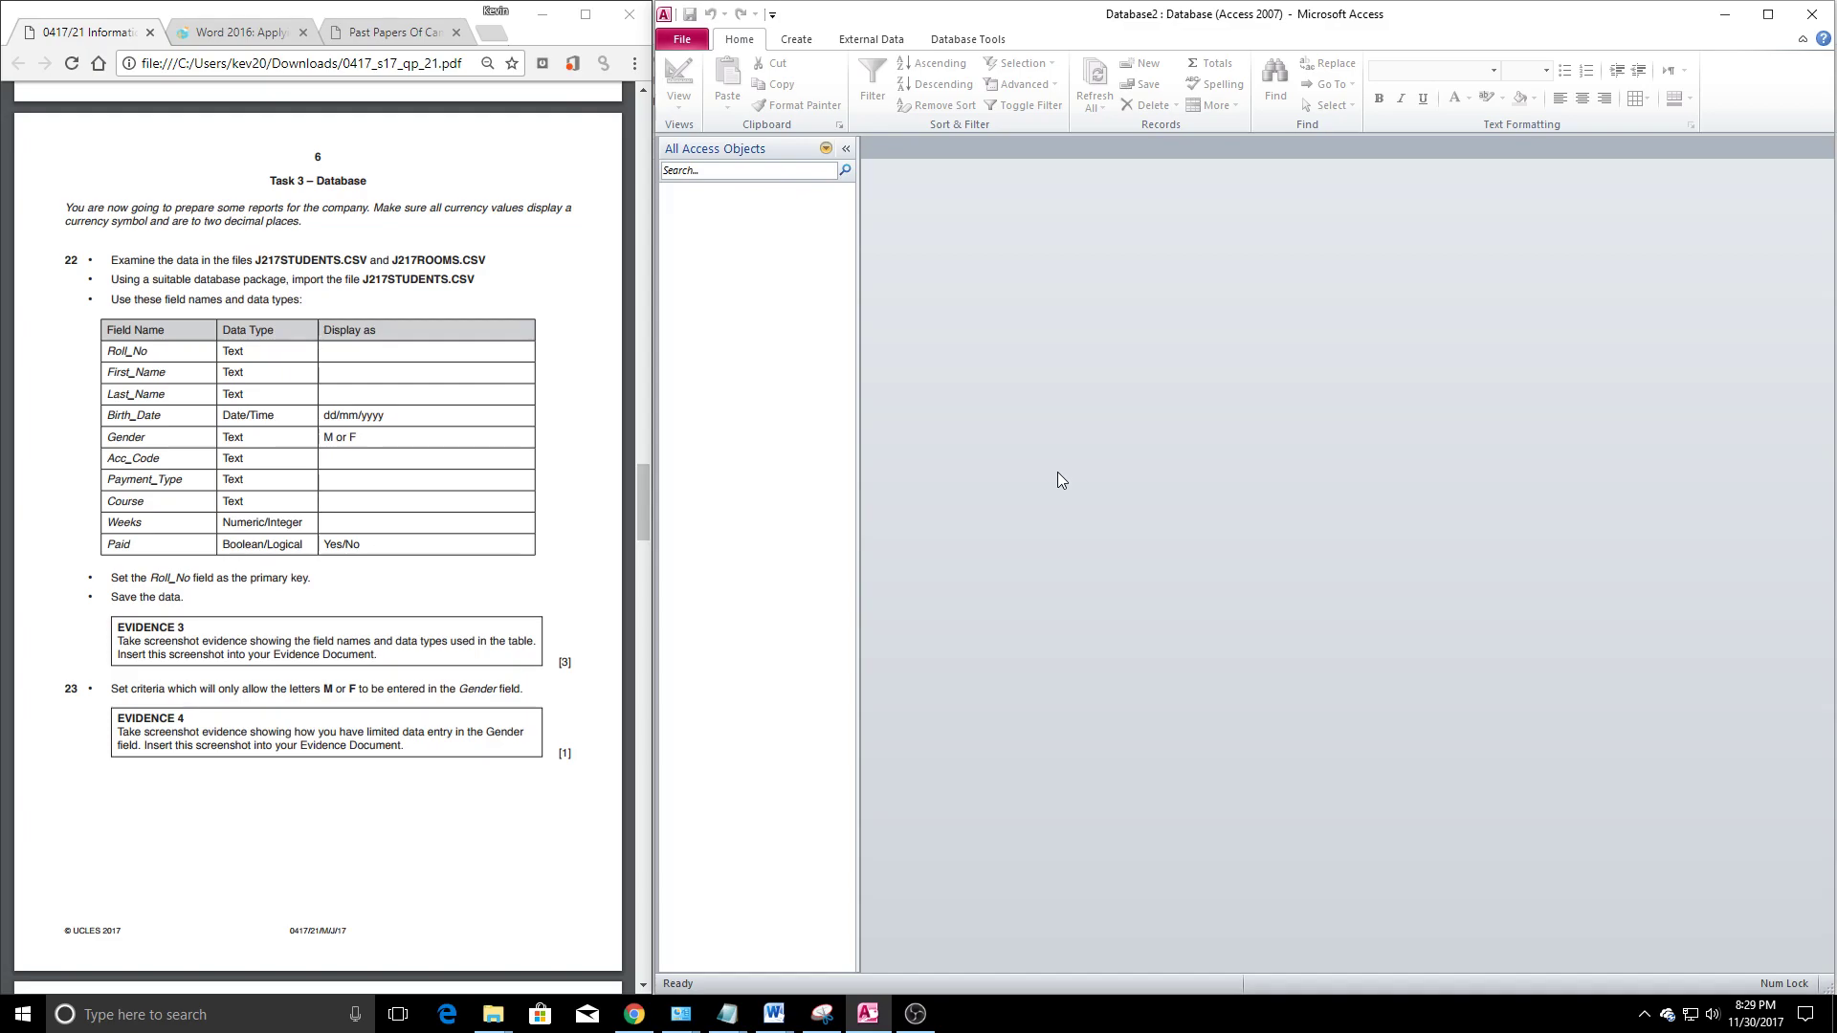
Read through the Task 3 introduction and items 28–29 in the exam paper
left_click(478, 407)
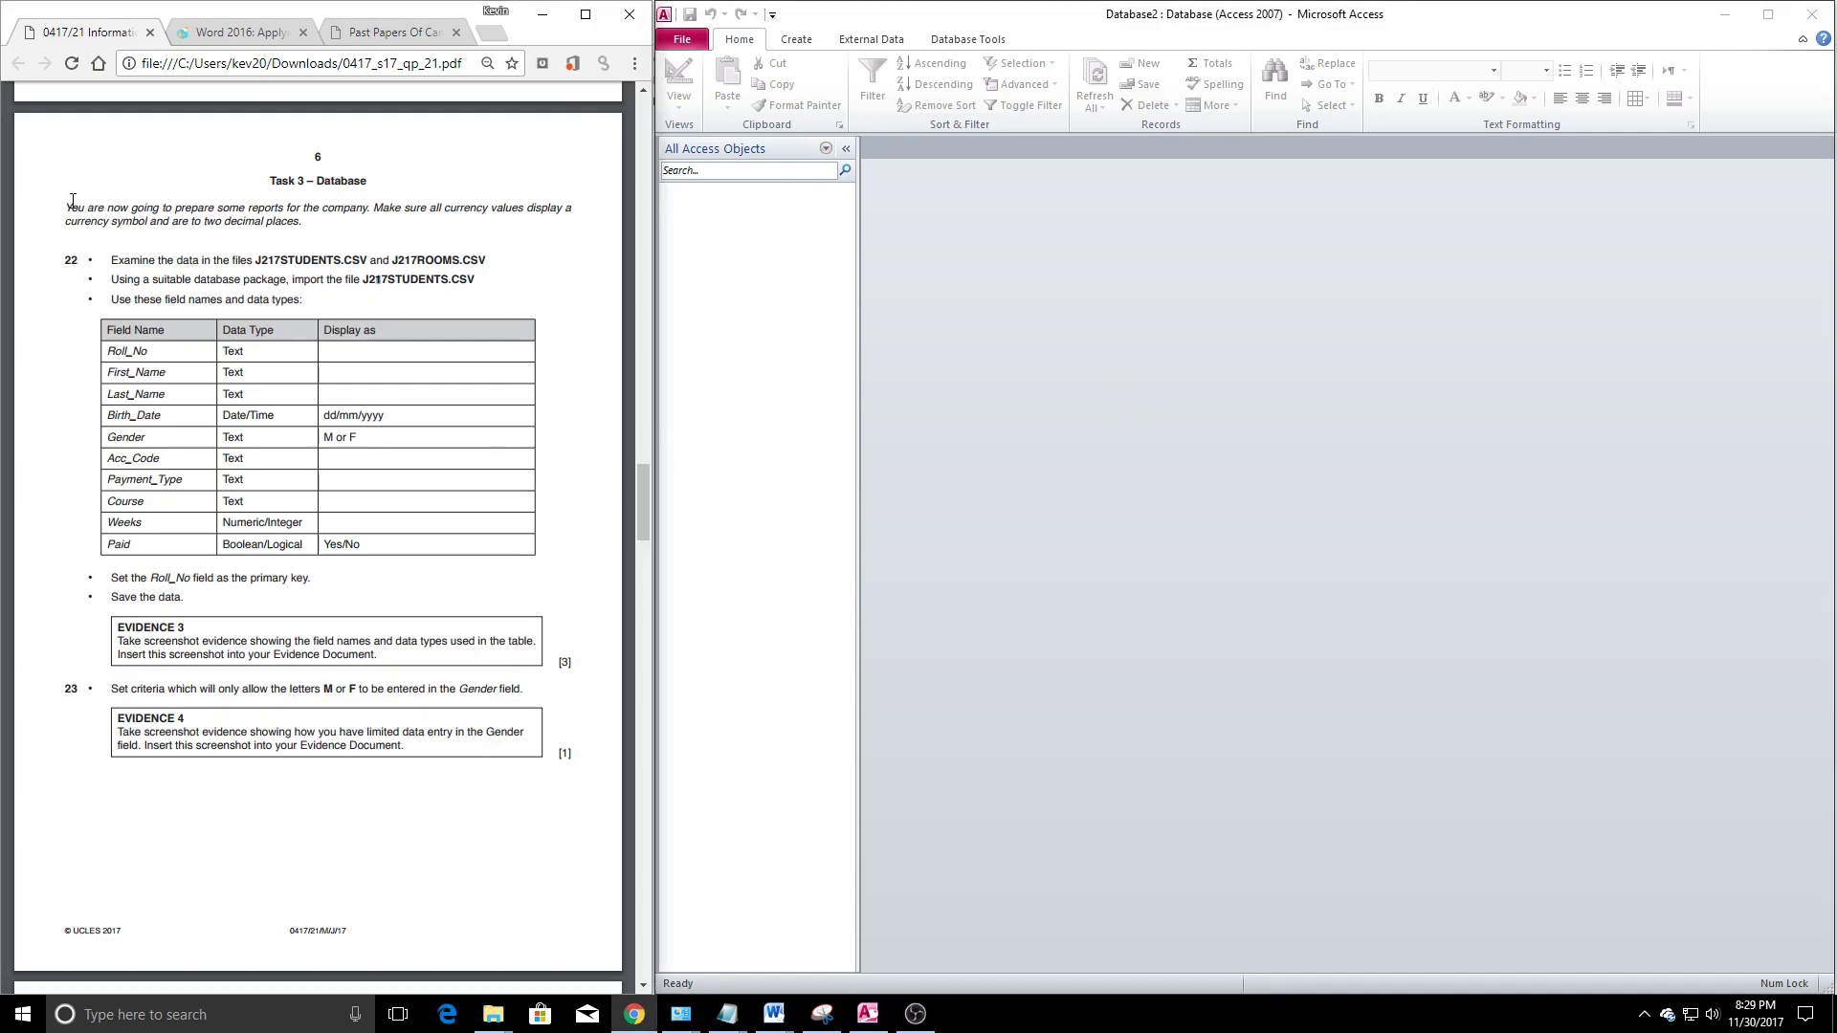
left_click_drag(80, 207, 436, 287)
left_click(431, 316)
scroll(425, 374, "down", 7)
scroll(425, 373, "down", 10)
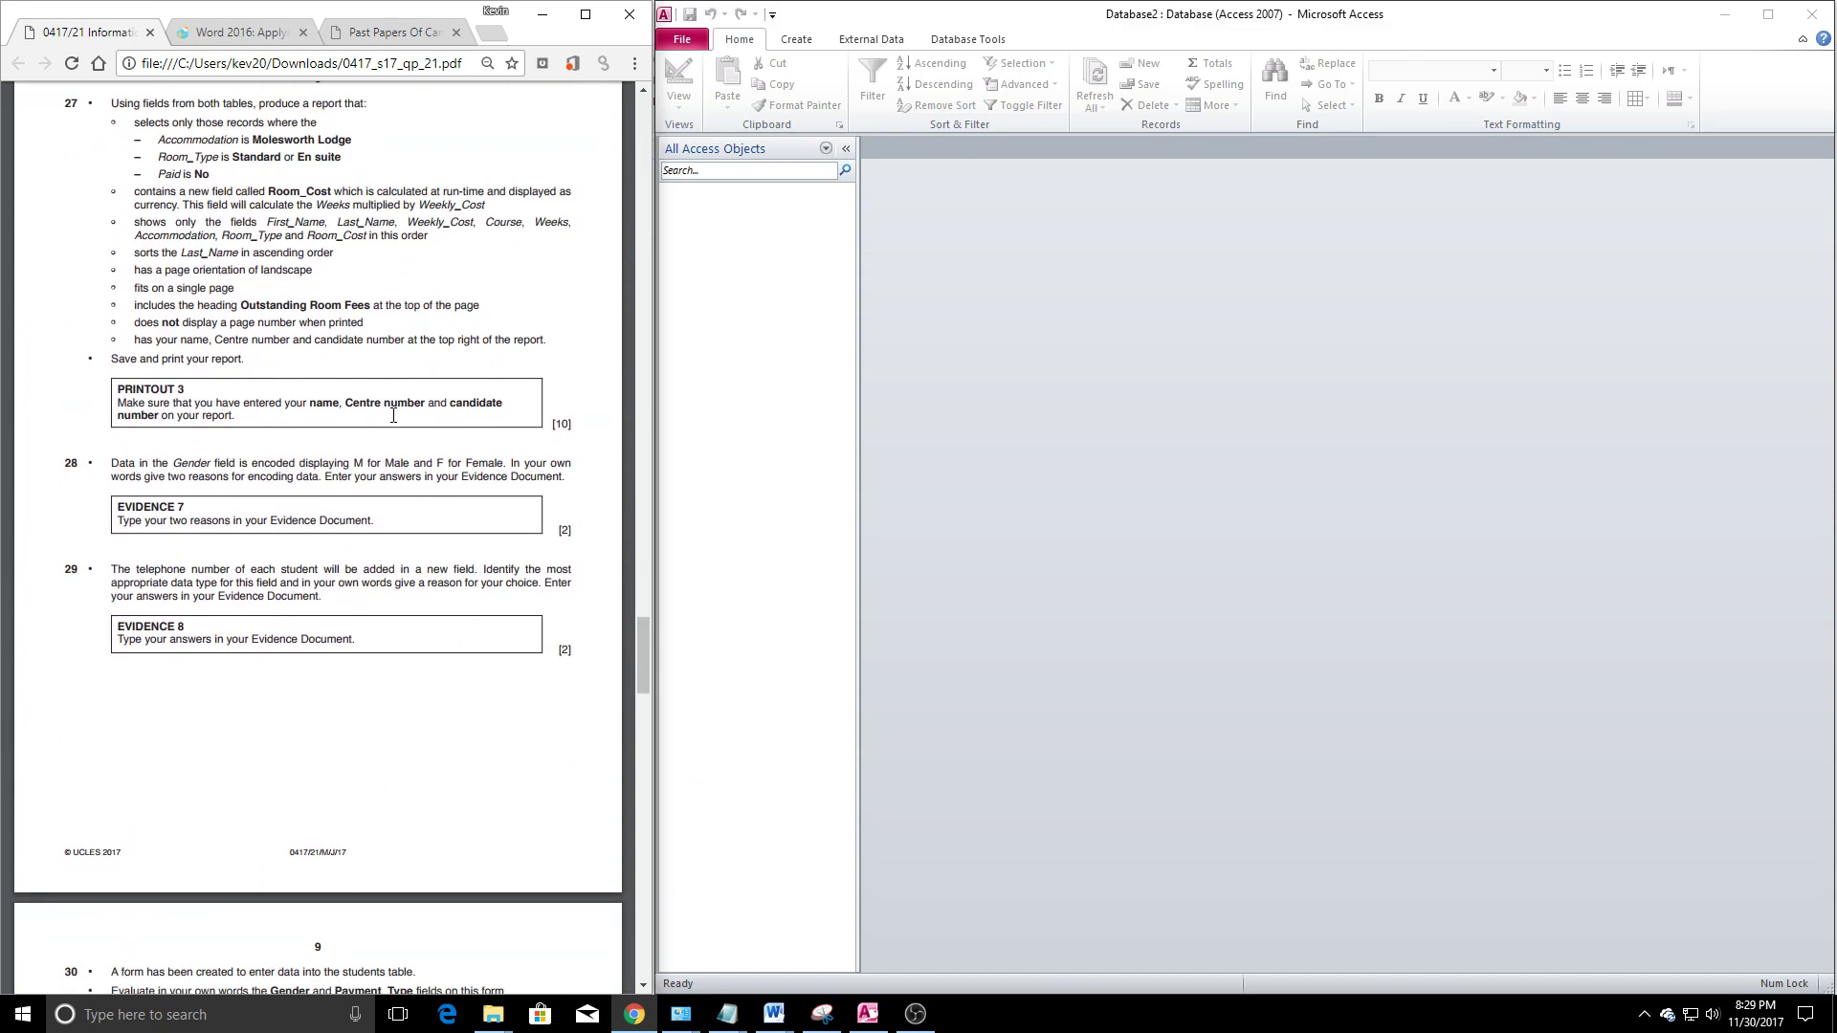
scroll(387, 478, "down", 5)
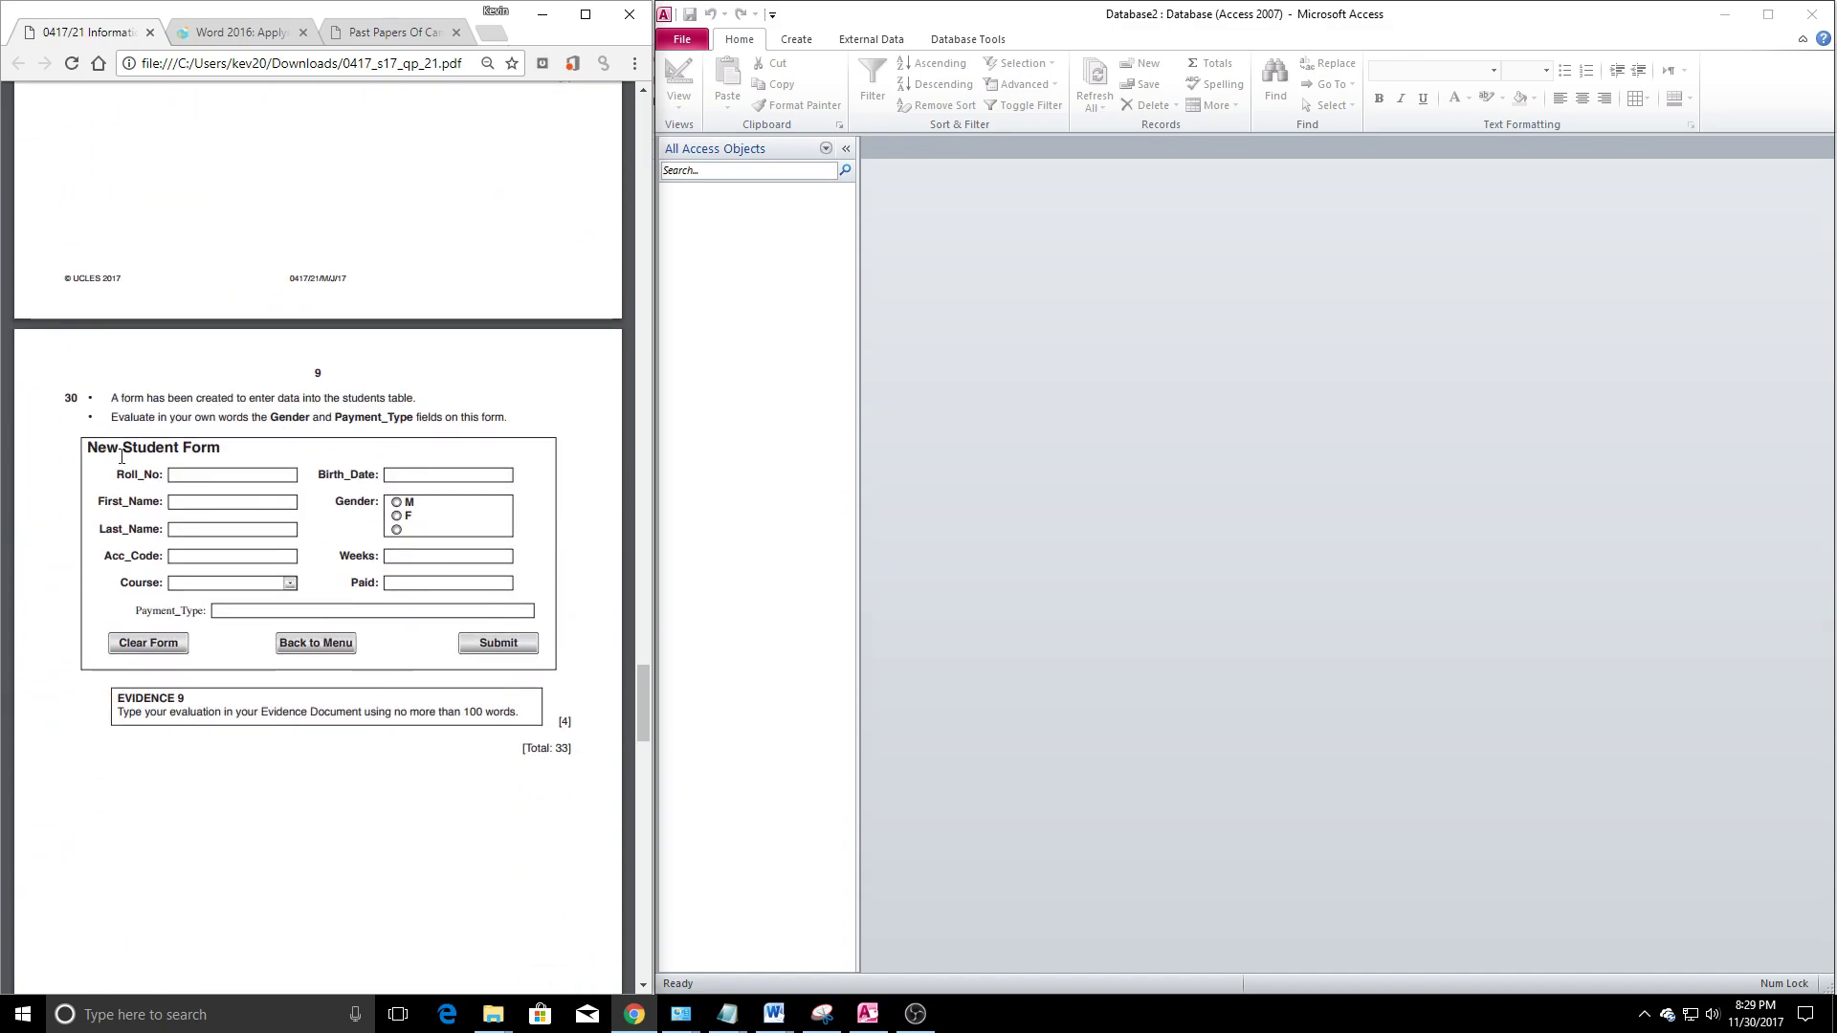
left_click_drag(370, 452, 410, 562)
scroll(311, 508, "up", 5)
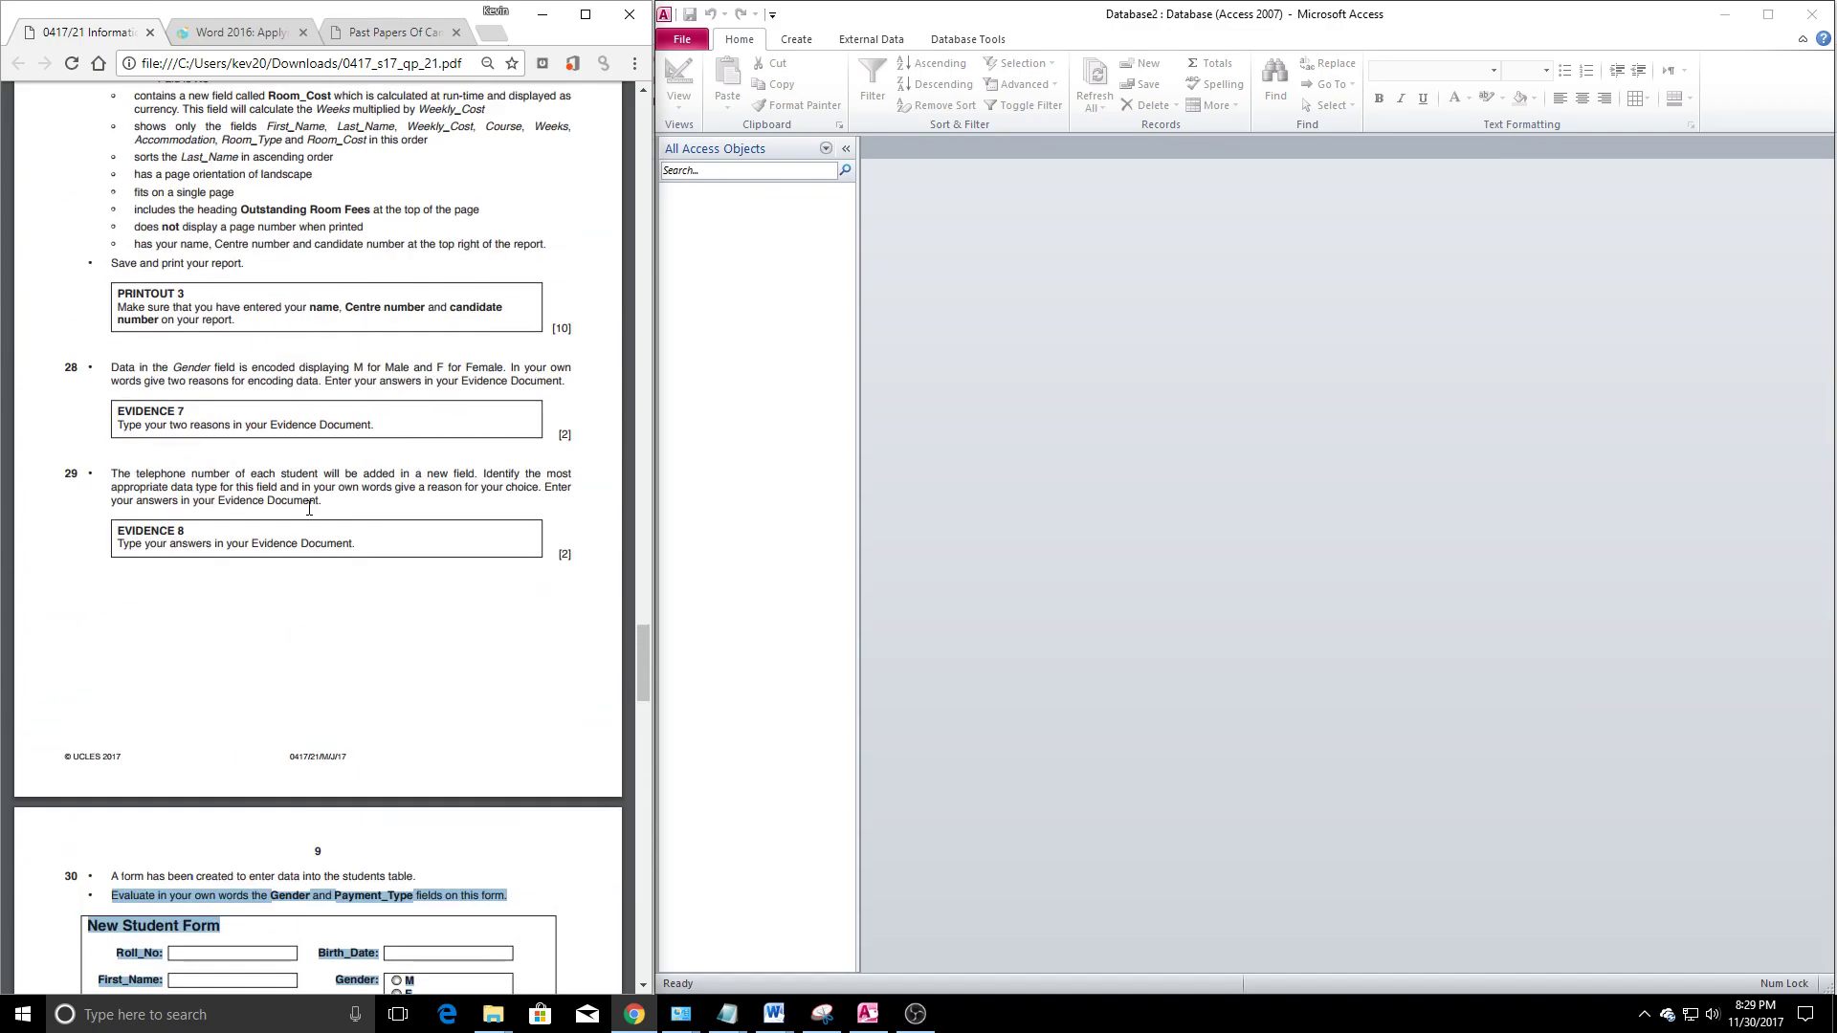
left_click_drag(106, 362, 557, 589)
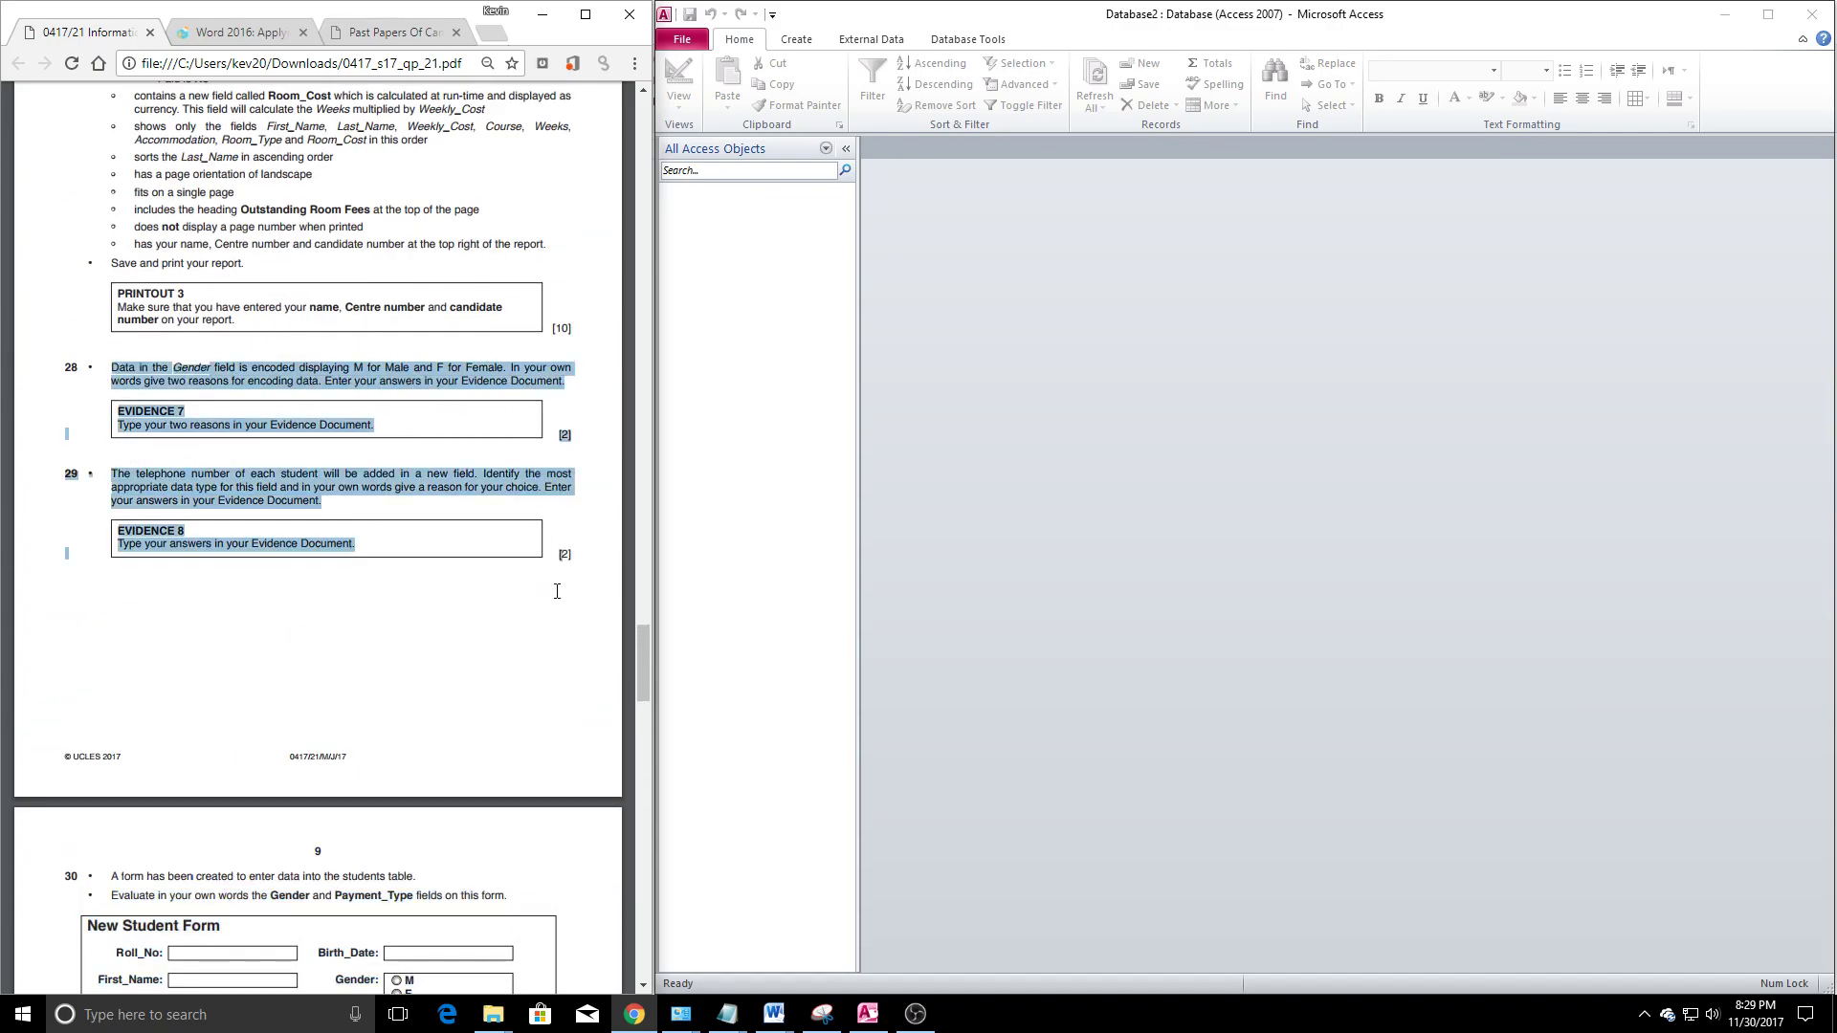
scroll(339, 595, "up", 4)
scroll(287, 593, "down", 9)
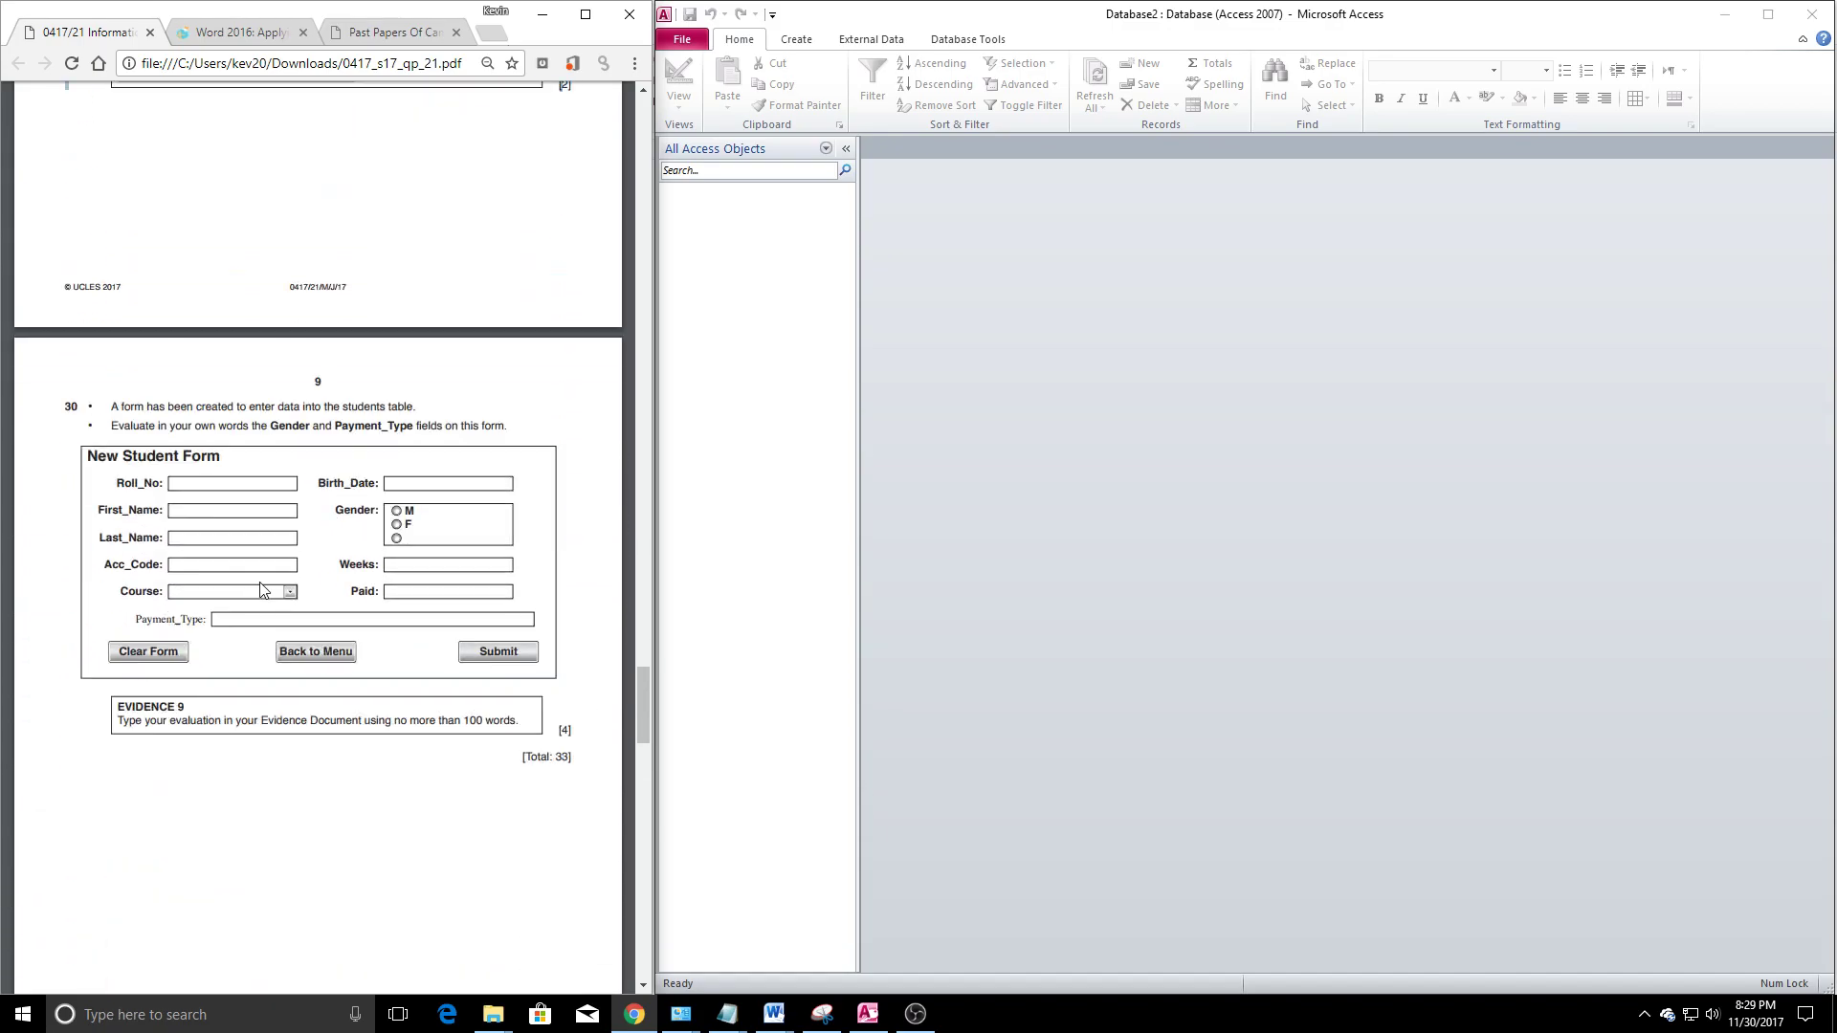
scroll(260, 589, "up", 5)
left_click(552, 460)
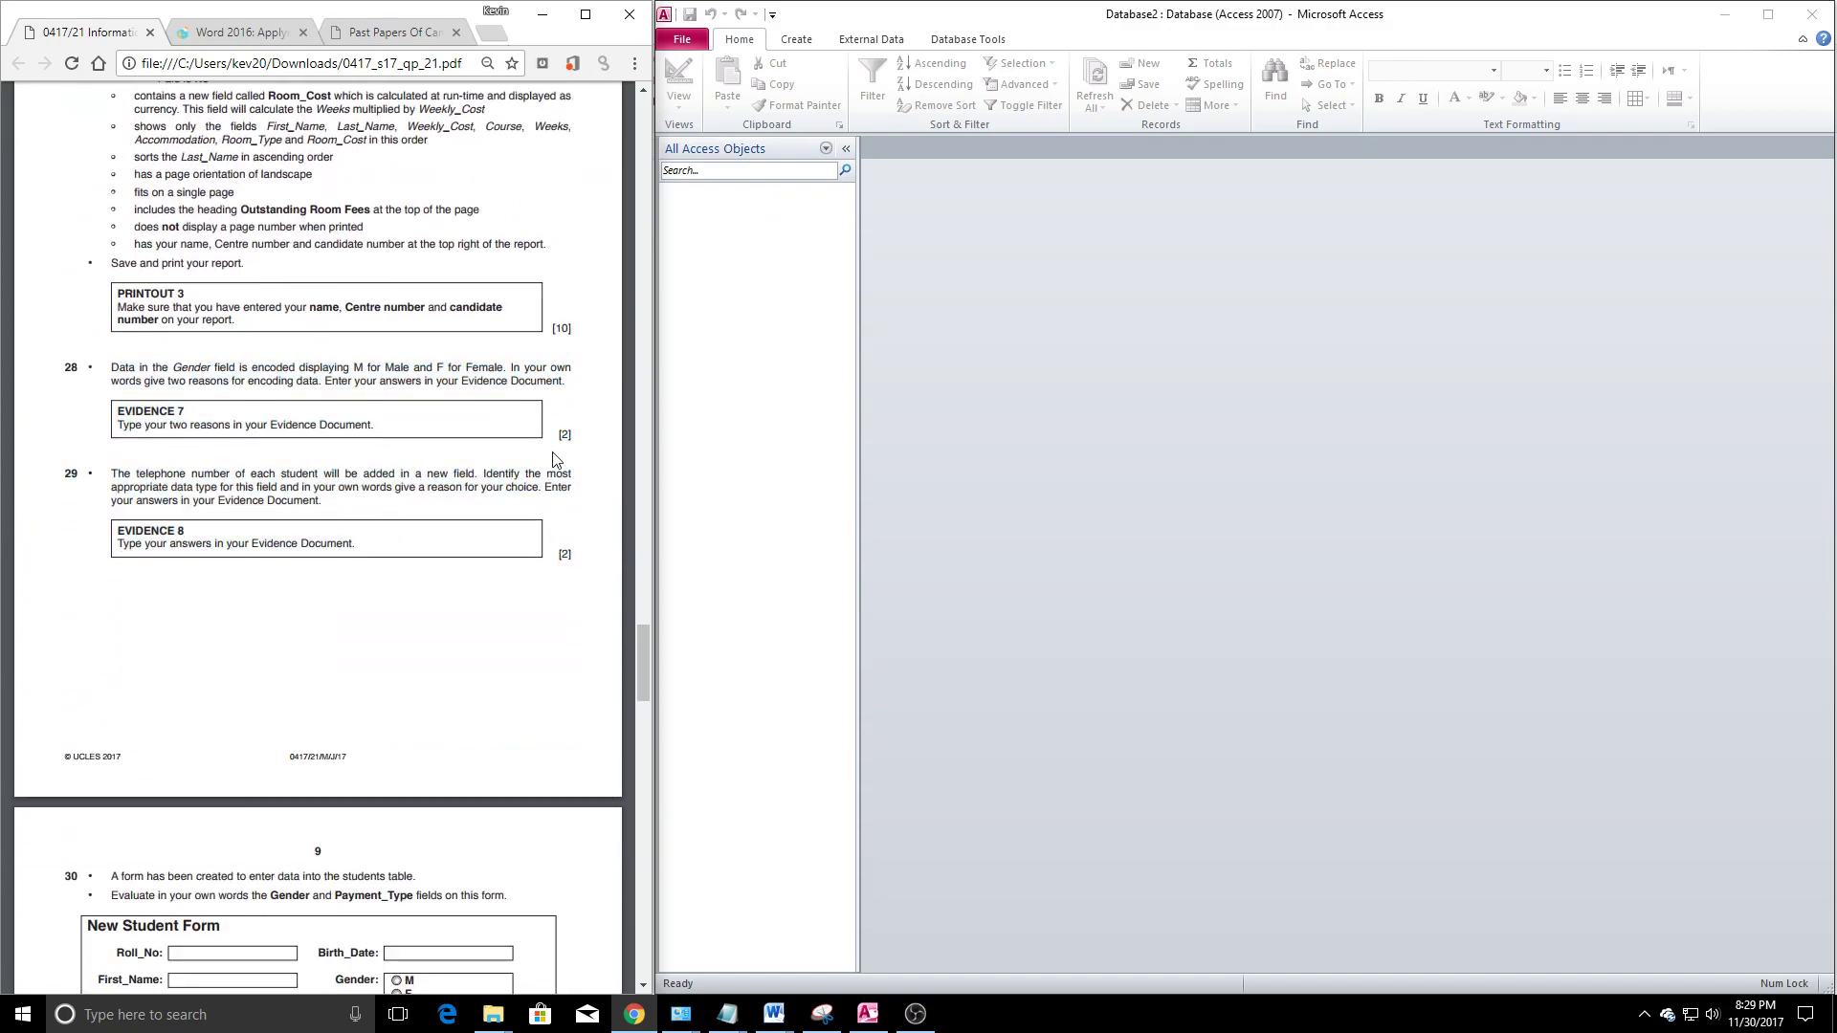
scroll(534, 547, "down", 7)
scroll(445, 618, "up", 8)
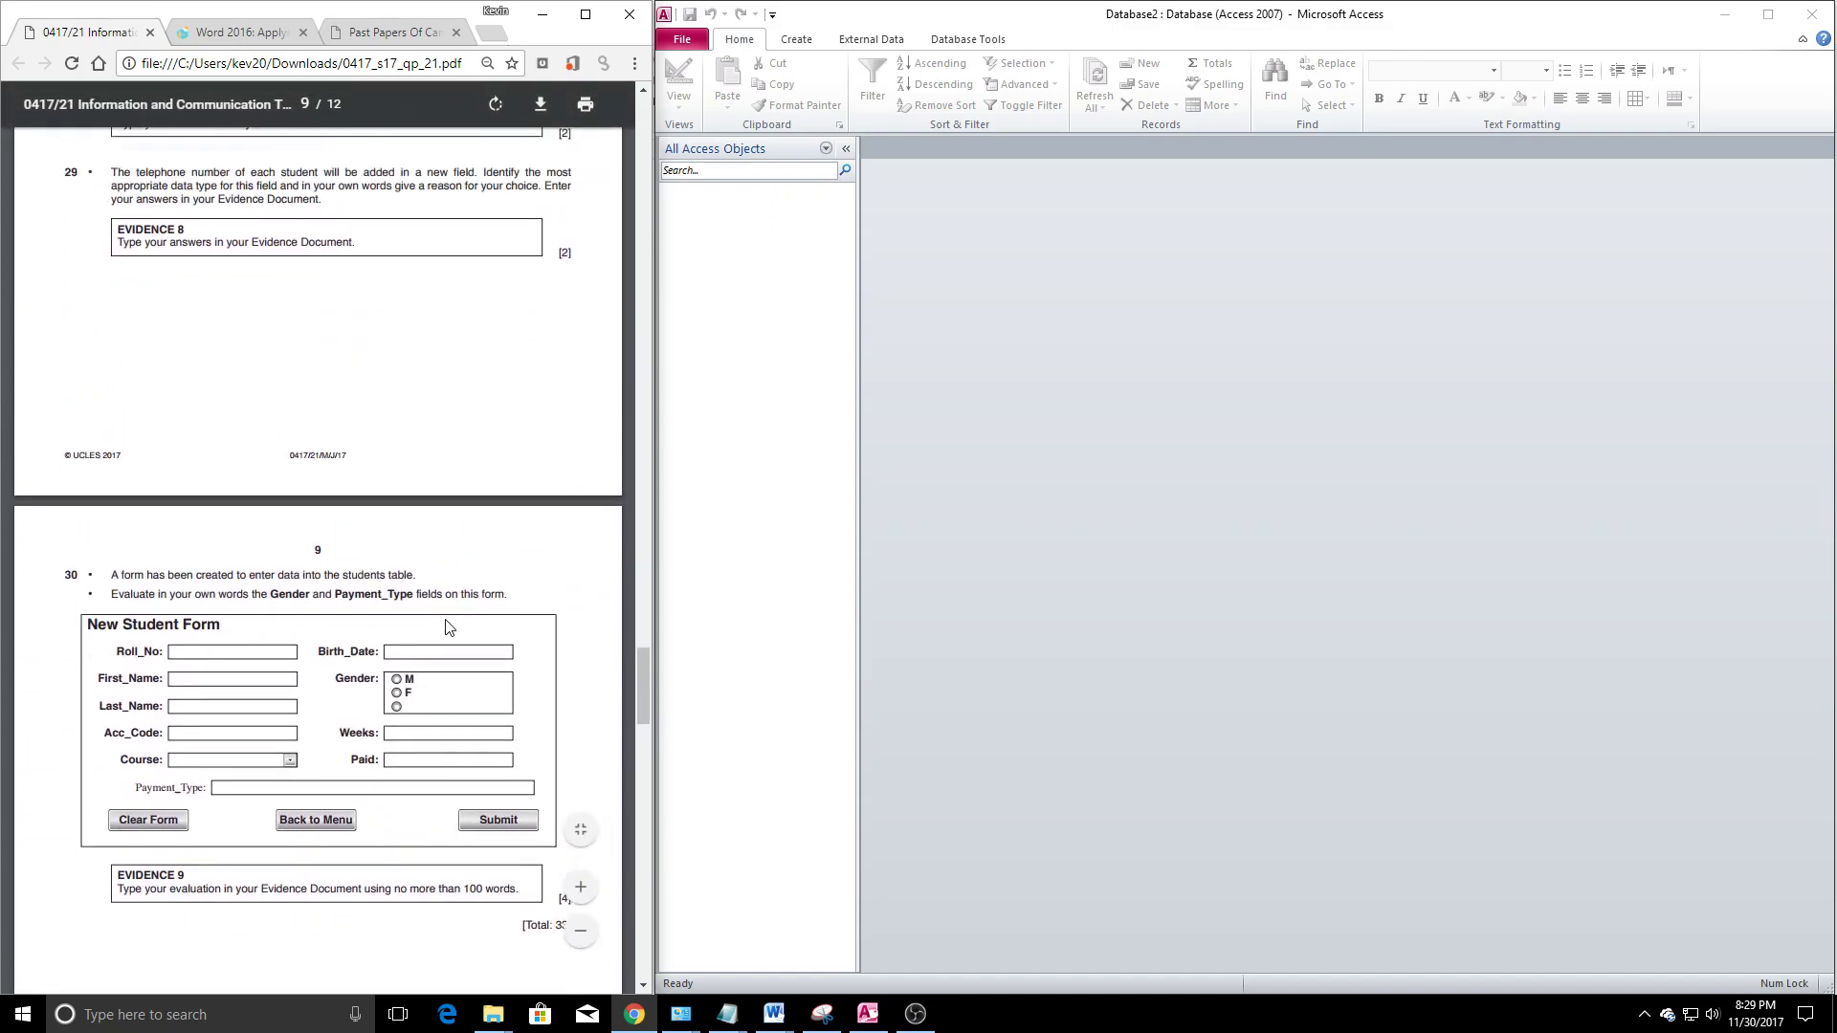
scroll(448, 627, "up", 4)
scroll(436, 622, "down", 9)
scroll(422, 615, "up", 5)
scroll(419, 617, "up", 11)
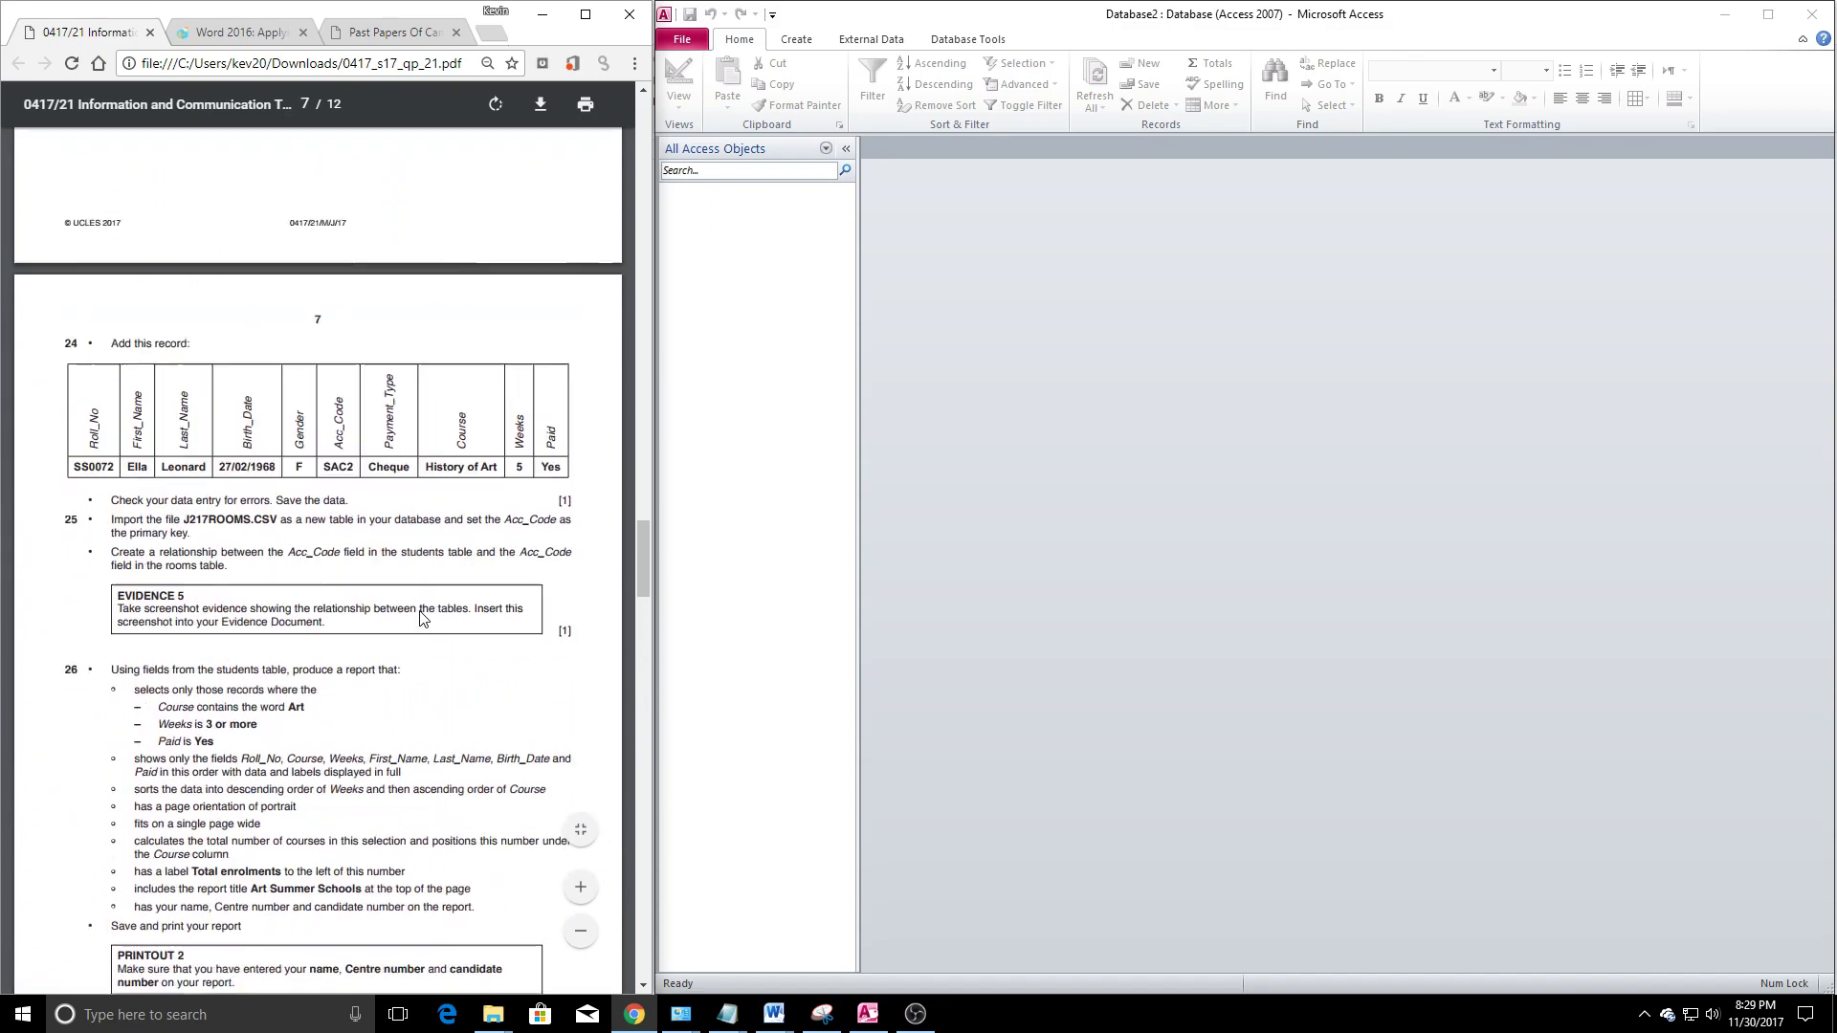
scroll(492, 542, "up", 8)
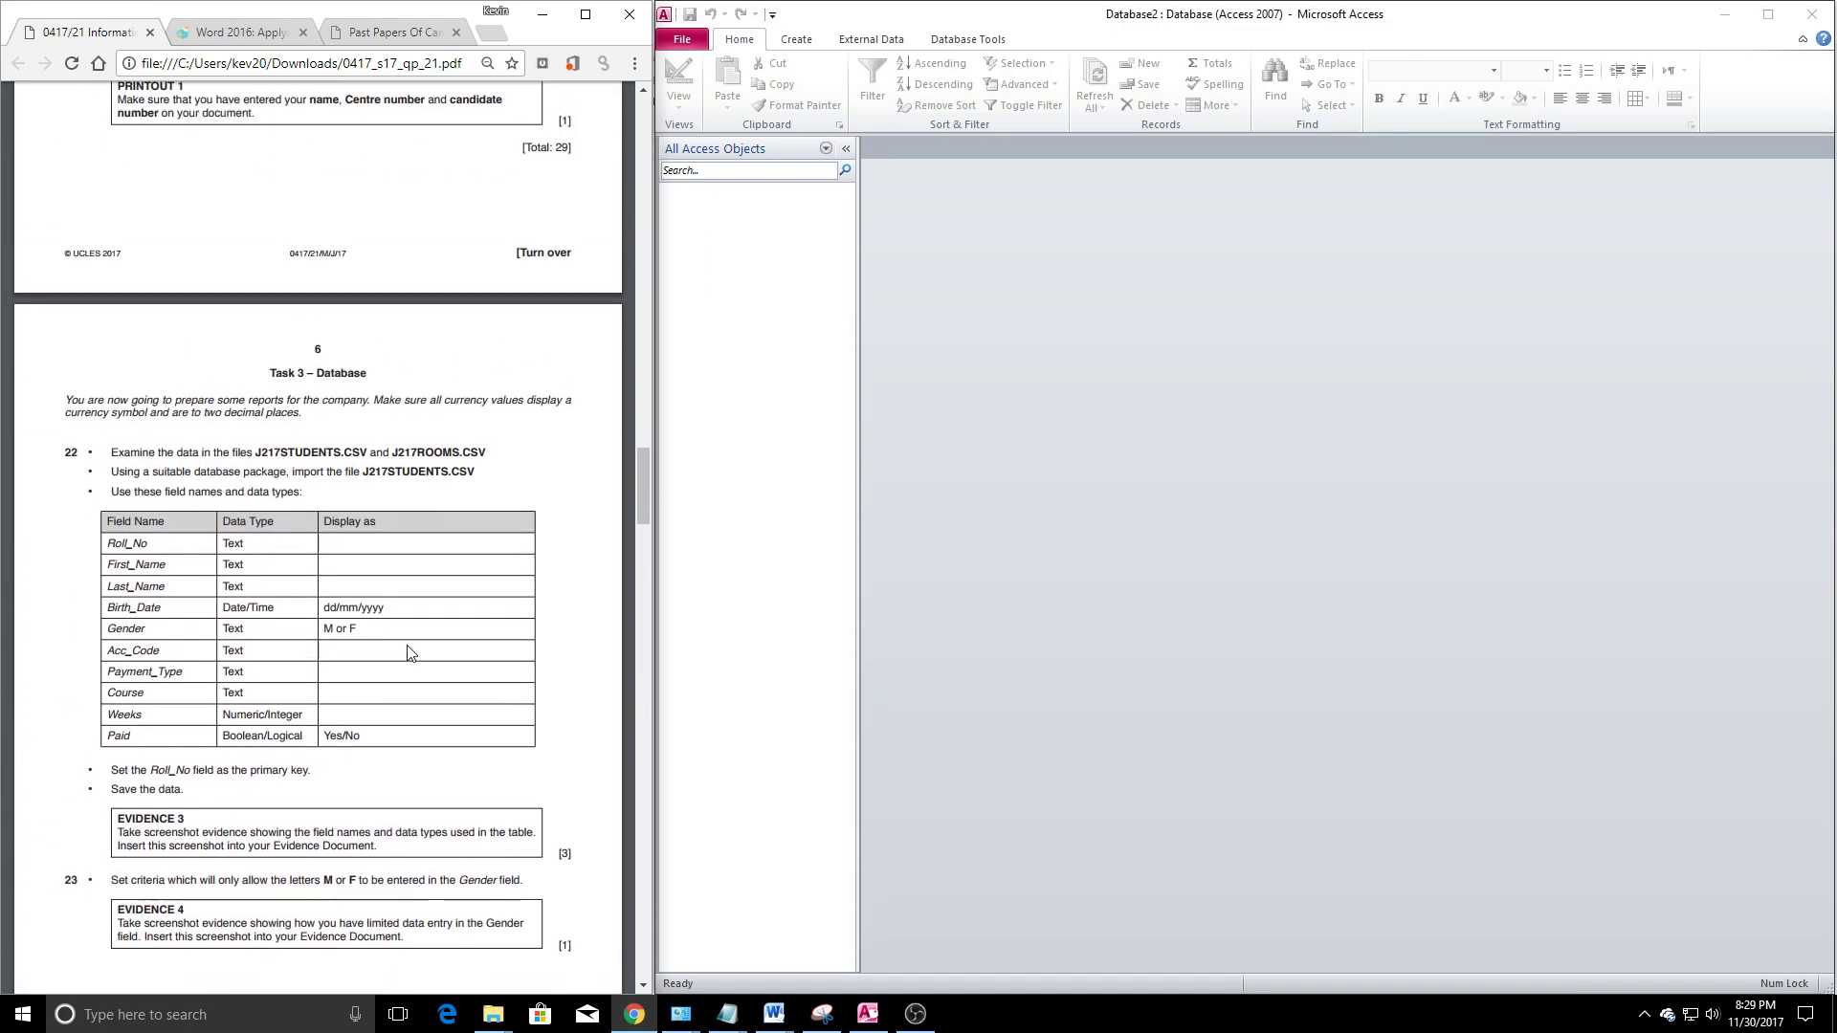
Bring the 0417_S17_21 folder window forward and move it further right beside the paper
mouse_move(492, 1015)
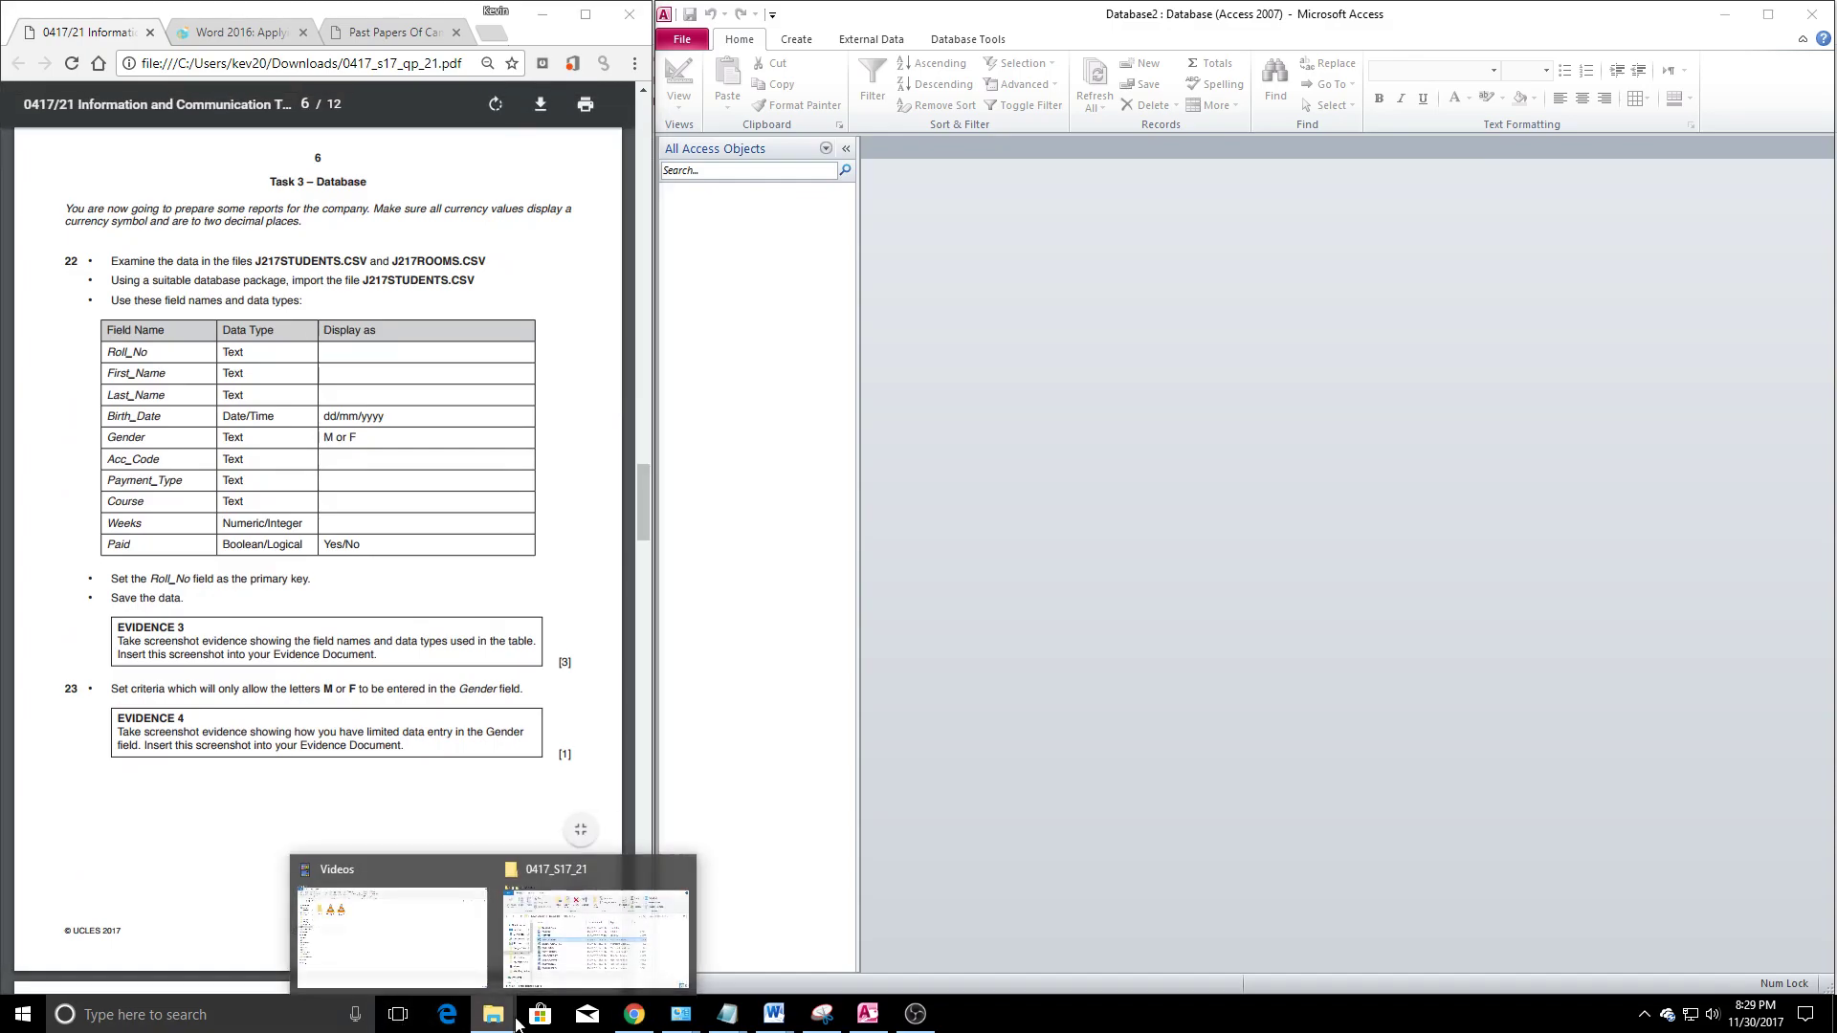
left_click(620, 942)
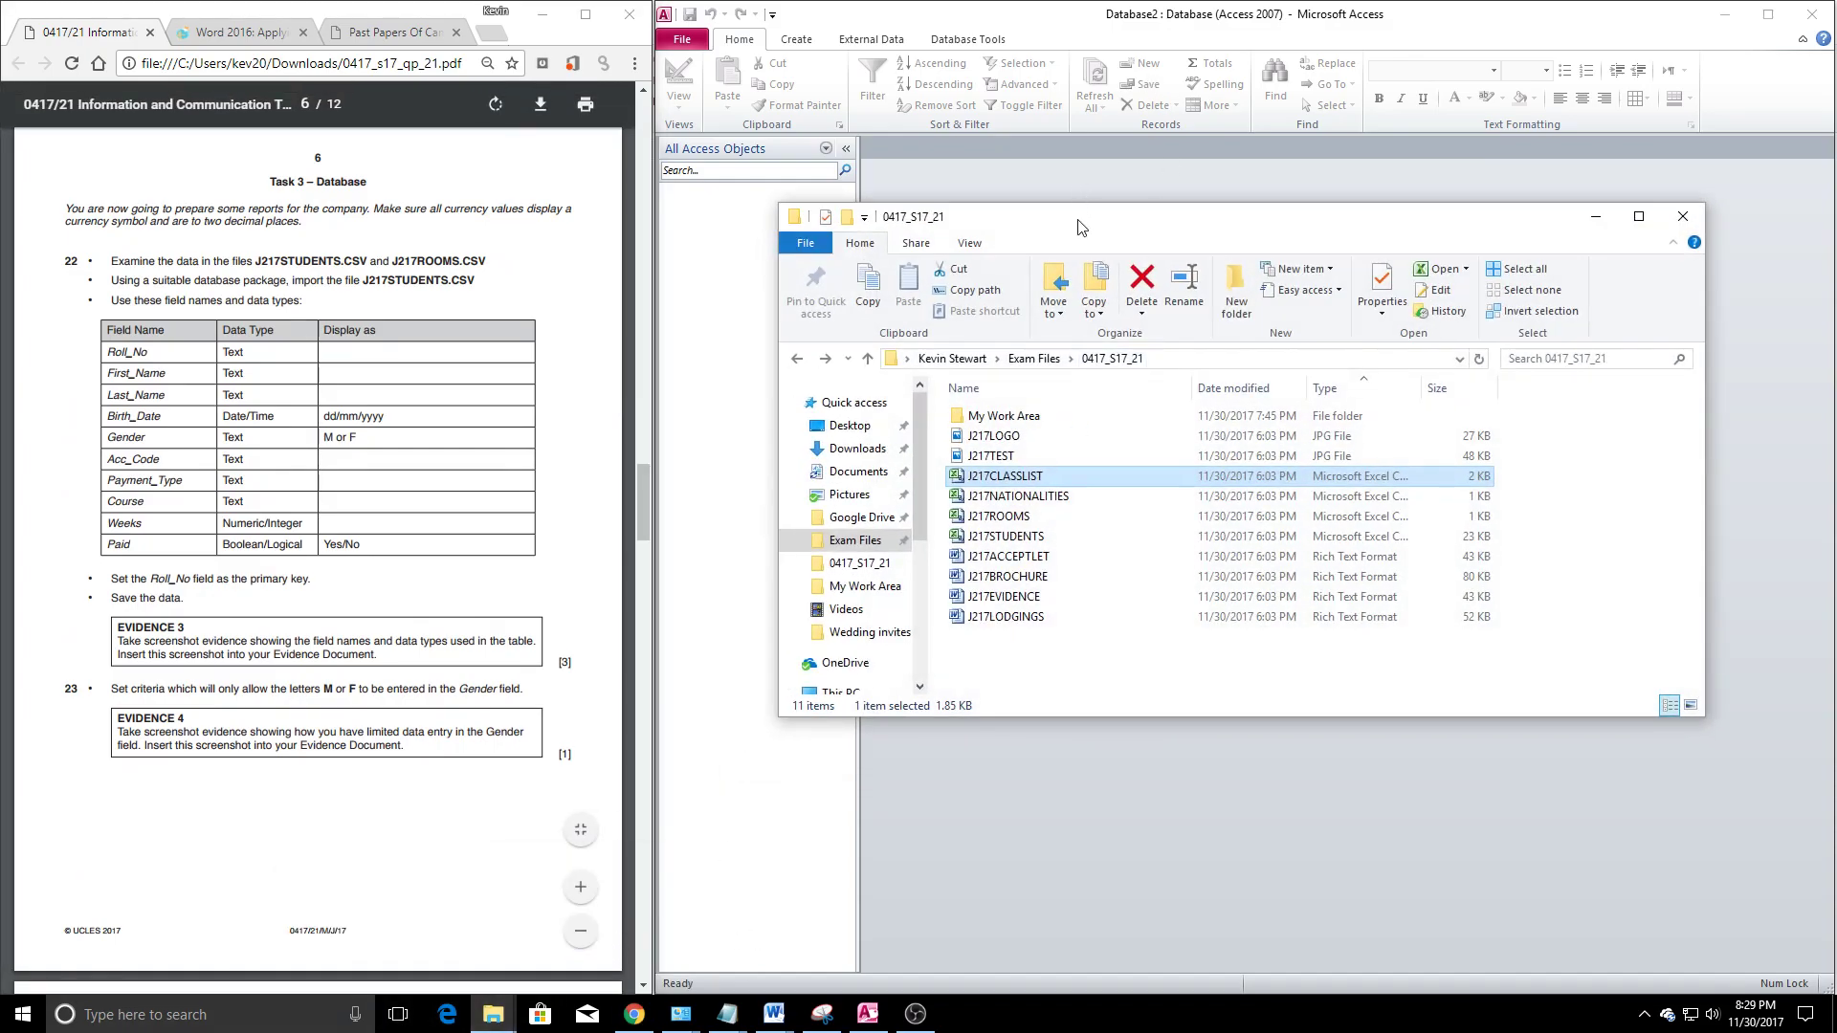
left_click_drag(1080, 226, 1215, 304)
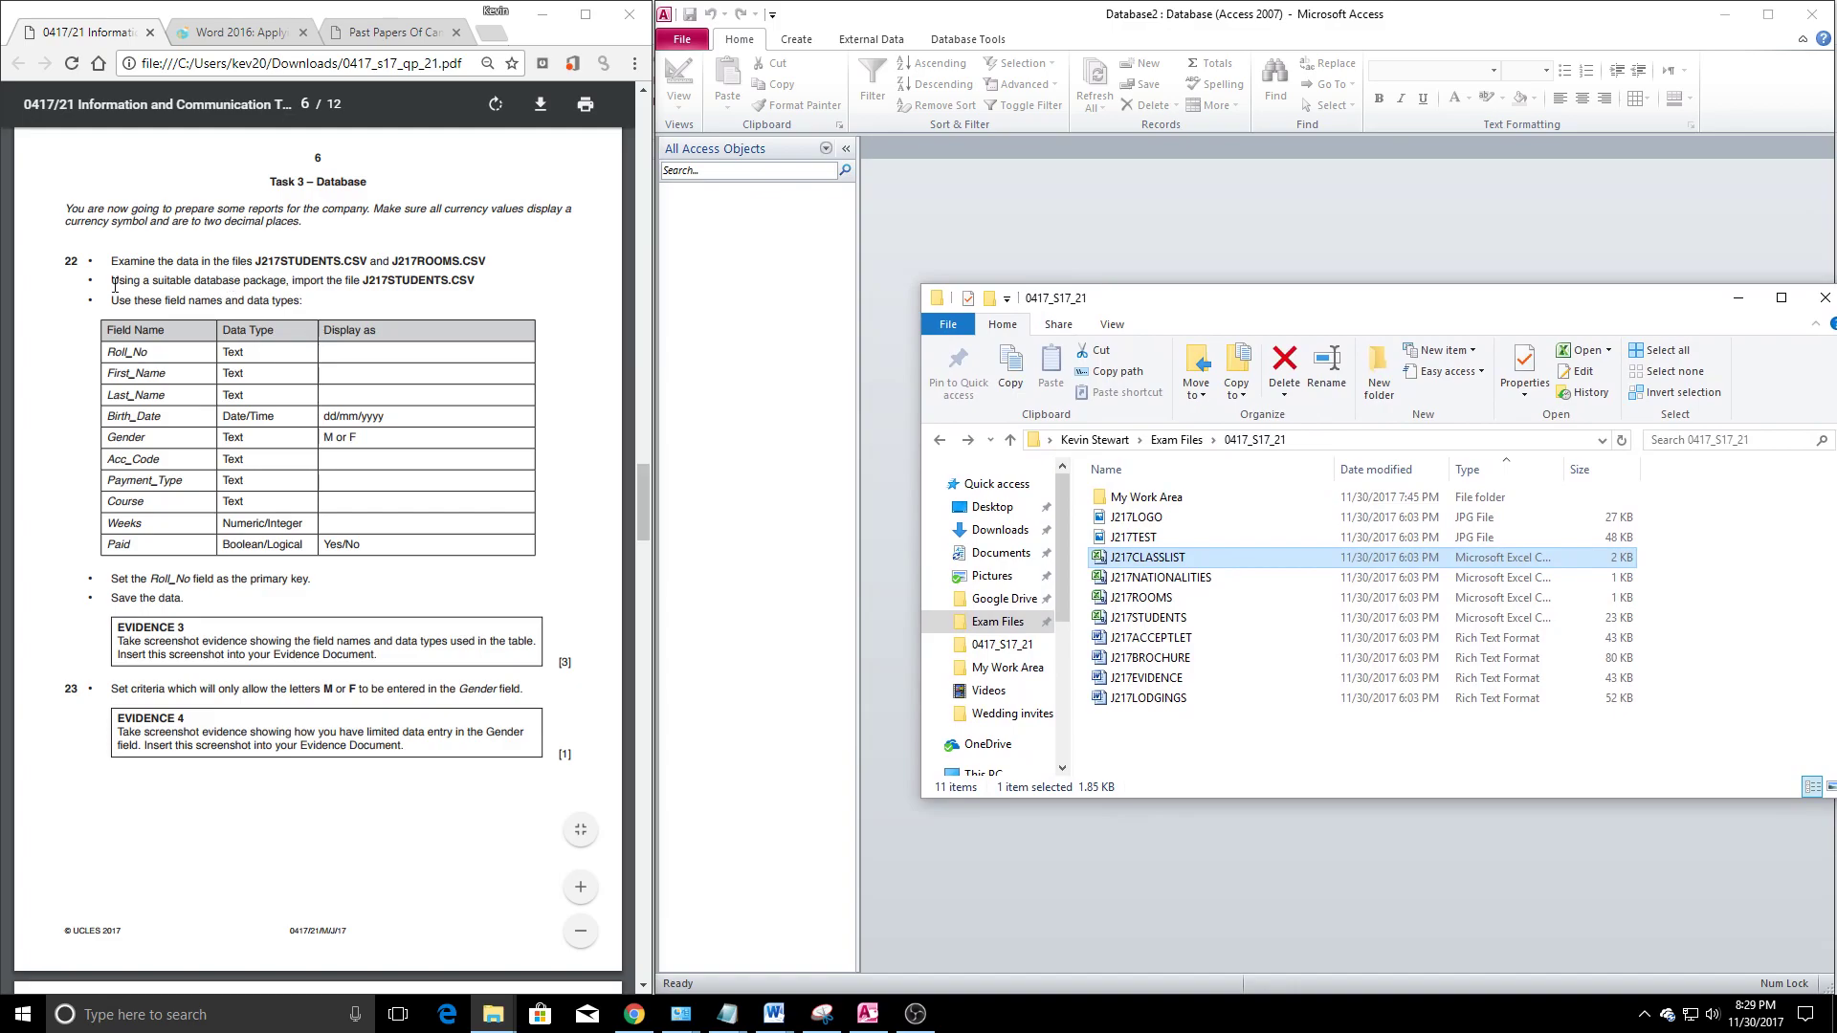
left_click(320, 261)
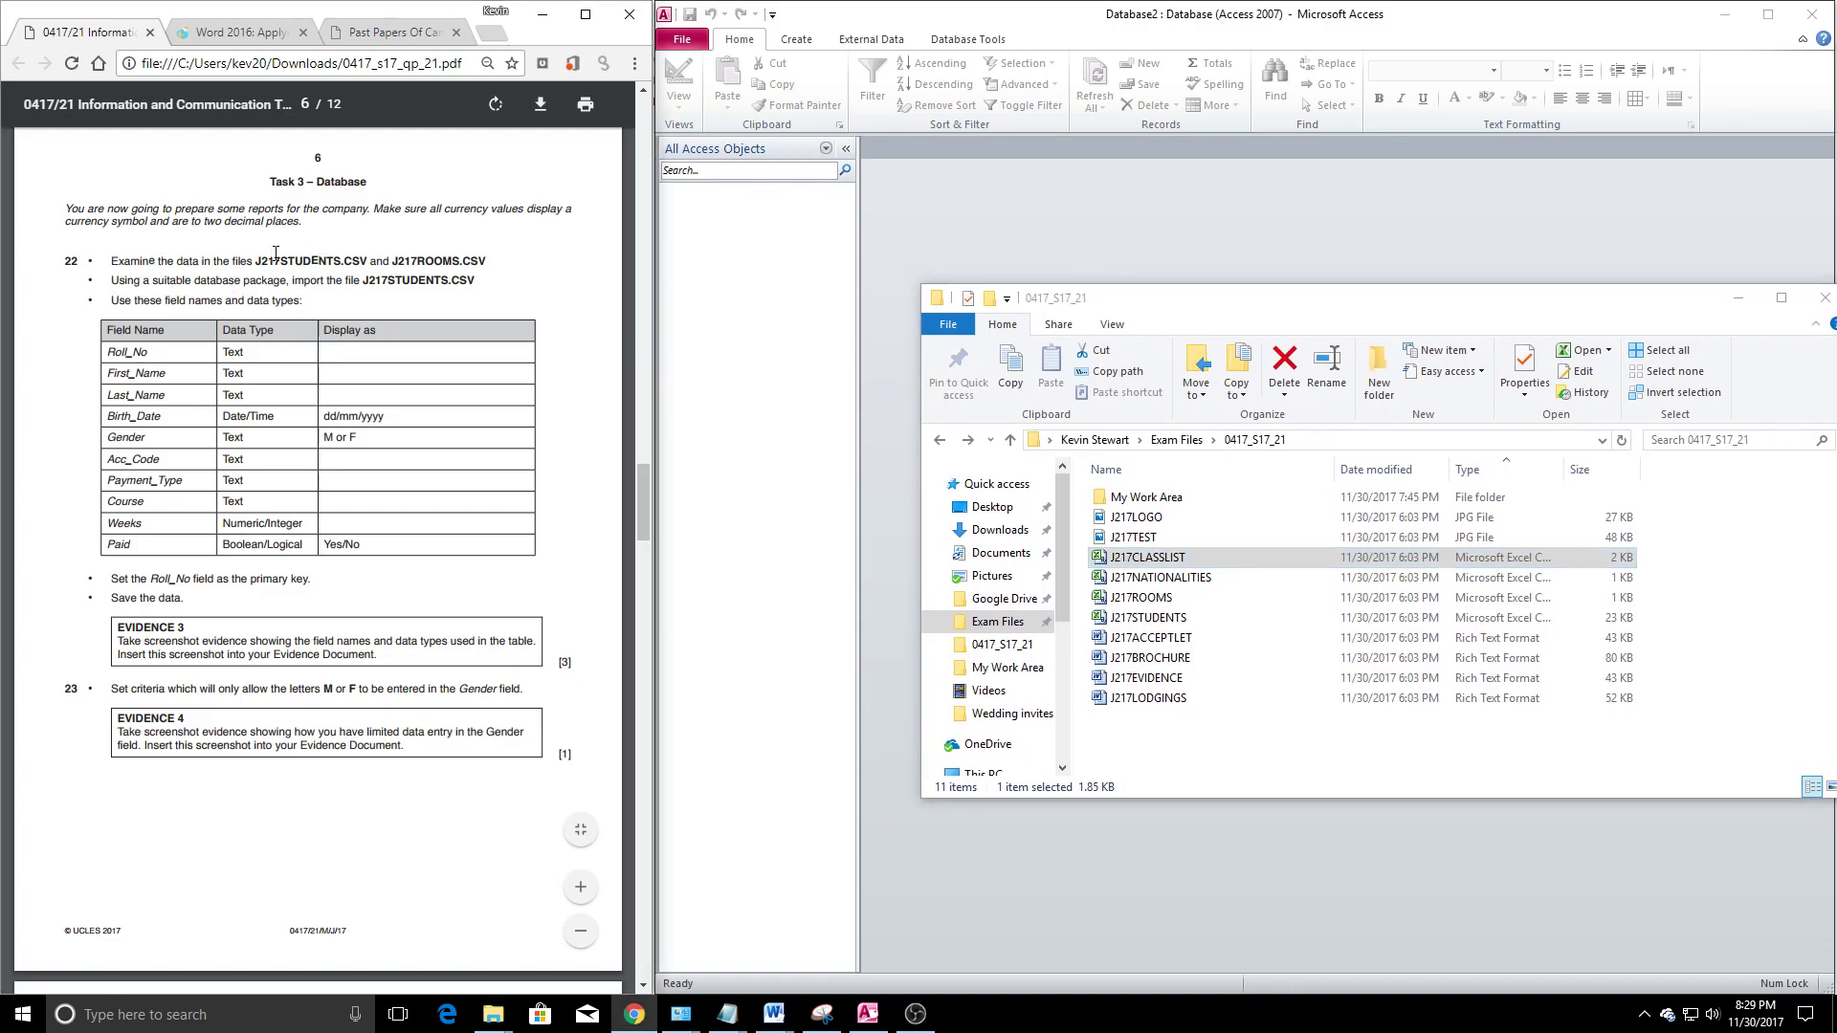
Open J217ROOMS in Excel and check its headings, Acc_Code and Extra_Night values
double_click(1161, 599)
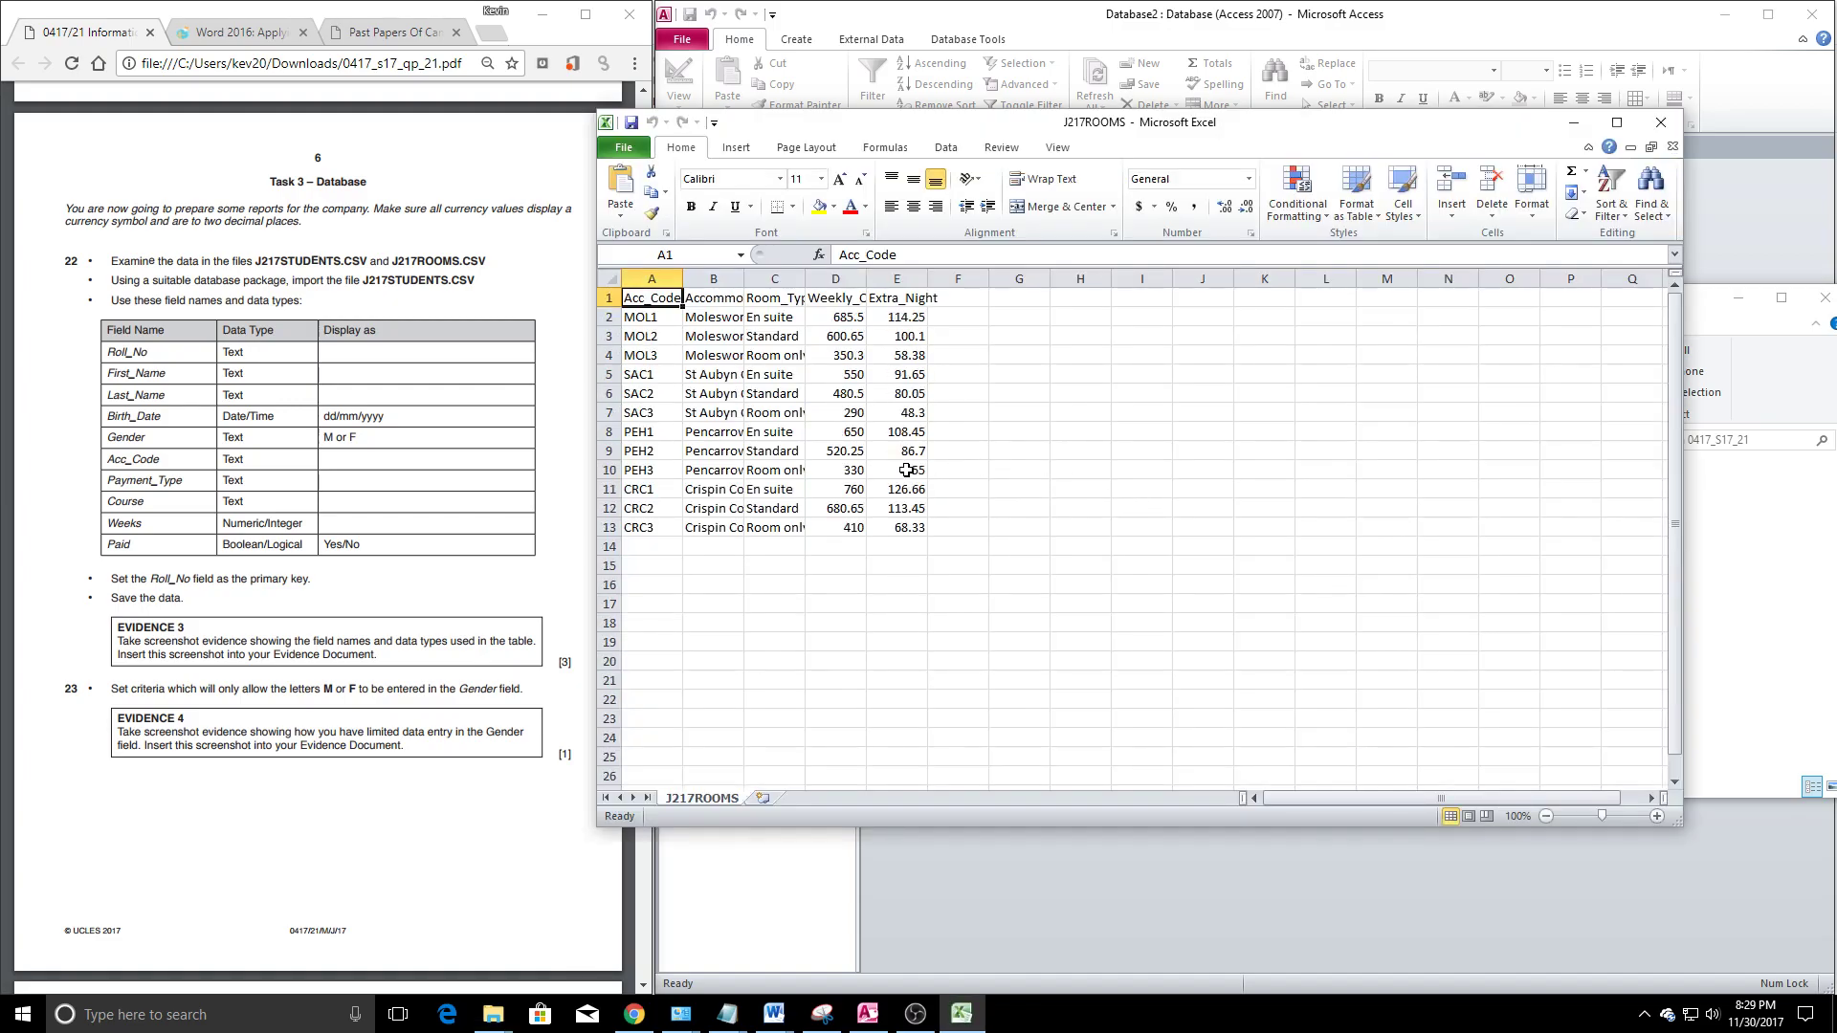
left_click(712, 301)
left_click(766, 303)
left_click(832, 304)
left_click(904, 311)
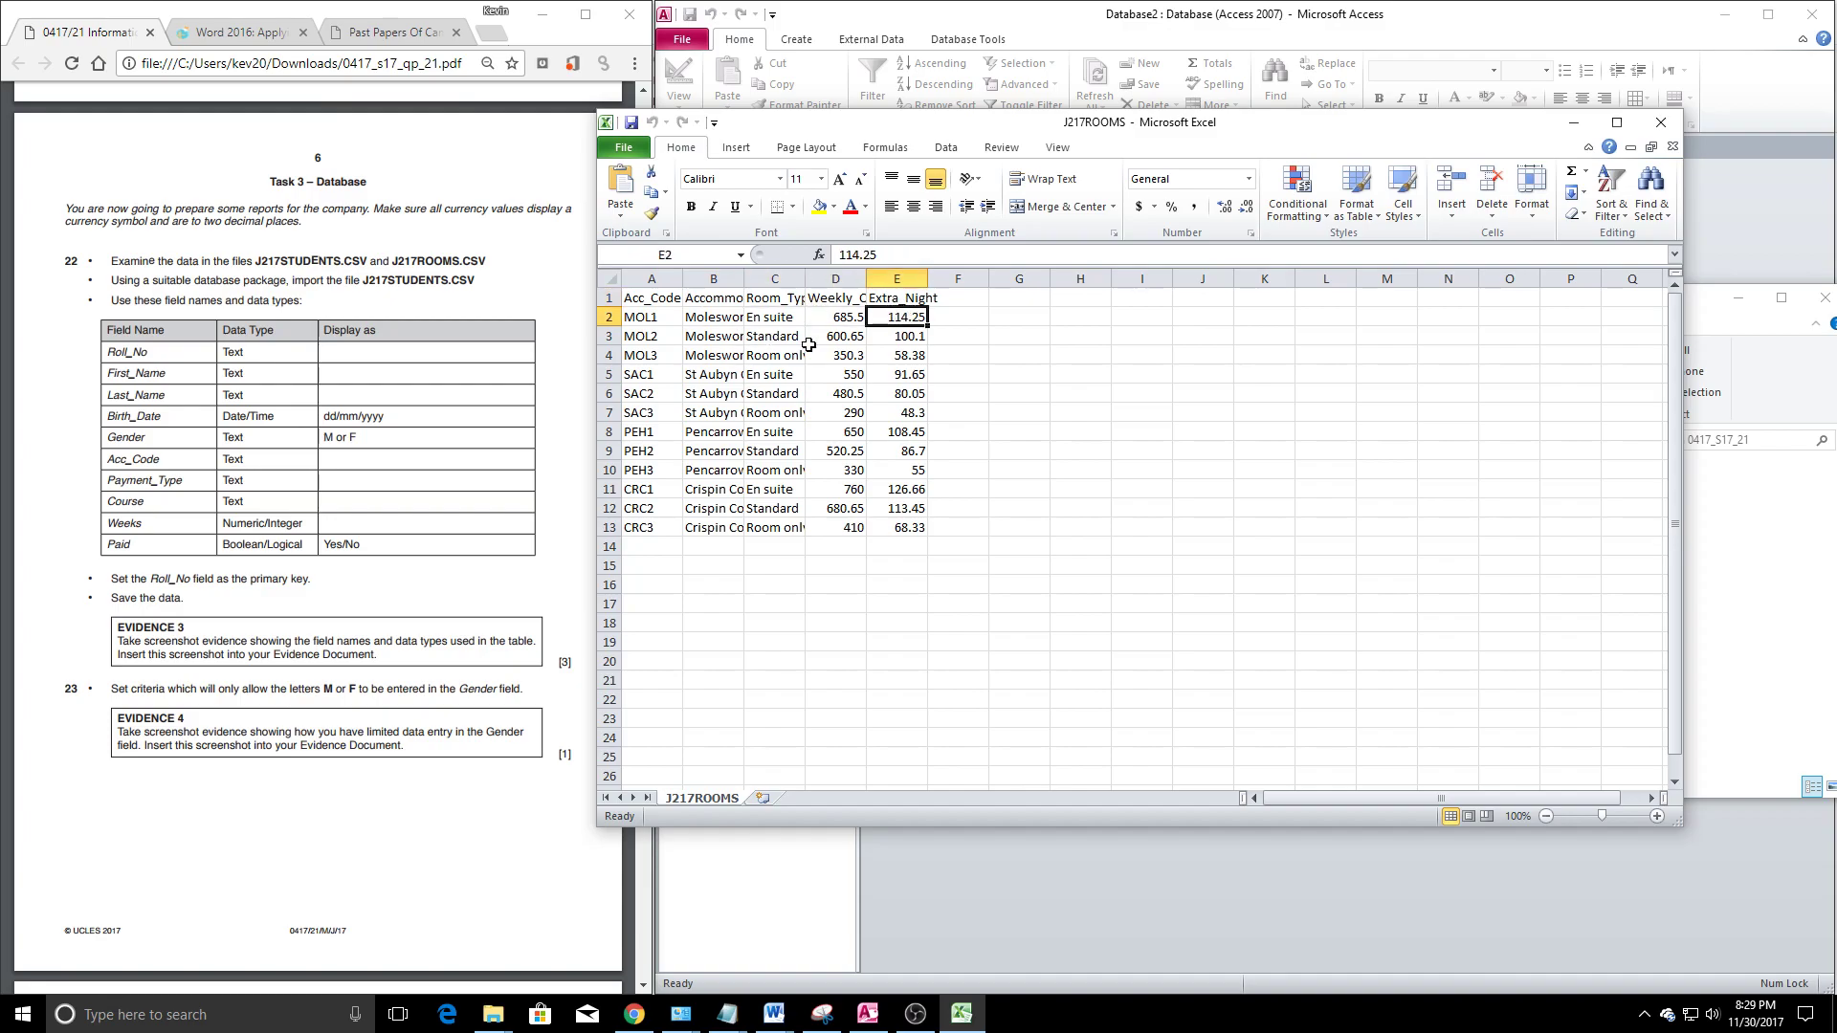
left_click(643, 355)
left_click(646, 393)
left_click(652, 470)
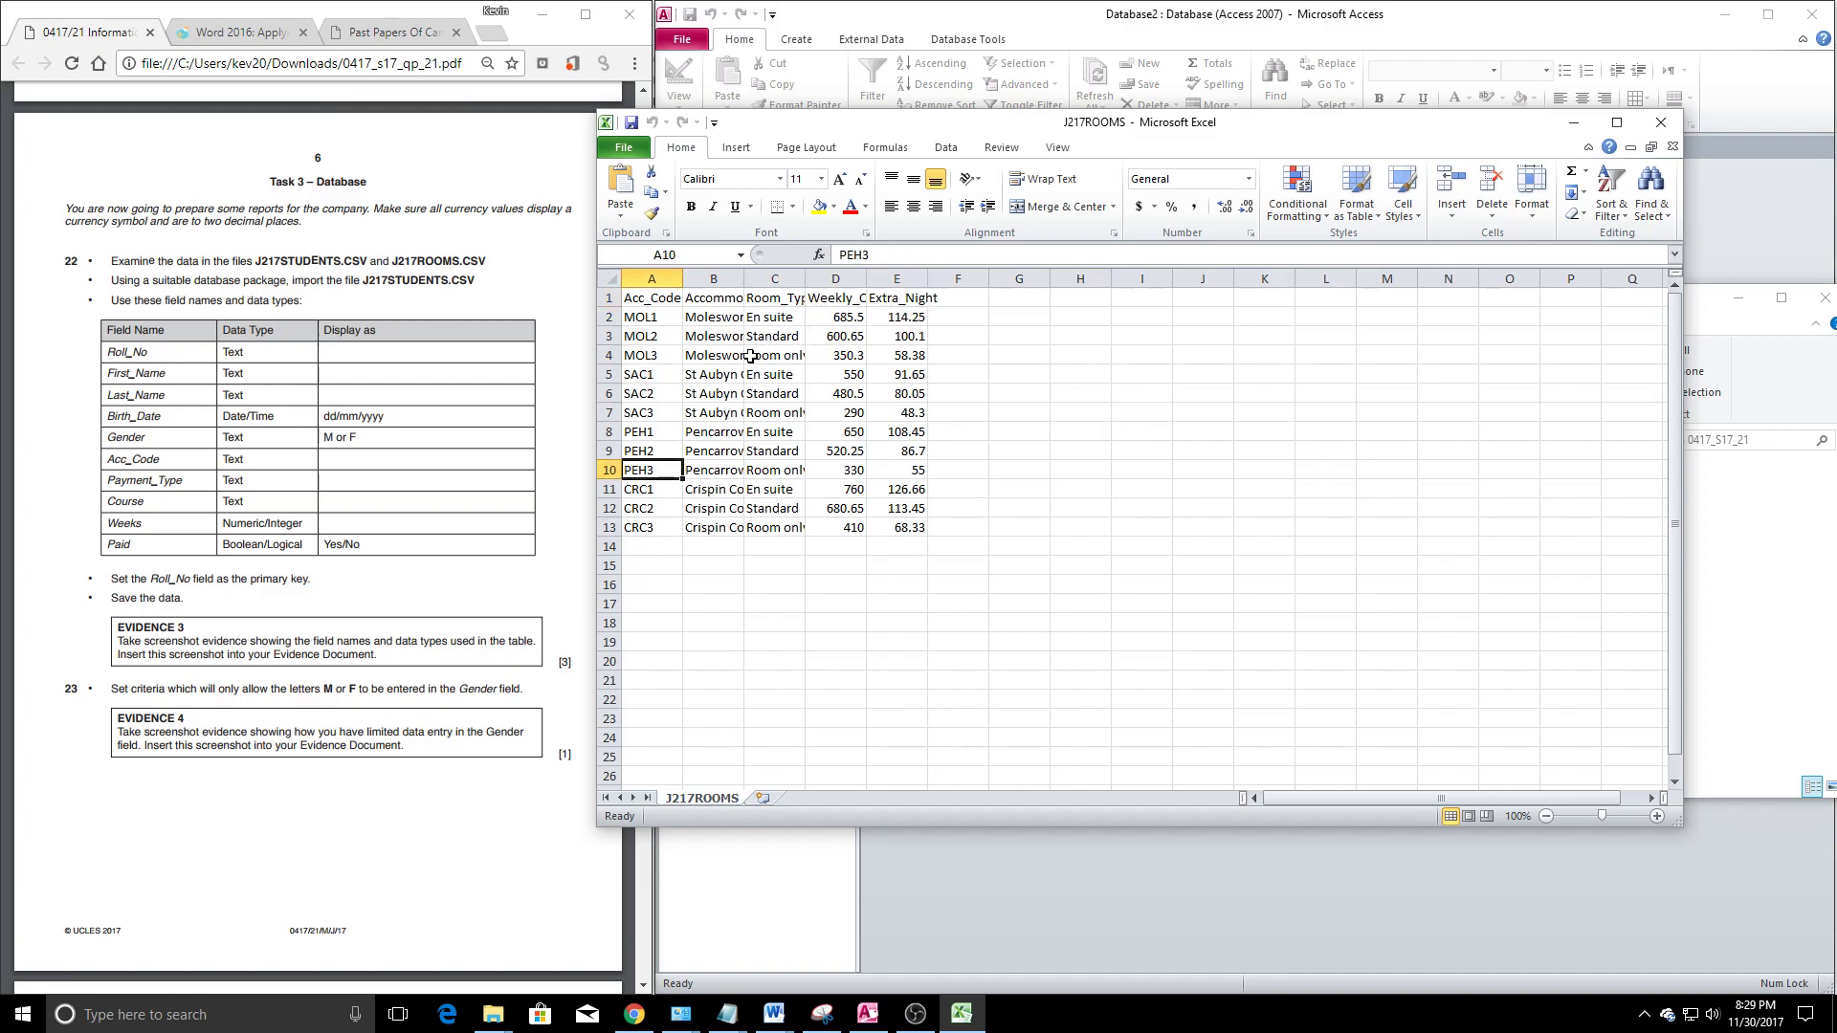
left_click_drag(650, 298, 909, 528)
left_click(914, 489)
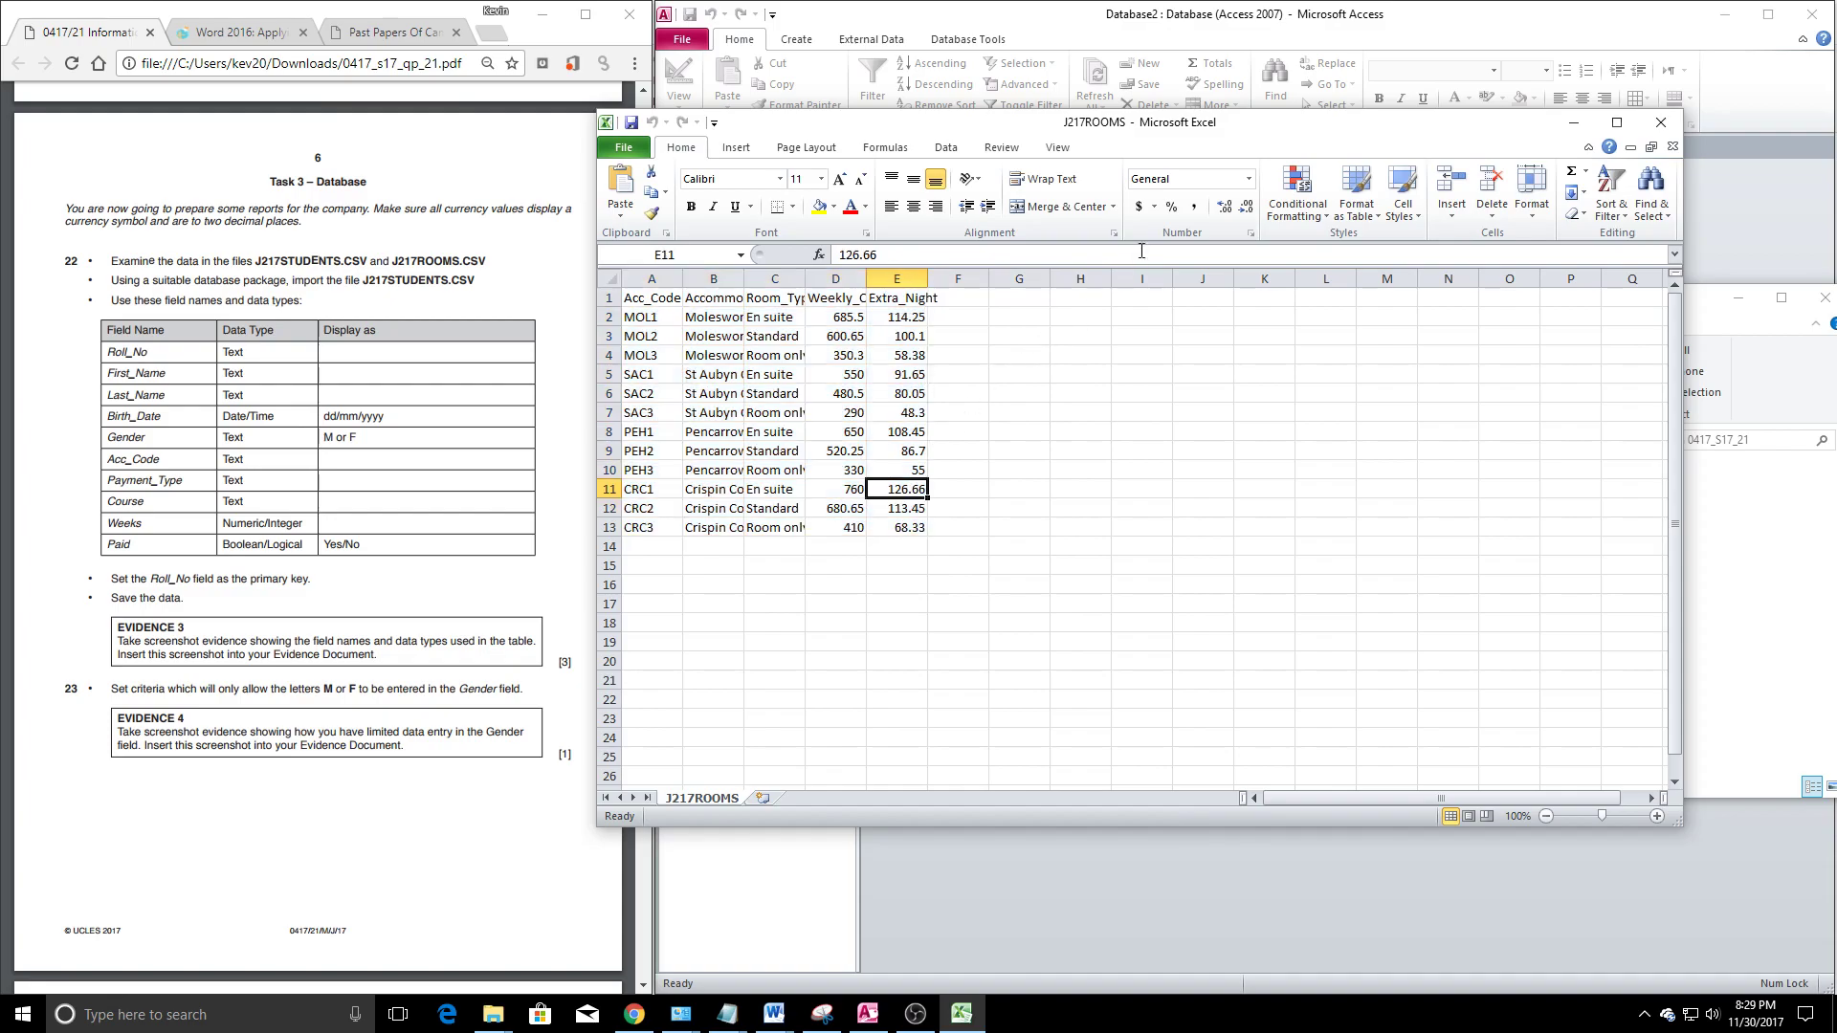
Widen column B to show the accommodation names, then close J217ROOMS
left_click(723, 297)
left_click_drag(744, 277, 967, 528)
left_click(967, 374)
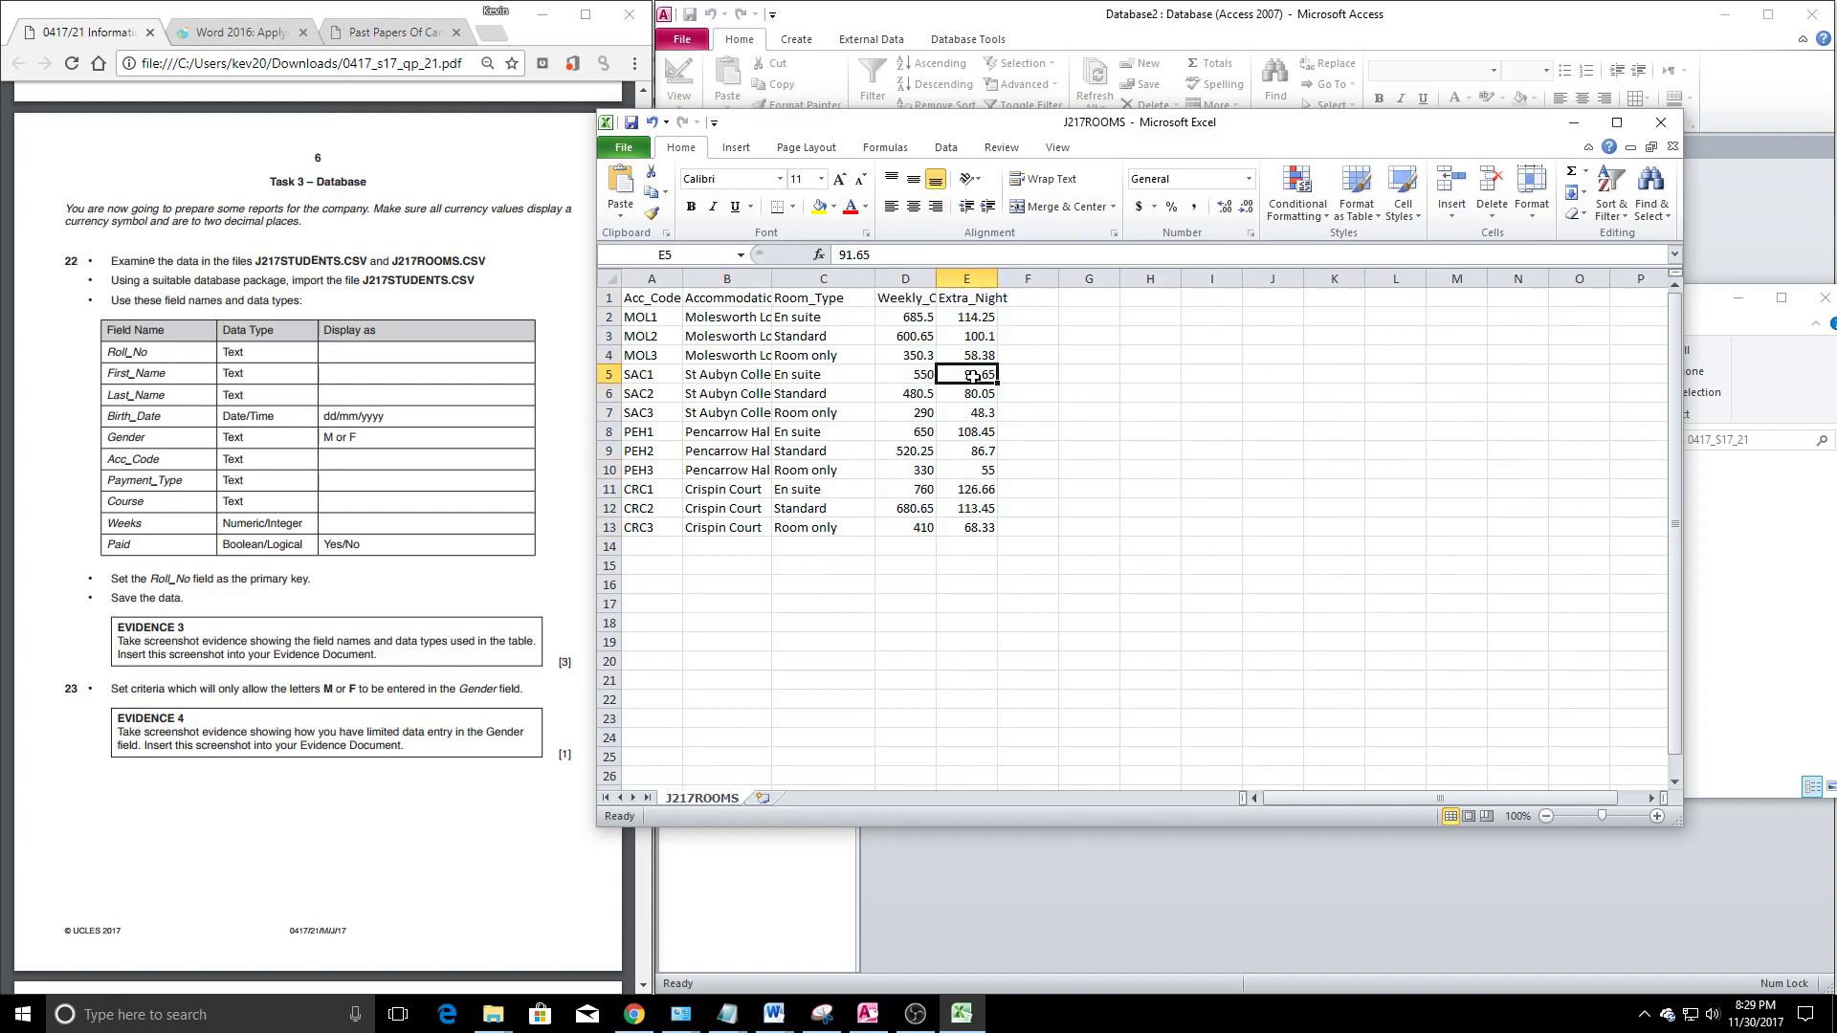
left_click(1662, 127)
left_click(916, 537)
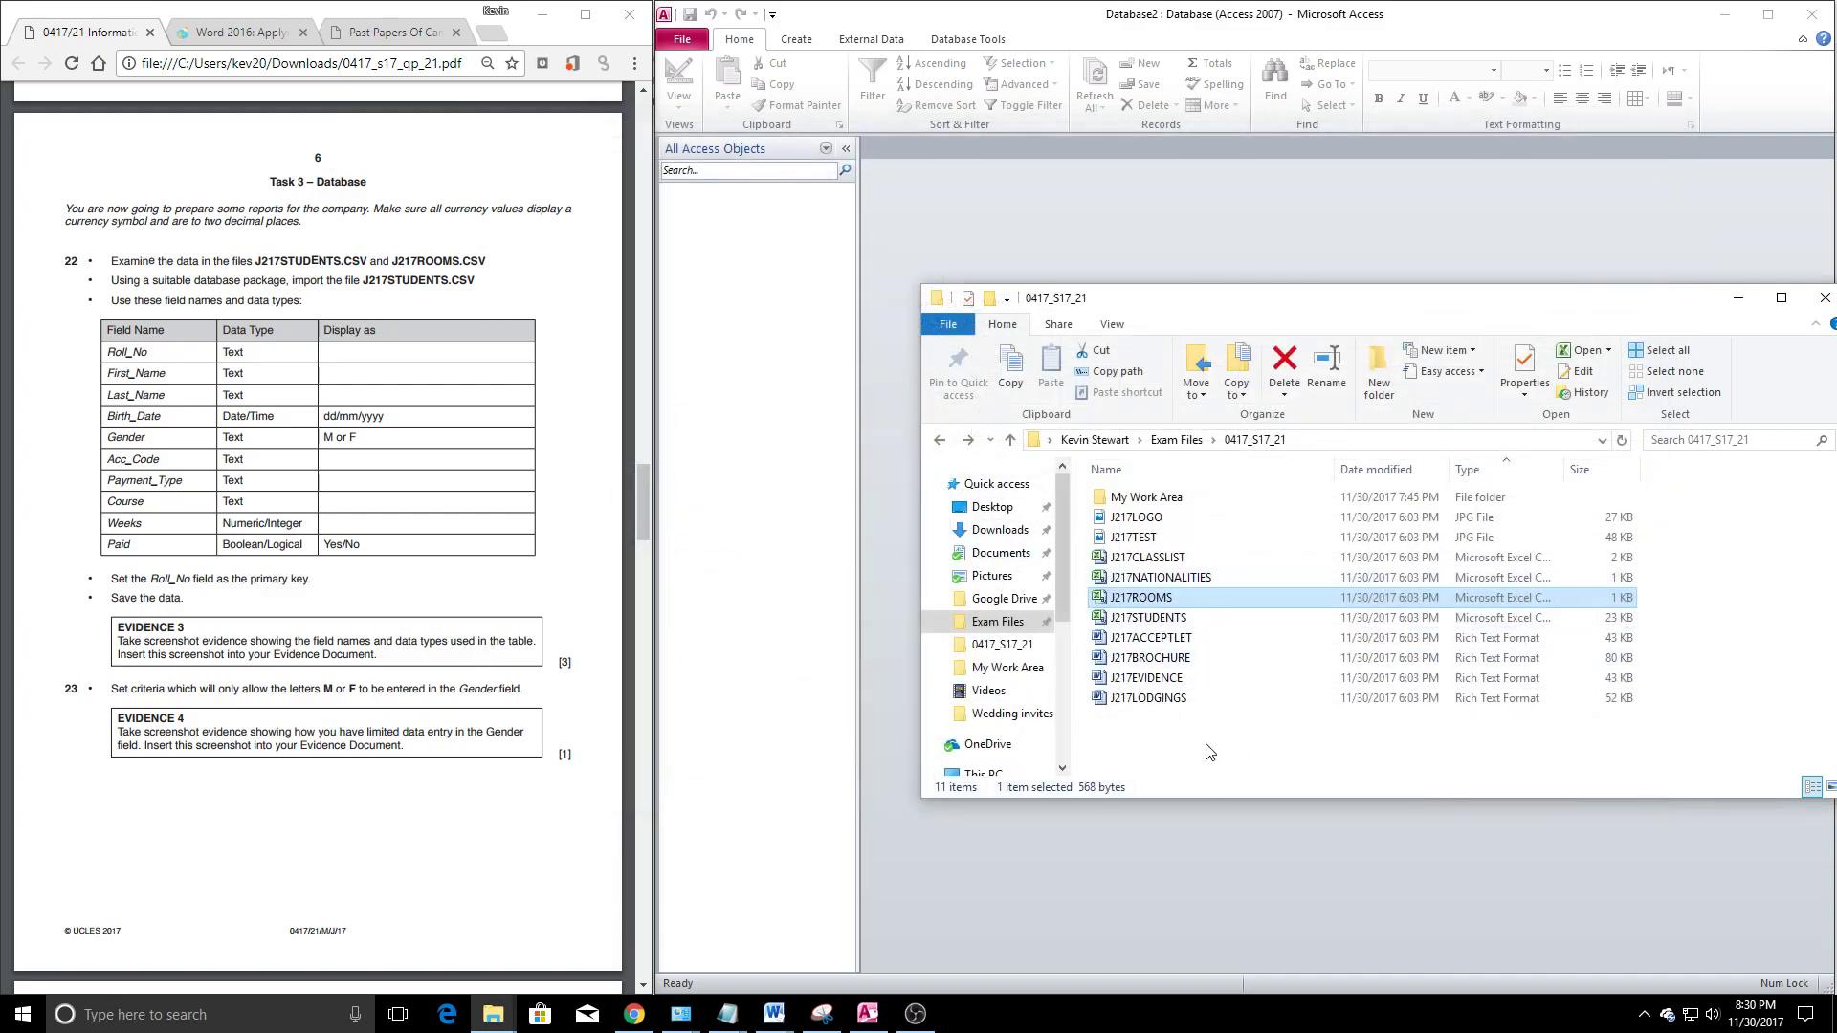
Open J217STUDENTS, widen the Birth_Date column and inspect the Paid and Weeks values
double_click(1148, 618)
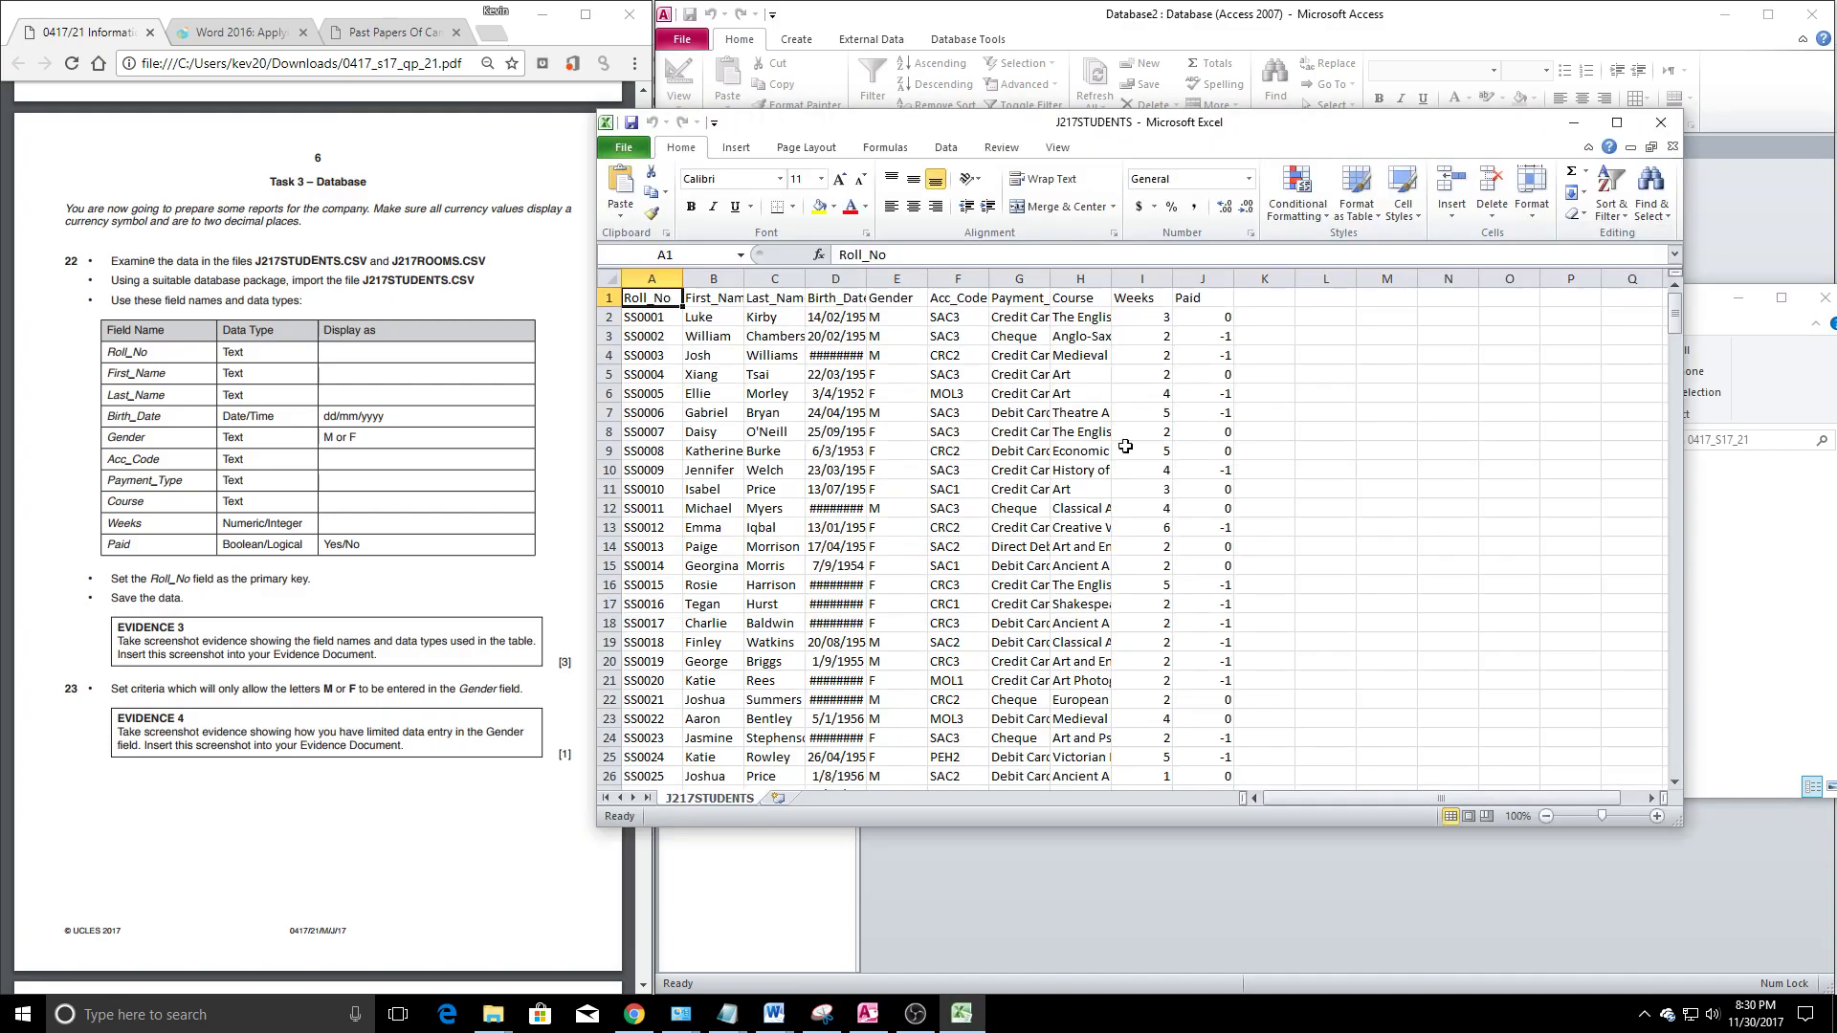
left_click_drag(872, 287, 1025, 287)
left_click(844, 340)
left_click_drag(1369, 321, 1392, 736)
left_click(1346, 623)
left_click_drag(1304, 318, 1317, 384)
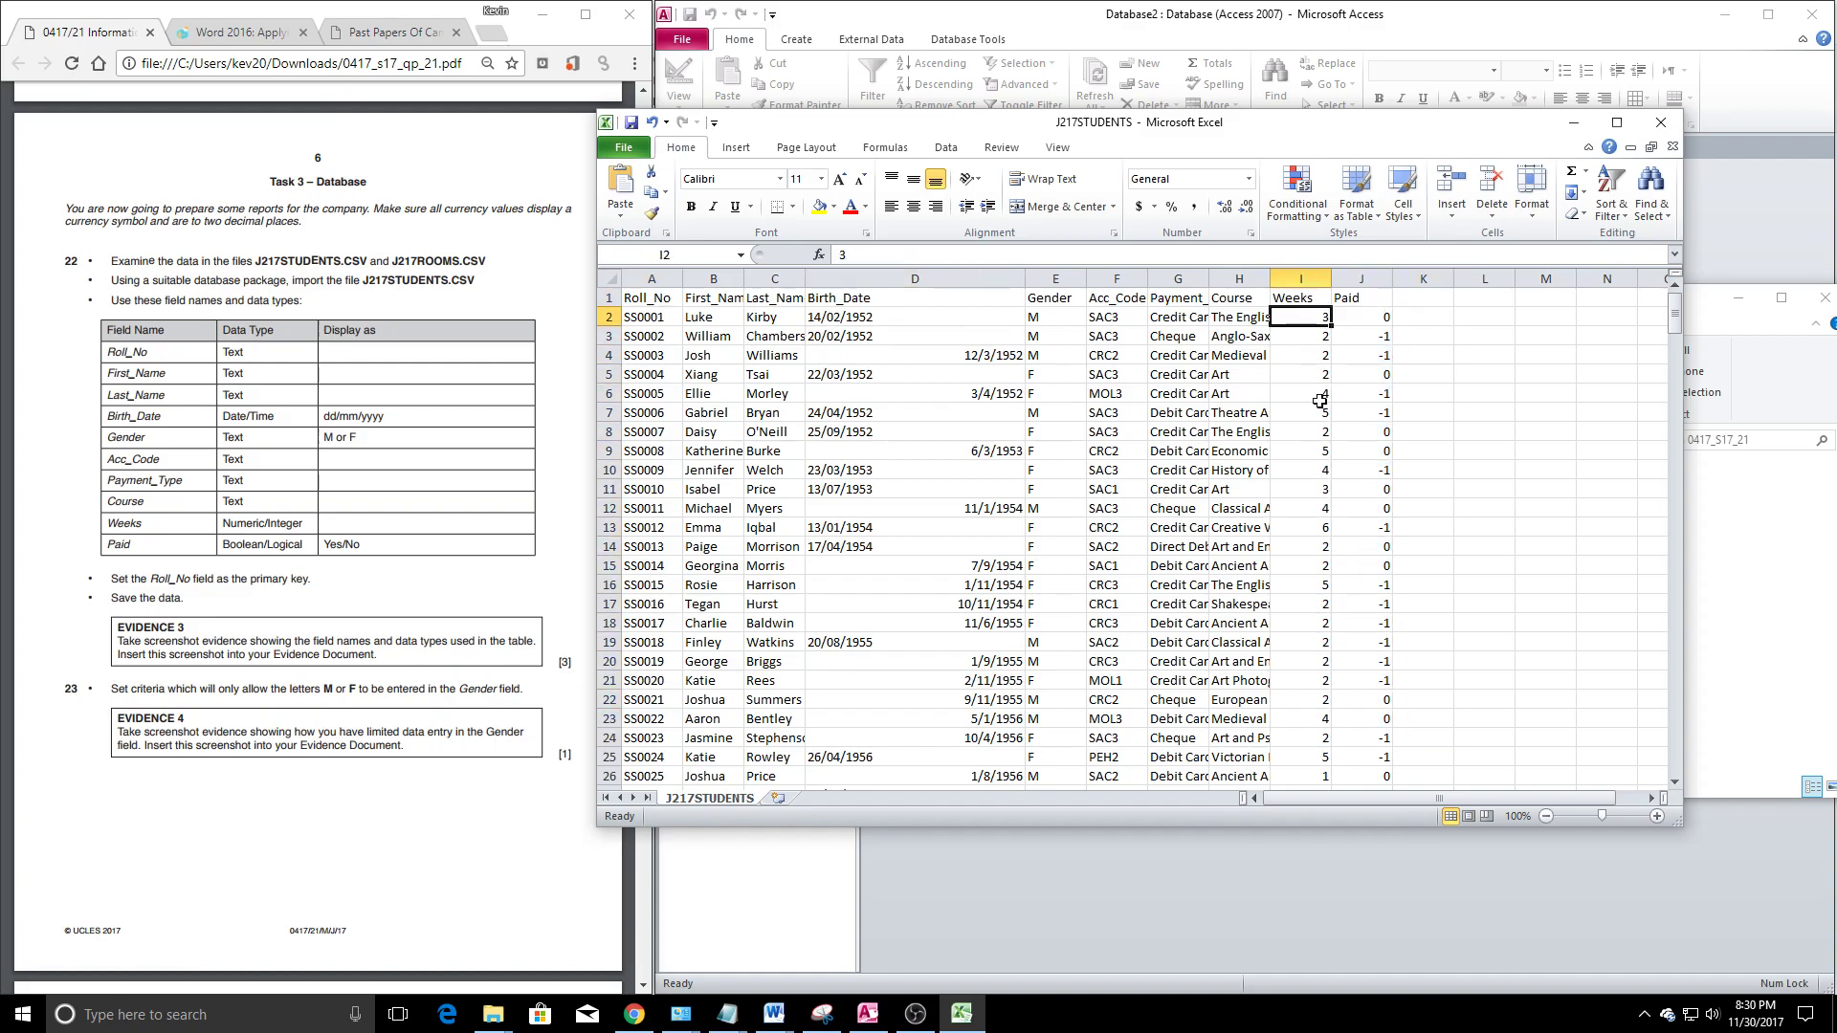
Check the Roll_No, Acc_Code, birth date and name values in J217STUDENTS
left_click_drag(635, 322, 661, 681)
left_click_drag(1105, 346, 1139, 522)
left_click(1132, 511)
left_click(987, 360)
left_click(866, 399)
left_click(770, 409)
left_click(691, 408)
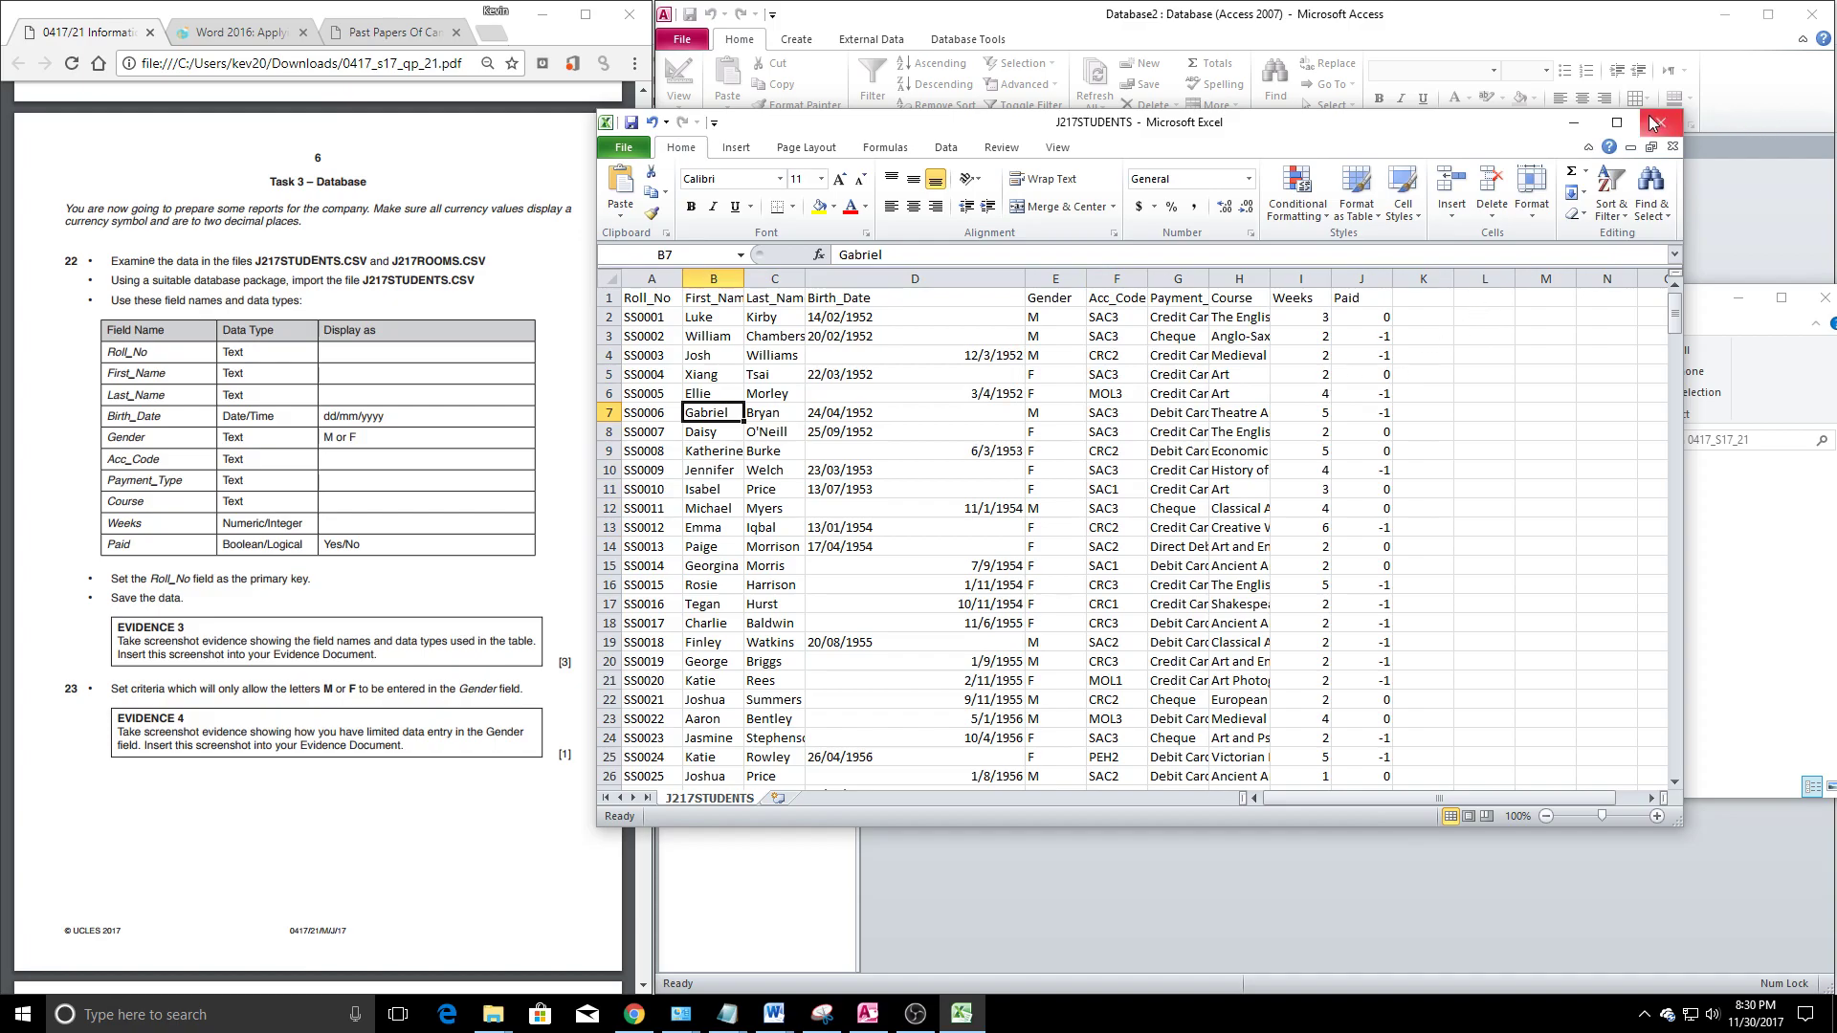
scroll(1110, 364, "down", 20)
scroll(1088, 348, "down", 7)
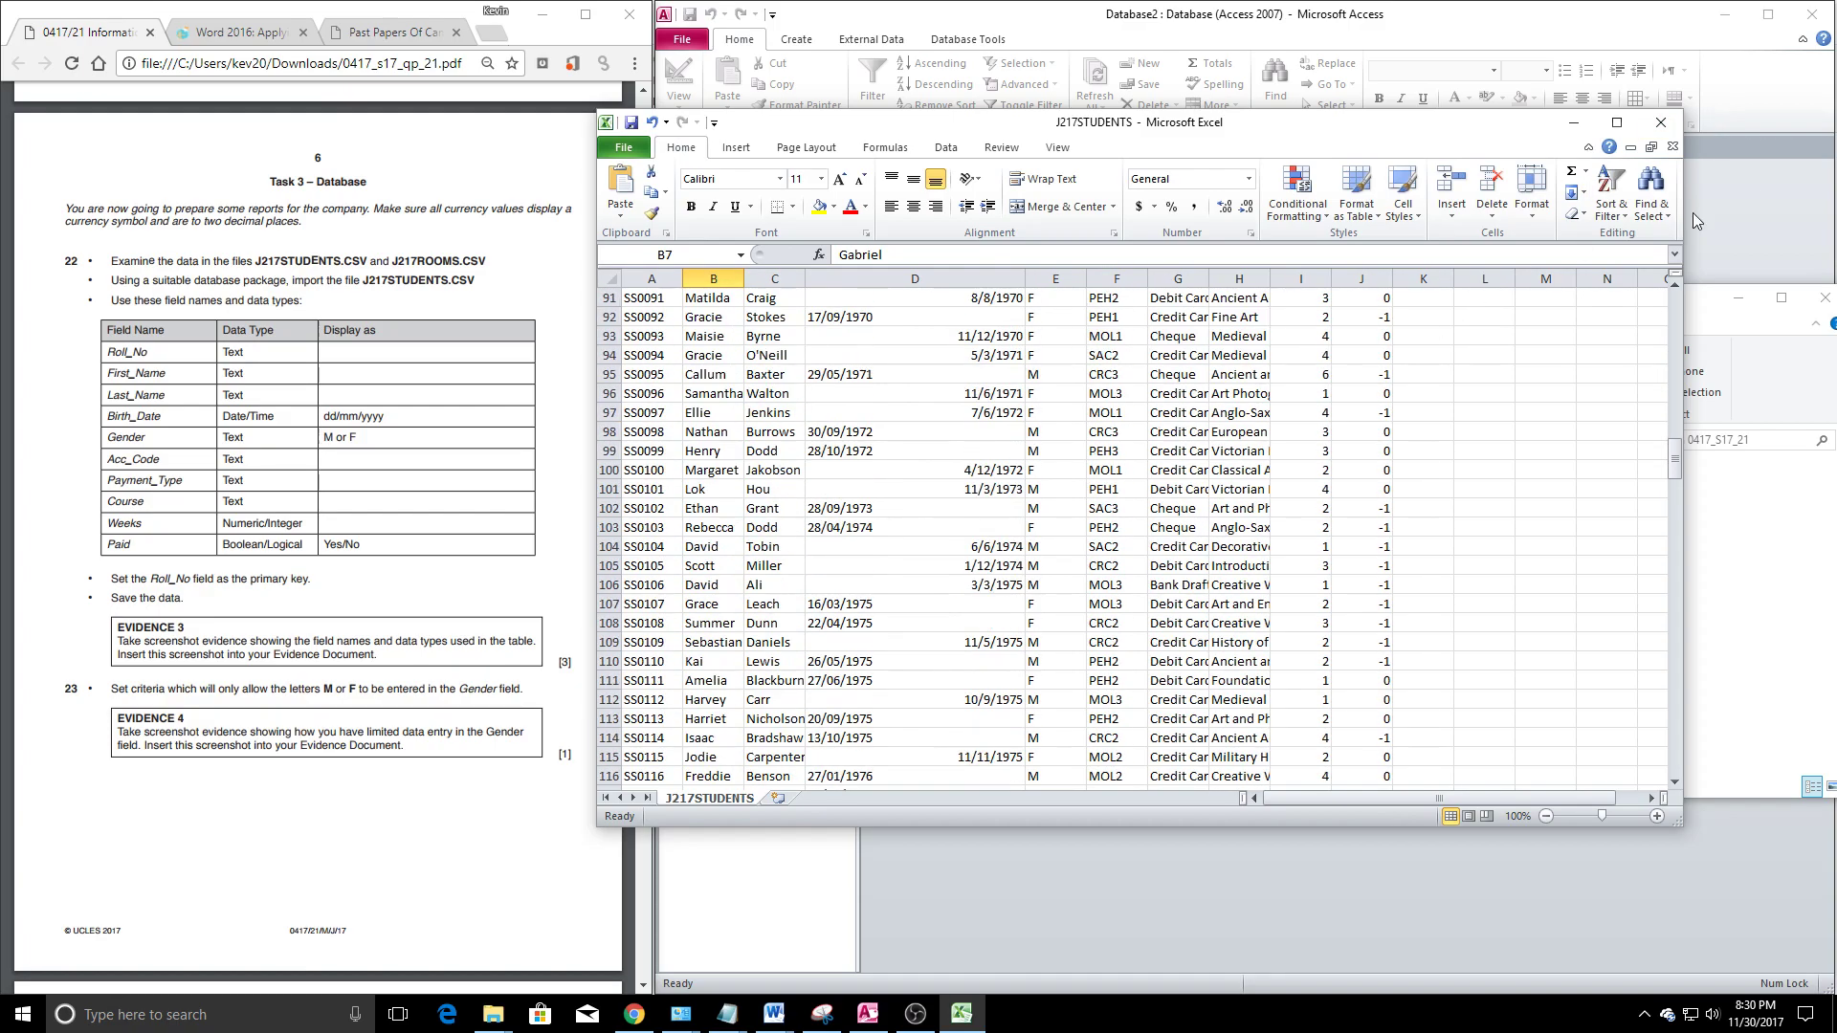
Close J217STUDENTS without saving and return to the Access database
left_click(1670, 123)
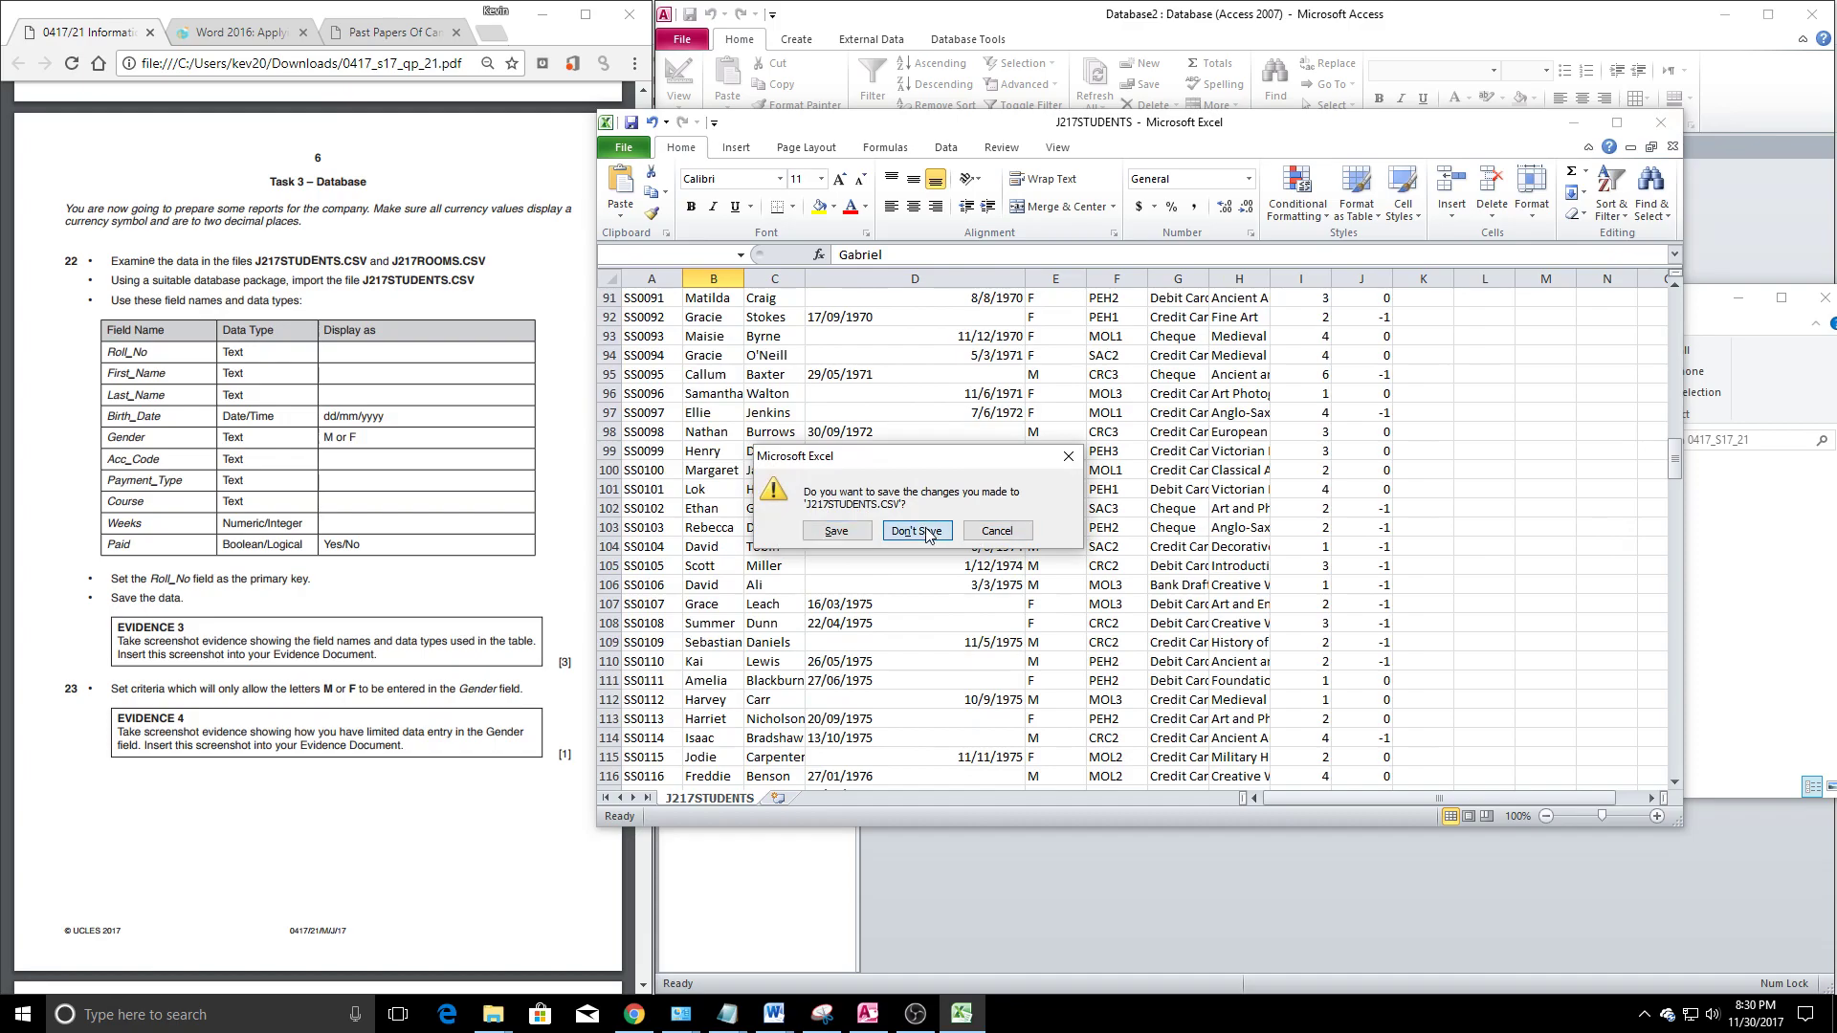
left_click(926, 536)
left_click(1037, 251)
left_click(870, 38)
Start a text-file import, then widen Explorer's Type column to show full file type names
left_click(933, 63)
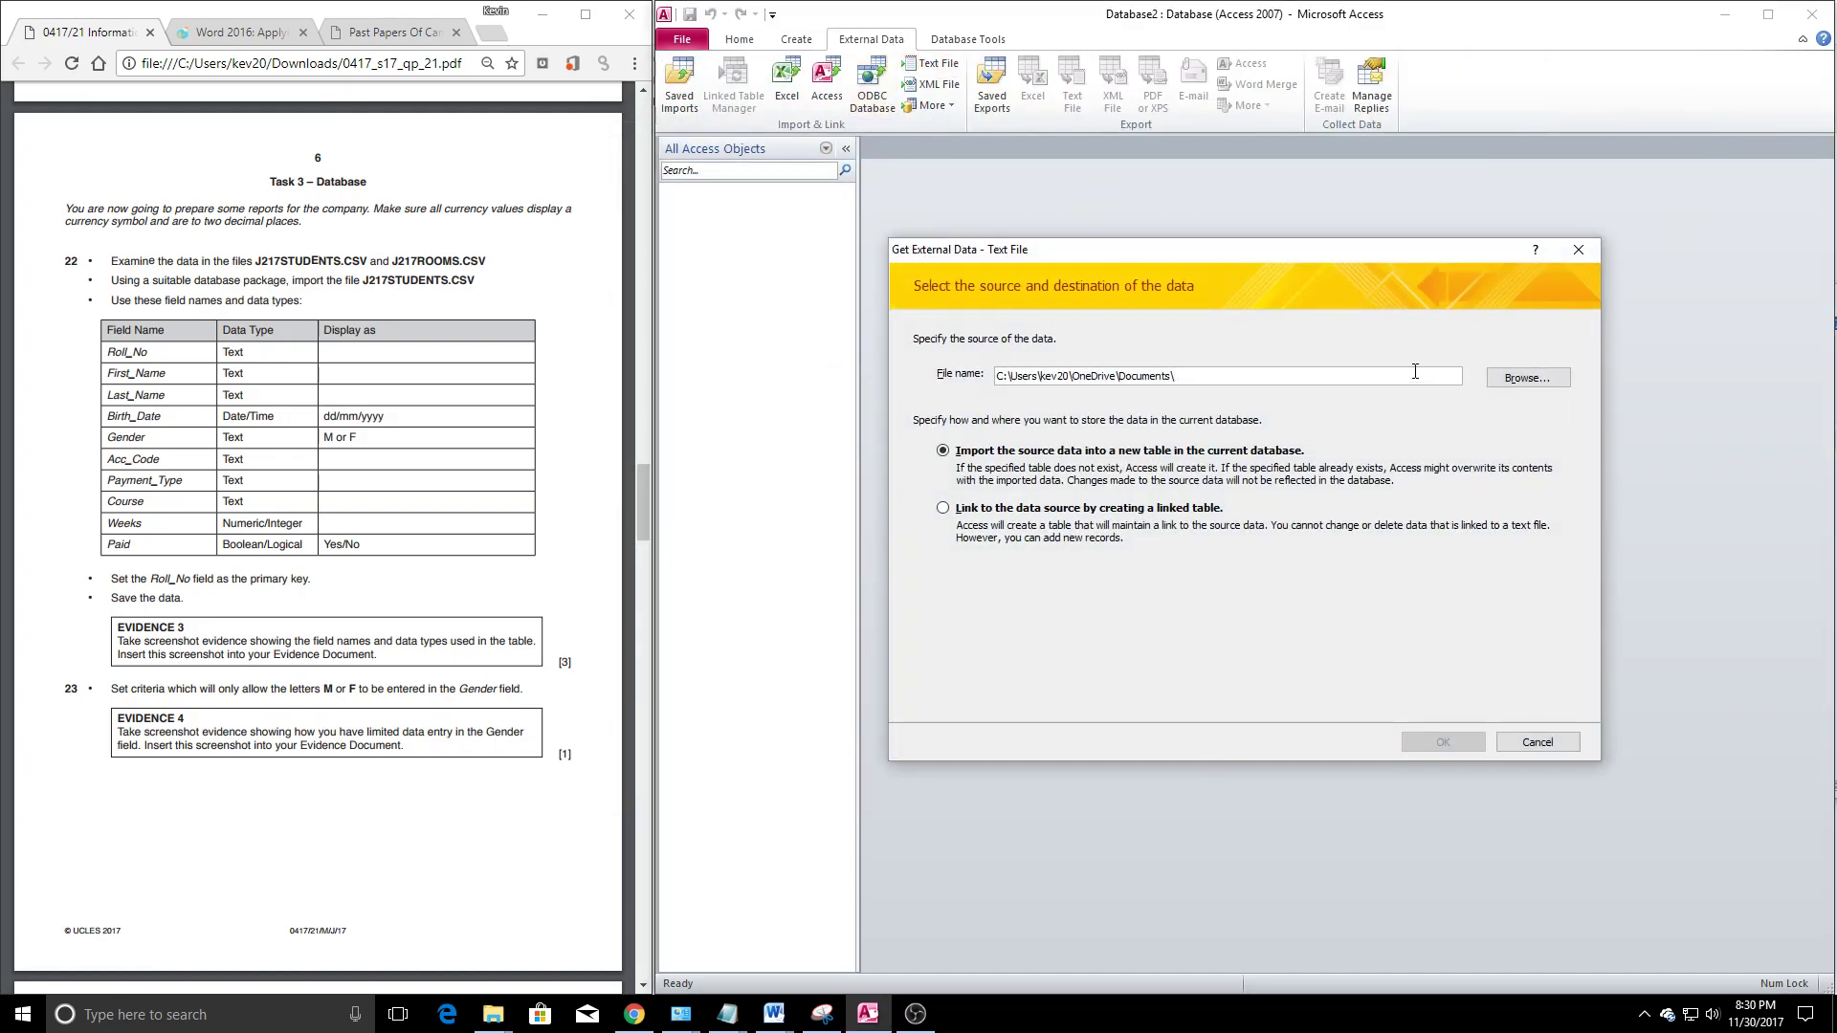
mouse_move(493, 1014)
left_click(670, 938)
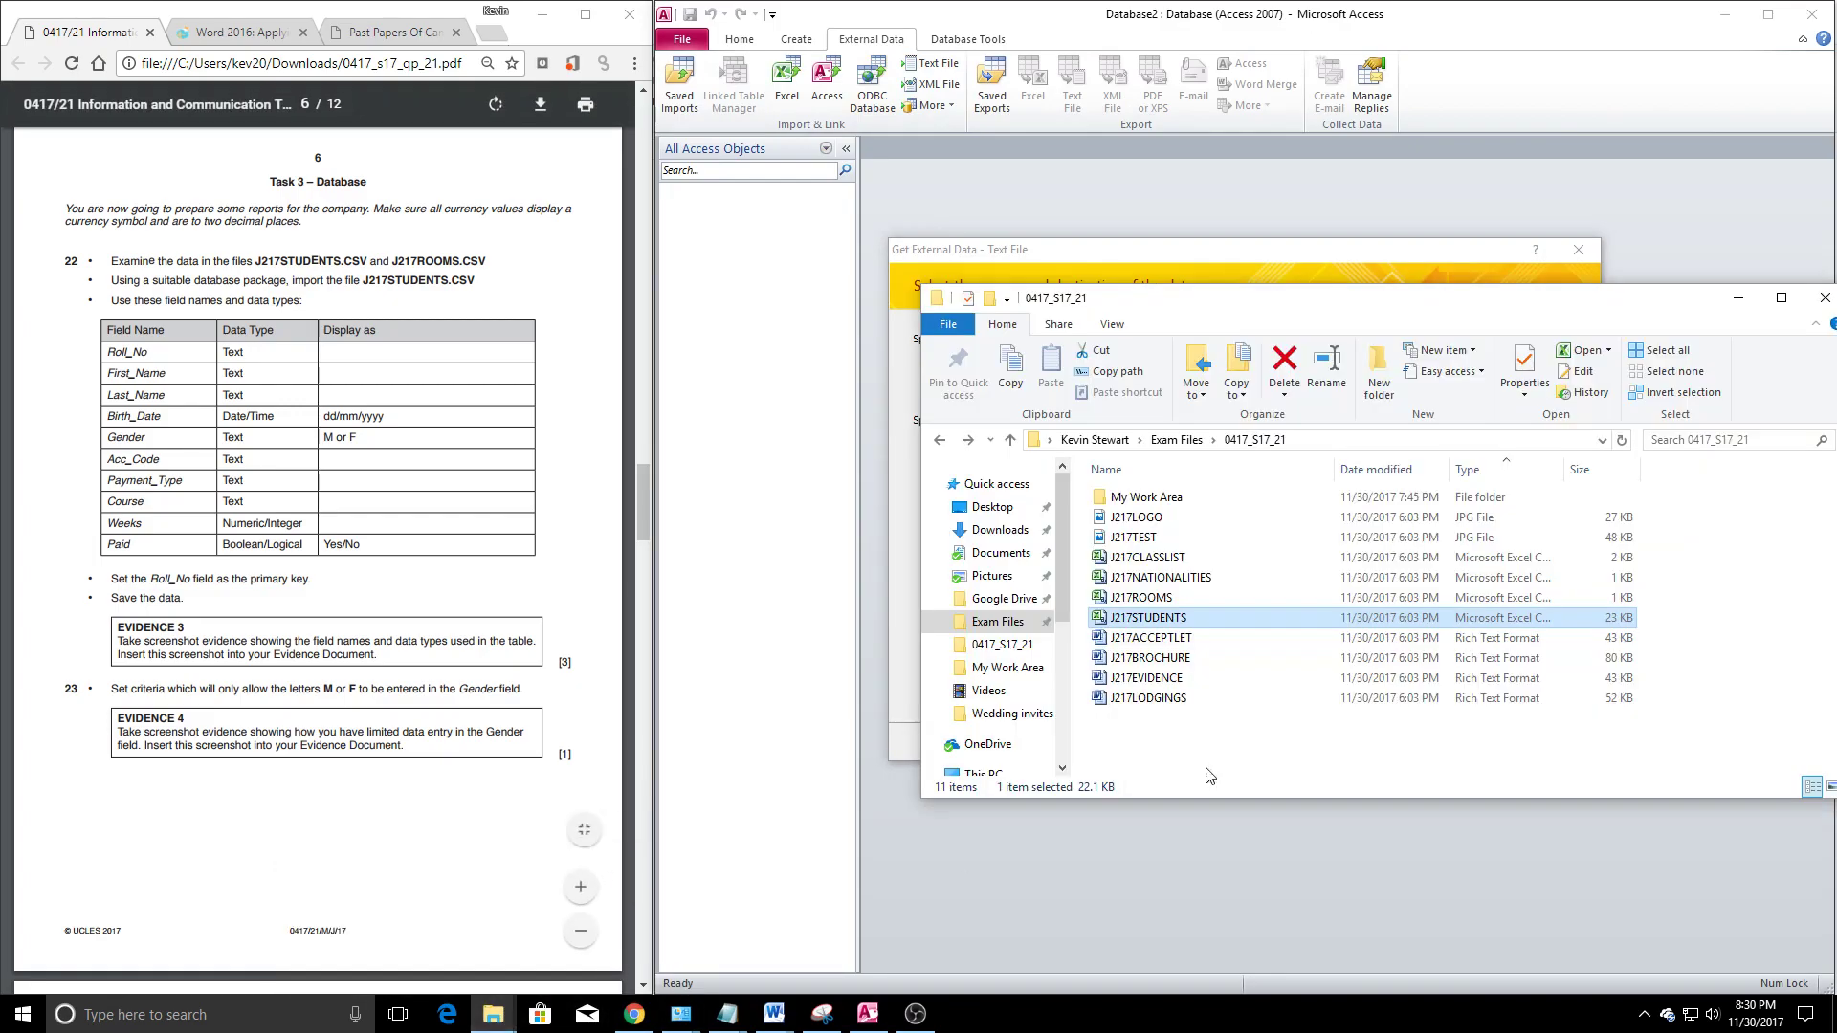
left_click(1207, 598)
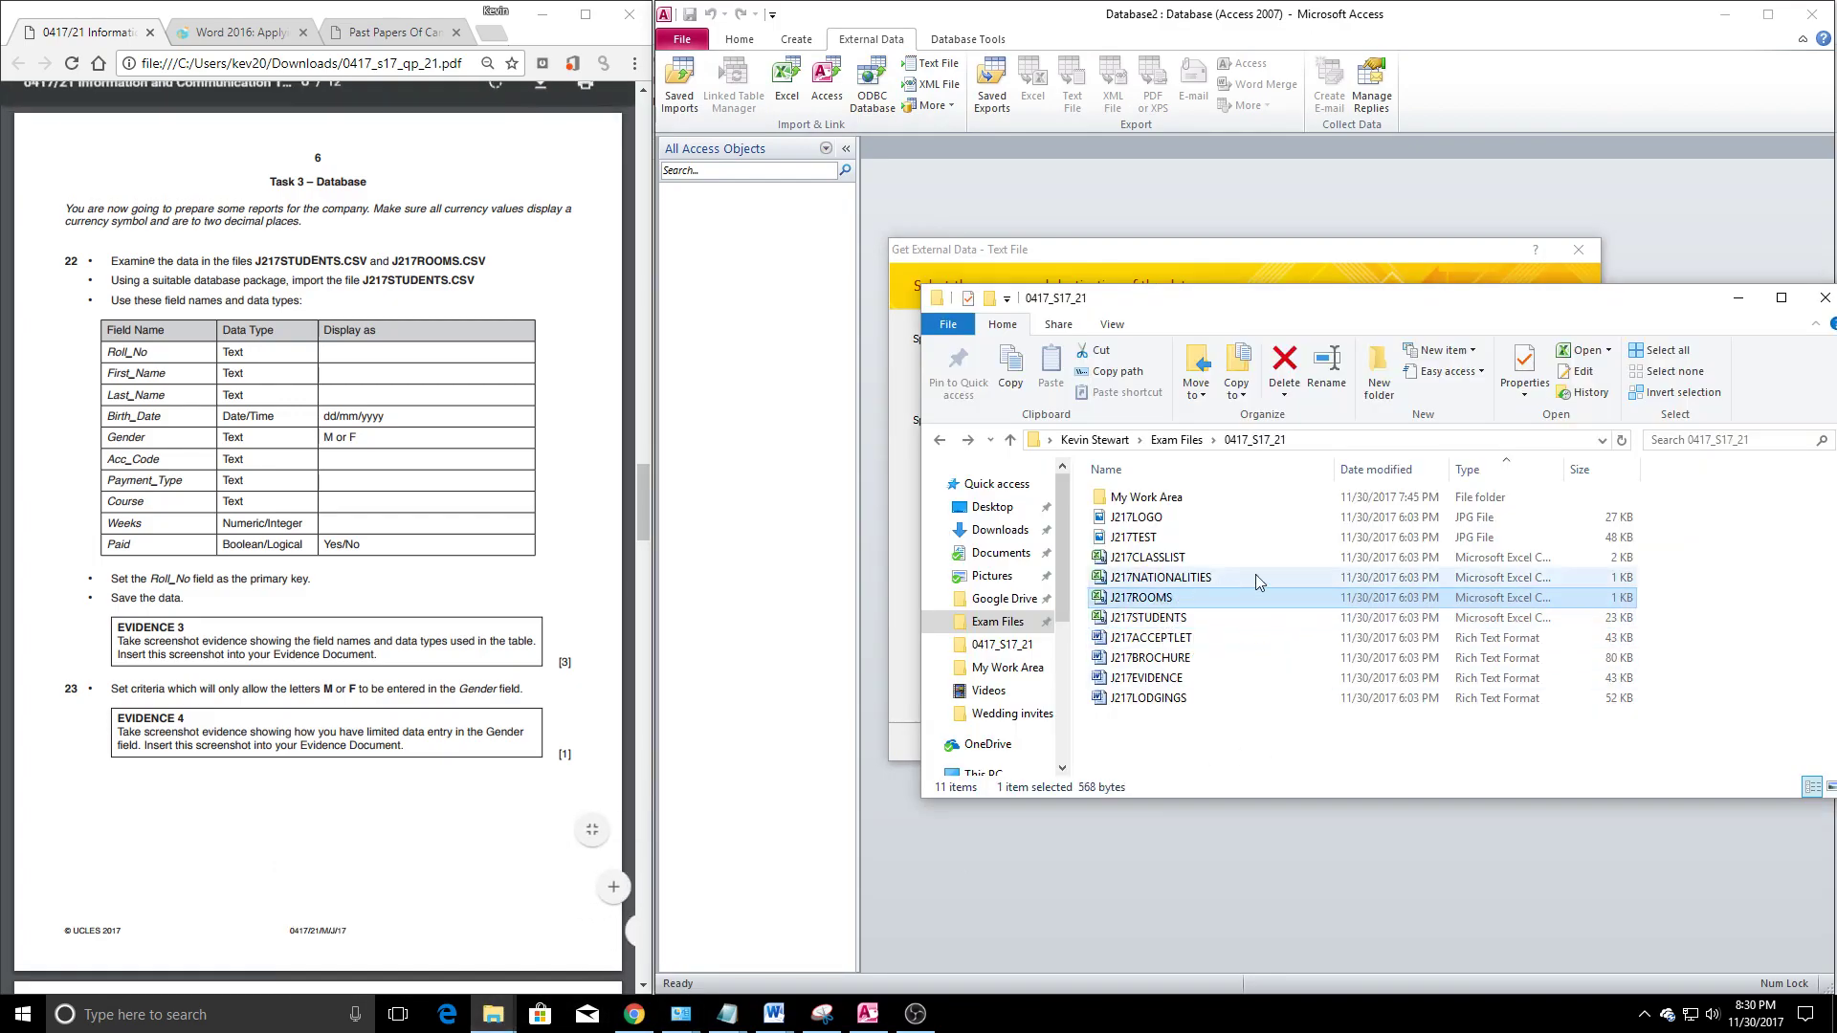
left_click_drag(1565, 469, 1726, 468)
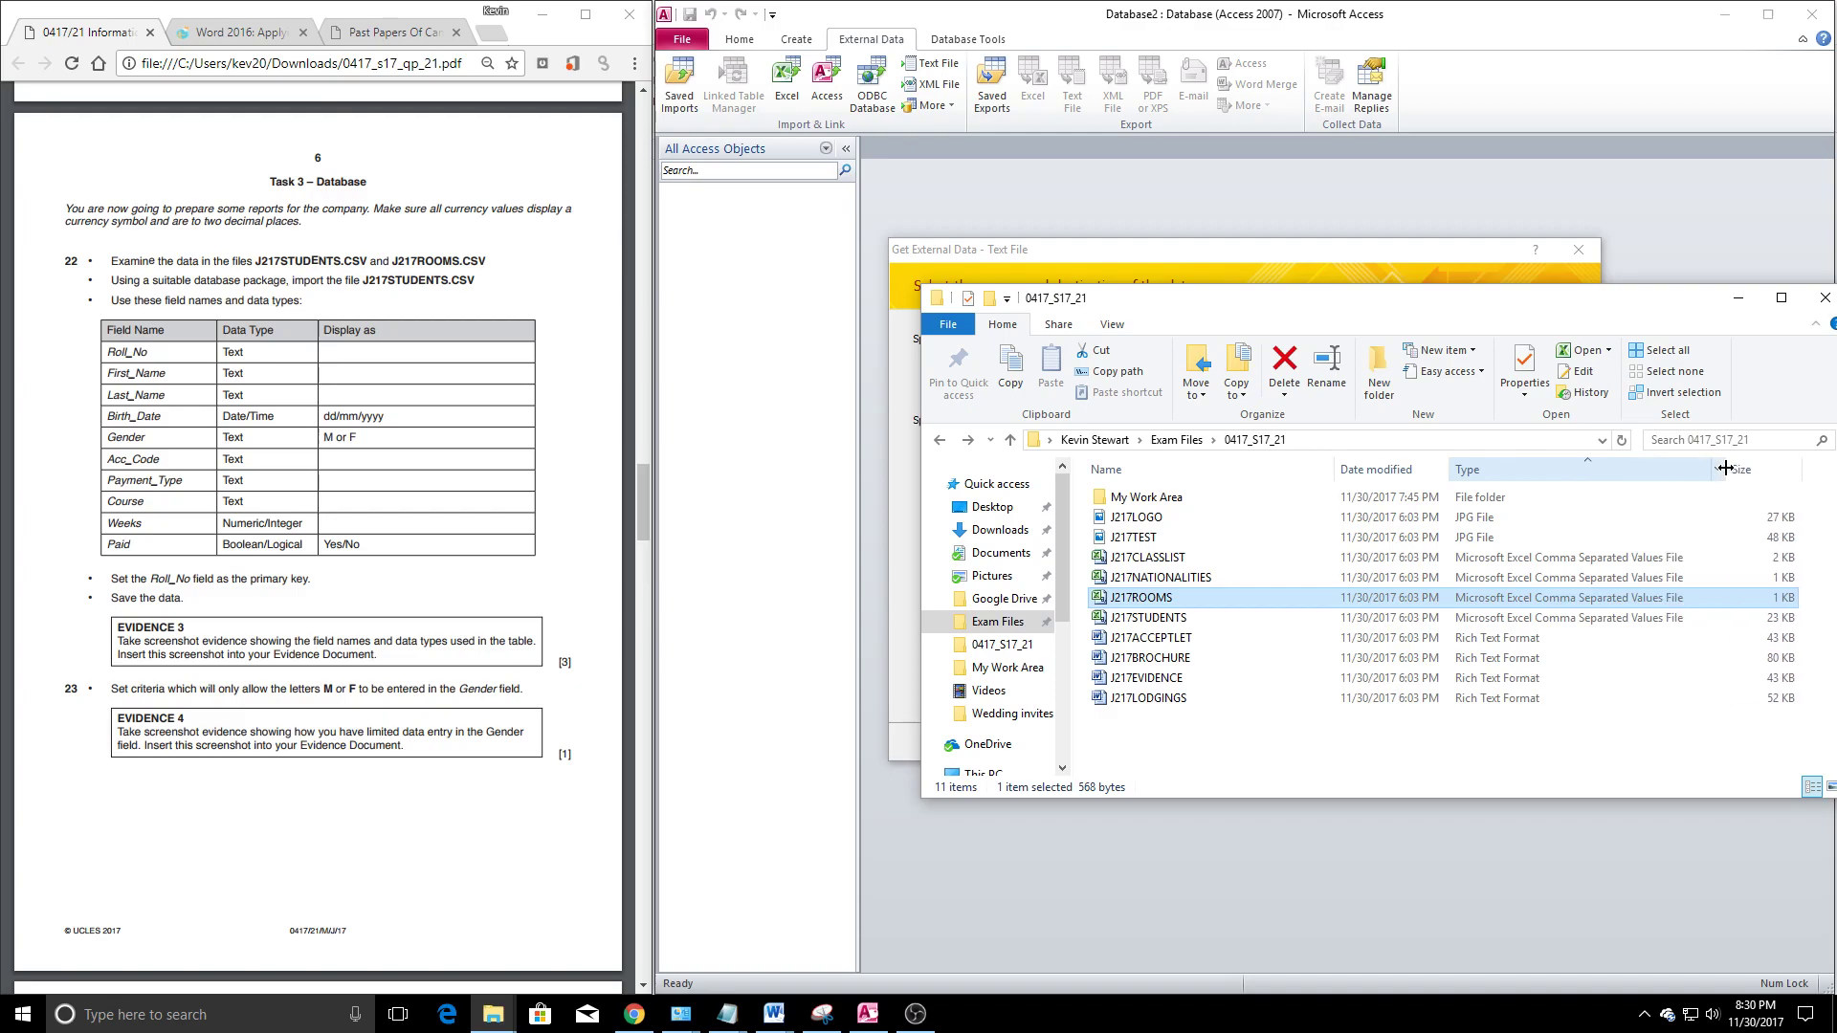
Check the details of J217CLASSLIST, NATIONALITIES, ROOMS and STUDENTS, then return to the import
left_click(1519, 558)
left_click(1521, 579)
left_click(1503, 600)
left_click(1499, 618)
left_click(1499, 598)
left_click(1498, 578)
left_click(1498, 559)
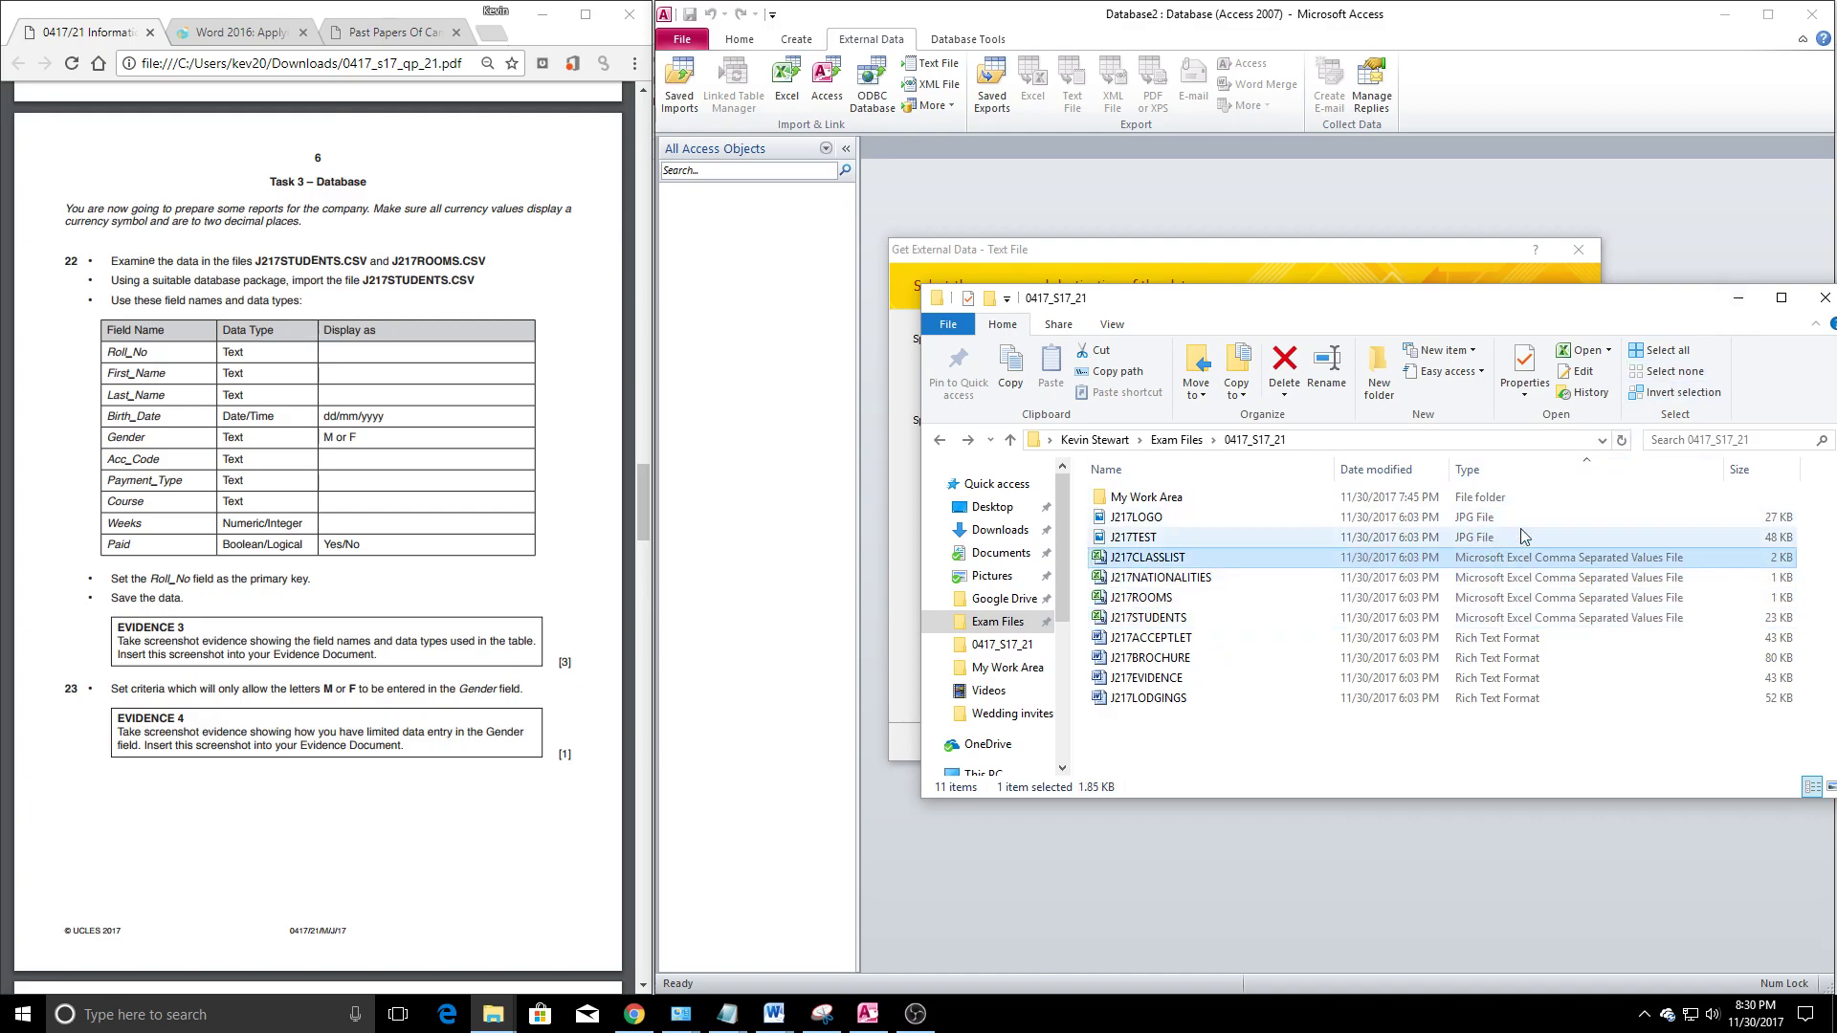
left_click(1738, 298)
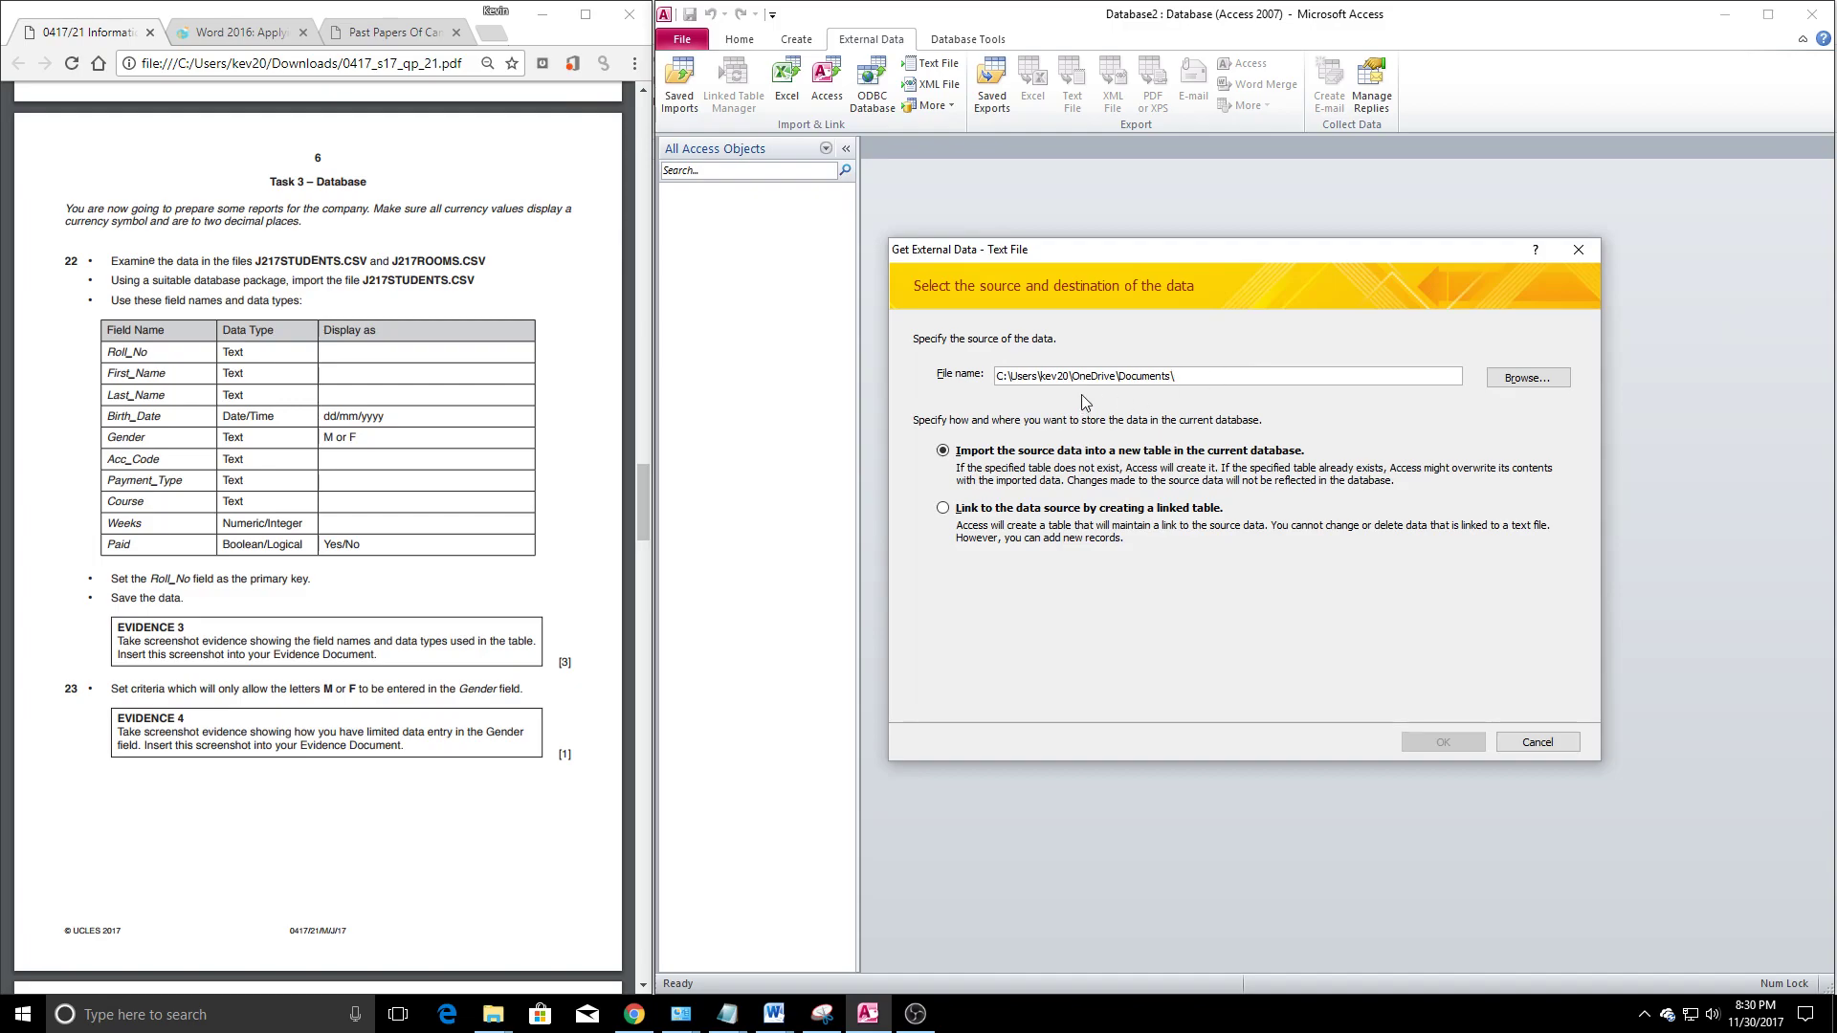
Browse to Exam Files > 0417_S17_21 and select J217STUDENTS.CSV as the import source
left_click_drag(1063, 250, 1116, 219)
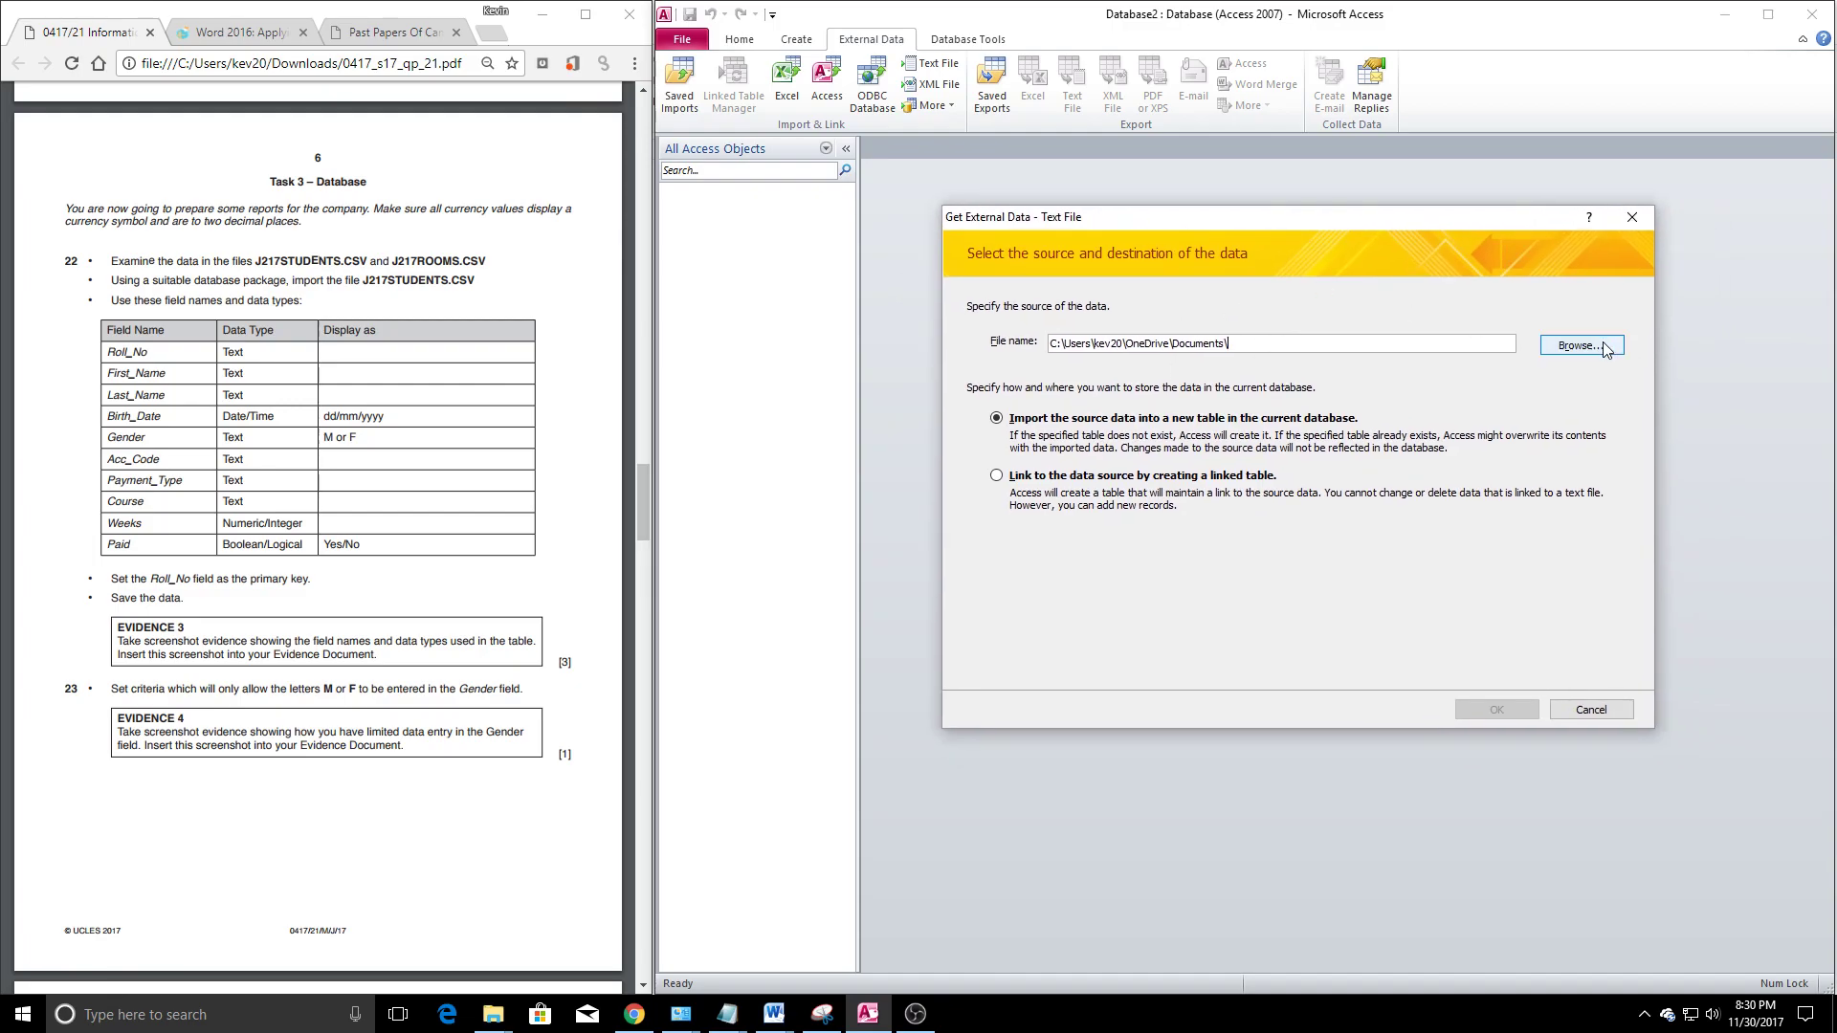
left_click(1574, 345)
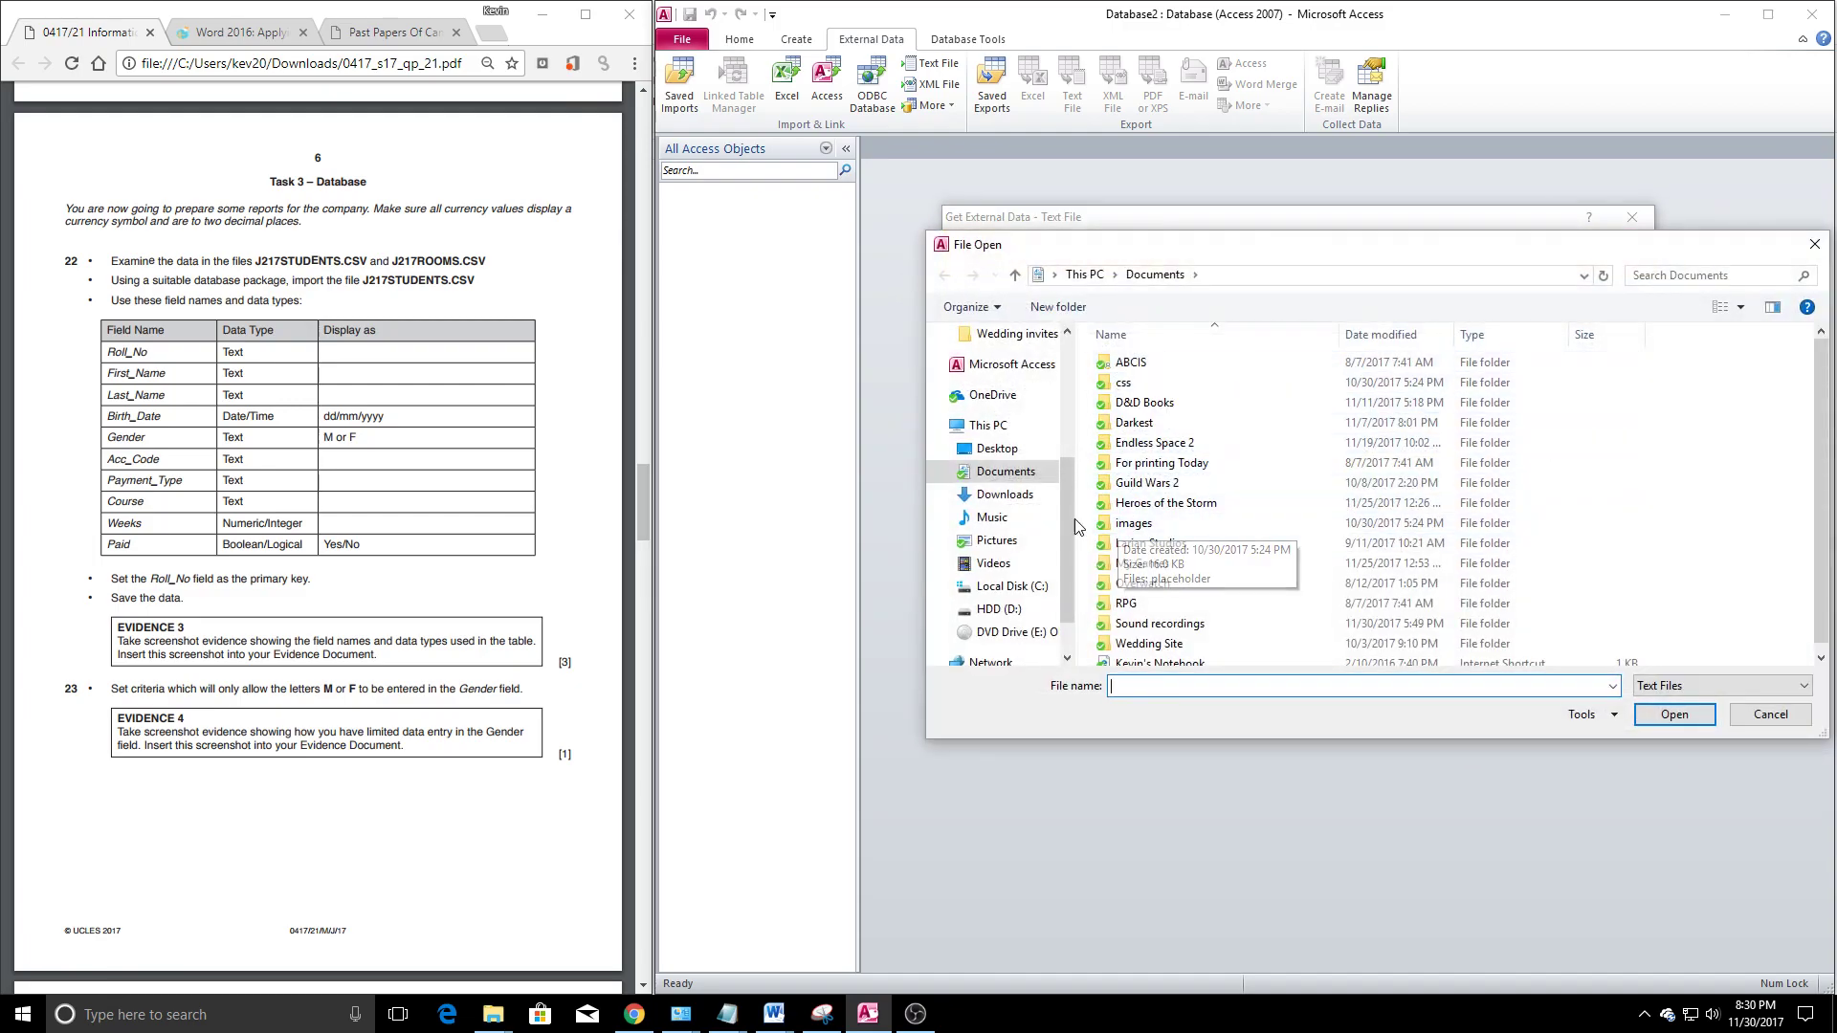
left_click_drag(1072, 496, 1069, 452)
left_click(1003, 356)
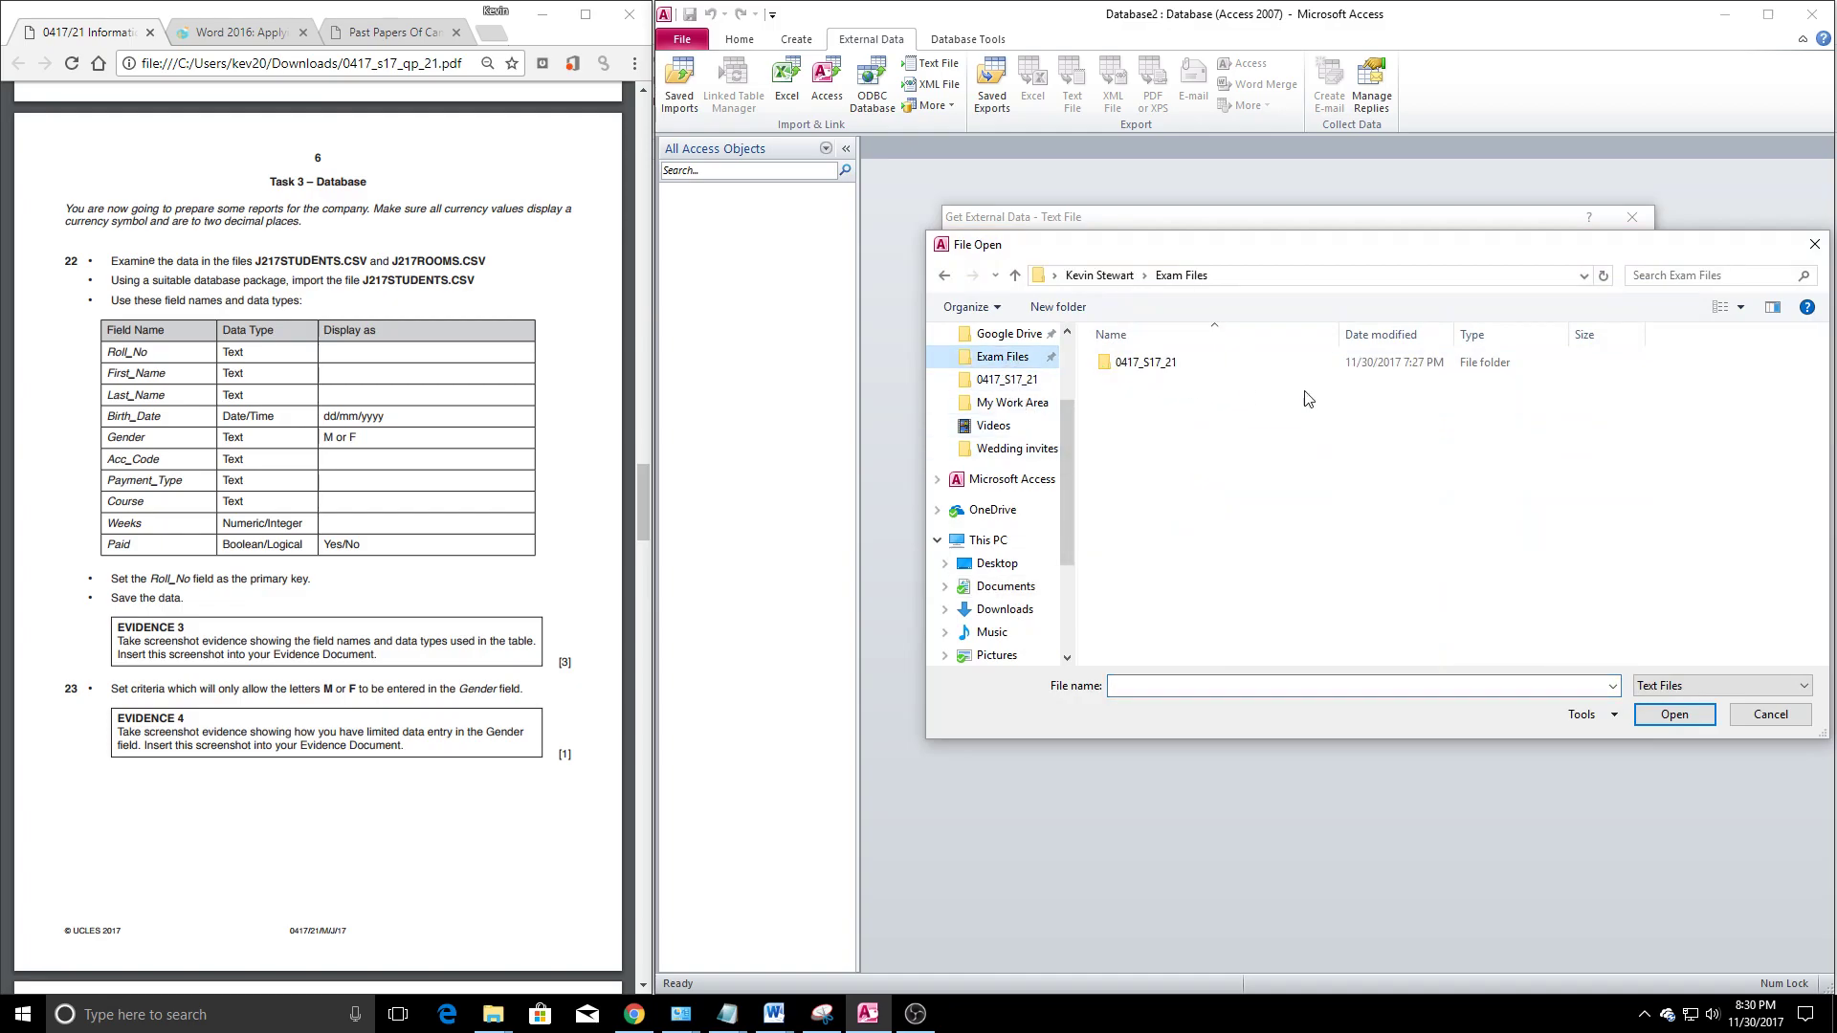
double_click(1149, 373)
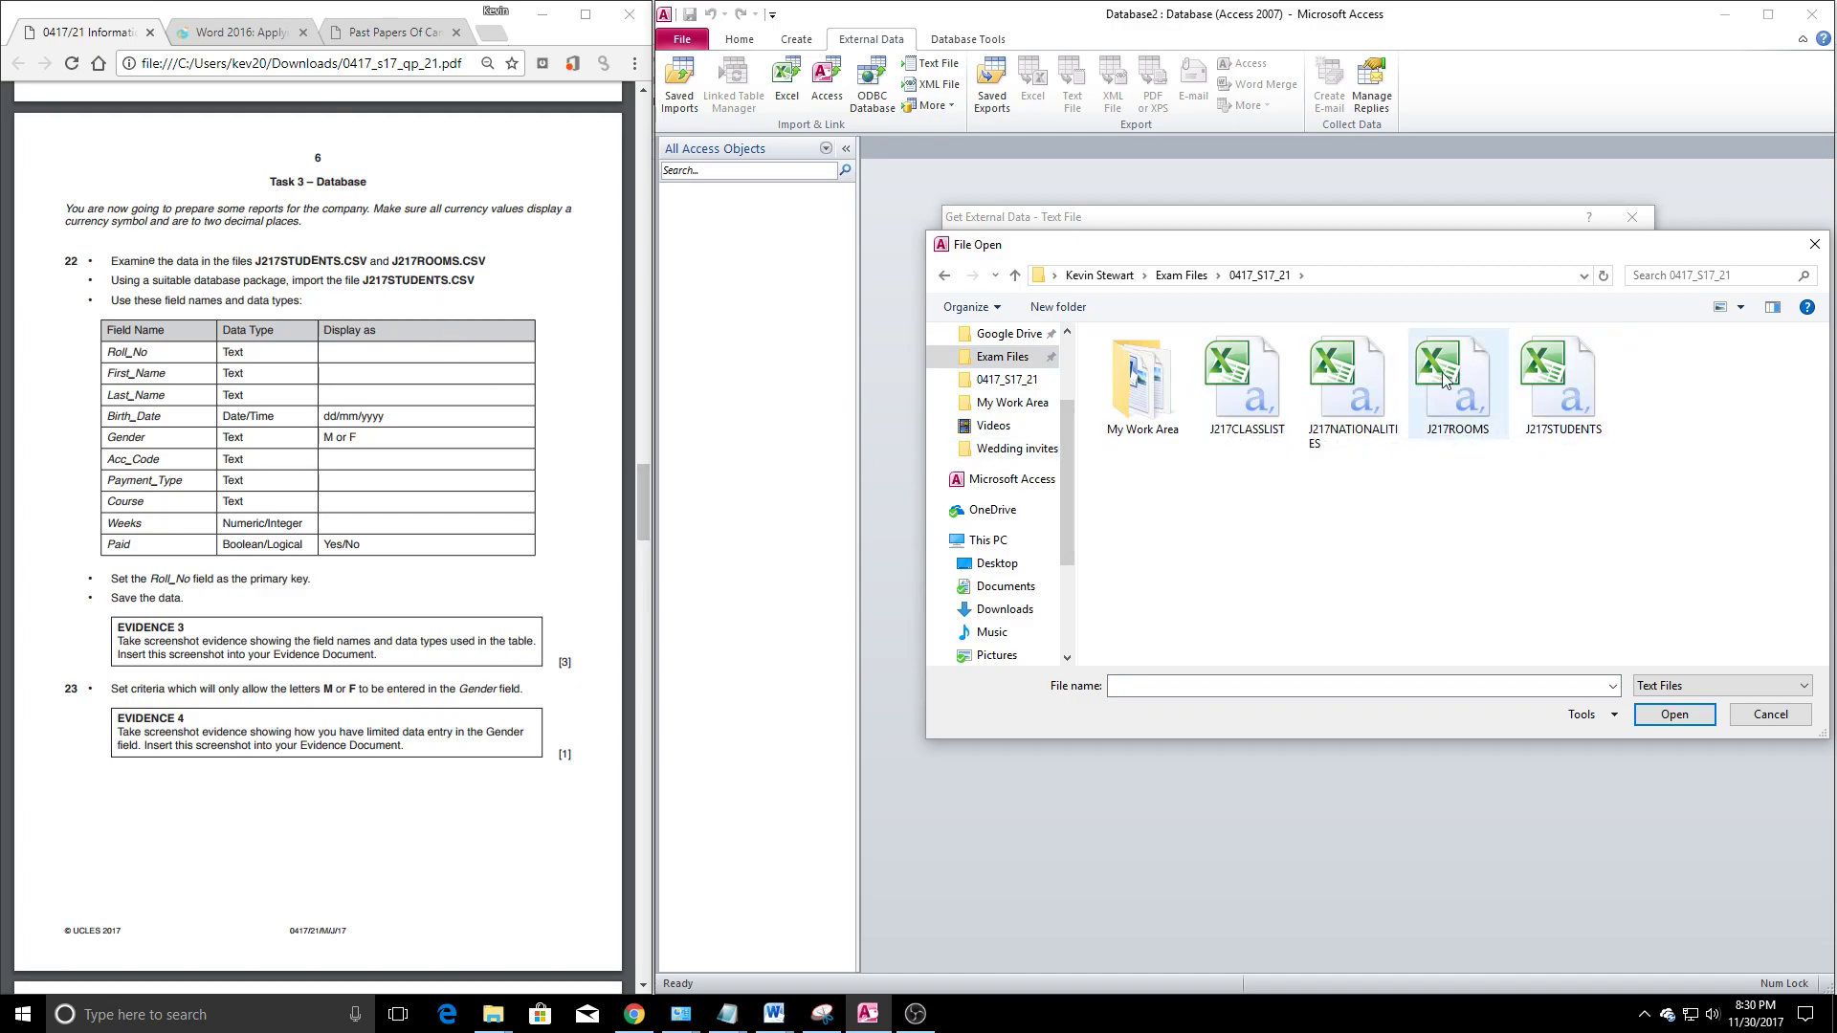
double_click(1560, 383)
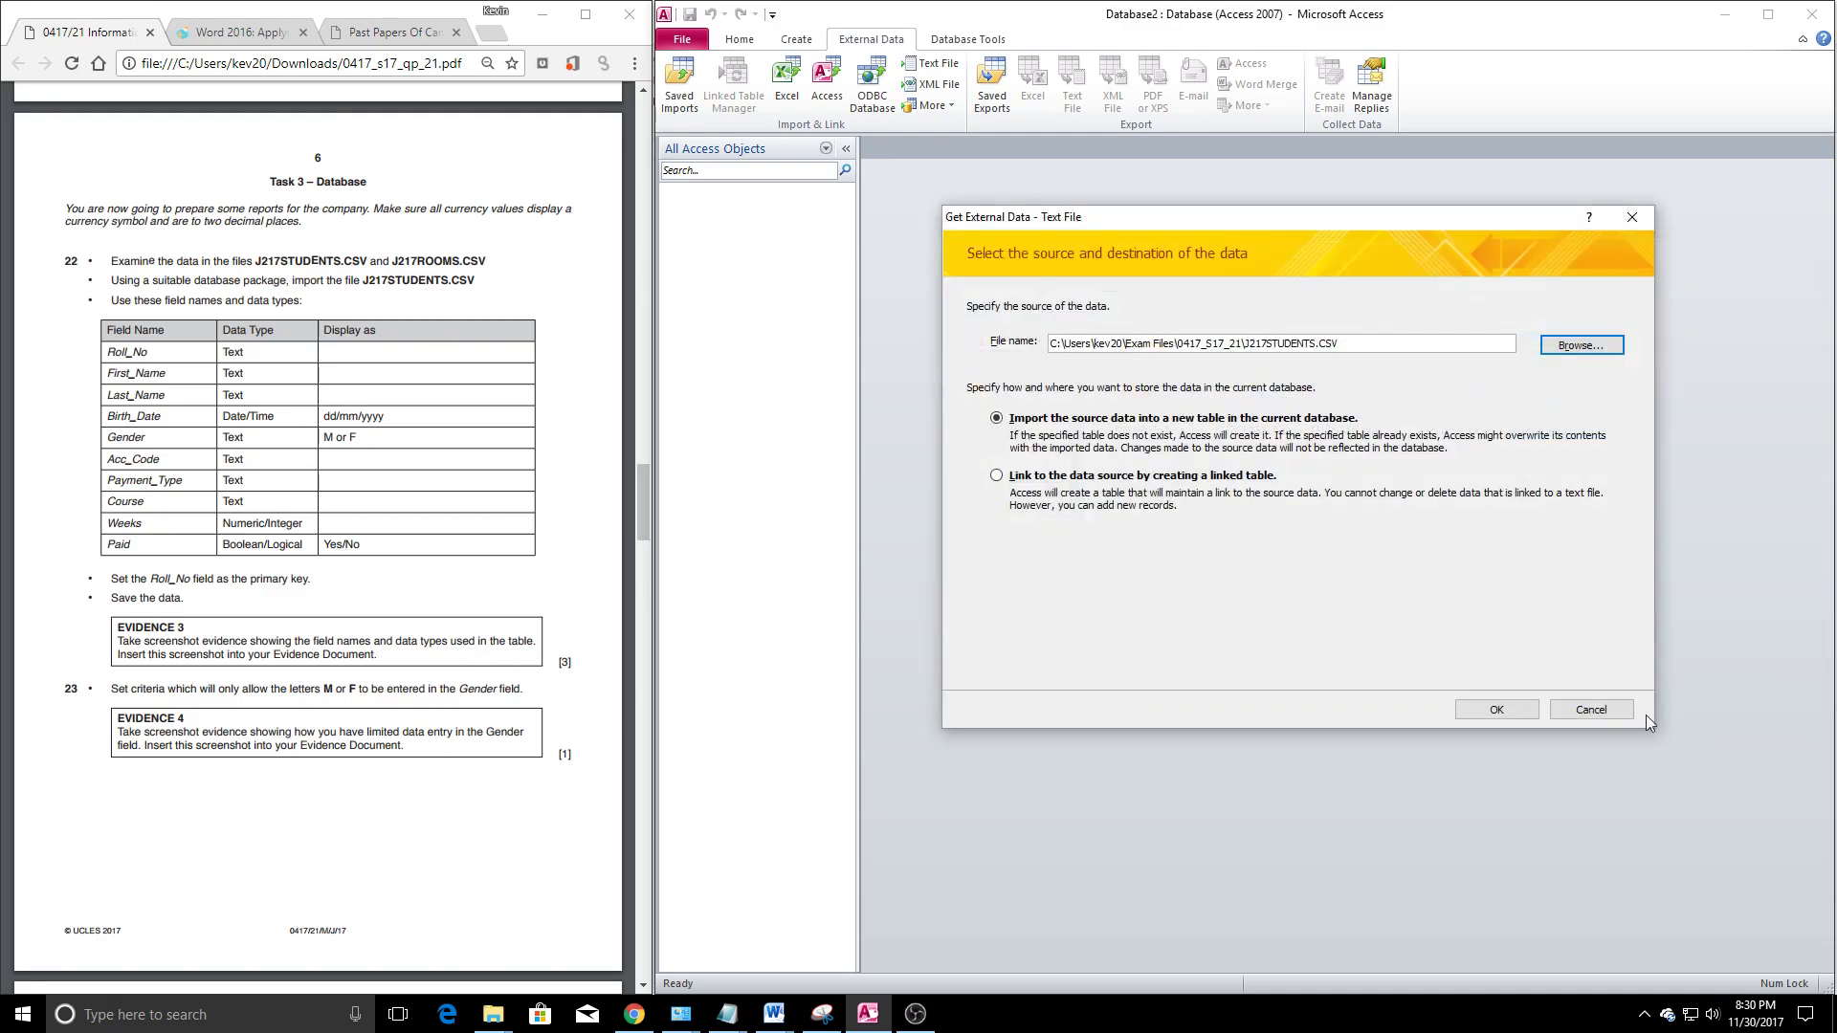
Import J217STUDENTS as delimited, with first-row field names and Roll_No as primary key, then view Advanced settings
left_click(1495, 710)
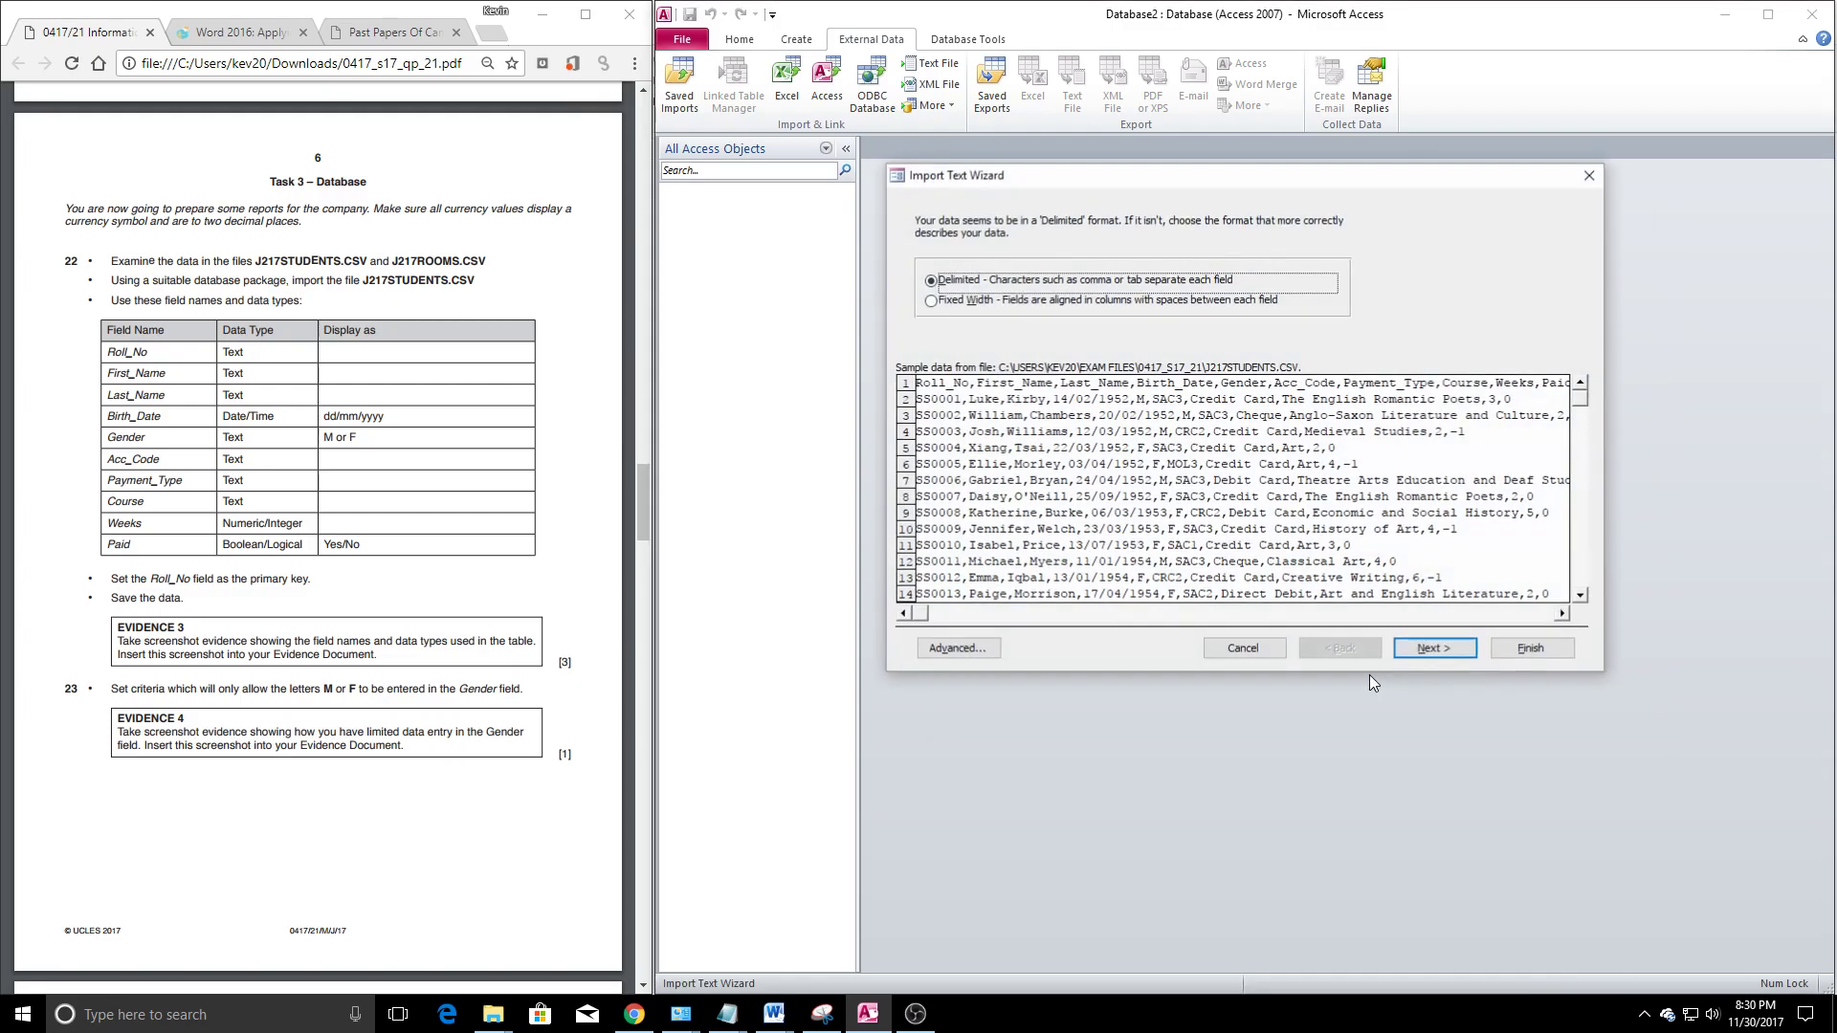
left_click(1435, 649)
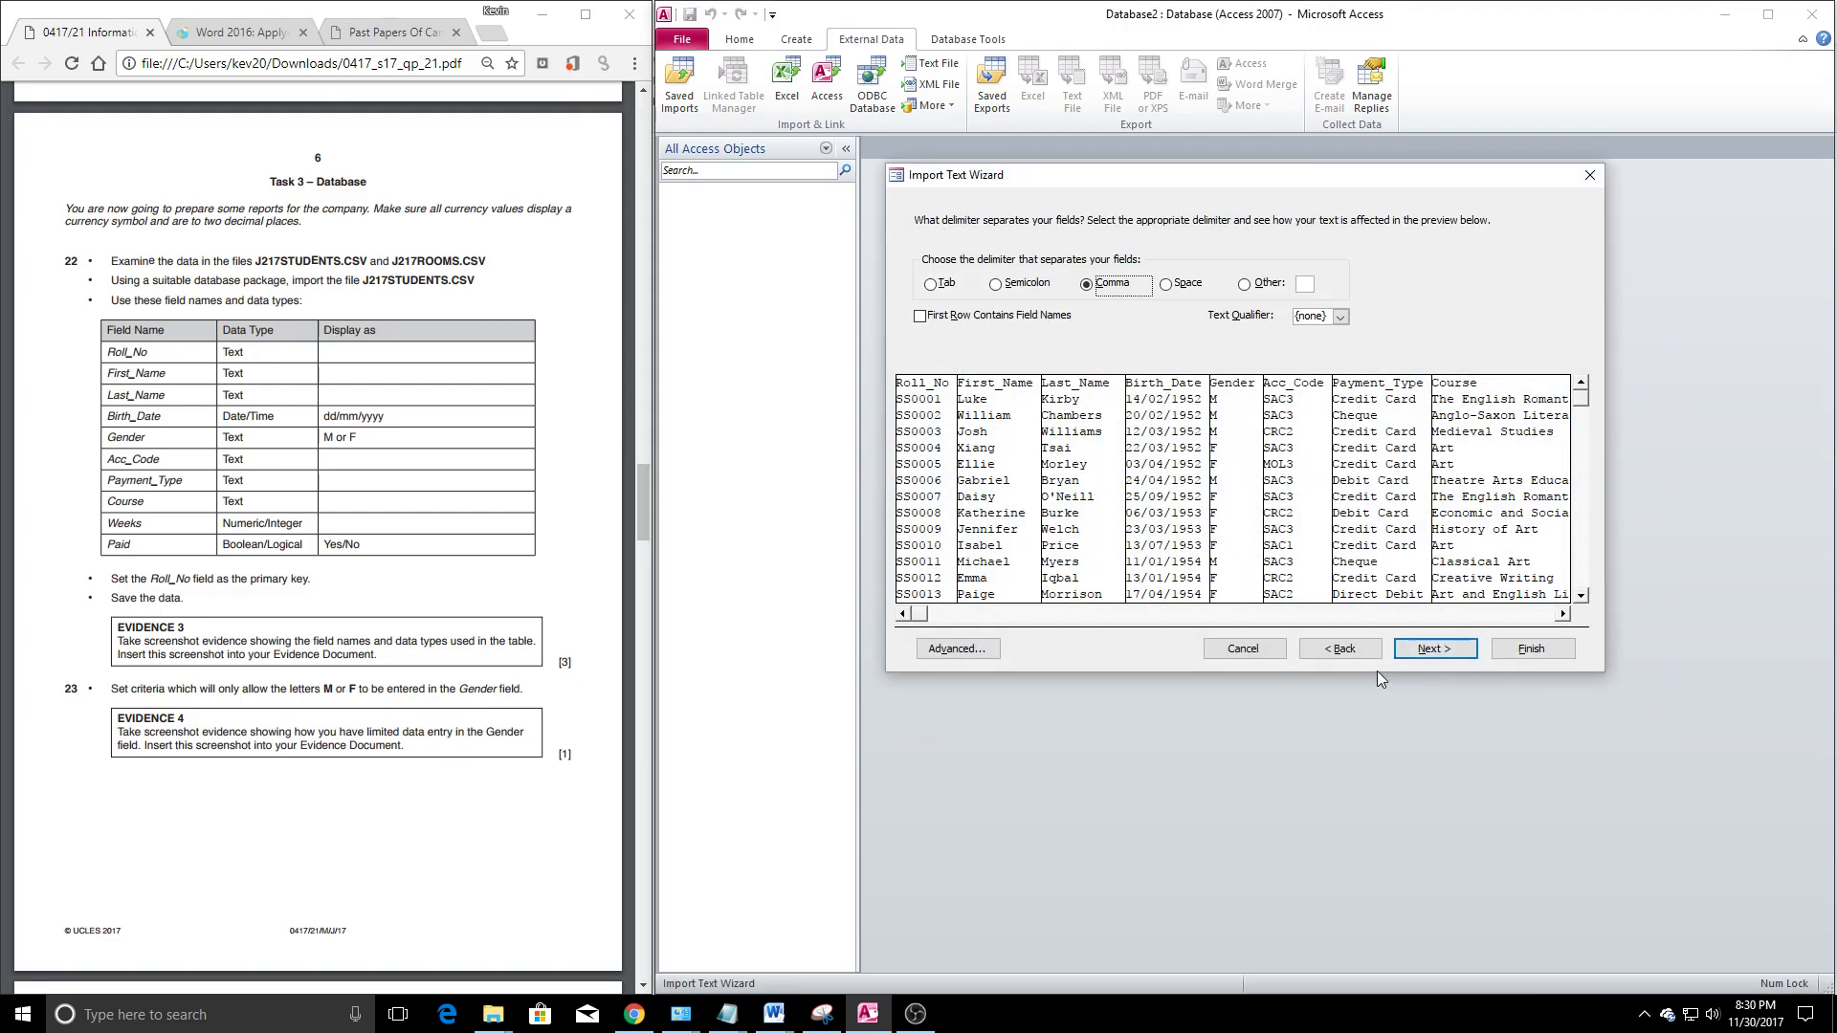
left_click(924, 317)
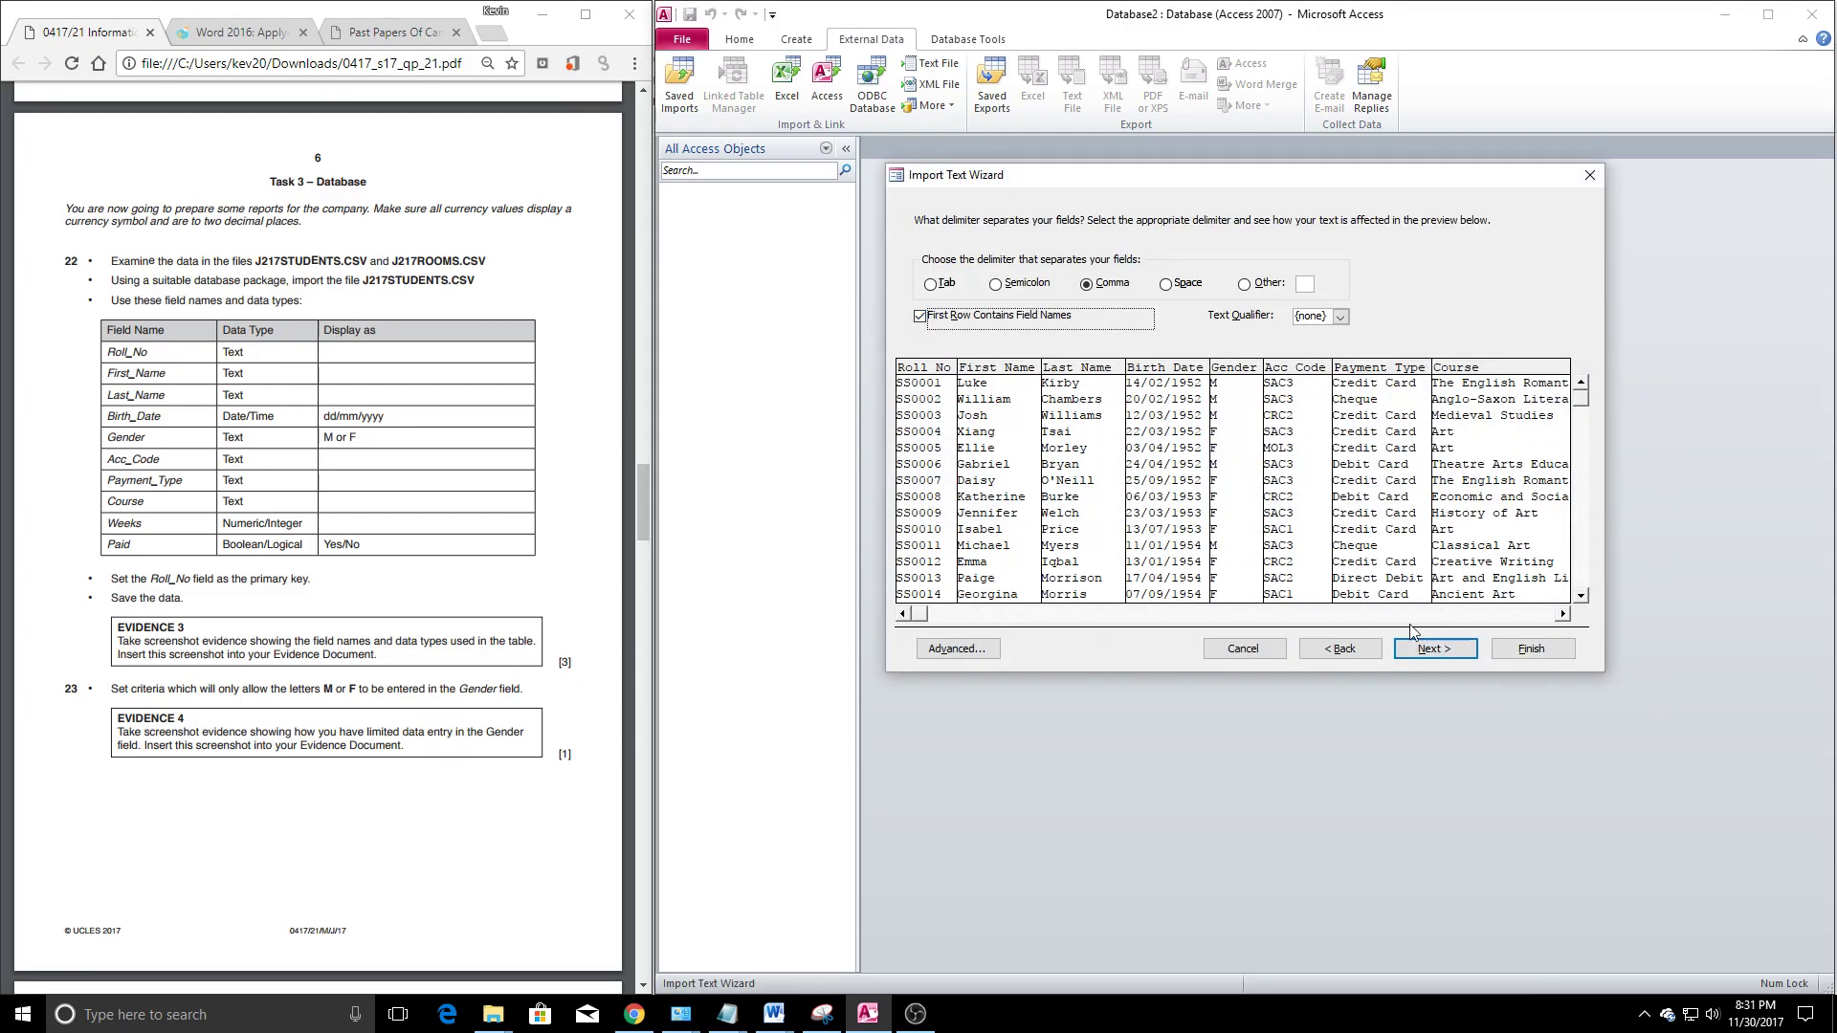
left_click(1435, 649)
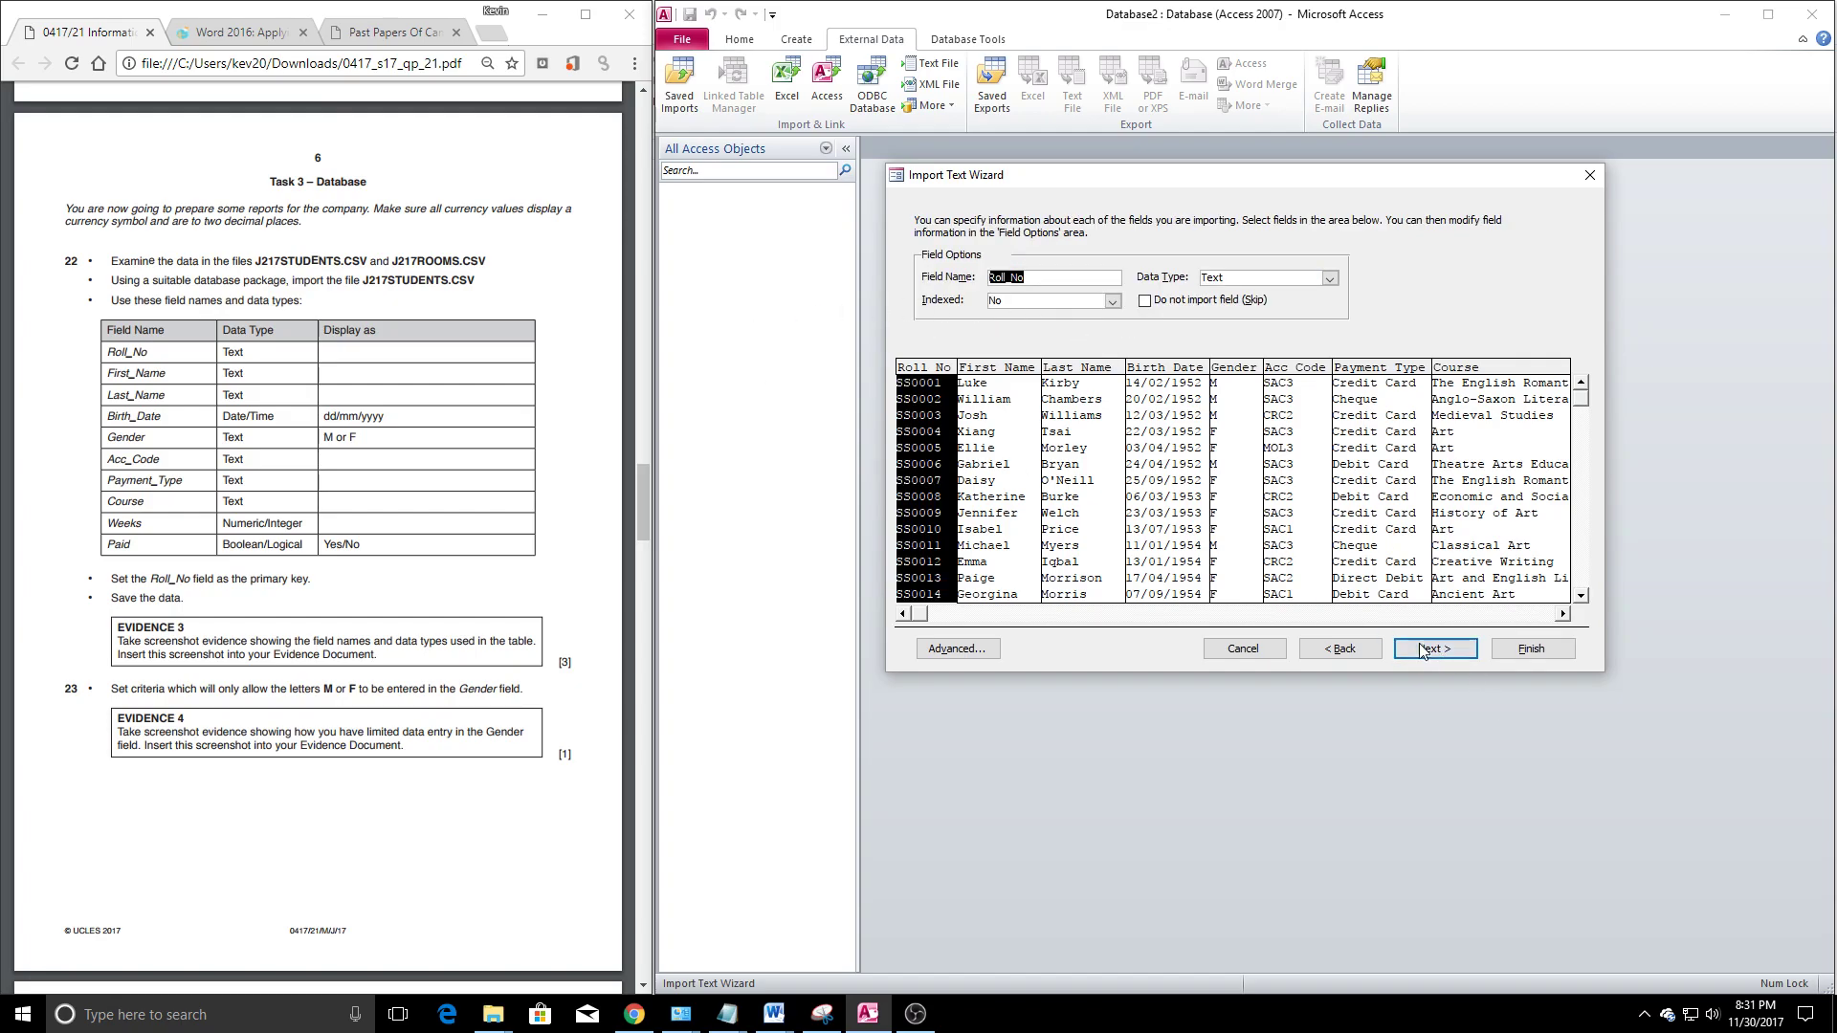
left_click(1435, 648)
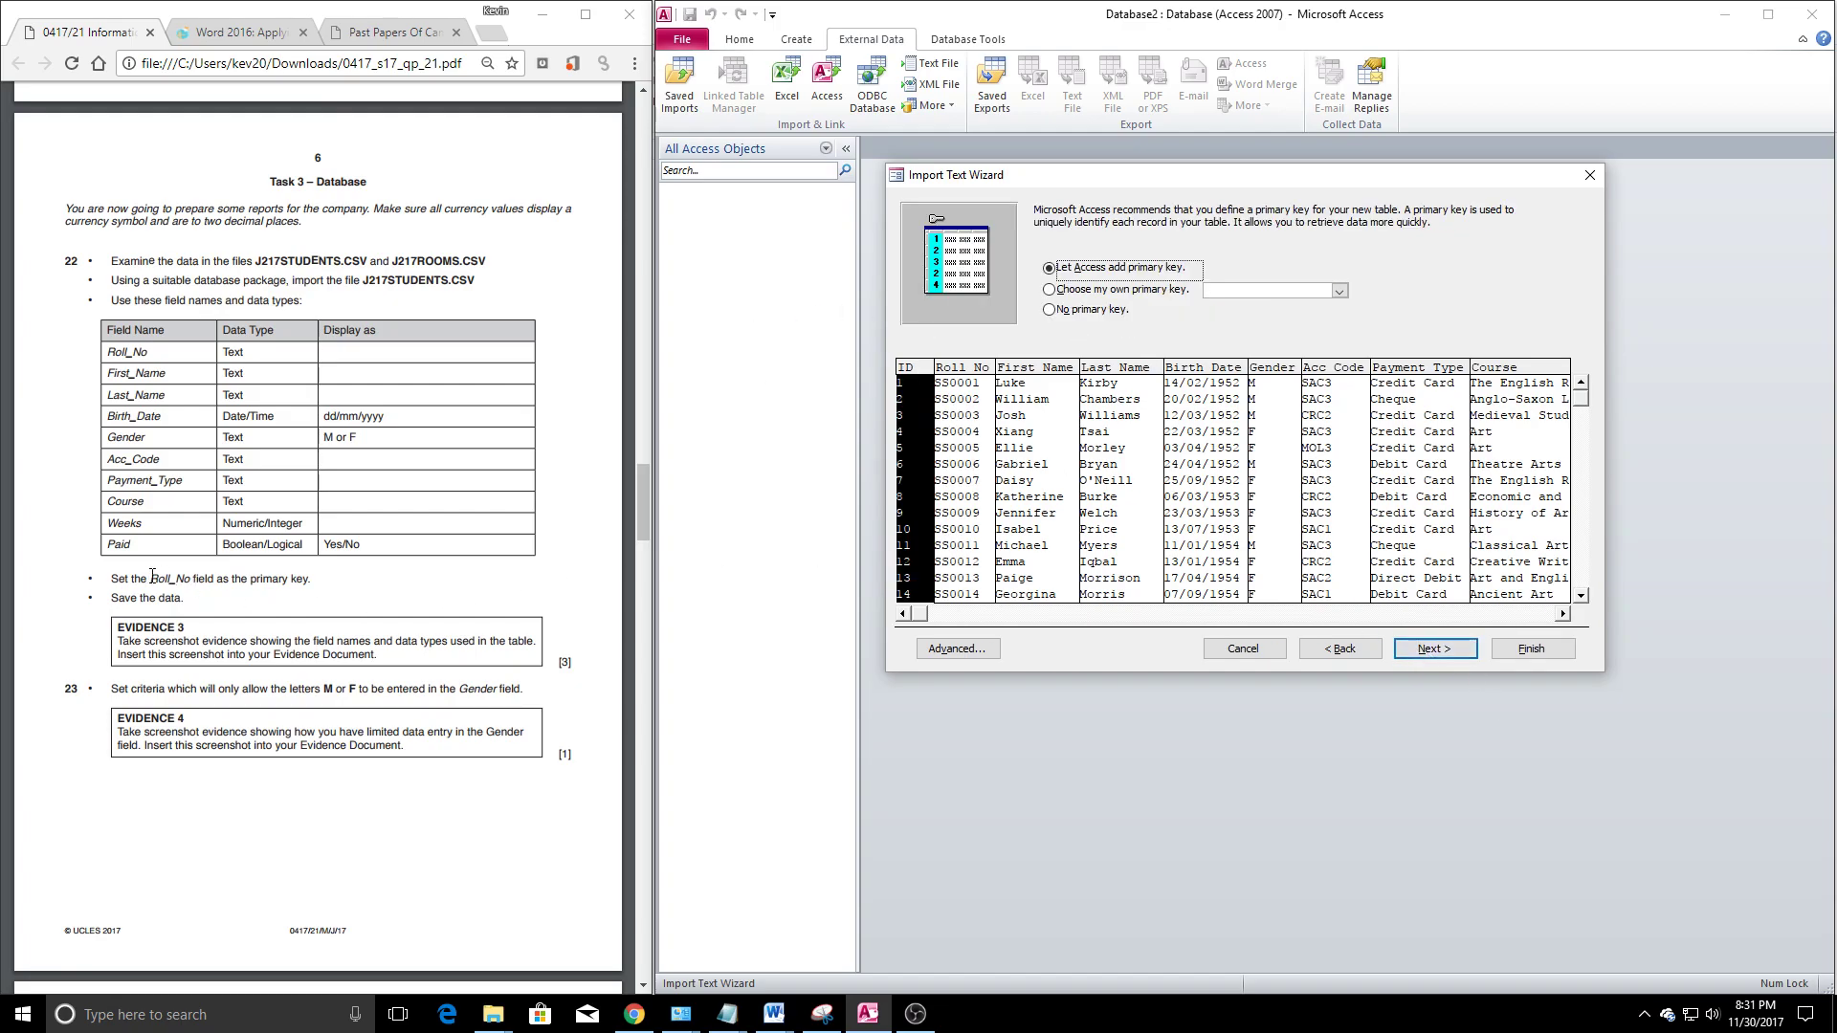
left_click_drag(151, 575, 311, 578)
left_click(1051, 290)
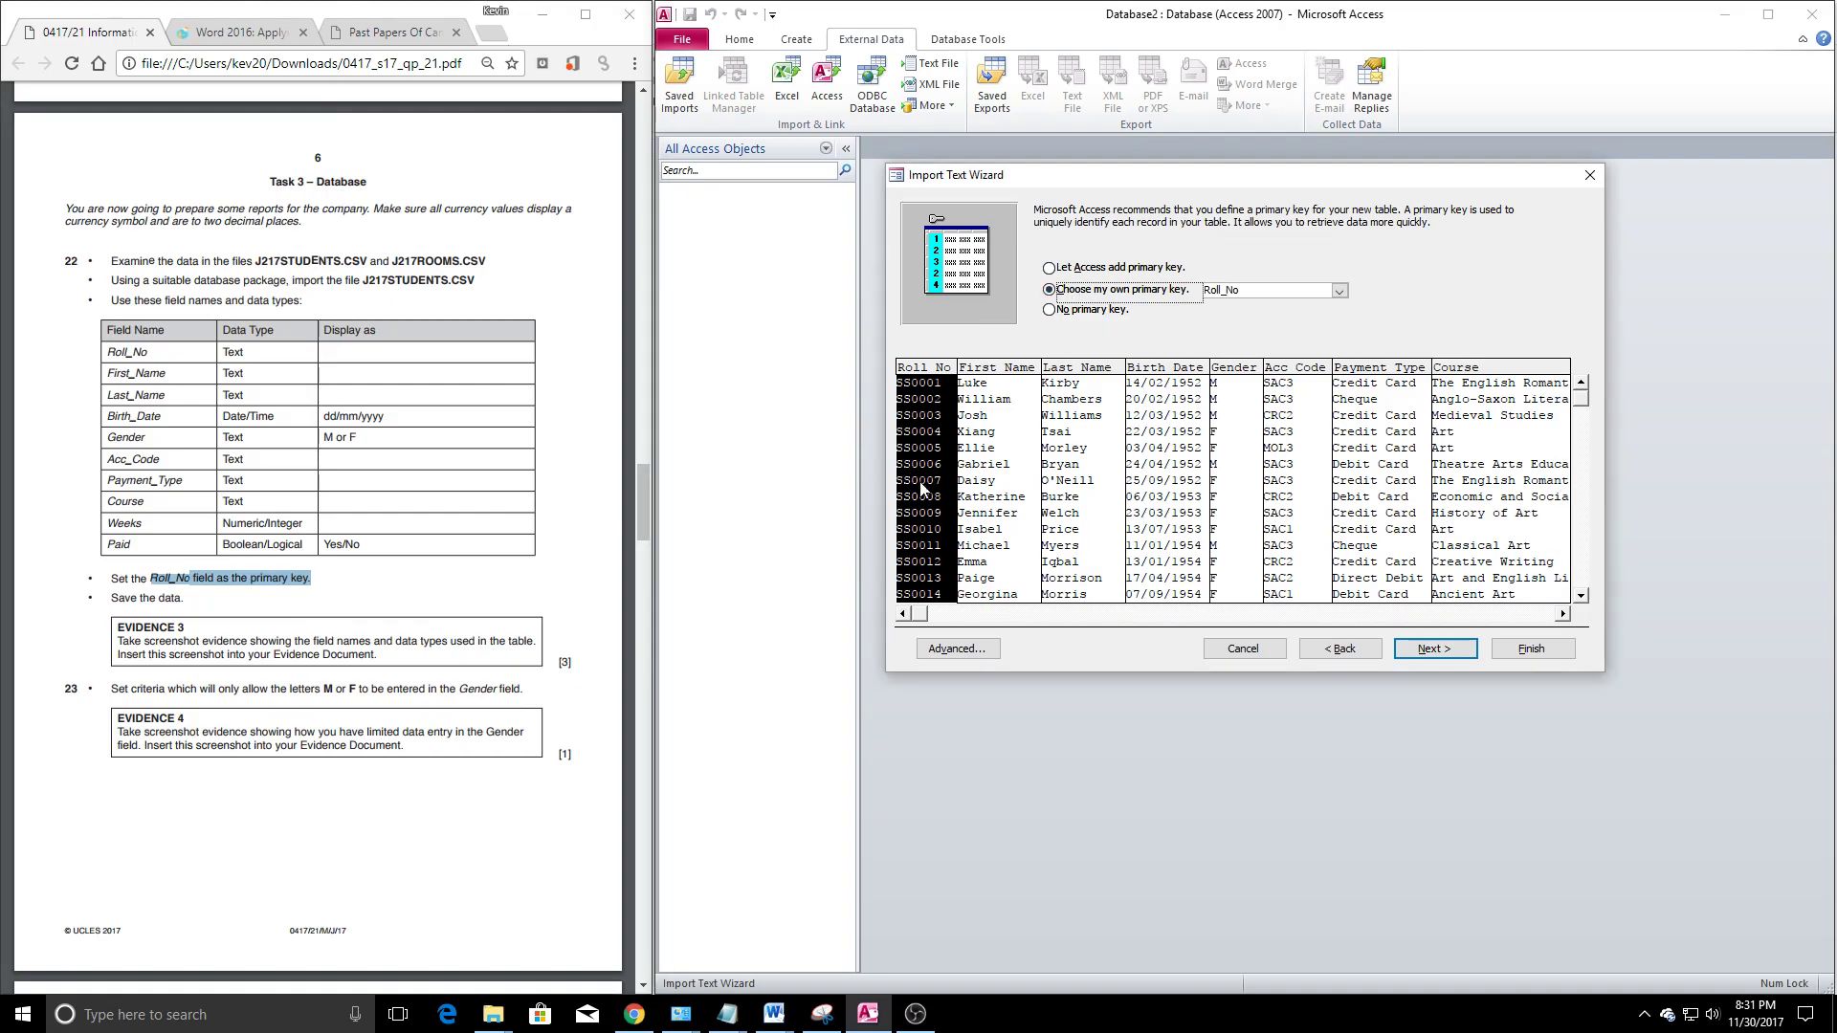
left_click(957, 649)
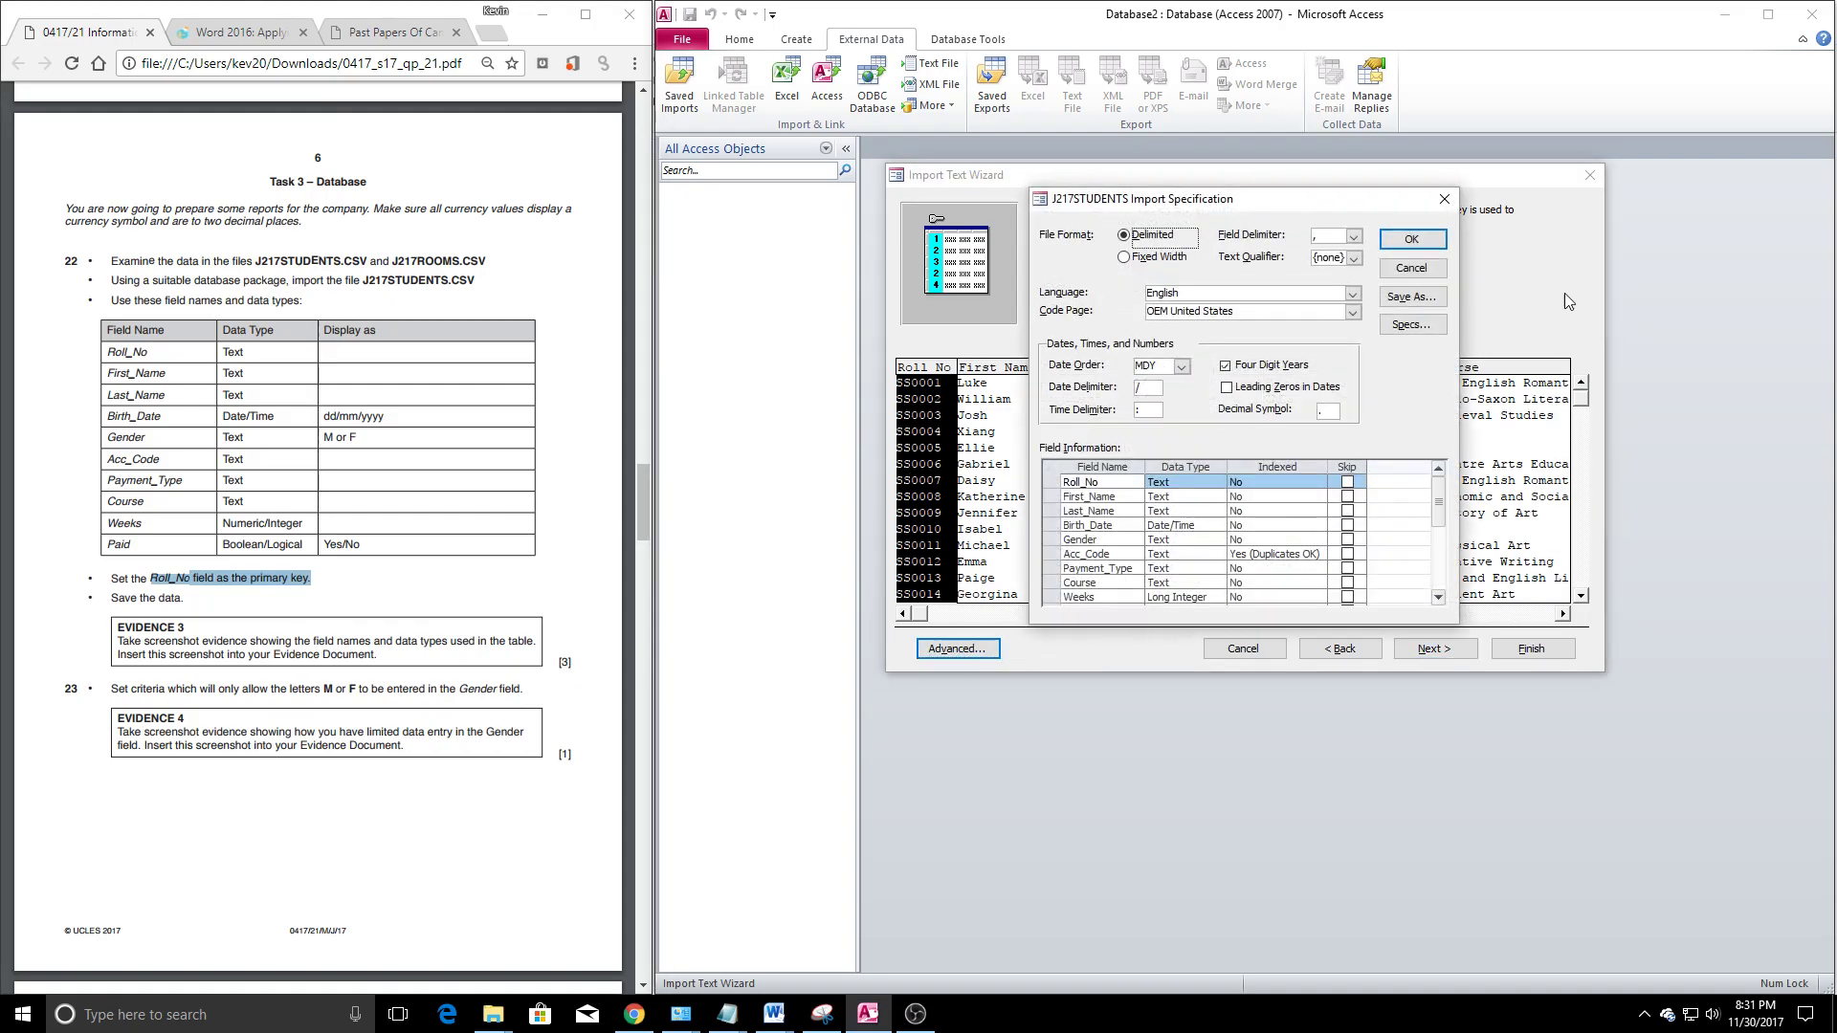
Set Date Order to DMY and Paid to Byte, then finish importing into table J217STUDENTS
left_click(1182, 366)
left_click(1167, 396)
left_click(1182, 367)
left_click(1179, 383)
scroll(1254, 507, "down", 3)
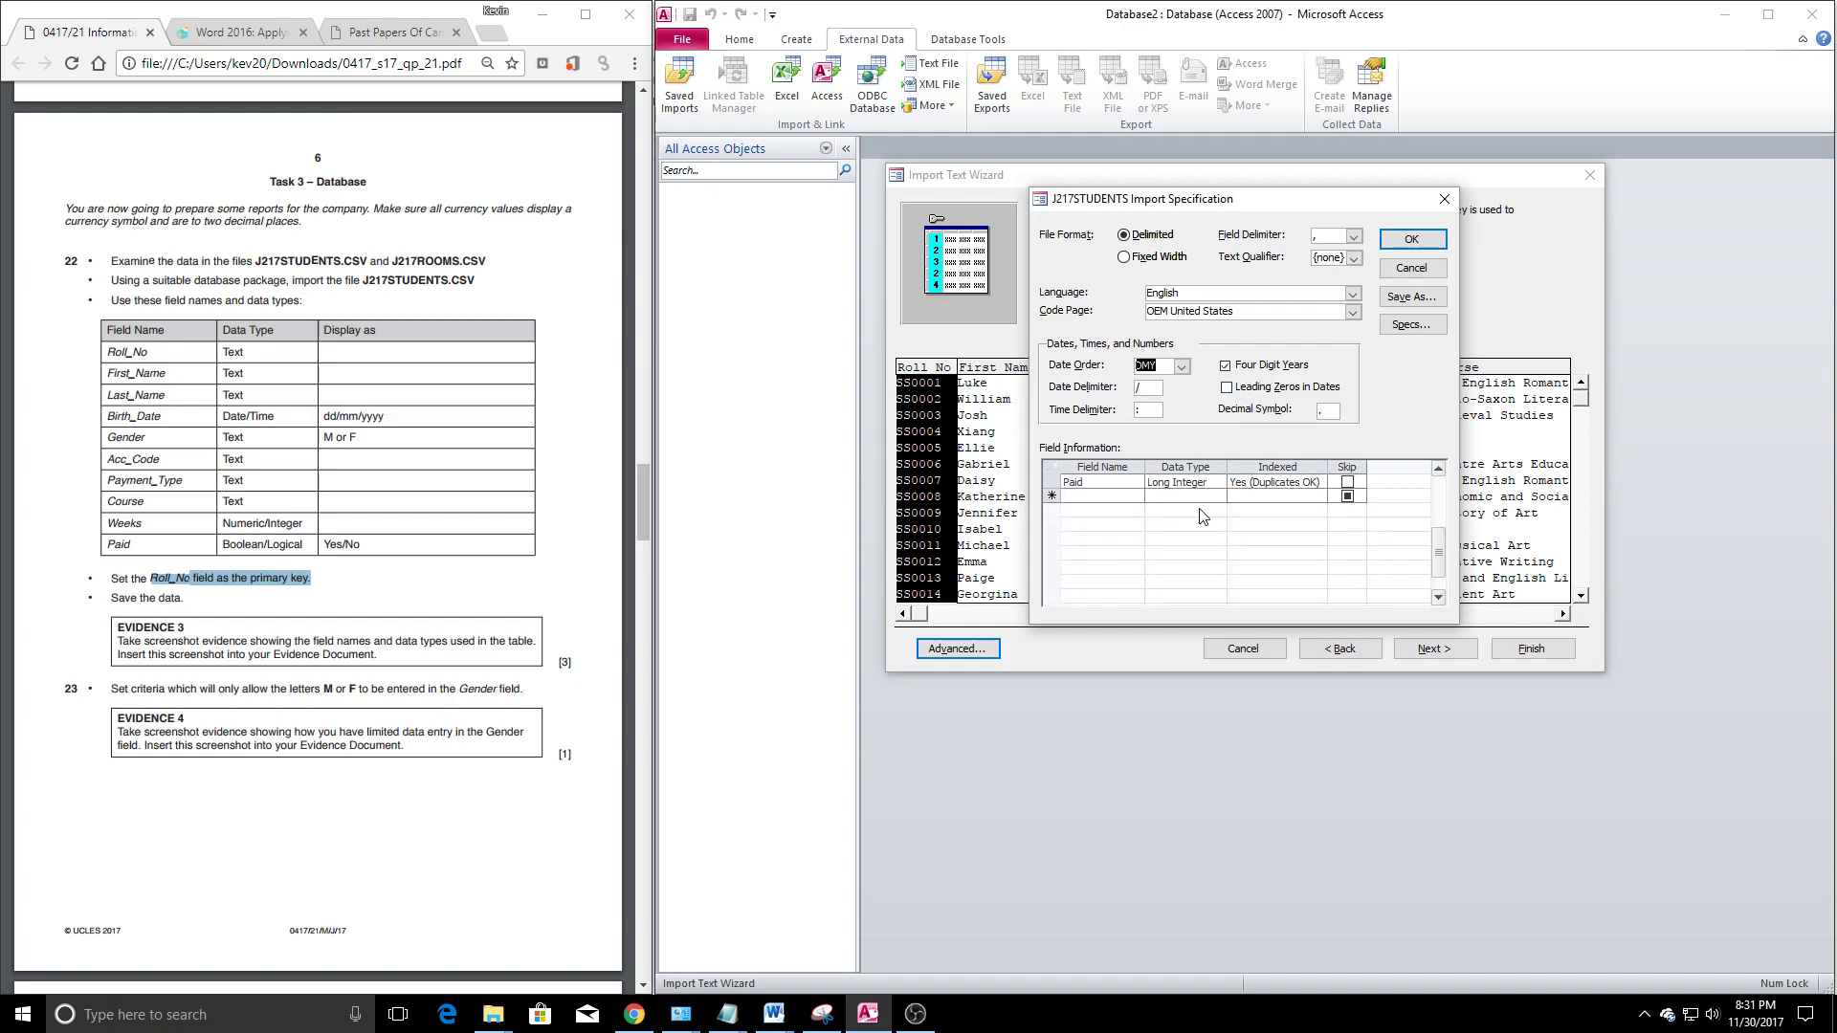
left_click(1172, 531)
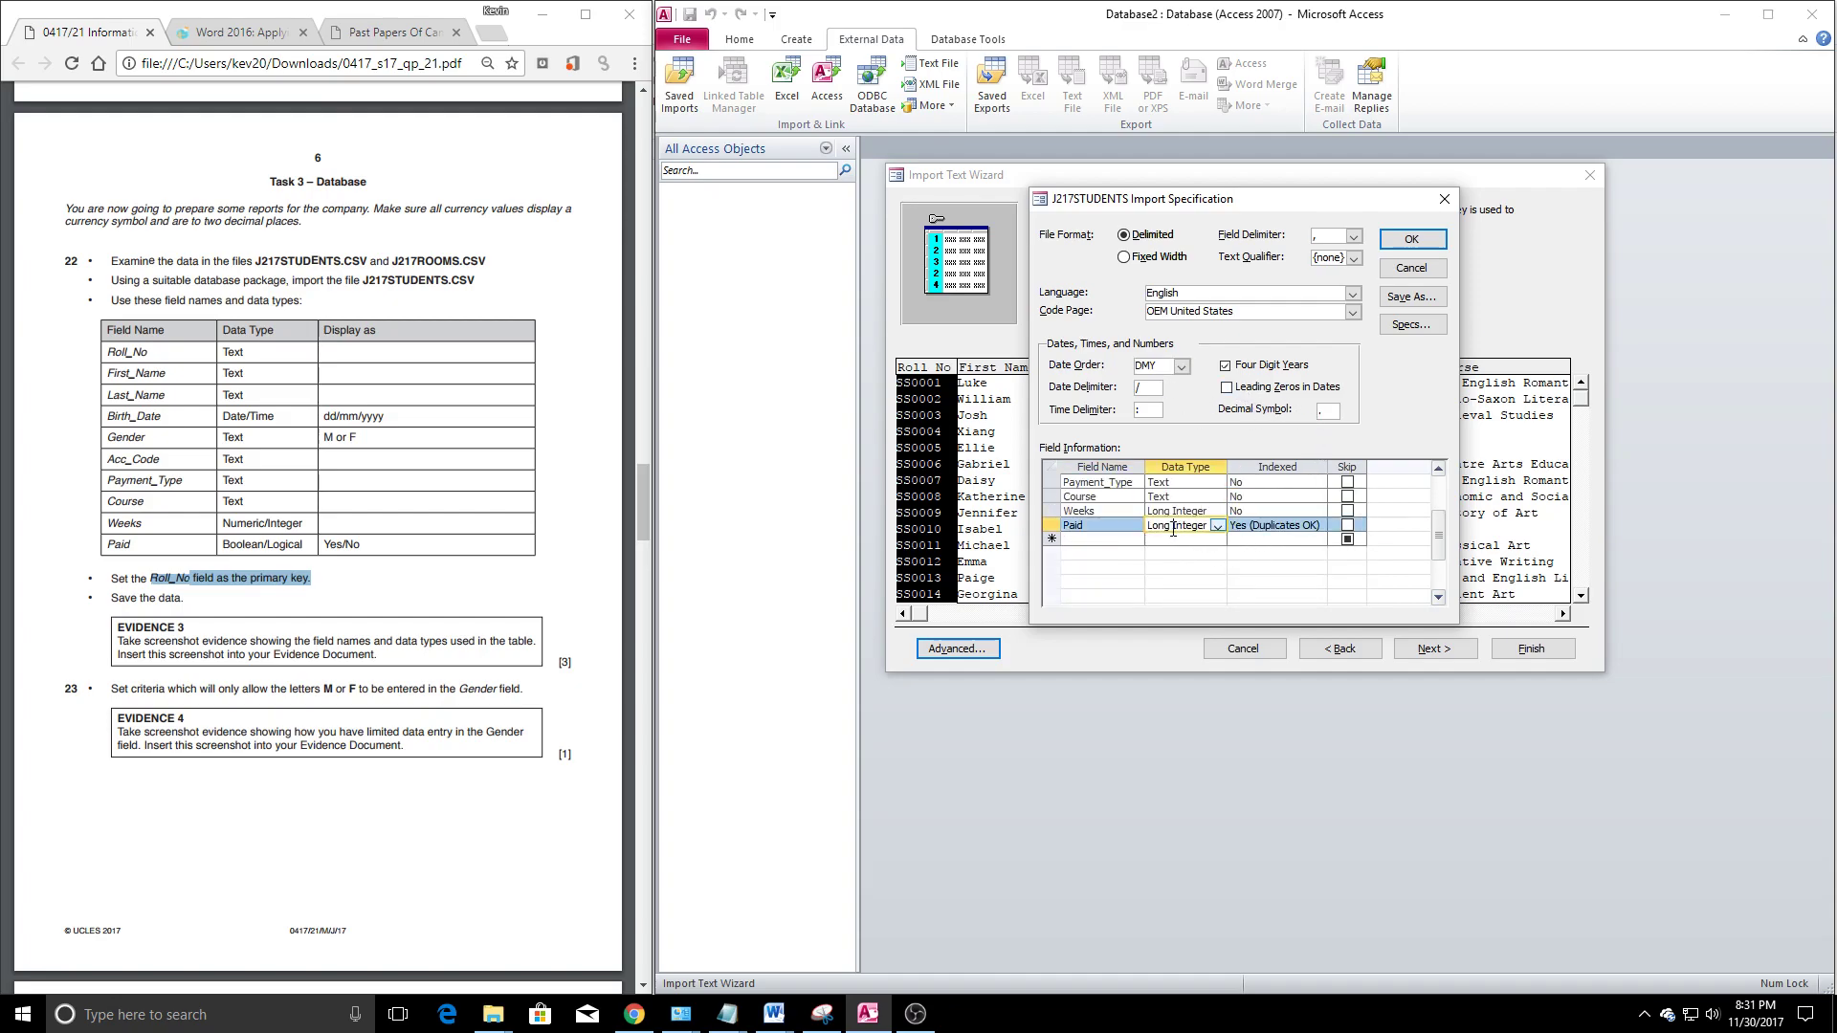
left_click(1219, 527)
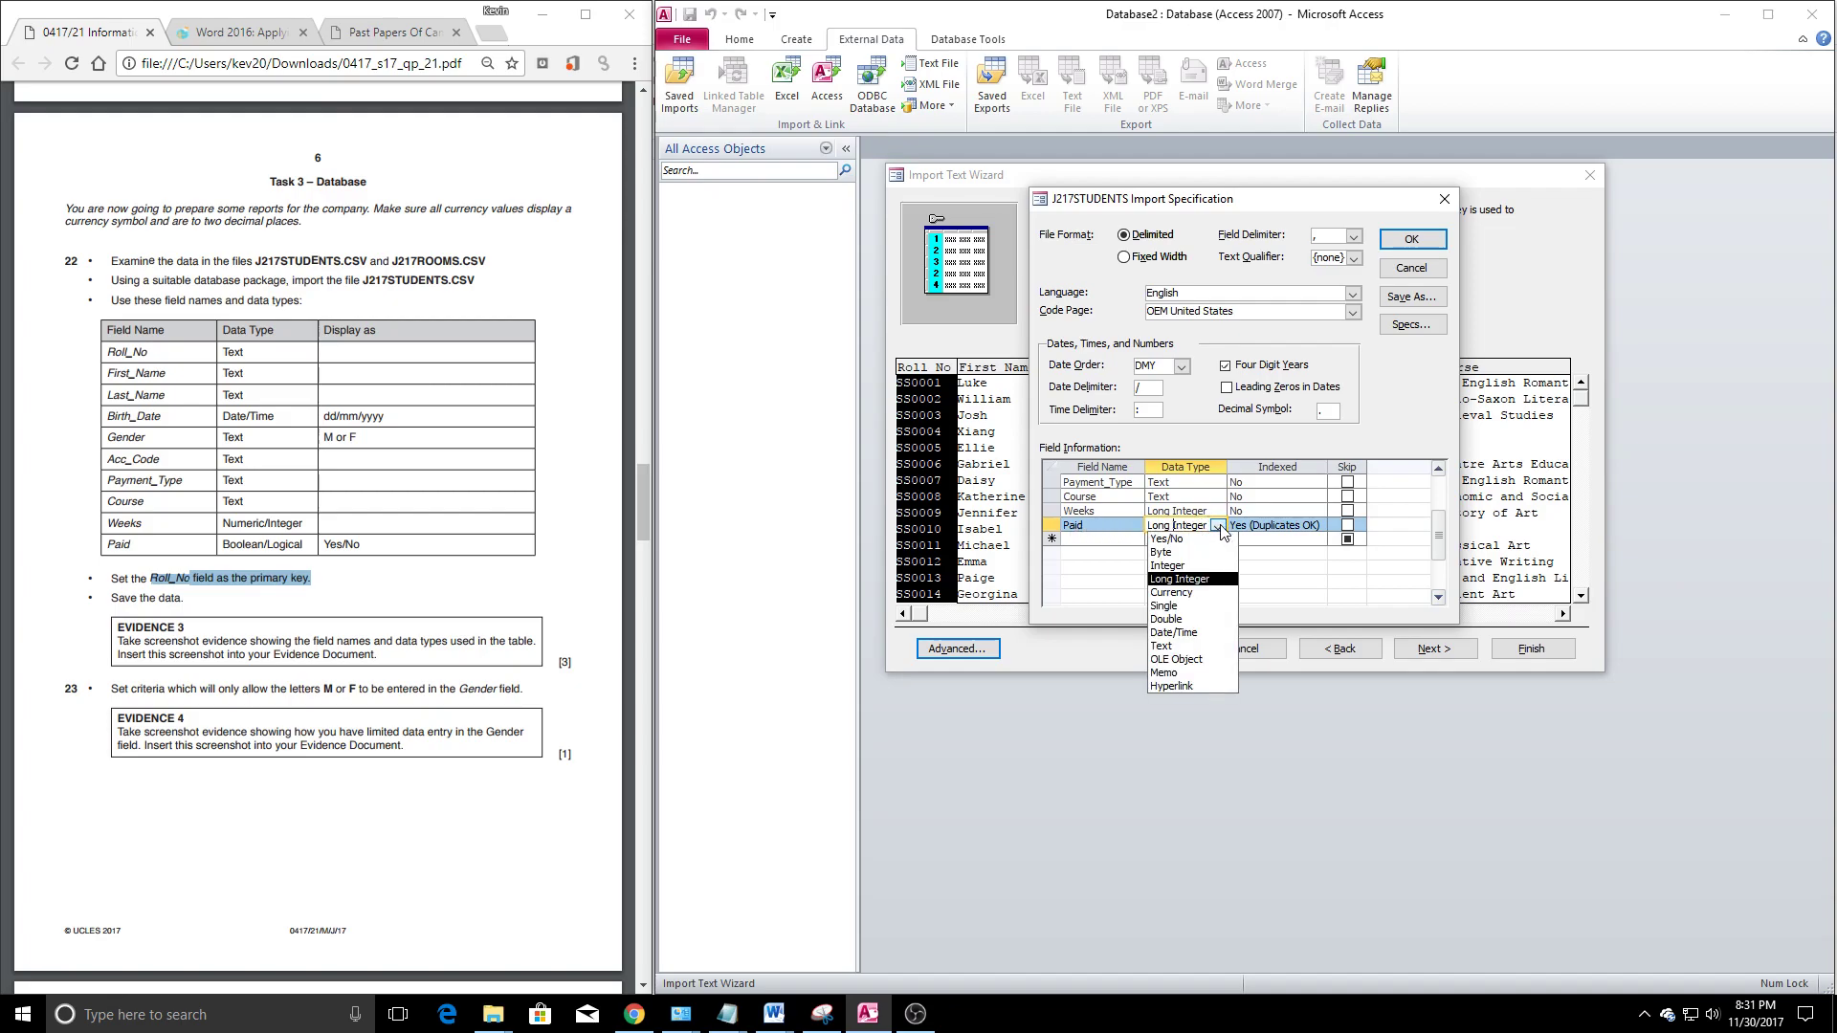
left_click(1198, 552)
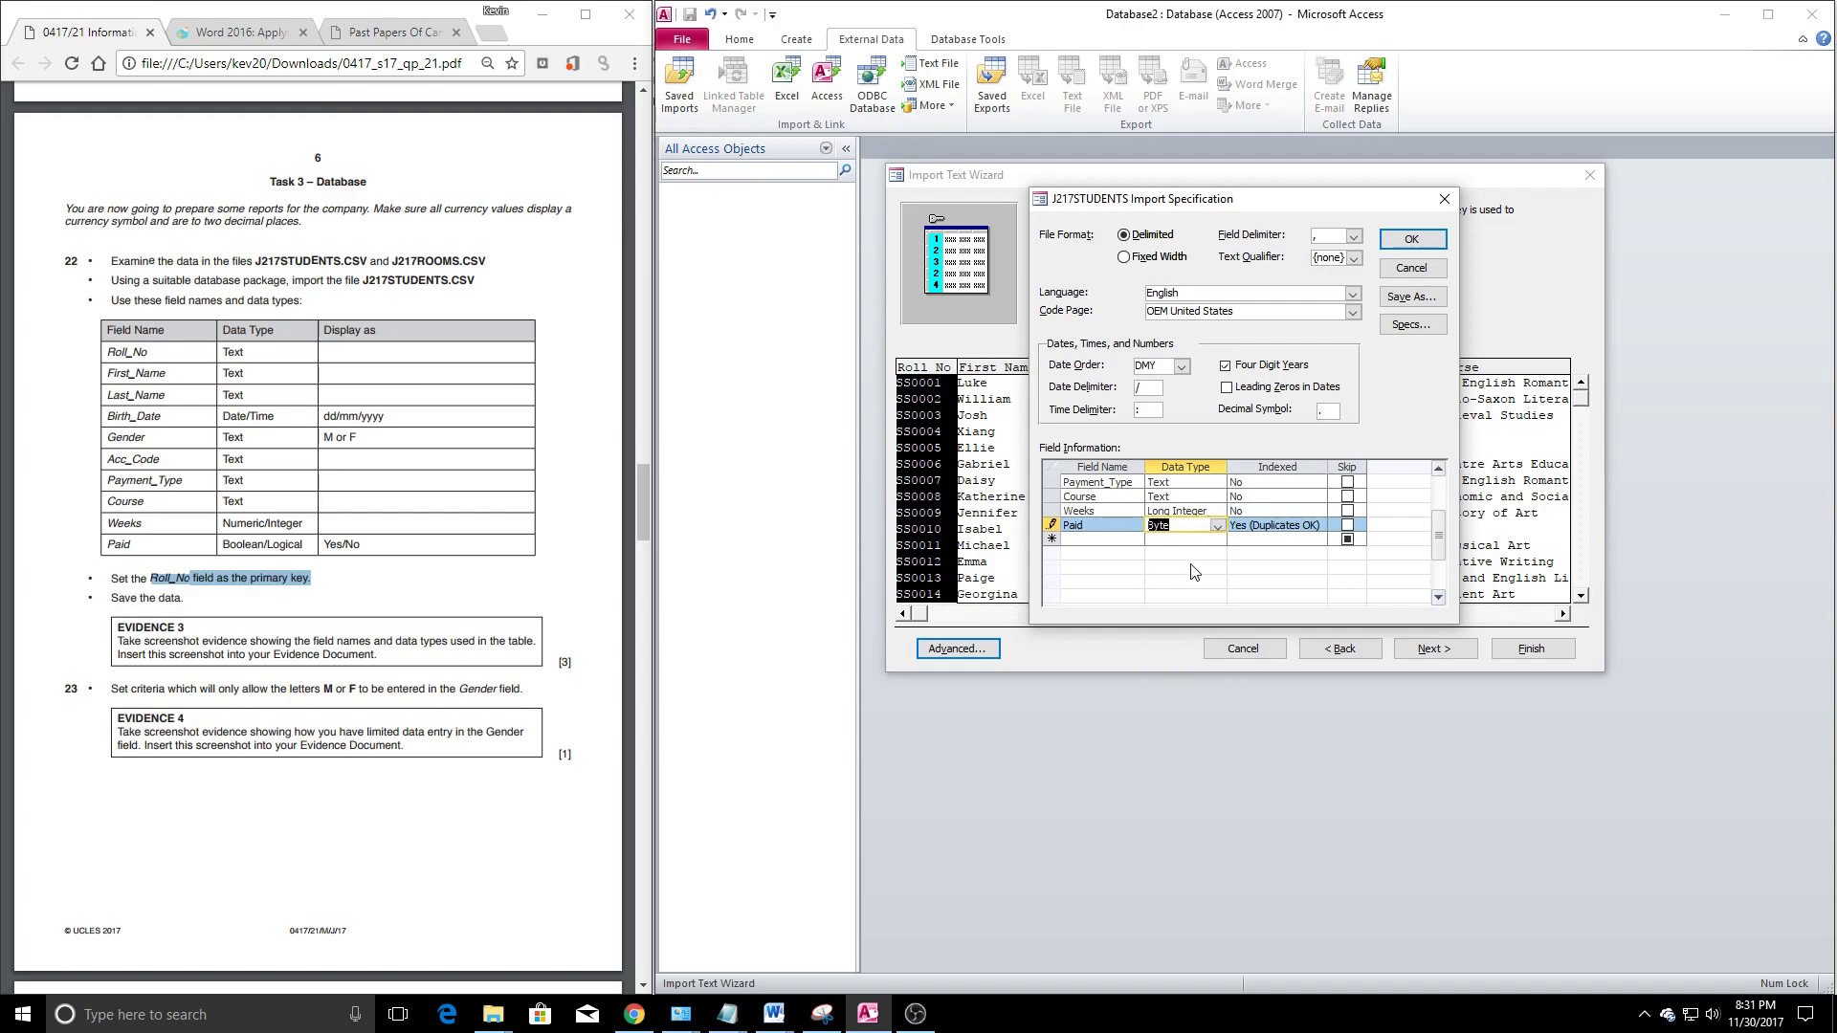
scroll(289, 523, "up", 1)
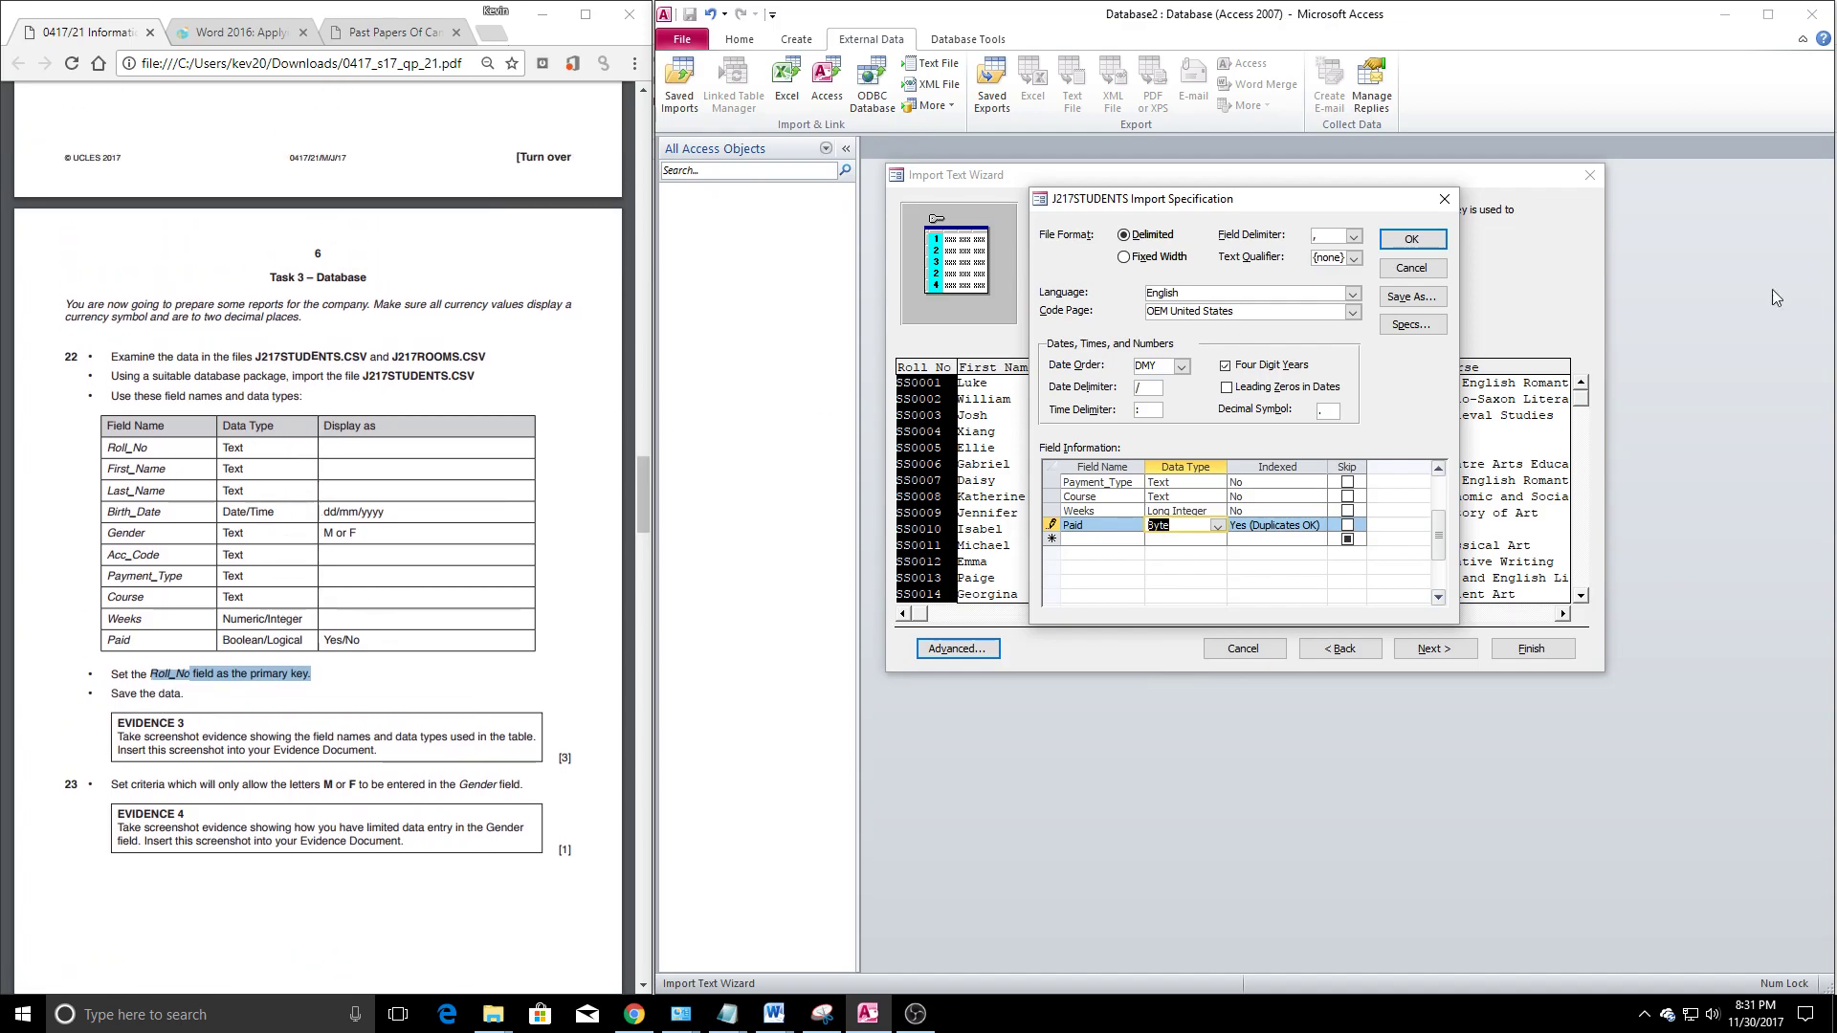
left_click(1413, 238)
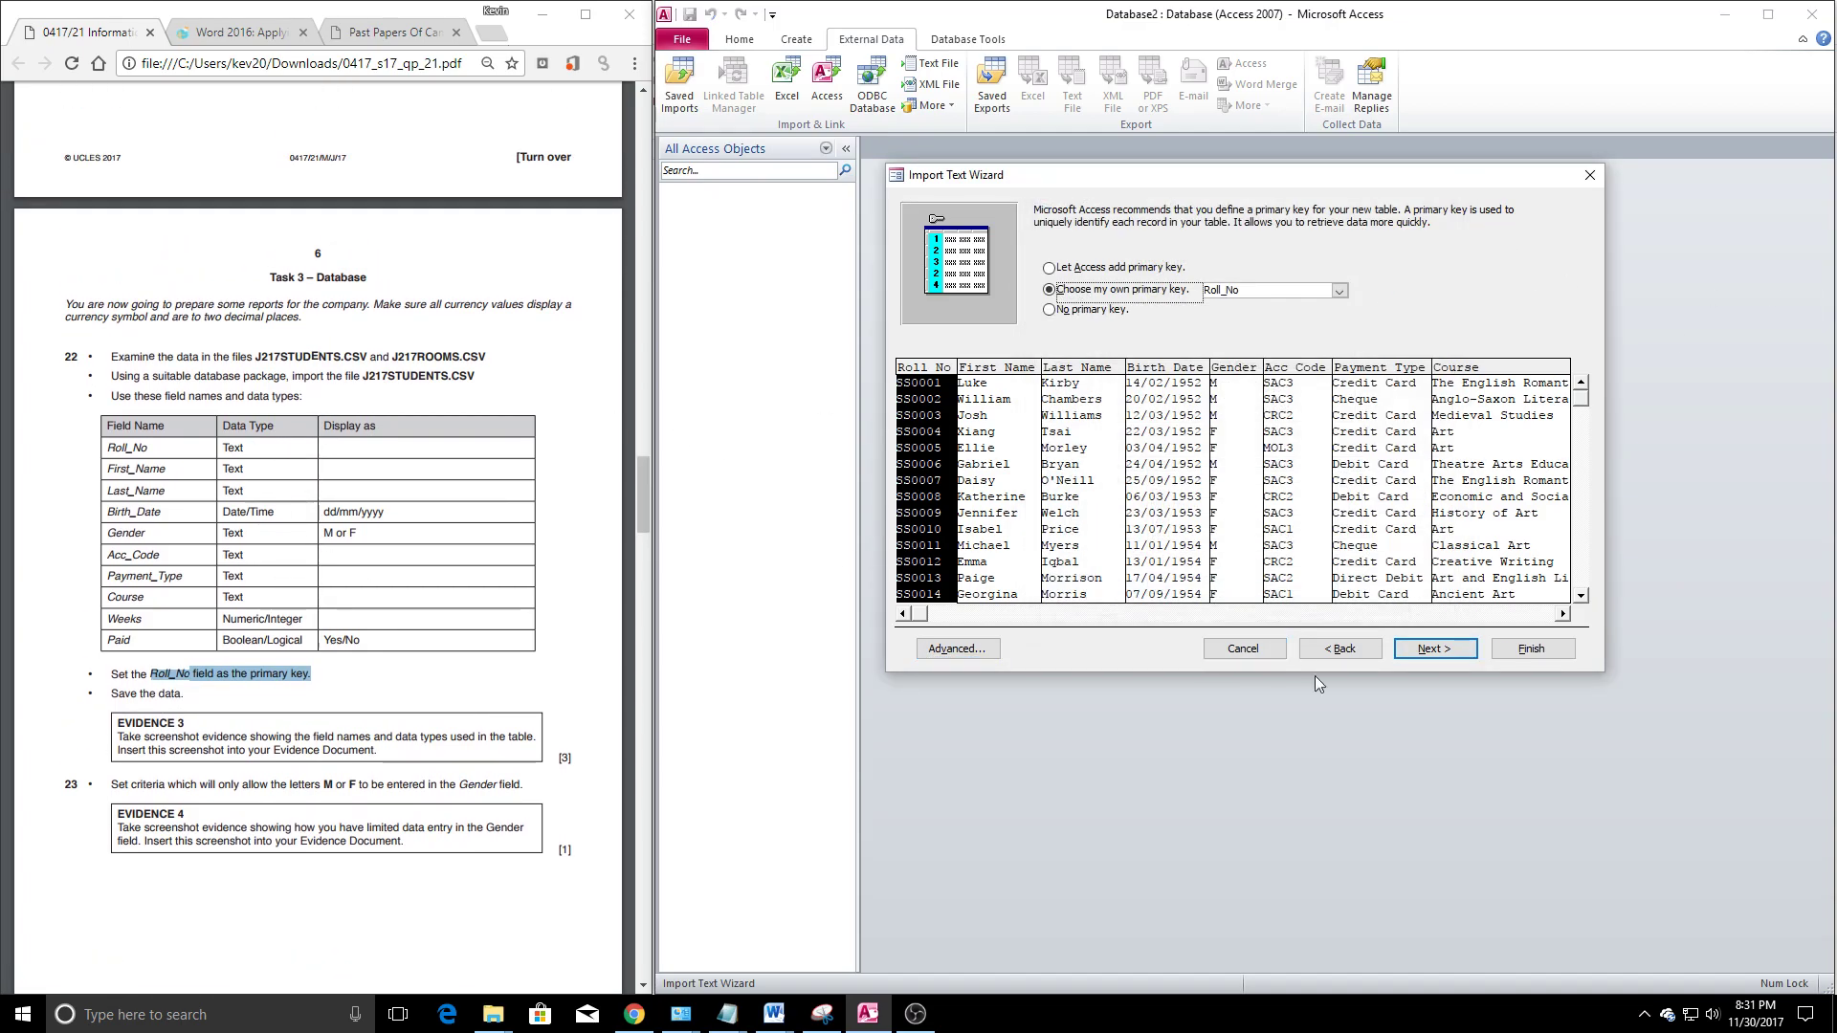
left_click(1435, 651)
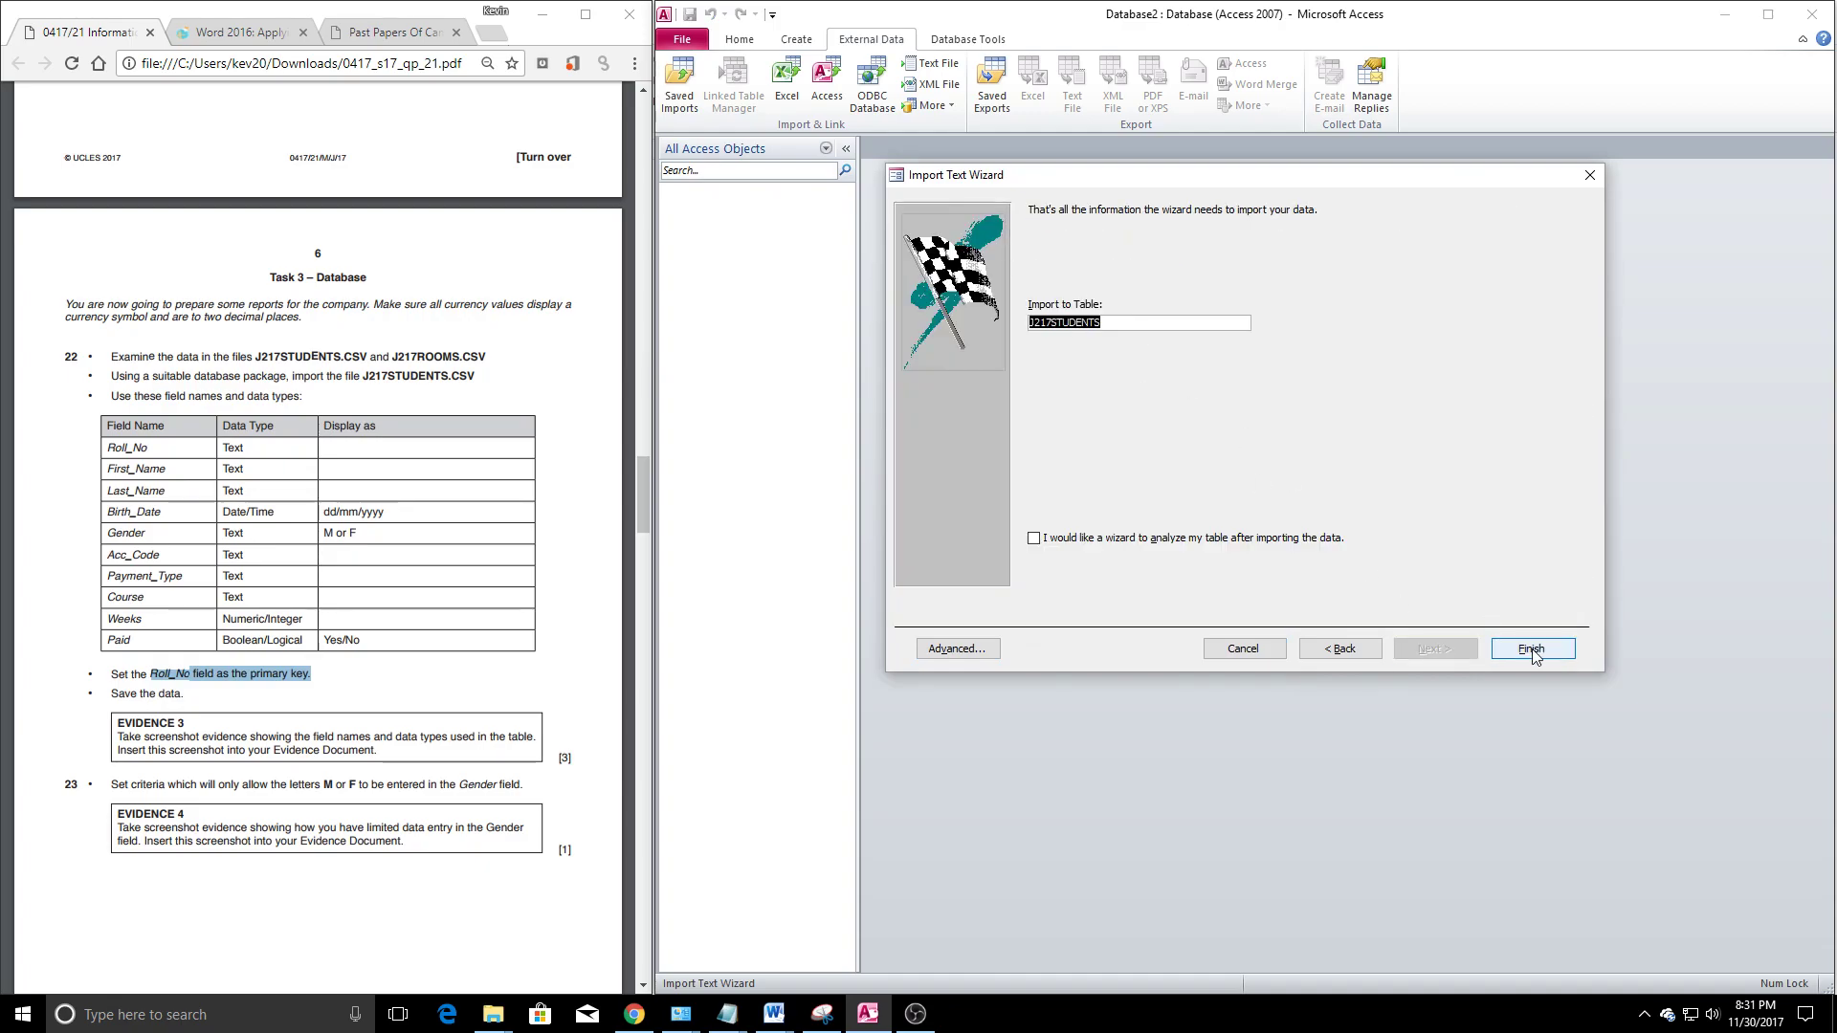
left_click(1528, 650)
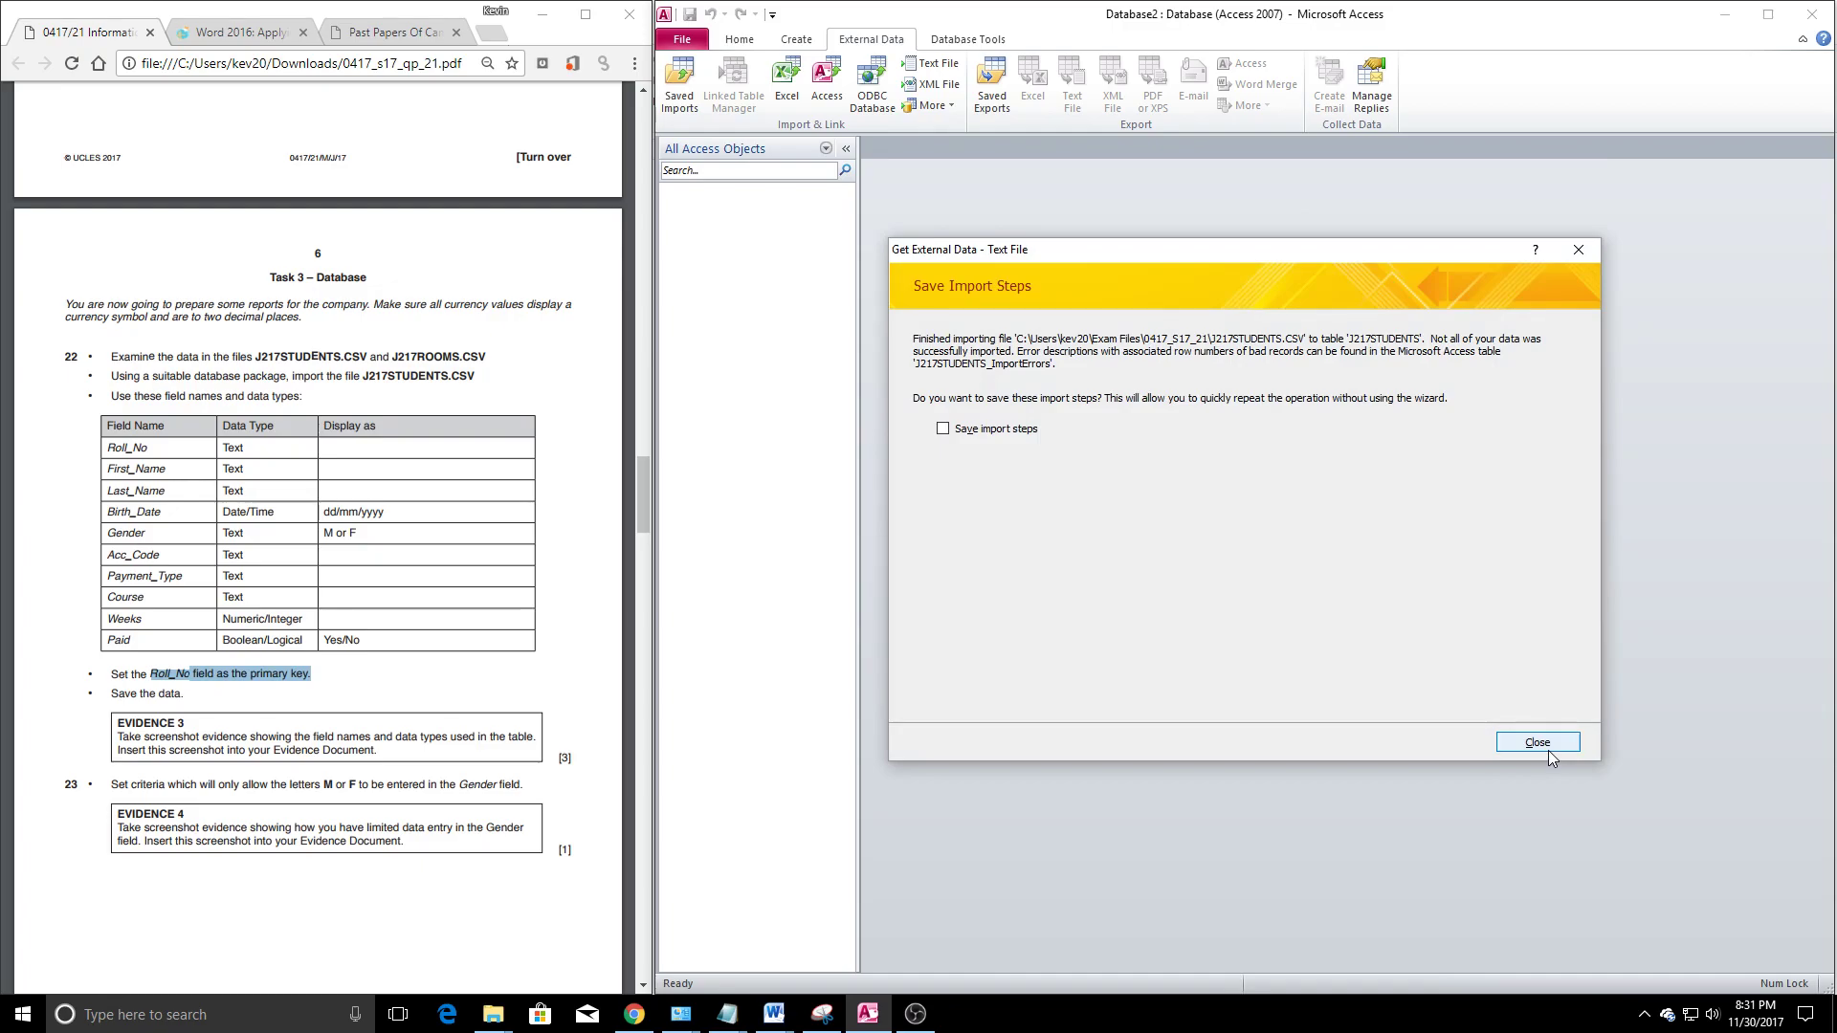
Dismiss the import summary and read the error messages in J217STUDENTS_ImportErrors
left_click(1548, 748)
double_click(726, 241)
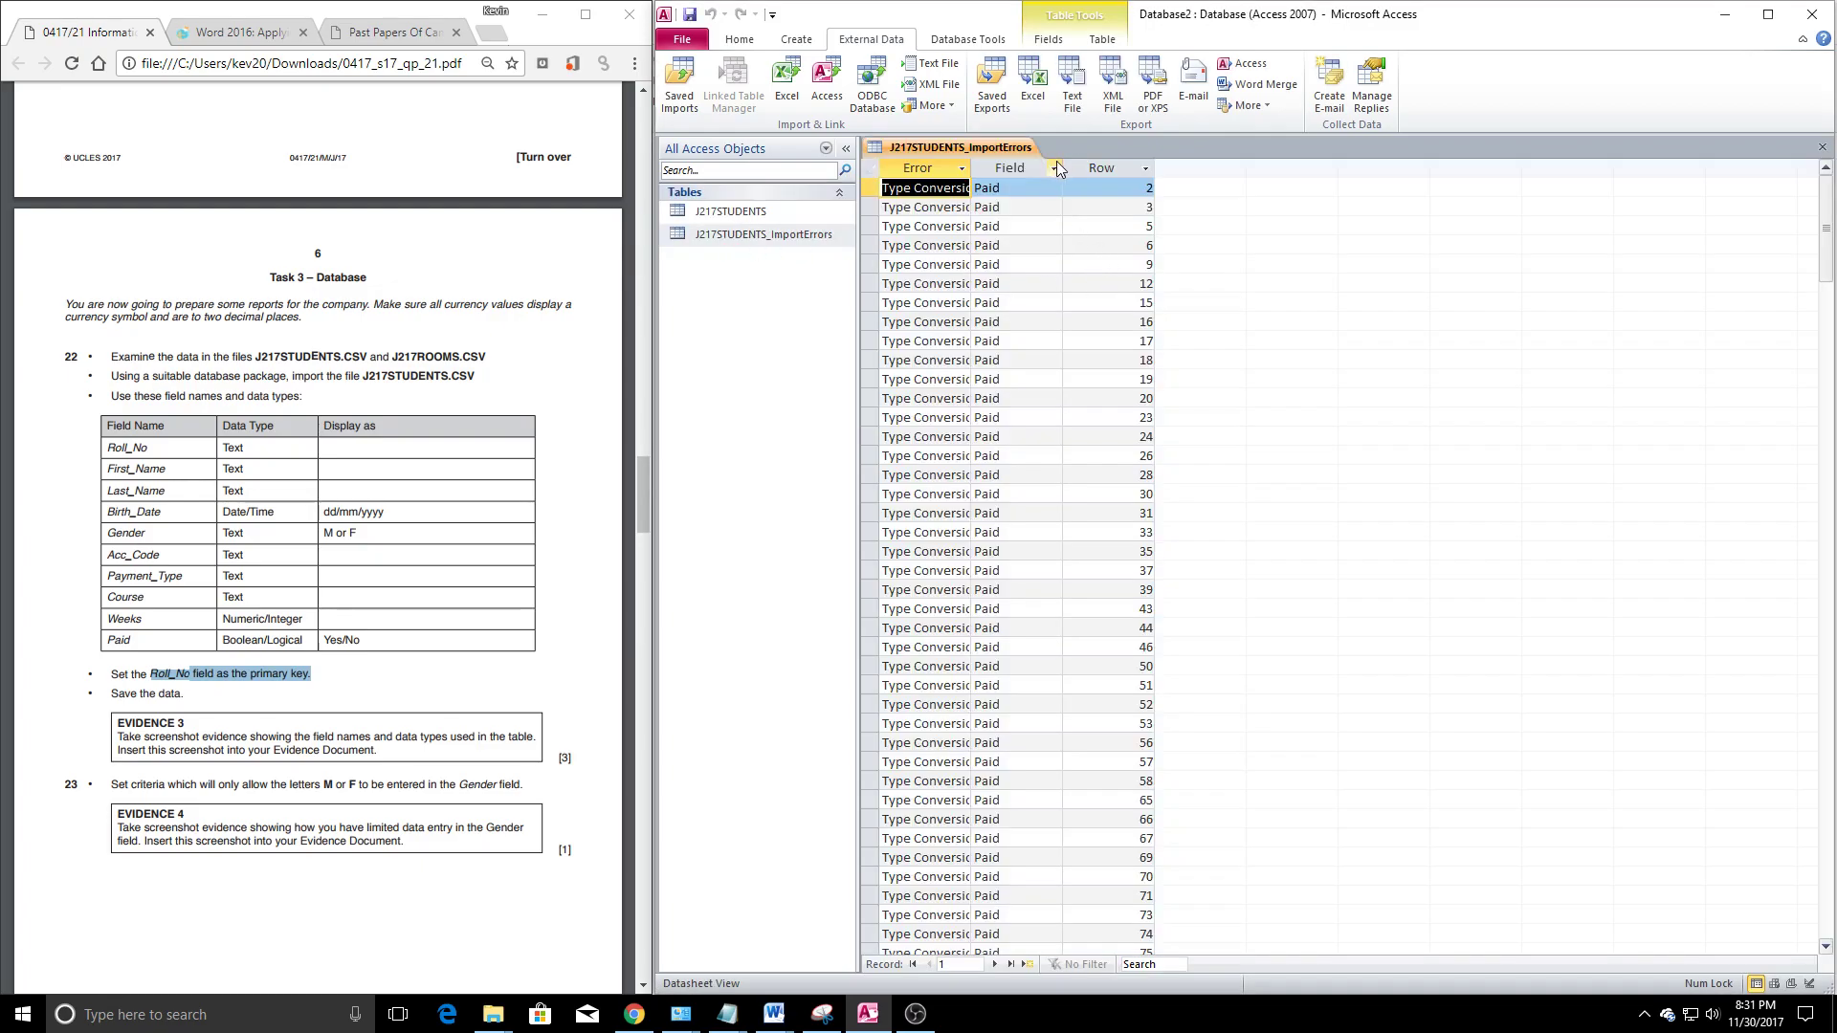
left_click_drag(1059, 169, 1246, 169)
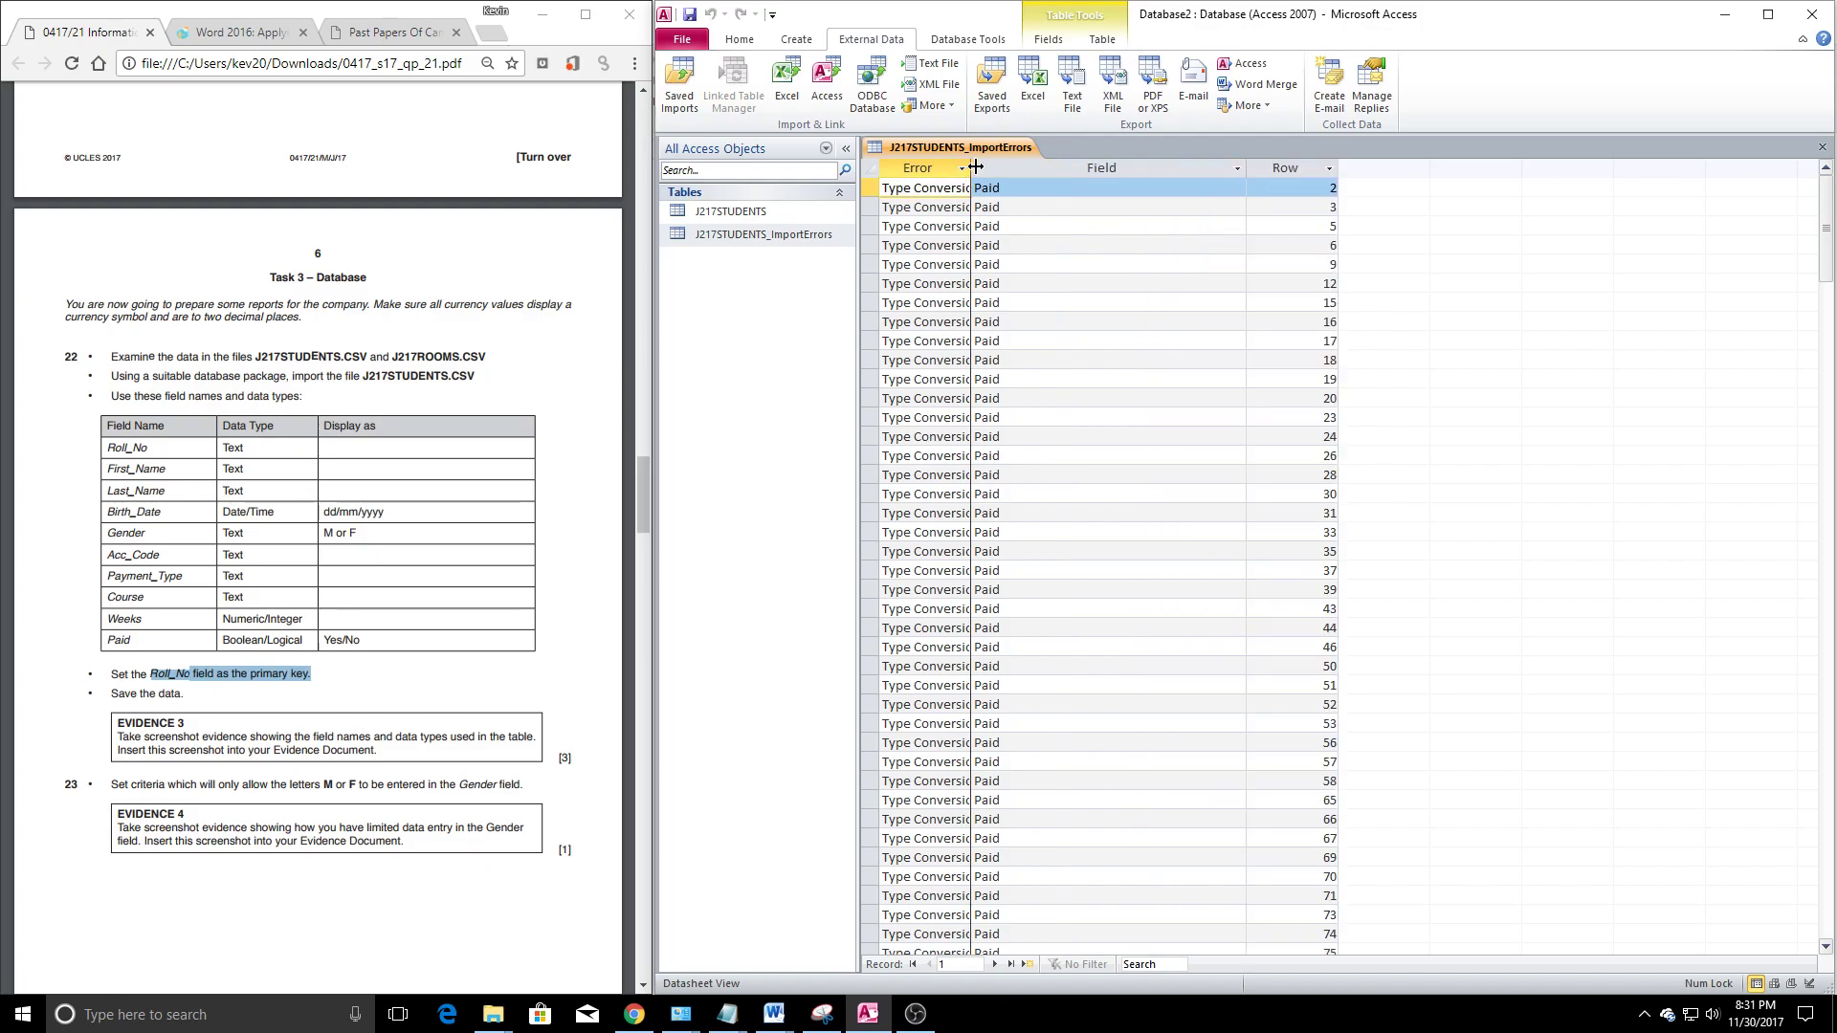
left_click_drag(970, 168, 1187, 176)
left_click(1823, 146)
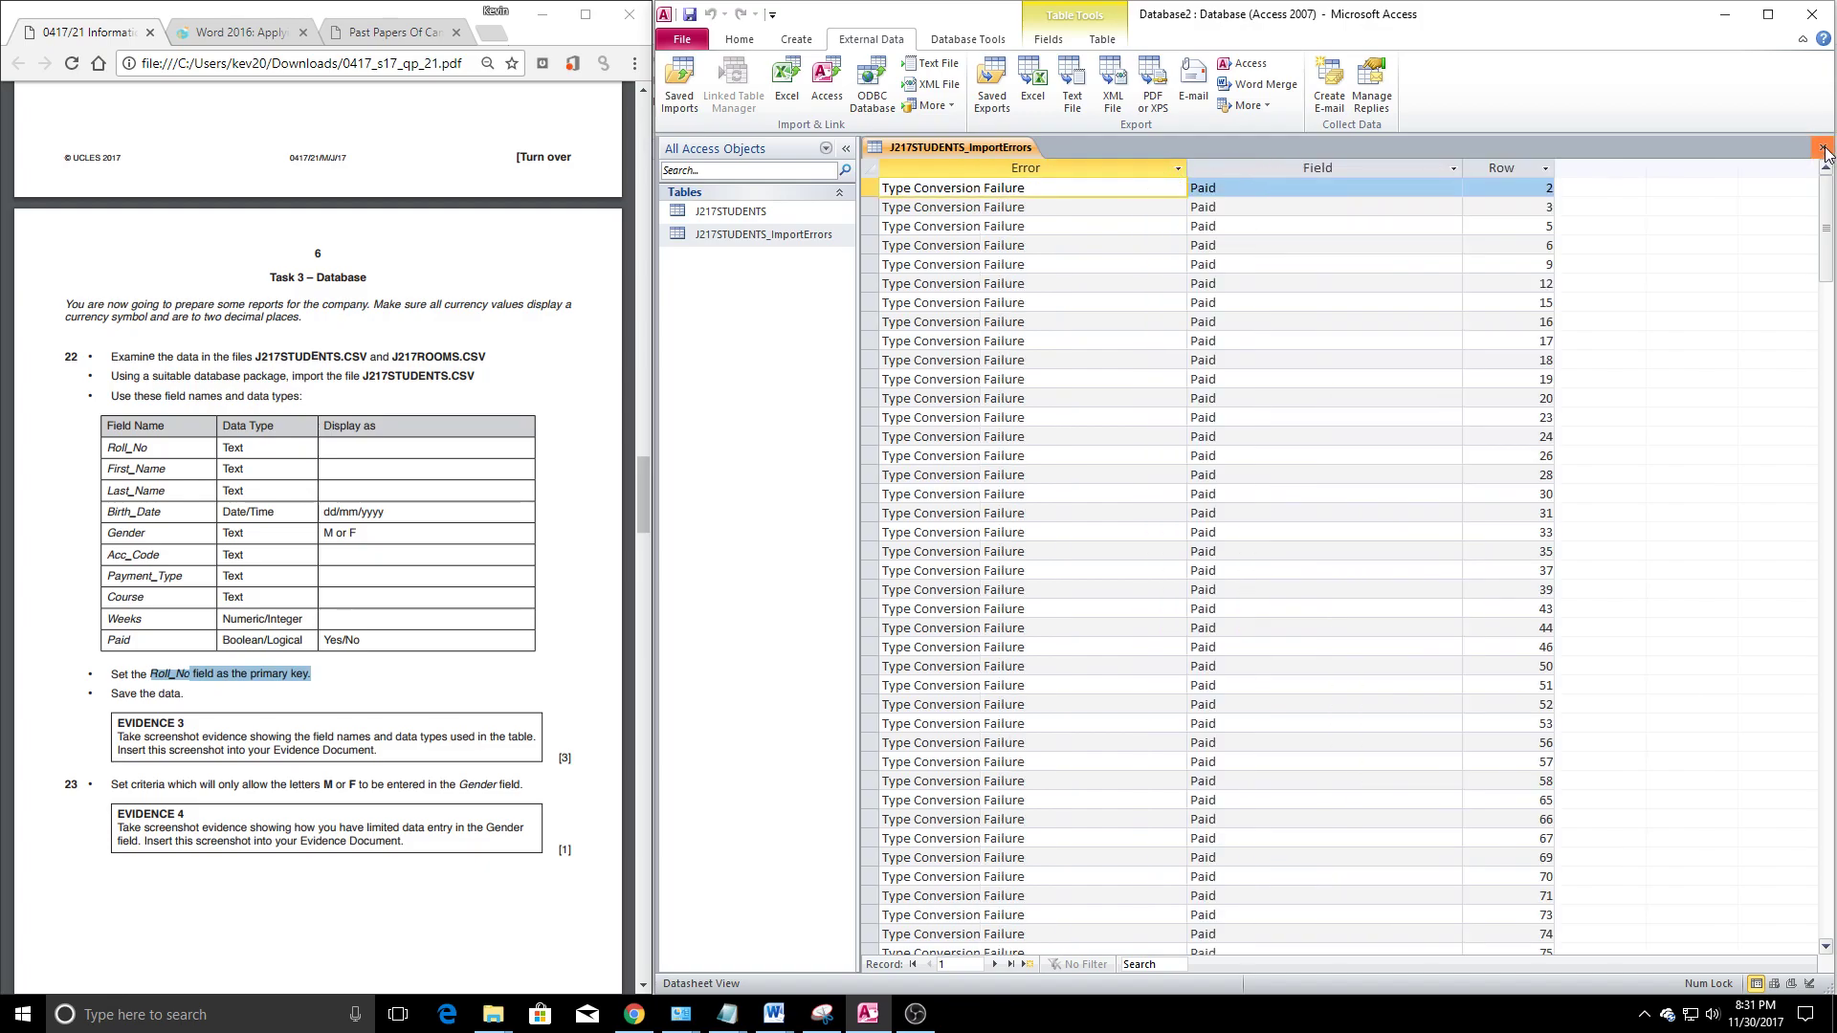
left_click(945, 558)
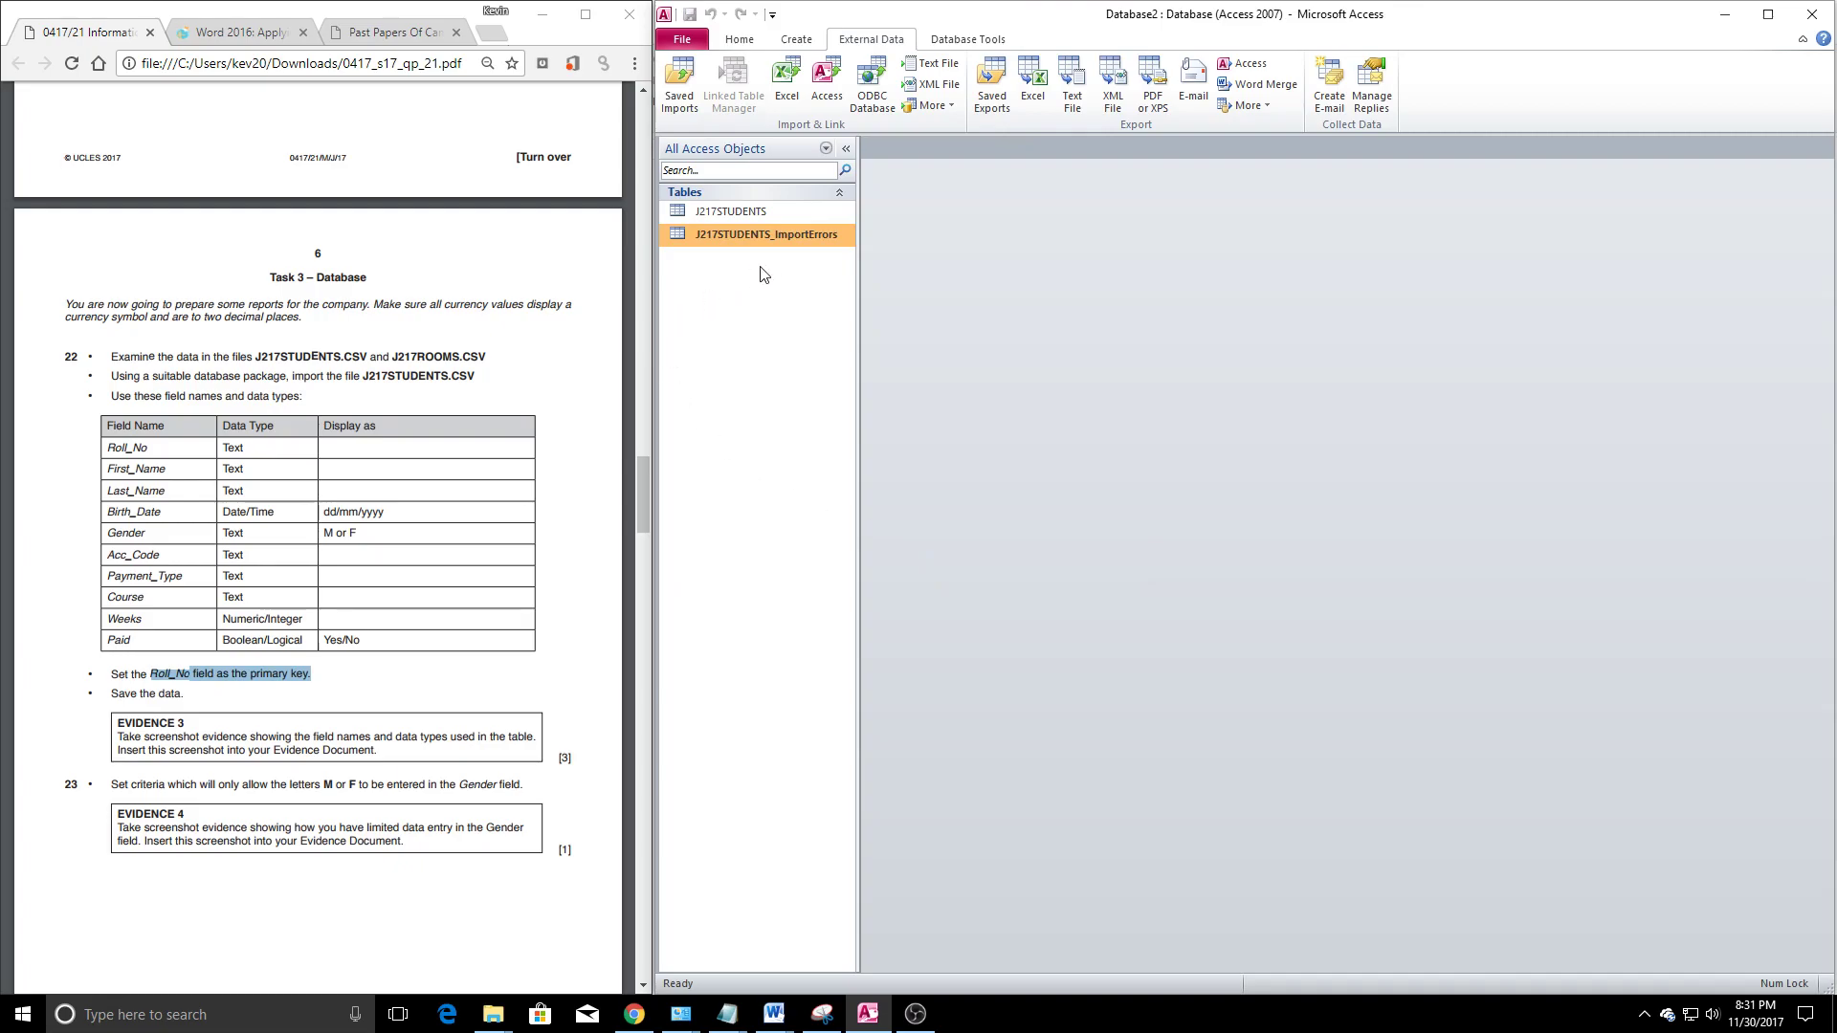
Delete the J217STUDENTS_ImportErrors and J217STUDENTS tables, then begin a new text import
key("Delete")
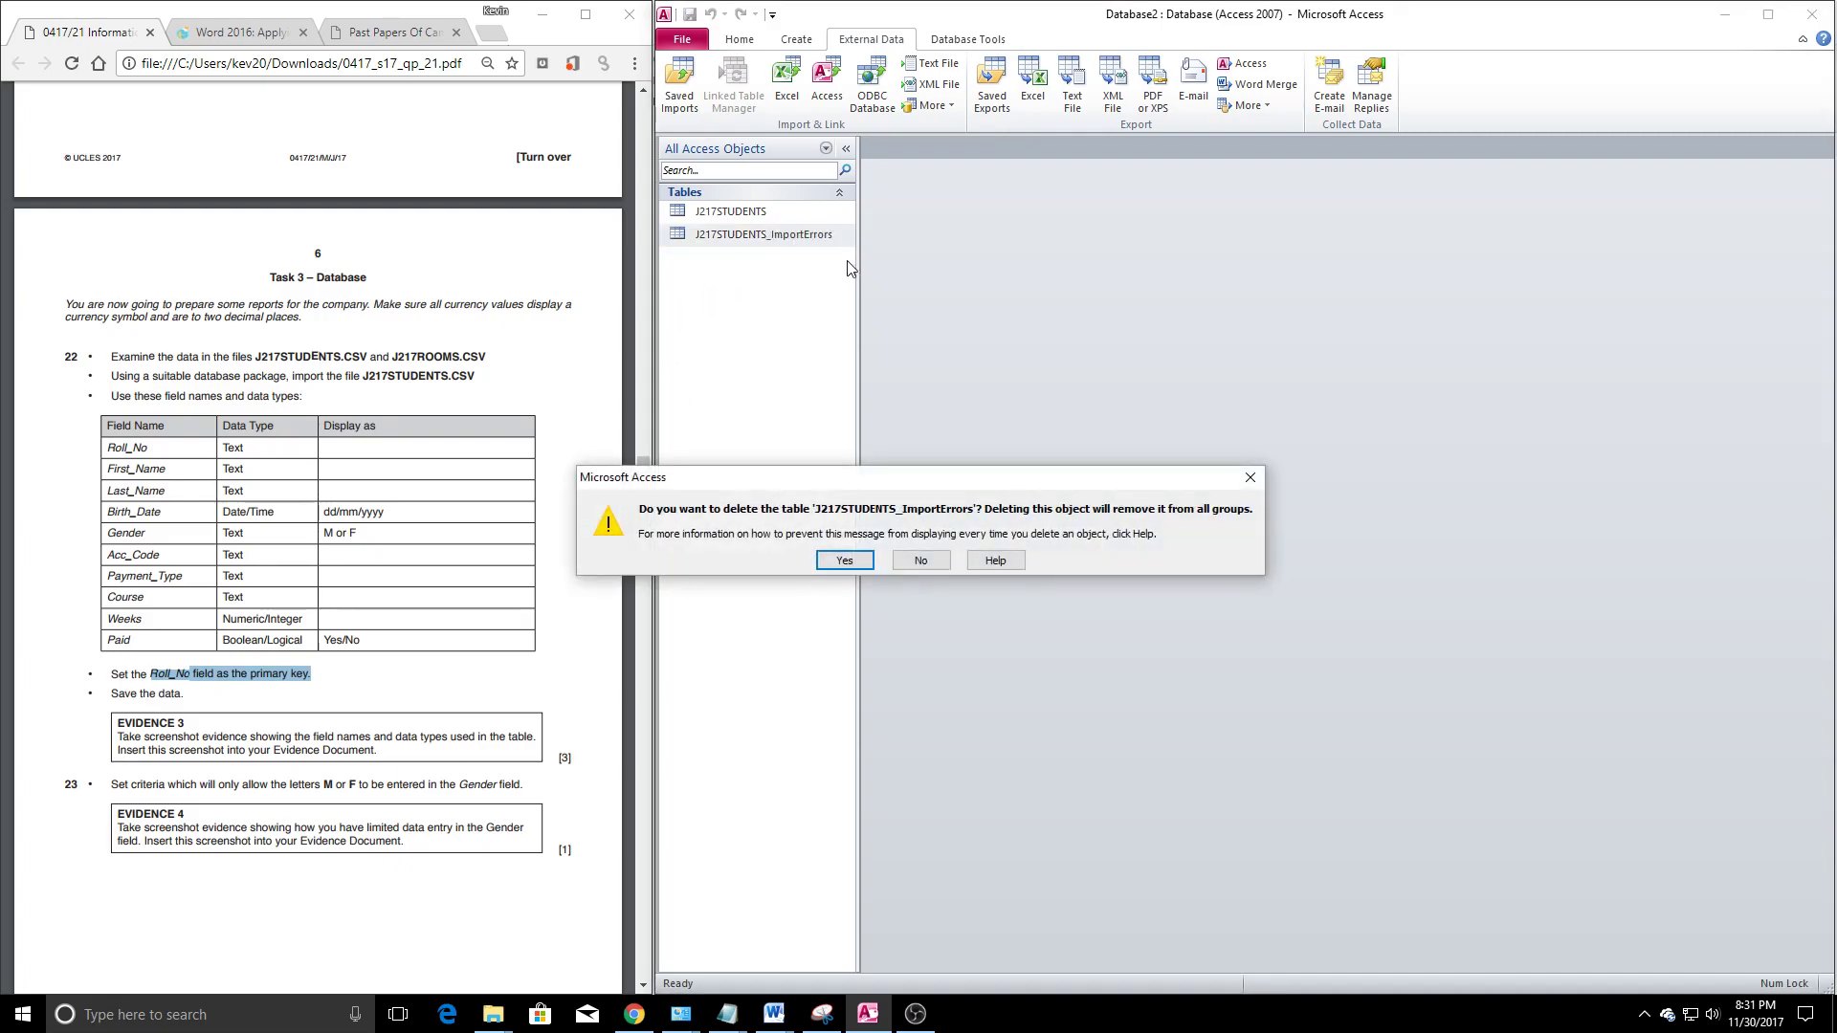
left_click(844, 561)
left_click(752, 218)
key("Delete")
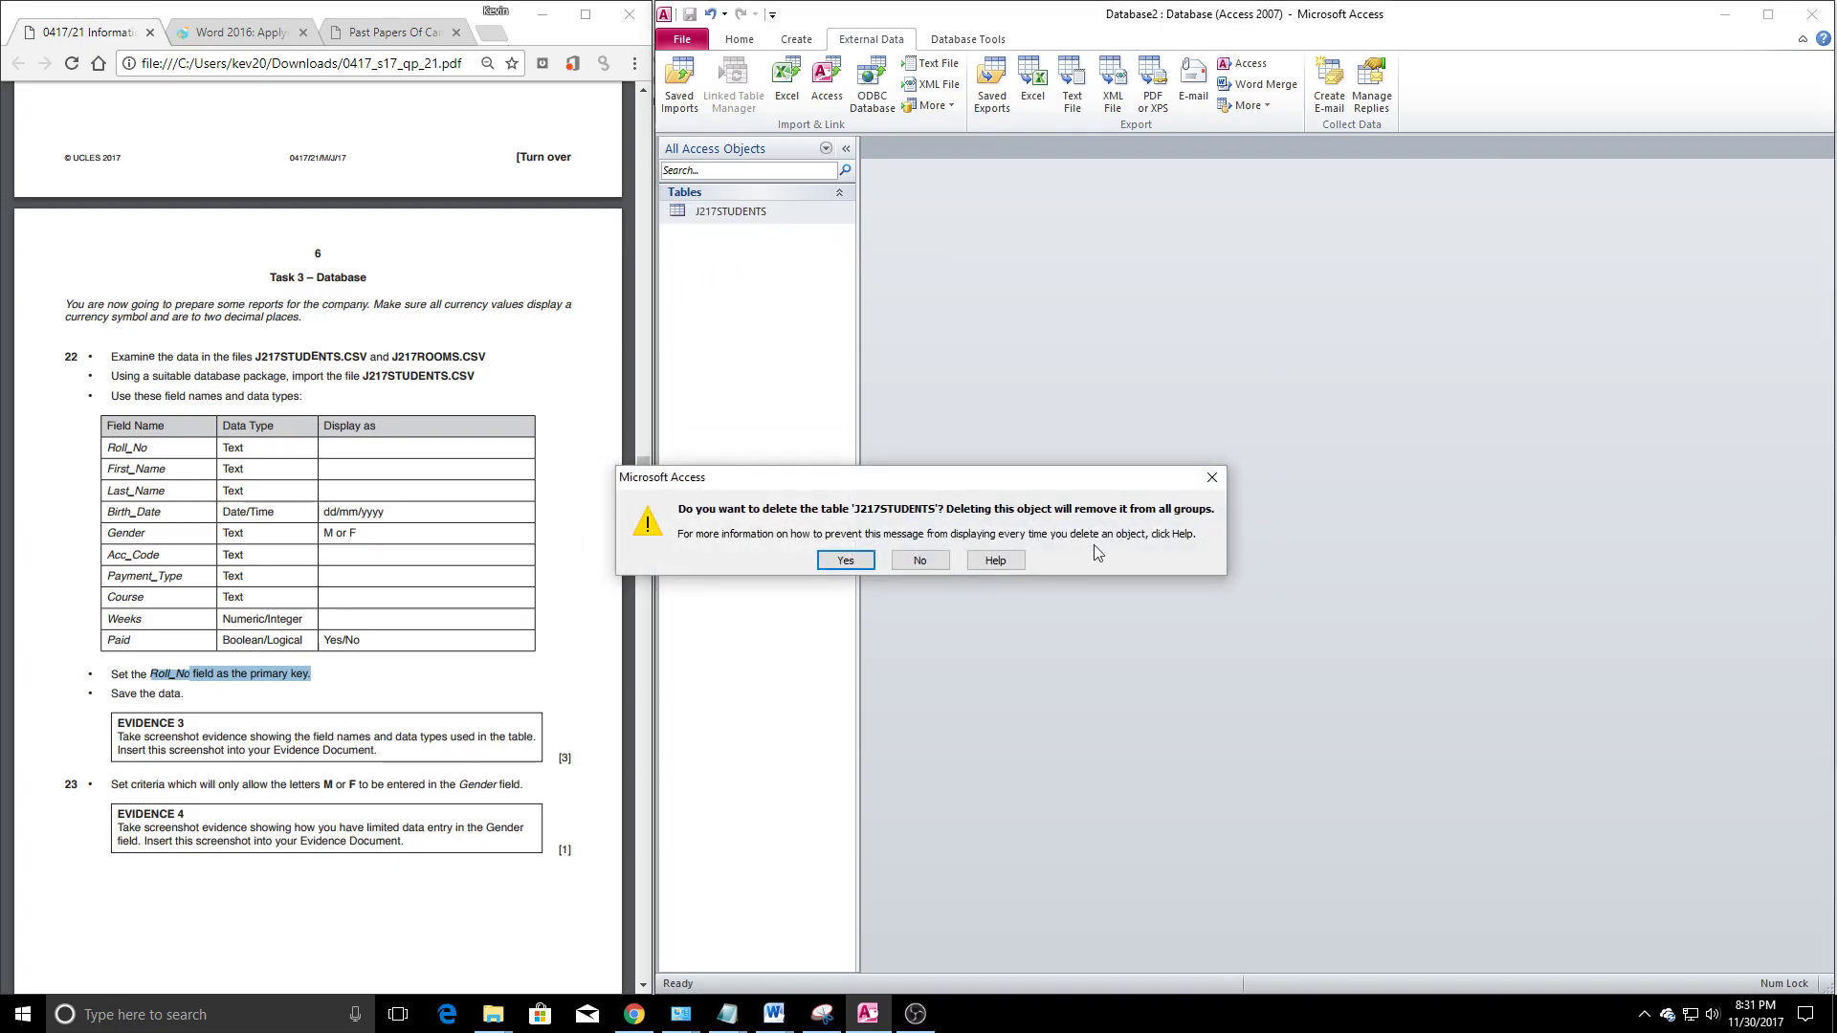
left_click(846, 562)
left_click(932, 63)
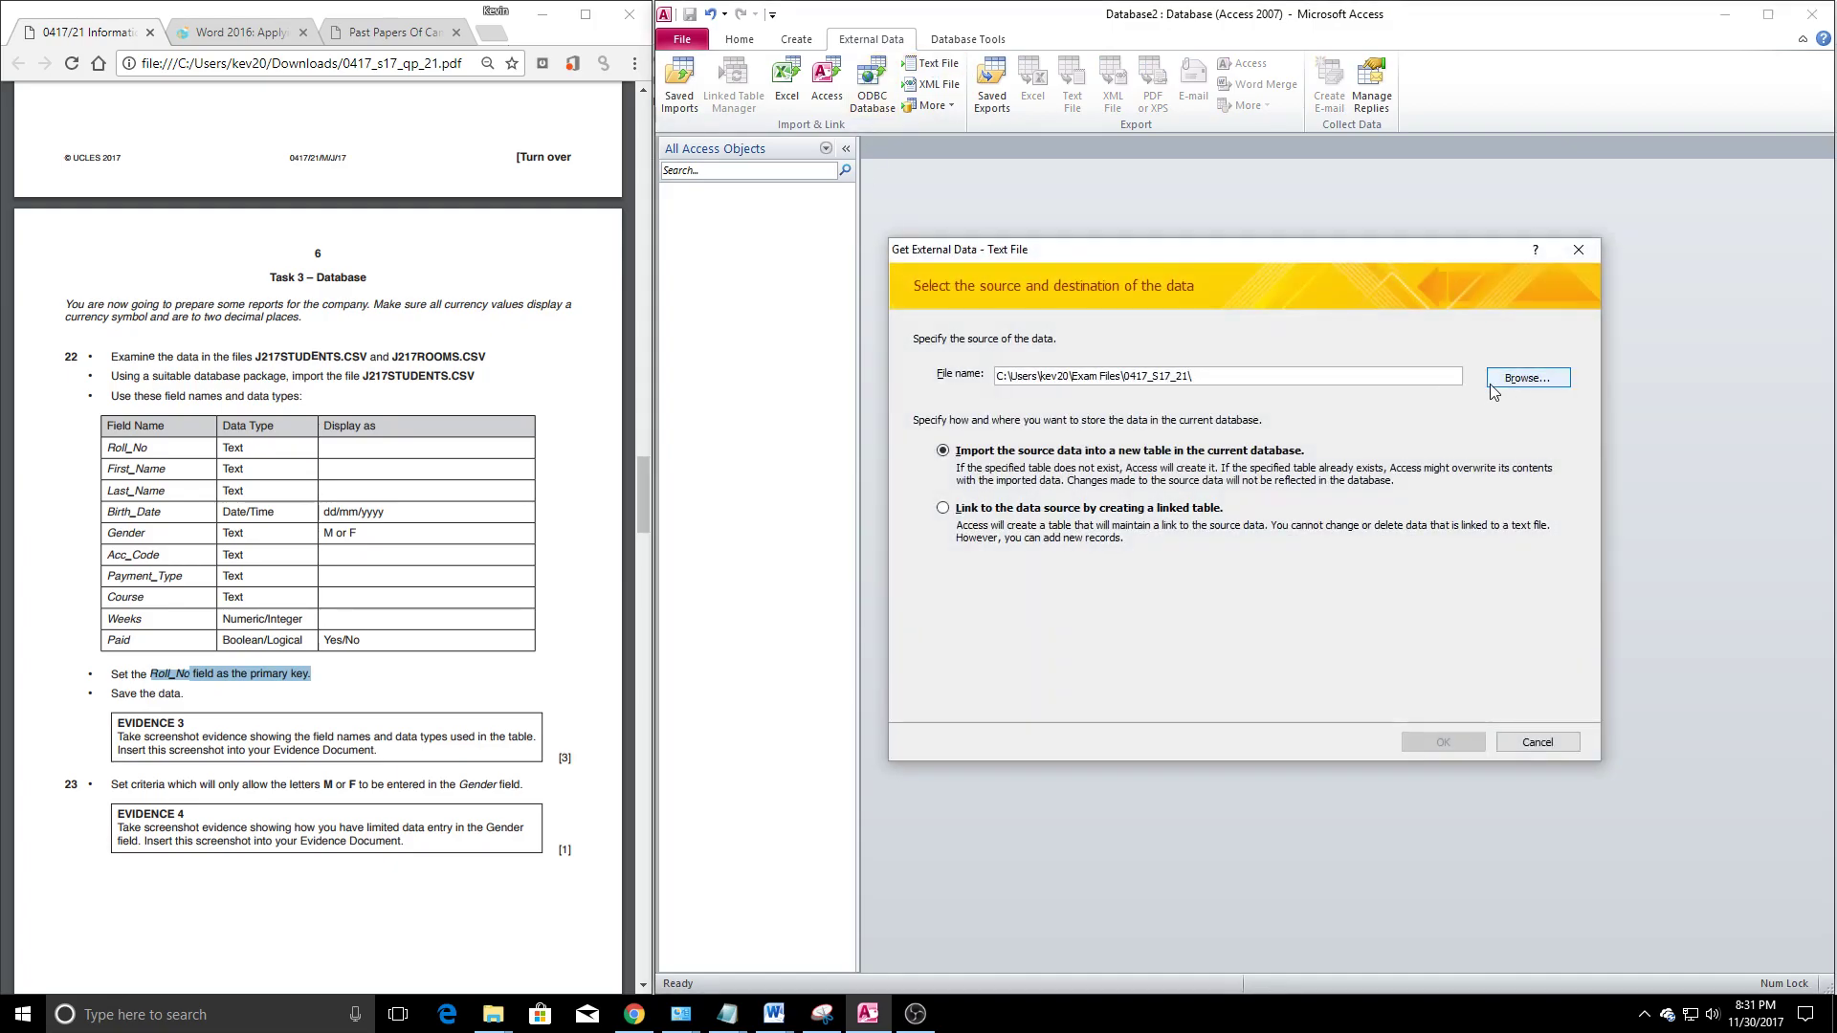
Select J217STUDENTS.CSV again as delimited, with the first row as field names
left_click(1492, 383)
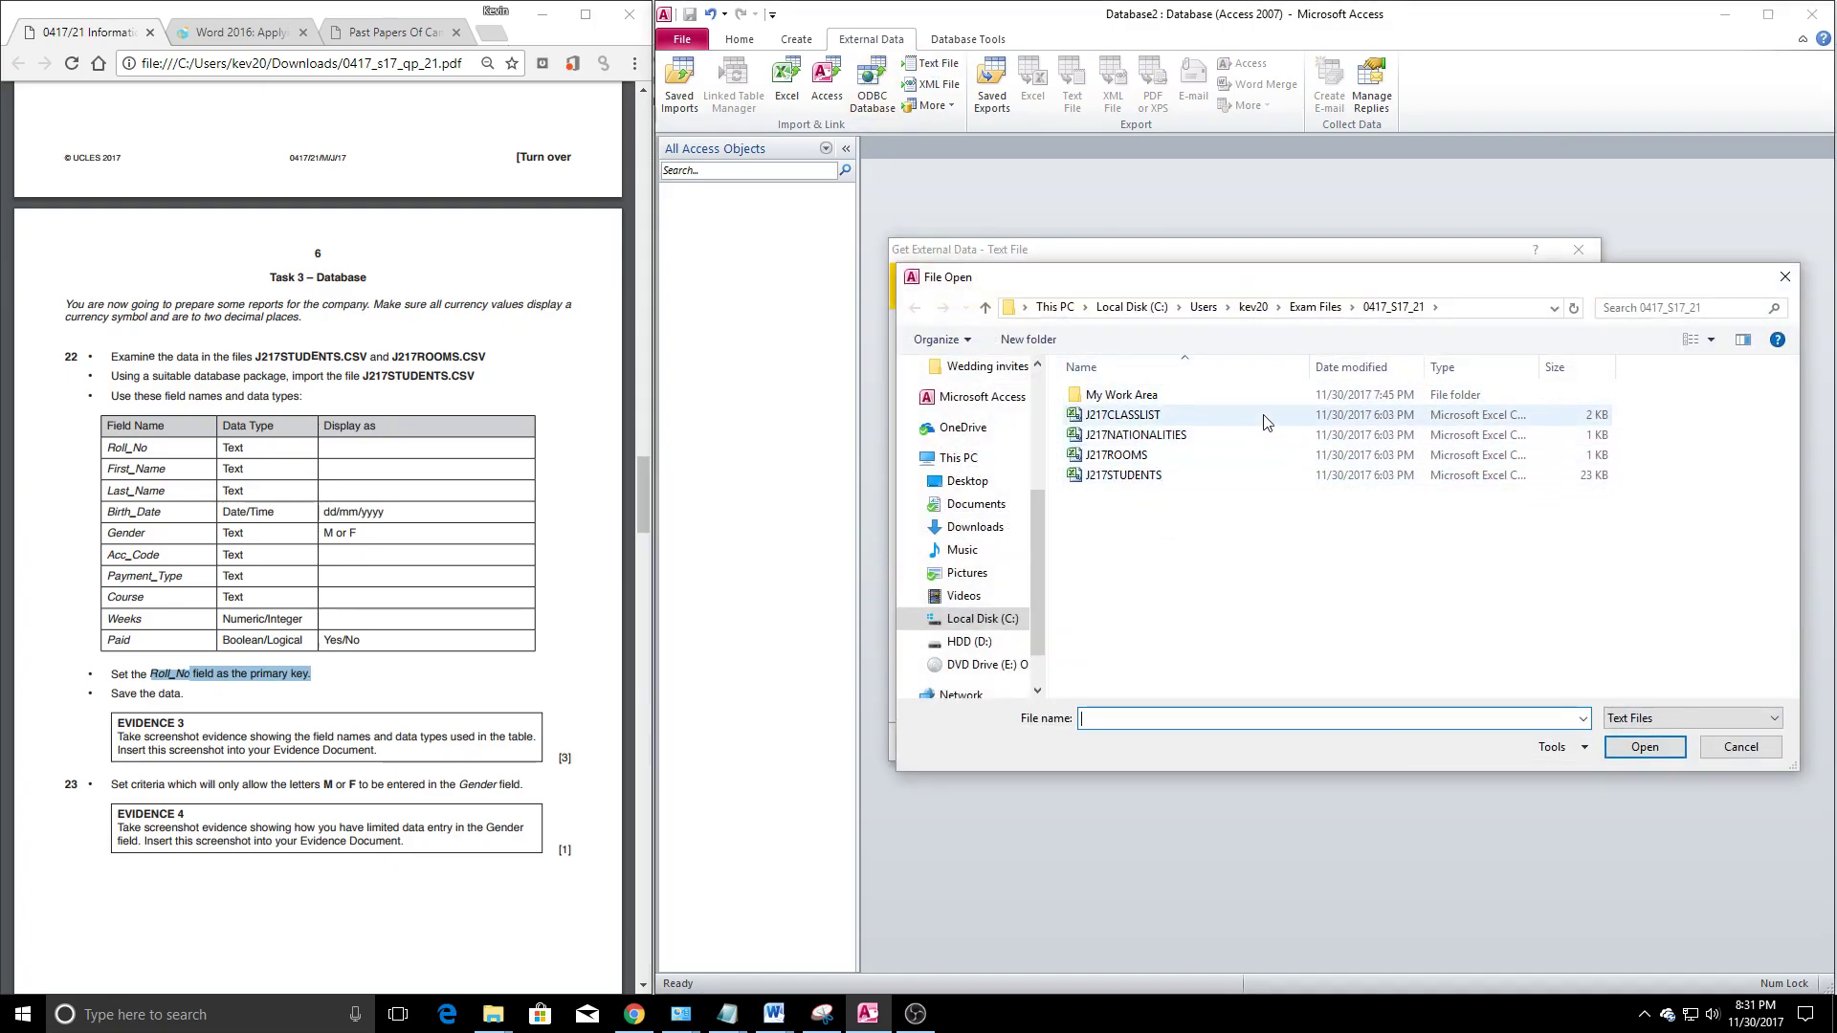
double_click(1144, 476)
left_click(1483, 742)
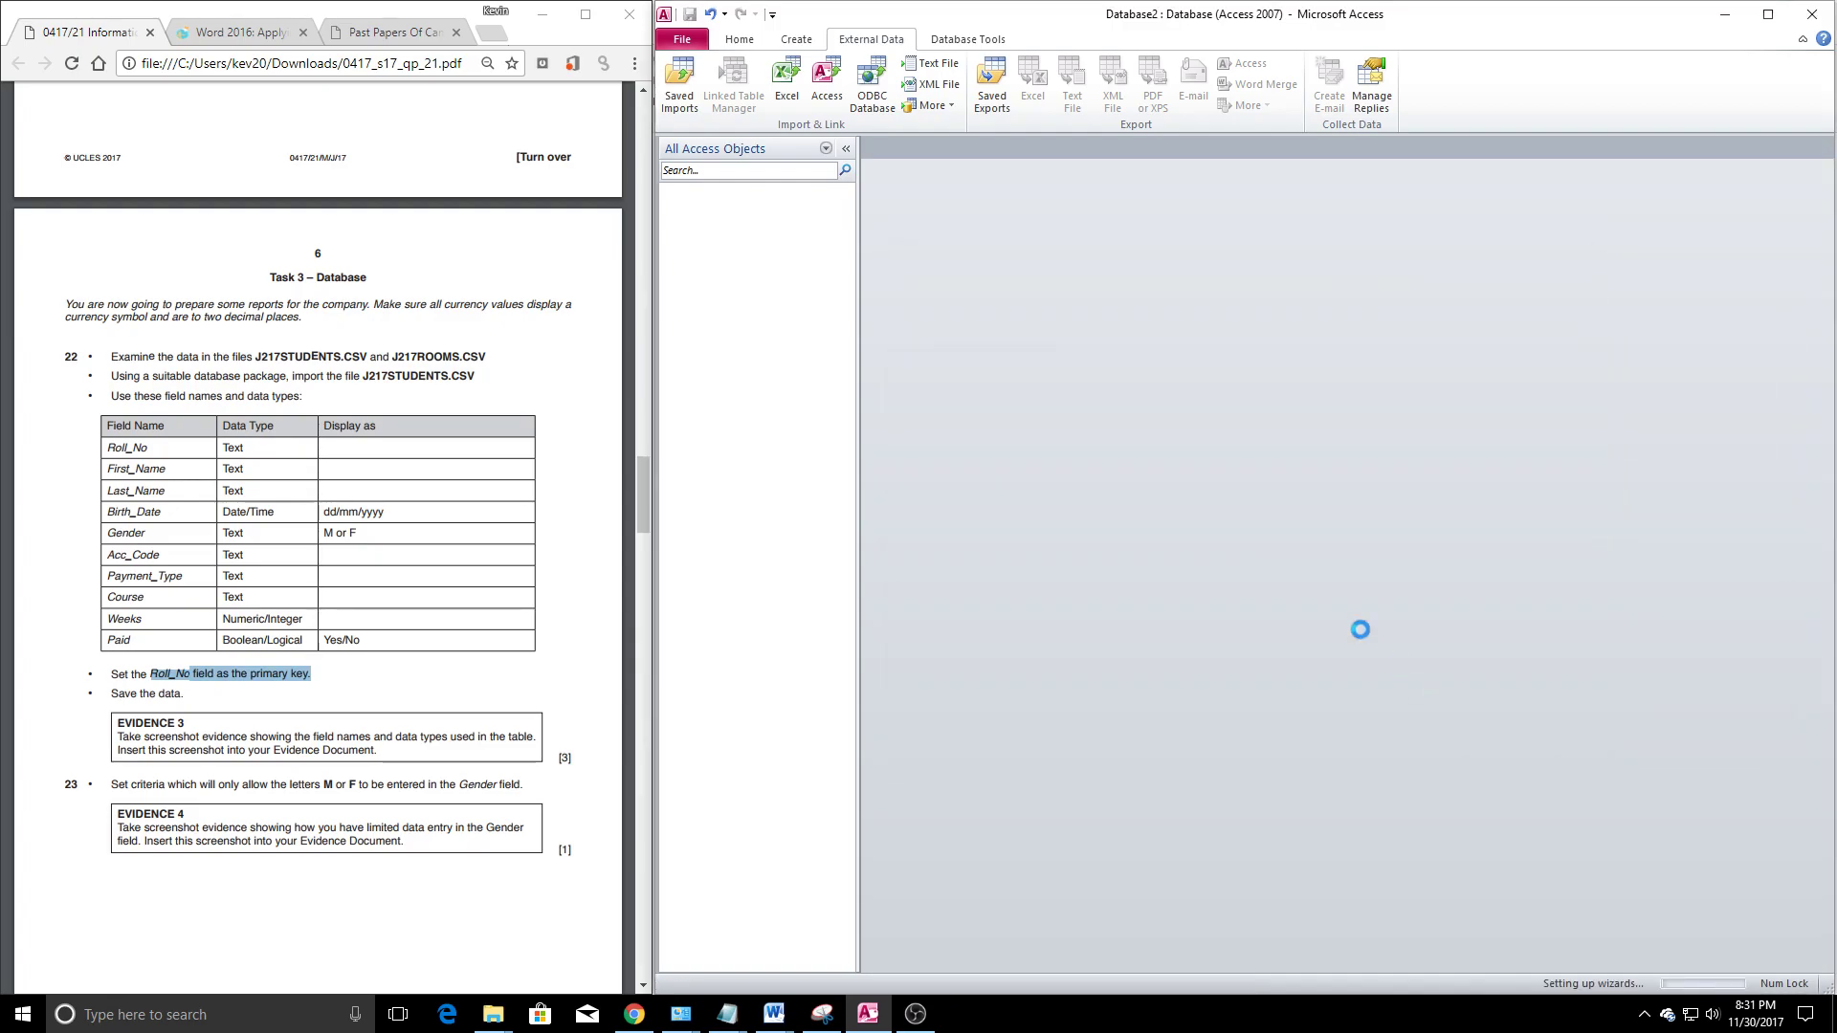
left_click(1432, 649)
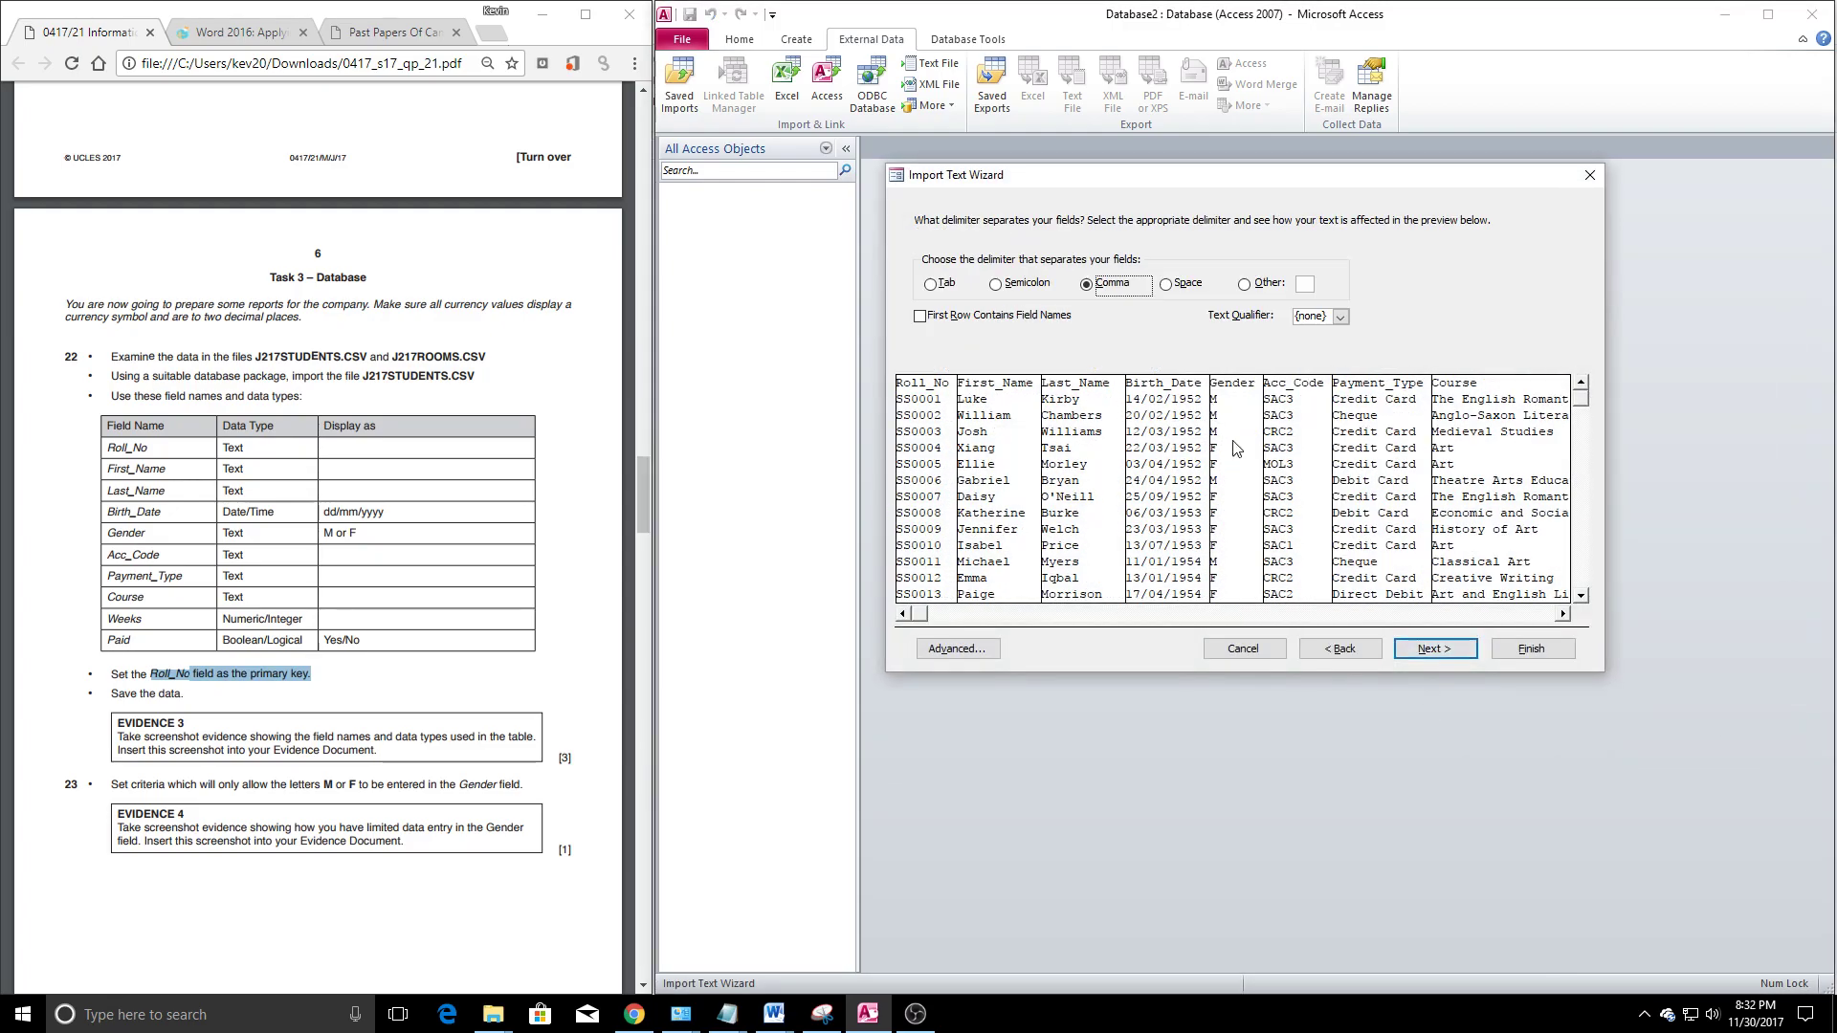
left_click(919, 316)
Move past the field options, choose Roll_No as primary key and bring up Advanced settings
left_click(993, 616)
left_click_drag(1284, 623, 1574, 621)
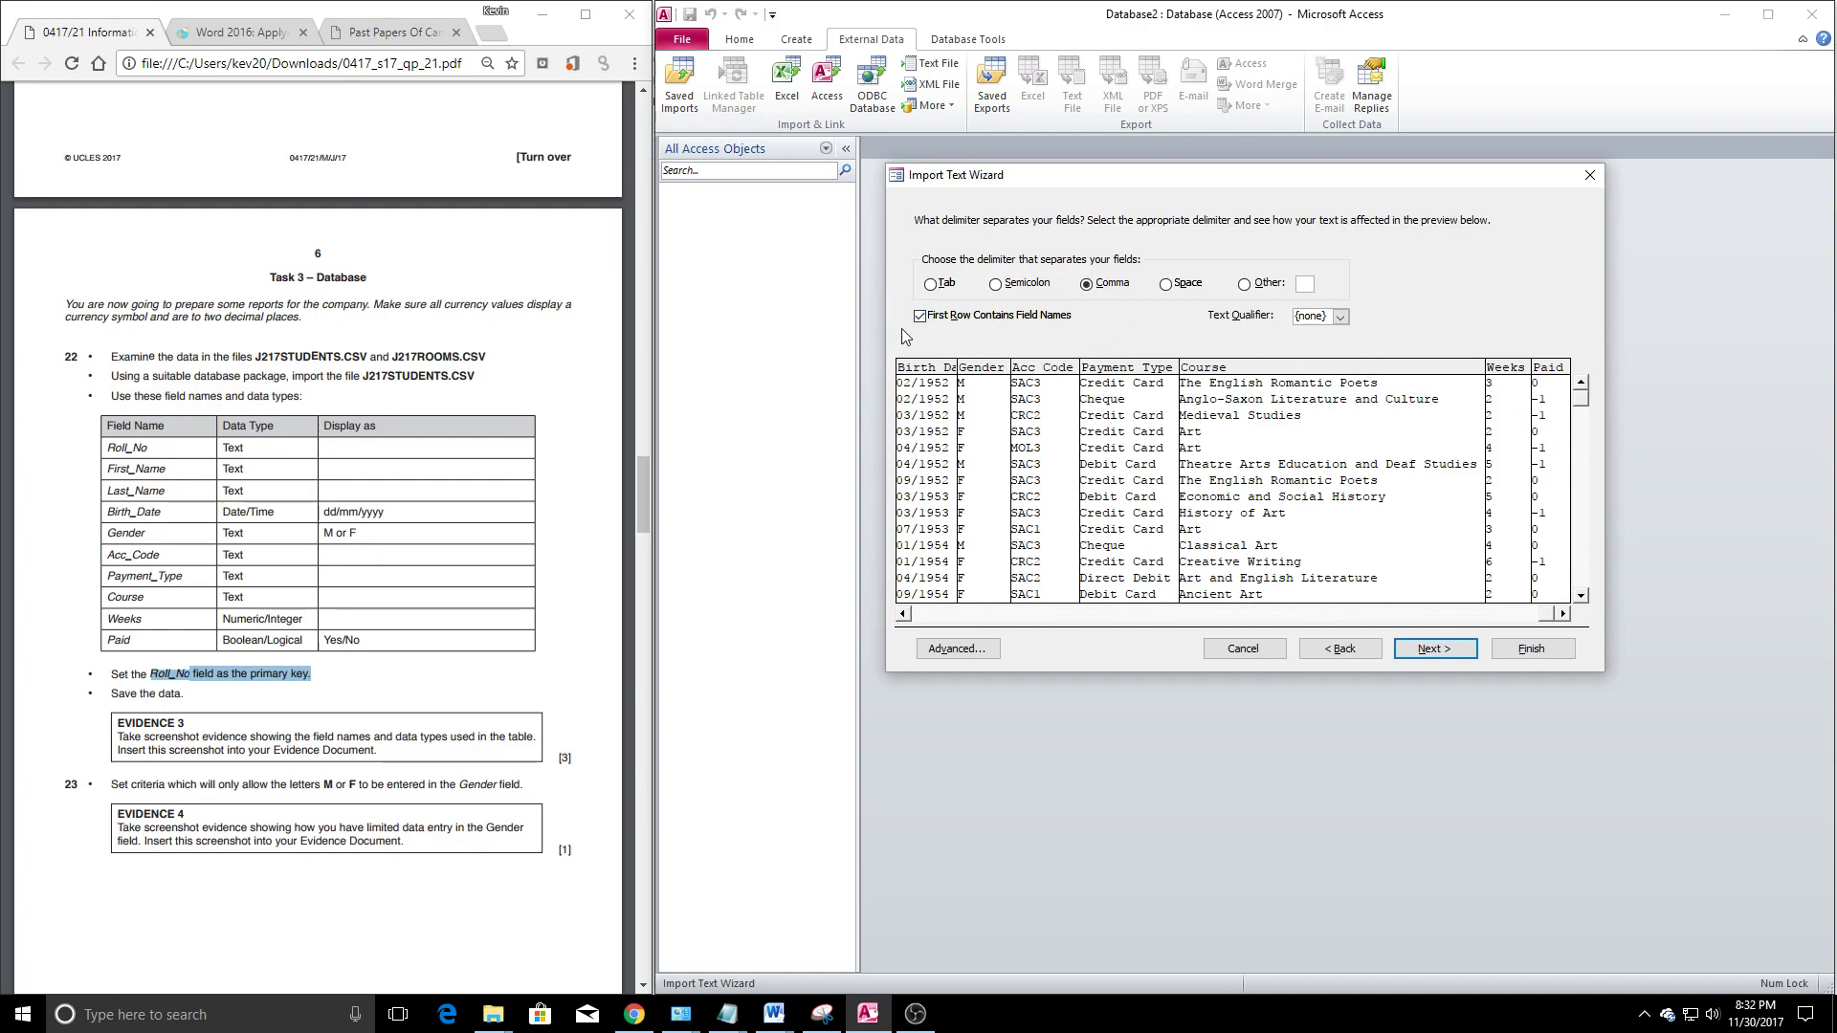
left_click(1426, 650)
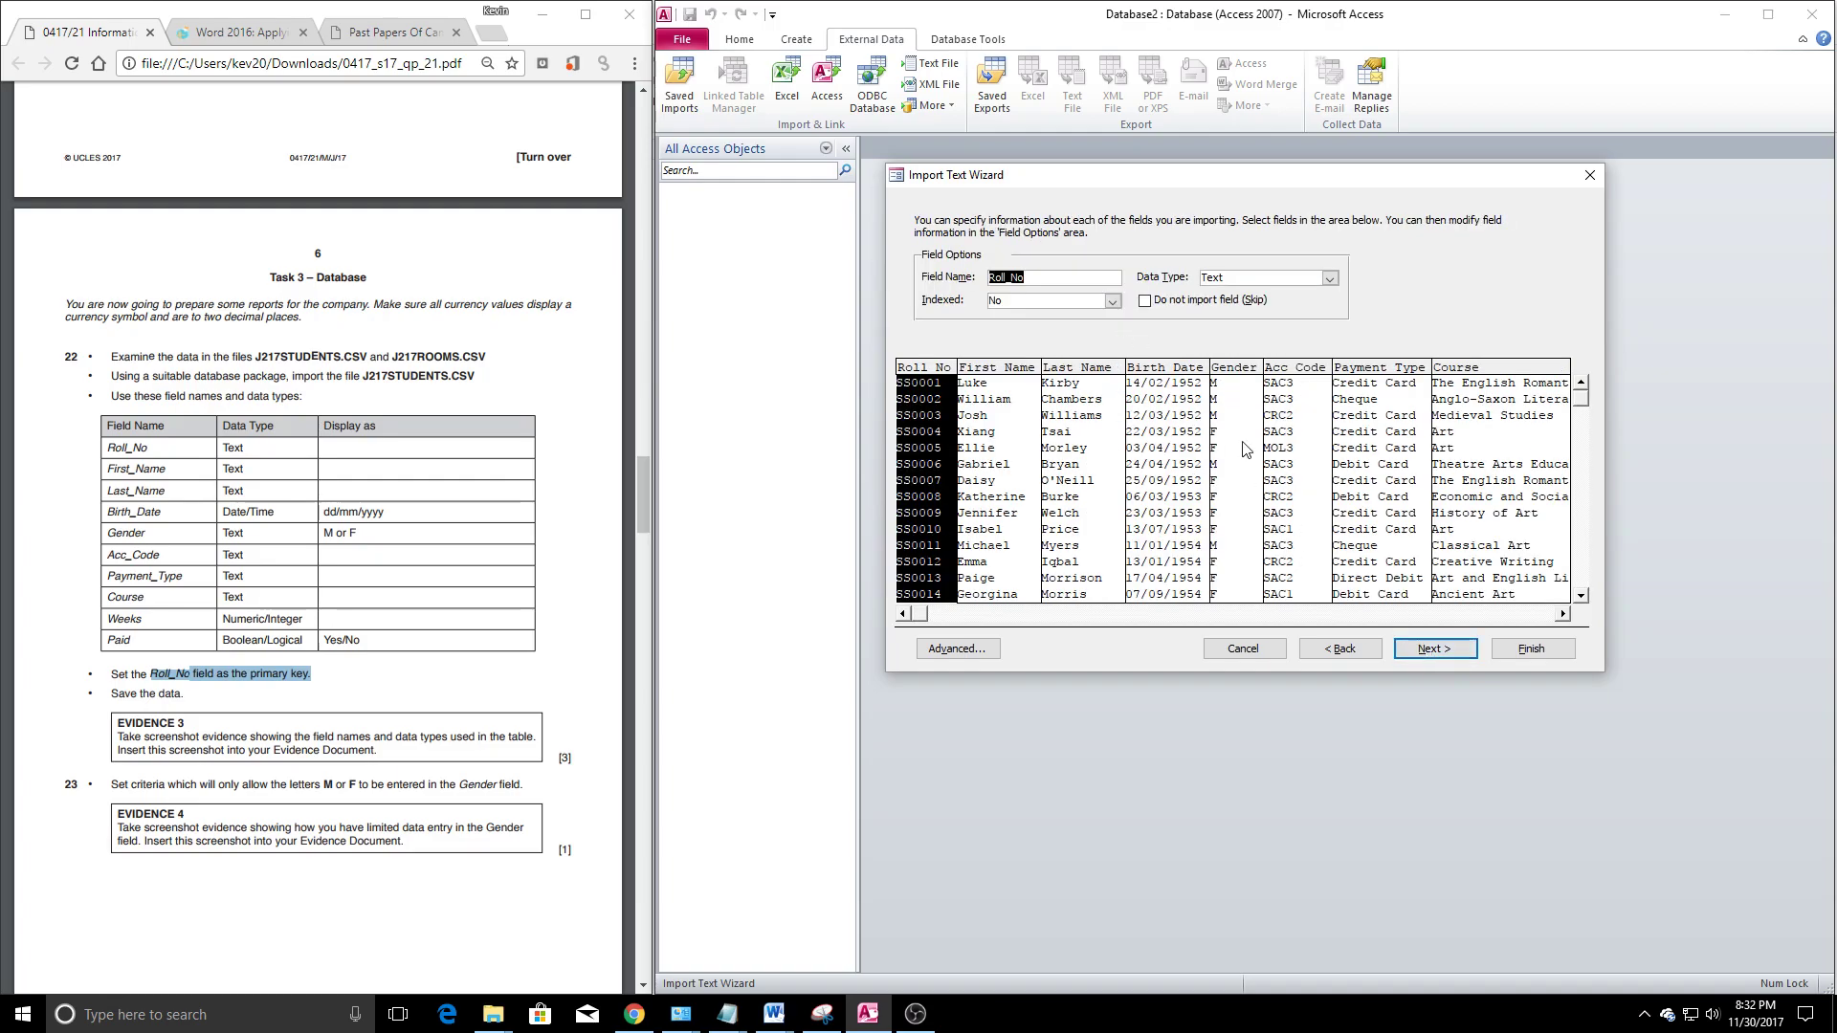
left_click(1431, 648)
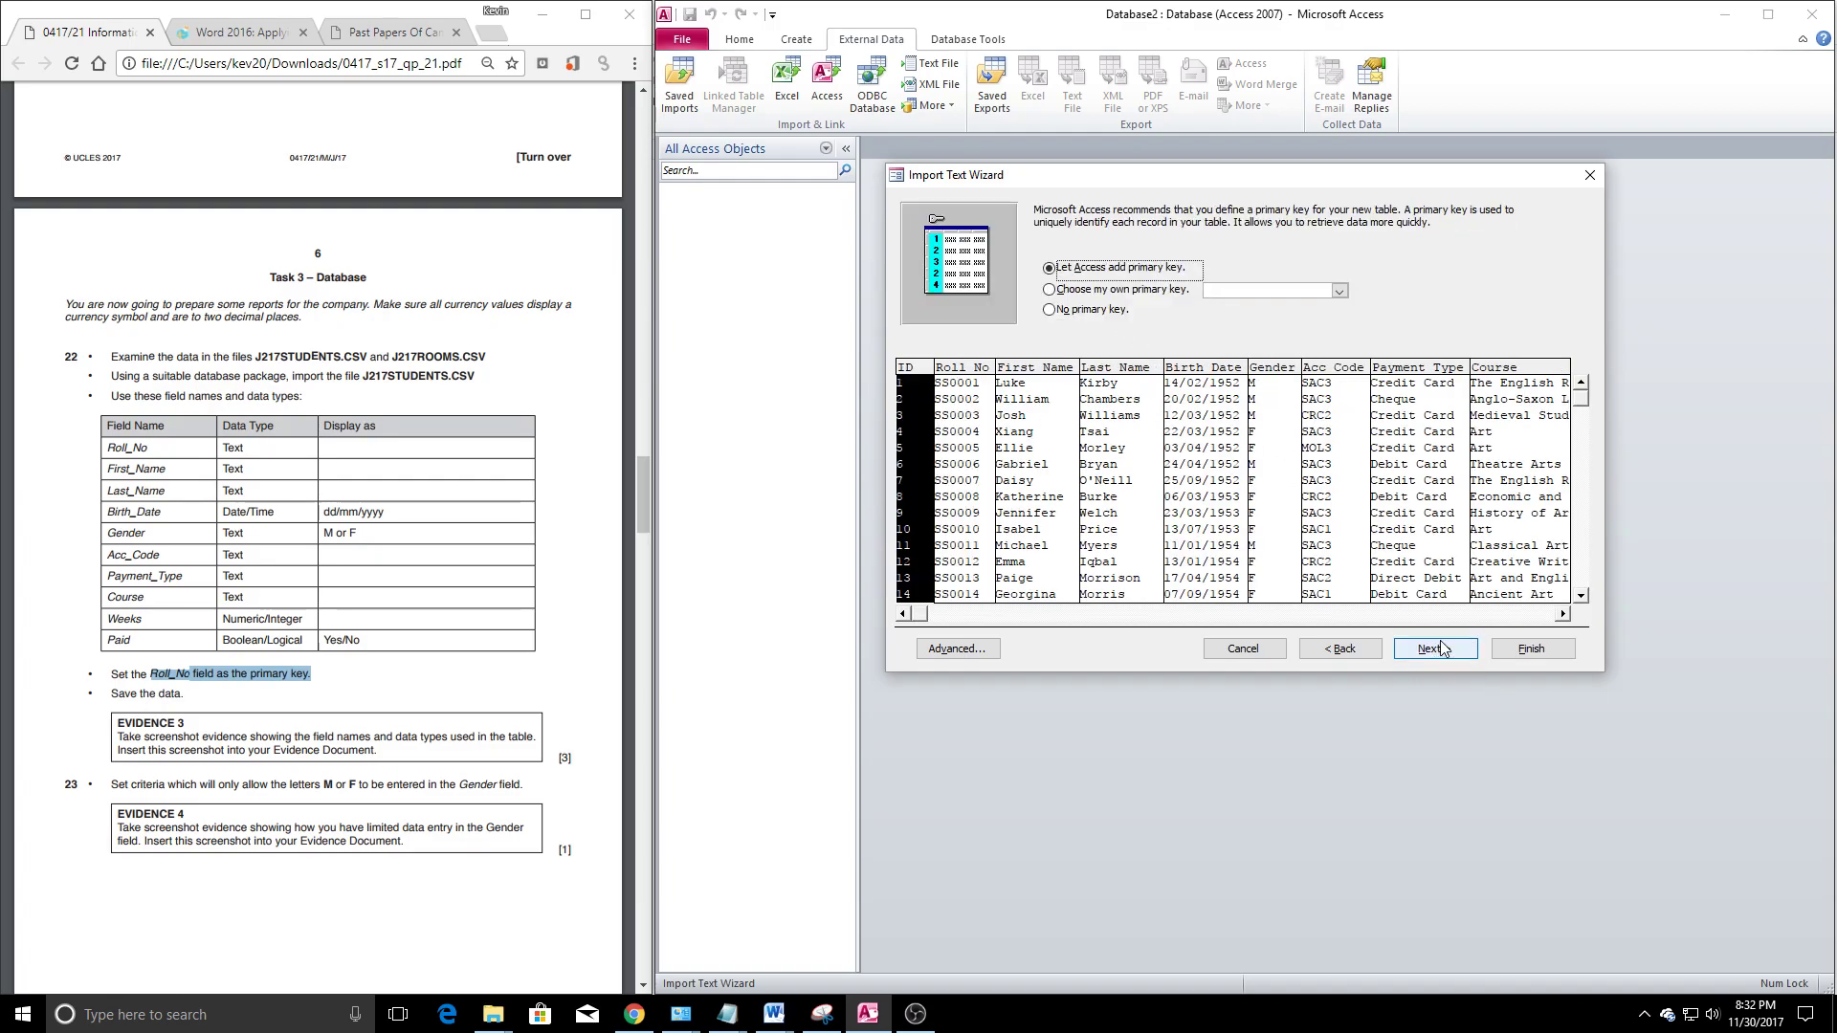
left_click(1062, 290)
left_click(958, 649)
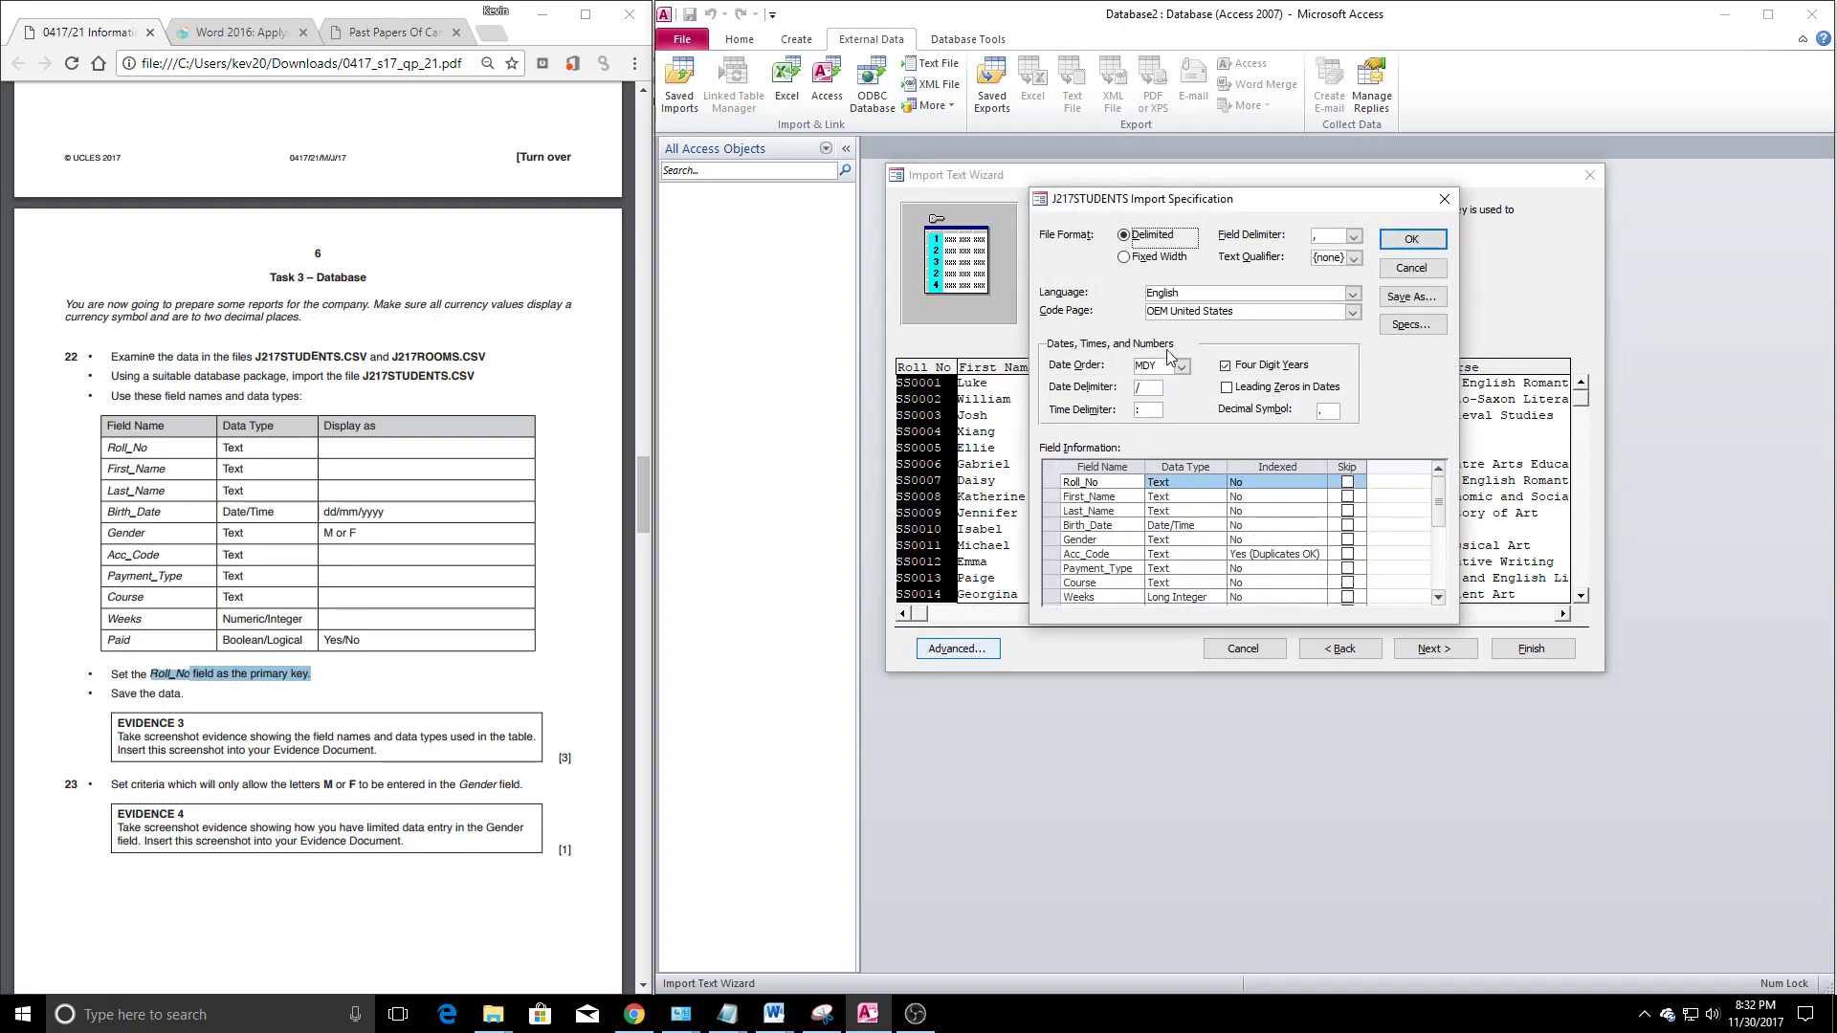
Set the Date Order to DMY and change Paid's data type to Yes/No
left_click(1181, 366)
left_click(1148, 381)
scroll(1162, 531, "down", 3)
scroll(1162, 531, "up", 1)
left_click(1194, 527)
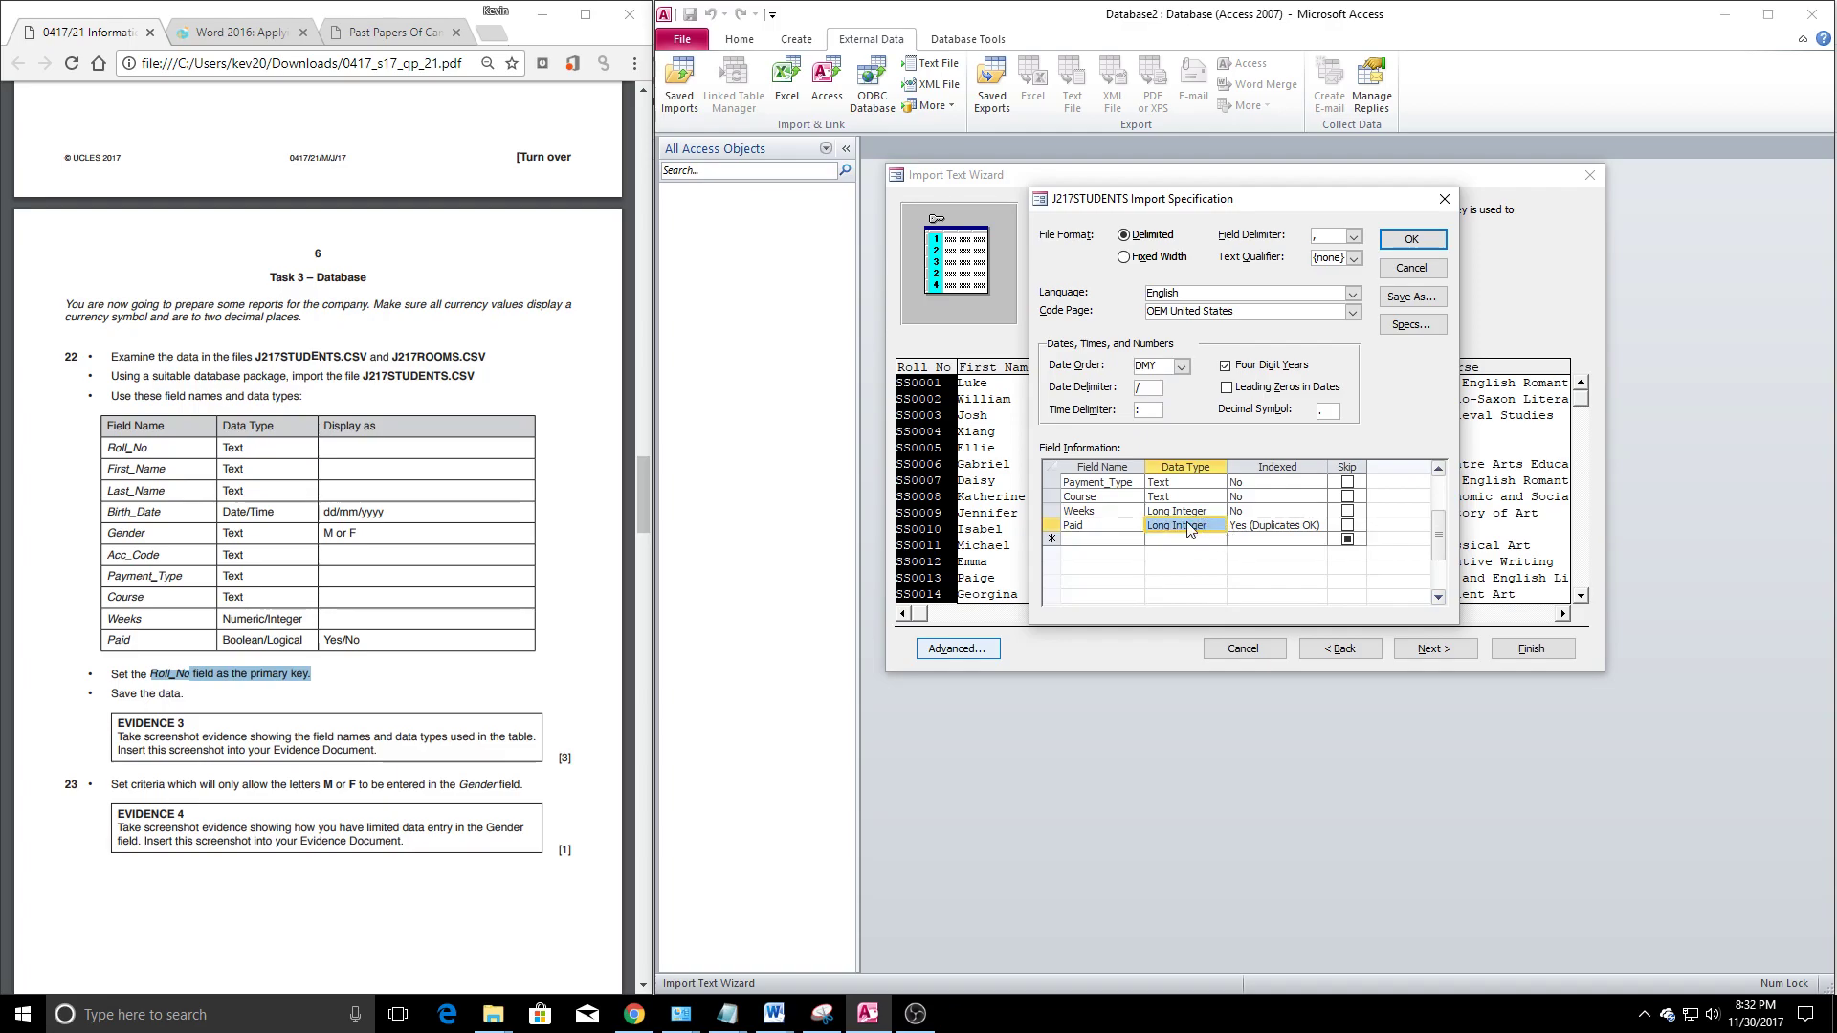
left_click(1167, 527)
left_click(1217, 525)
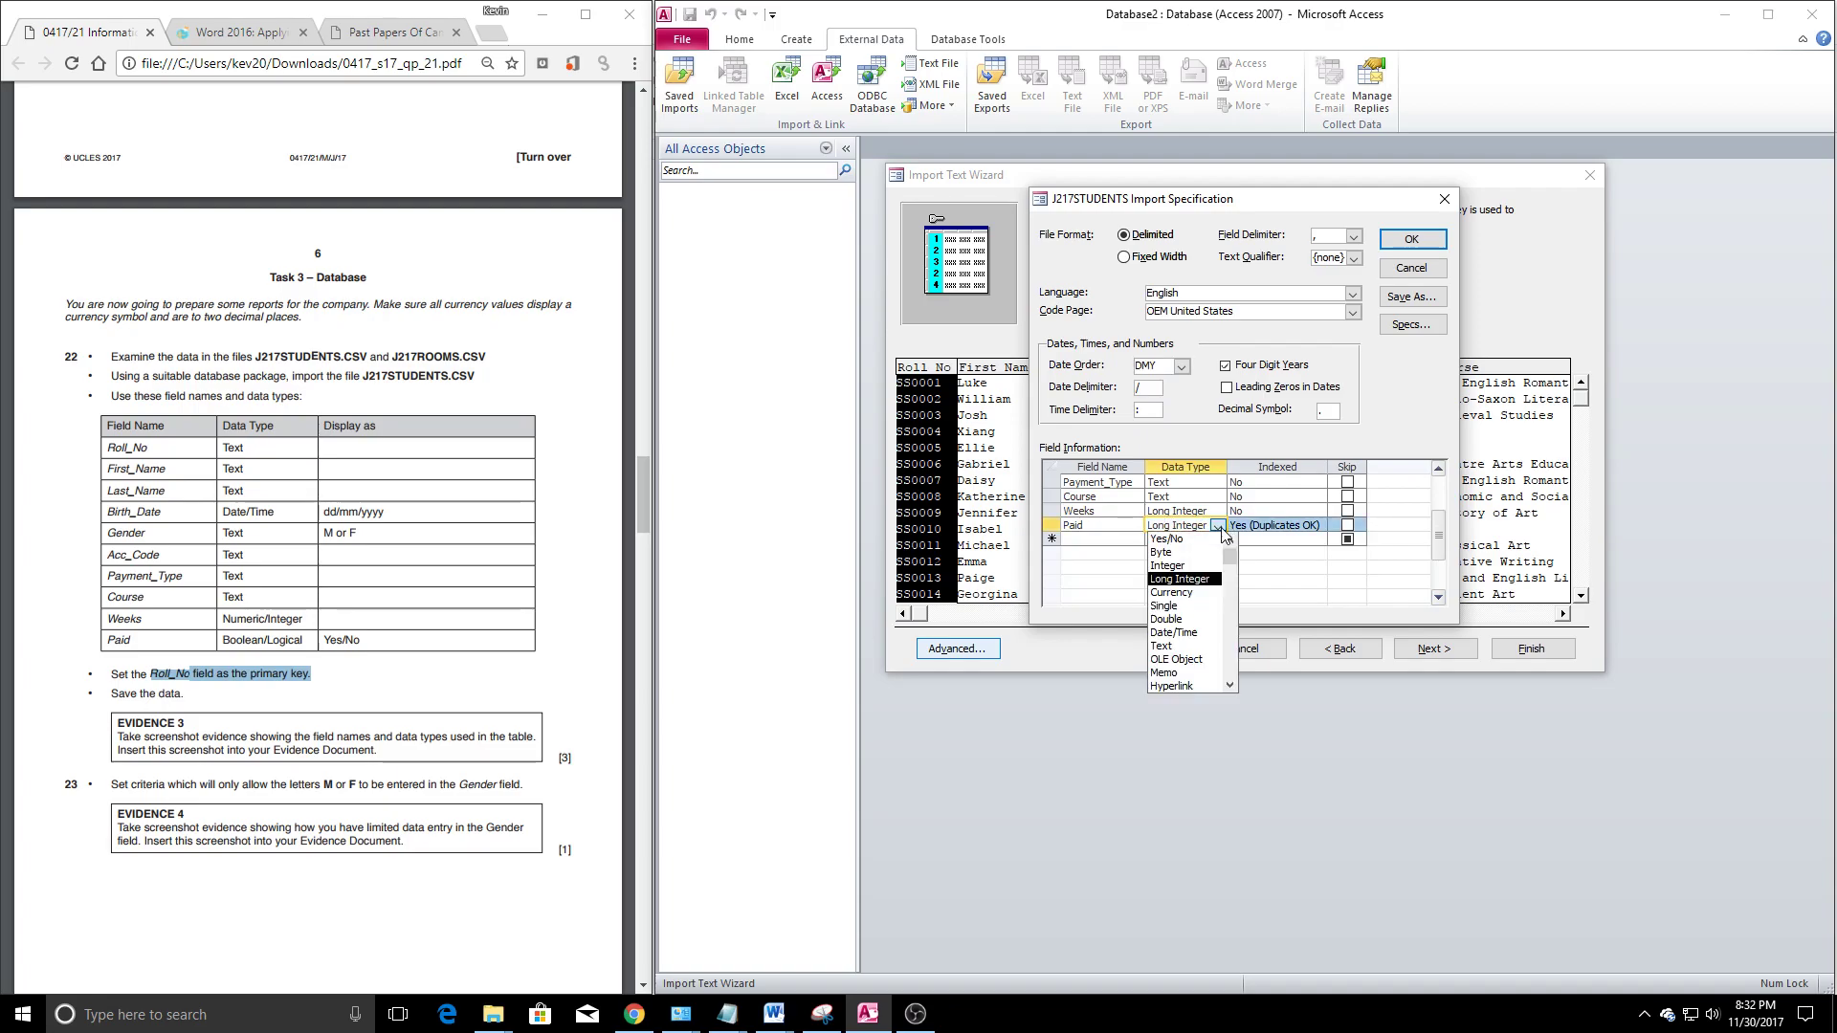
left_click(1187, 547)
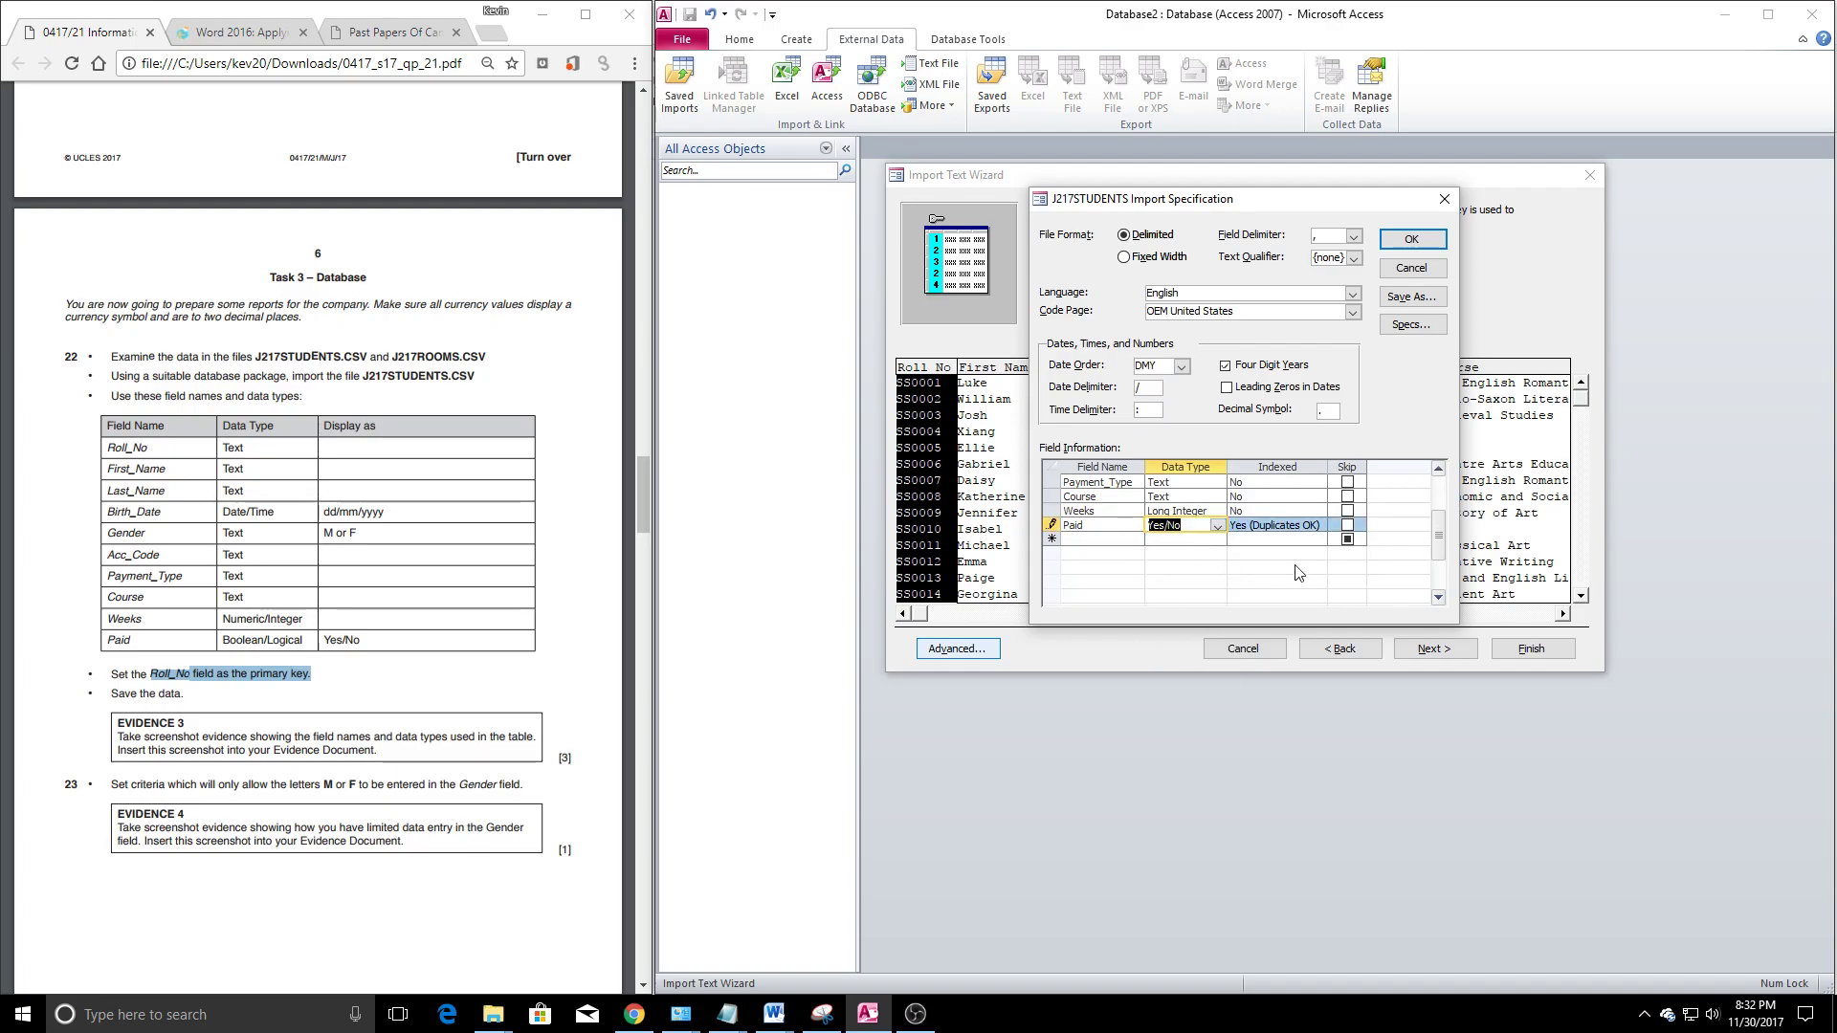
left_click(1412, 239)
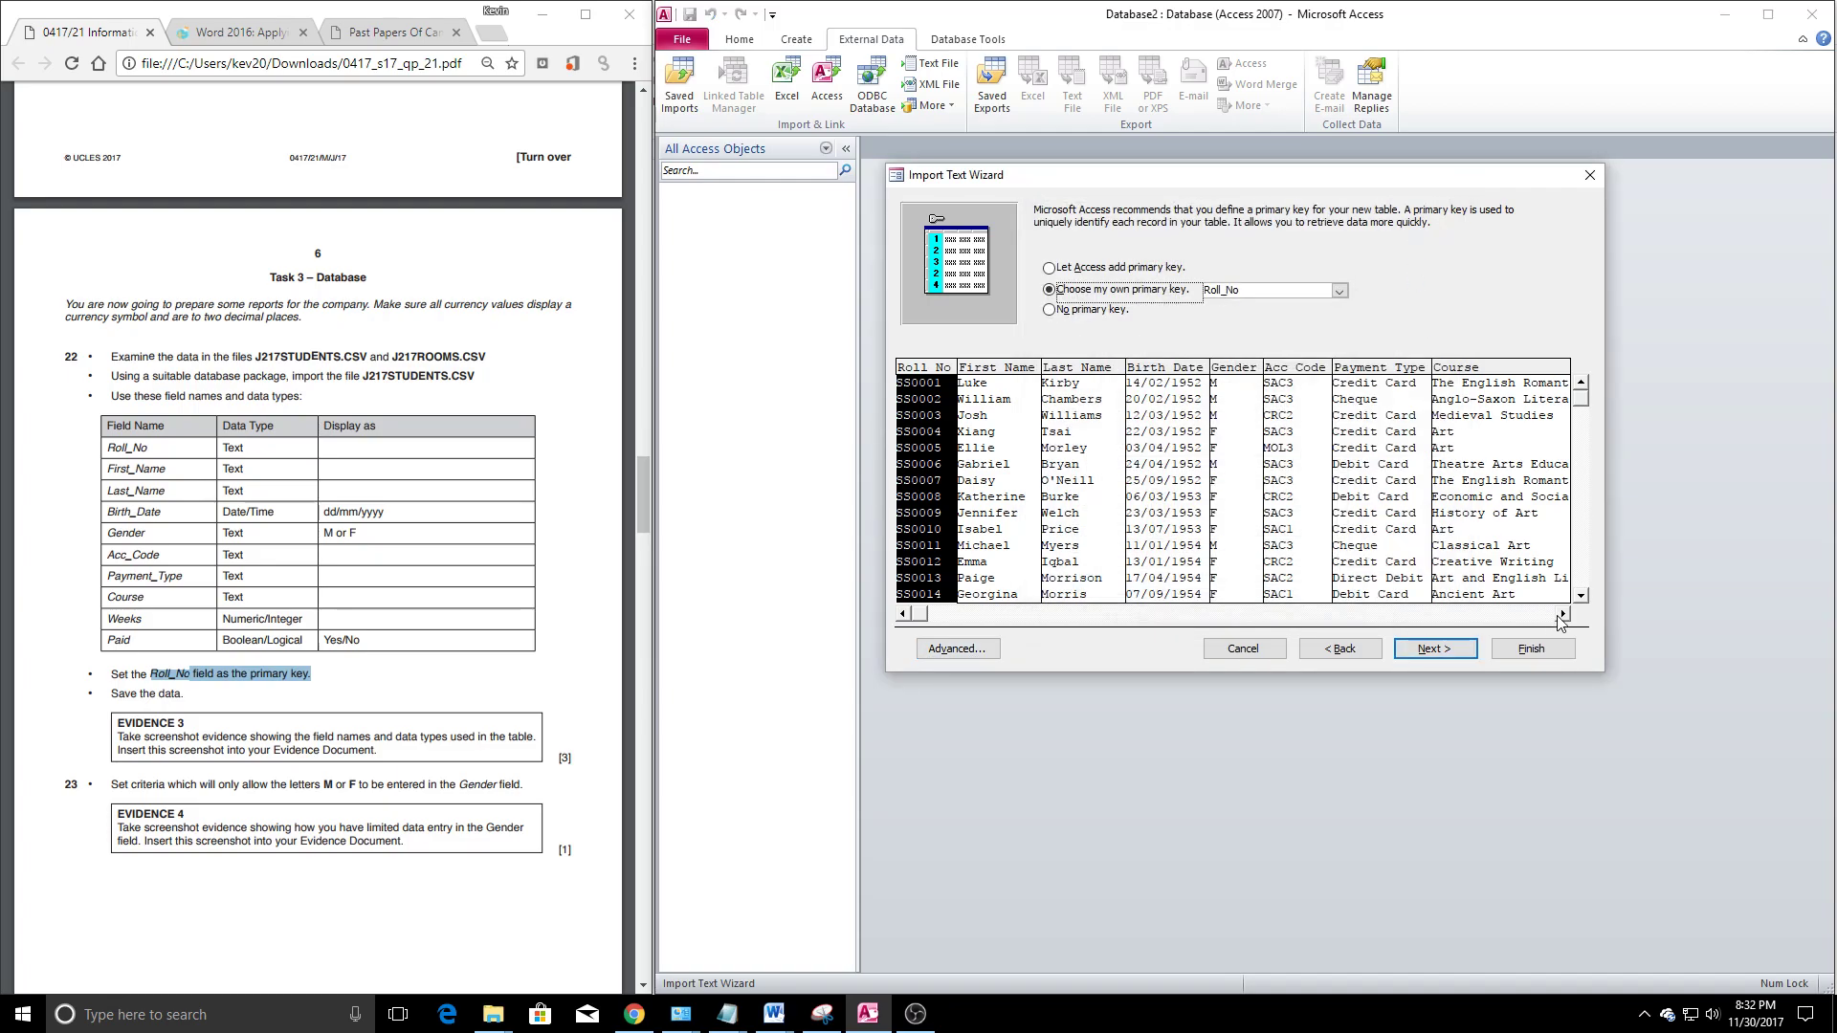
Step through the remaining wizard pages and complete the import into J217STUDENTS
left_click(1563, 614)
left_click_drag(1405, 642, 1566, 644)
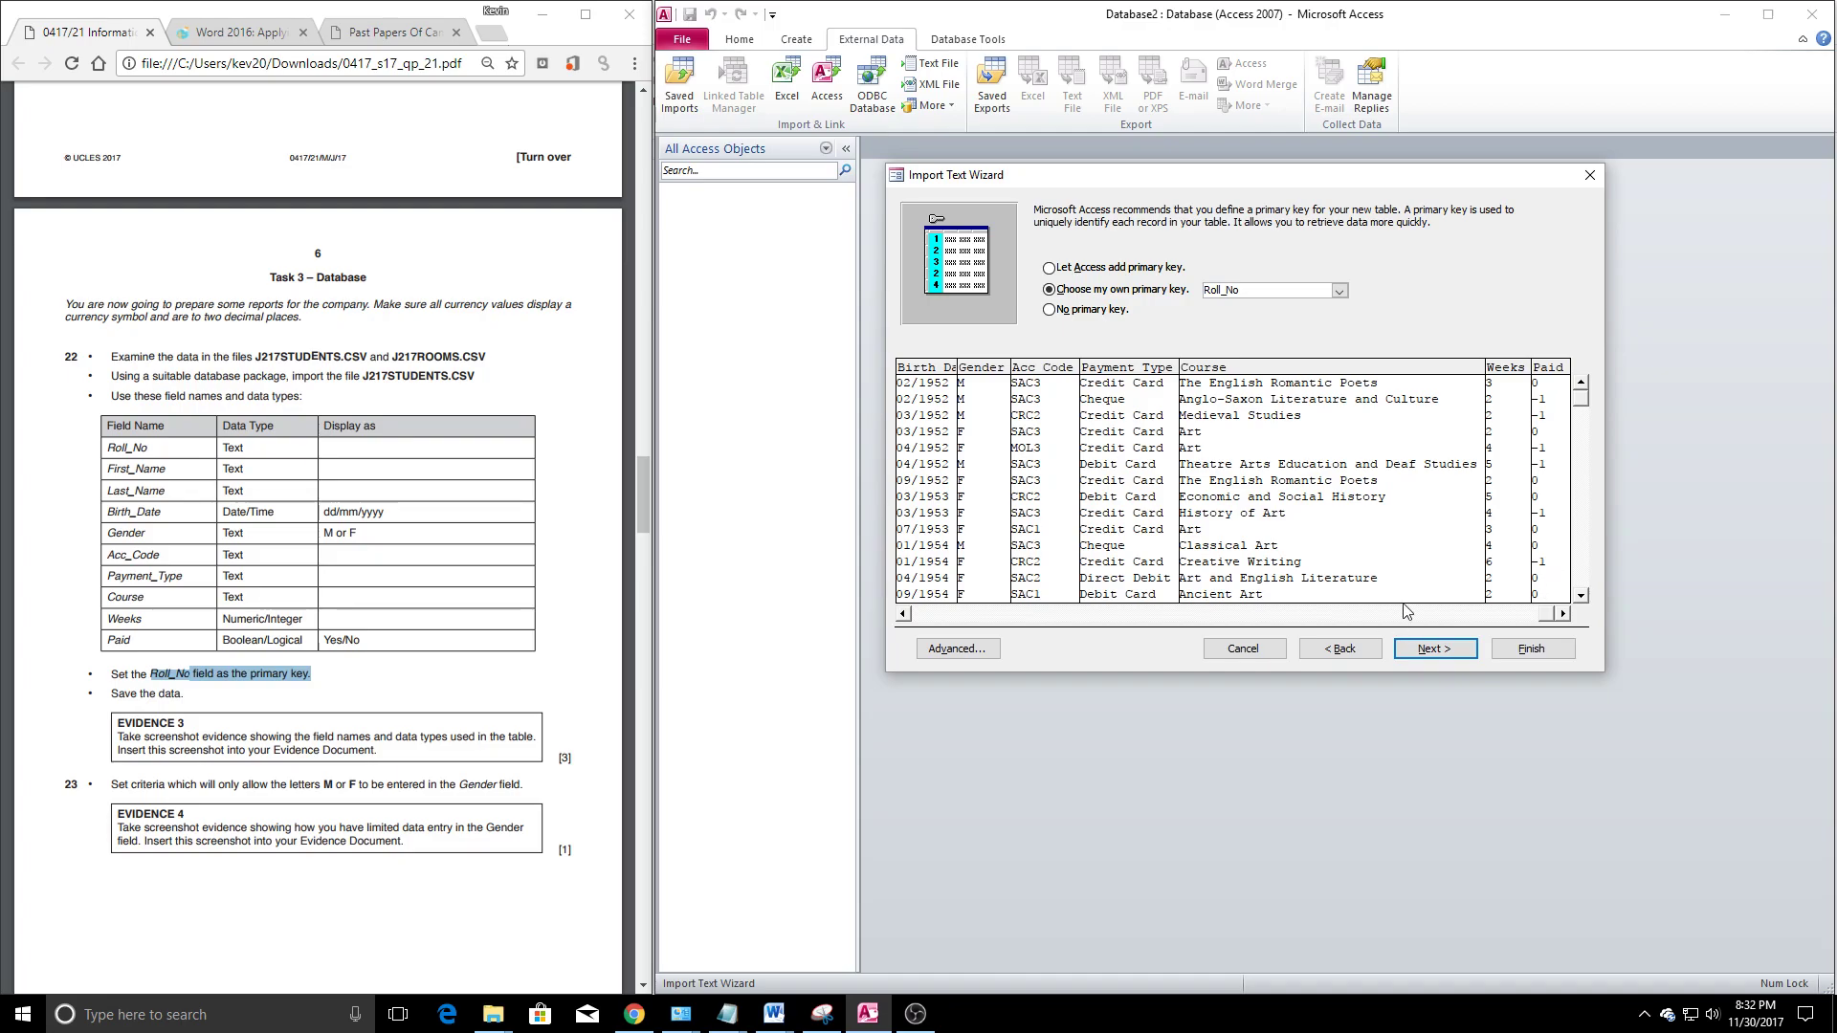
left_click(1425, 651)
left_click(1435, 650)
left_click(1559, 657)
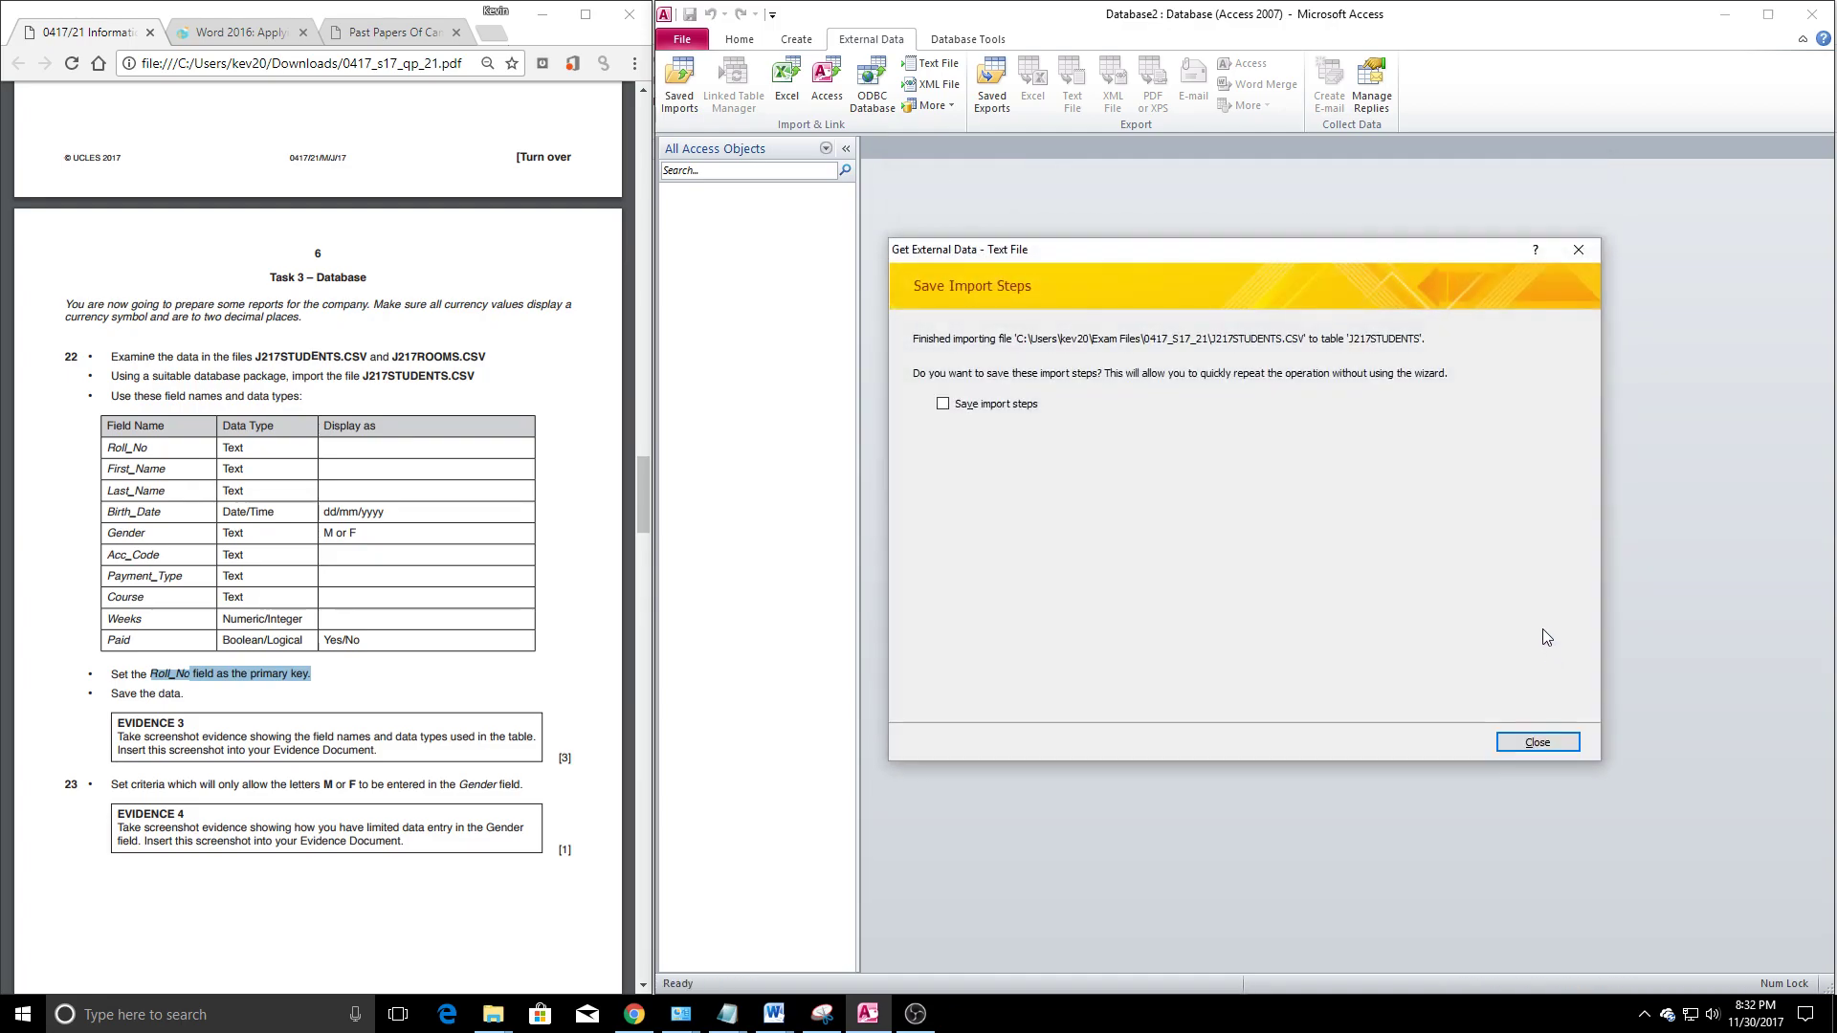
Open the imported J217STUDENTS table in Design View
left_click(1541, 742)
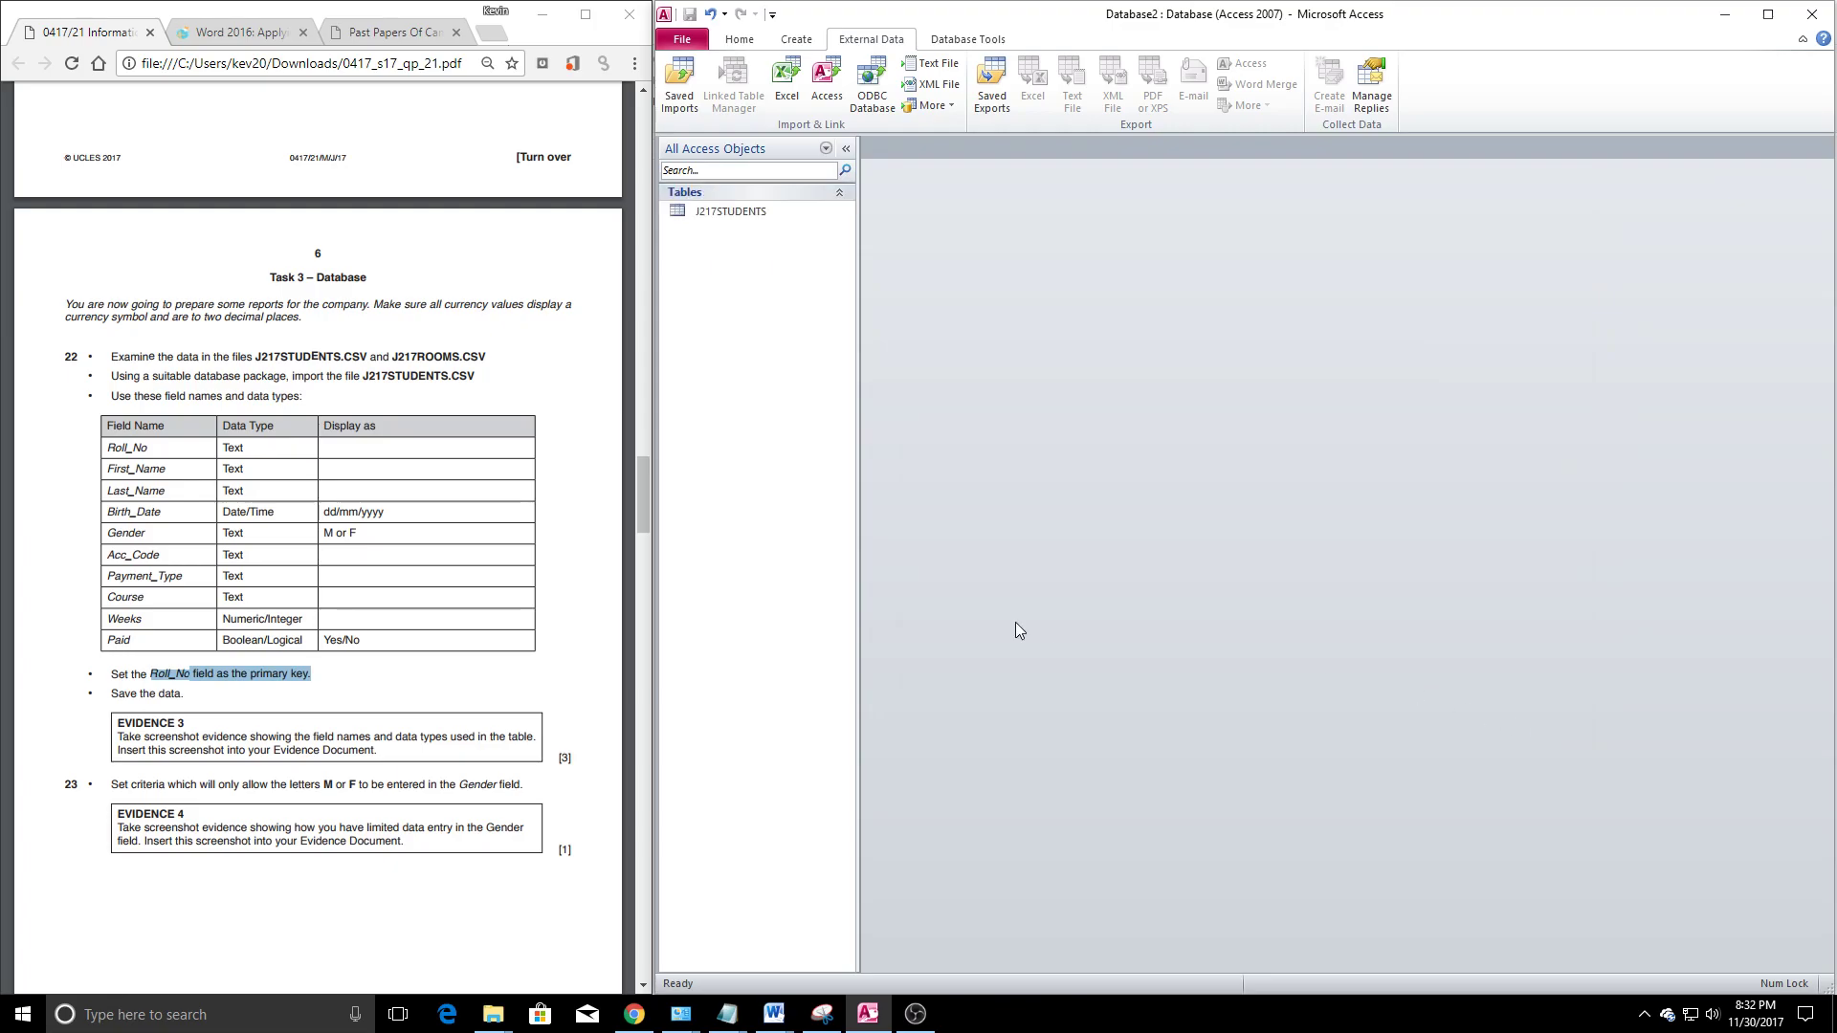
double_click(732, 211)
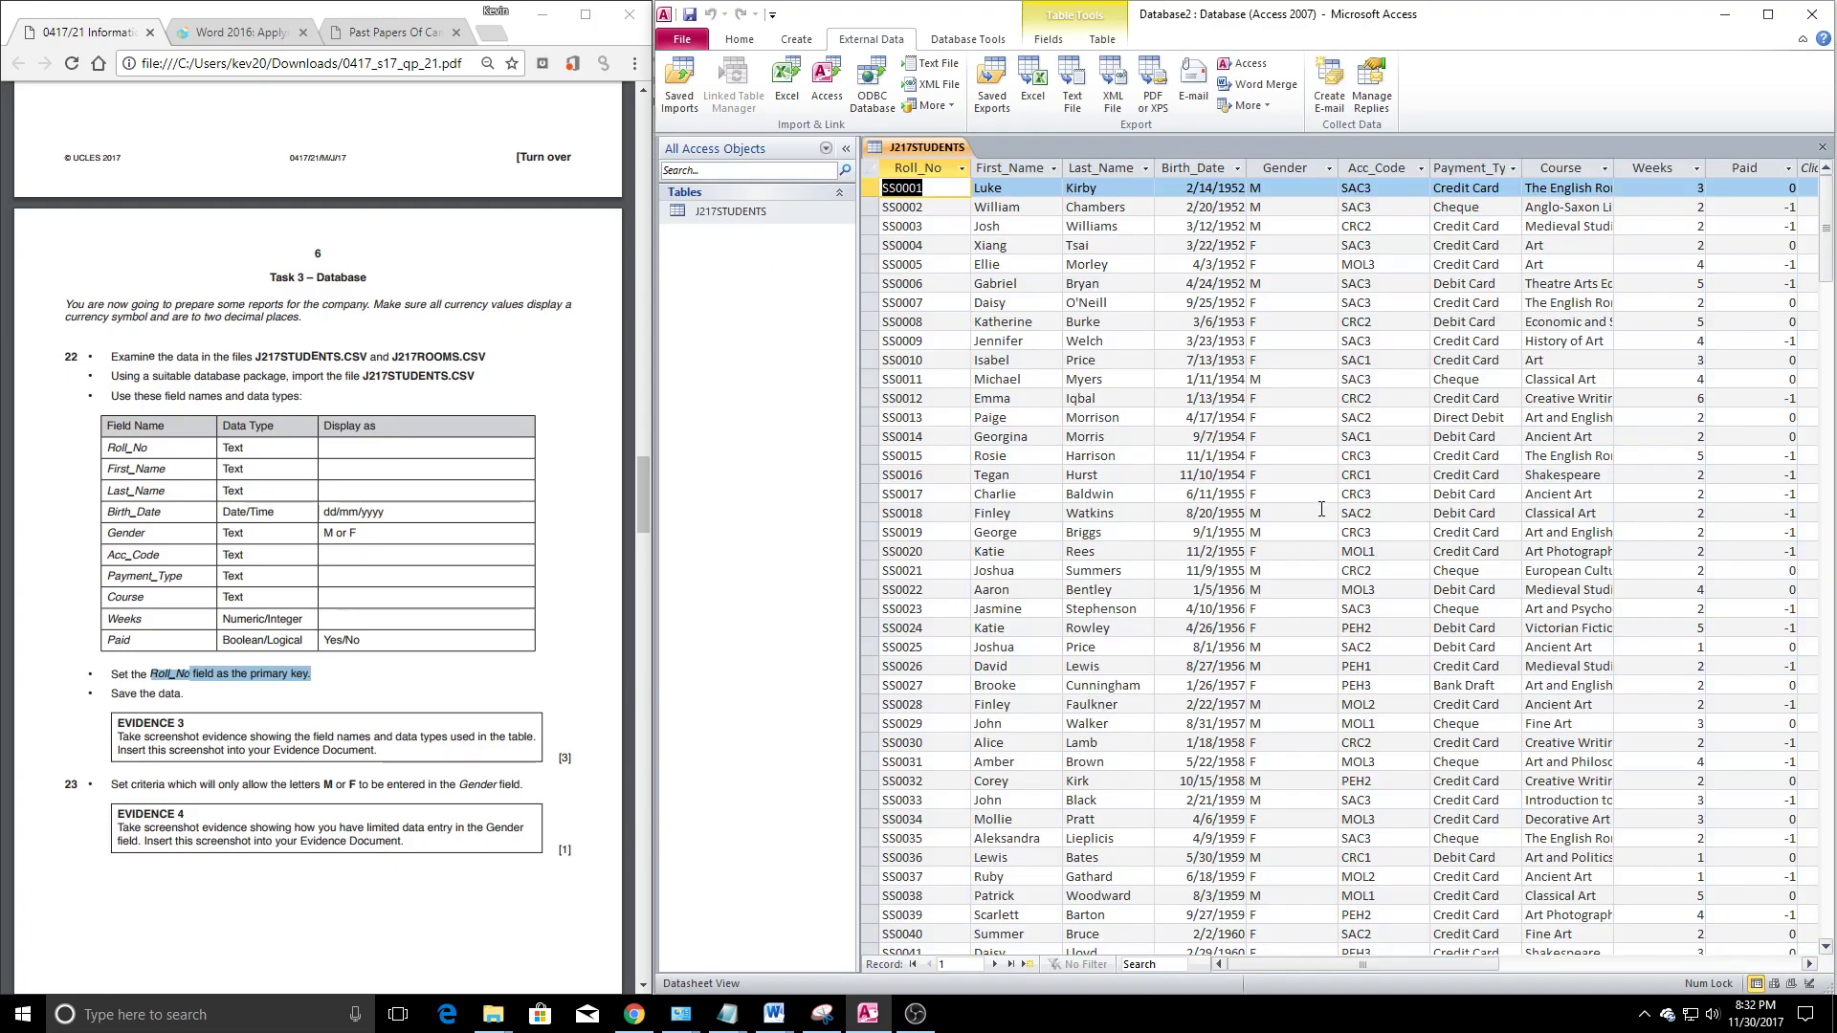
right_click(914, 148)
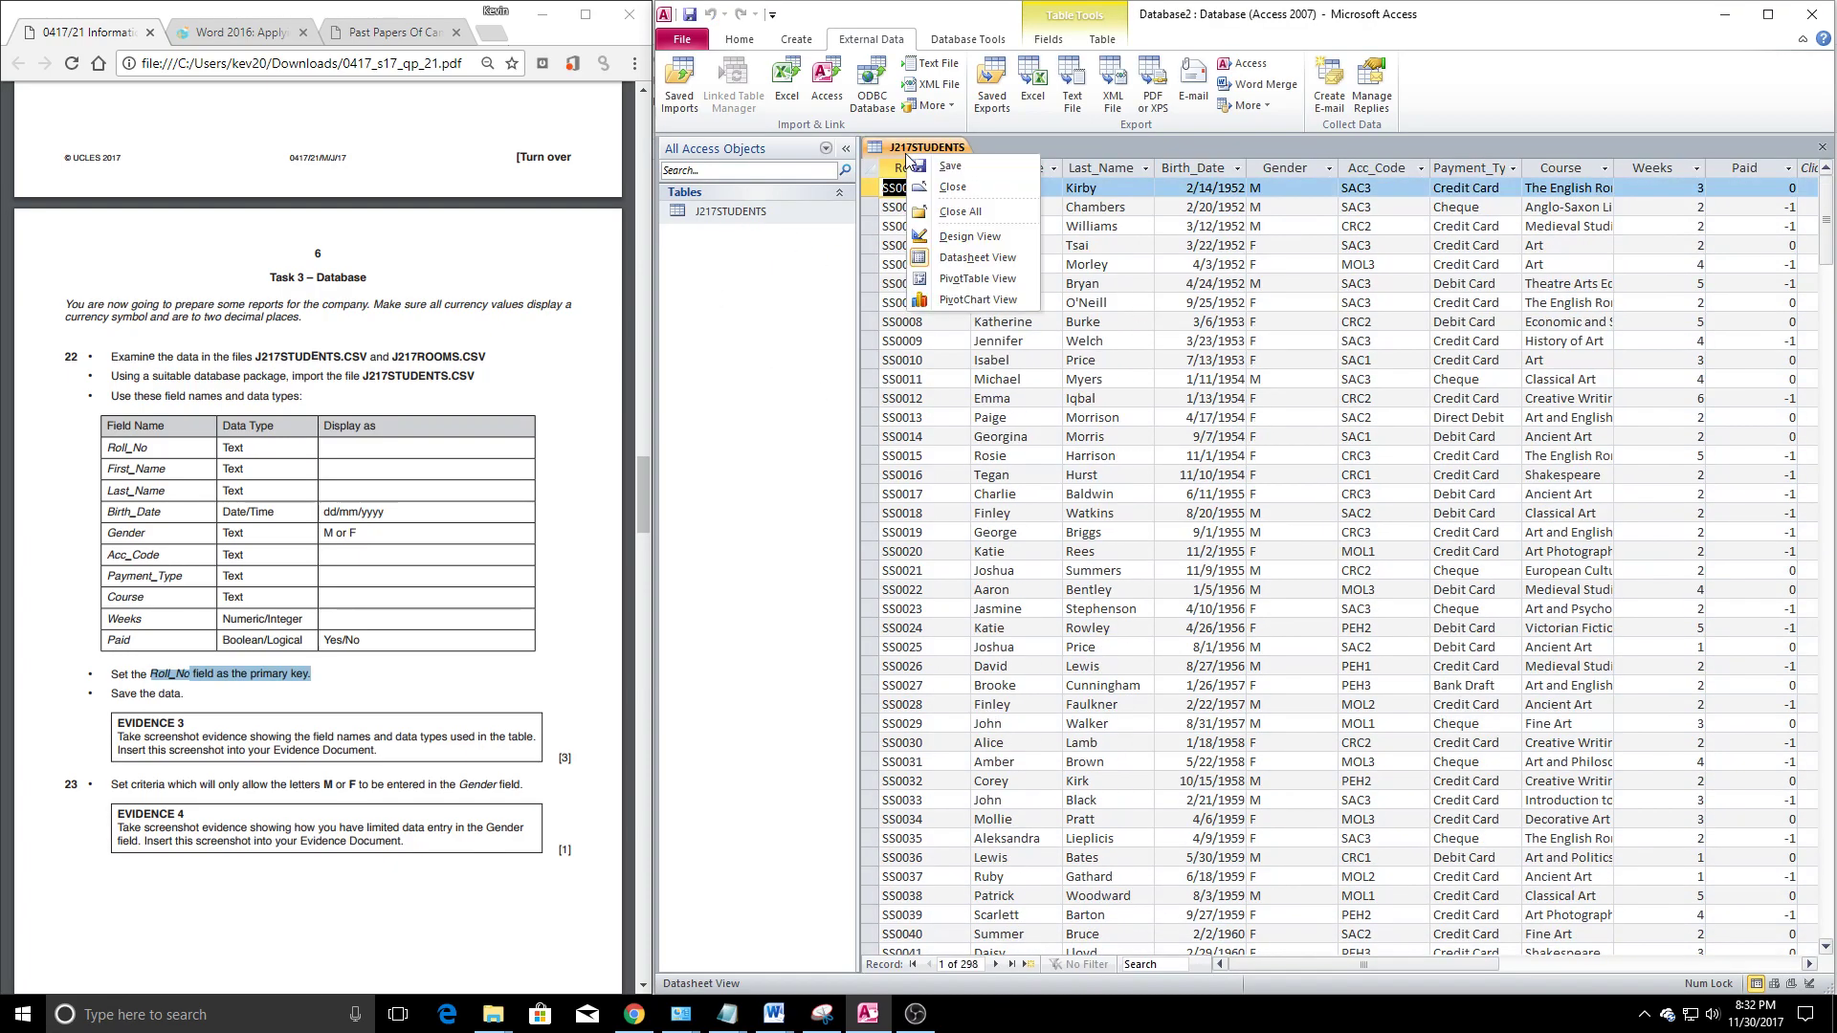
left_click(976, 235)
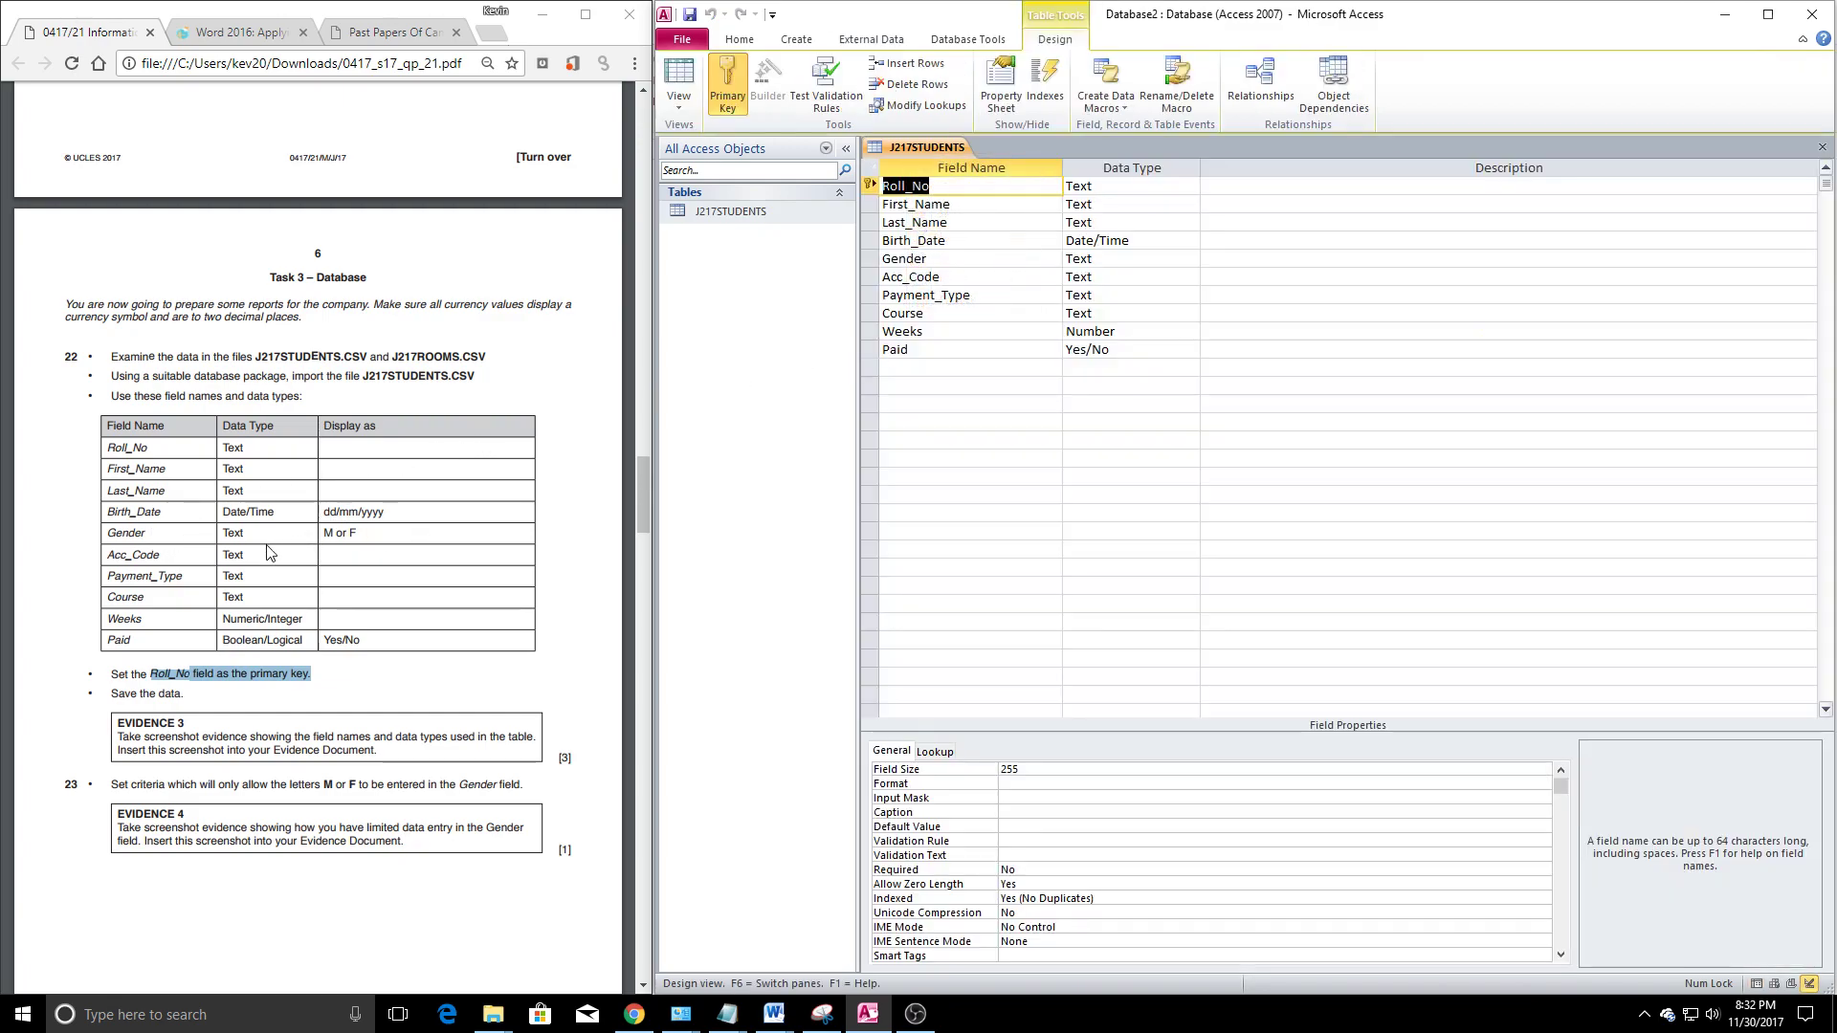
Set the Paid field's Format to On/Off
left_click(925, 350)
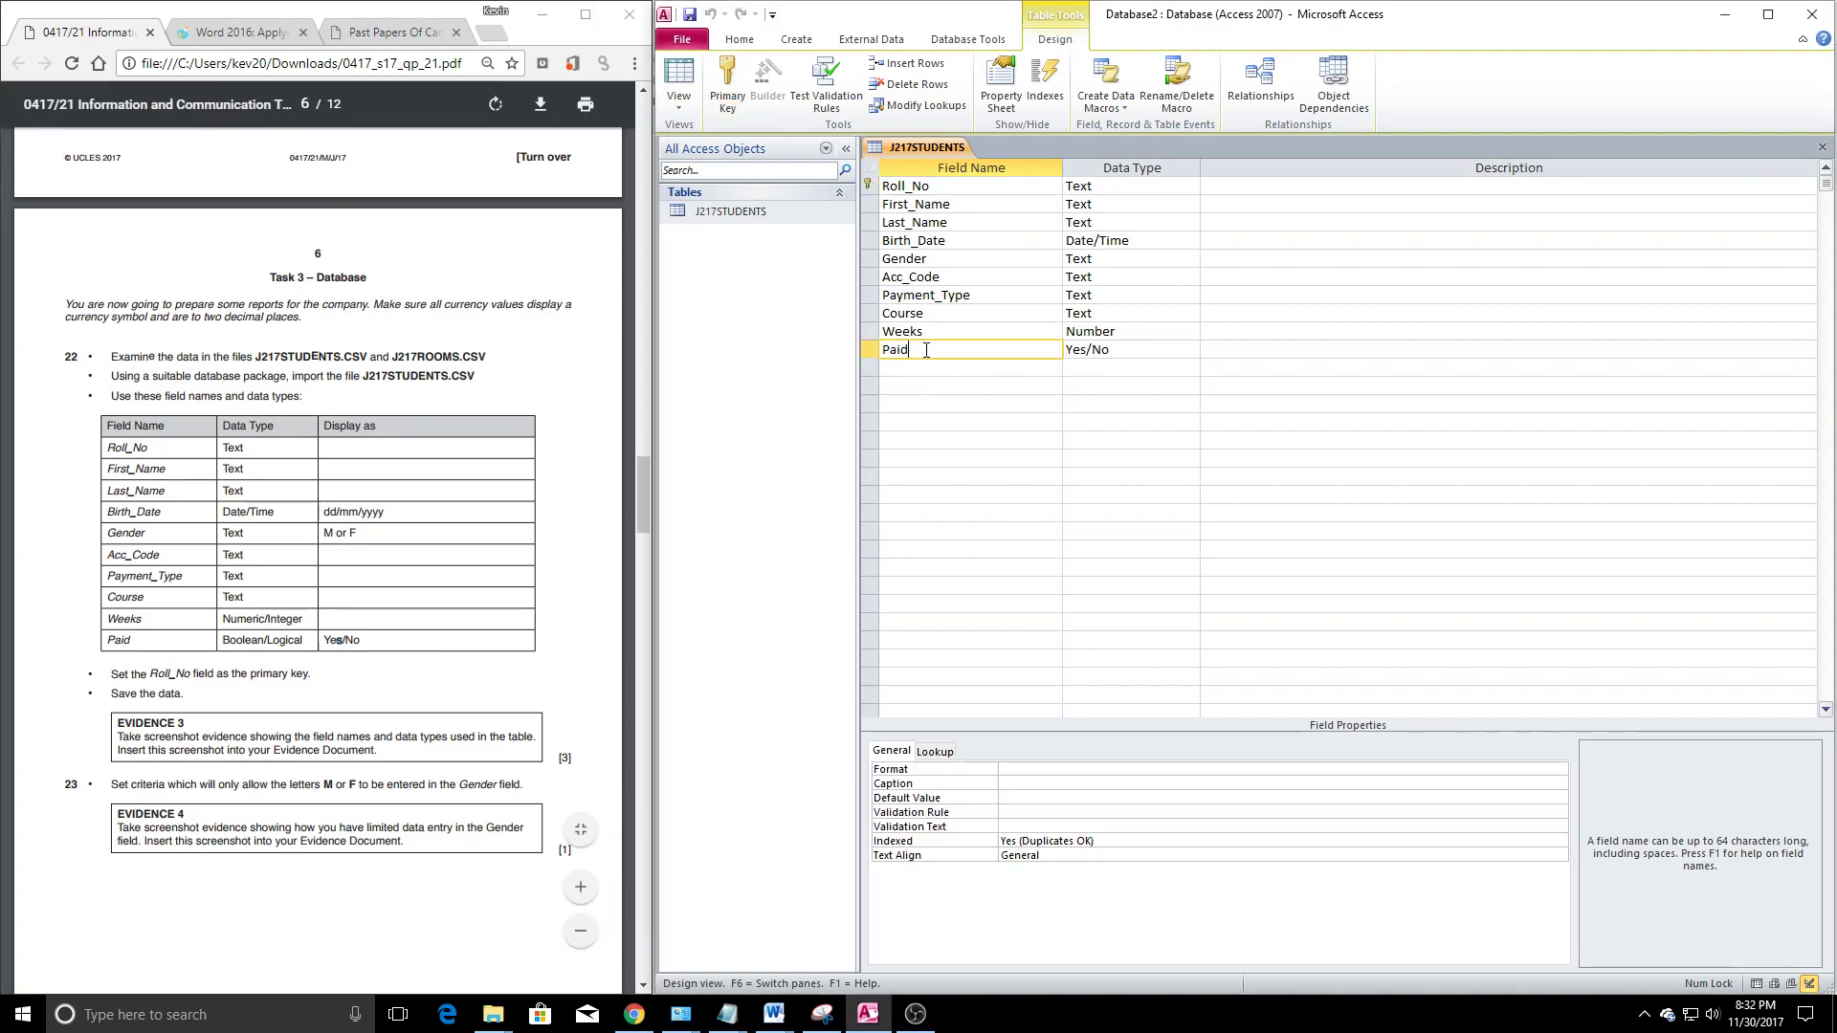
left_click(1031, 772)
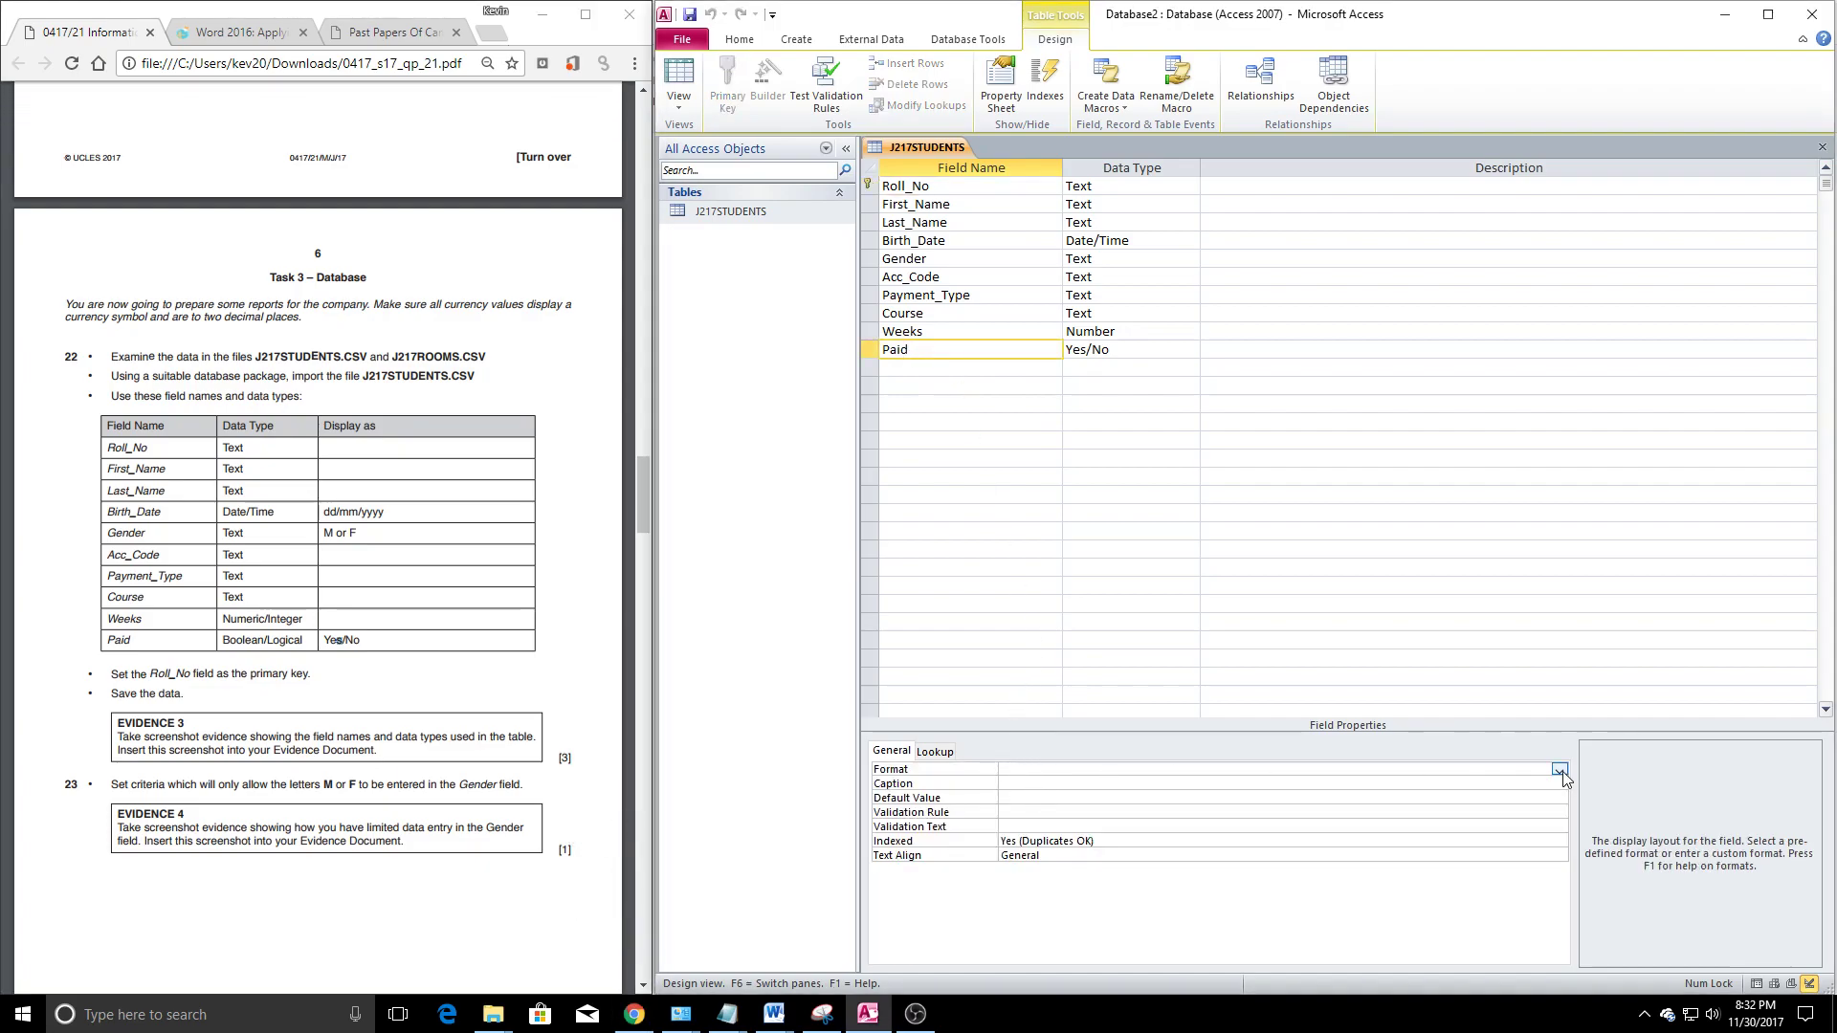
left_click(1560, 771)
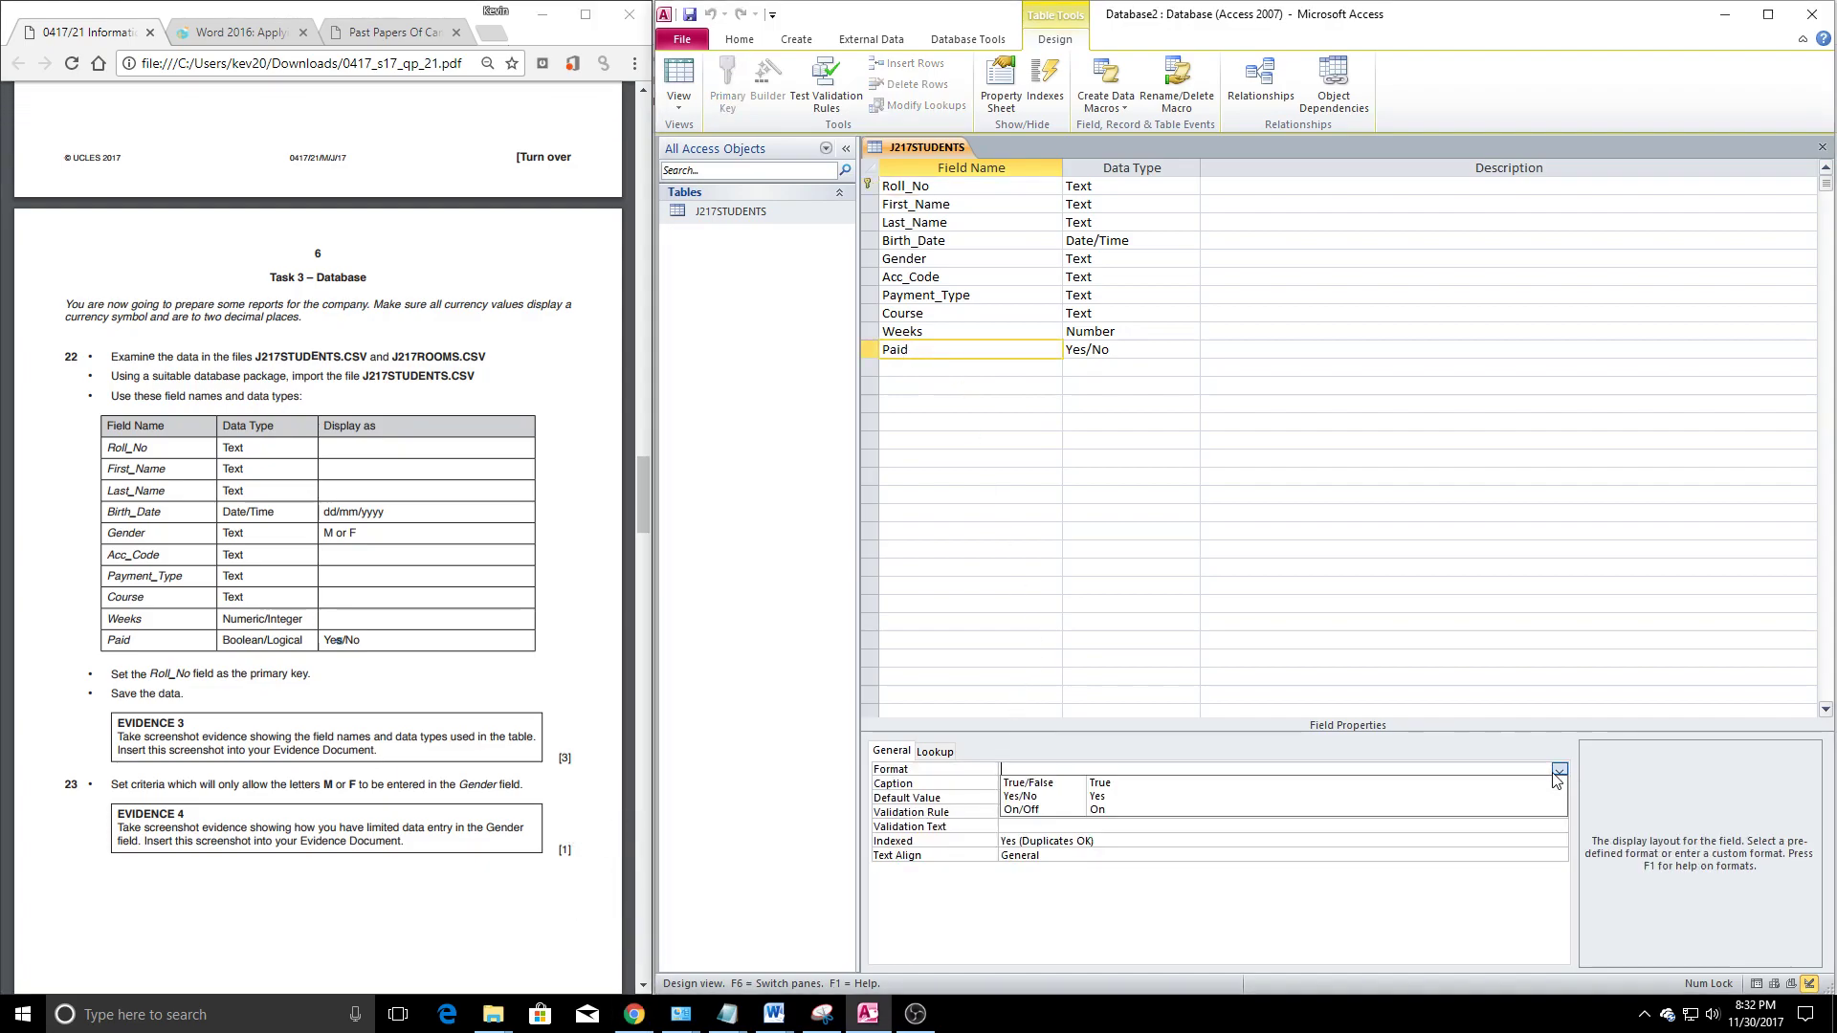
left_click(1165, 812)
left_click(927, 460)
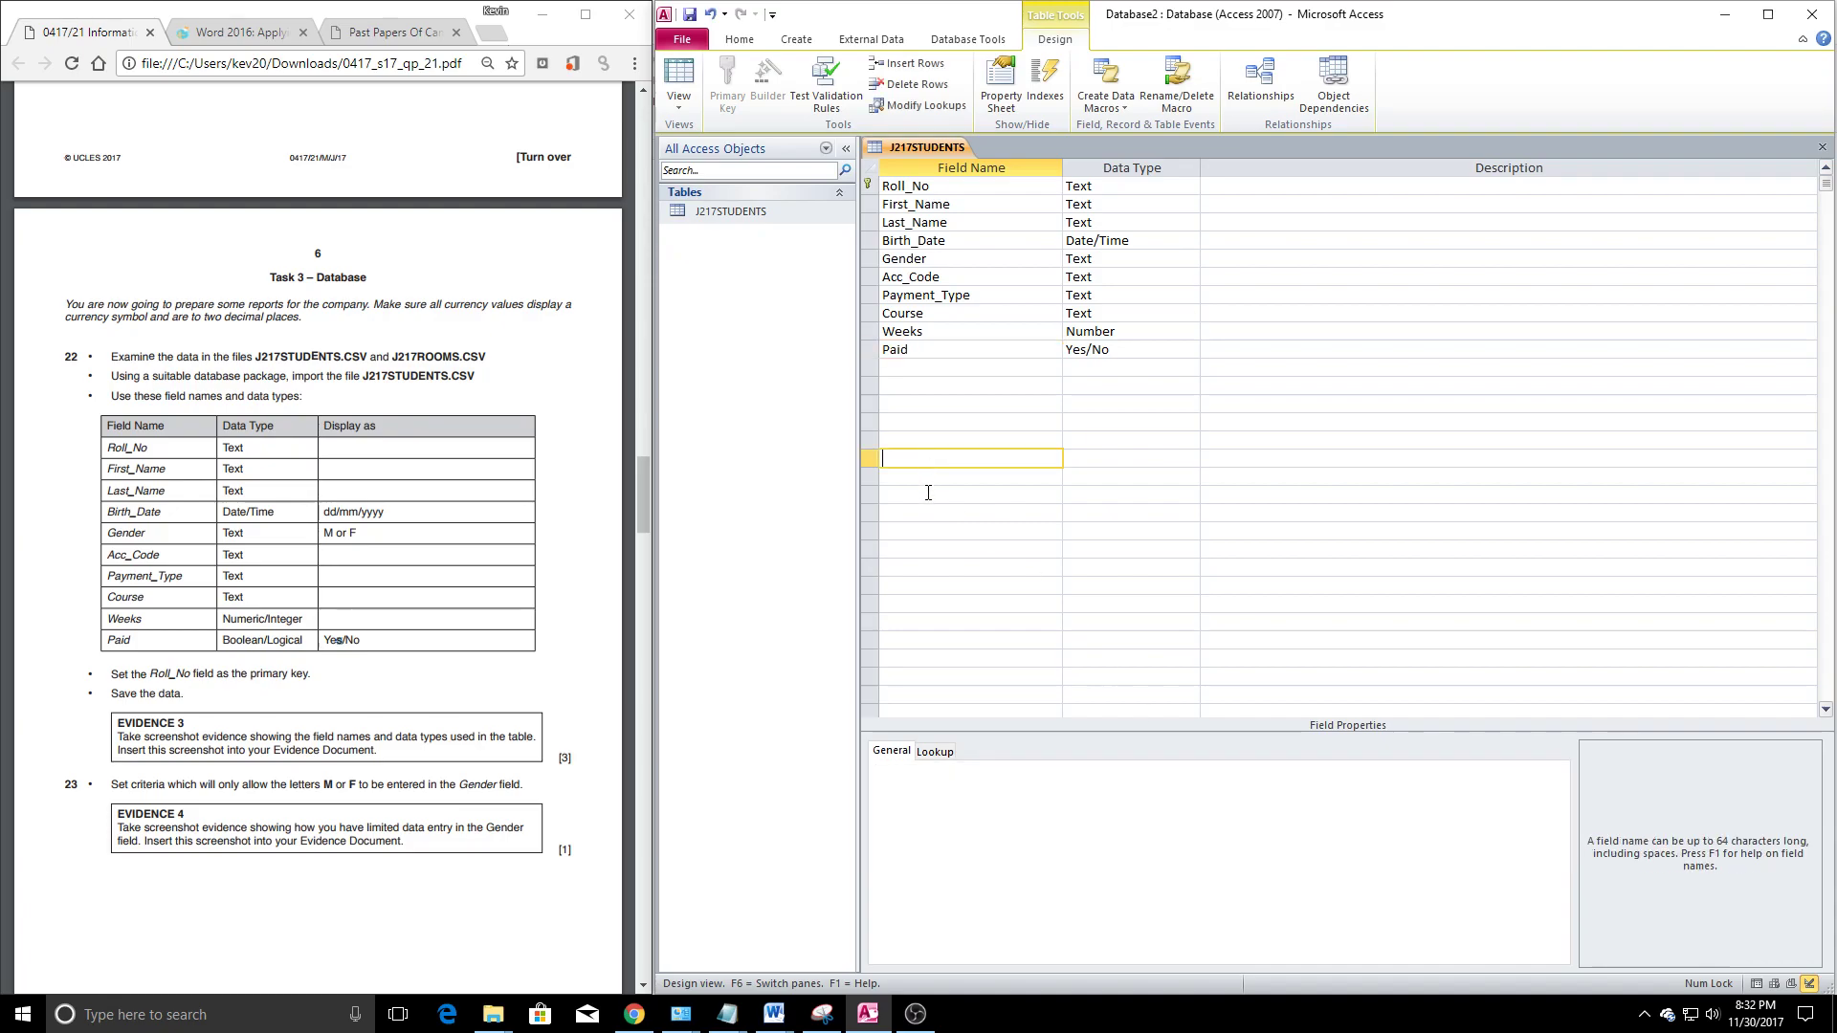
Check question 23 in the exam paper and select the Gender field
scroll(483, 708, "down", 1)
left_click_drag(104, 689, 524, 689)
left_click(425, 680)
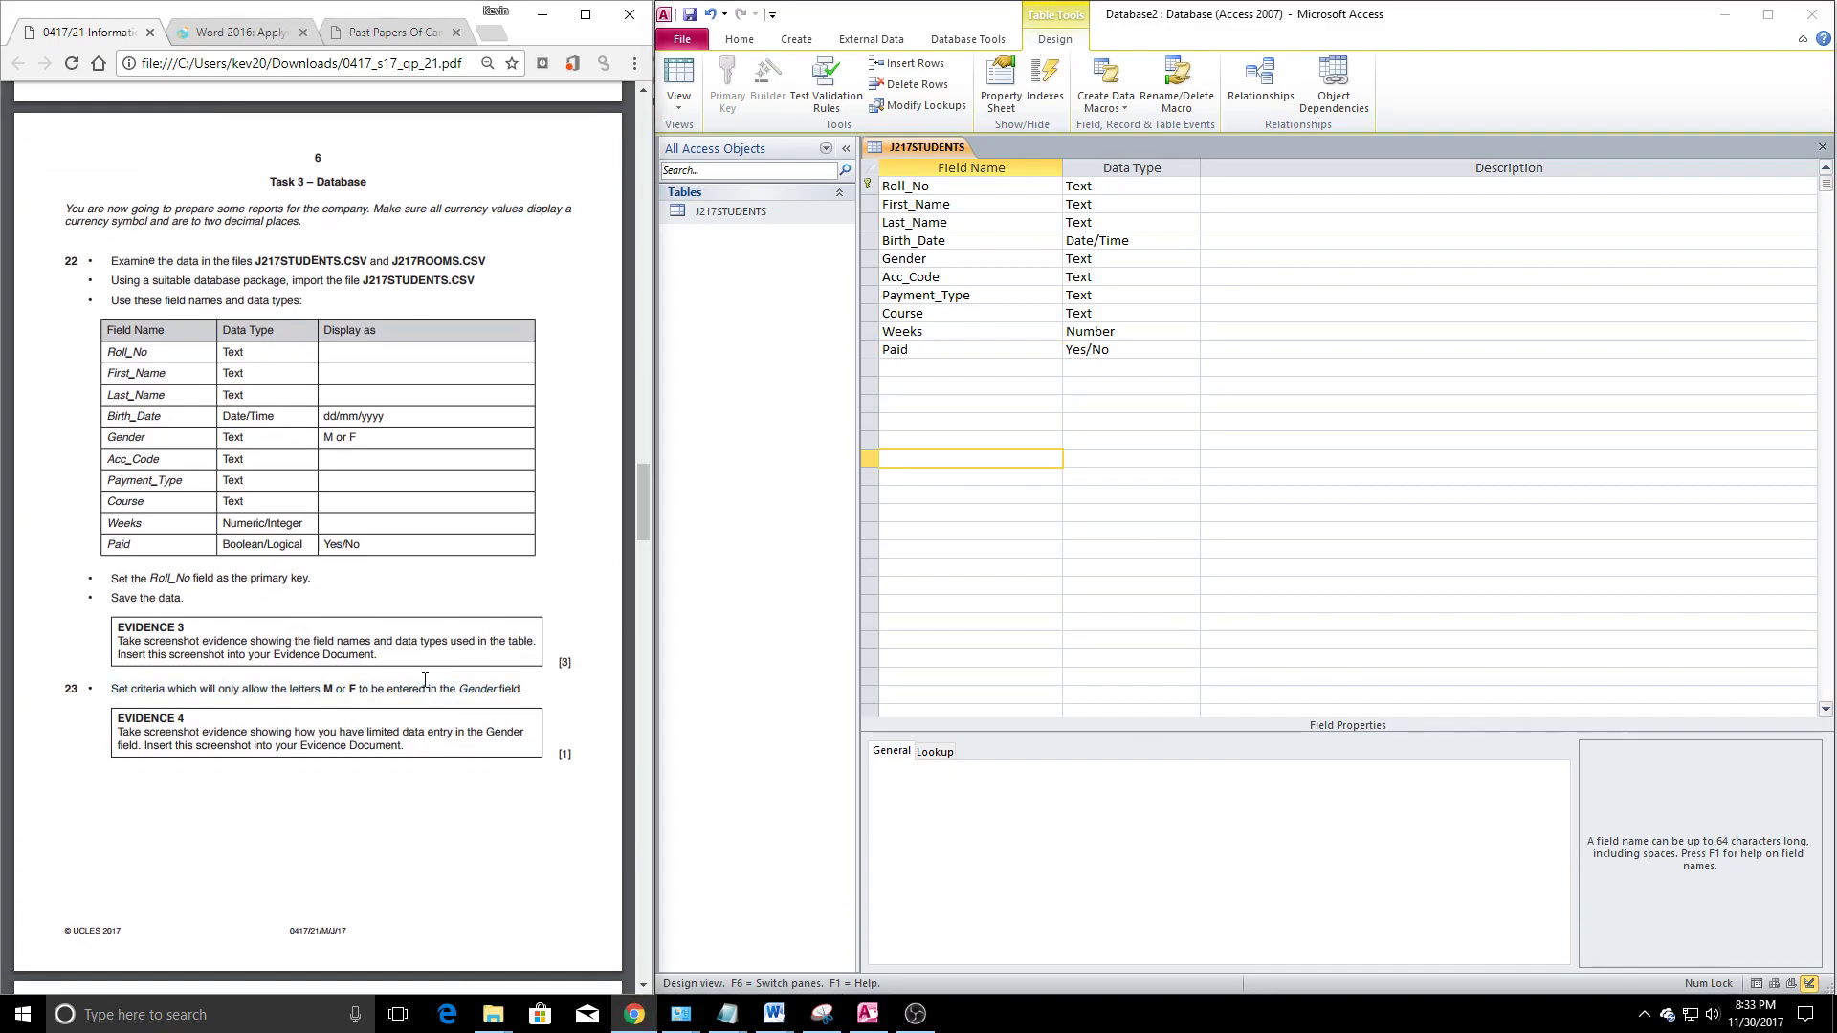
left_click(907, 260)
Give Gender the validation rule "M" Or "F" with validation text 'Value must be M or F'
left_click(1196, 841)
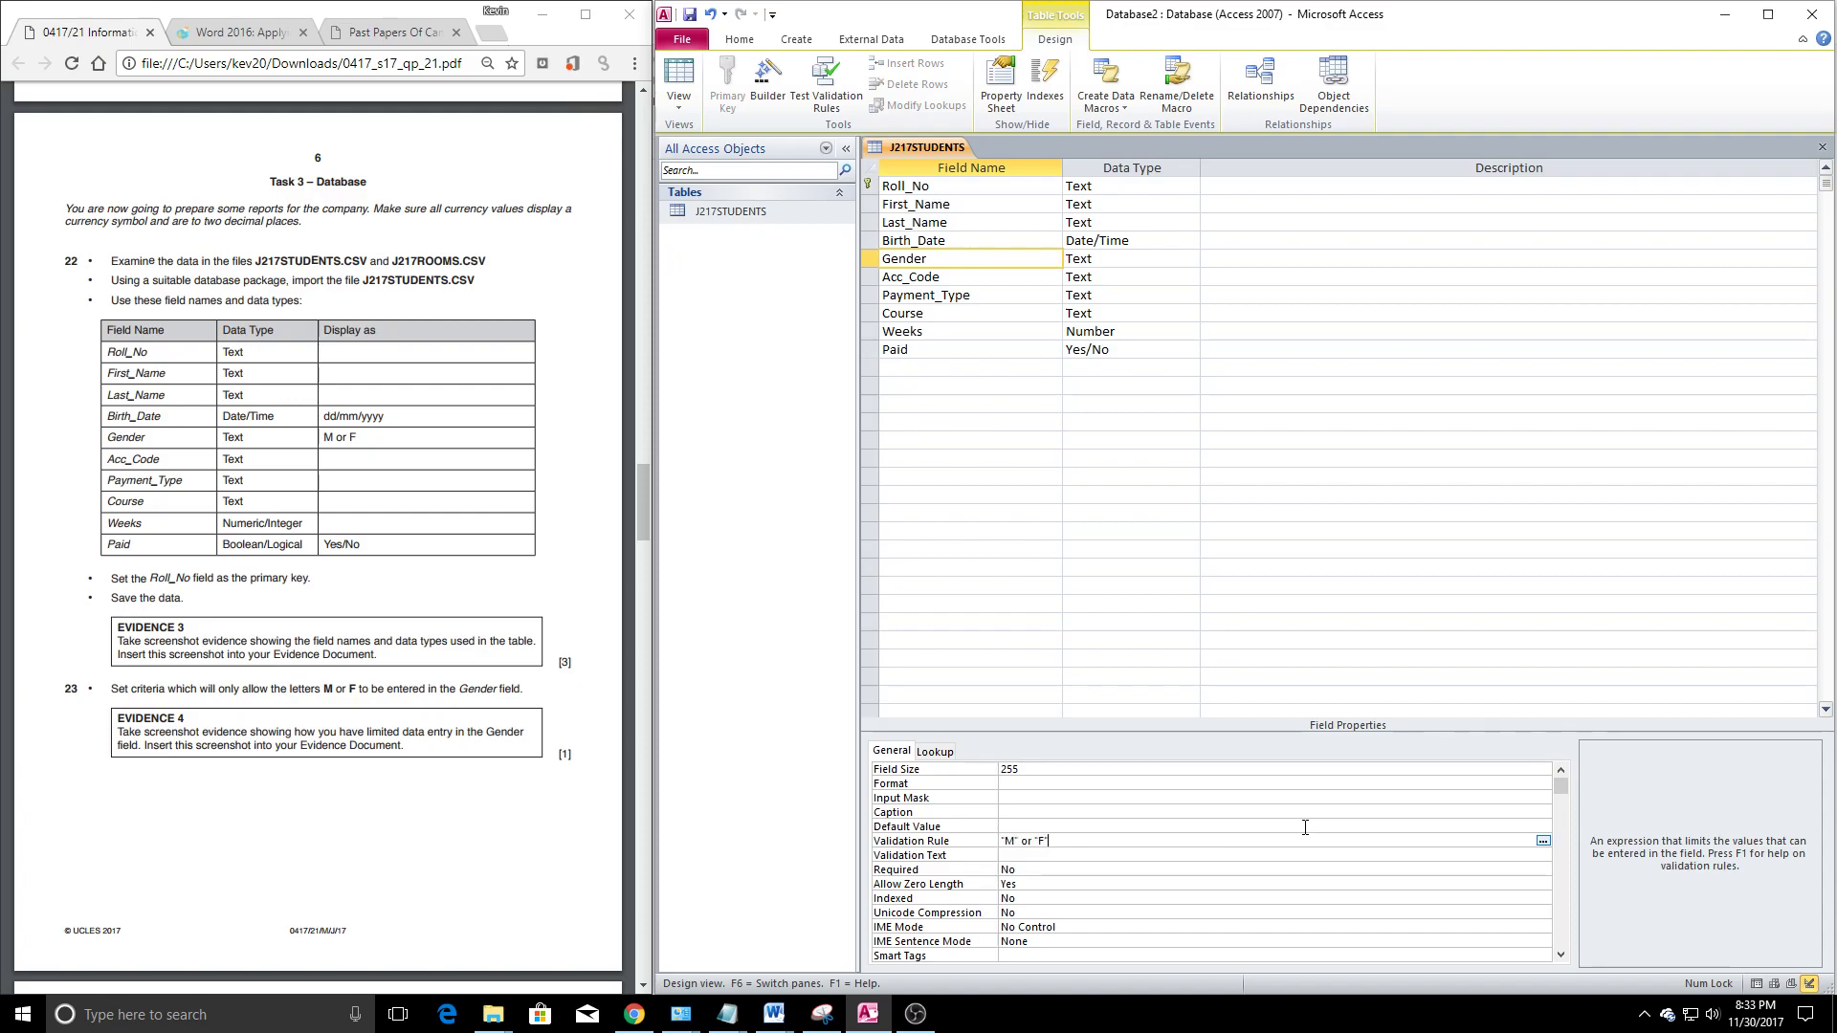
left_click(1047, 859)
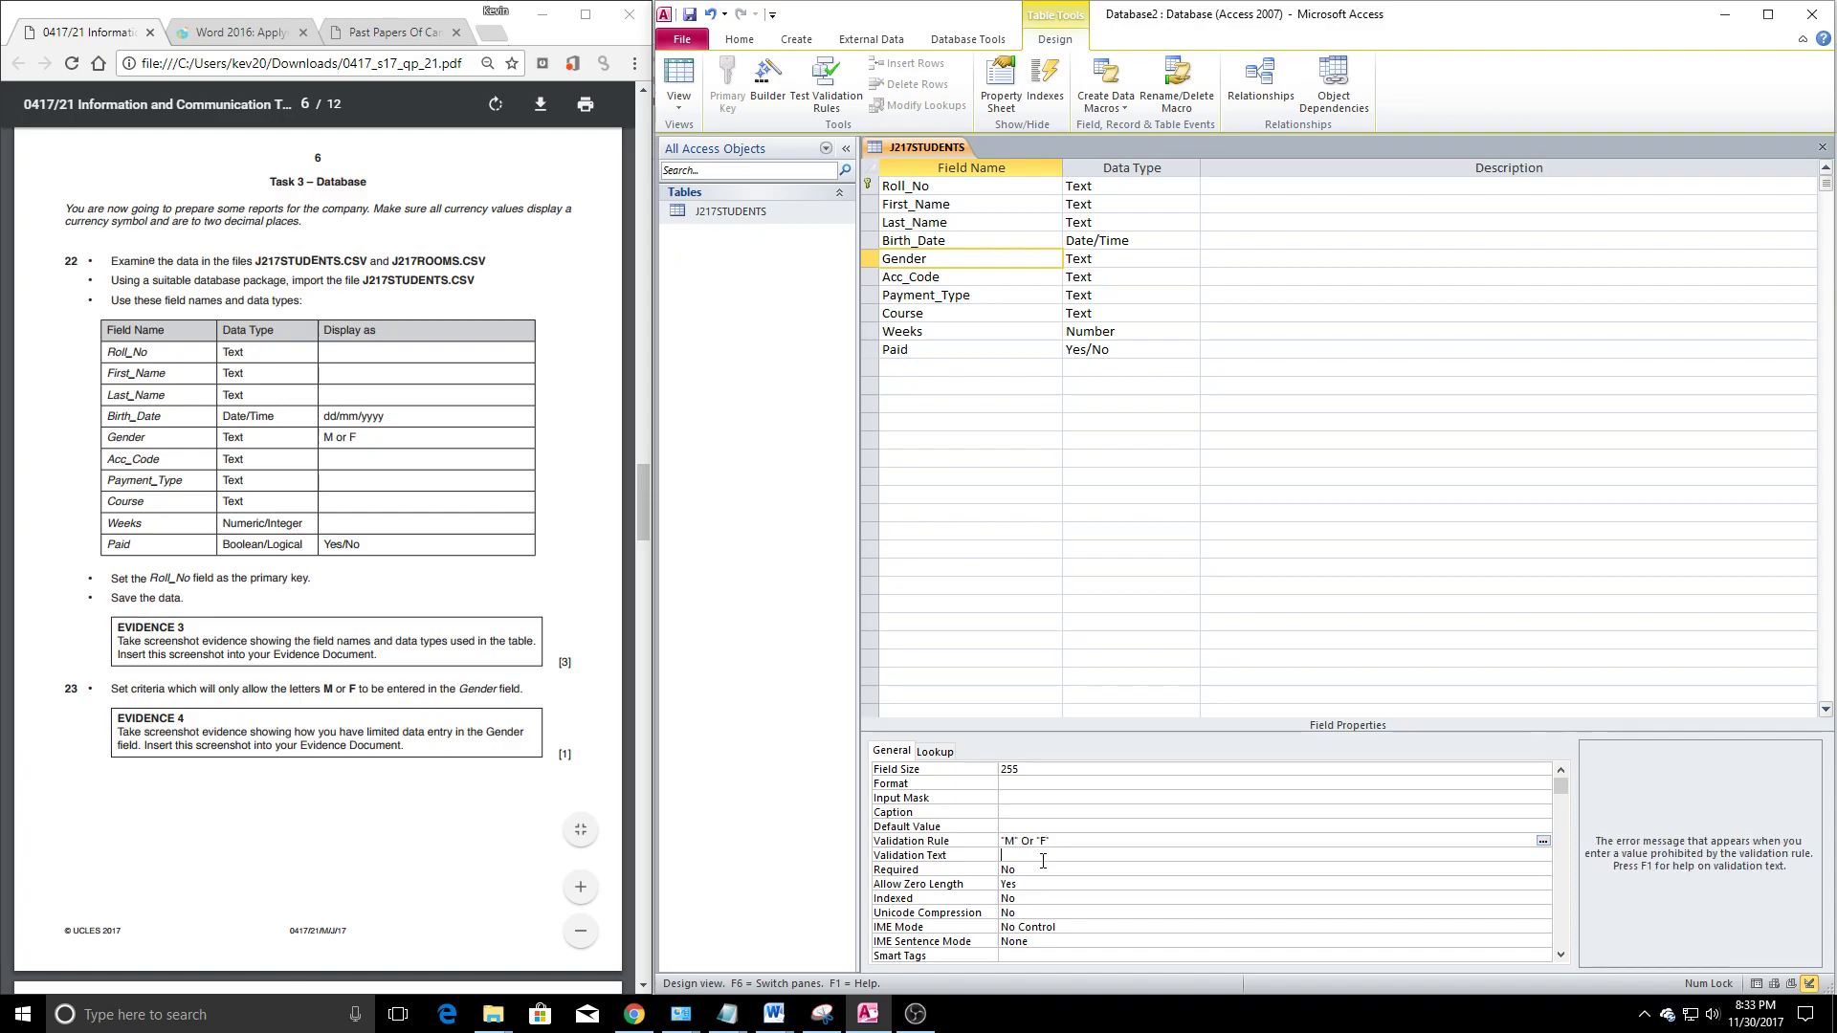
left_click_drag(1064, 842, 1010, 842)
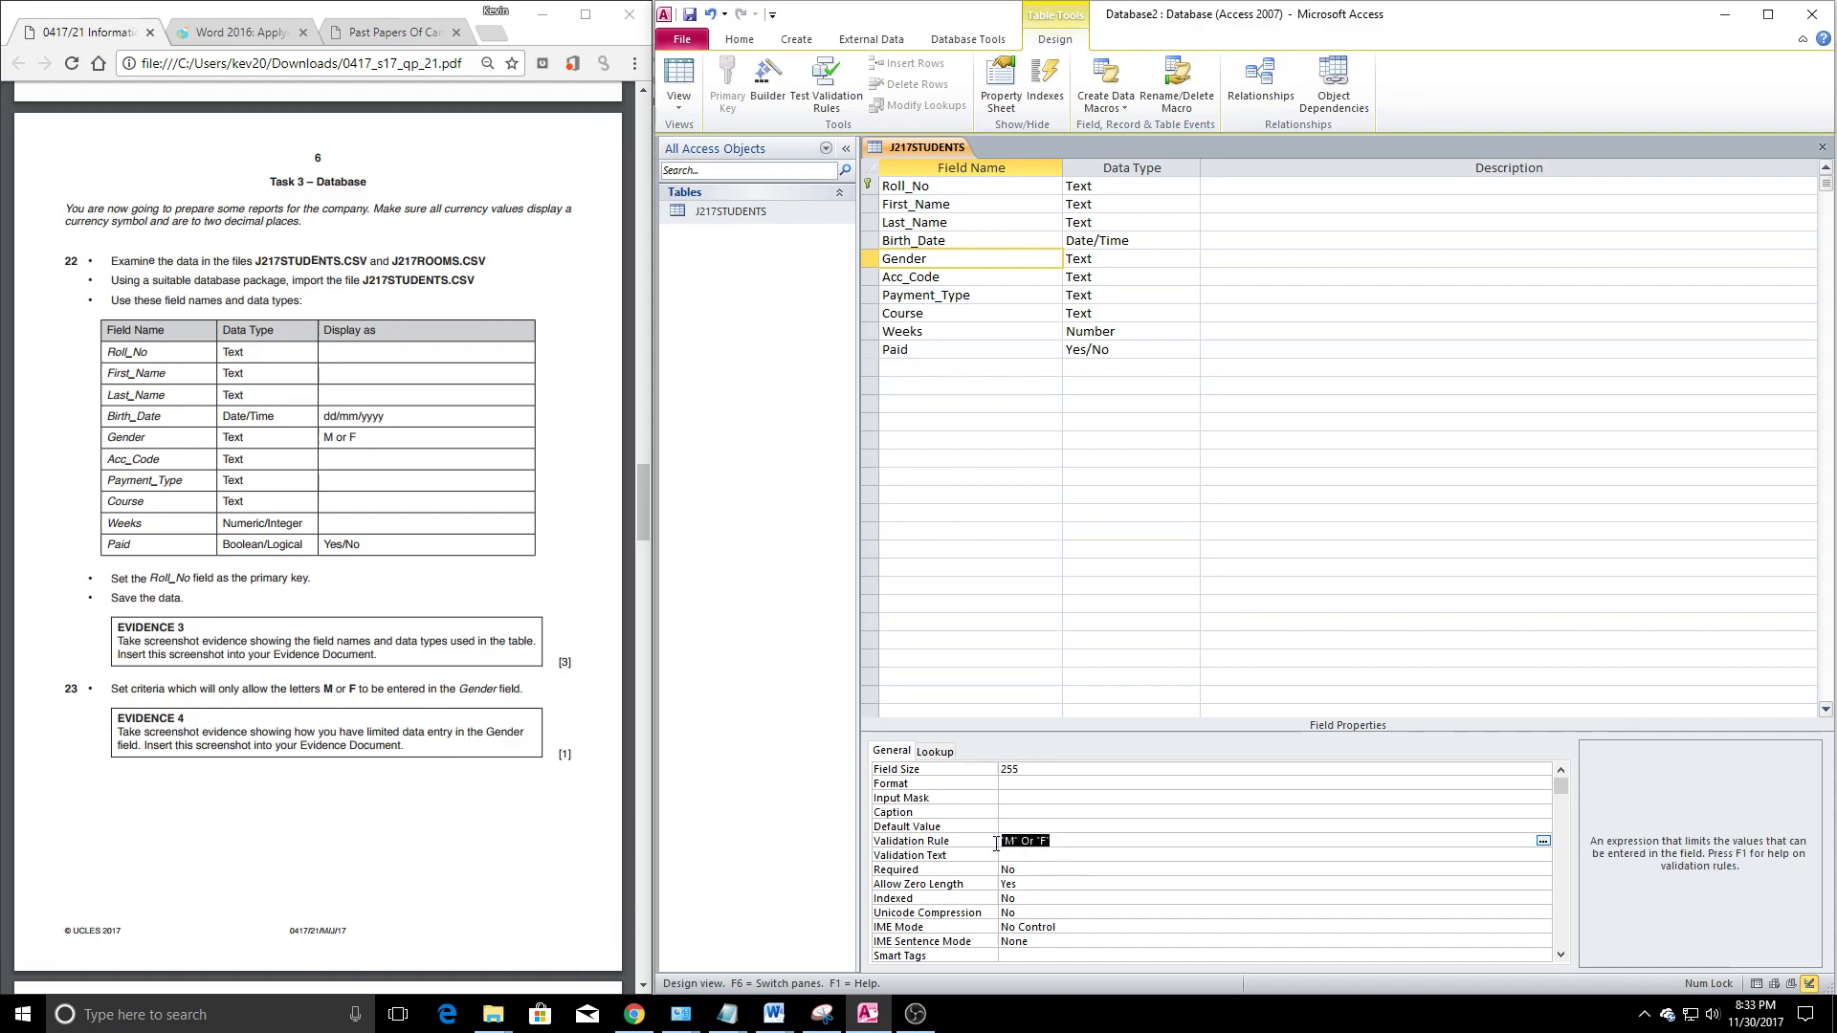
left_click(1048, 854)
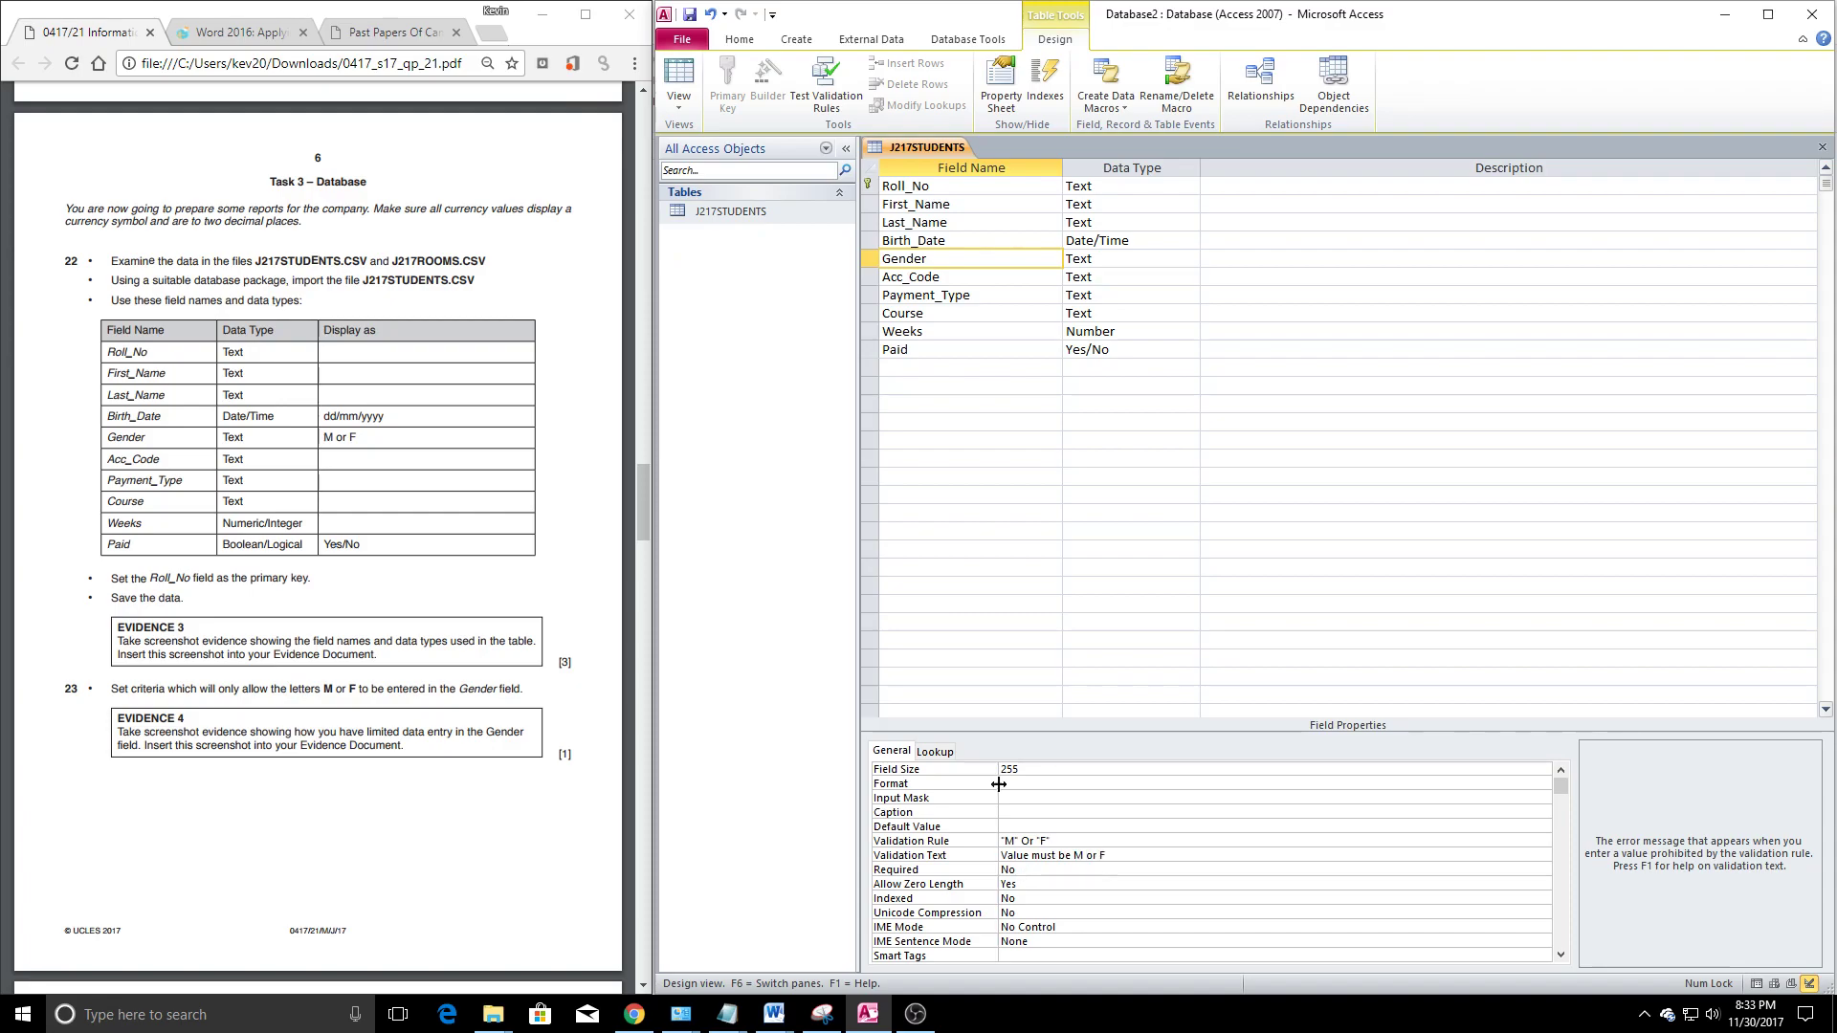
left_click(1282, 813)
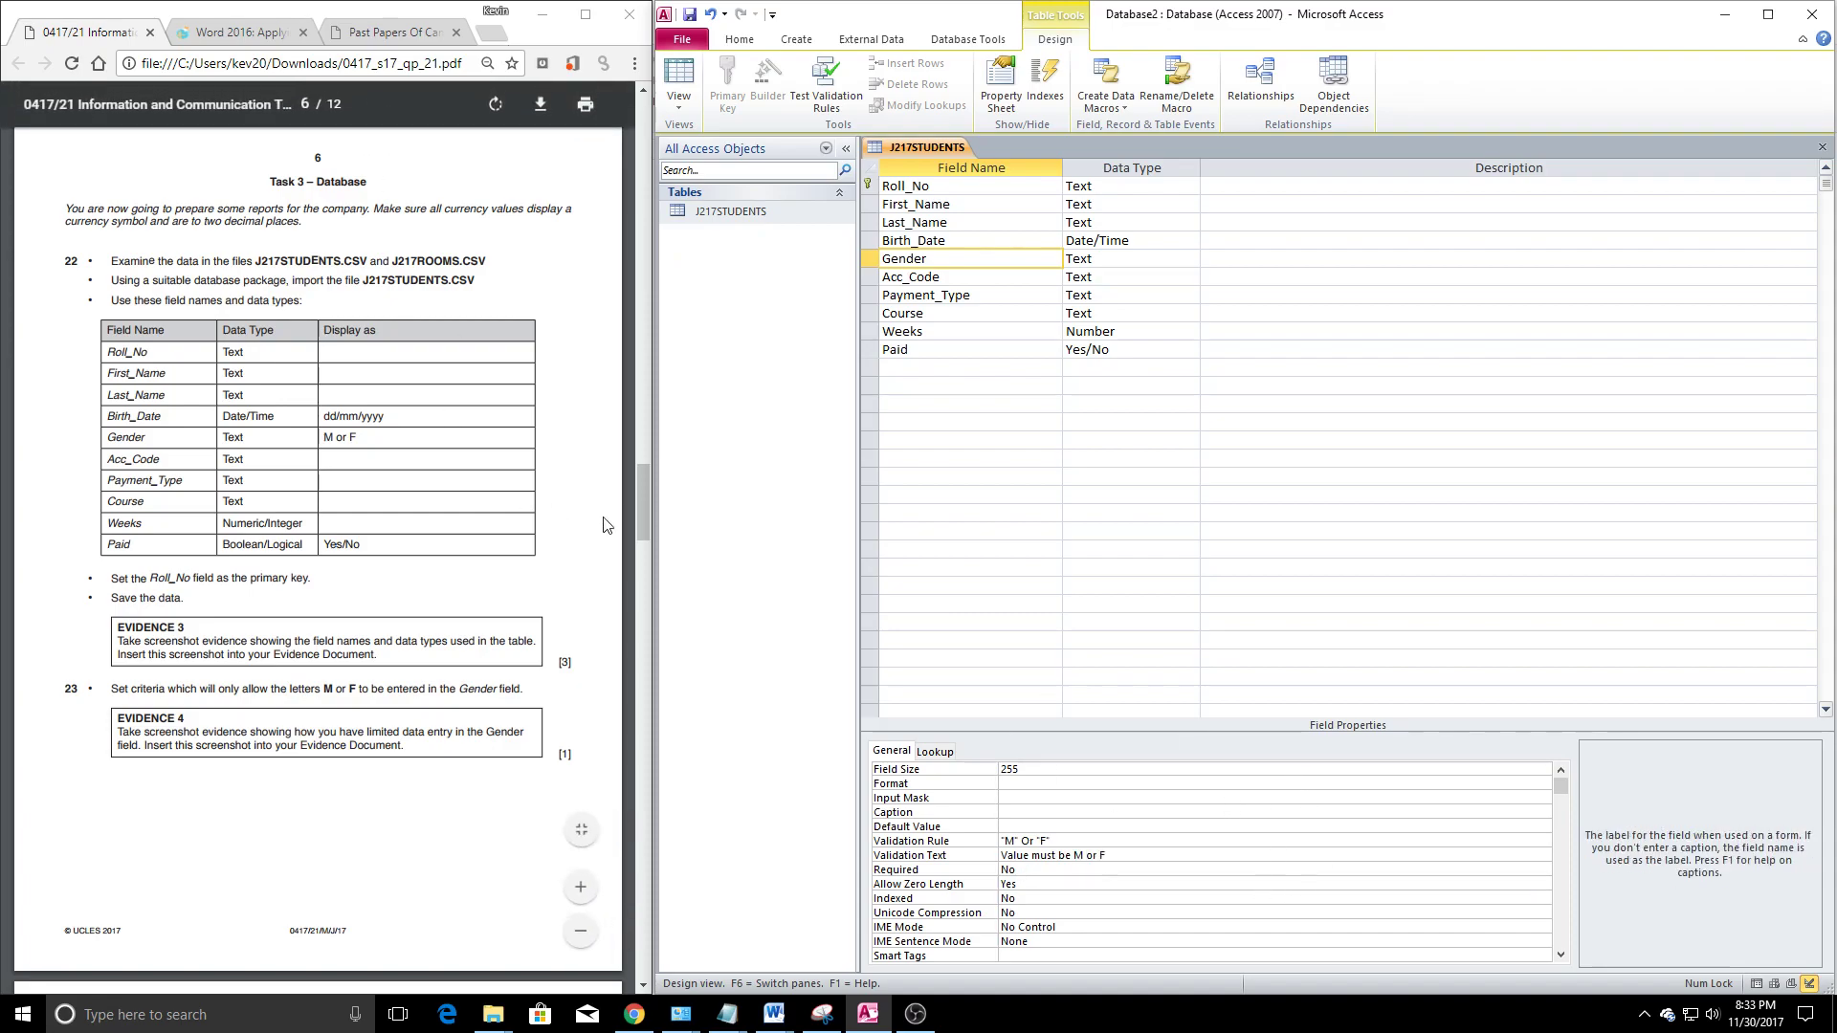
Snip the J217STUDENTS field names and data types and bring up the evidence document
left_click(348, 442)
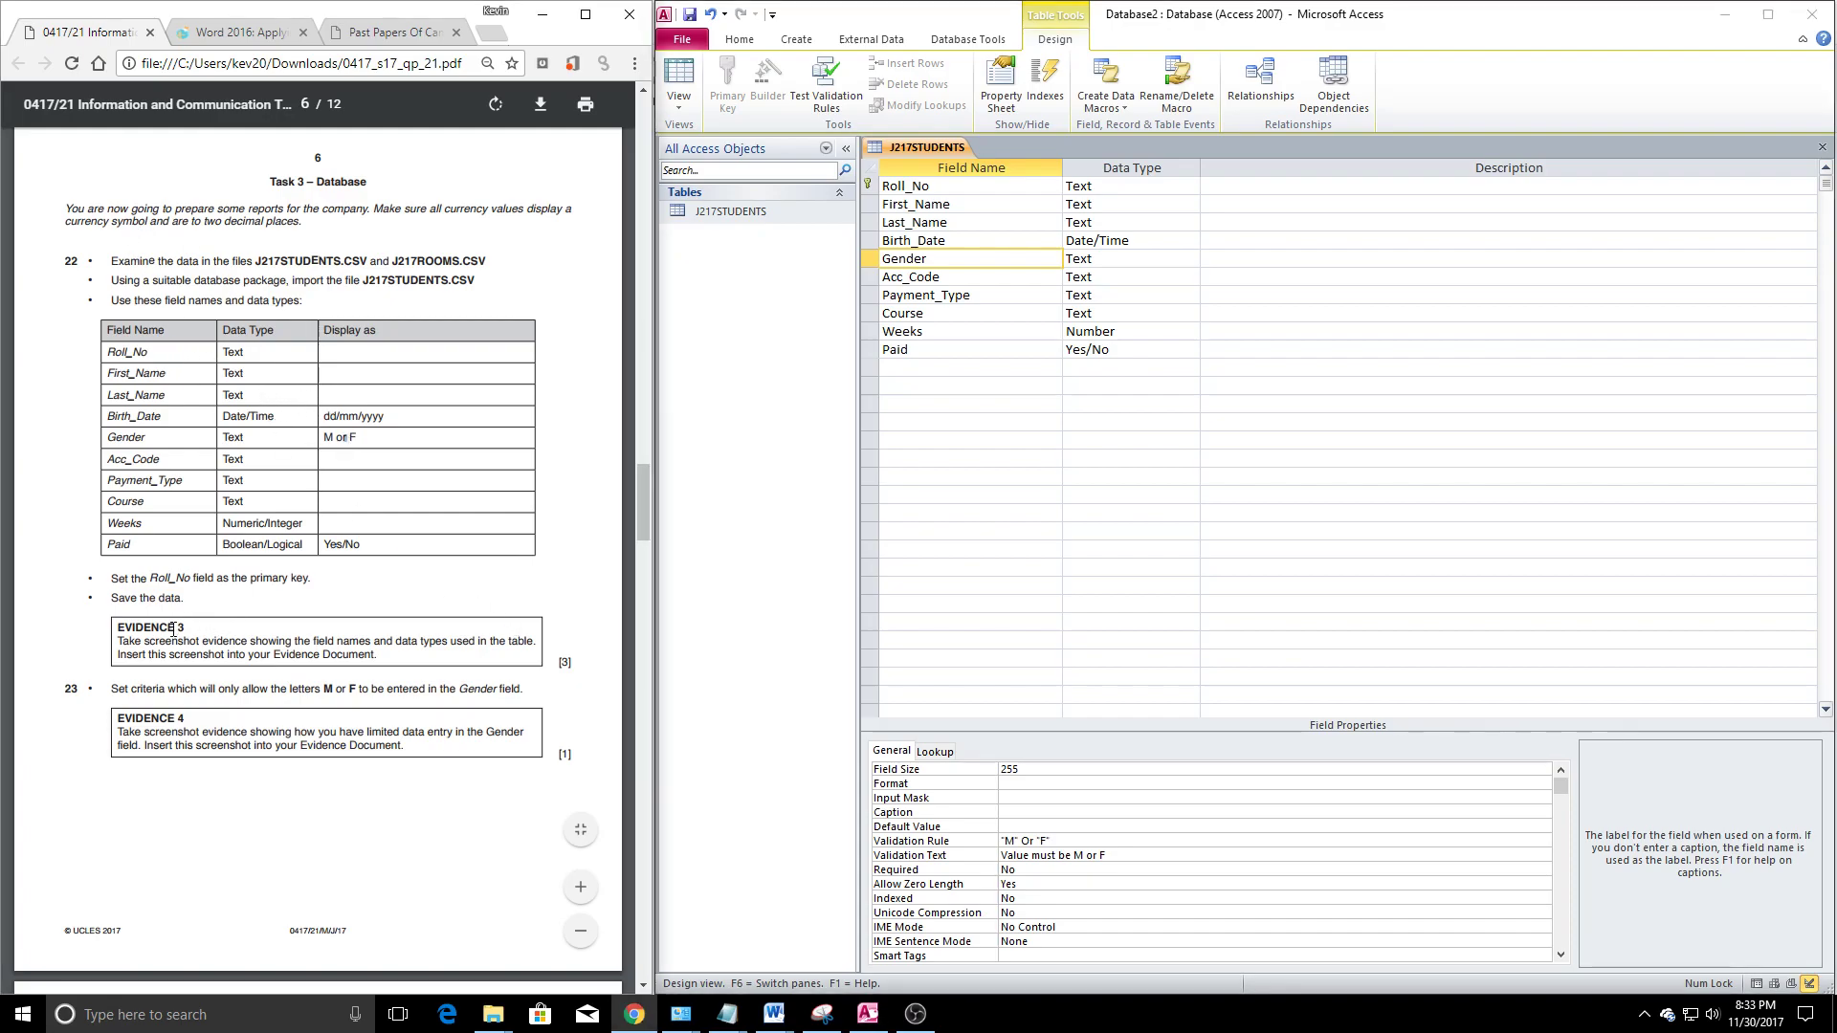
left_click(841, 1015)
left_click(1311, 612)
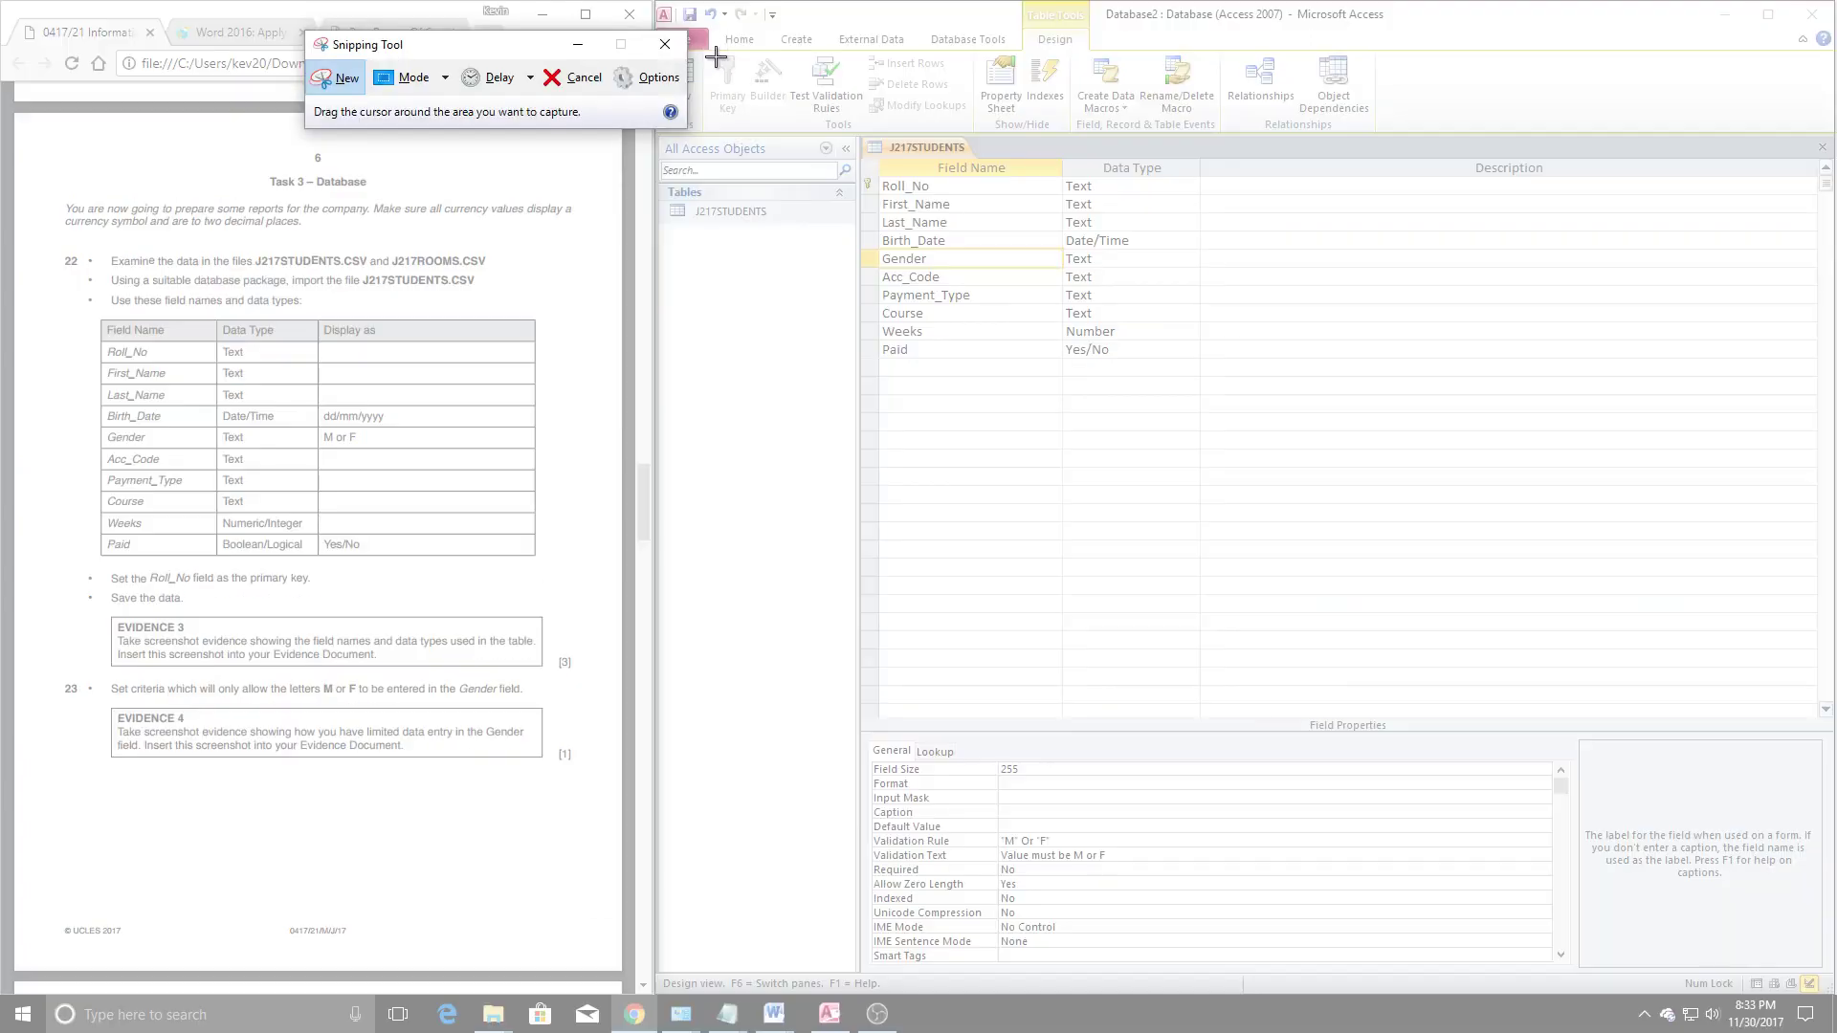
left_click_drag(838, 117, 1229, 412)
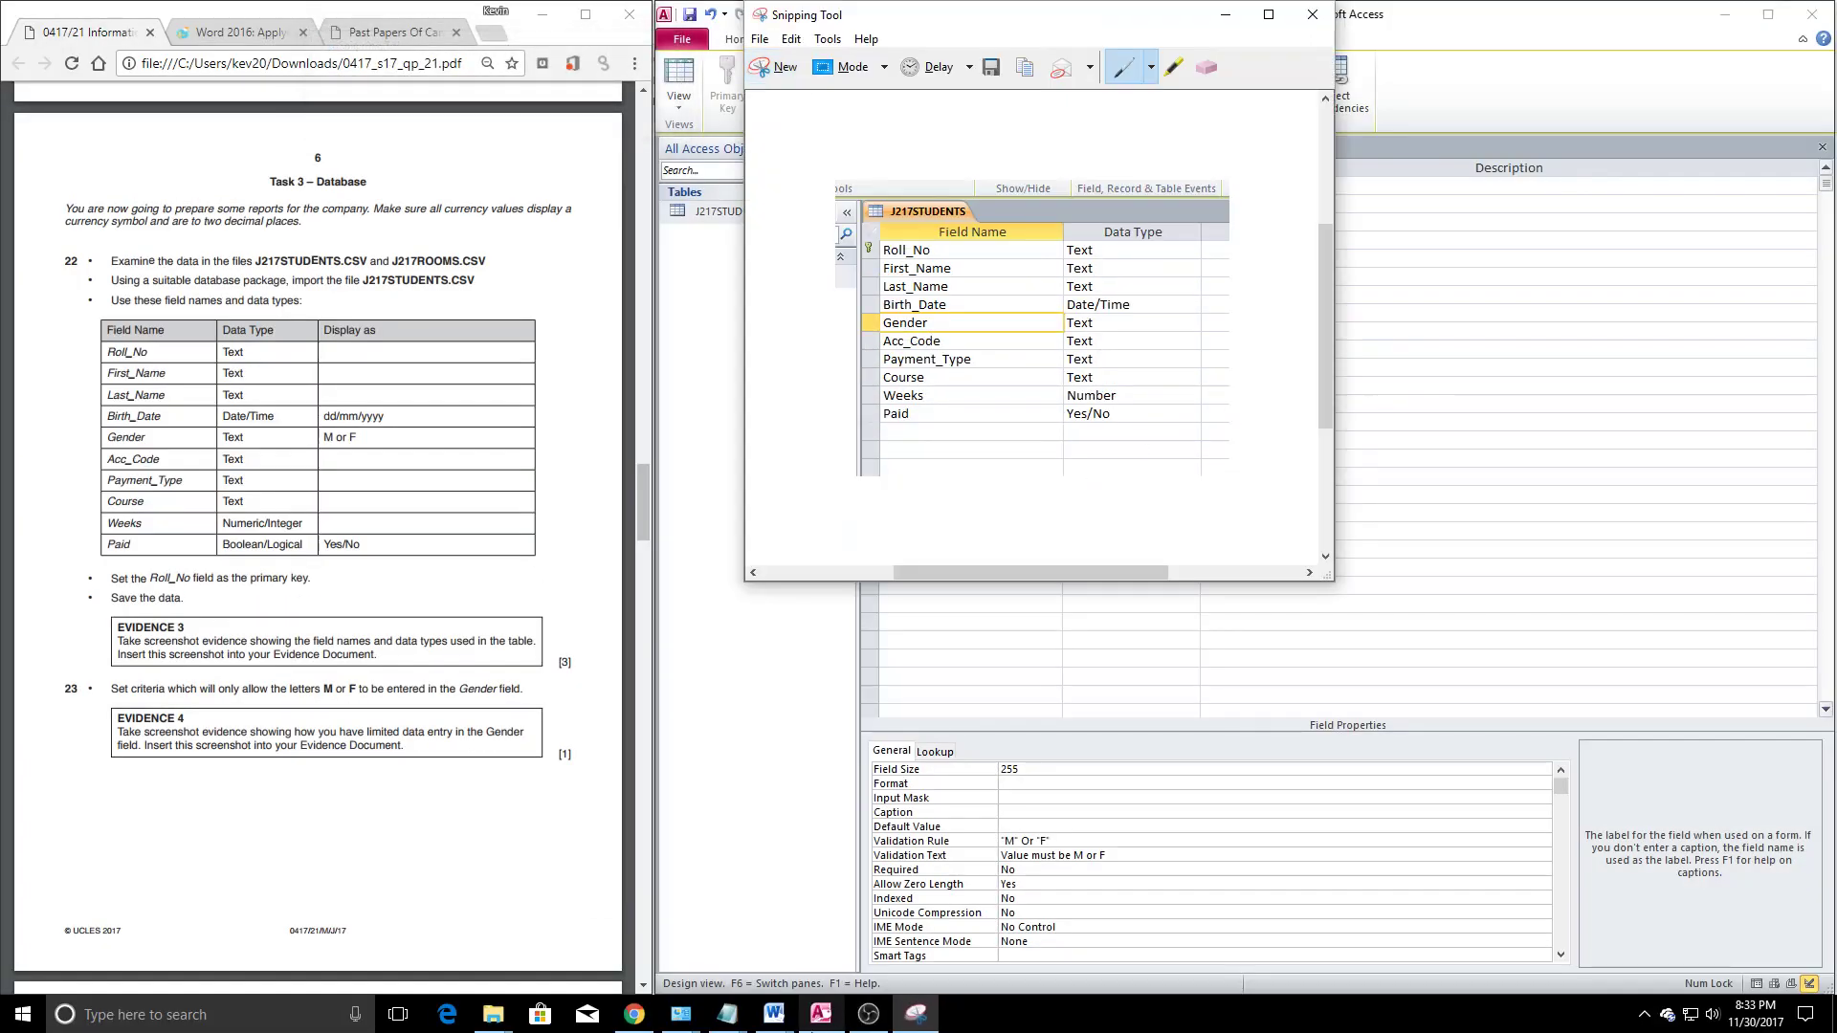
mouse_move(792, 1022)
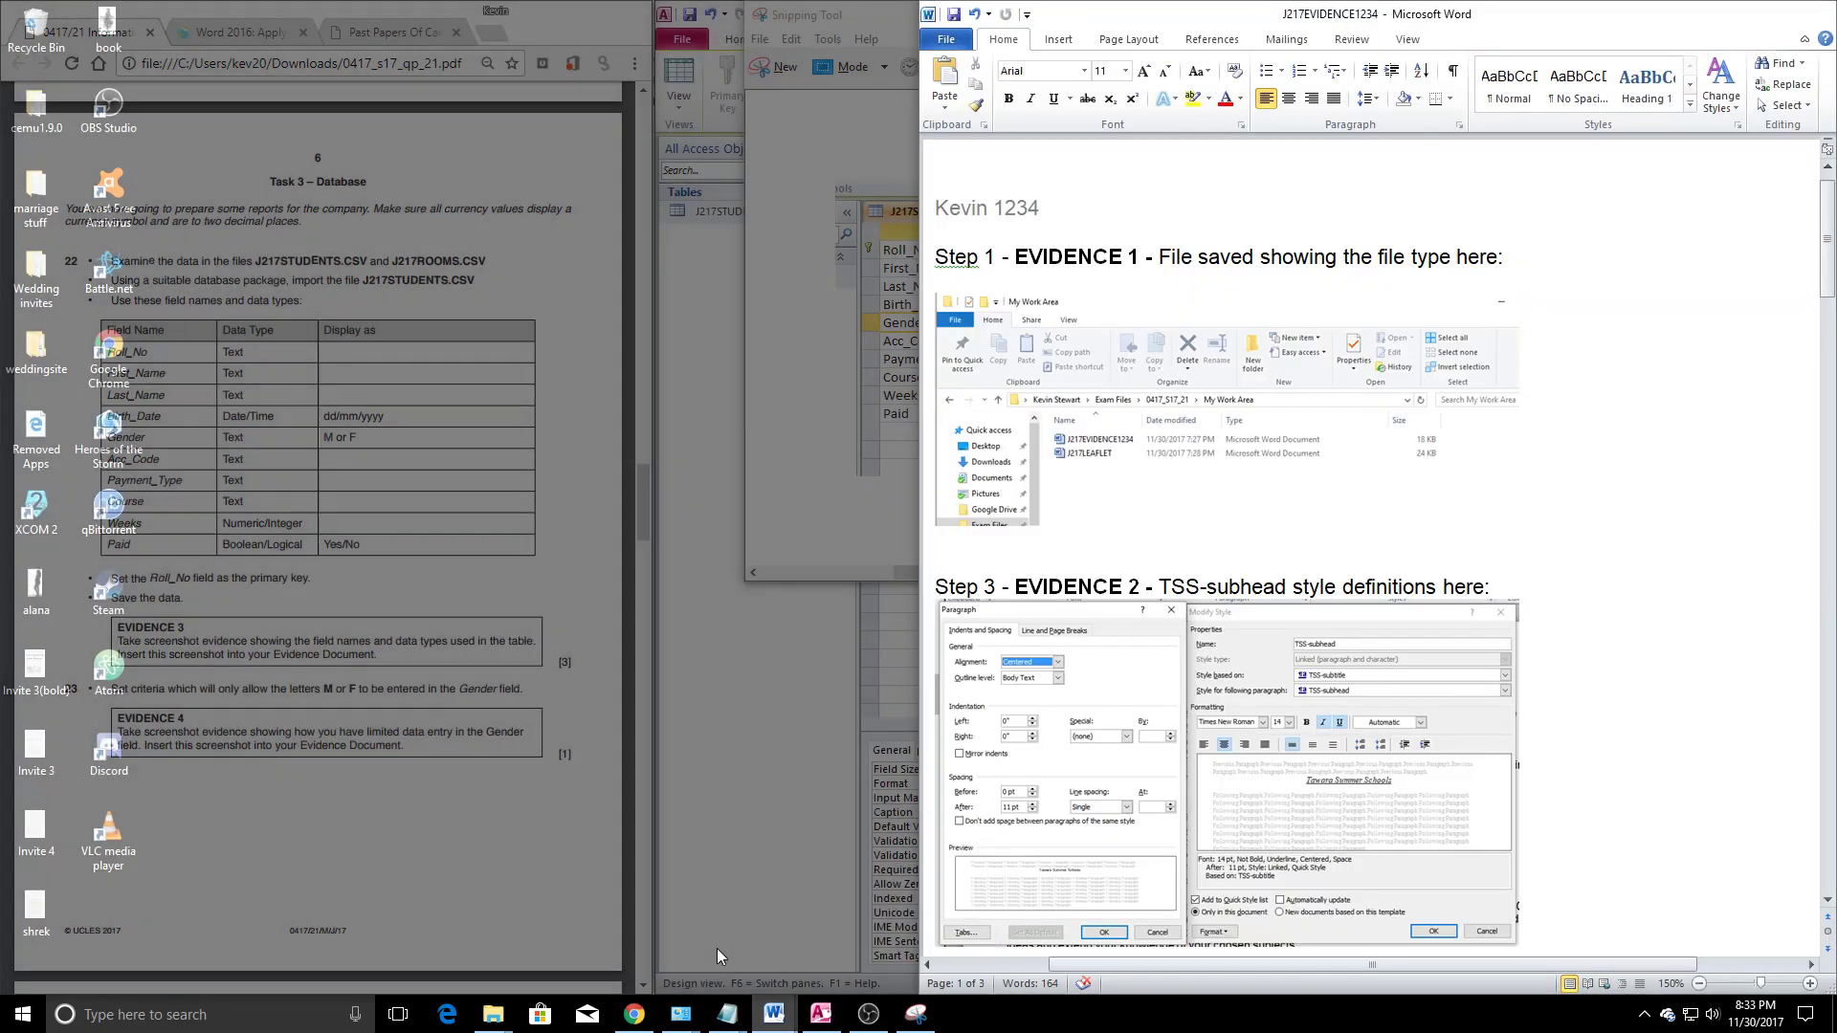
left_click(738, 945)
Delete the old screenshots under Steps 23, 25 and 26 in the evidence document
scroll(1202, 750, "down", 5)
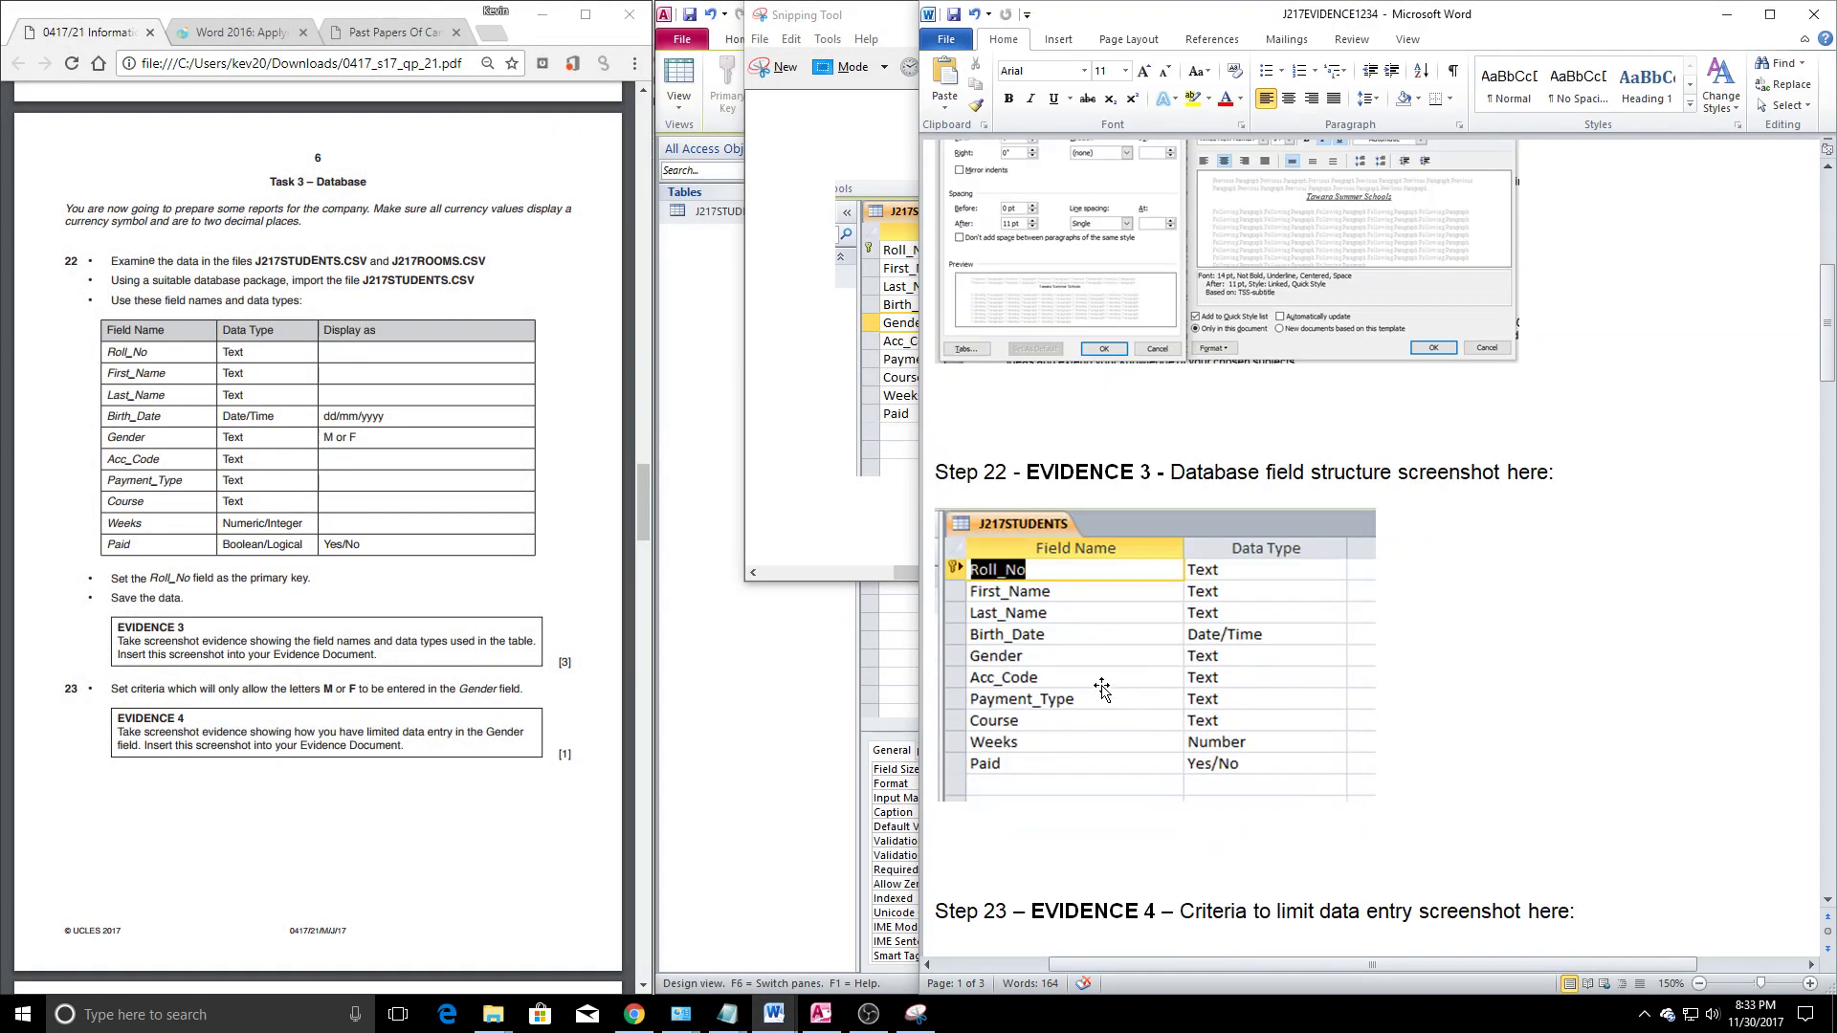
left_click(1100, 680)
scroll(1102, 681, "down", 10)
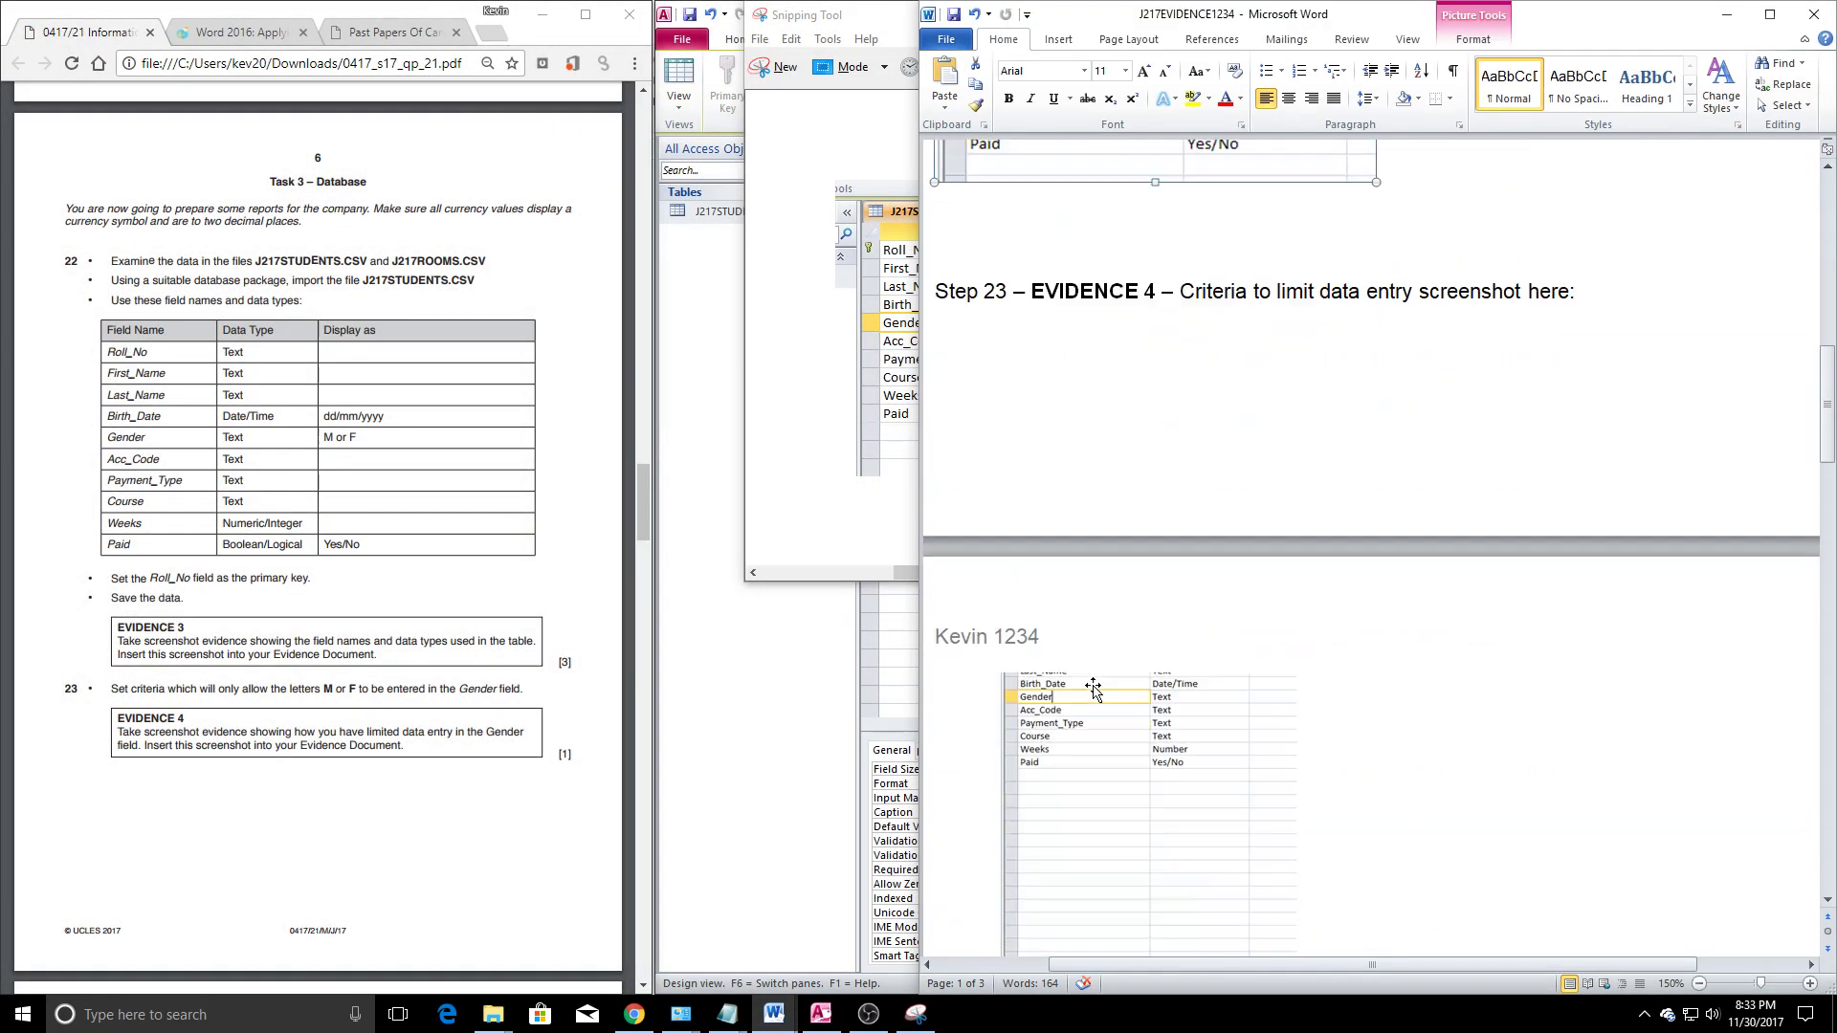
left_click(1103, 671)
key("Delete")
scroll(1110, 681, "down", 3)
left_click(1128, 540)
key("Delete")
scroll(1119, 553, "down", 1)
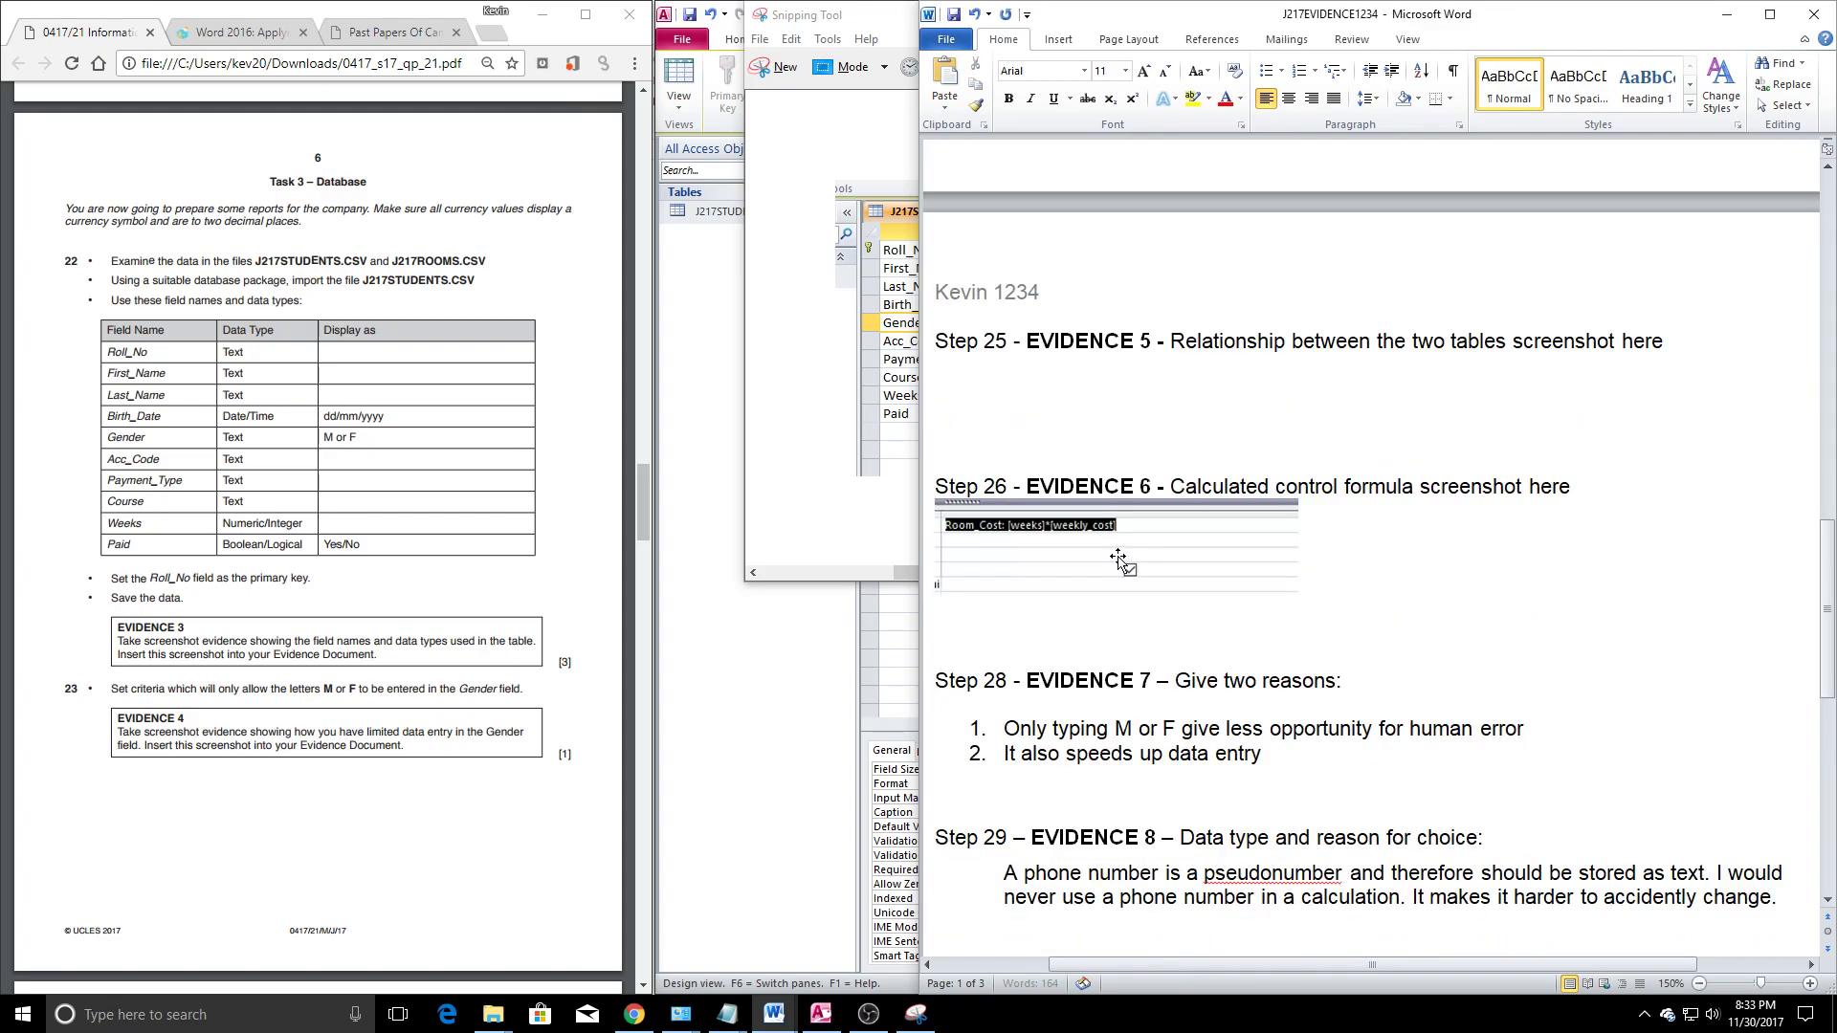
left_click(1117, 557)
key("Delete")
Delete the Step 28 reasons, the Step 29 phone-number paragraph and the stray full stop
left_click_drag(979, 640, 1265, 681)
key("Delete")
left_click_drag(1000, 752, 1775, 777)
key("Delete")
scroll(1058, 755, "down", 2)
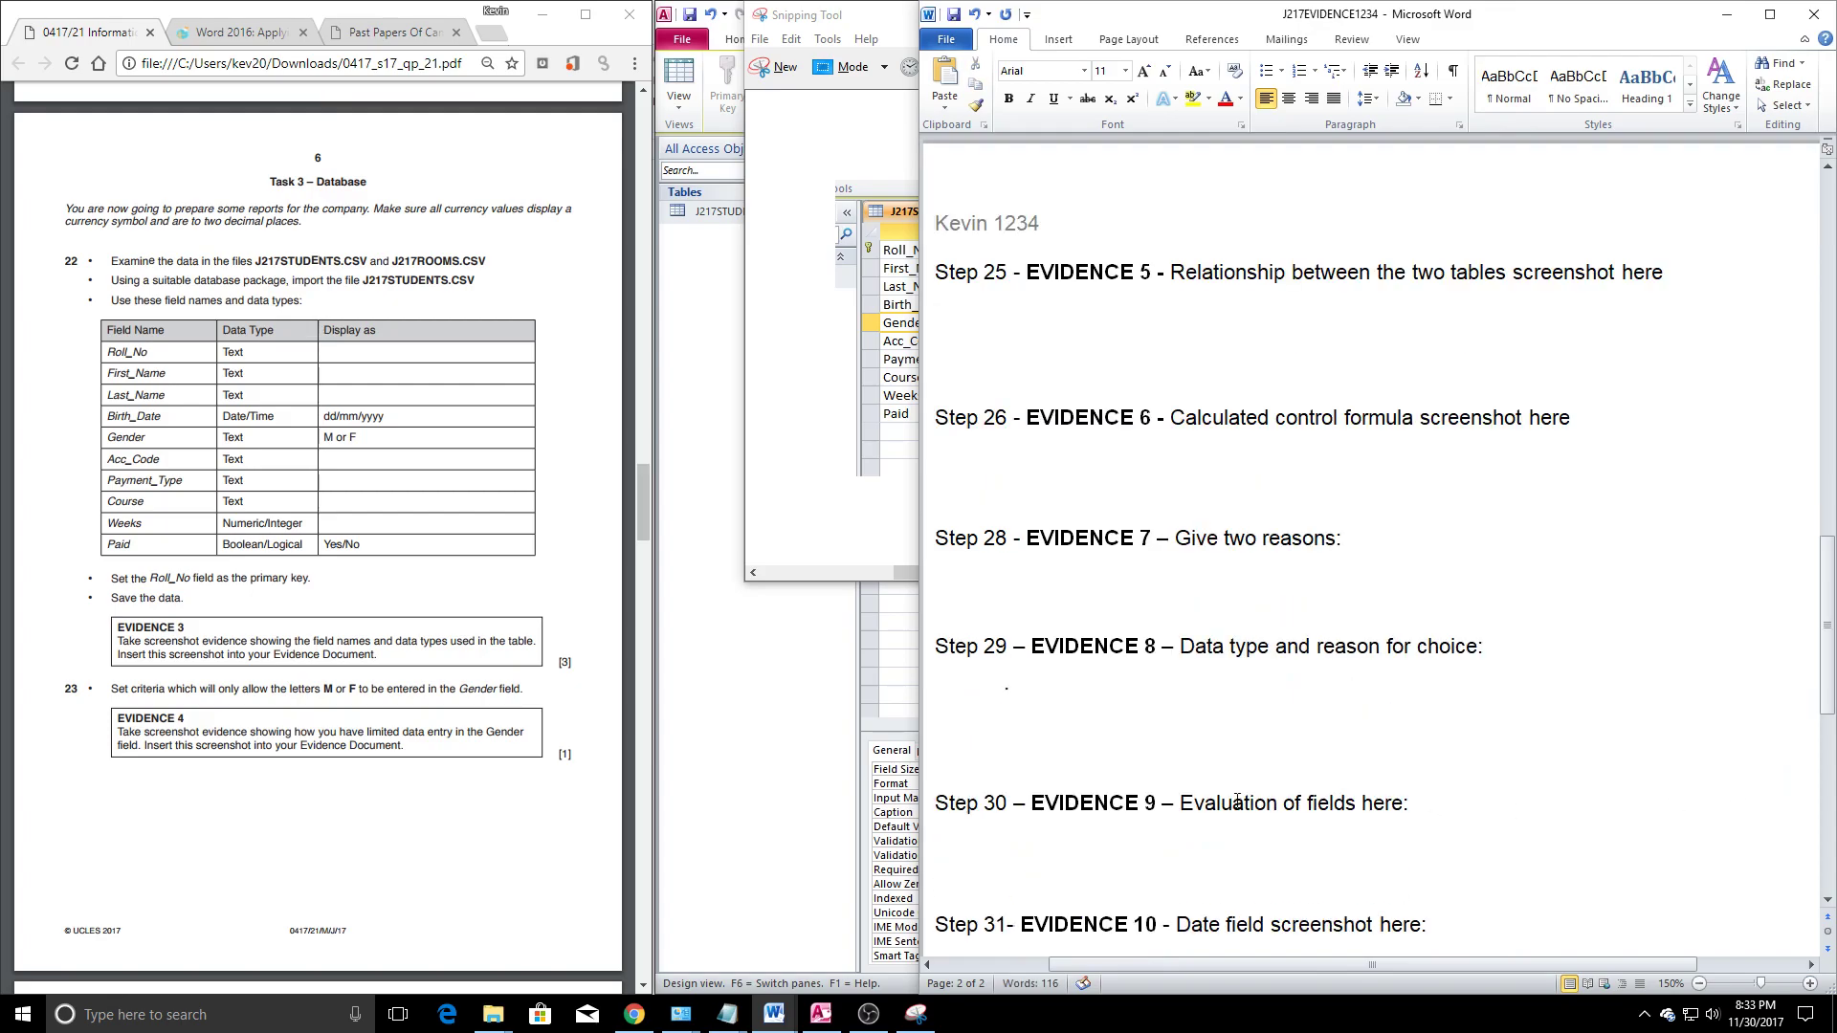
key("BackSpace")
key("BackSpace")
key("Delete")
key("Delete")
Add an empty line below the Step 23 heading
scroll(1142, 644, "up", 10)
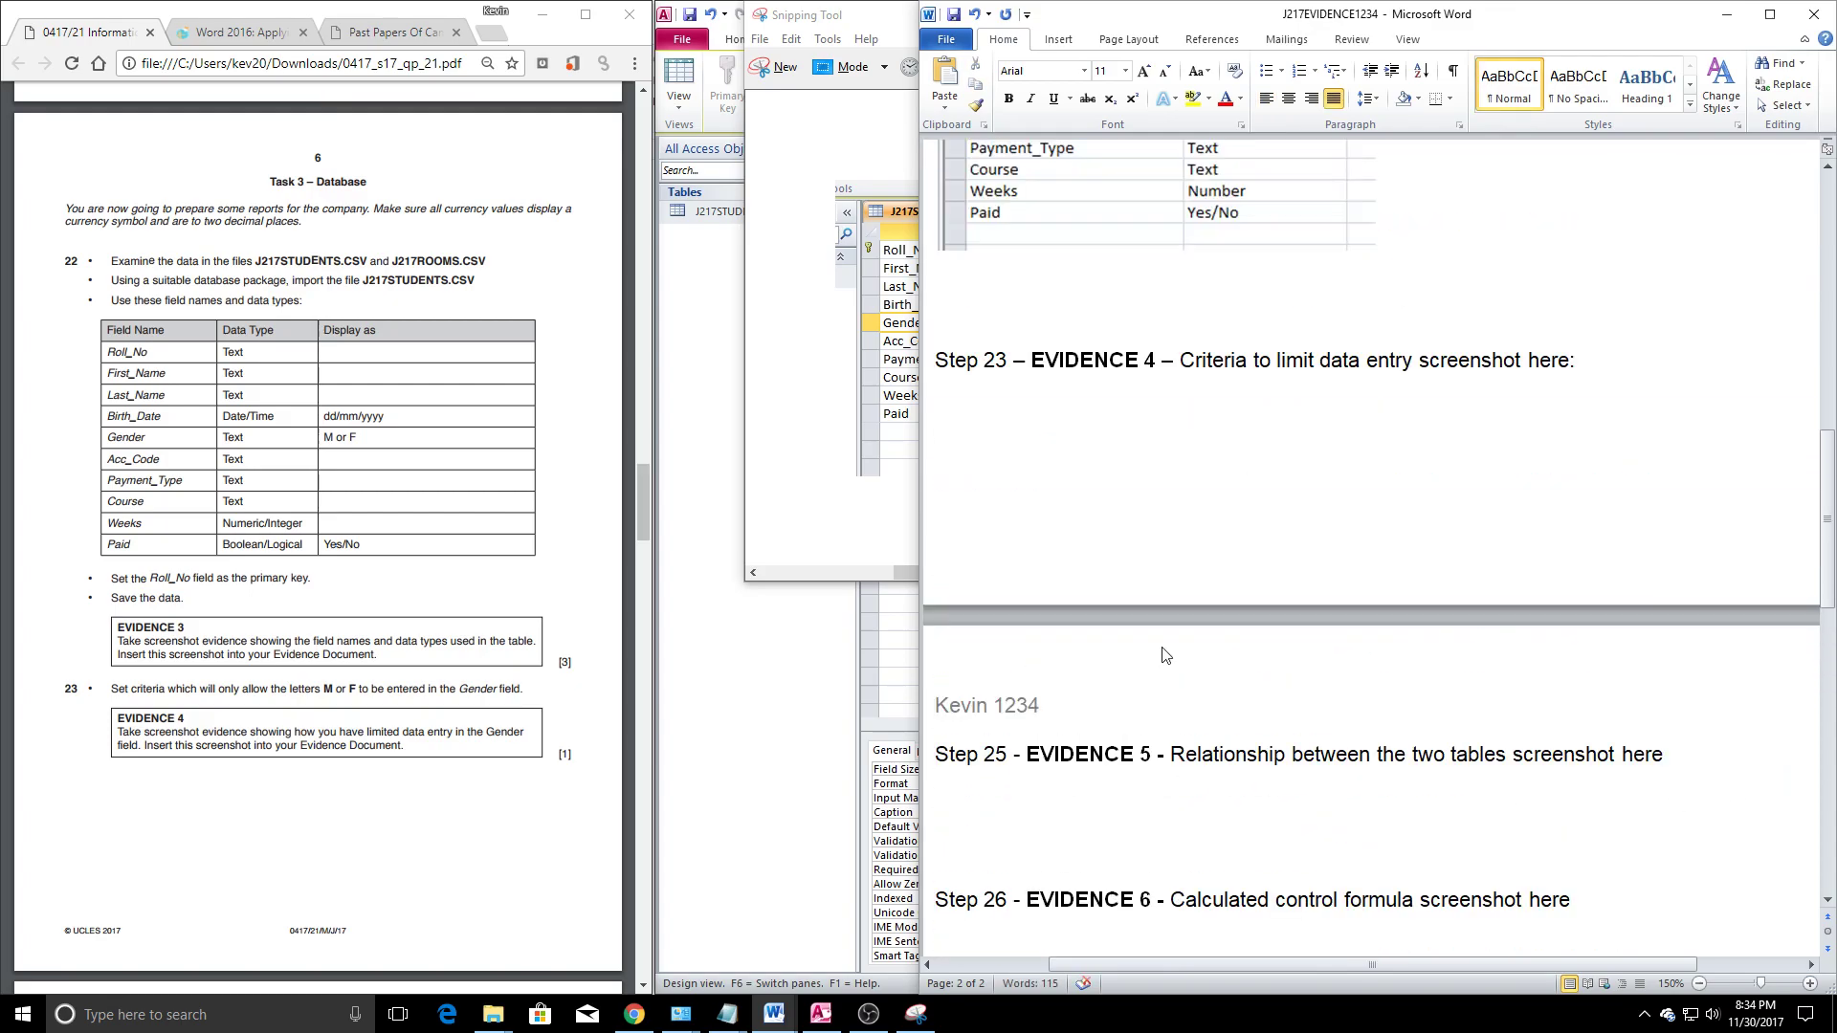
left_click(1125, 660)
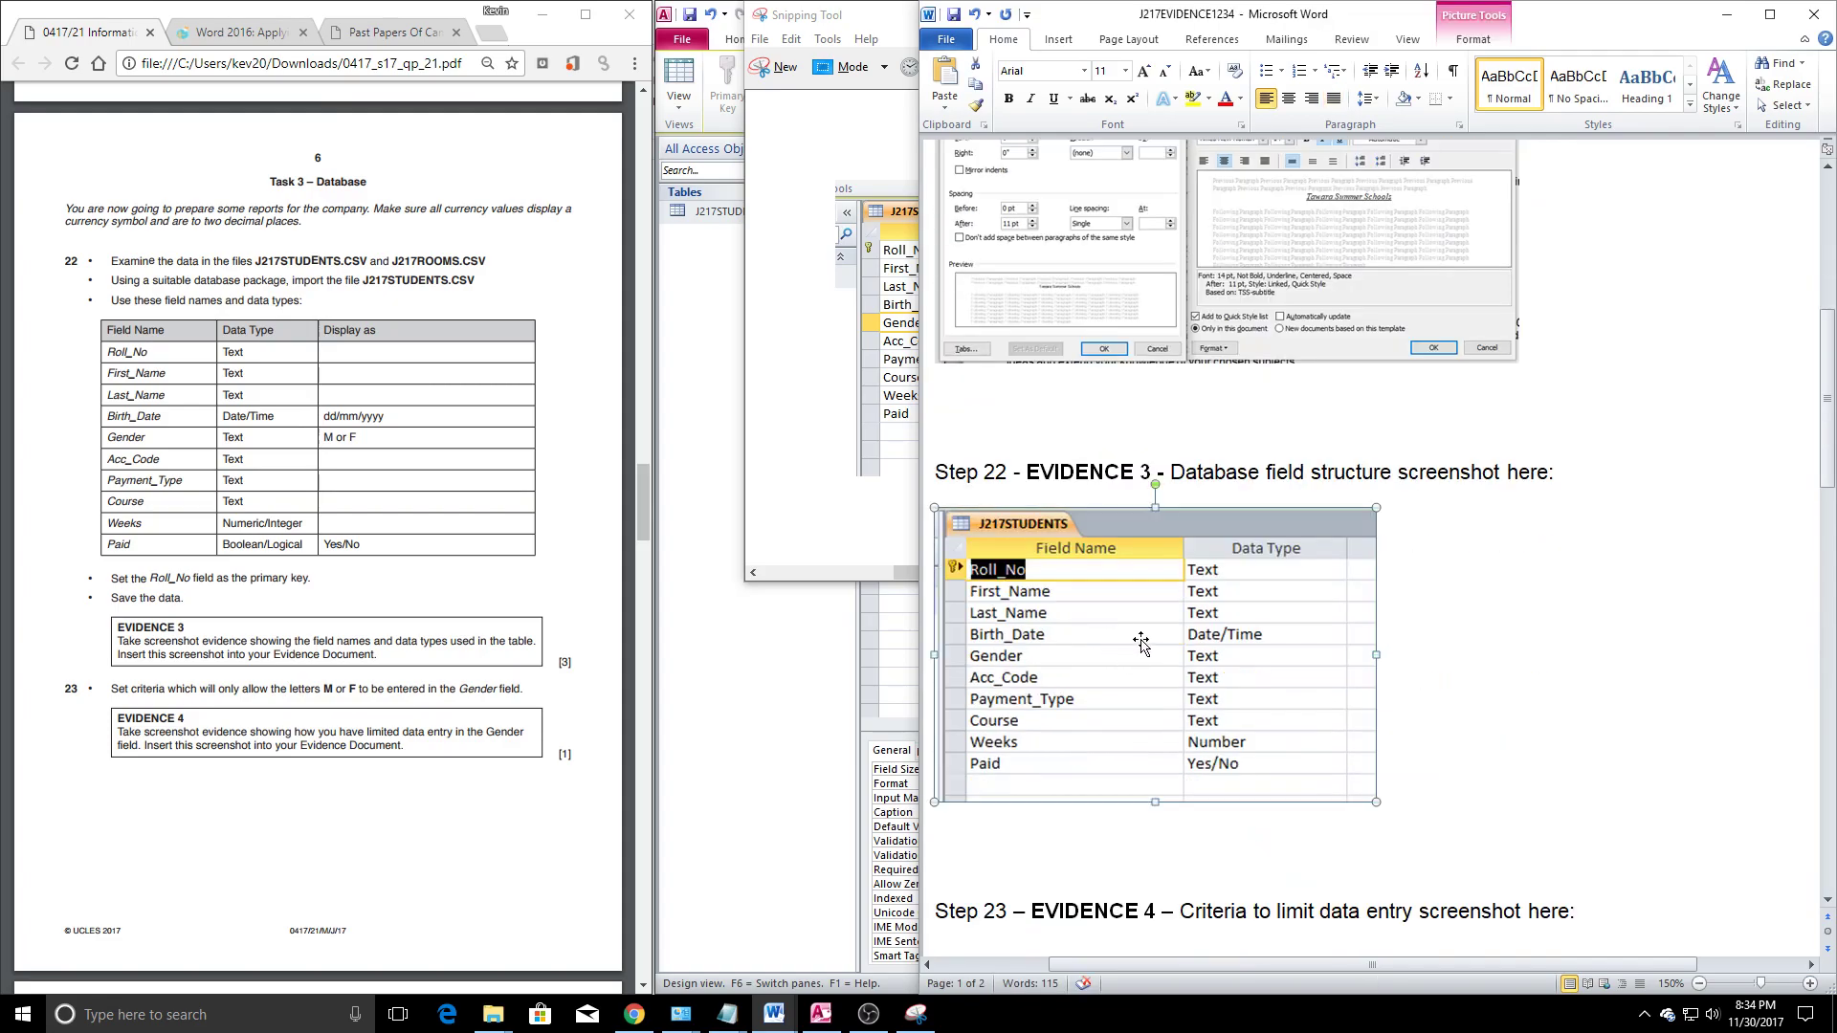
scroll(1435, 804, "down", 3)
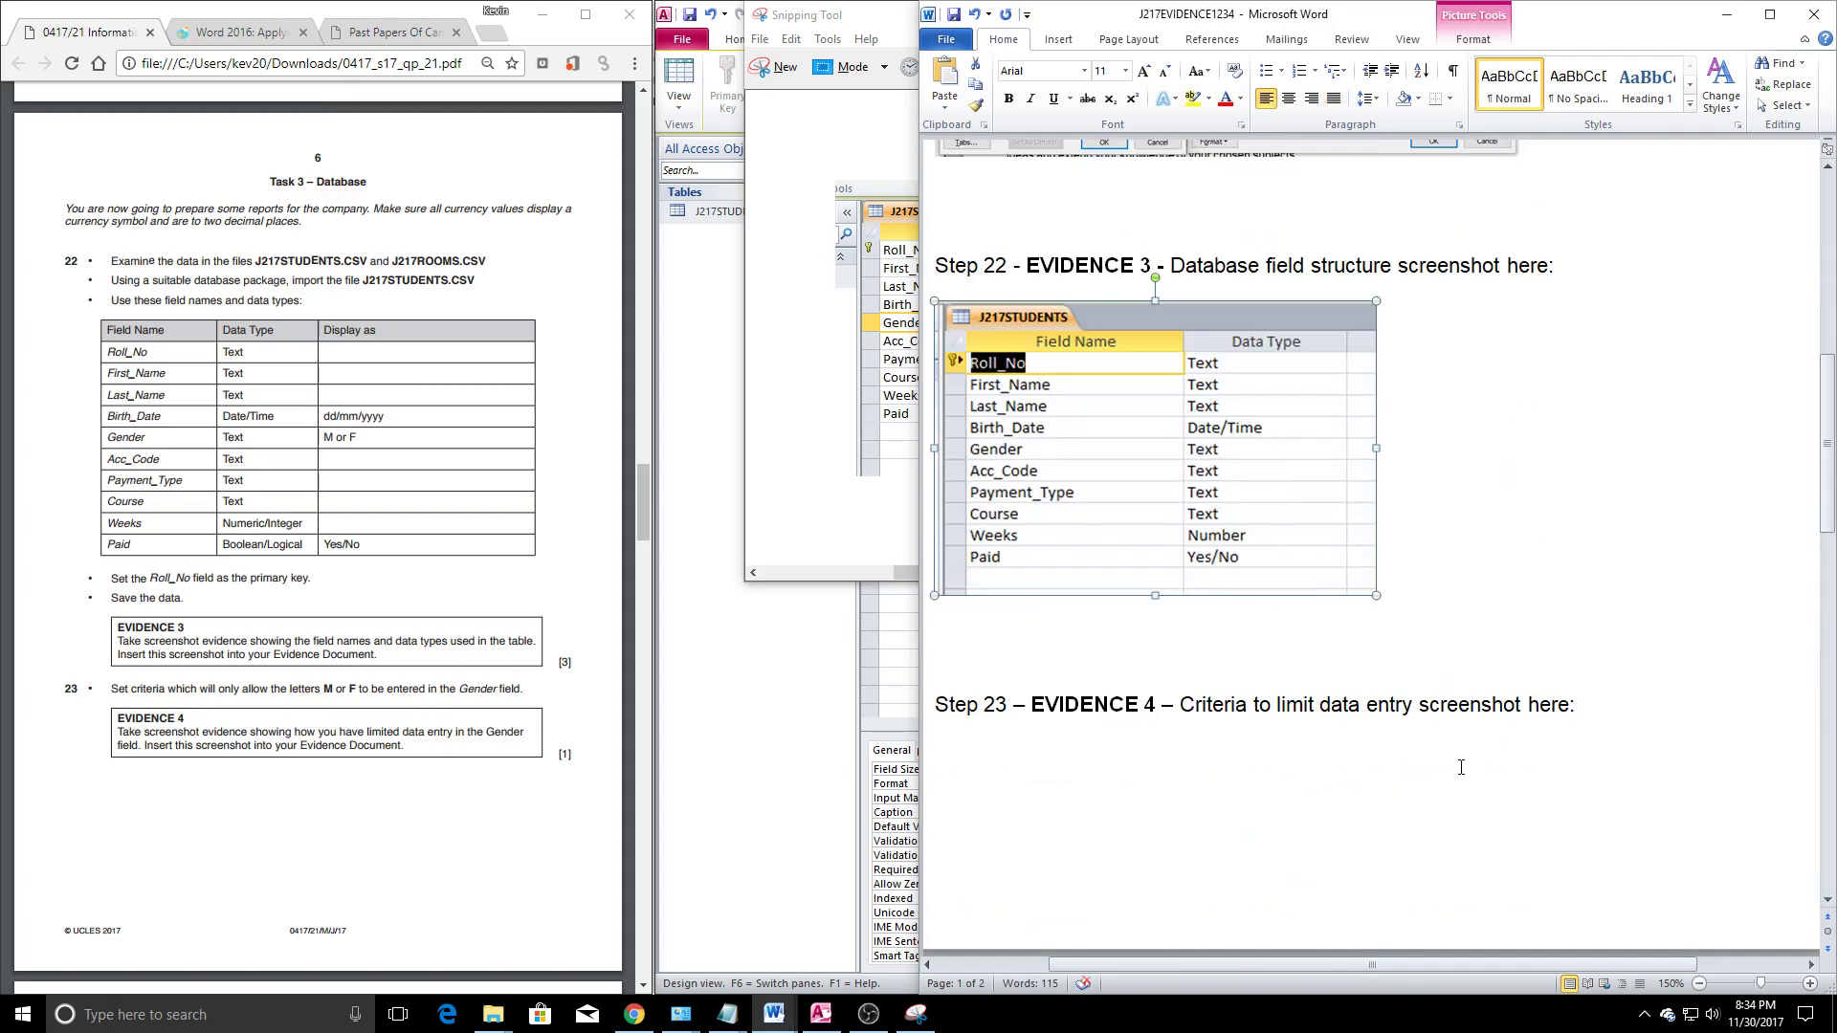
left_click(1621, 719)
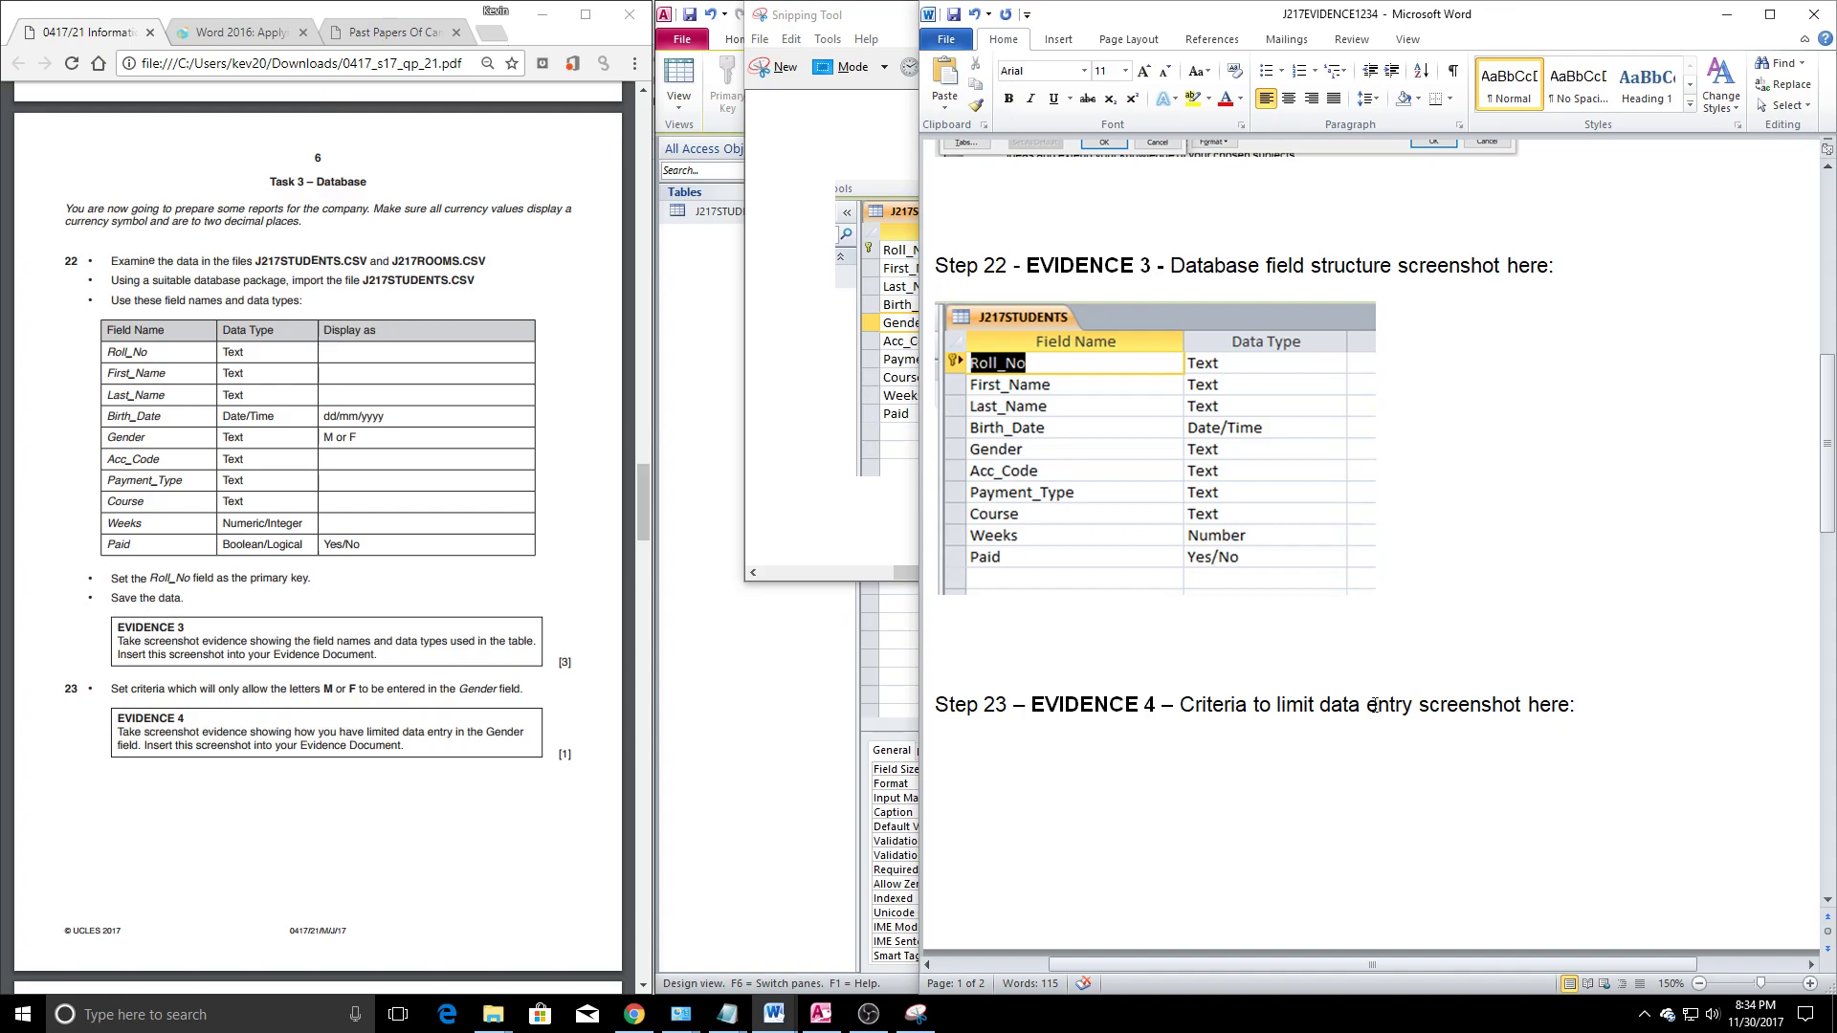
key("Return")
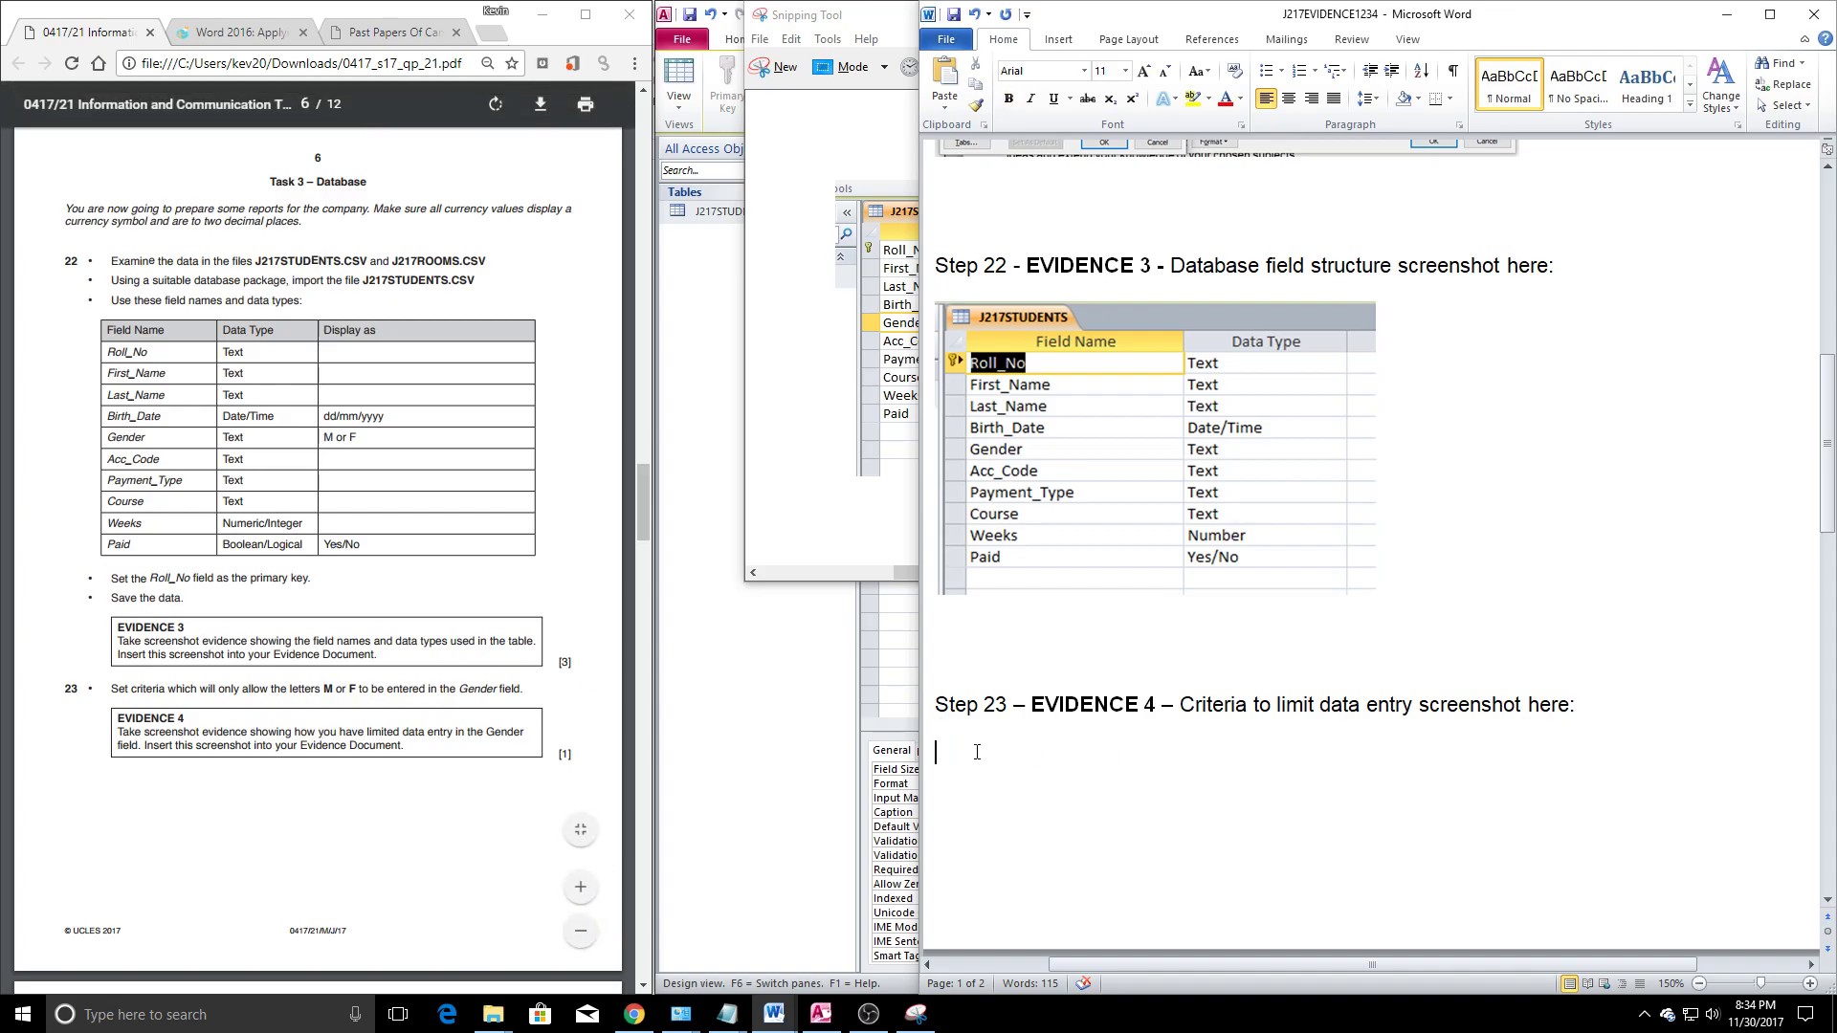
Snip the Access field list together with Gender's validation properties
left_click(829, 515)
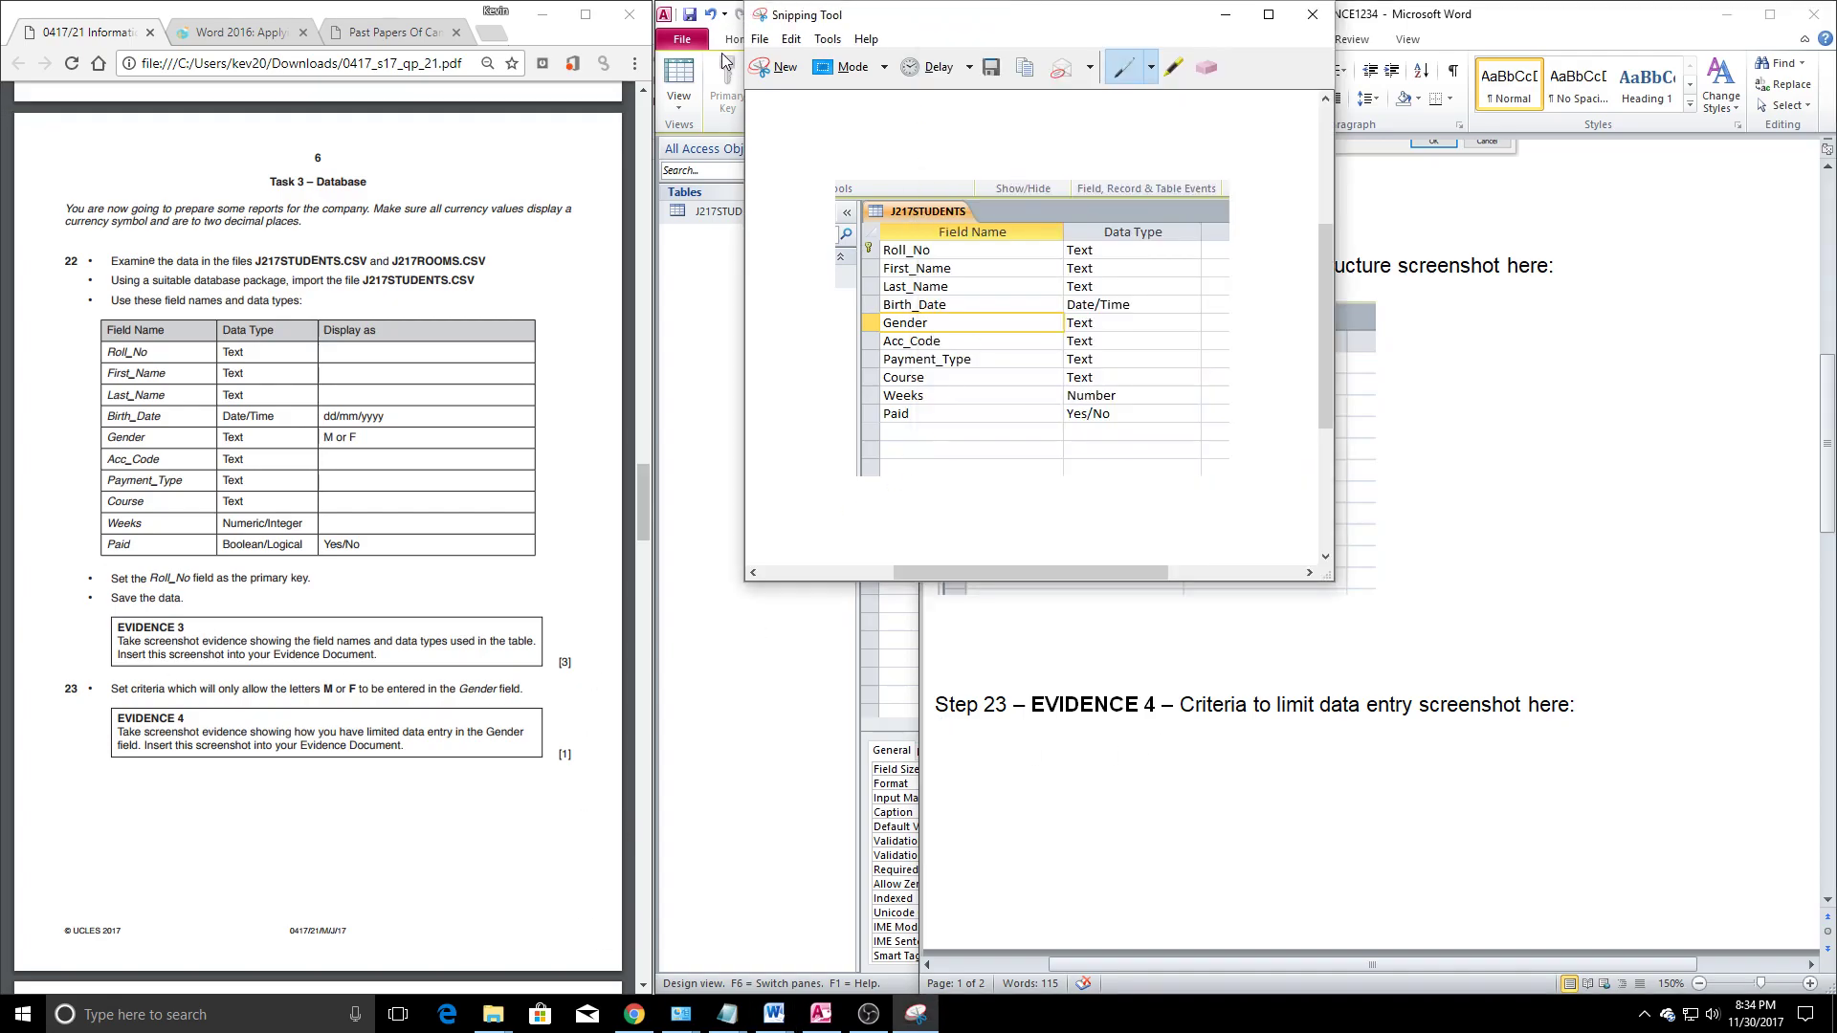
left_click(762, 74)
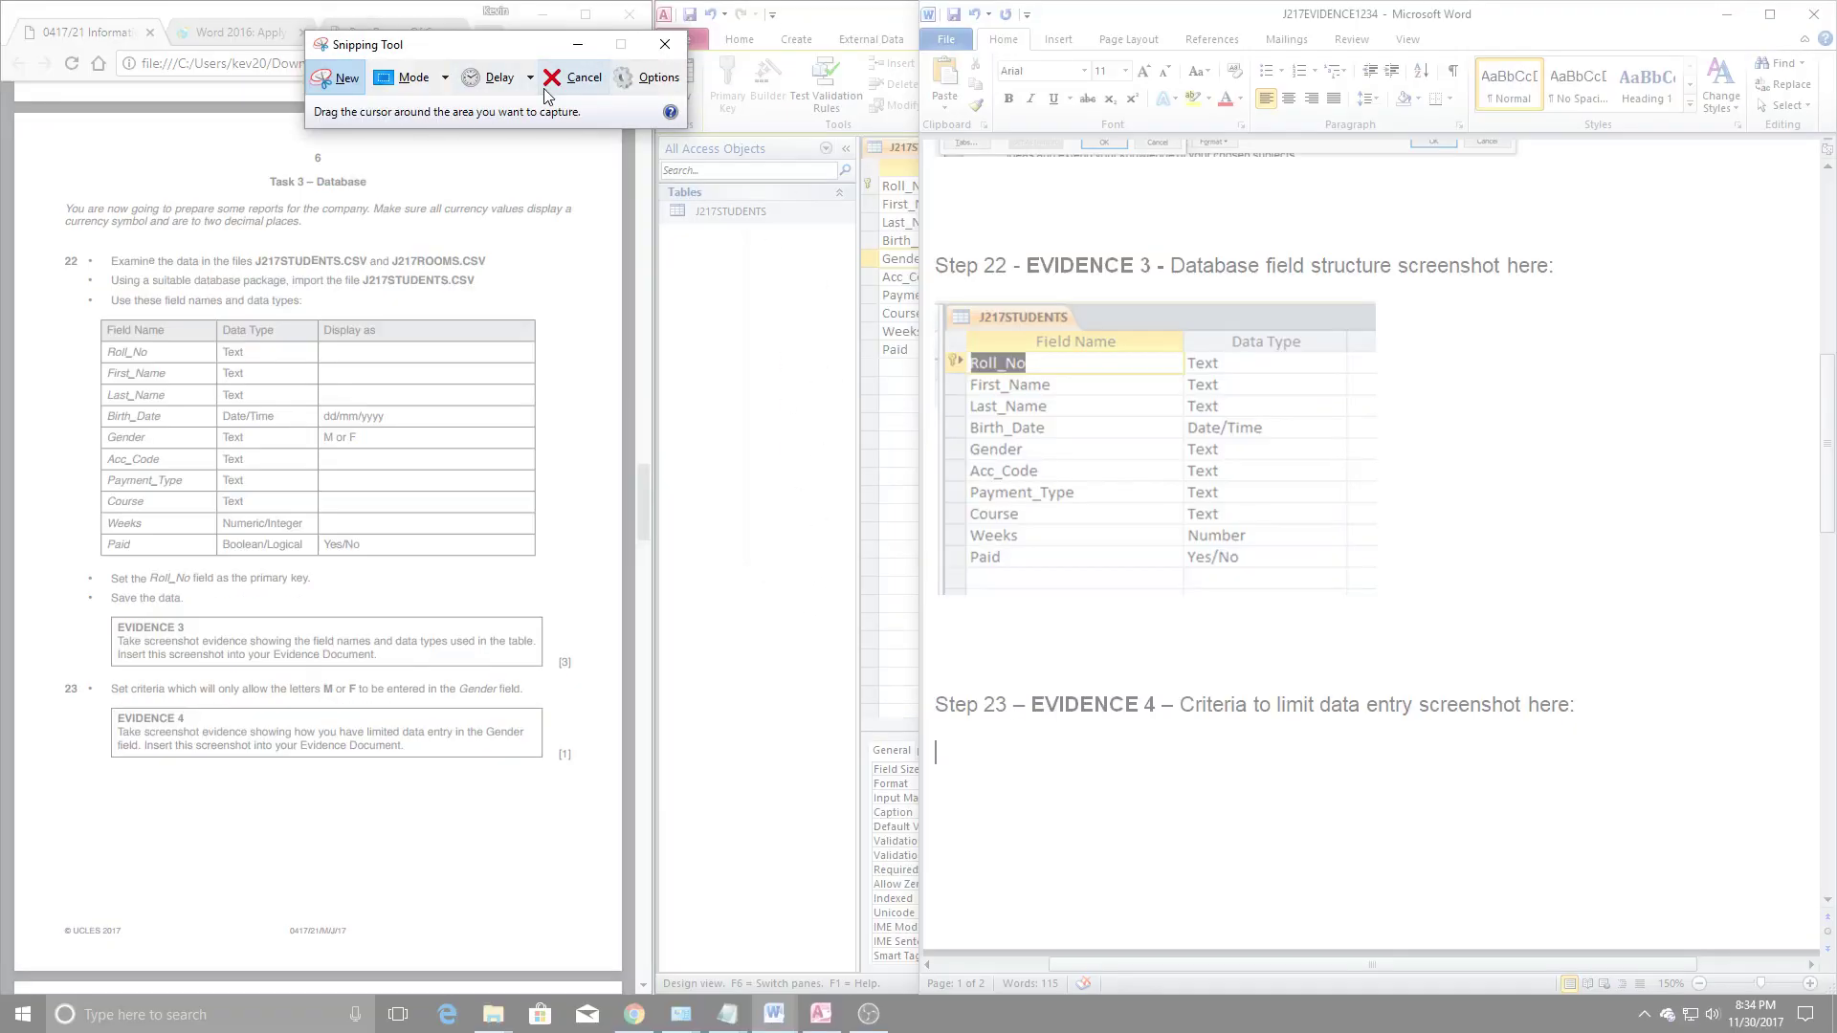
left_click(574, 46)
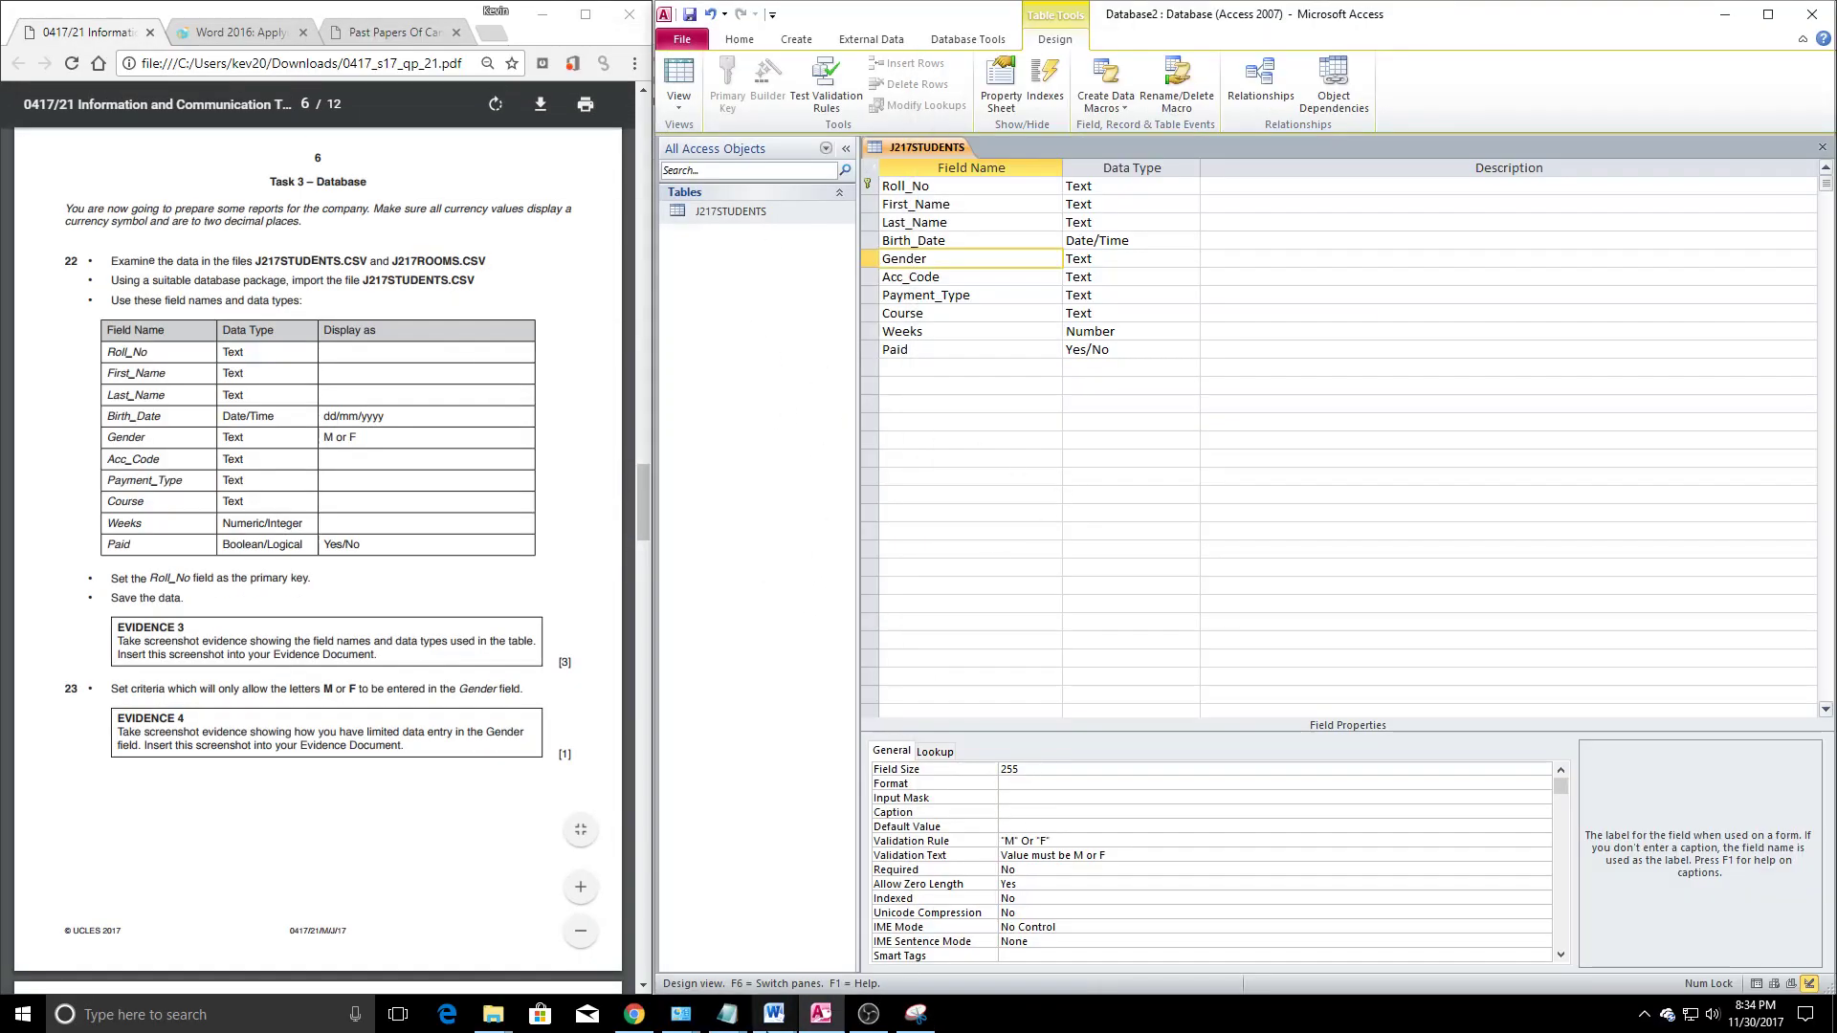
left_click(914, 1017)
left_click(337, 77)
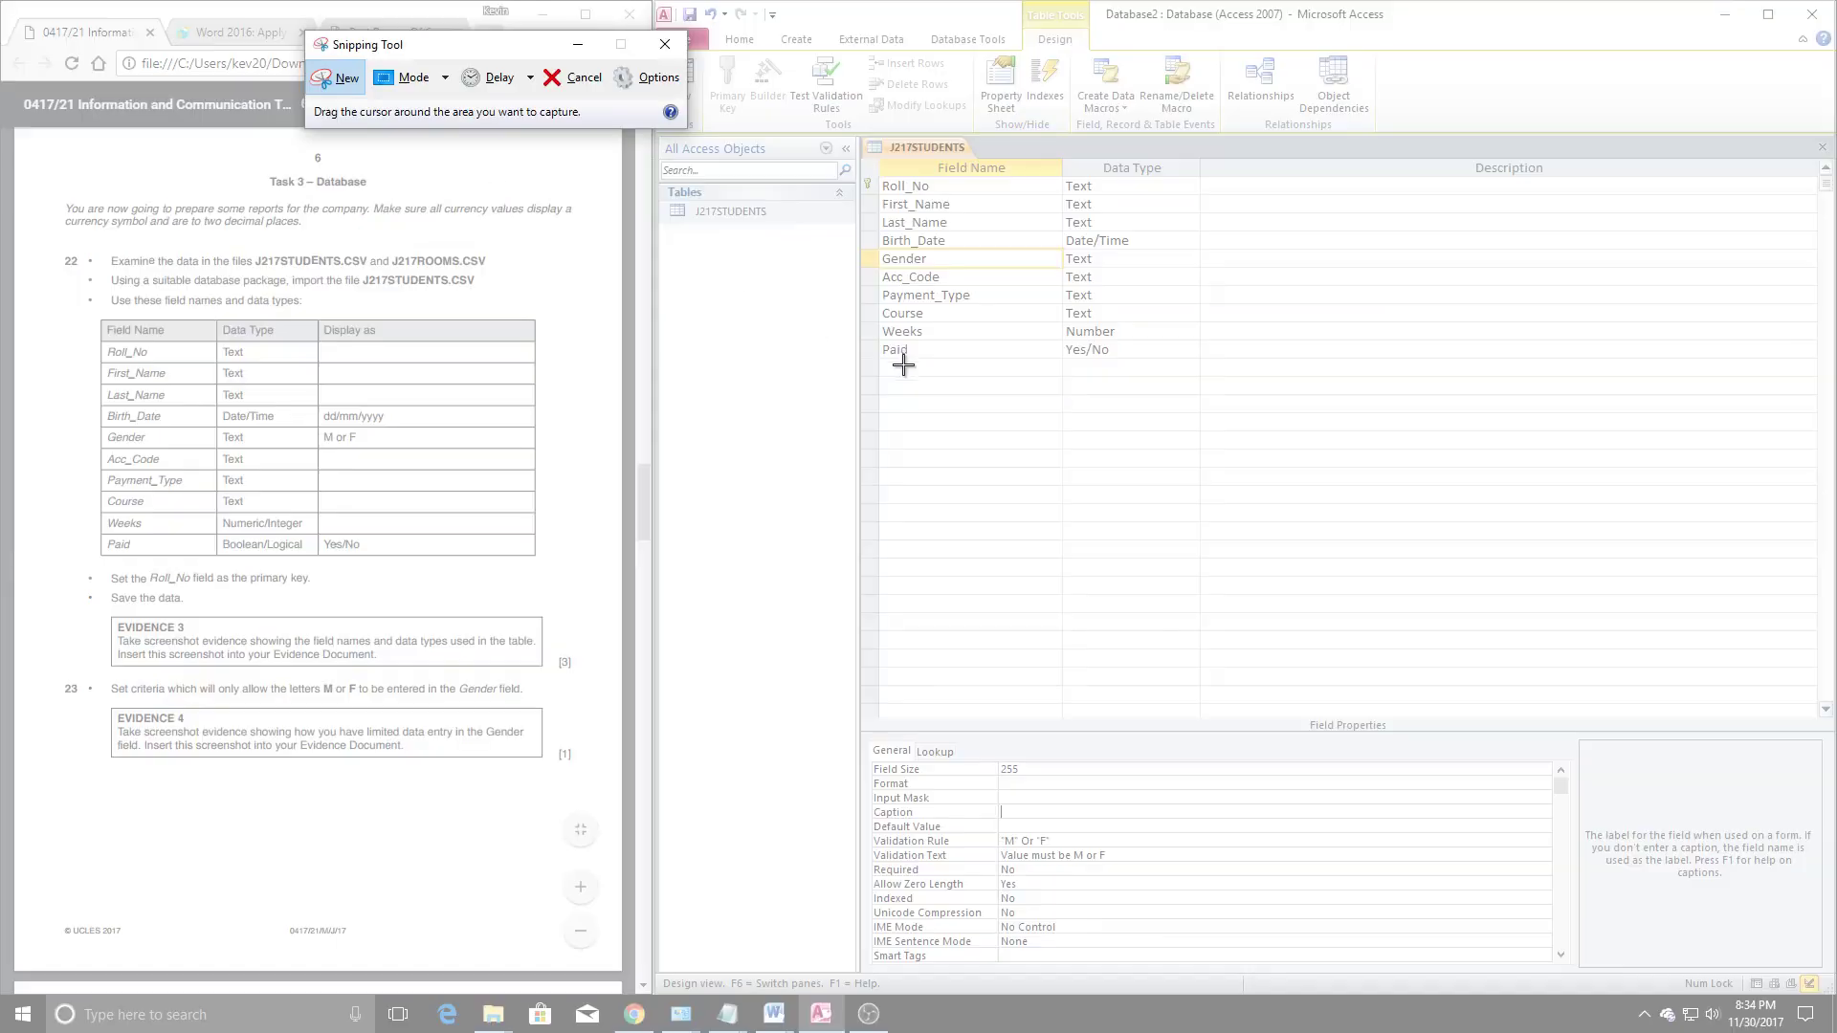
left_click_drag(849, 240, 1194, 881)
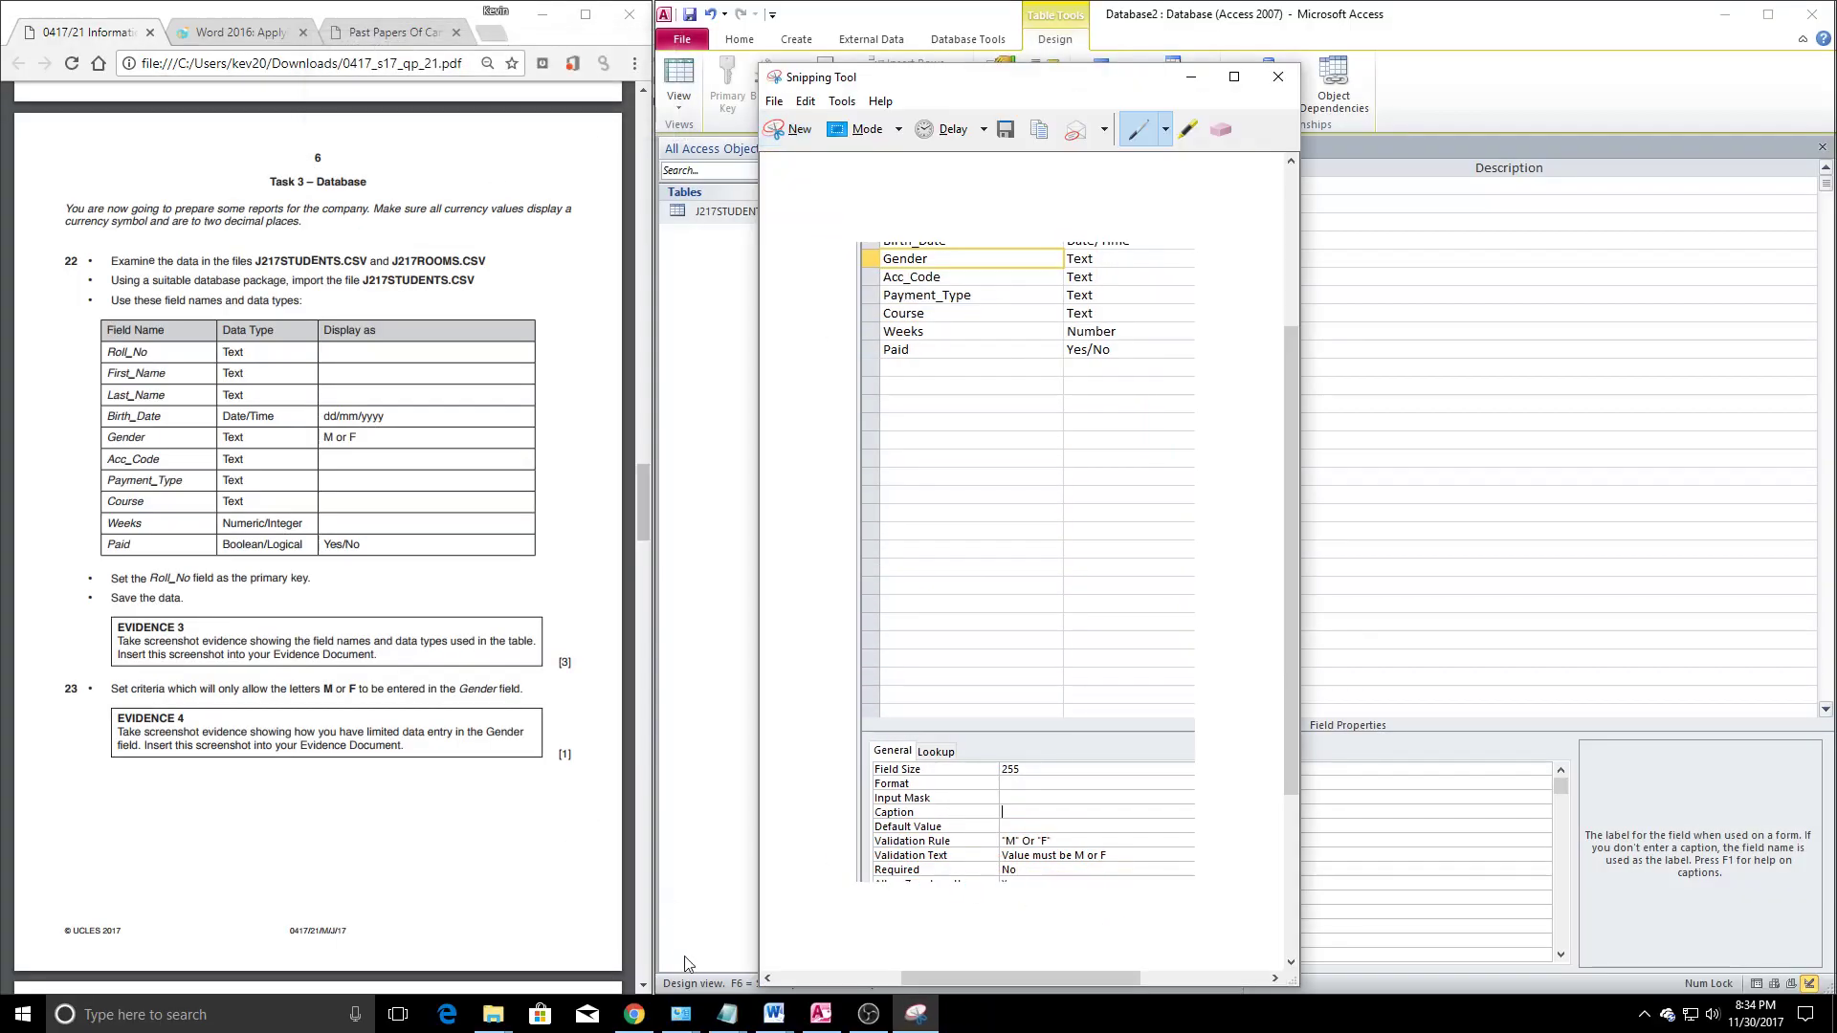
Paste the capture under Step 23 in the evidence document and shrink it
left_click(774, 1015)
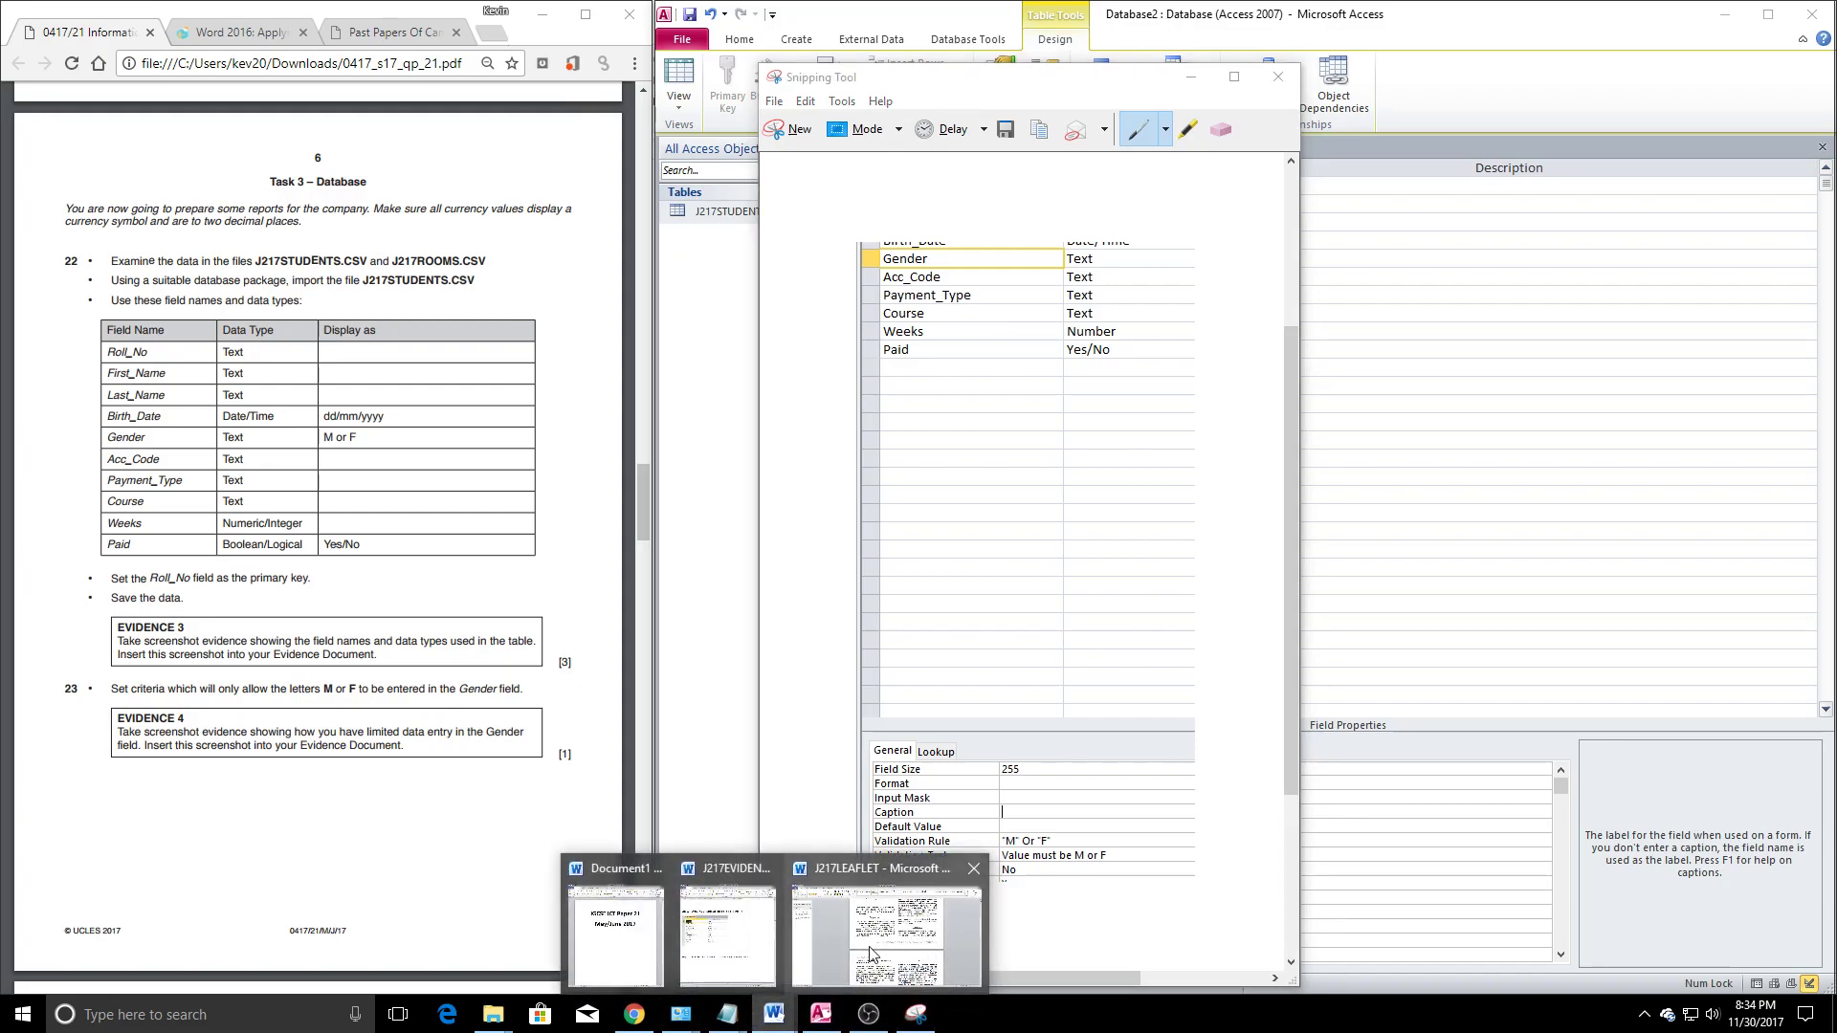
left_click(727, 933)
key("ctrl+v")
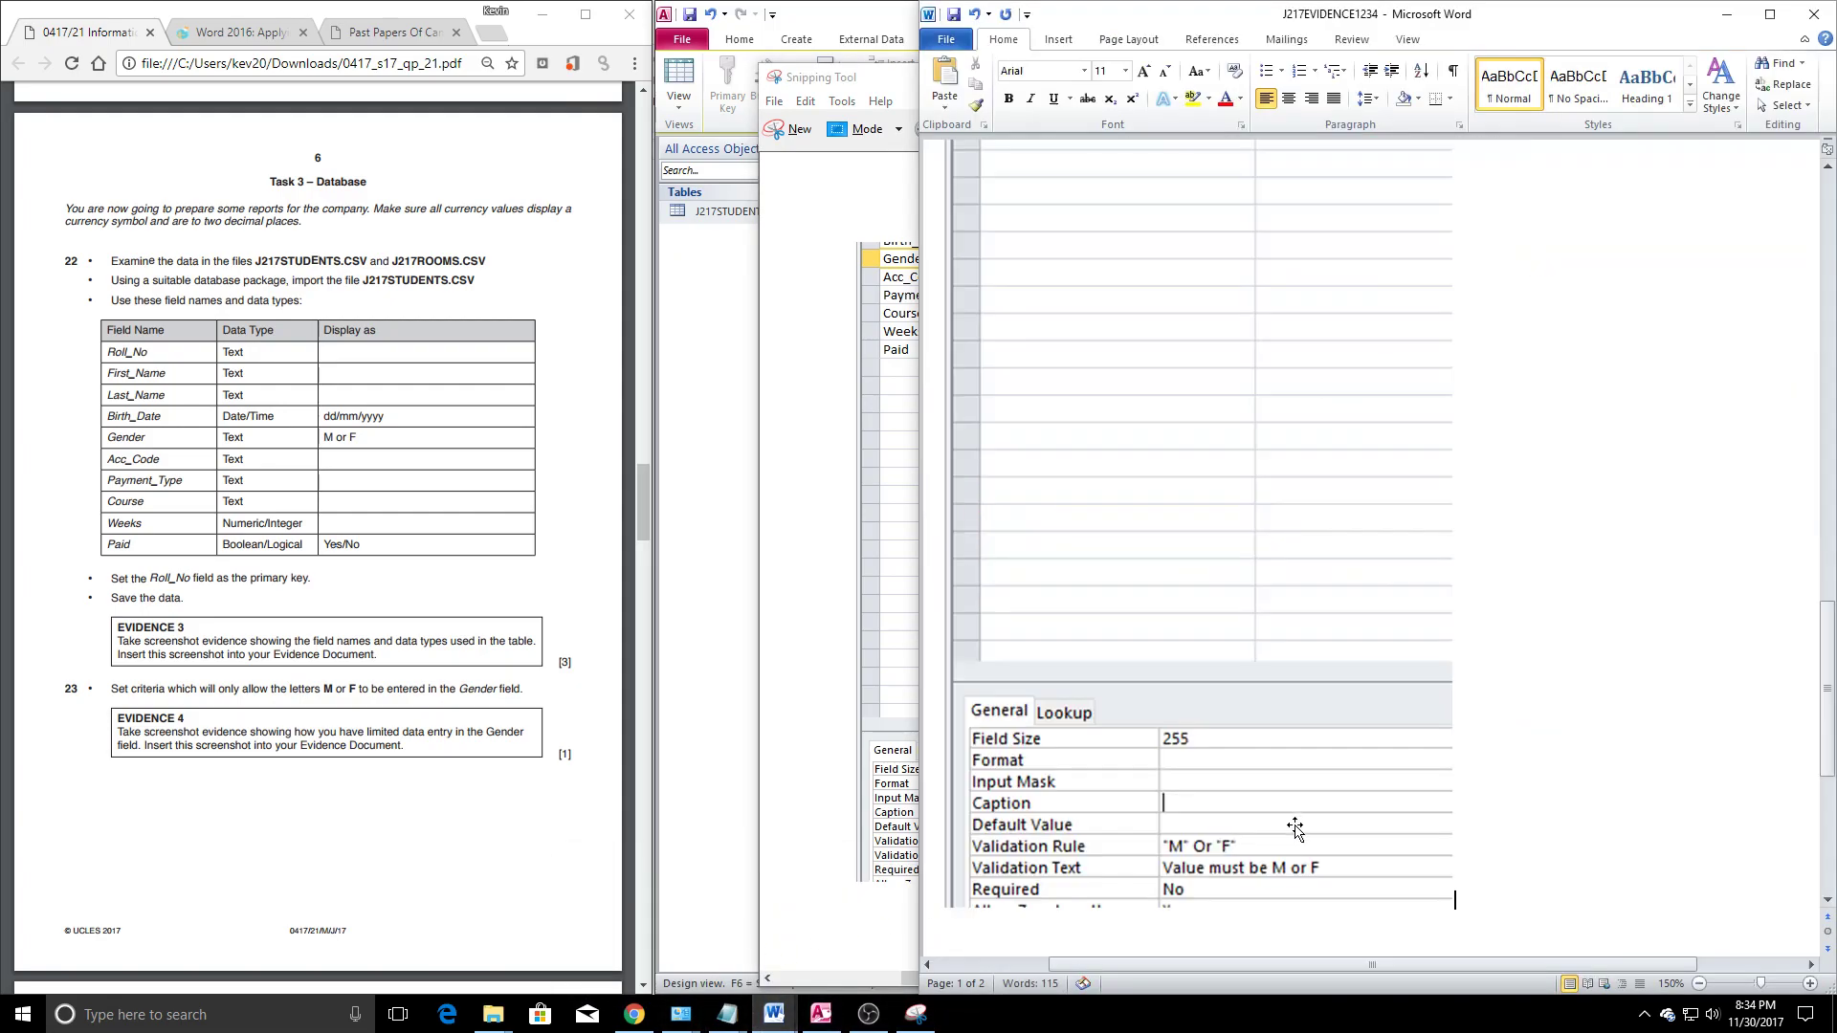
left_click_drag(1451, 910, 1249, 425)
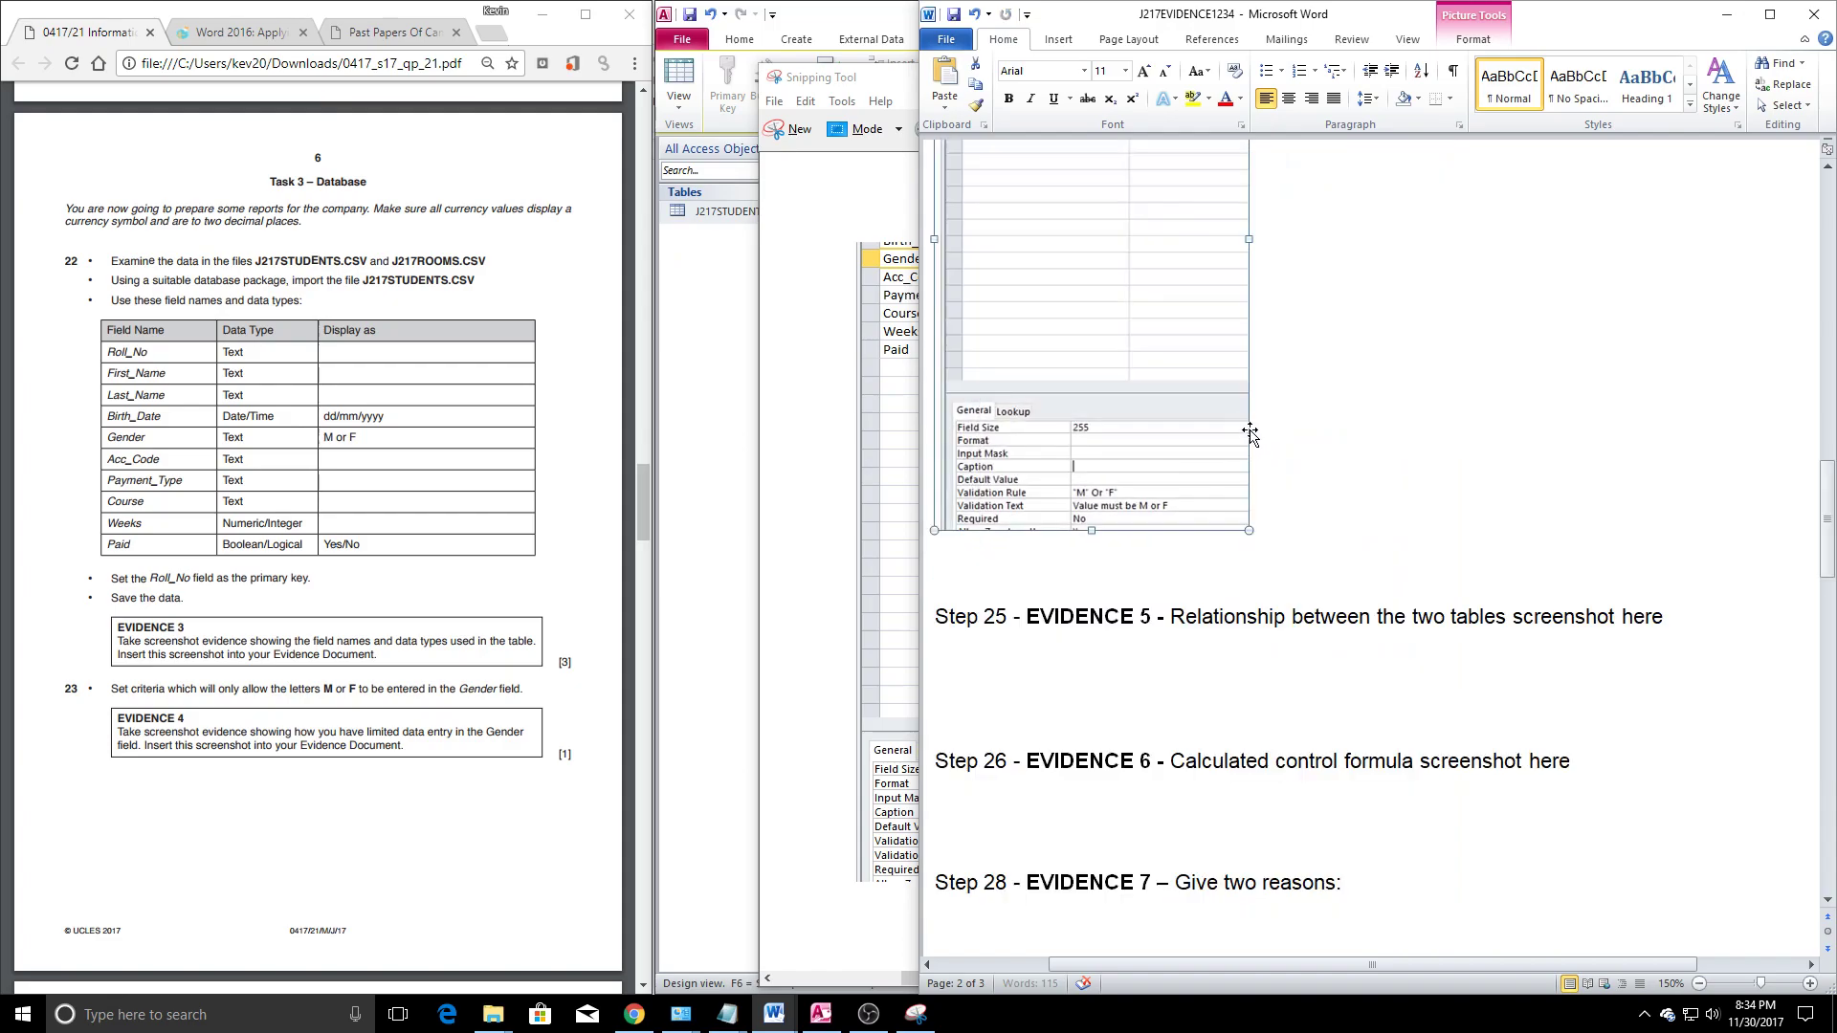
scroll(1366, 673, "up", 3)
left_click(1289, 652)
left_click(490, 574)
scroll(490, 574, "down", 9)
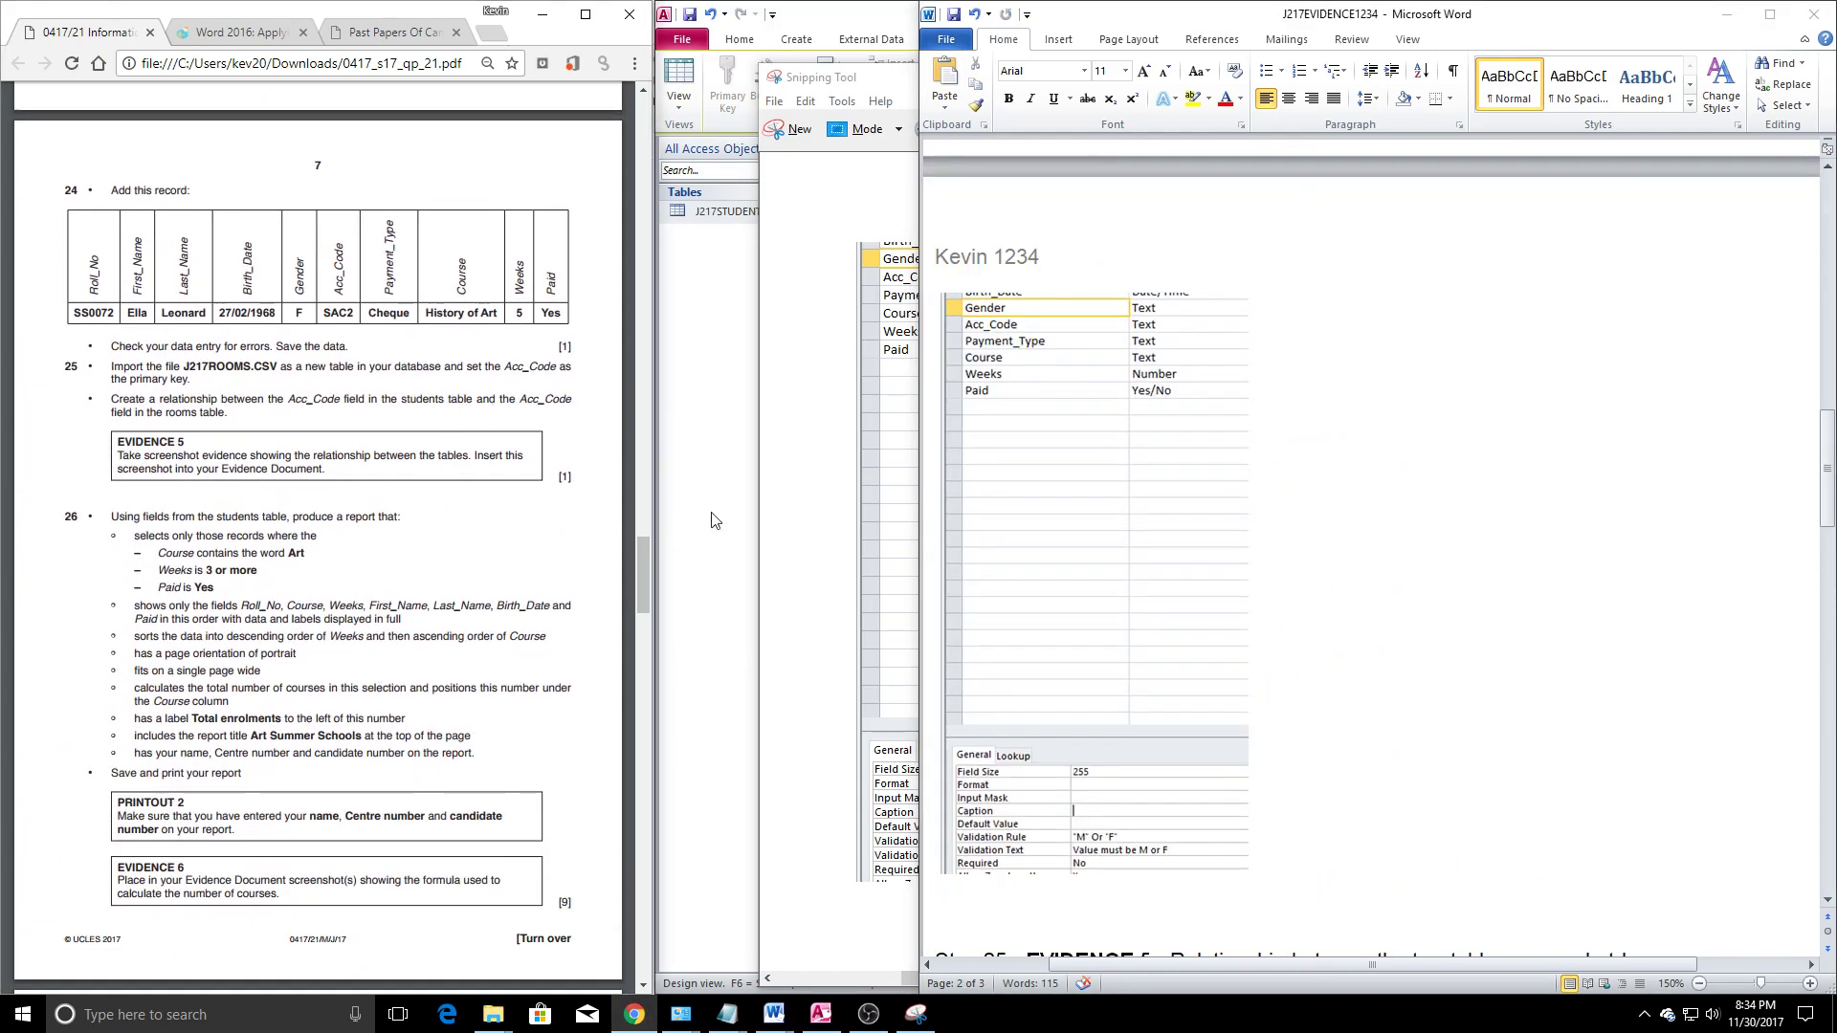
Save and close the J217STUDENTS design, accepting the data-integrity warning
left_click(821, 1014)
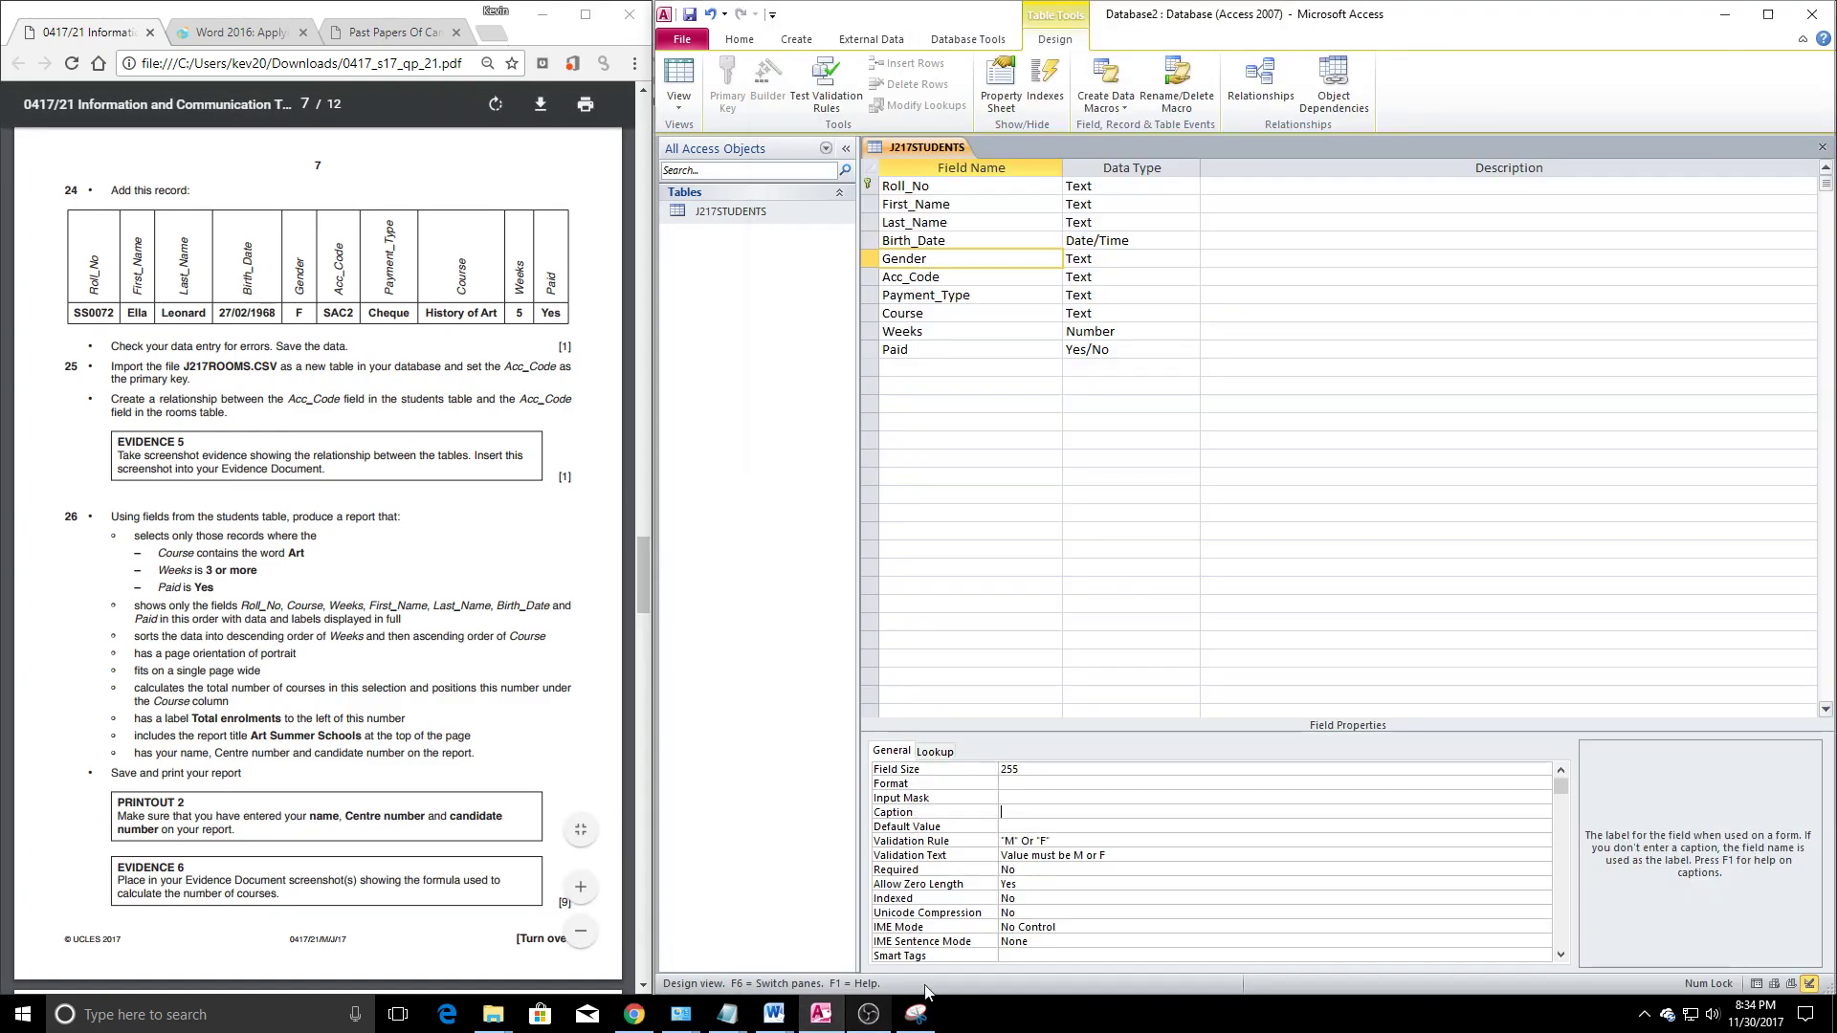
left_click(968, 476)
right_click(906, 147)
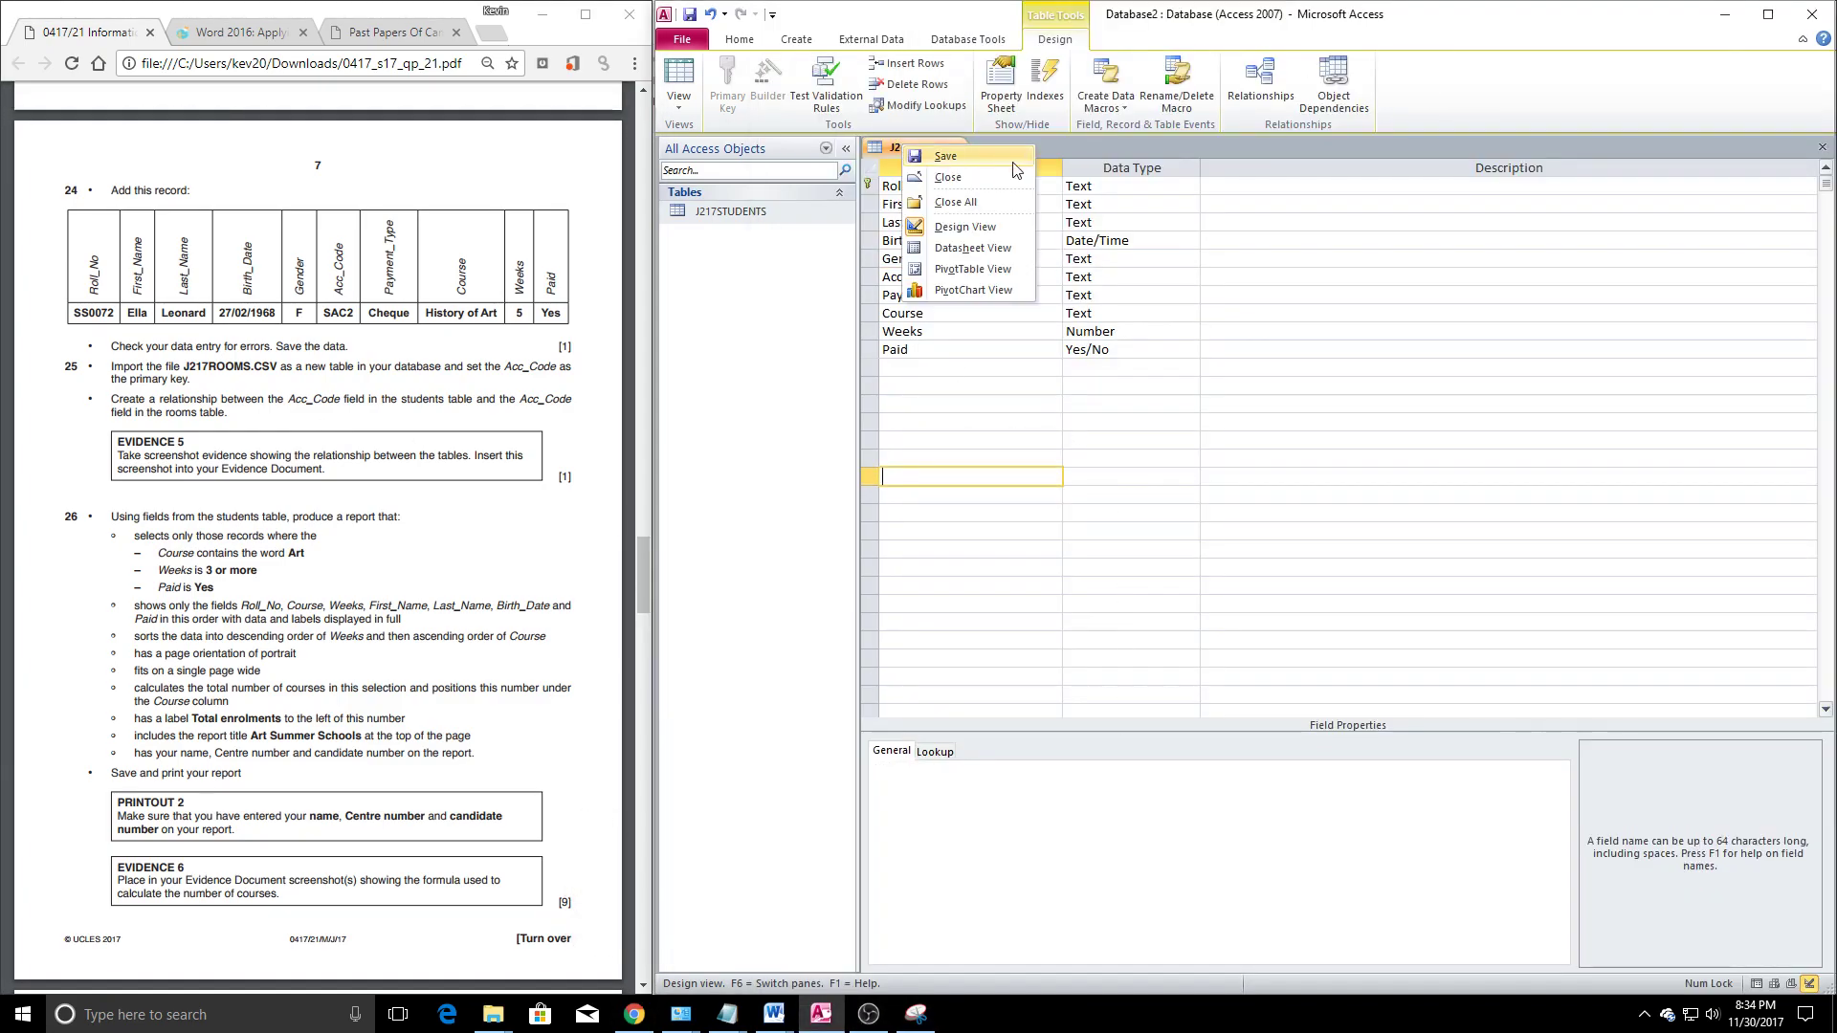
left_click(969, 178)
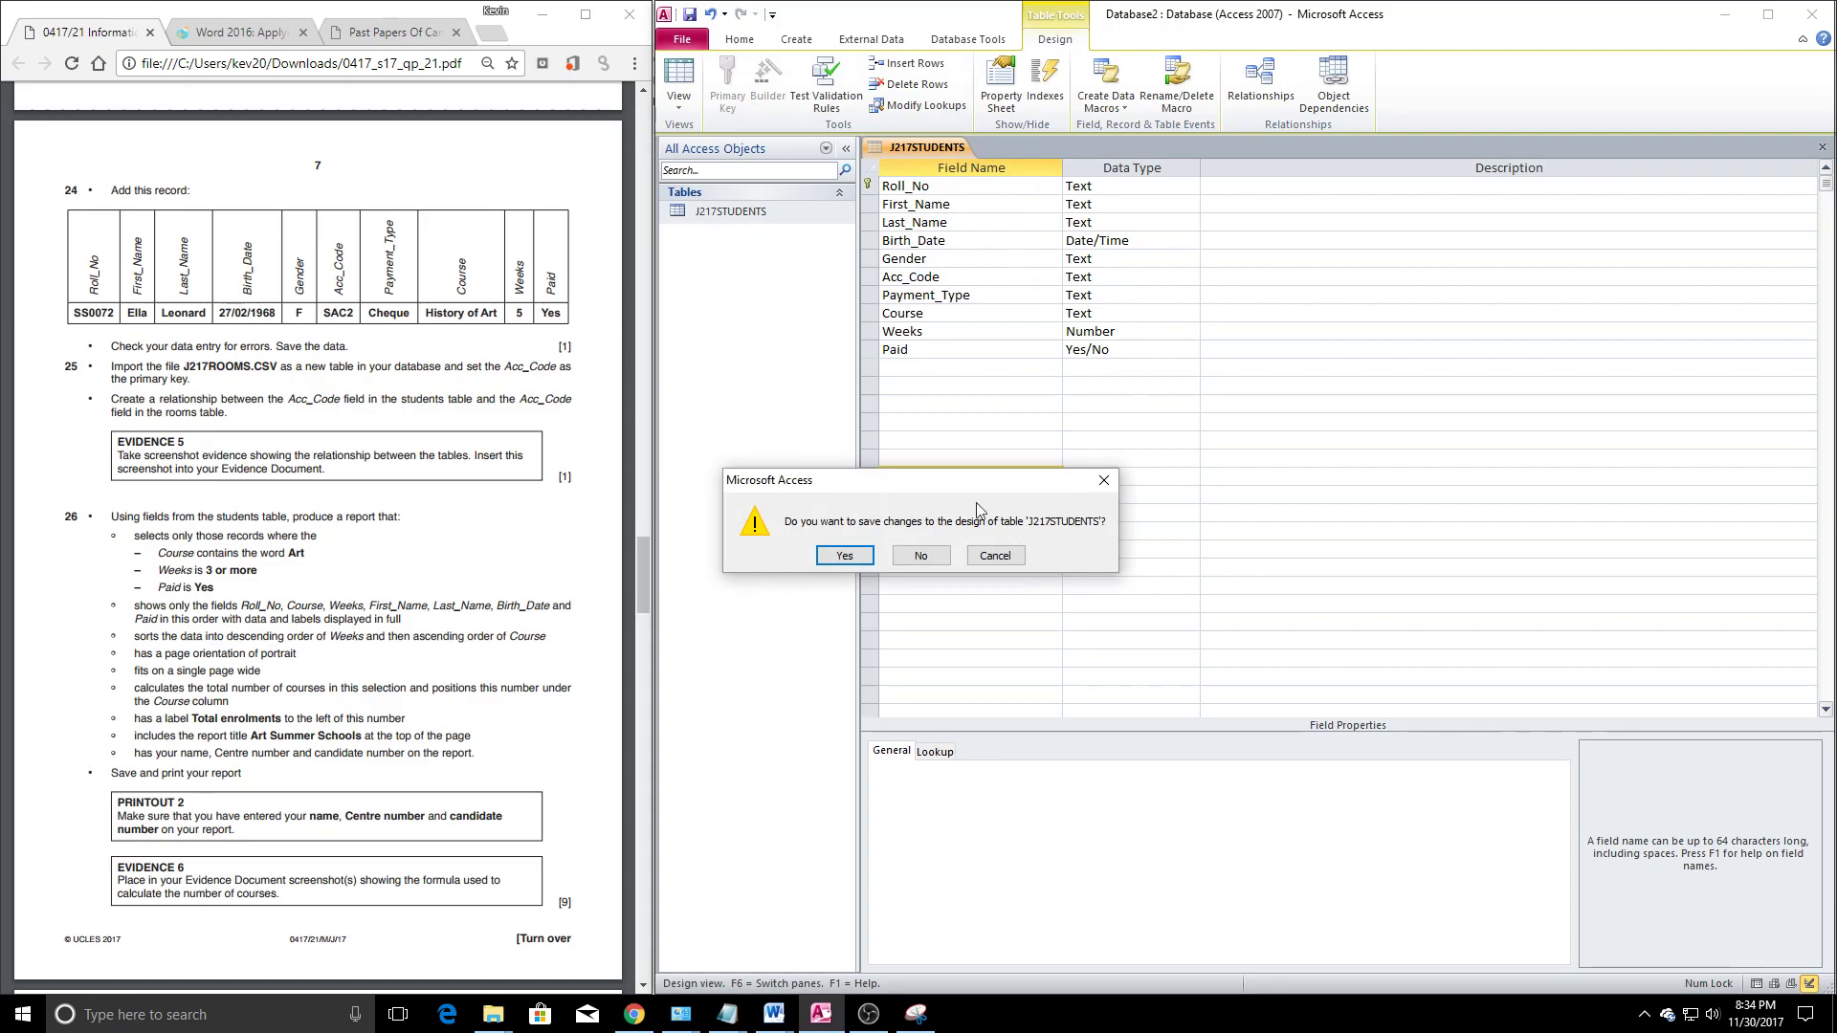
left_click(846, 556)
left_click(848, 565)
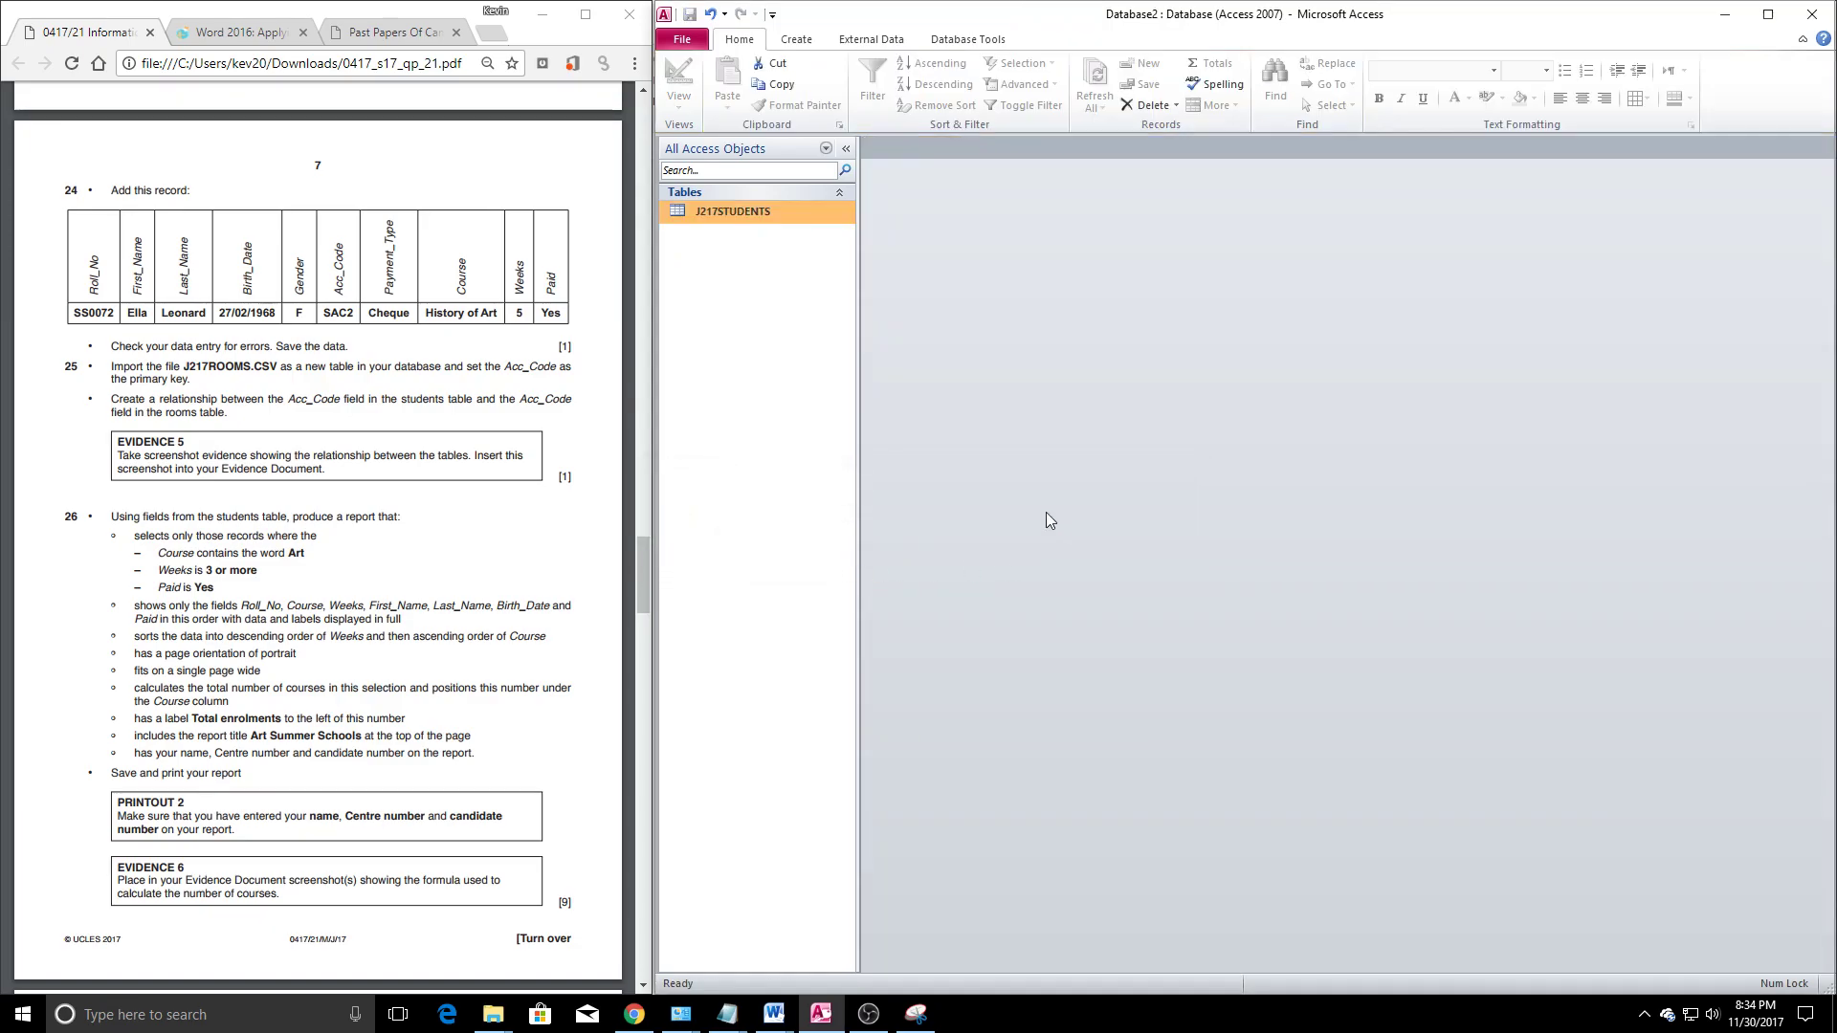
Start a new J217STUDENTS record with SS, birth date 27/02/1968 and Gender F
double_click(743, 216)
scroll(1648, 308, "down", 15)
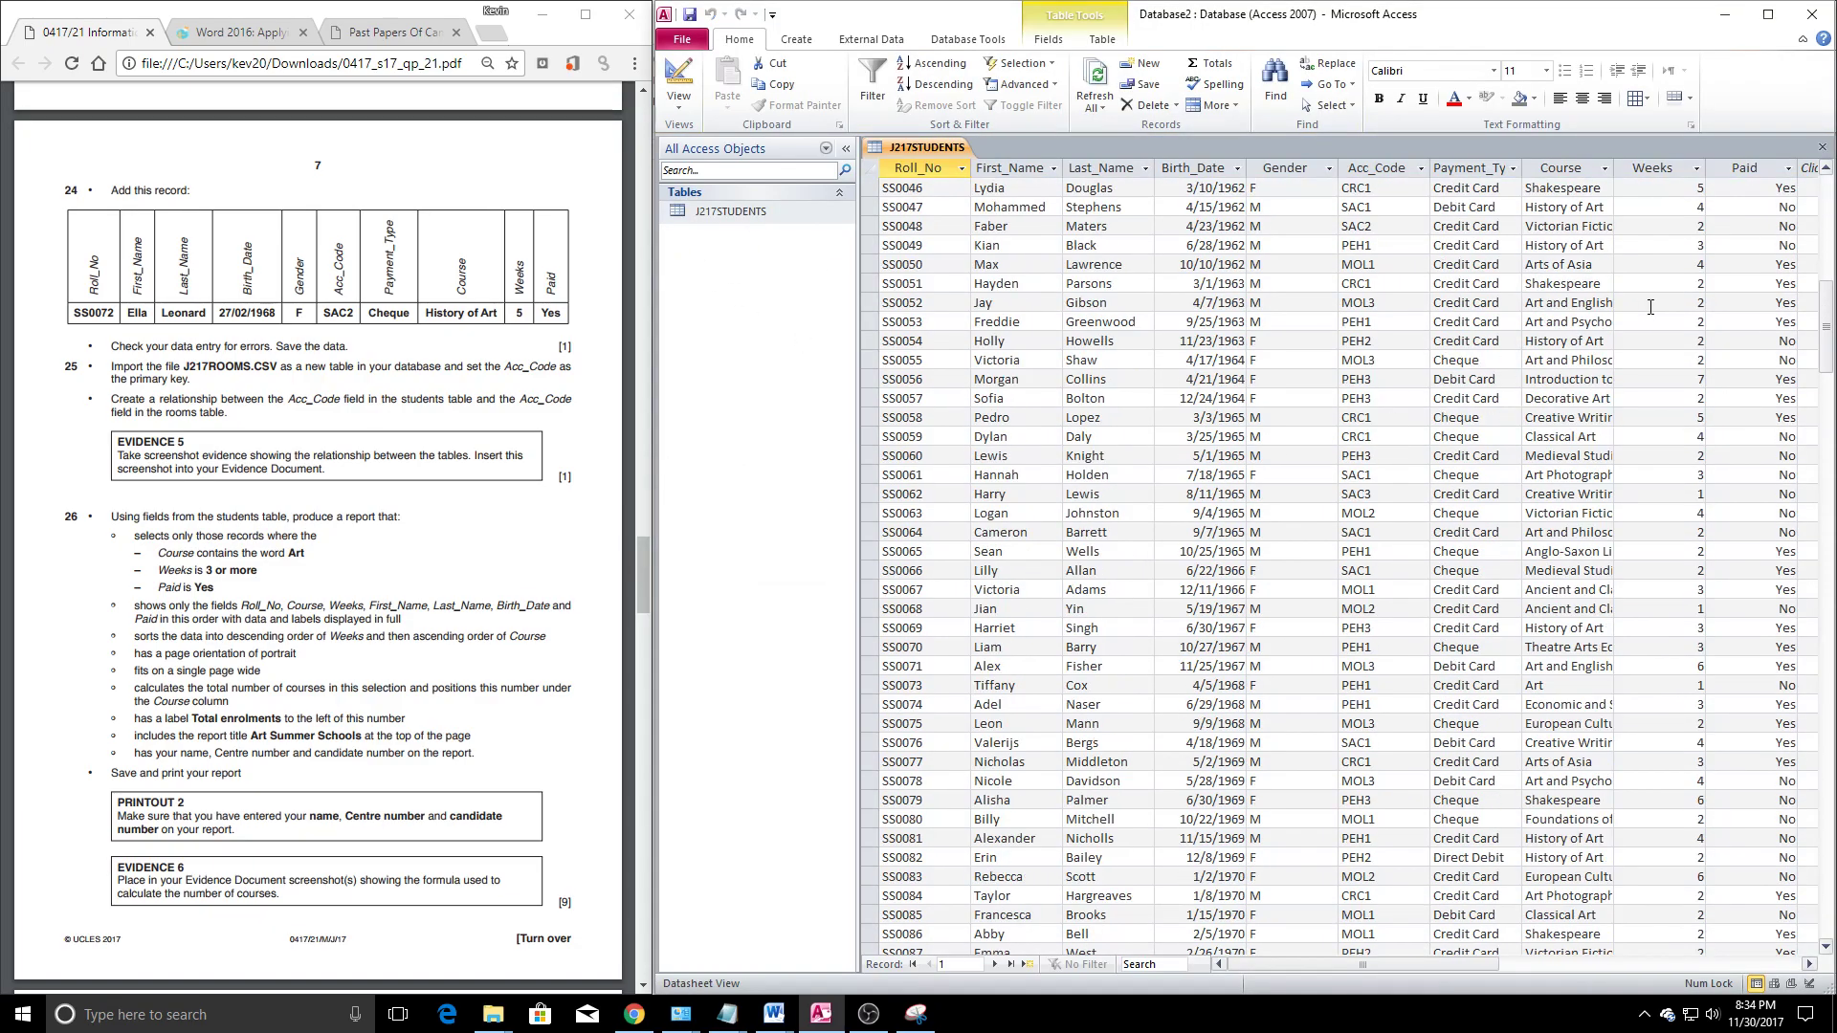
left_click_drag(1828, 319, 1822, 920)
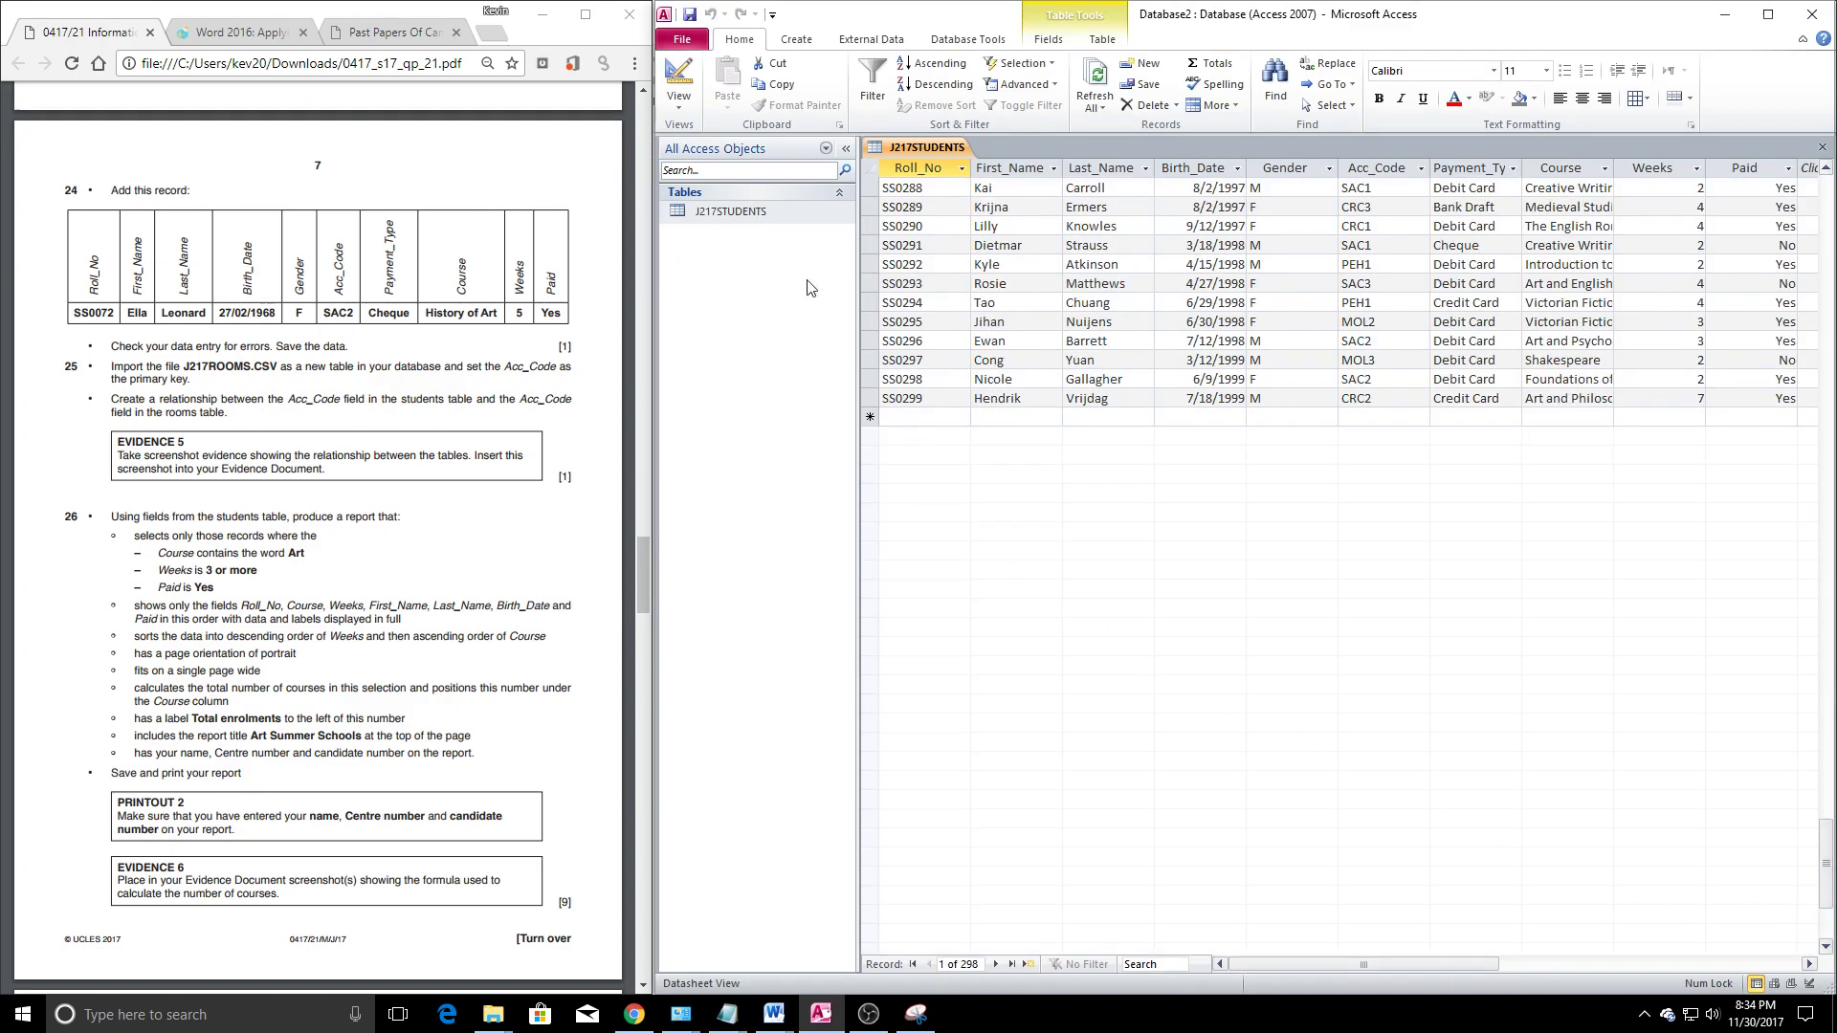
left_click(896, 414)
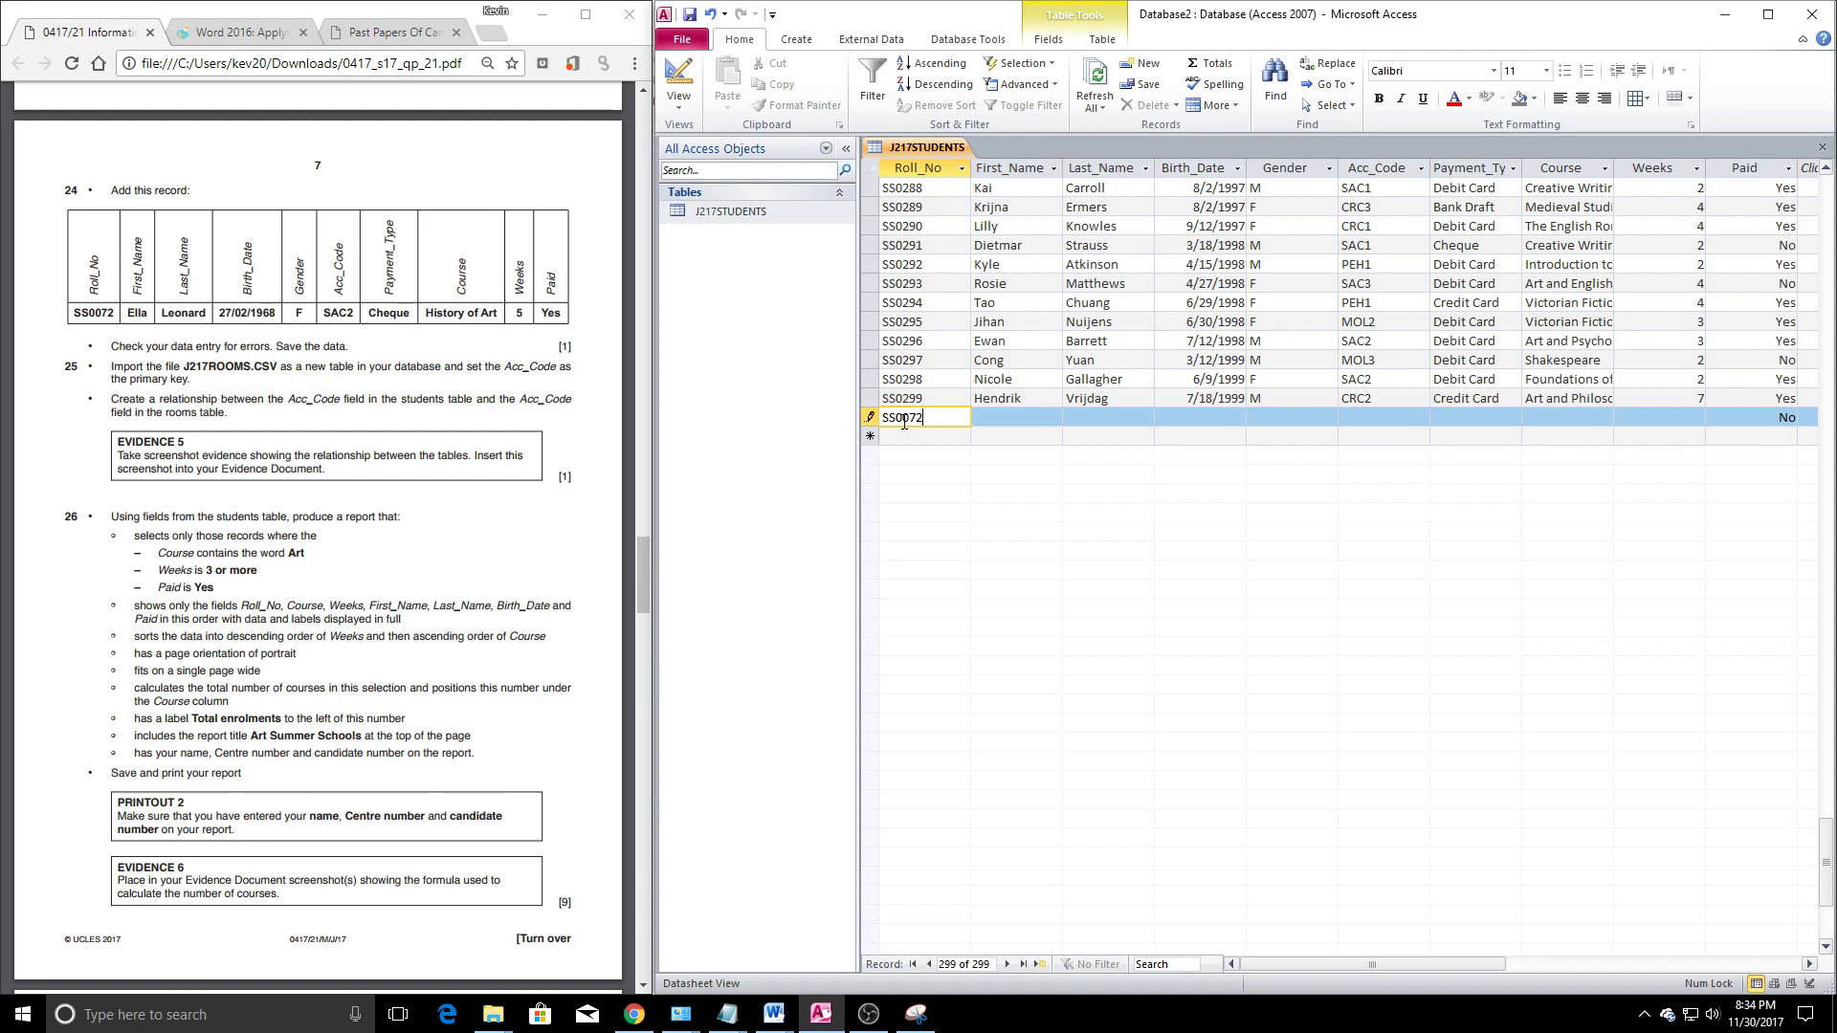
key("Tab")
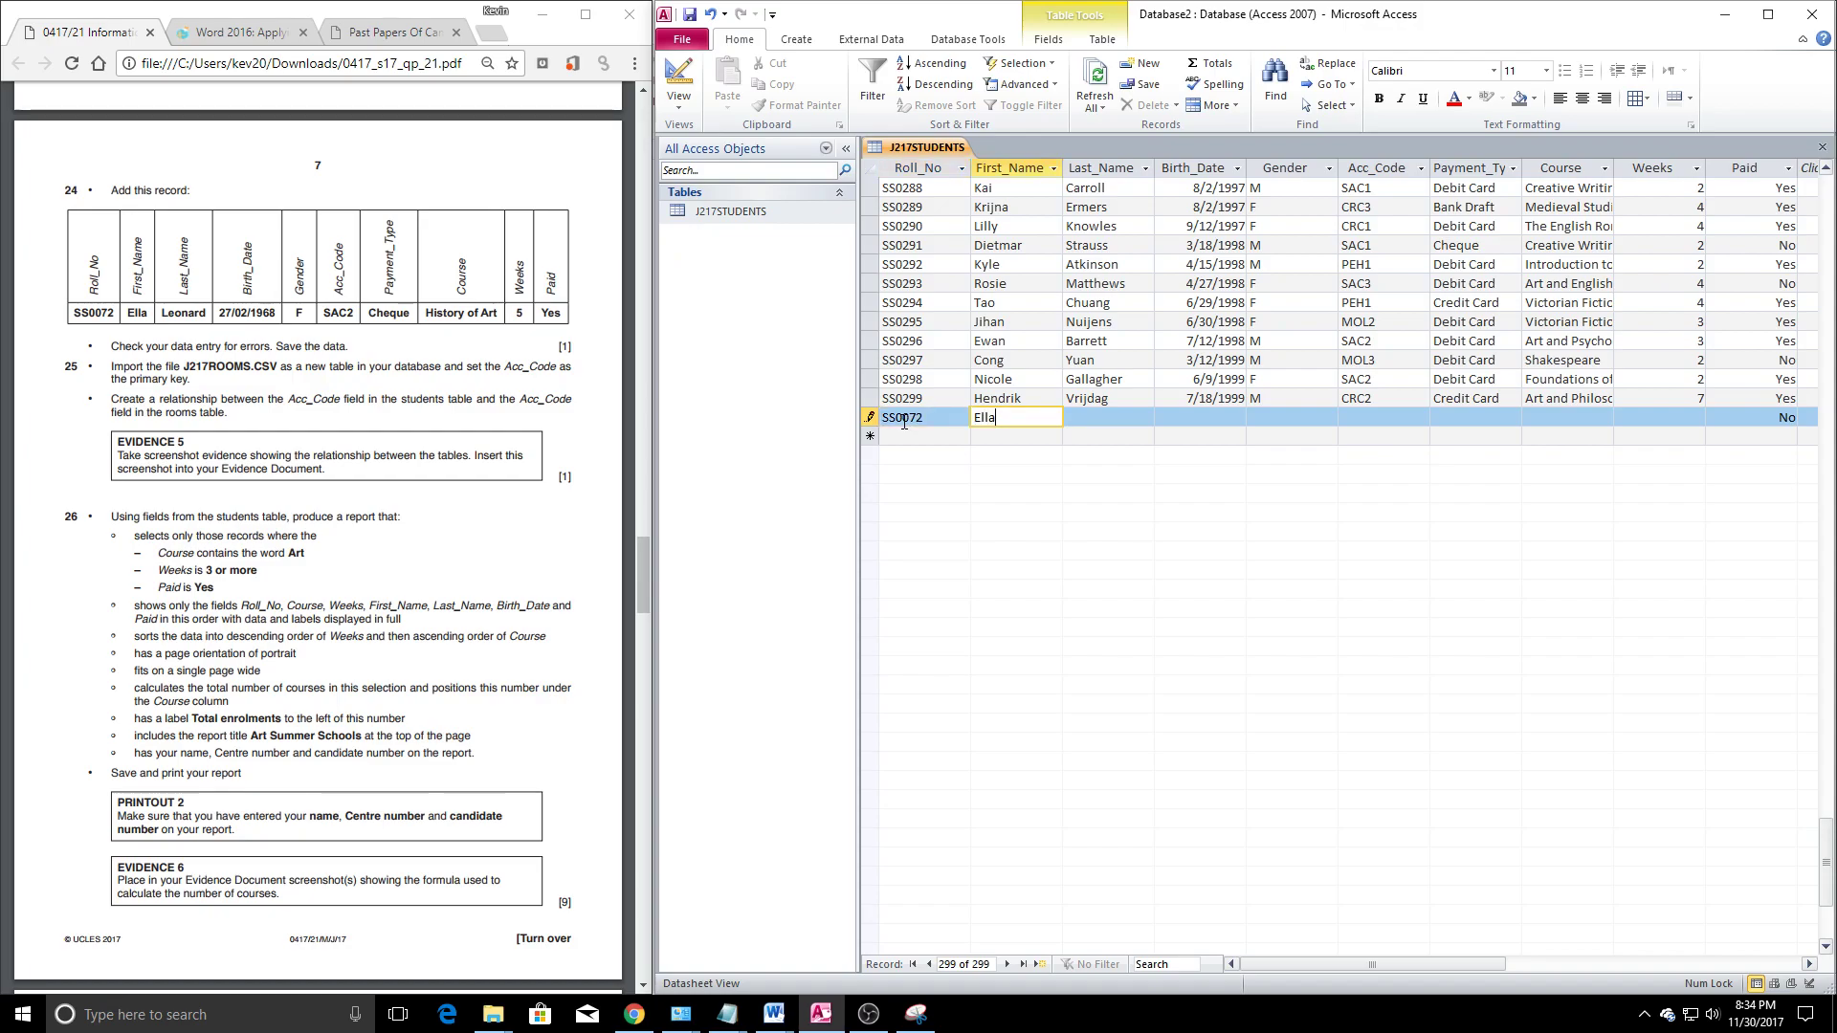
key("Tab")
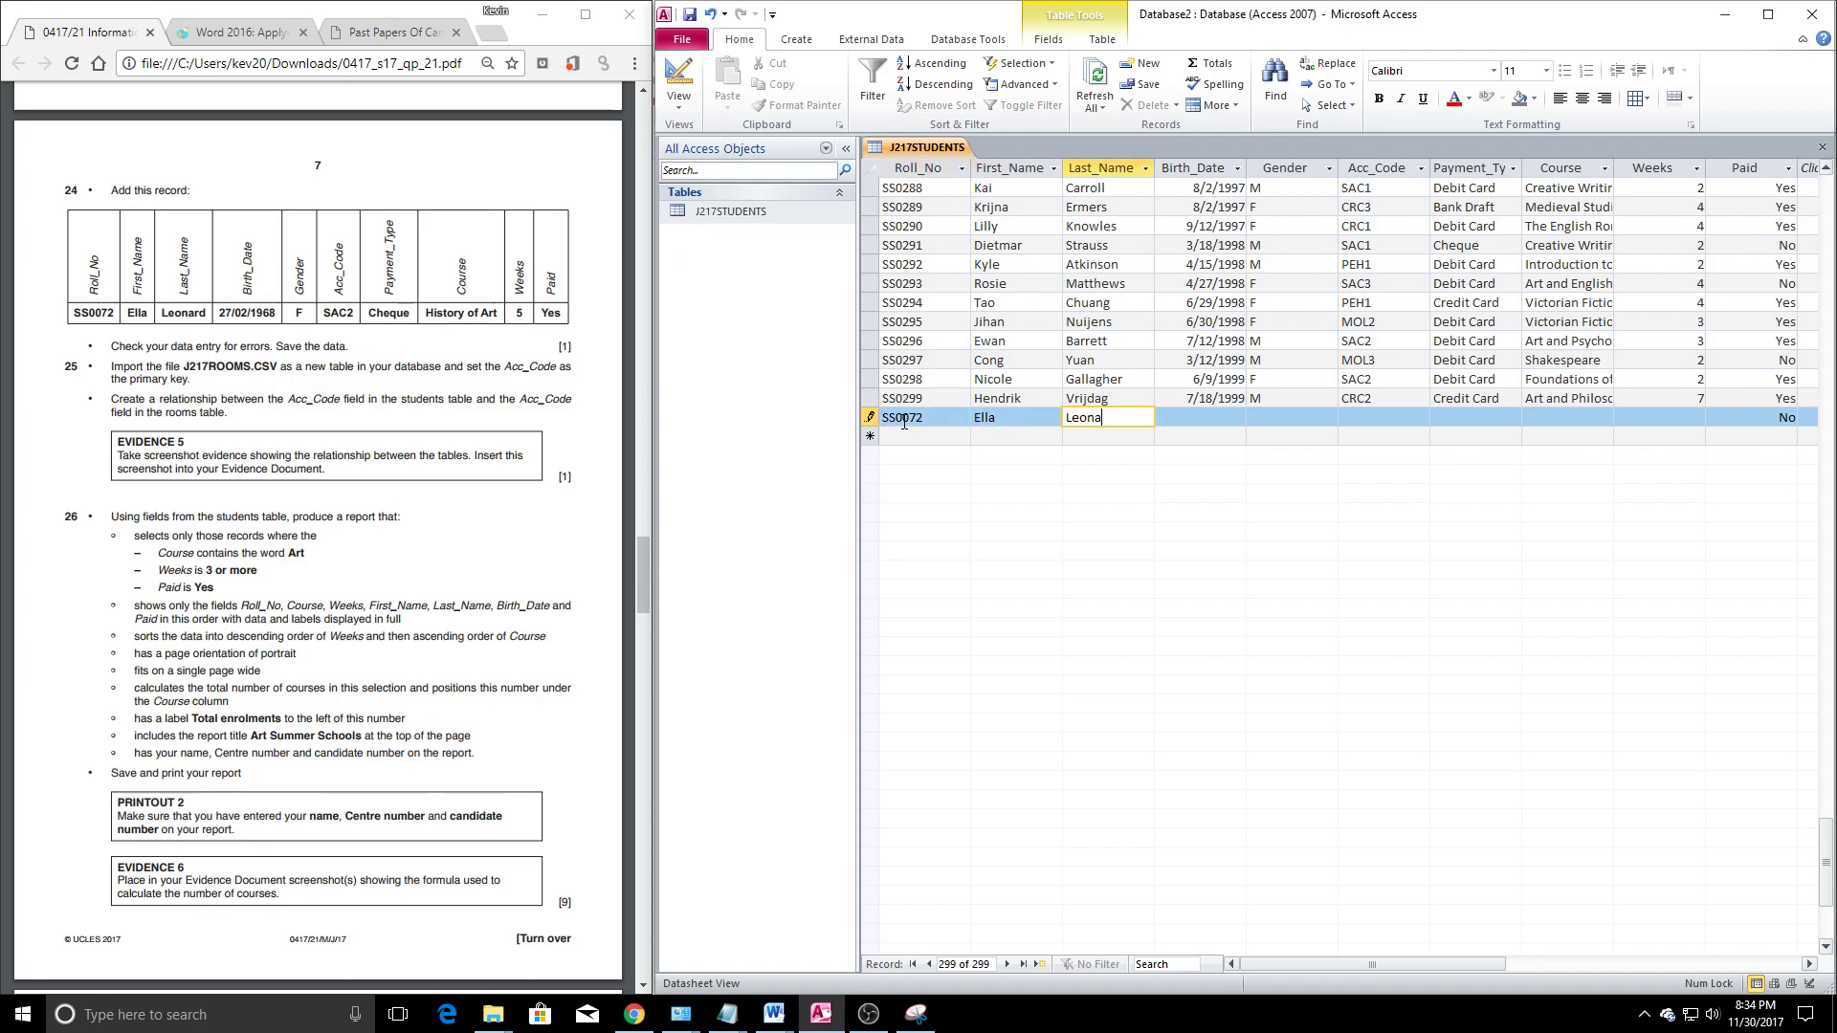
key("Tab")
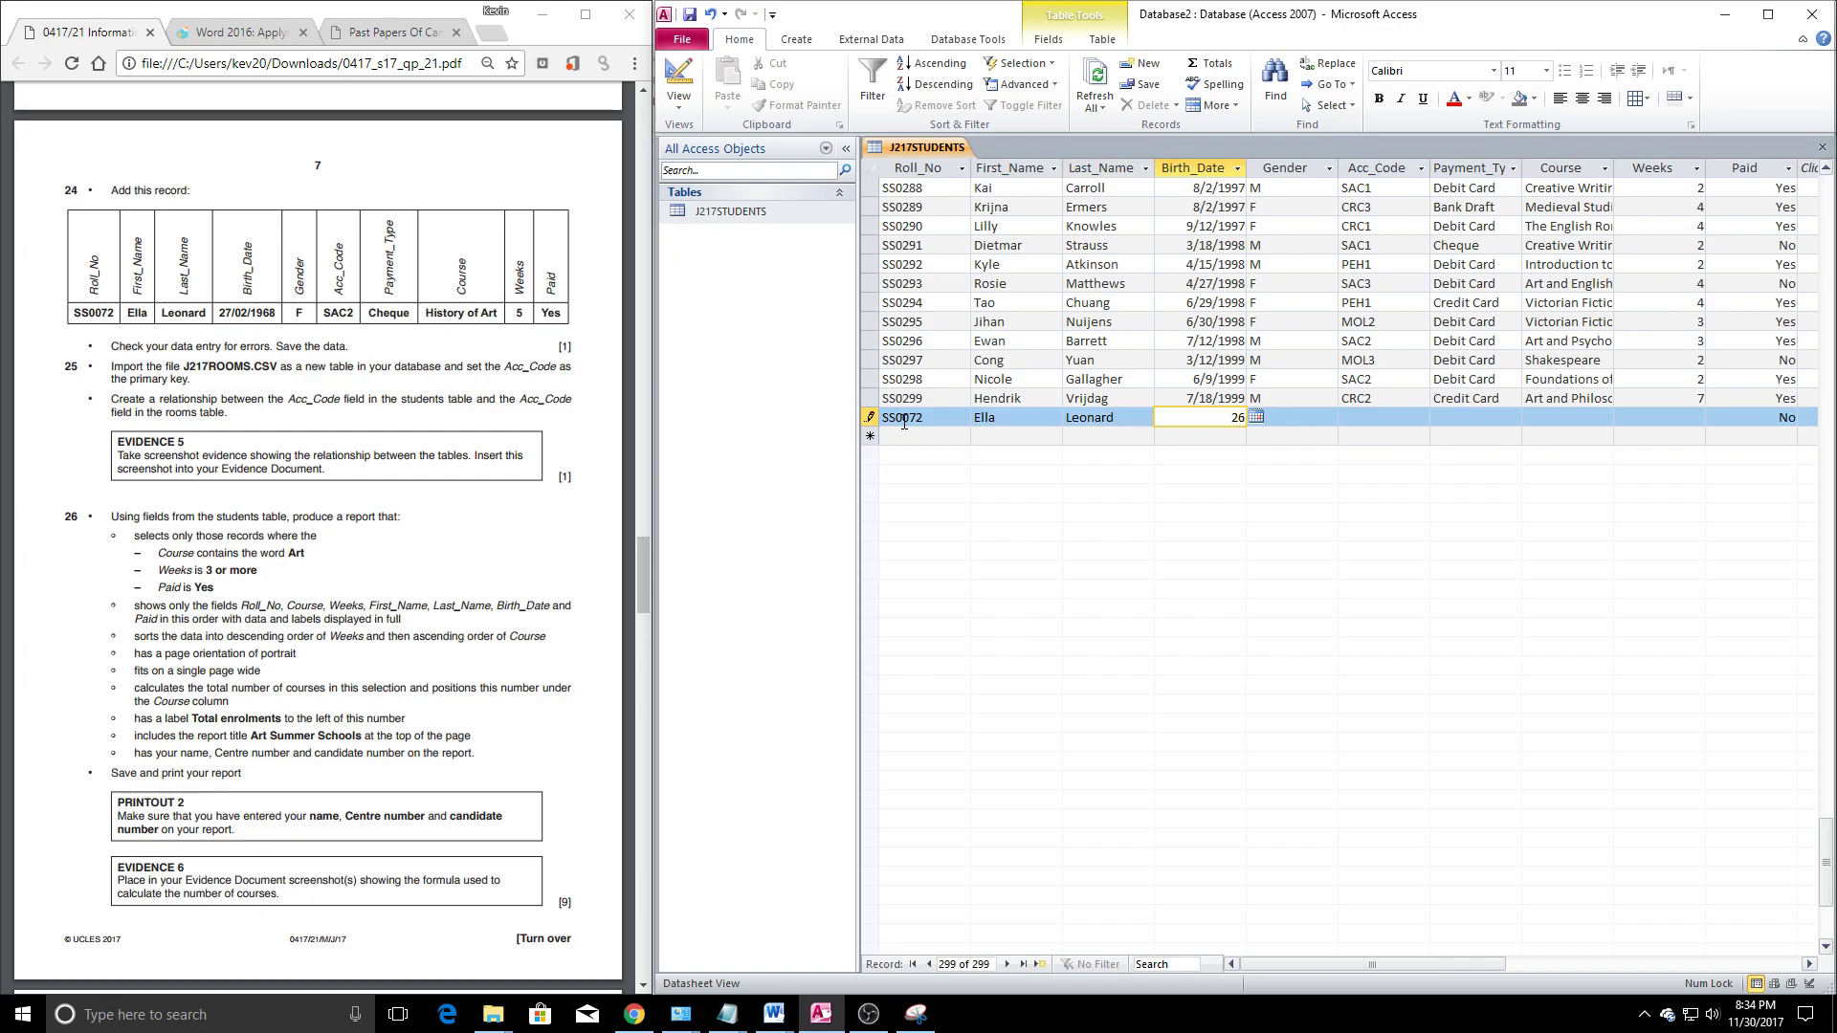
type("27/02/1968")
key("Tab")
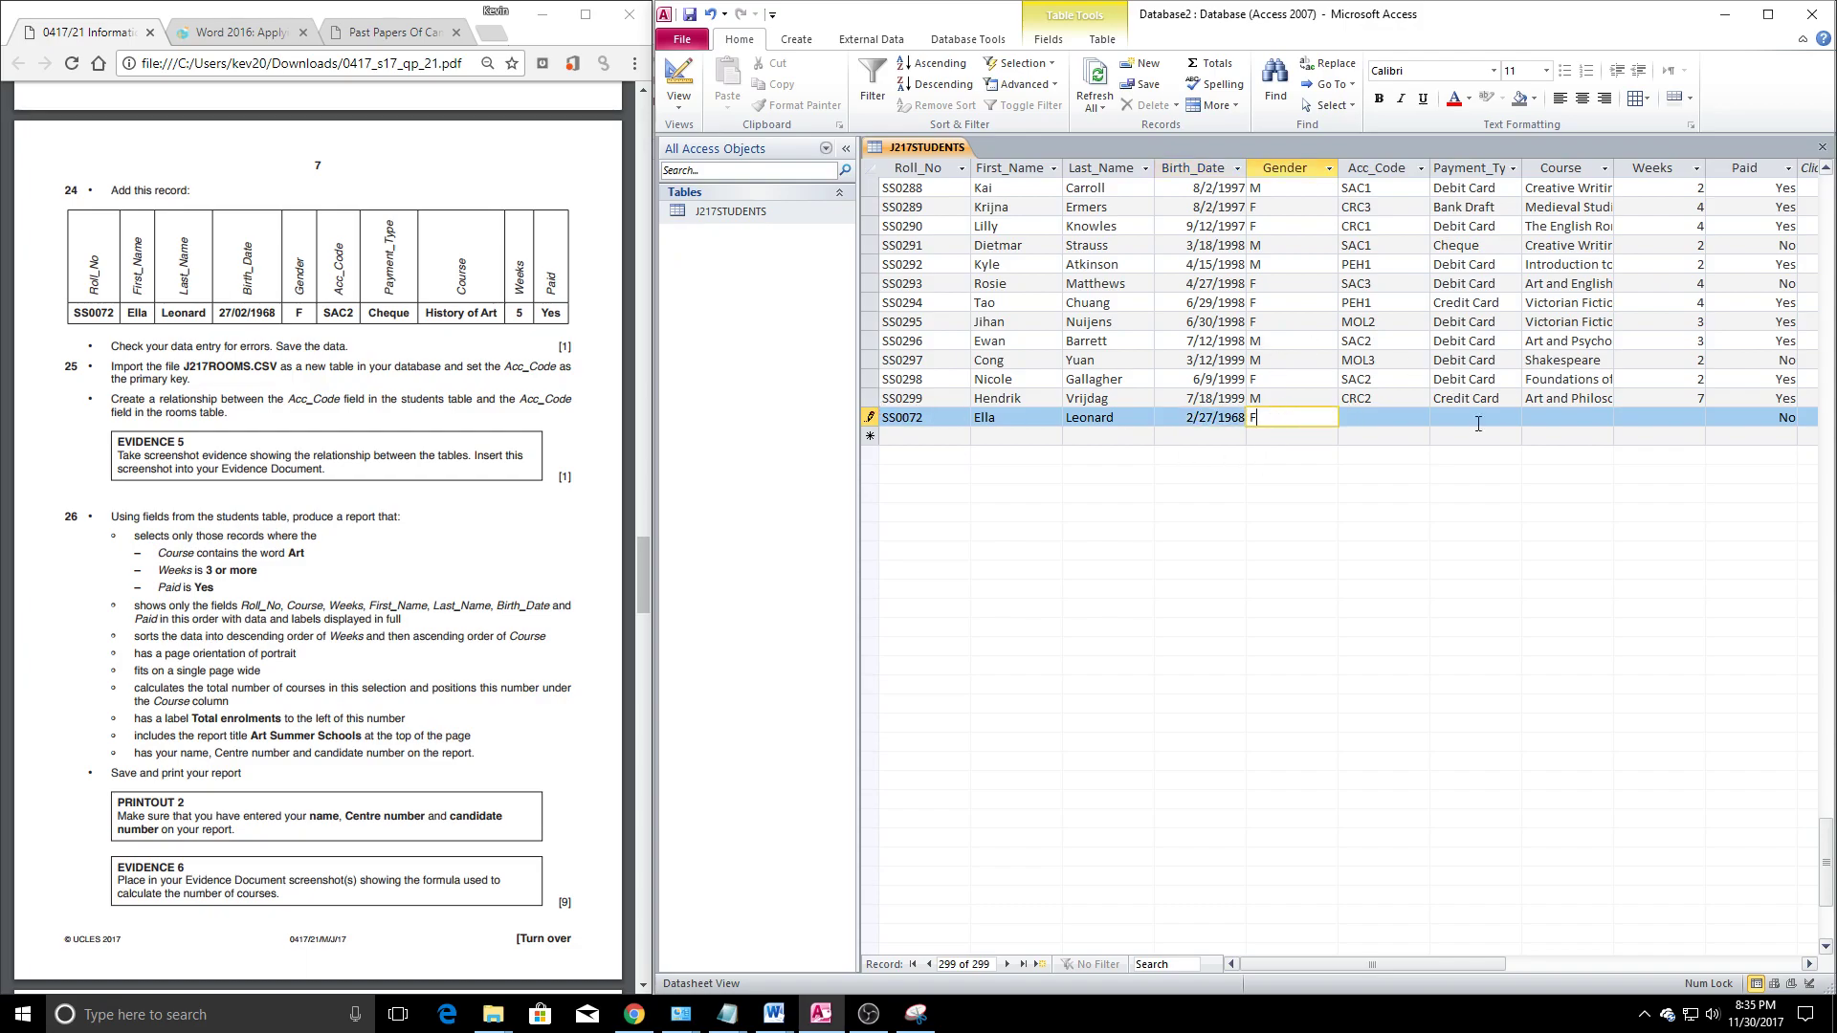
type("F")
Complete the record with Acc_Code SAC2, course History of Art and Paid Yes
left_click(1365, 423)
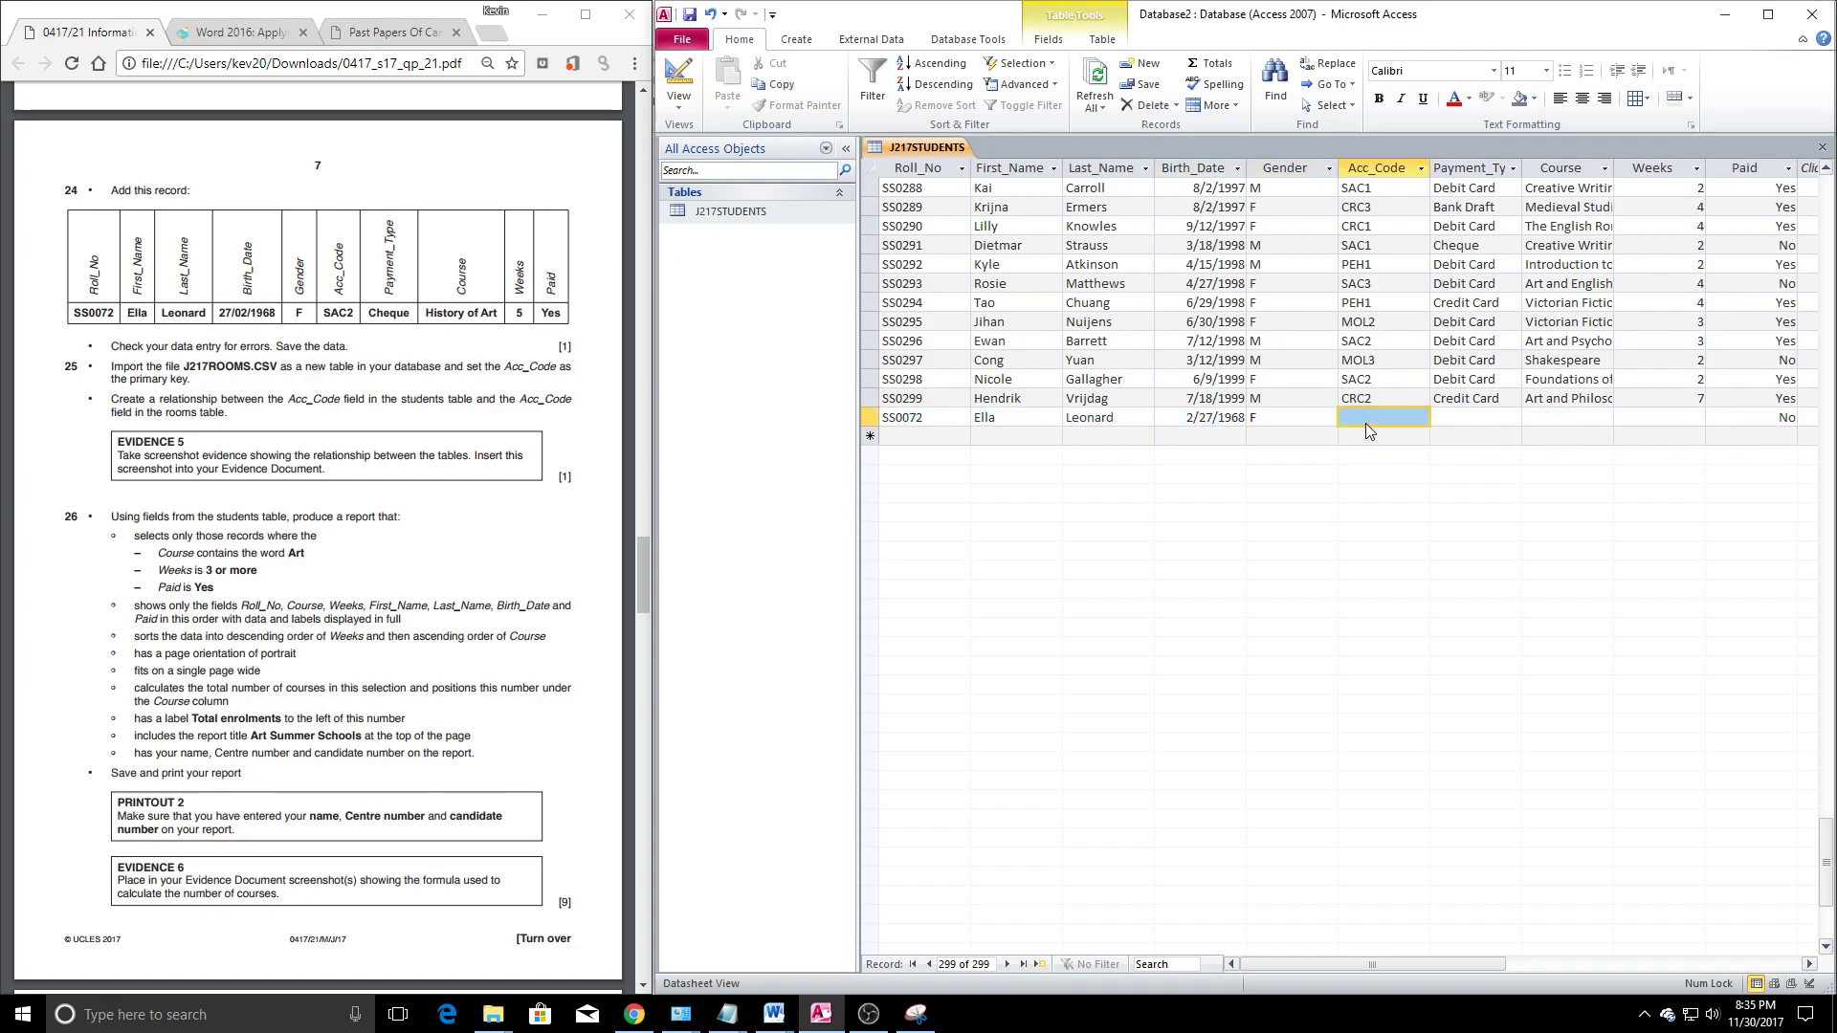
type("SAC2")
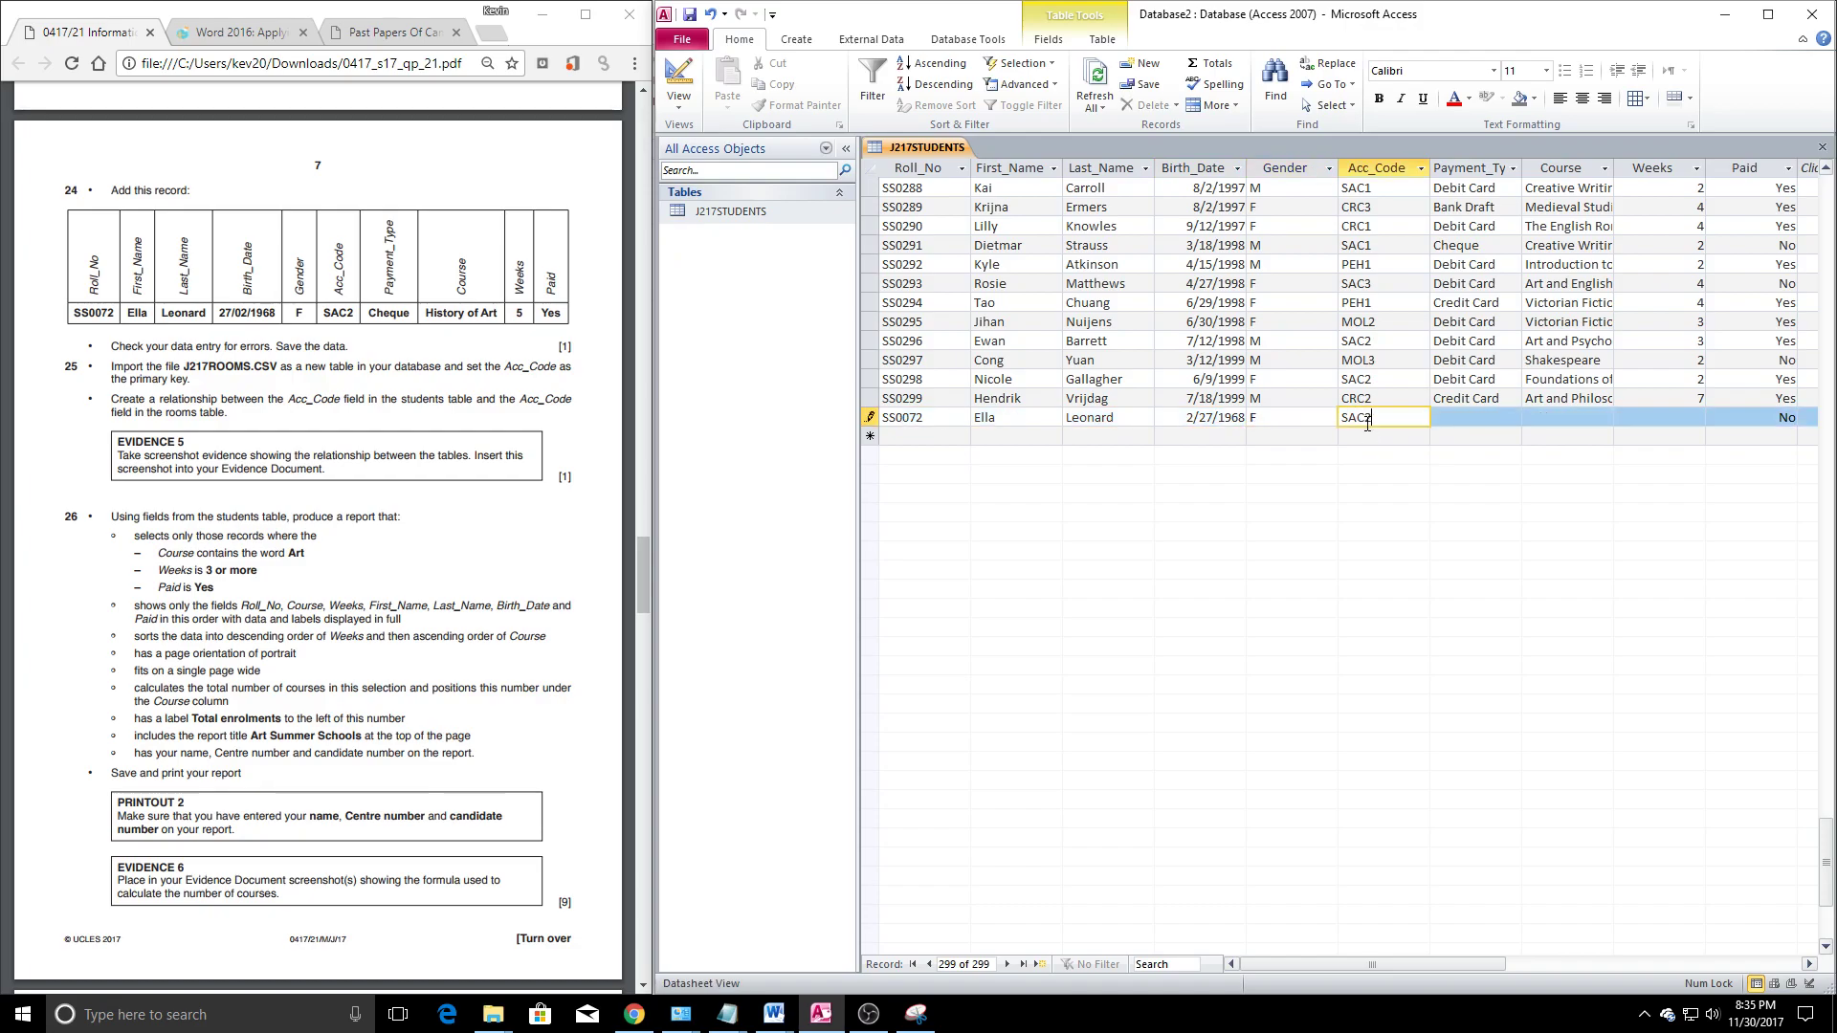
key("Tab")
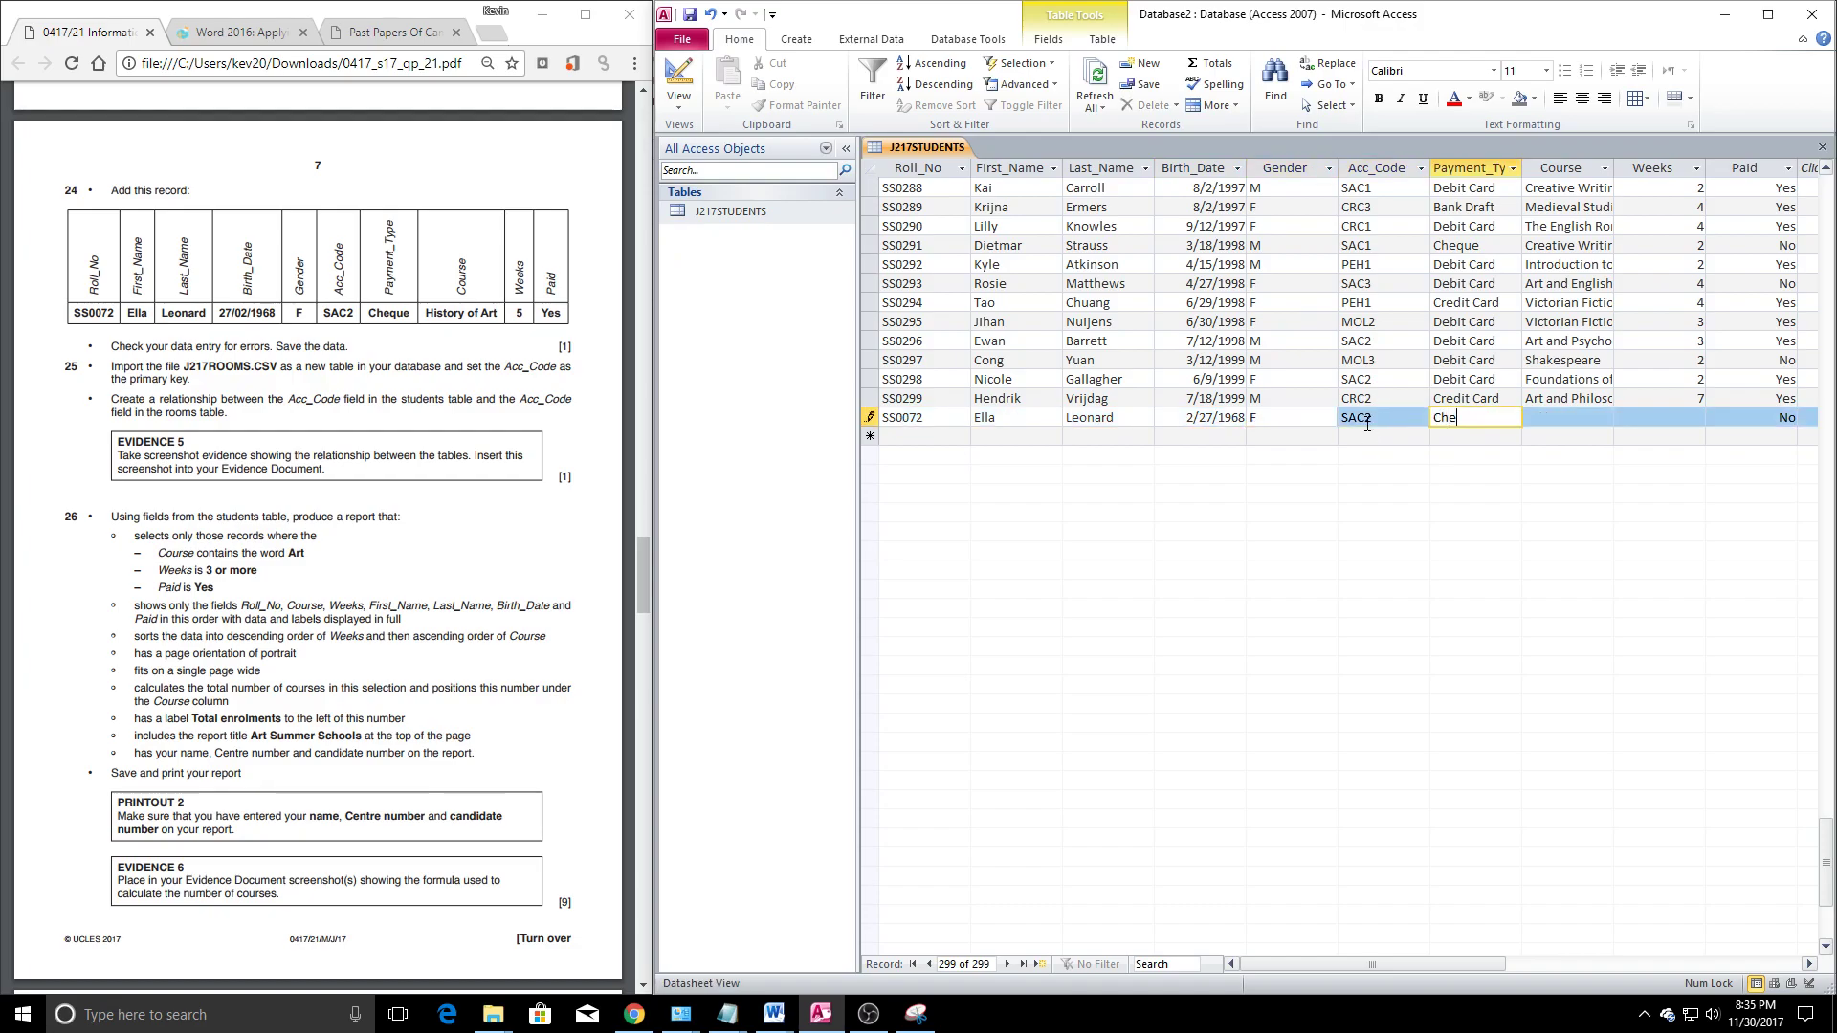
key("Tab")
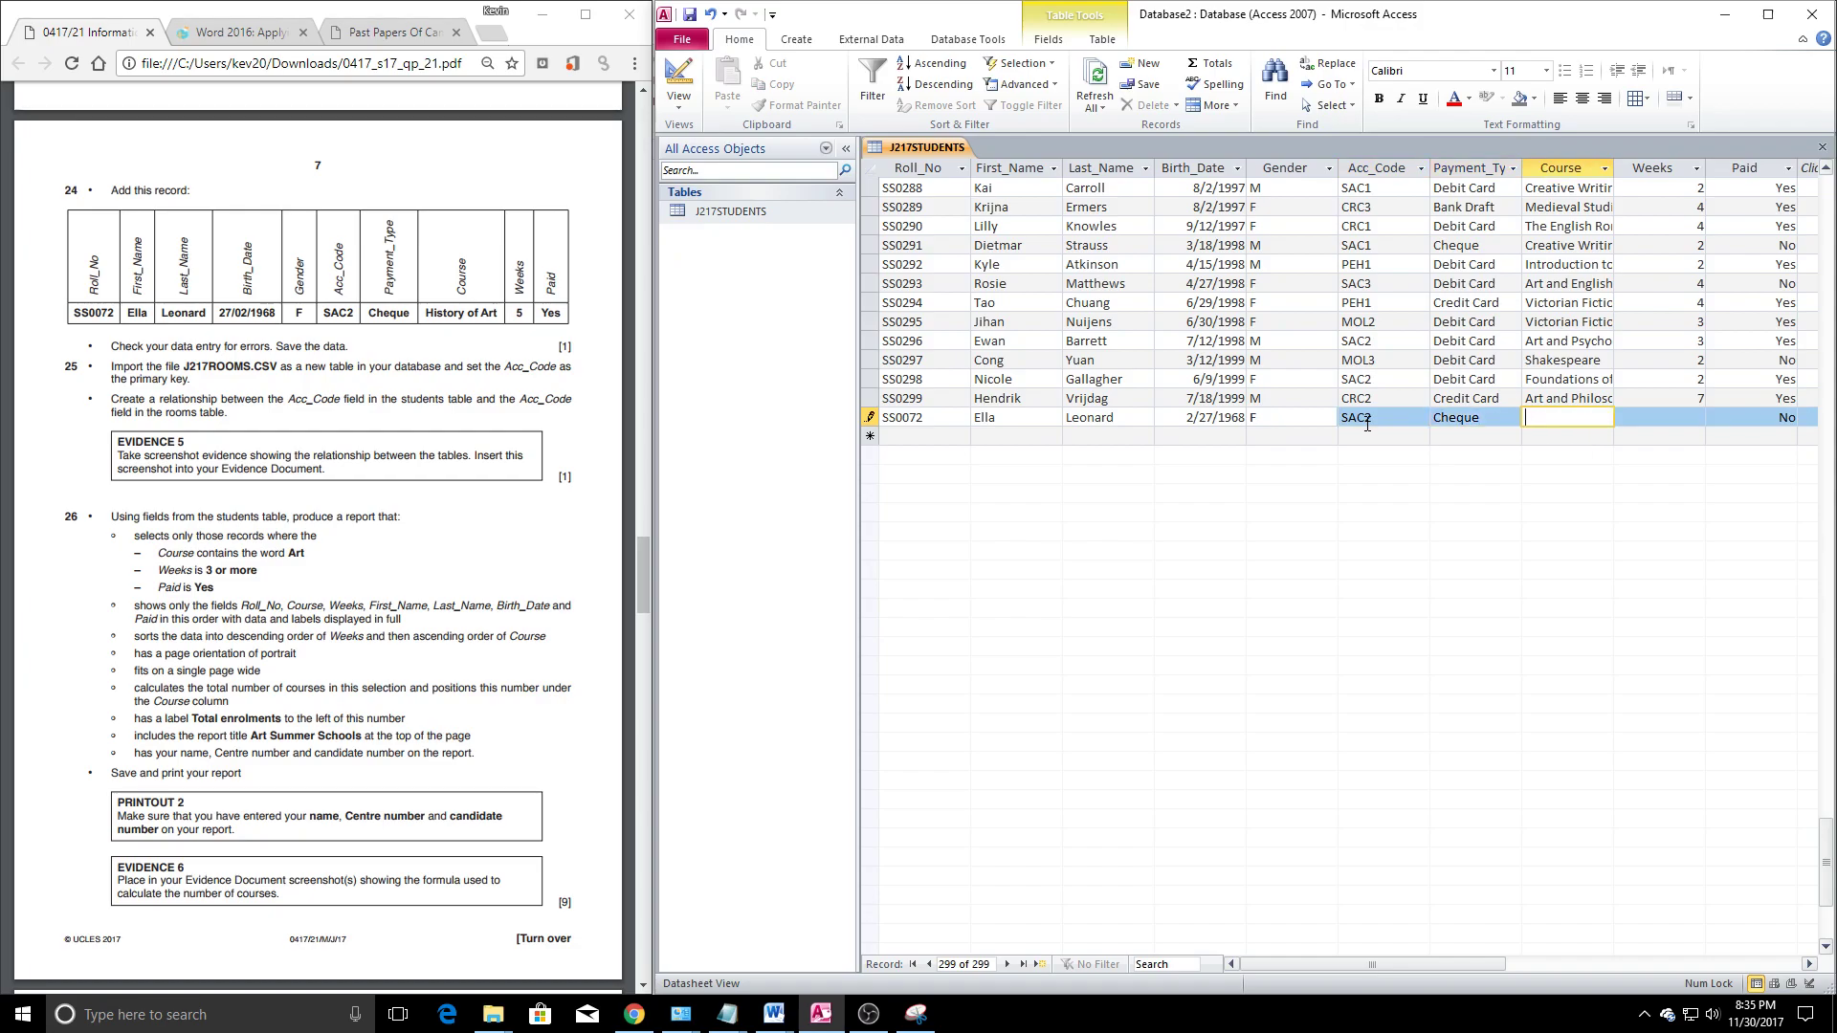
type("History of Art")
key("Tab")
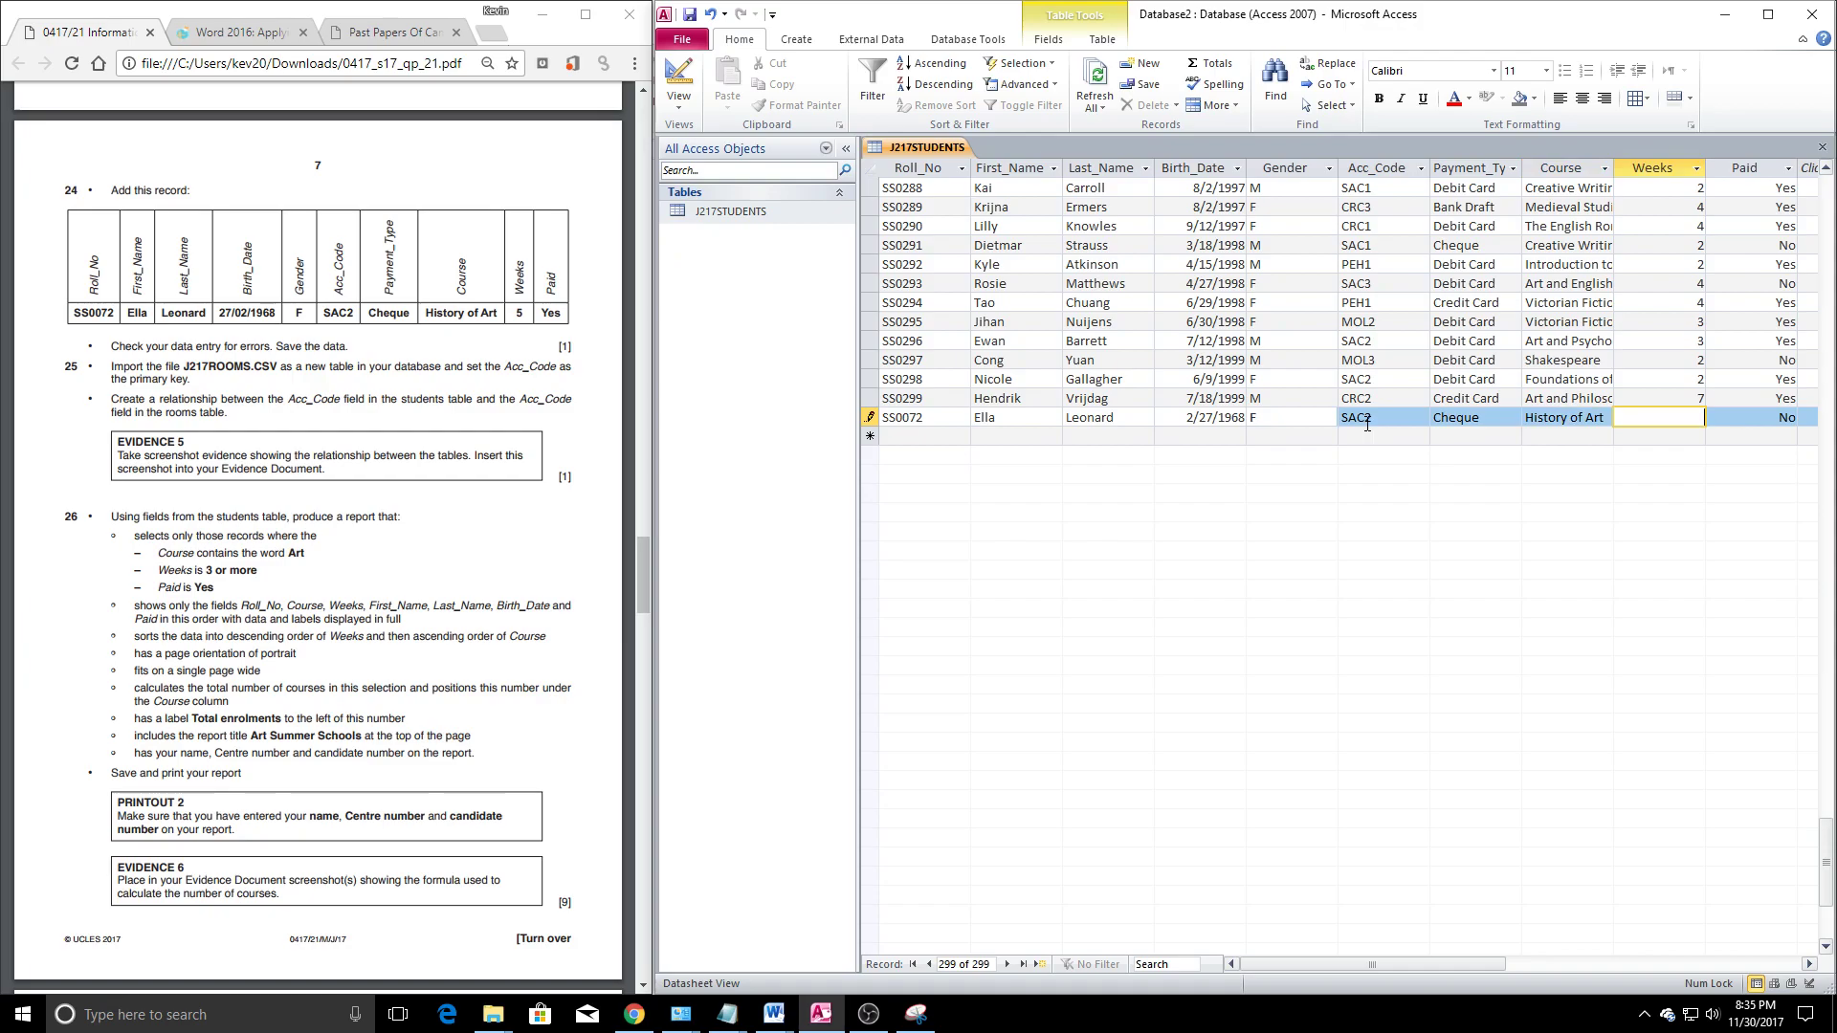
key("Tab")
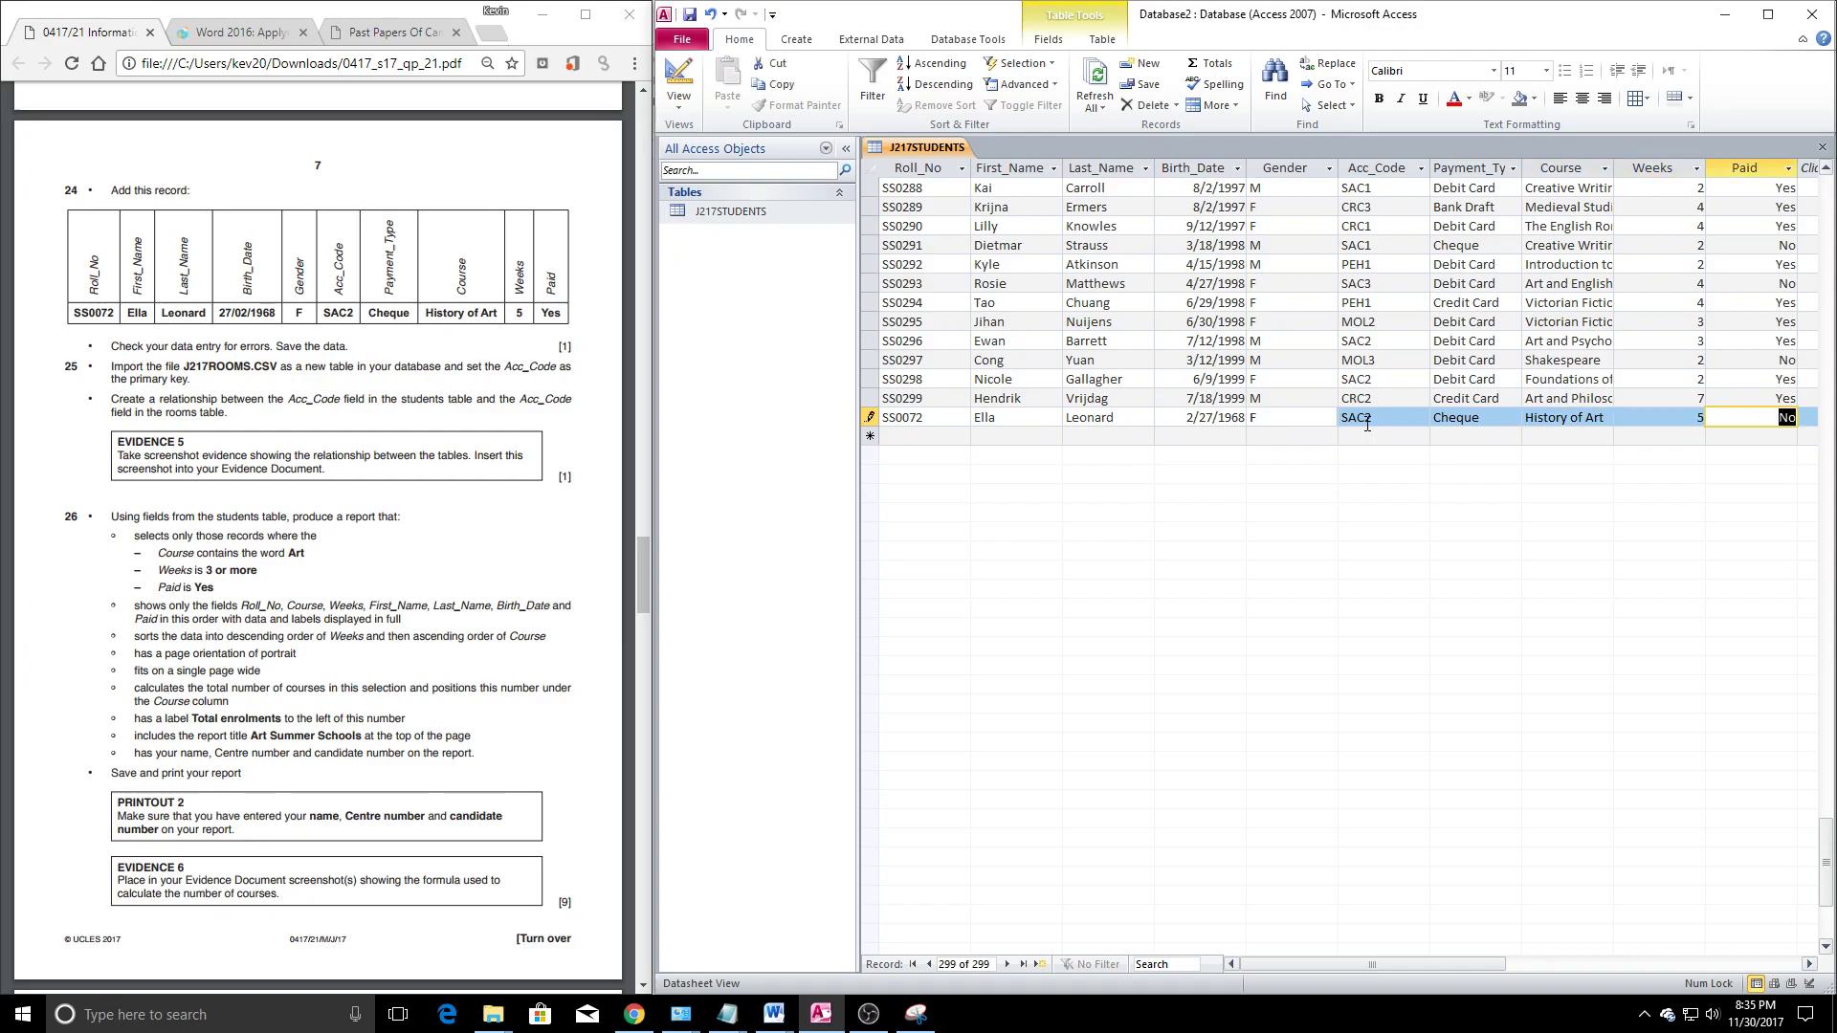
type("Yes")
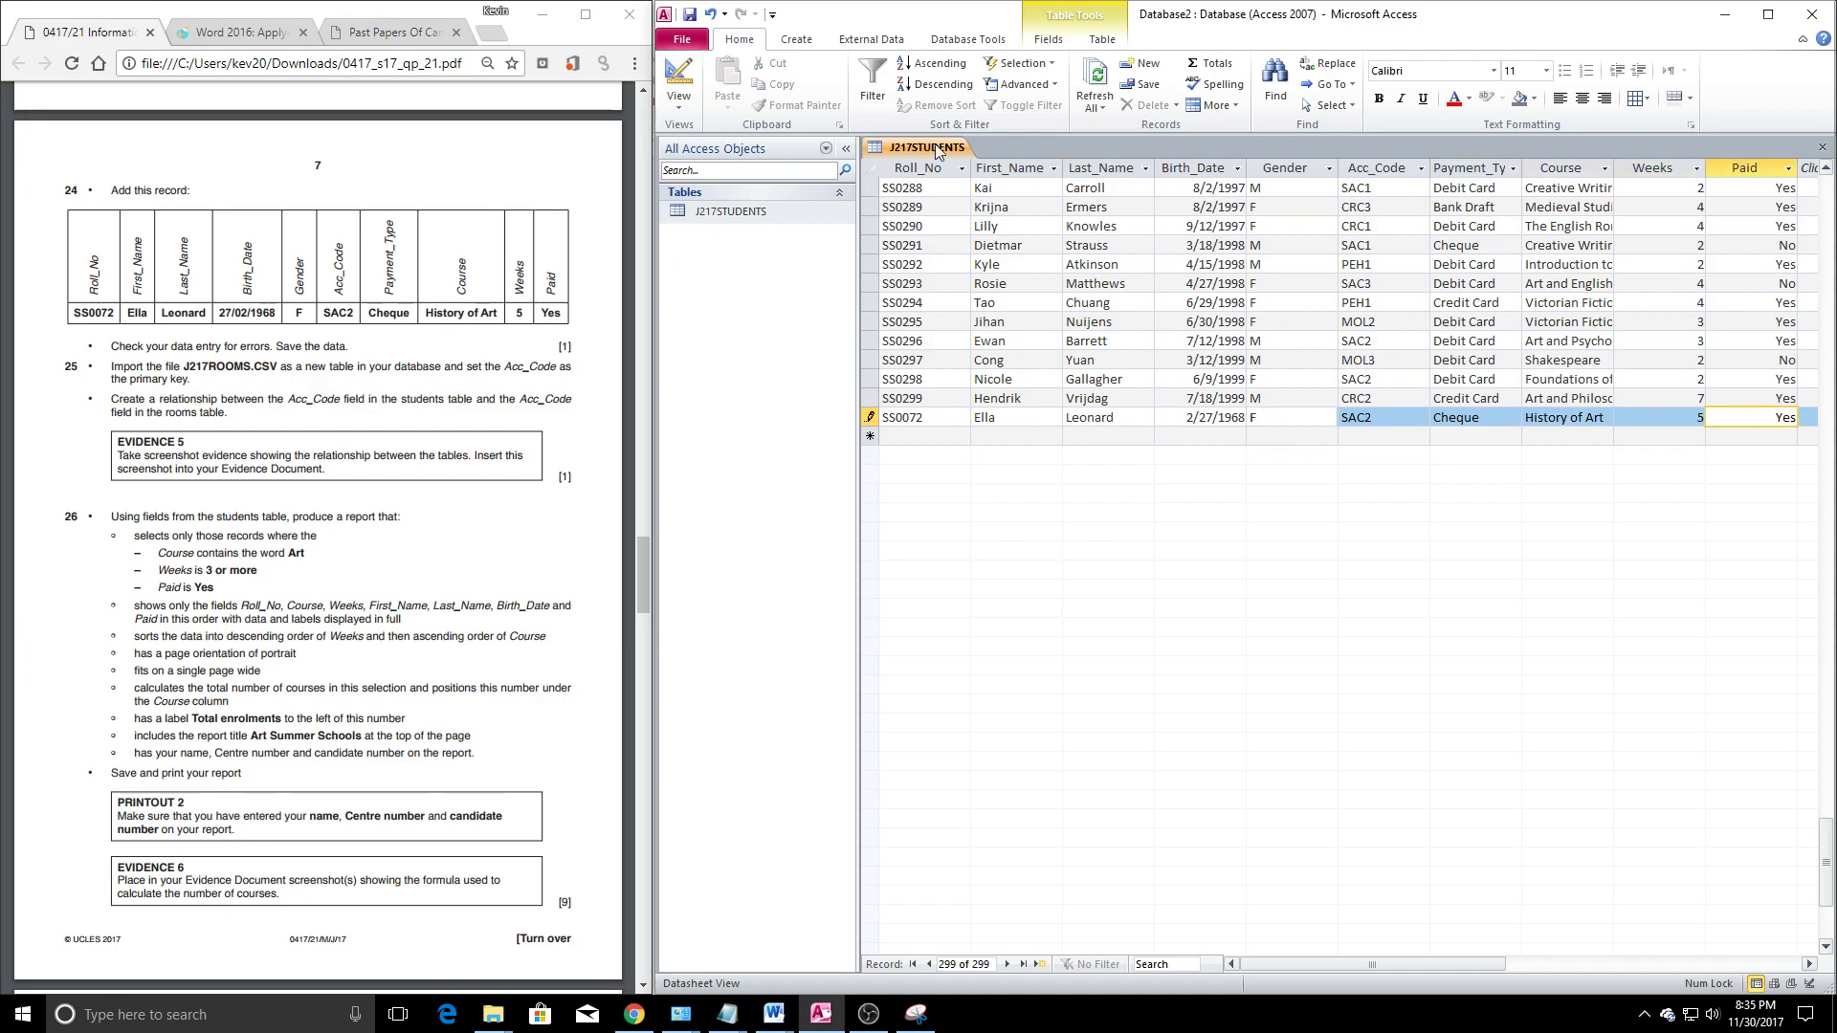
Close the students table and create a blank Query Design with no tables added
left_click(1822, 147)
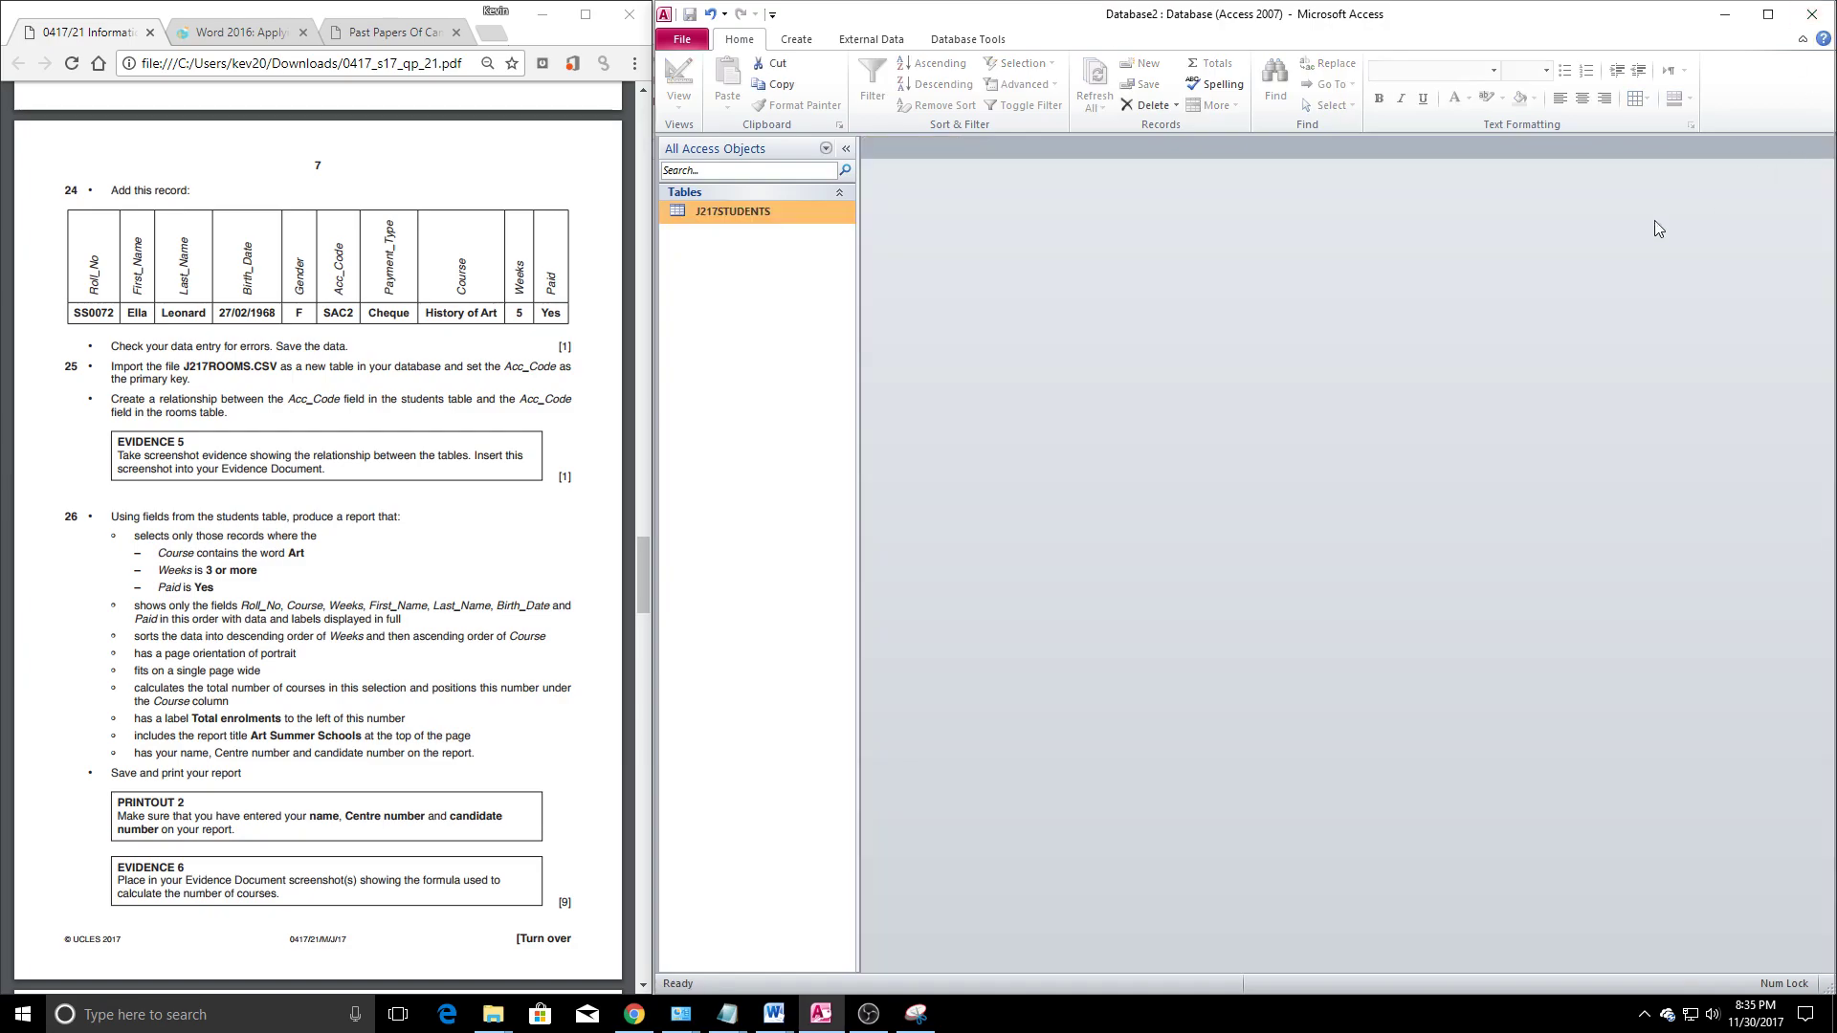
left_click(284, 648)
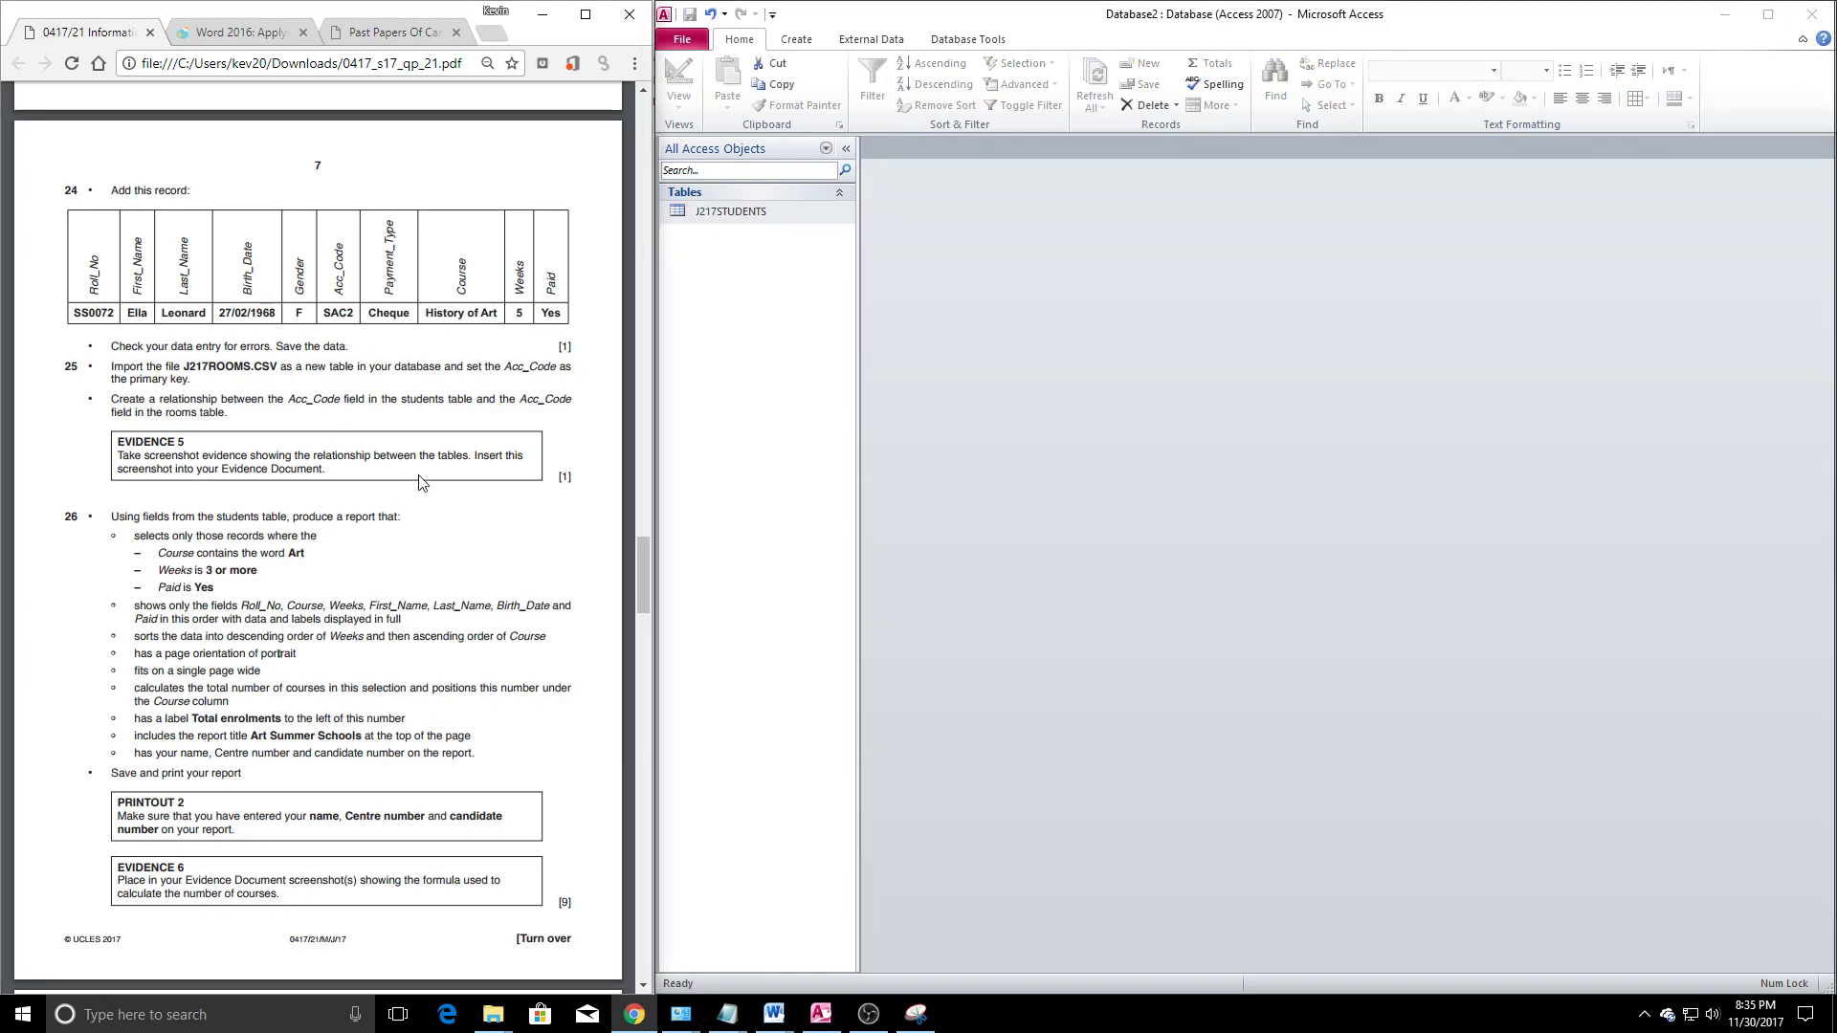
left_click(918, 97)
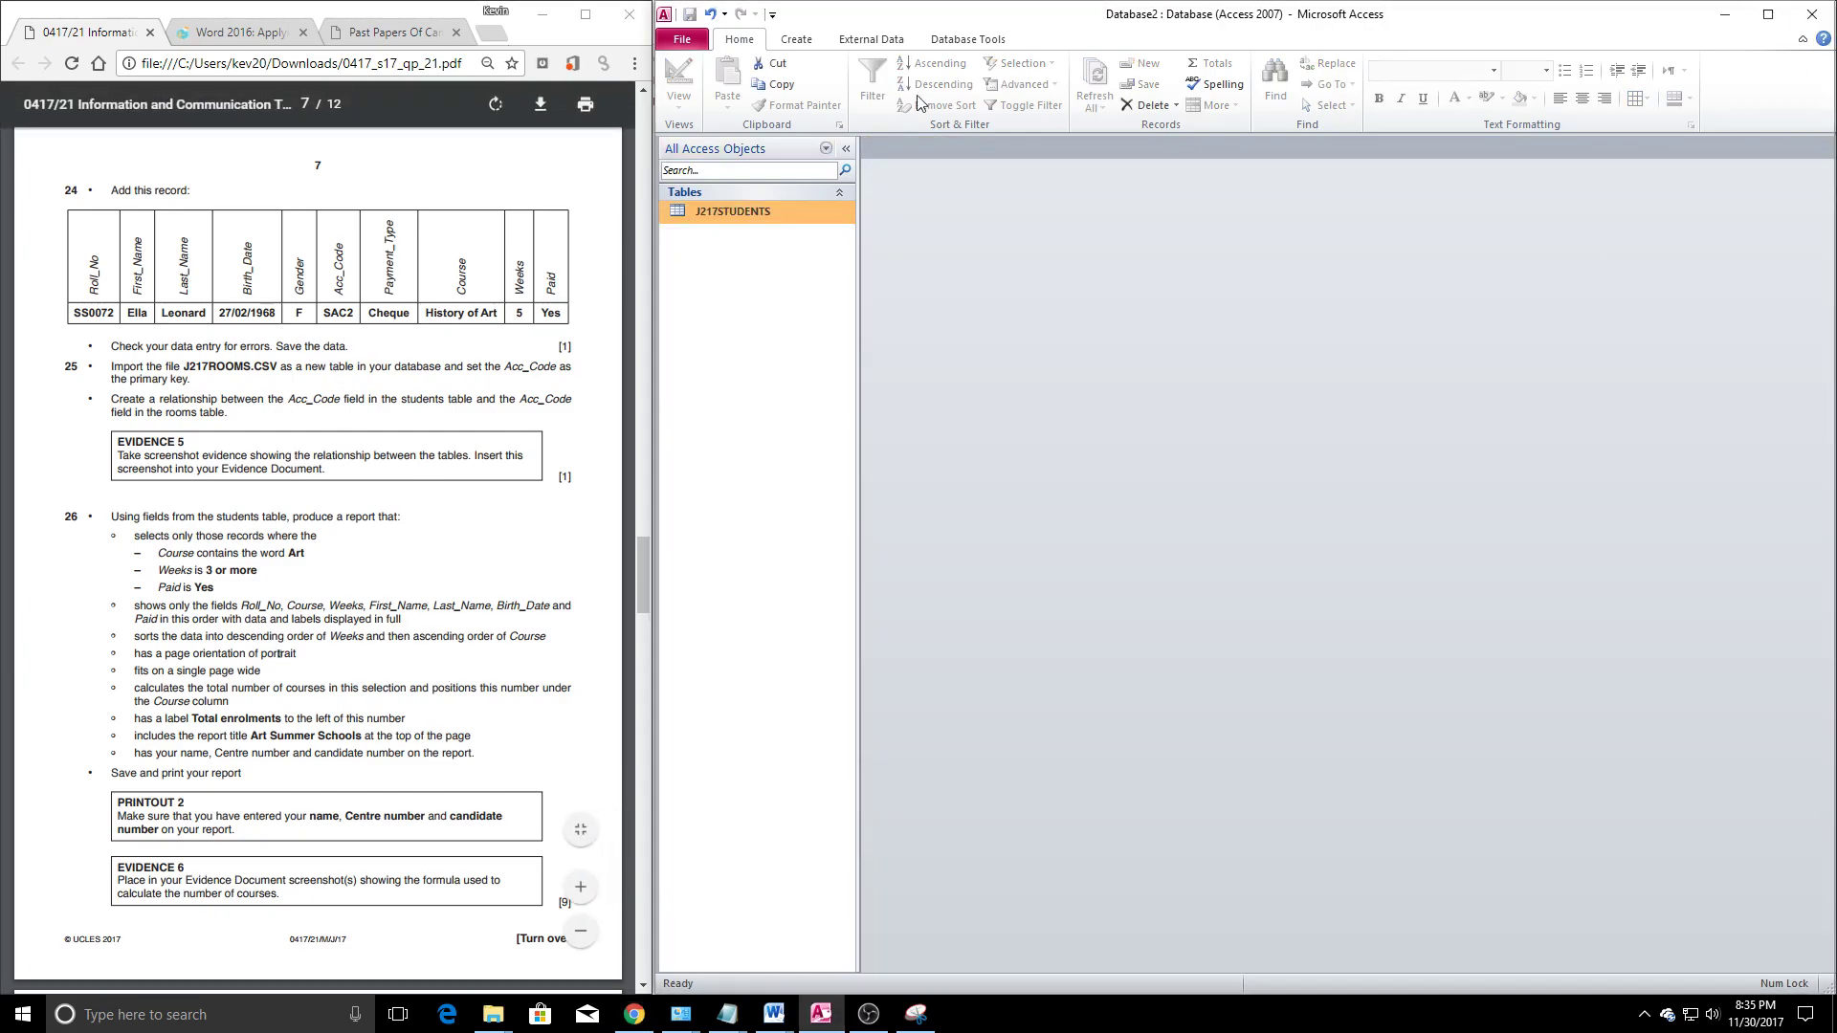
left_click(783, 40)
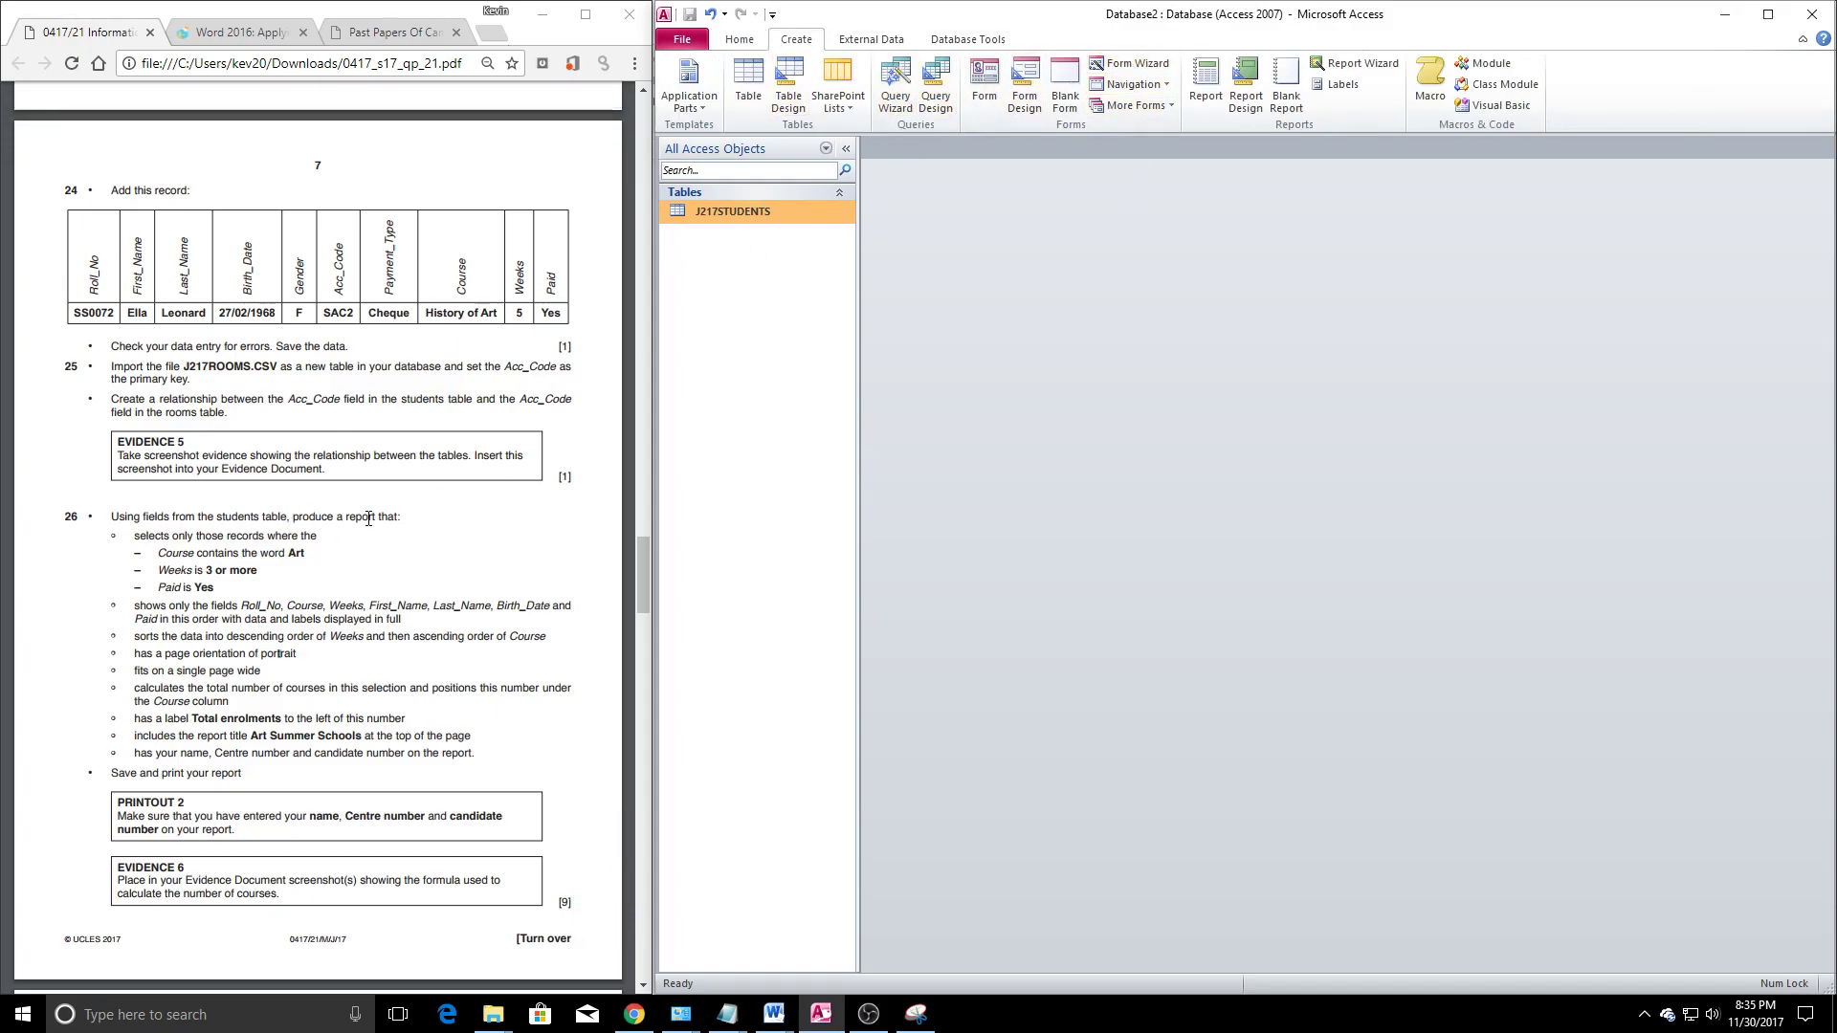
left_click(947, 86)
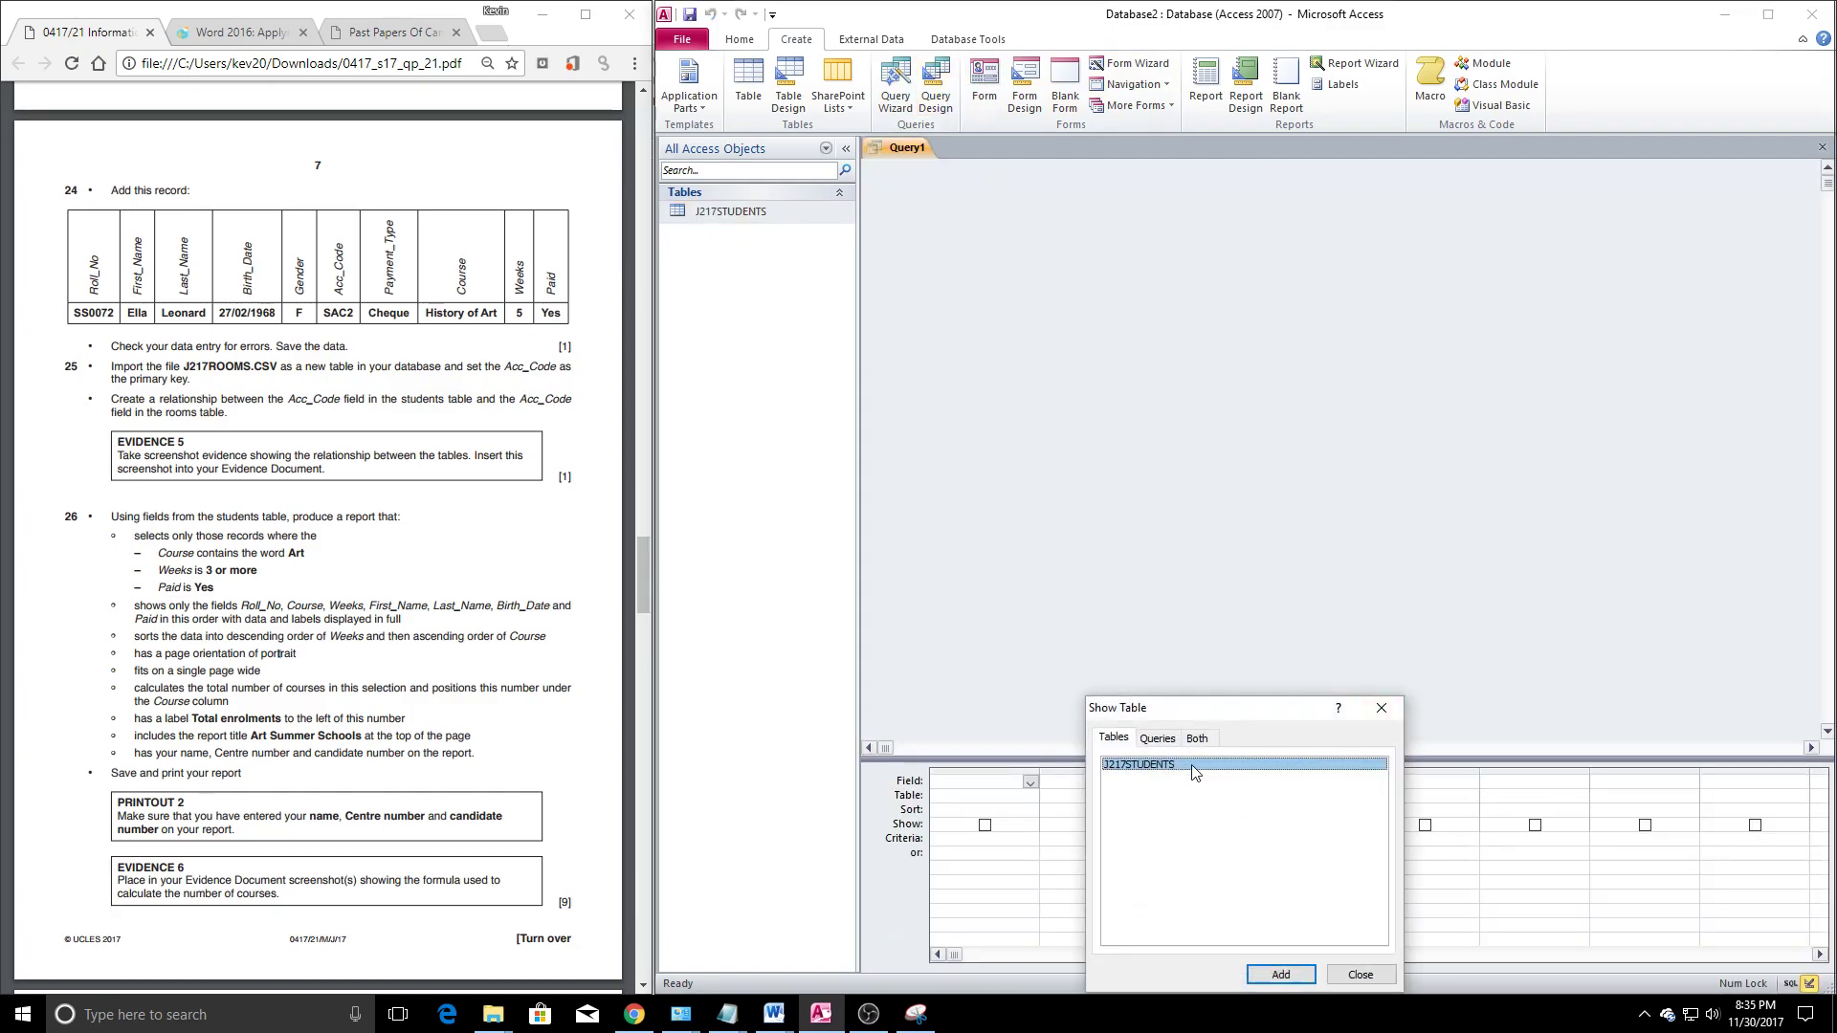
left_click(1380, 709)
Review the task 25 import instructions in the exam paper
left_click(218, 393)
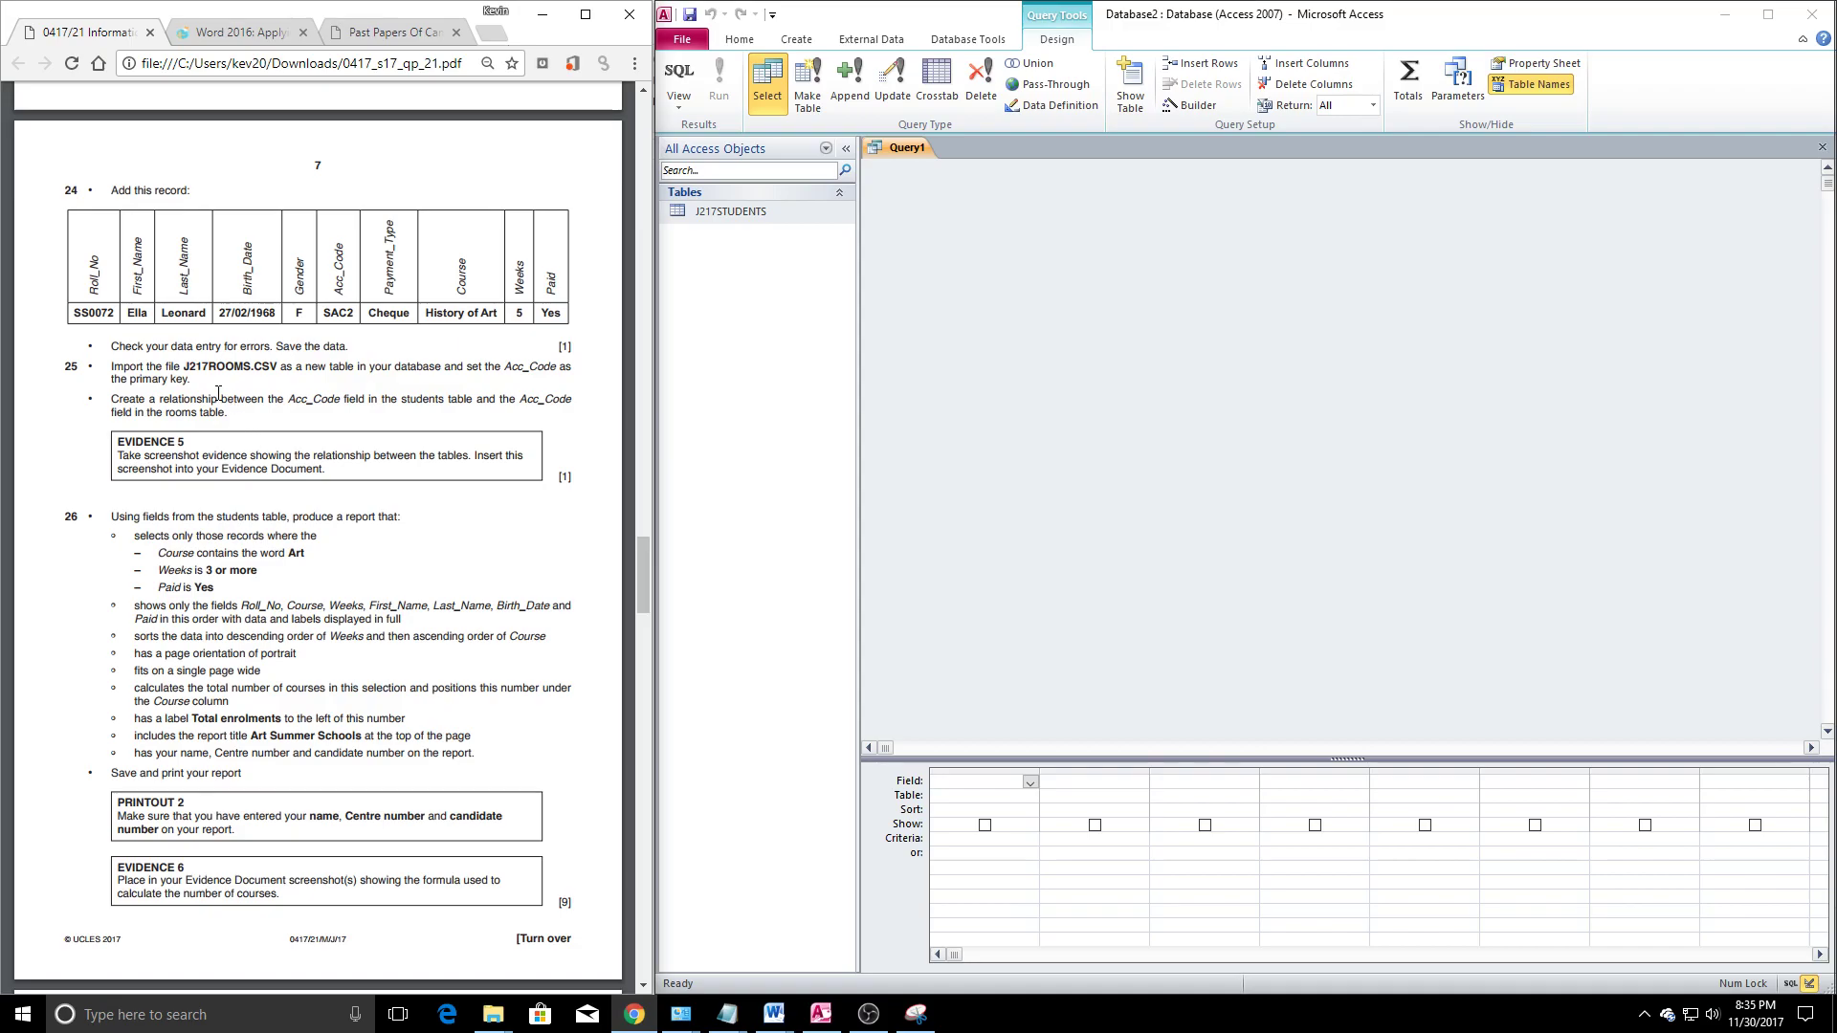
left_click_drag(112, 370, 199, 387)
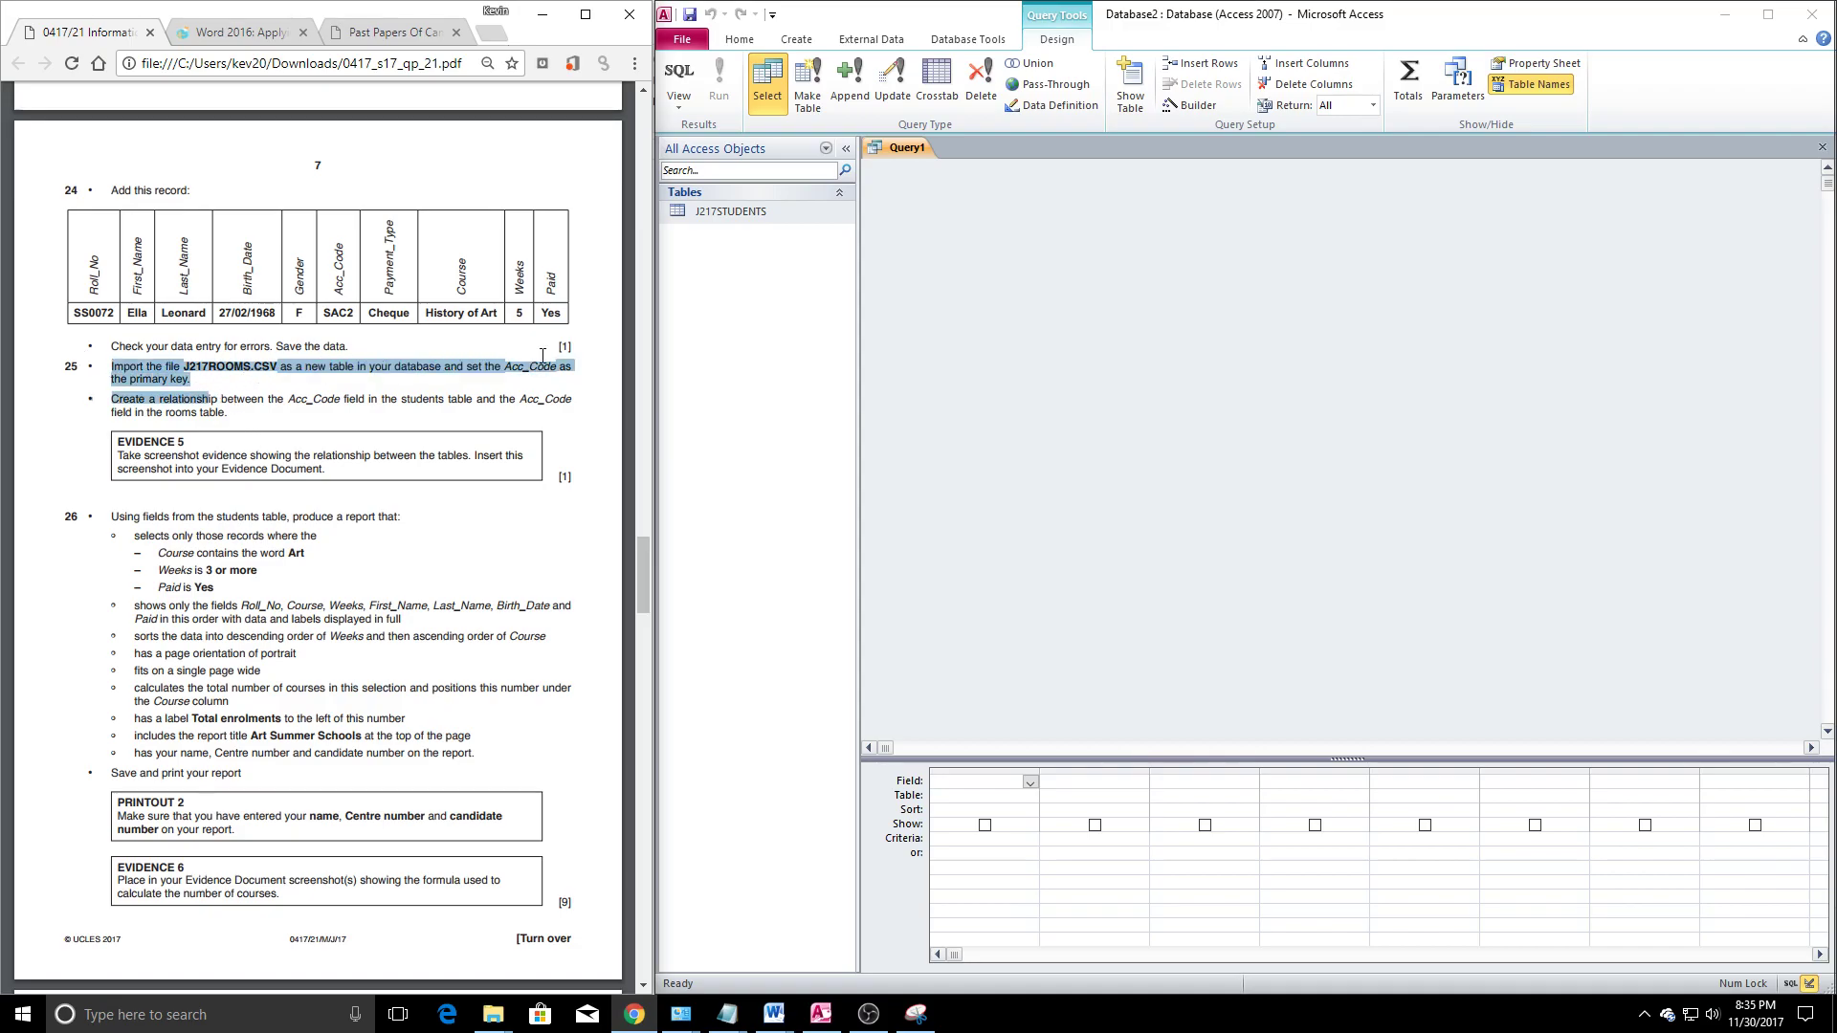
left_click_drag(235, 399, 246, 399)
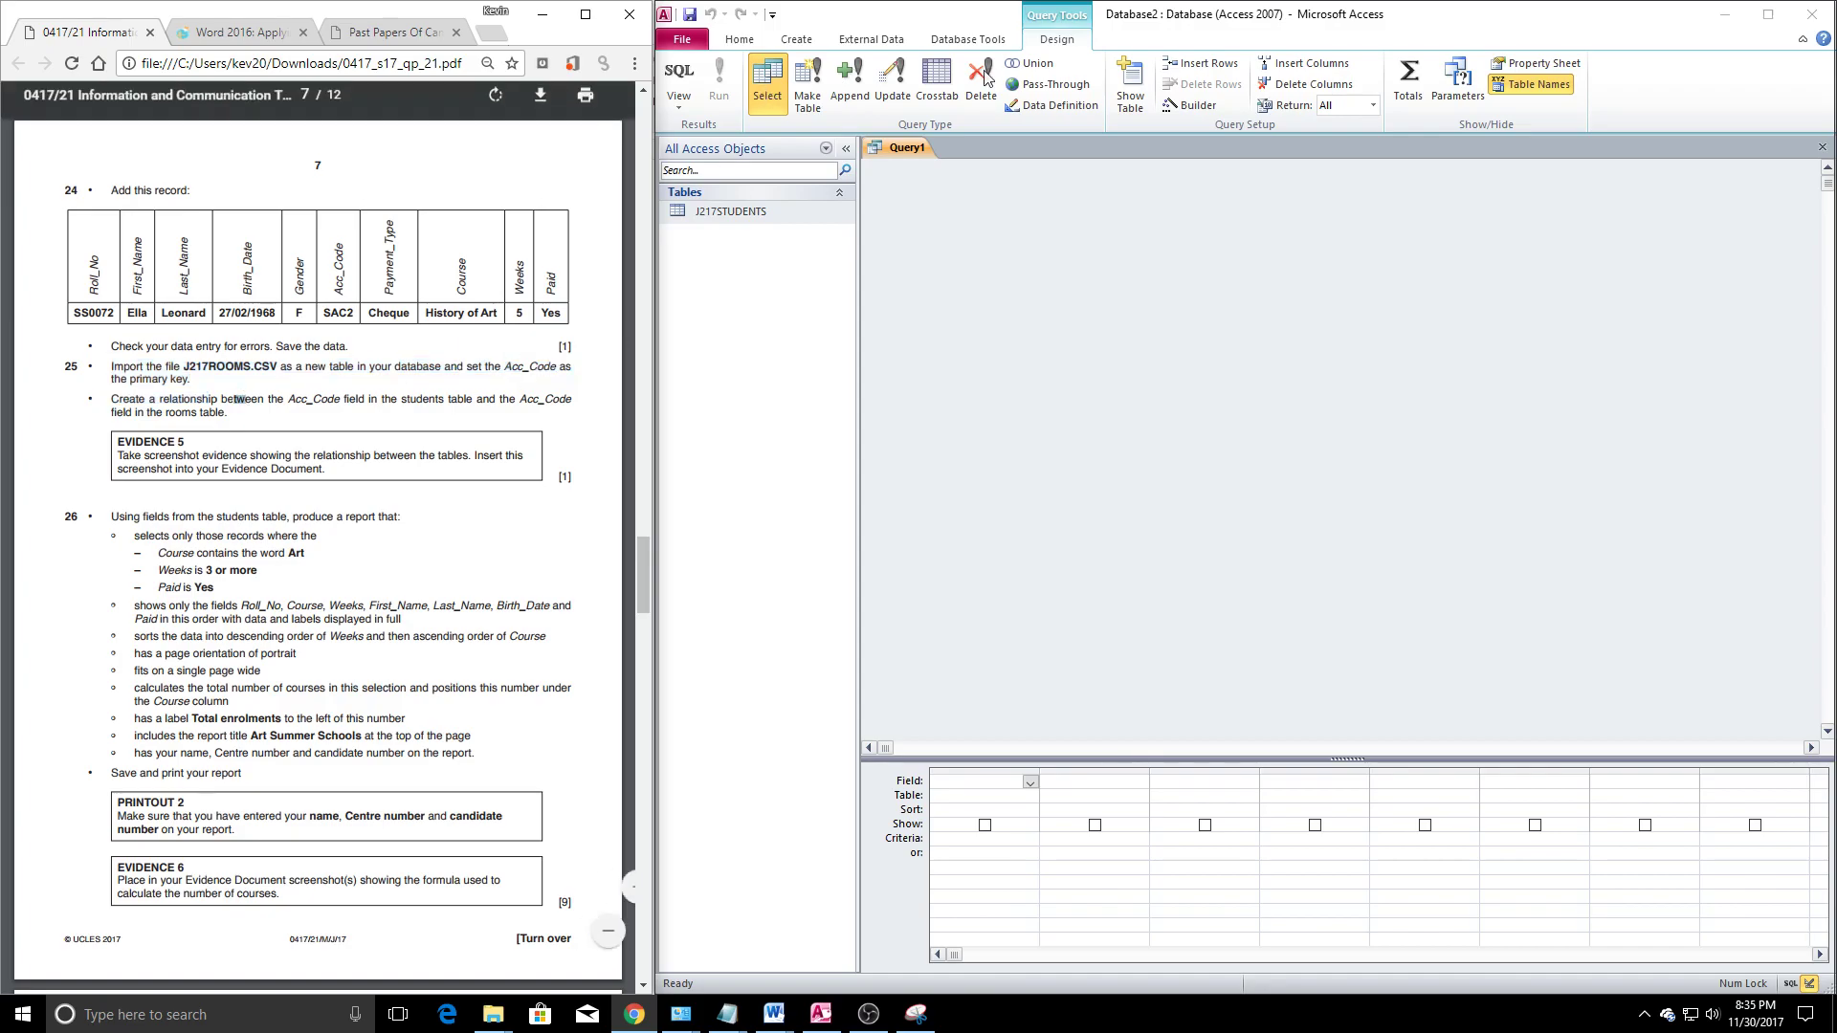
Choose J217ROOMS.CSV as a text-file import into a new table
left_click(871, 39)
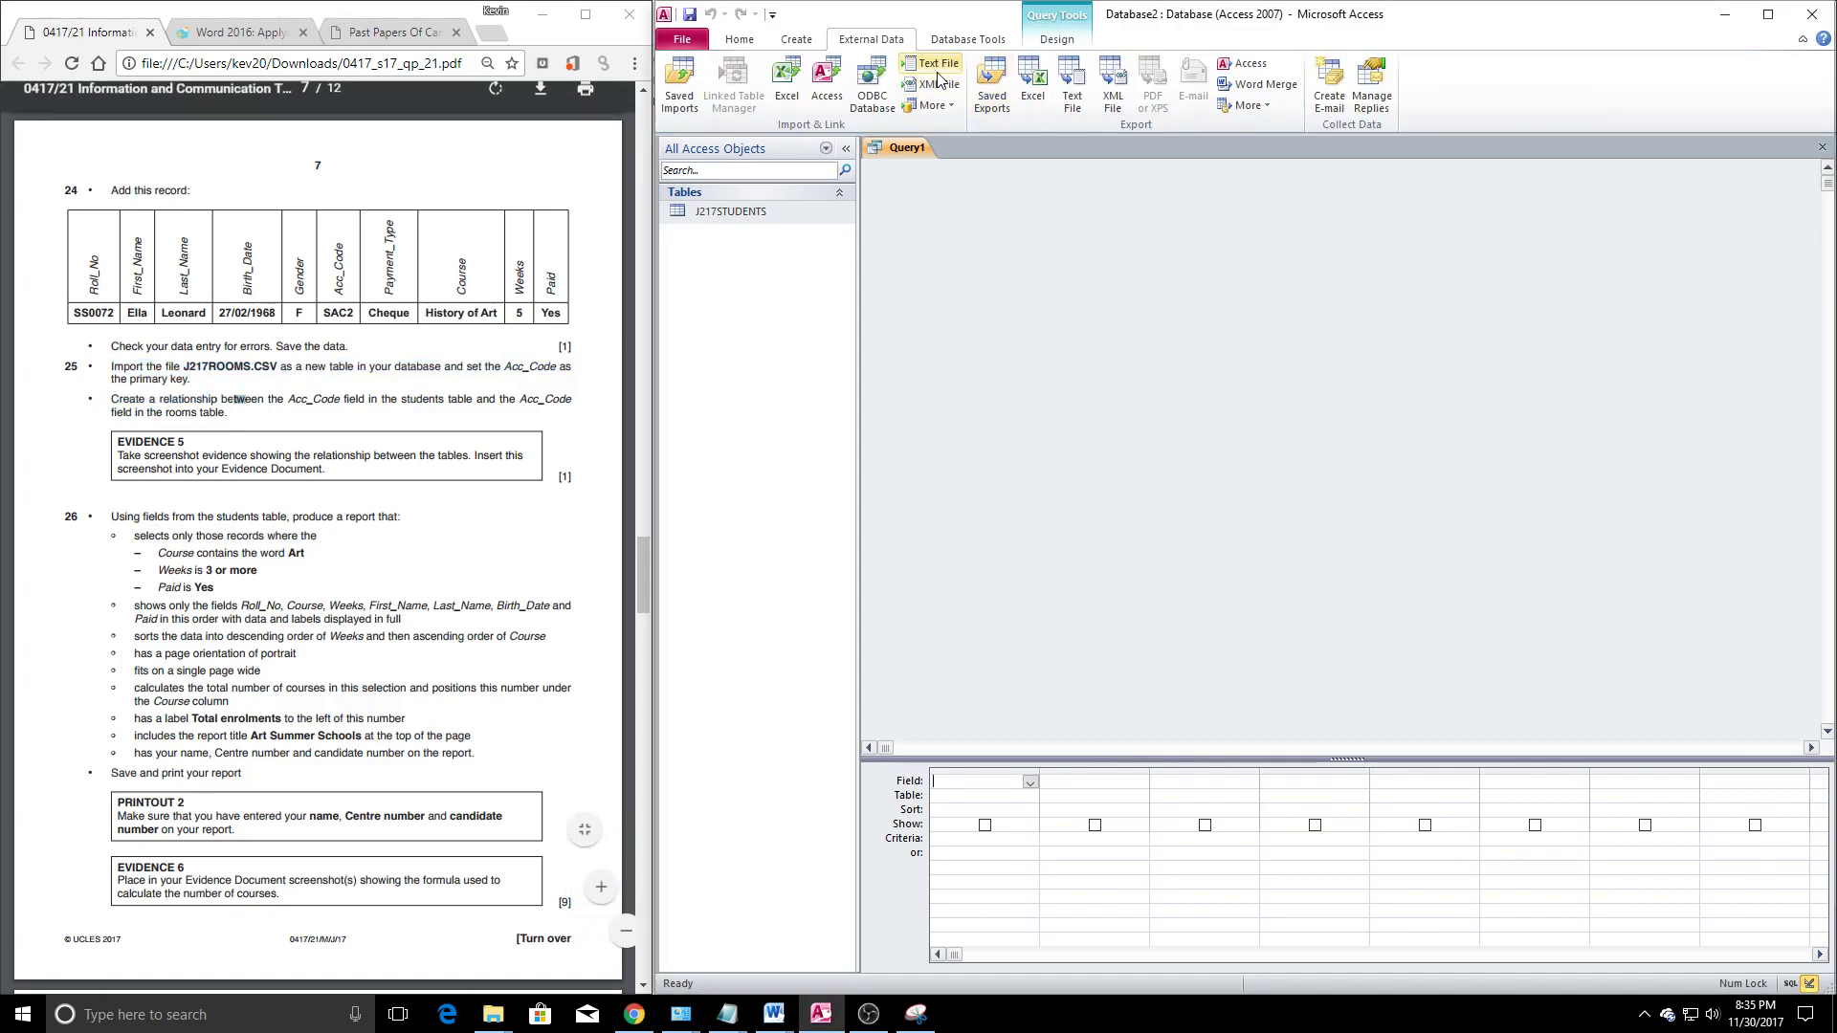
left_click(931, 63)
left_click(1540, 381)
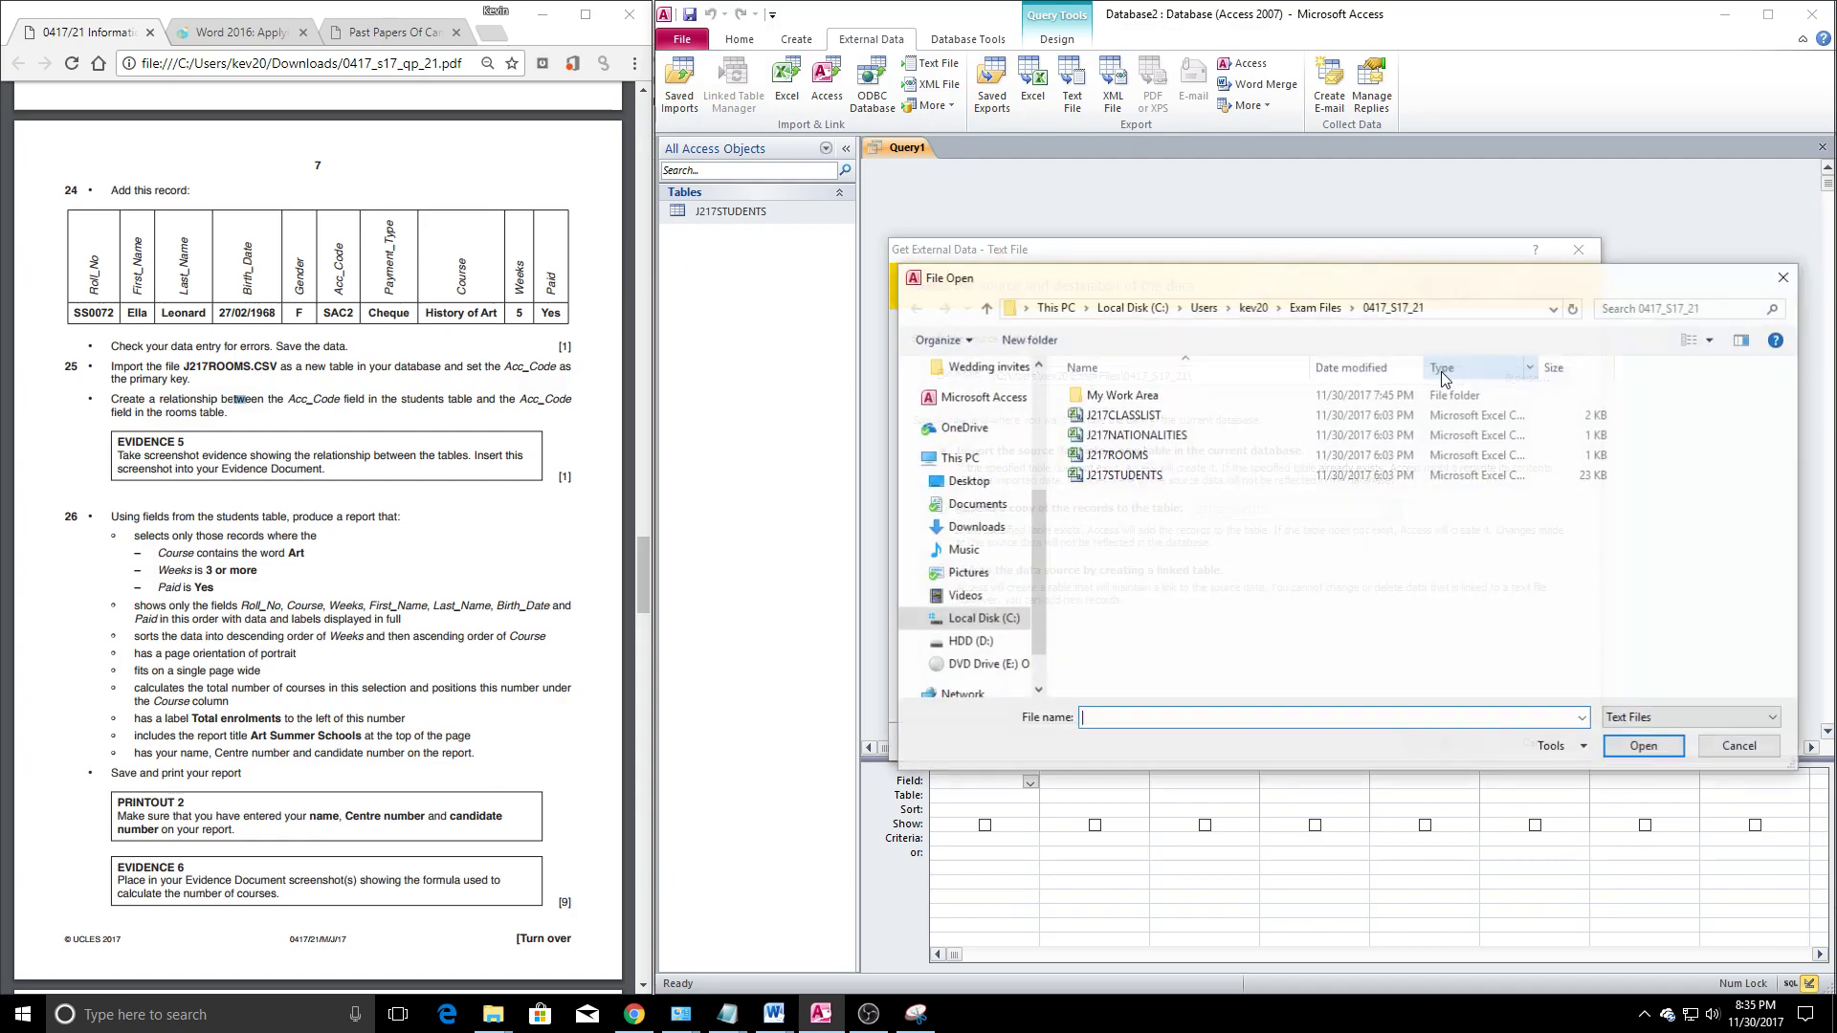
left_click(1197, 475)
left_click(1636, 737)
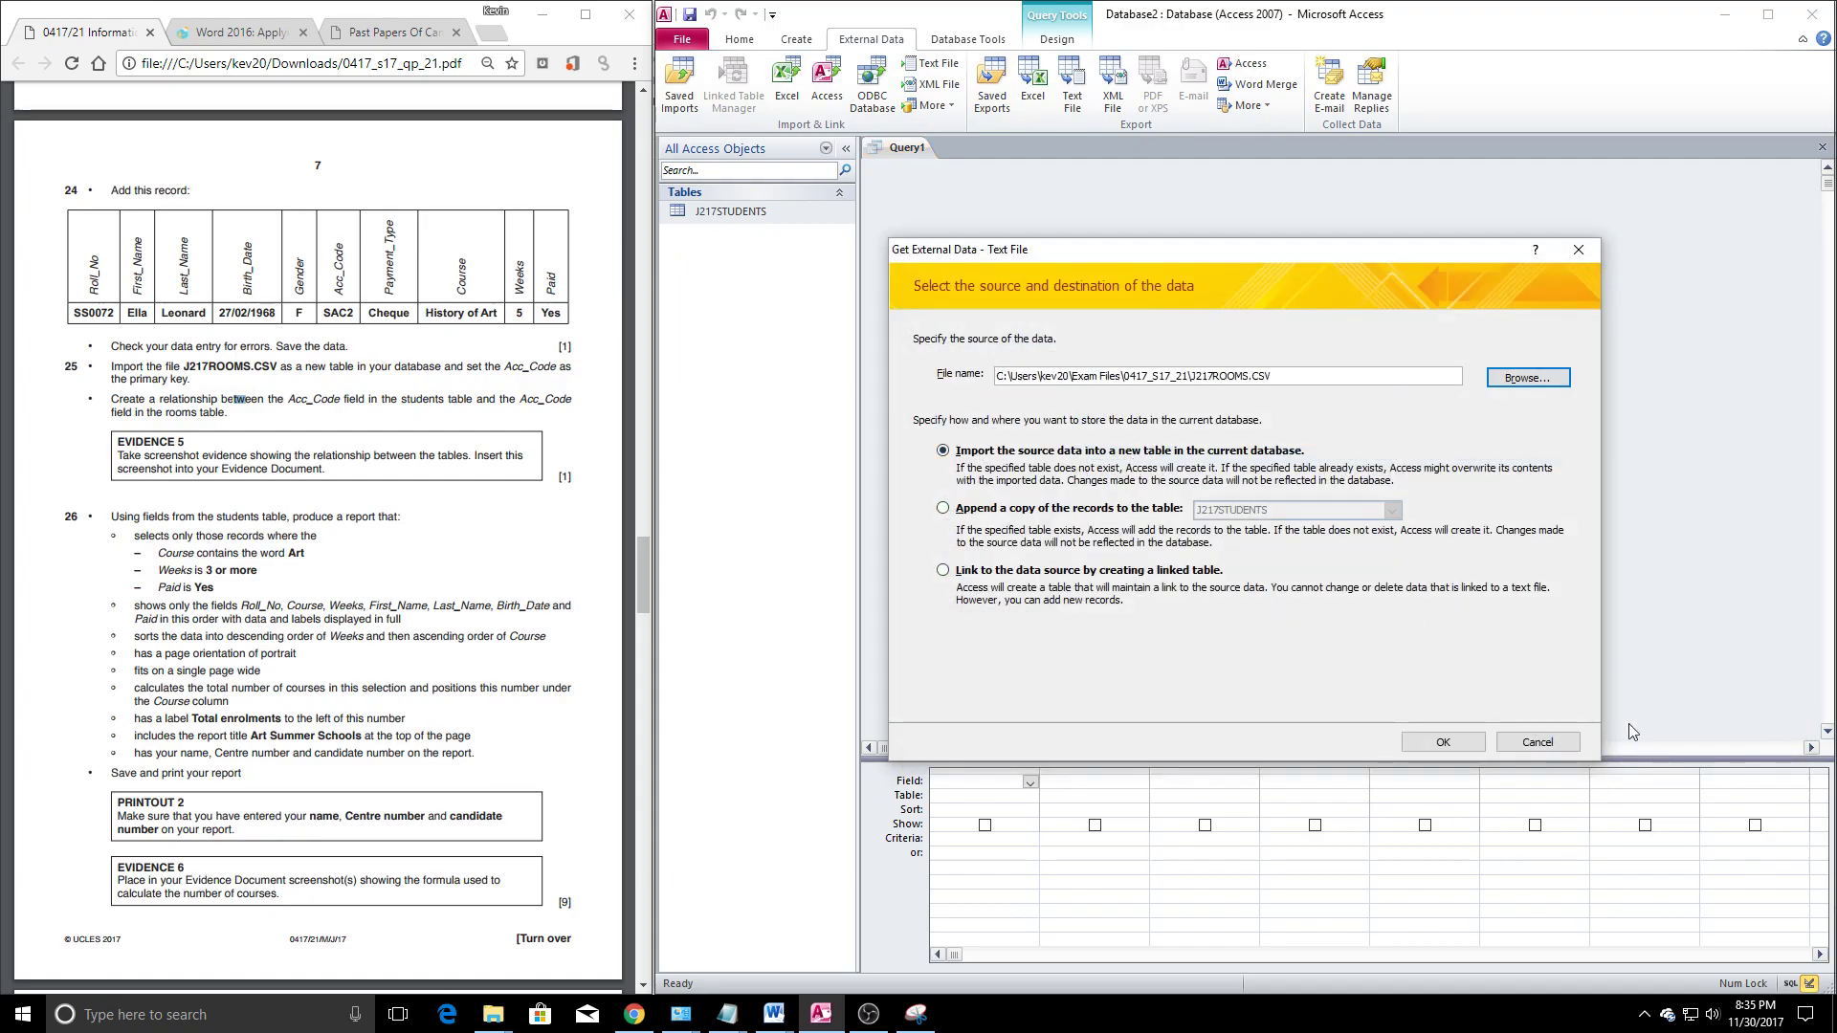
left_click(1443, 742)
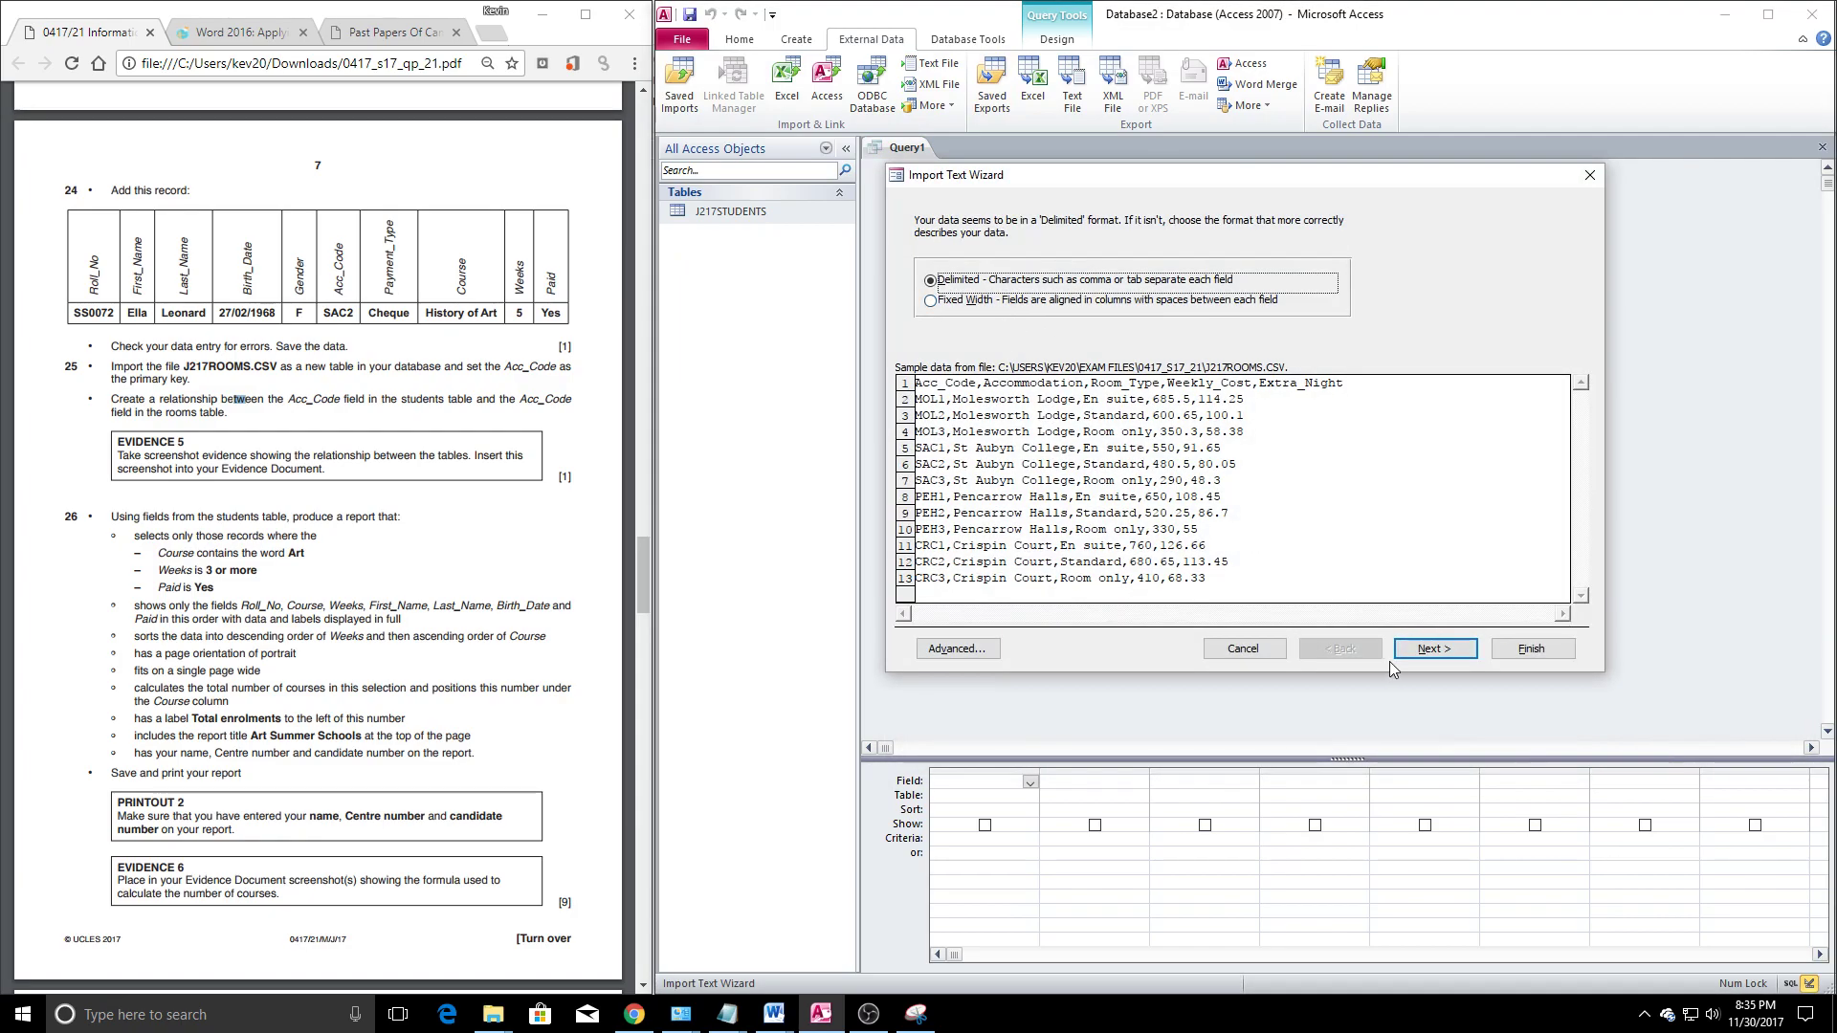
Import it as J217ROOMS with first-row field names and Acc_Code as primary key
left_click(1431, 649)
left_click(972, 318)
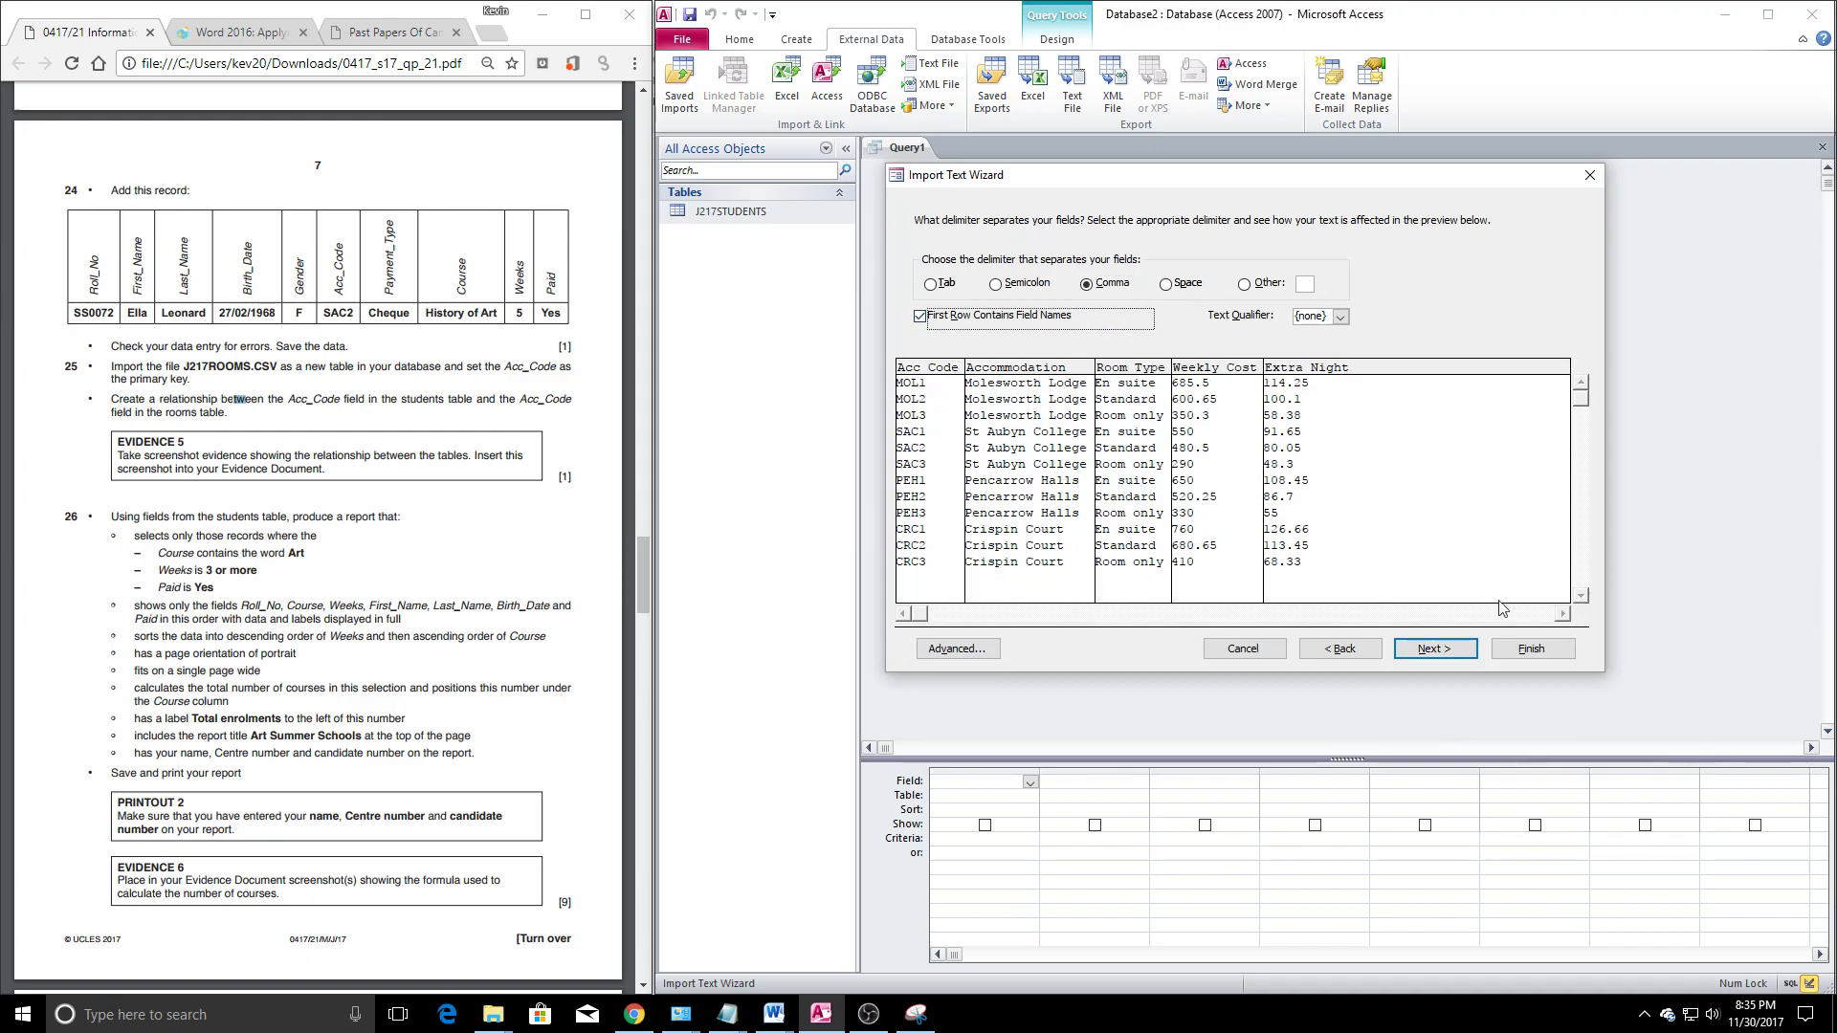
left_click(1438, 649)
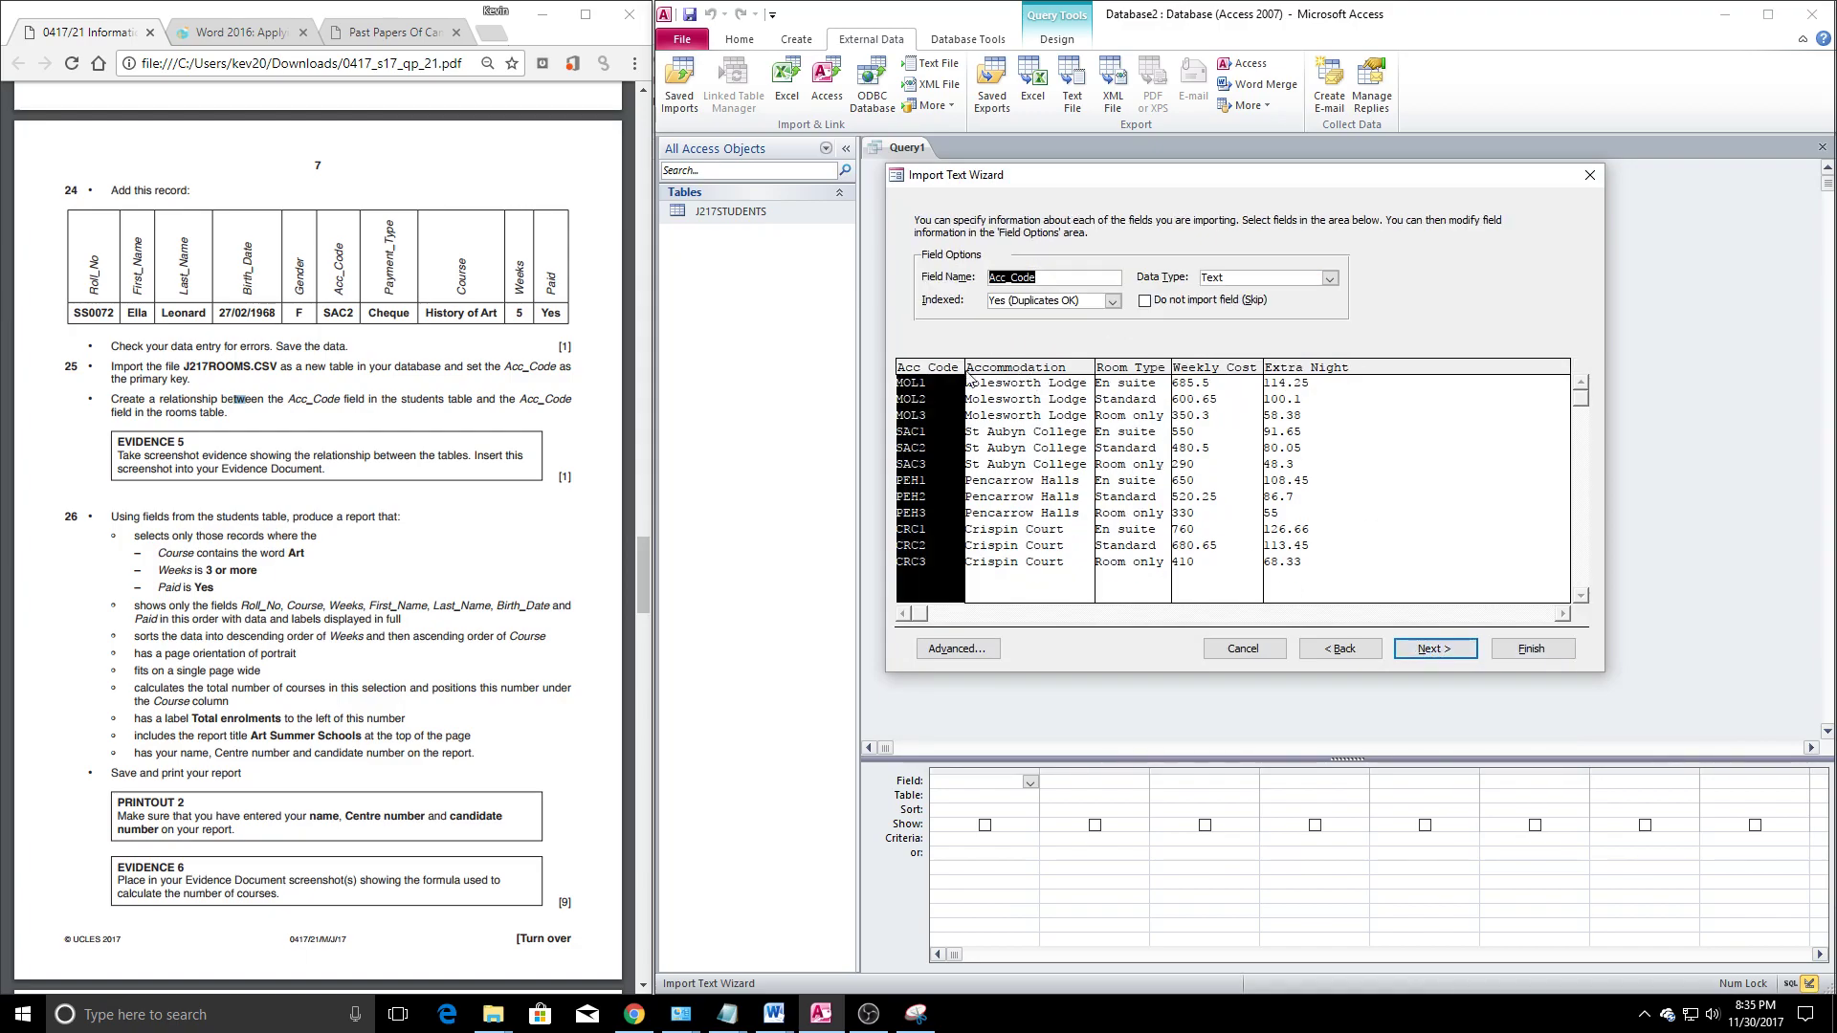
left_click(1431, 650)
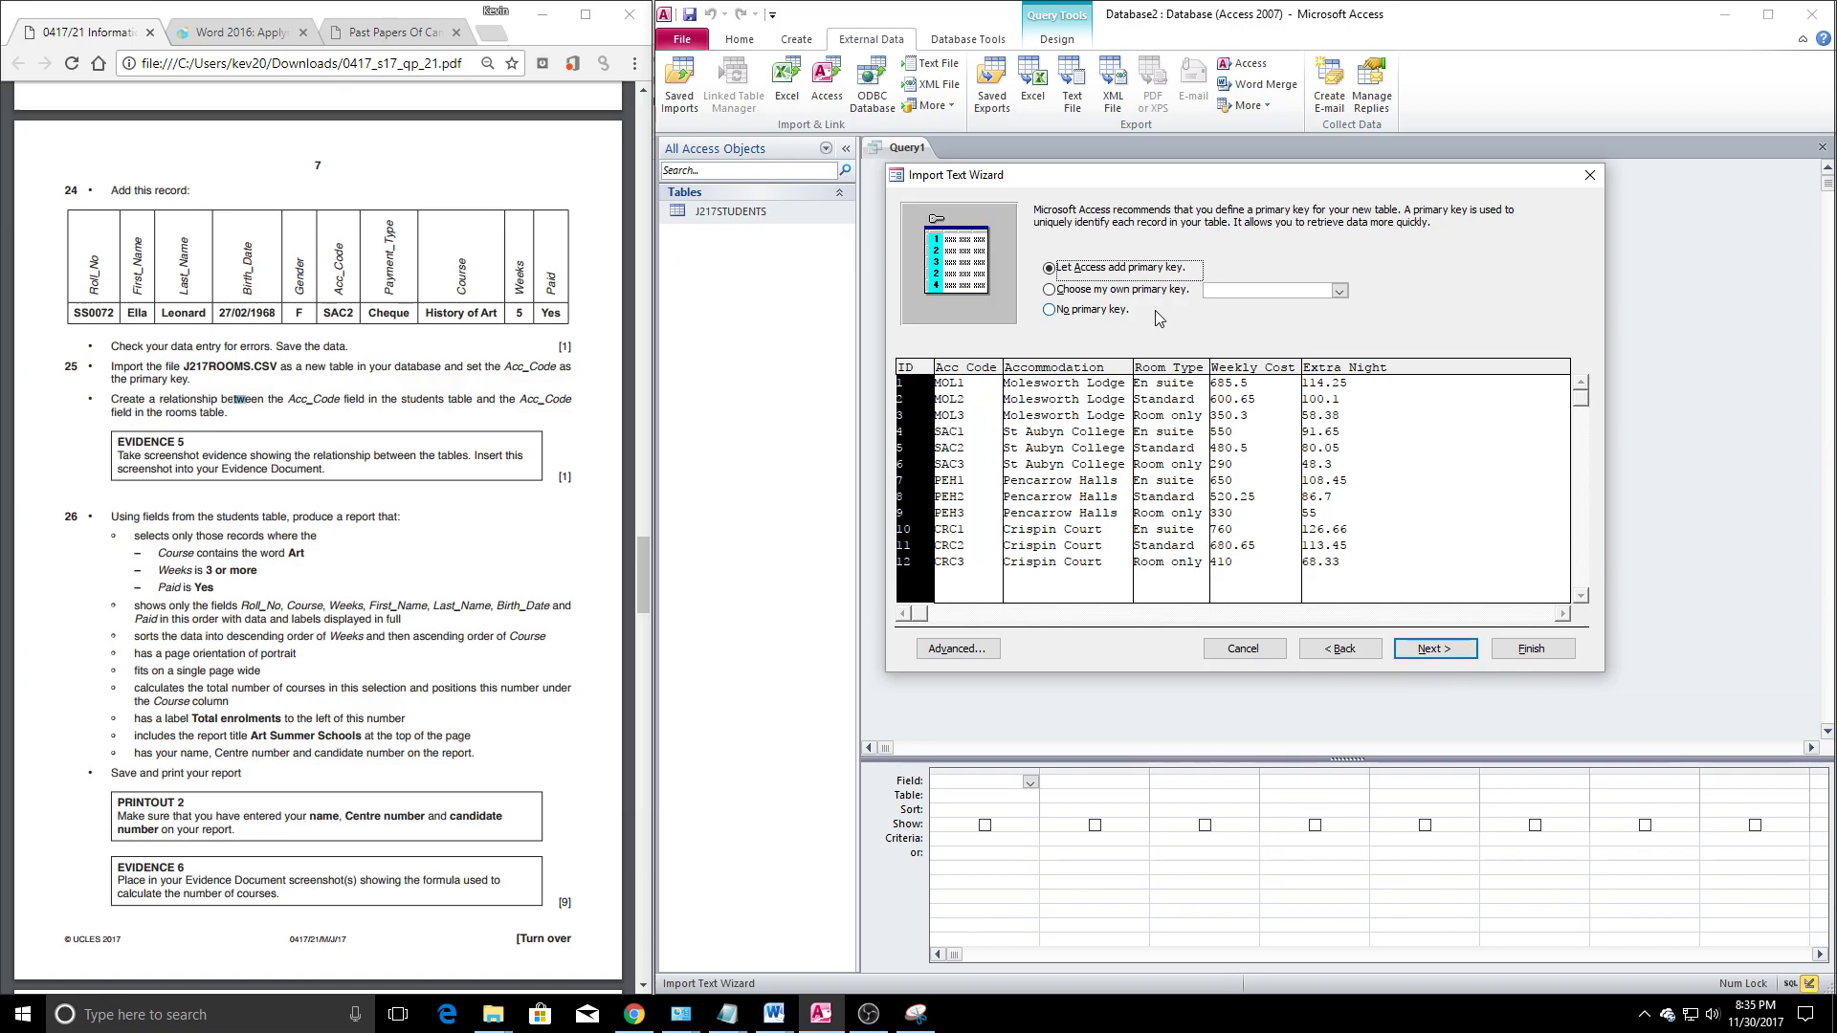
left_click(1072, 289)
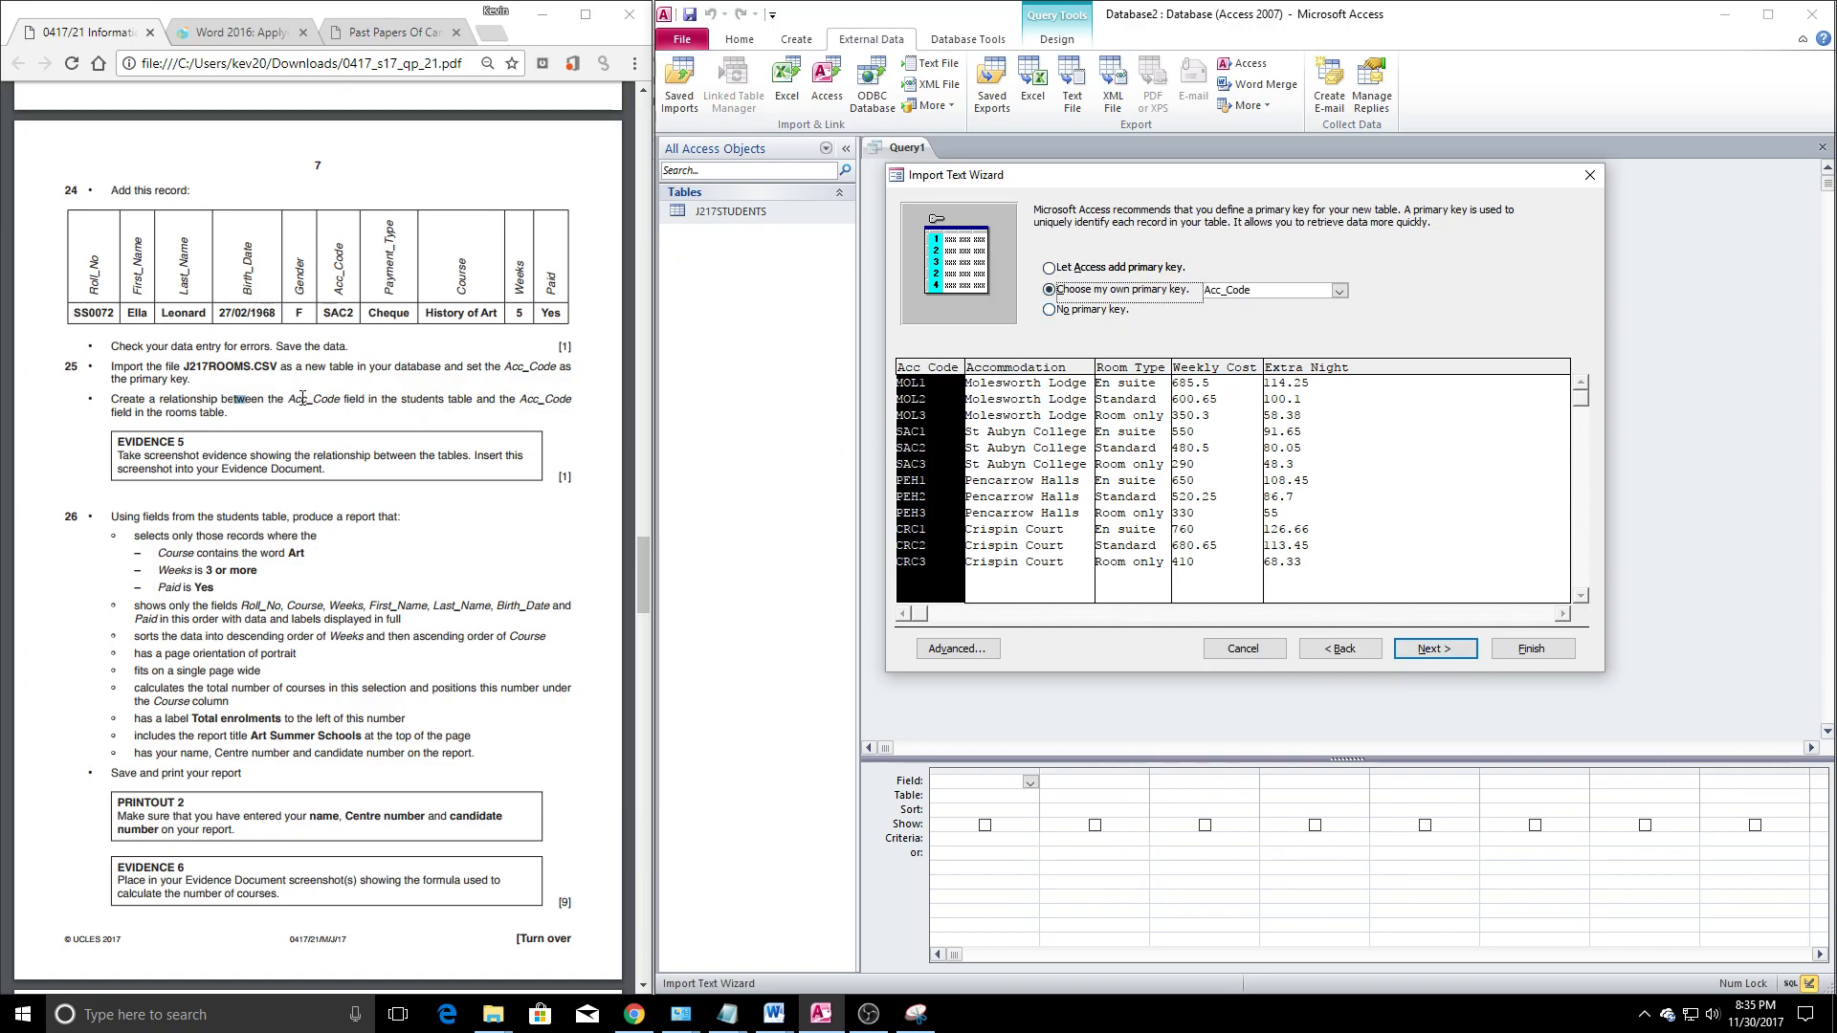
left_click(1452, 654)
left_click(1529, 649)
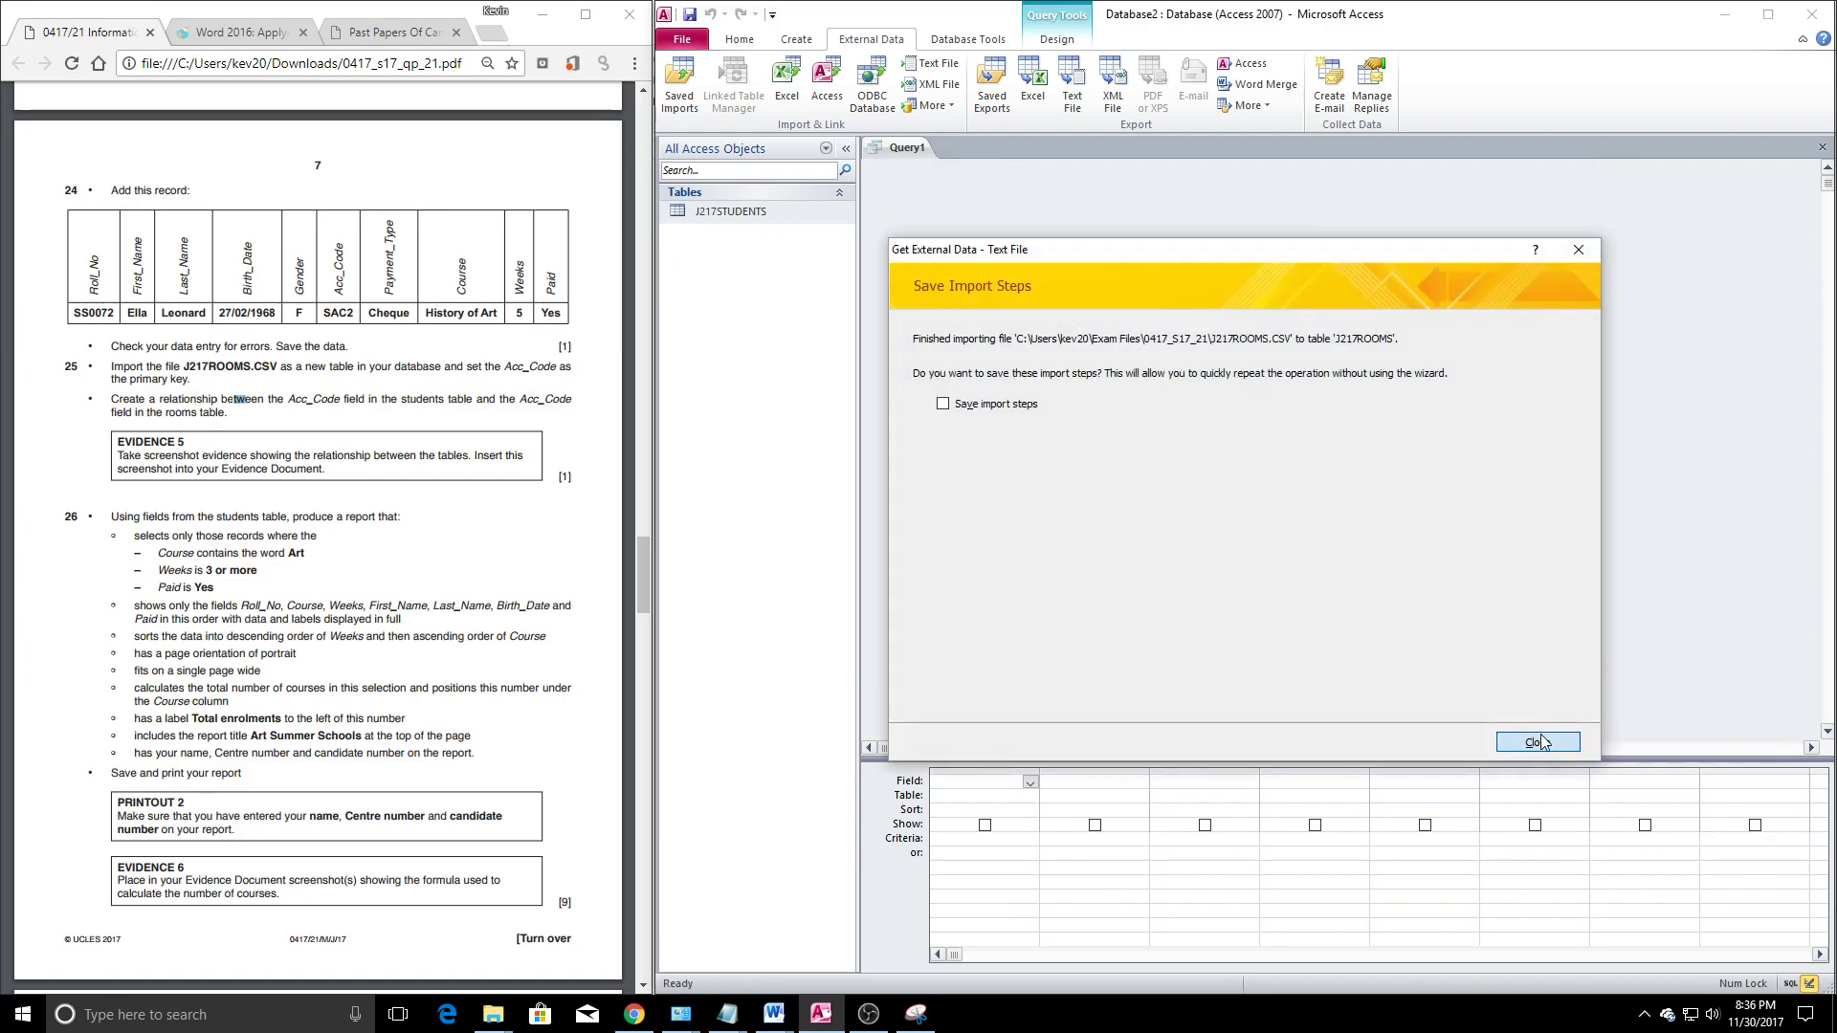
left_click(1535, 735)
Close the empty query and add J217ROOMS and J217STUDENTS to the Relationships window
left_click(1822, 146)
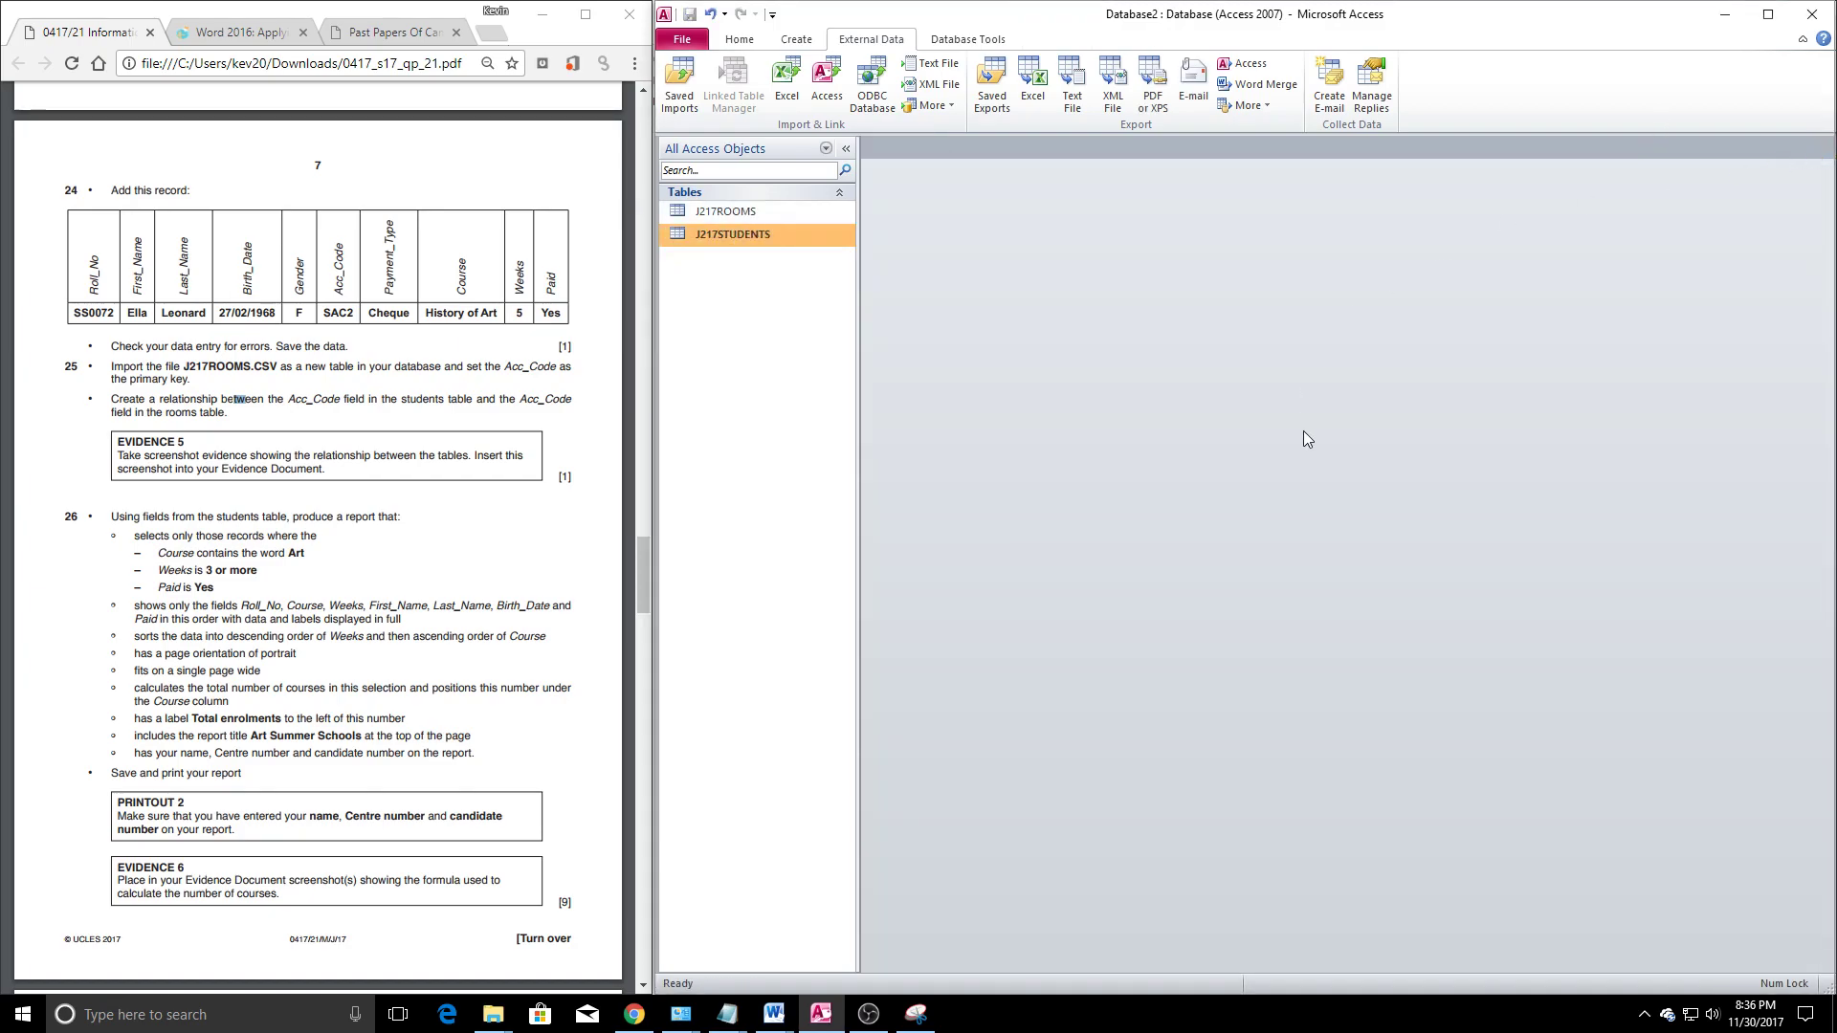
left_click(796, 39)
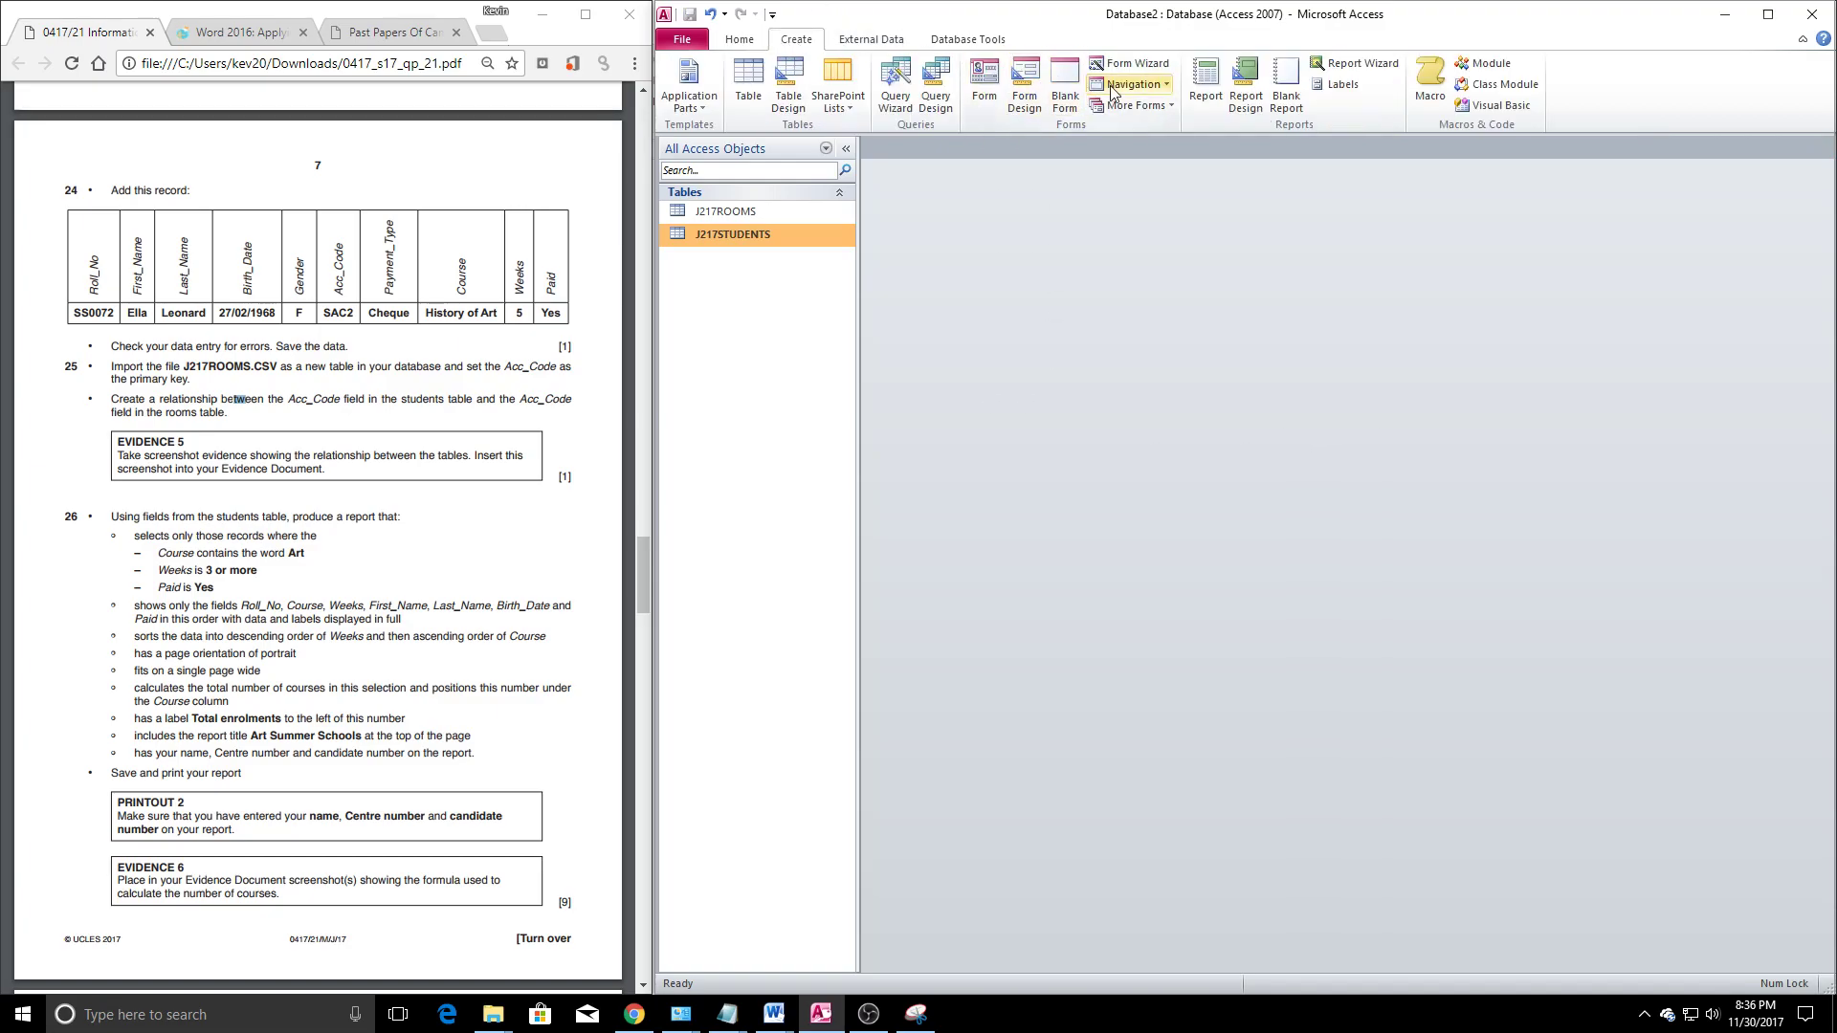
left_click(967, 39)
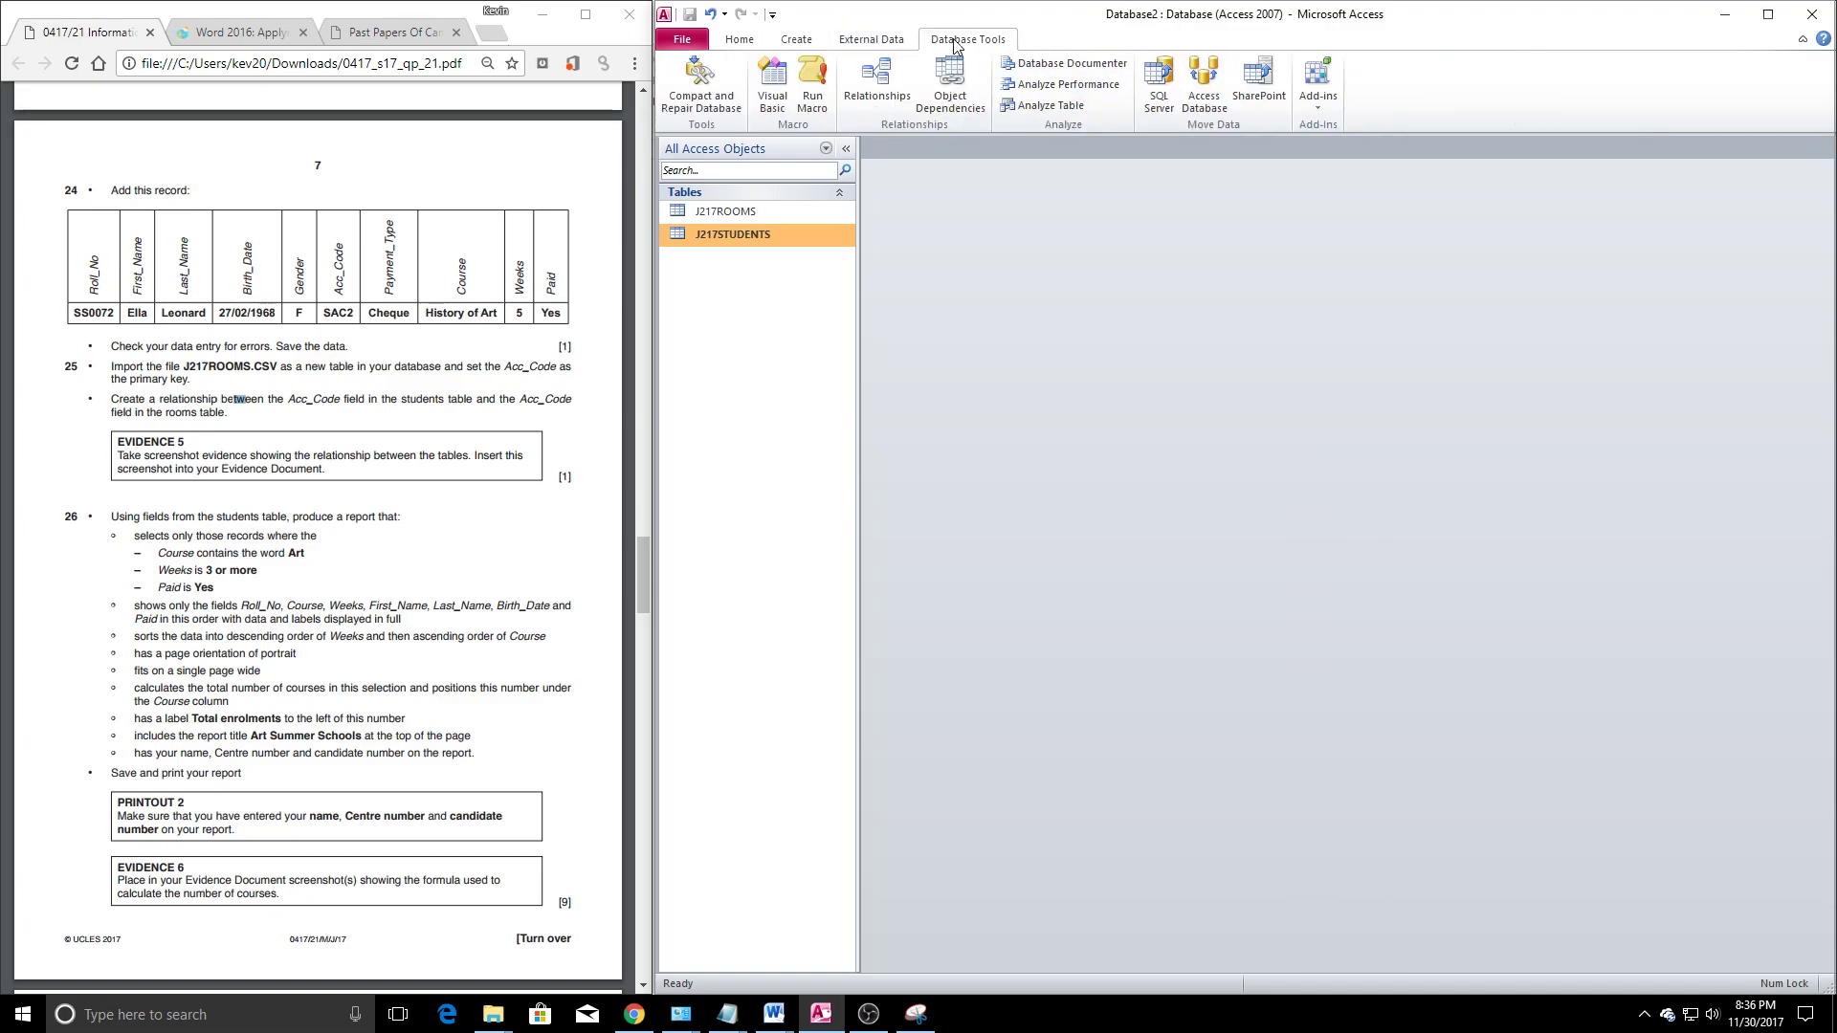
left_click(885, 80)
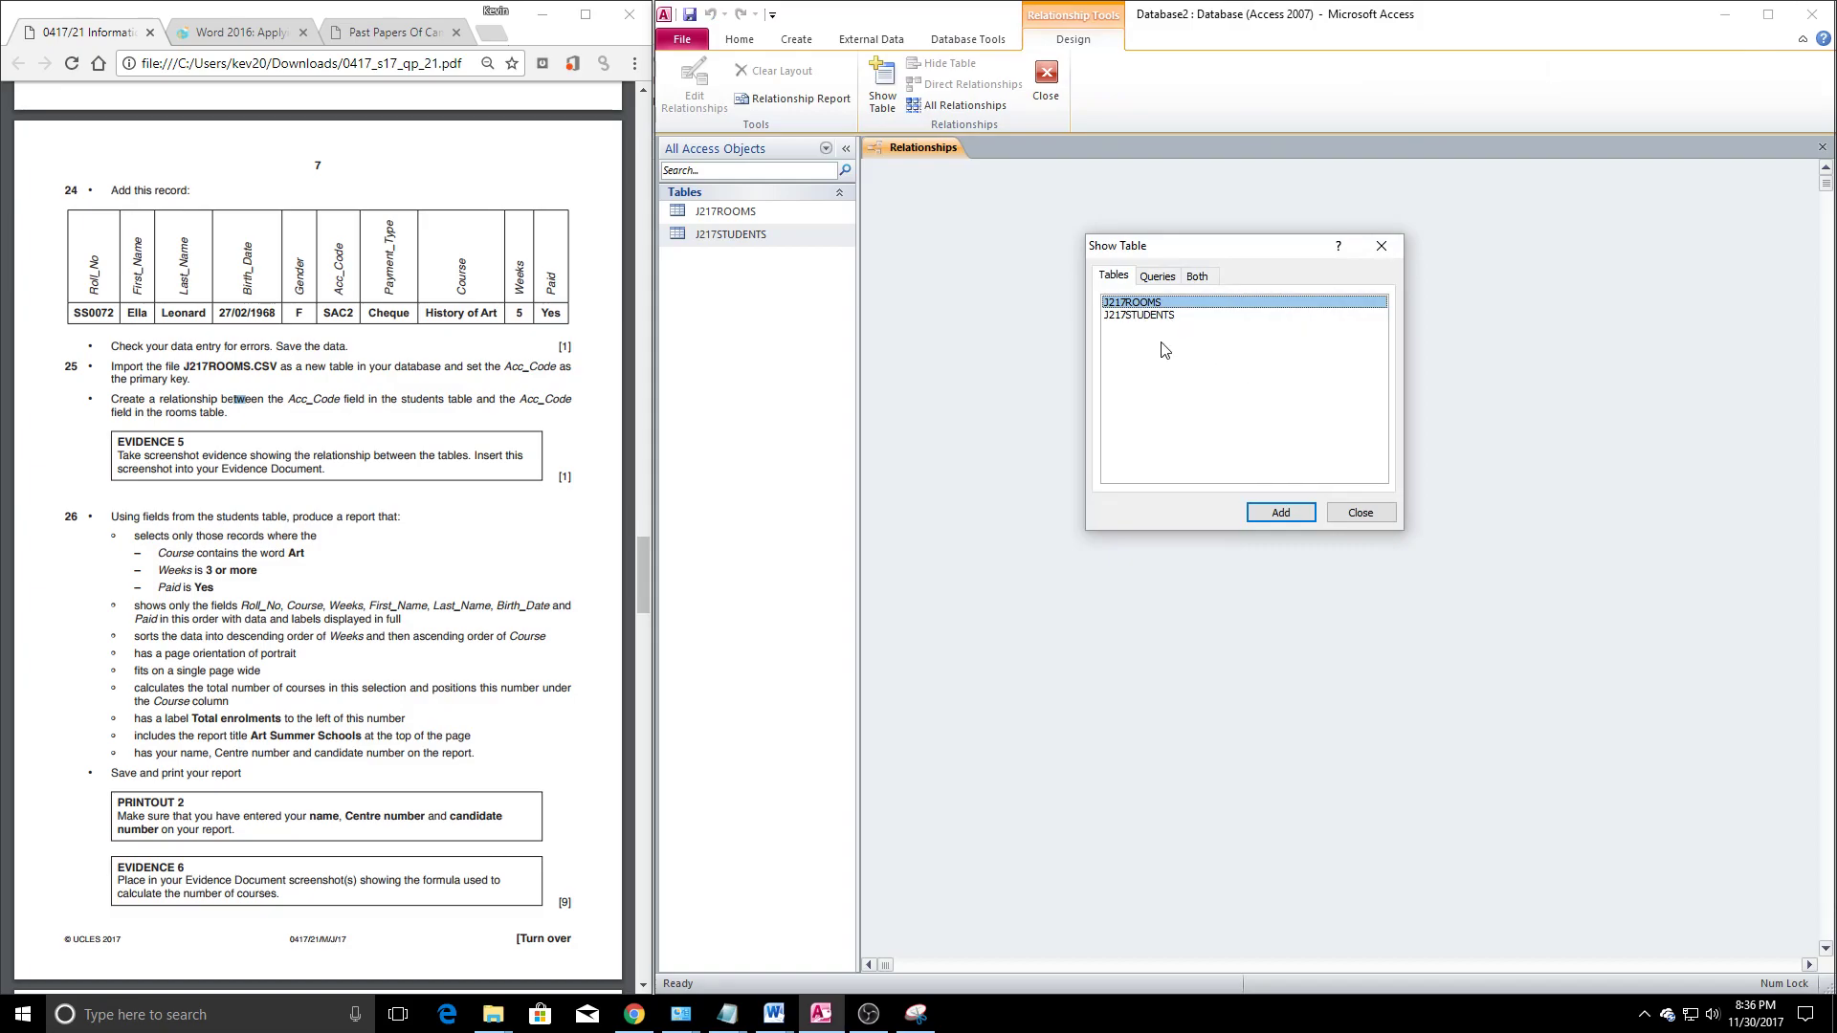
left_click(1273, 517)
left_click(1148, 314)
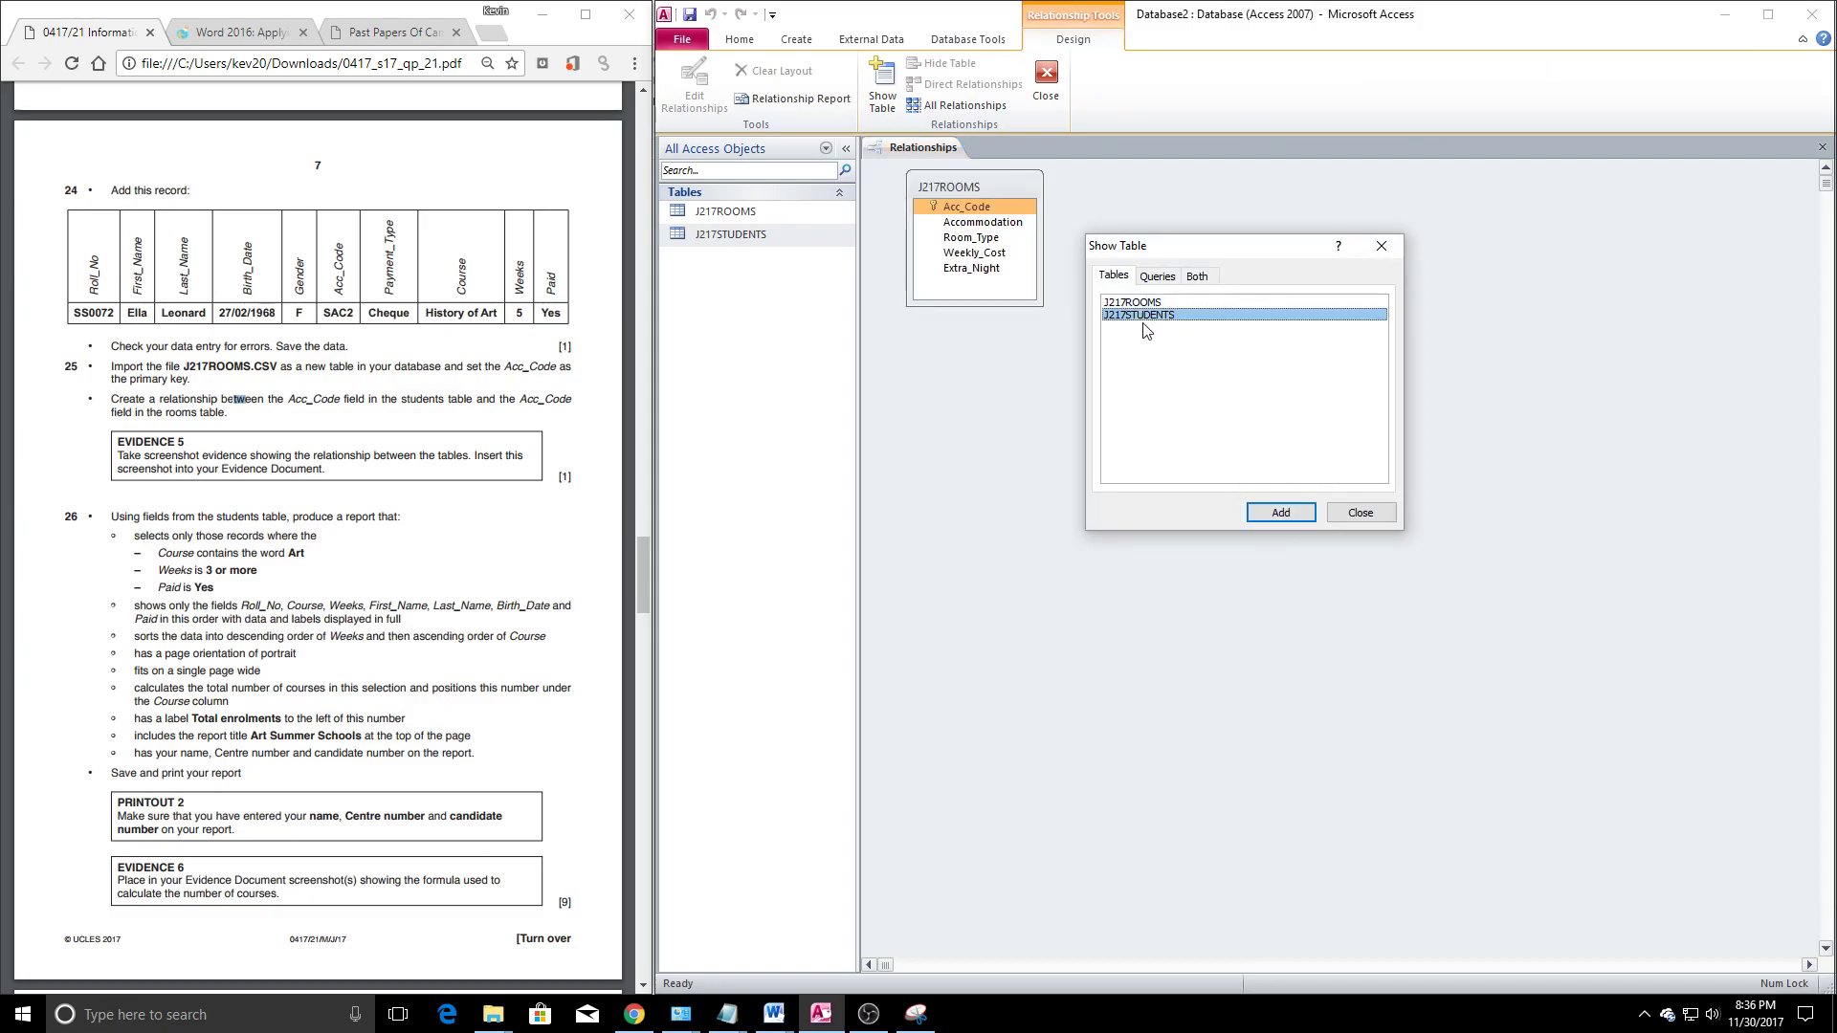
left_click(1268, 512)
left_click(1380, 246)
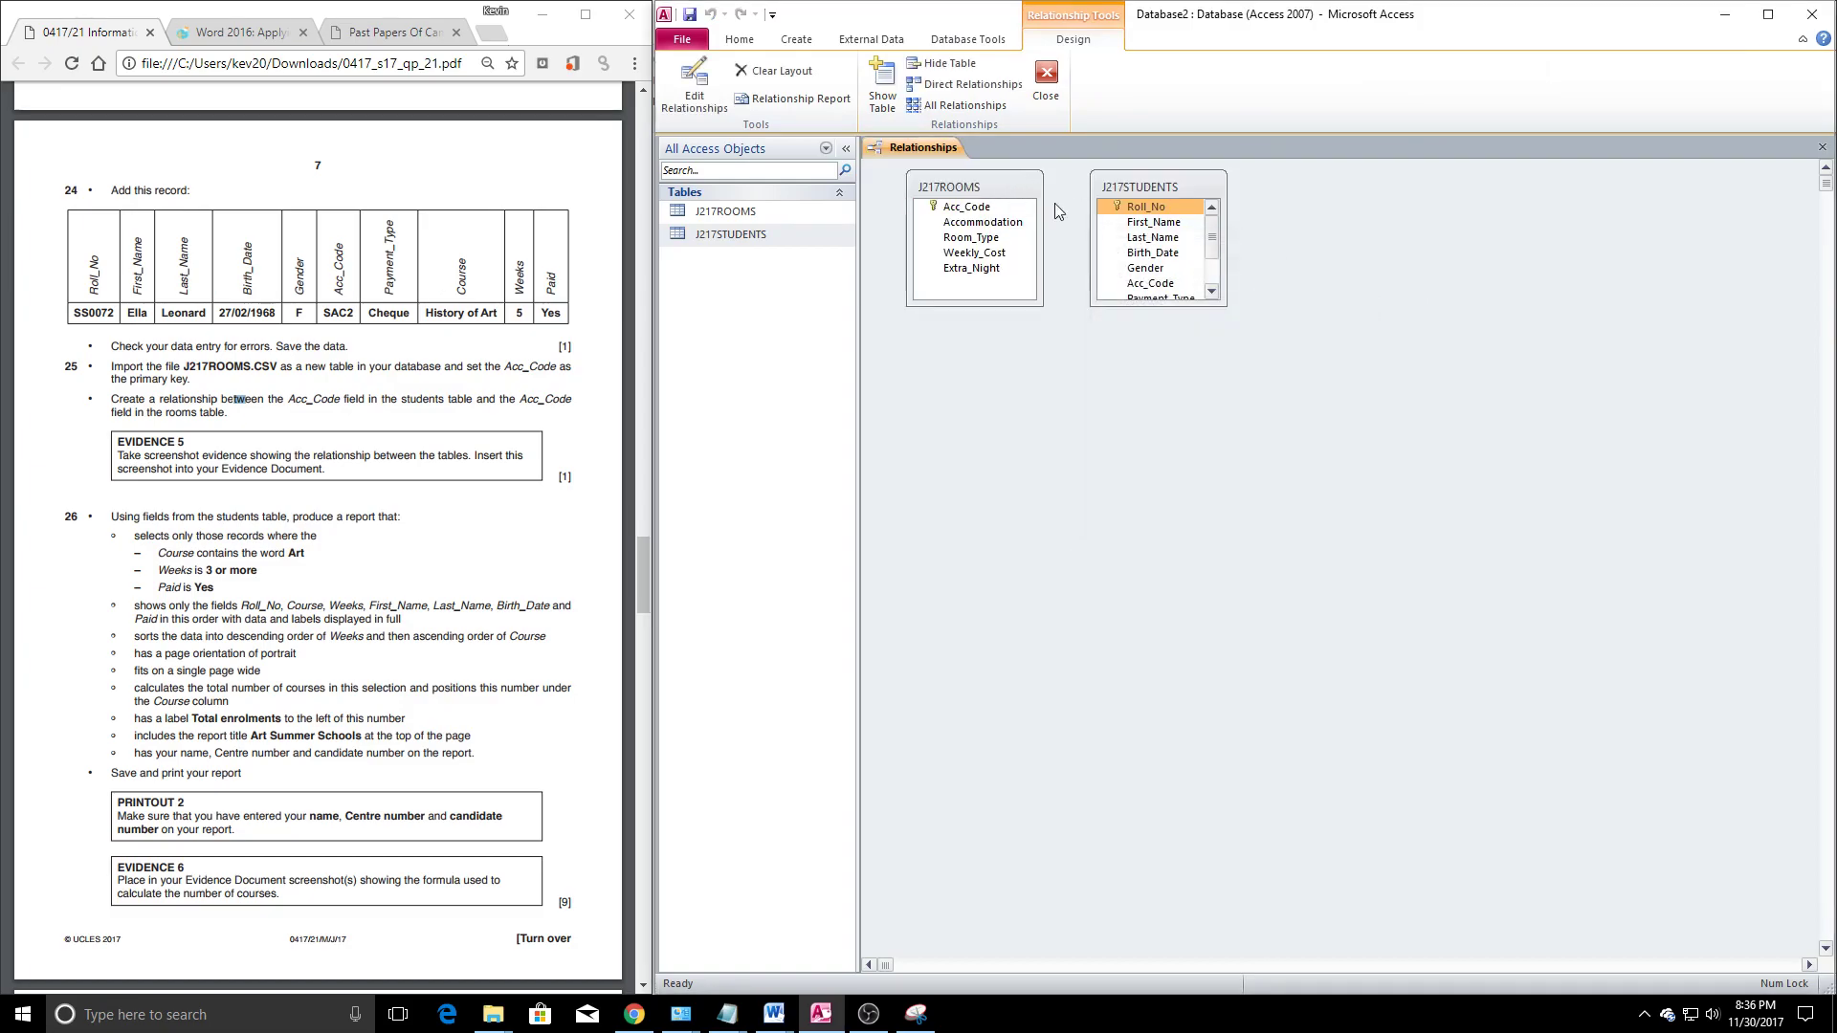
Join Acc_Code from J217ROOMS to J217STUDENTS with referential integrity enforced
left_click_drag(1105, 186, 1198, 188)
left_click_drag(962, 207, 1249, 235)
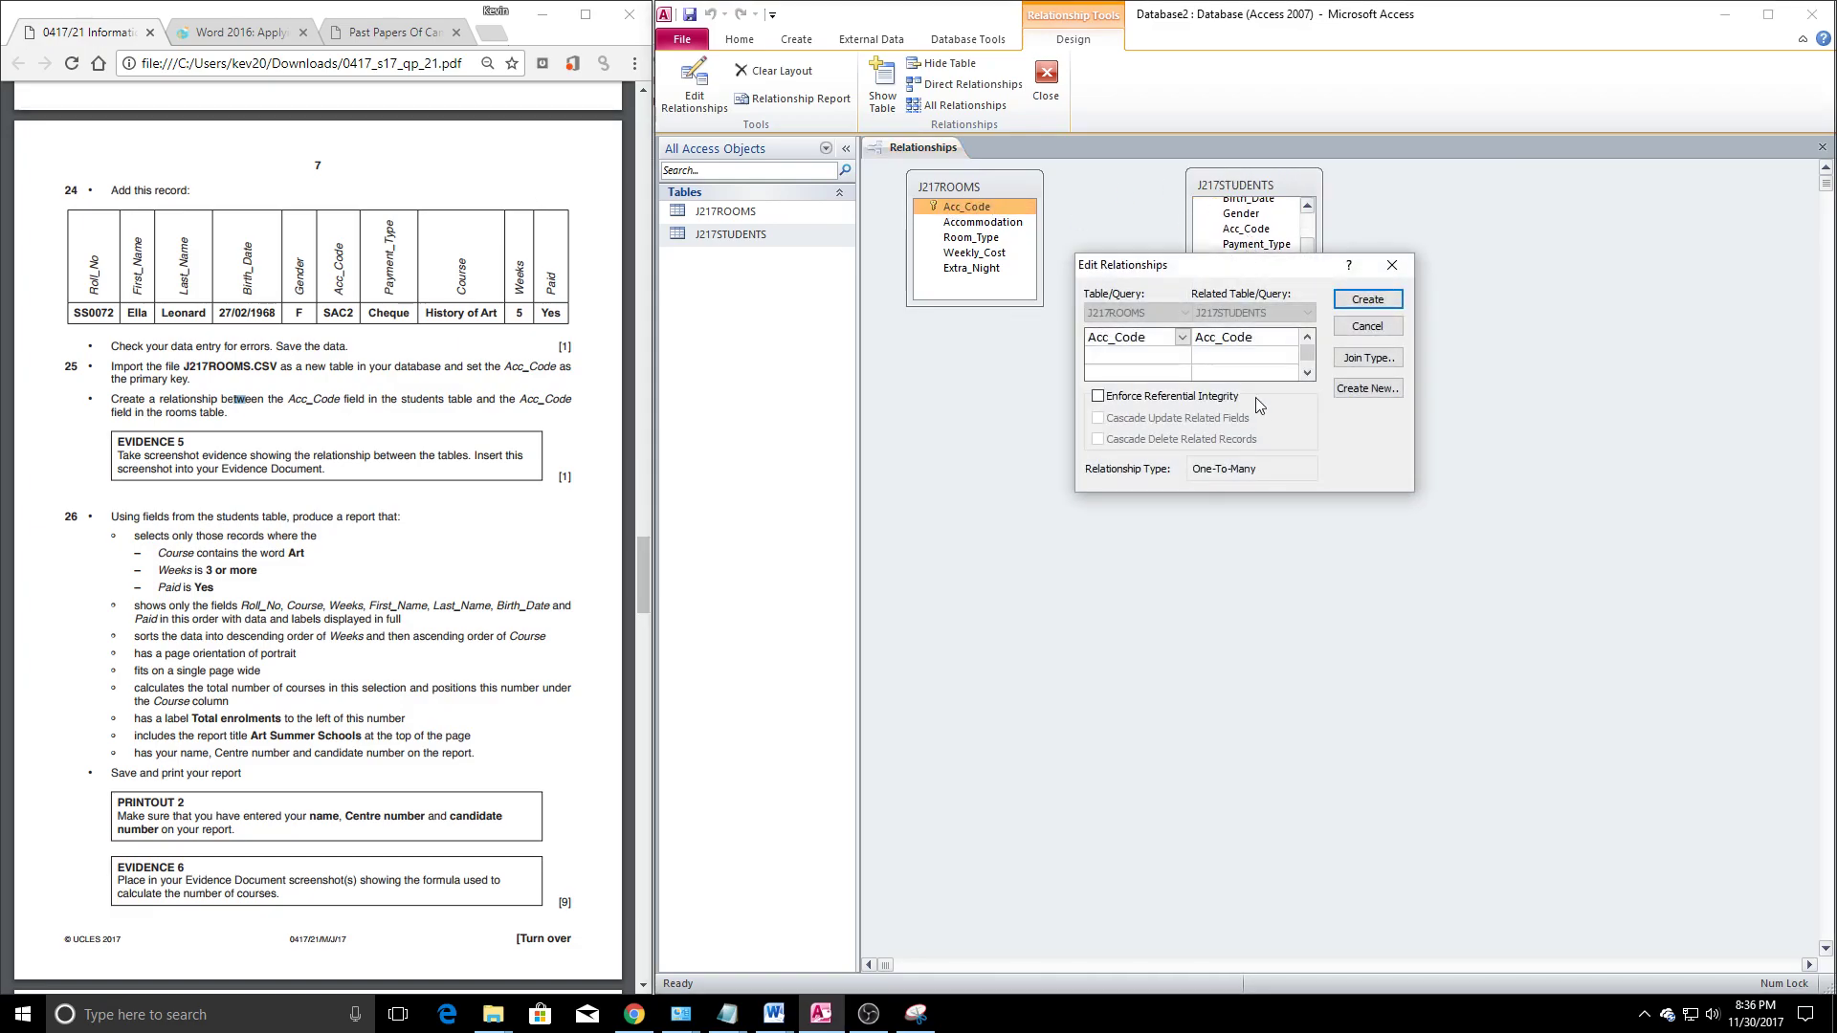
left_click(1100, 397)
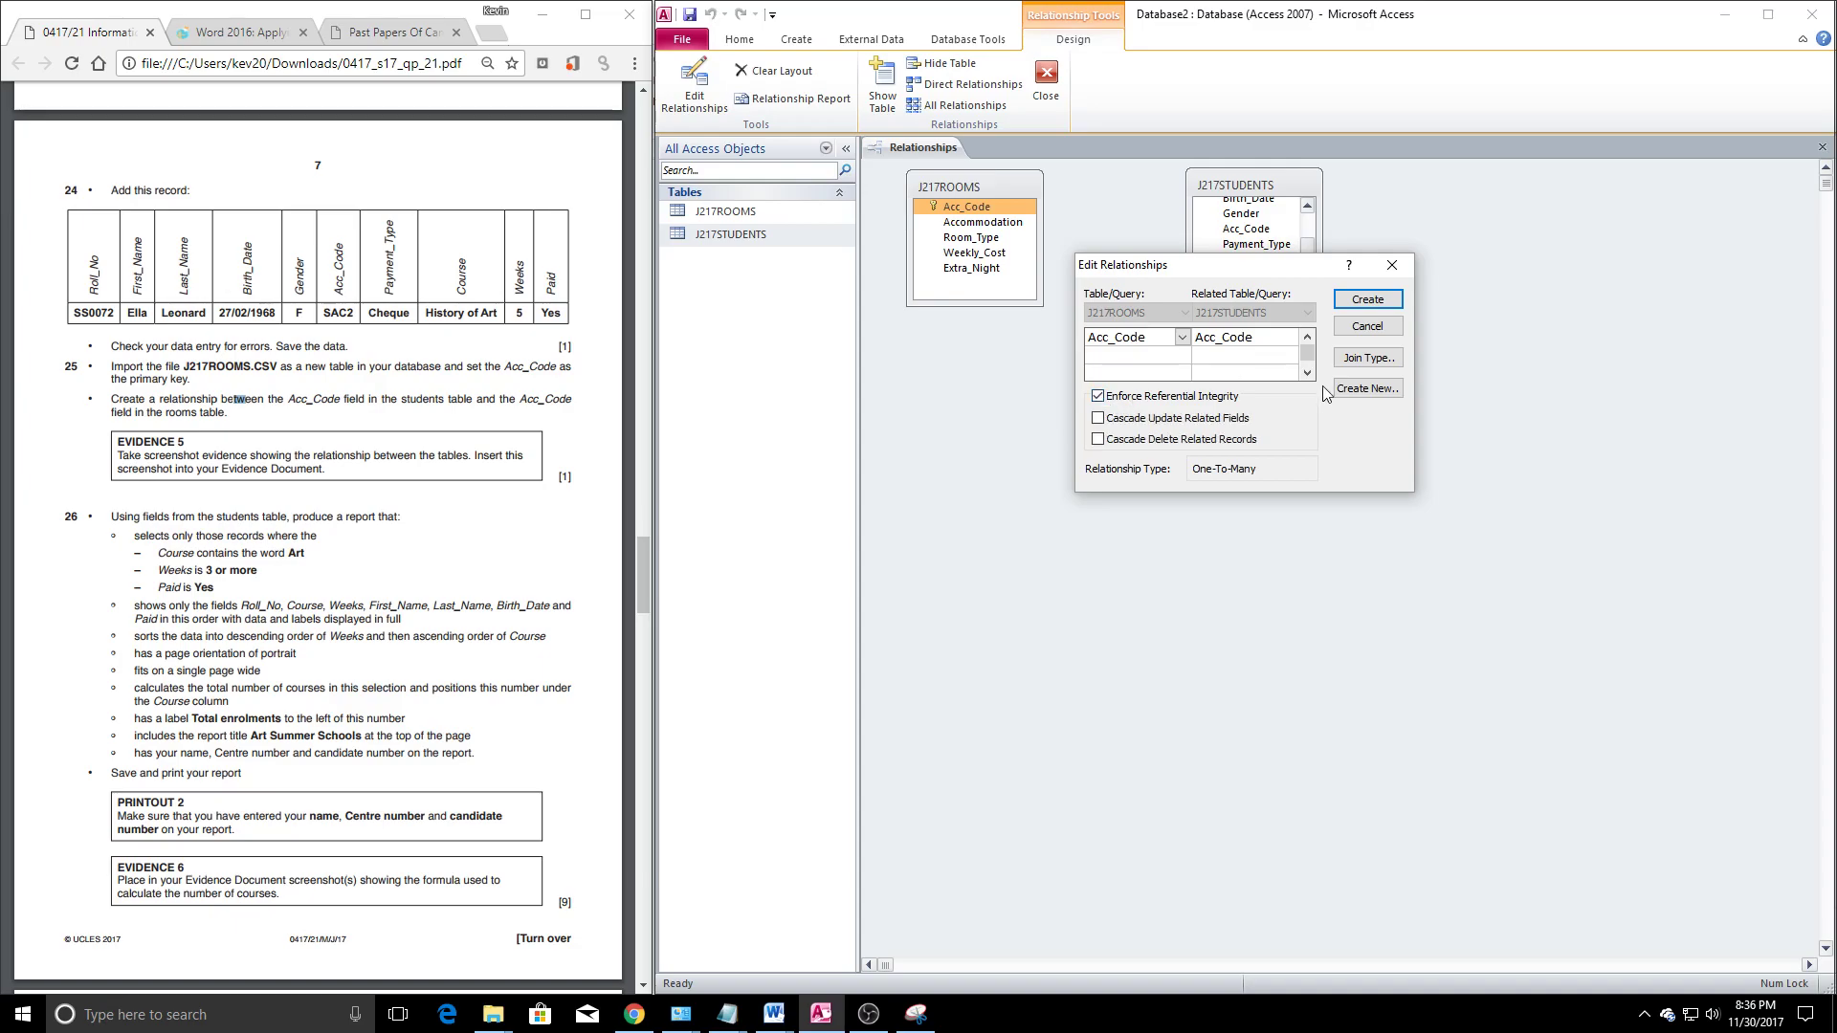
left_click_drag(1215, 265, 1089, 287)
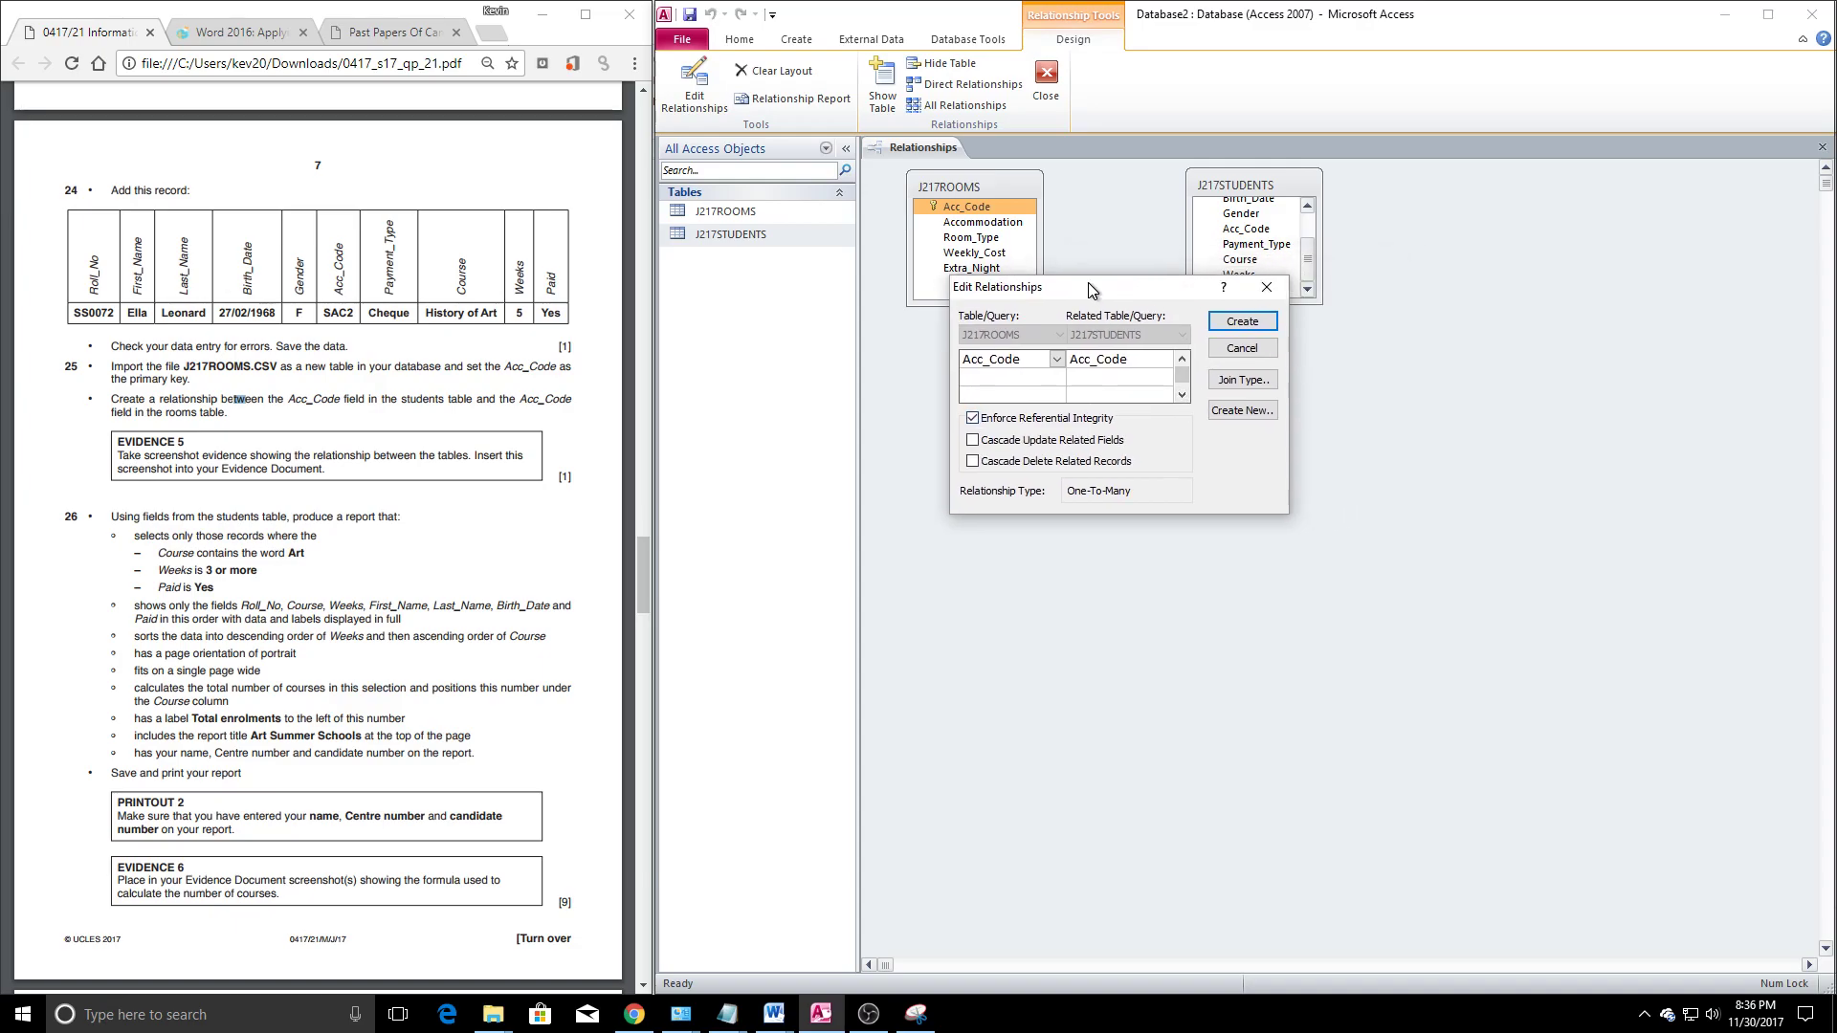
left_click(920, 1013)
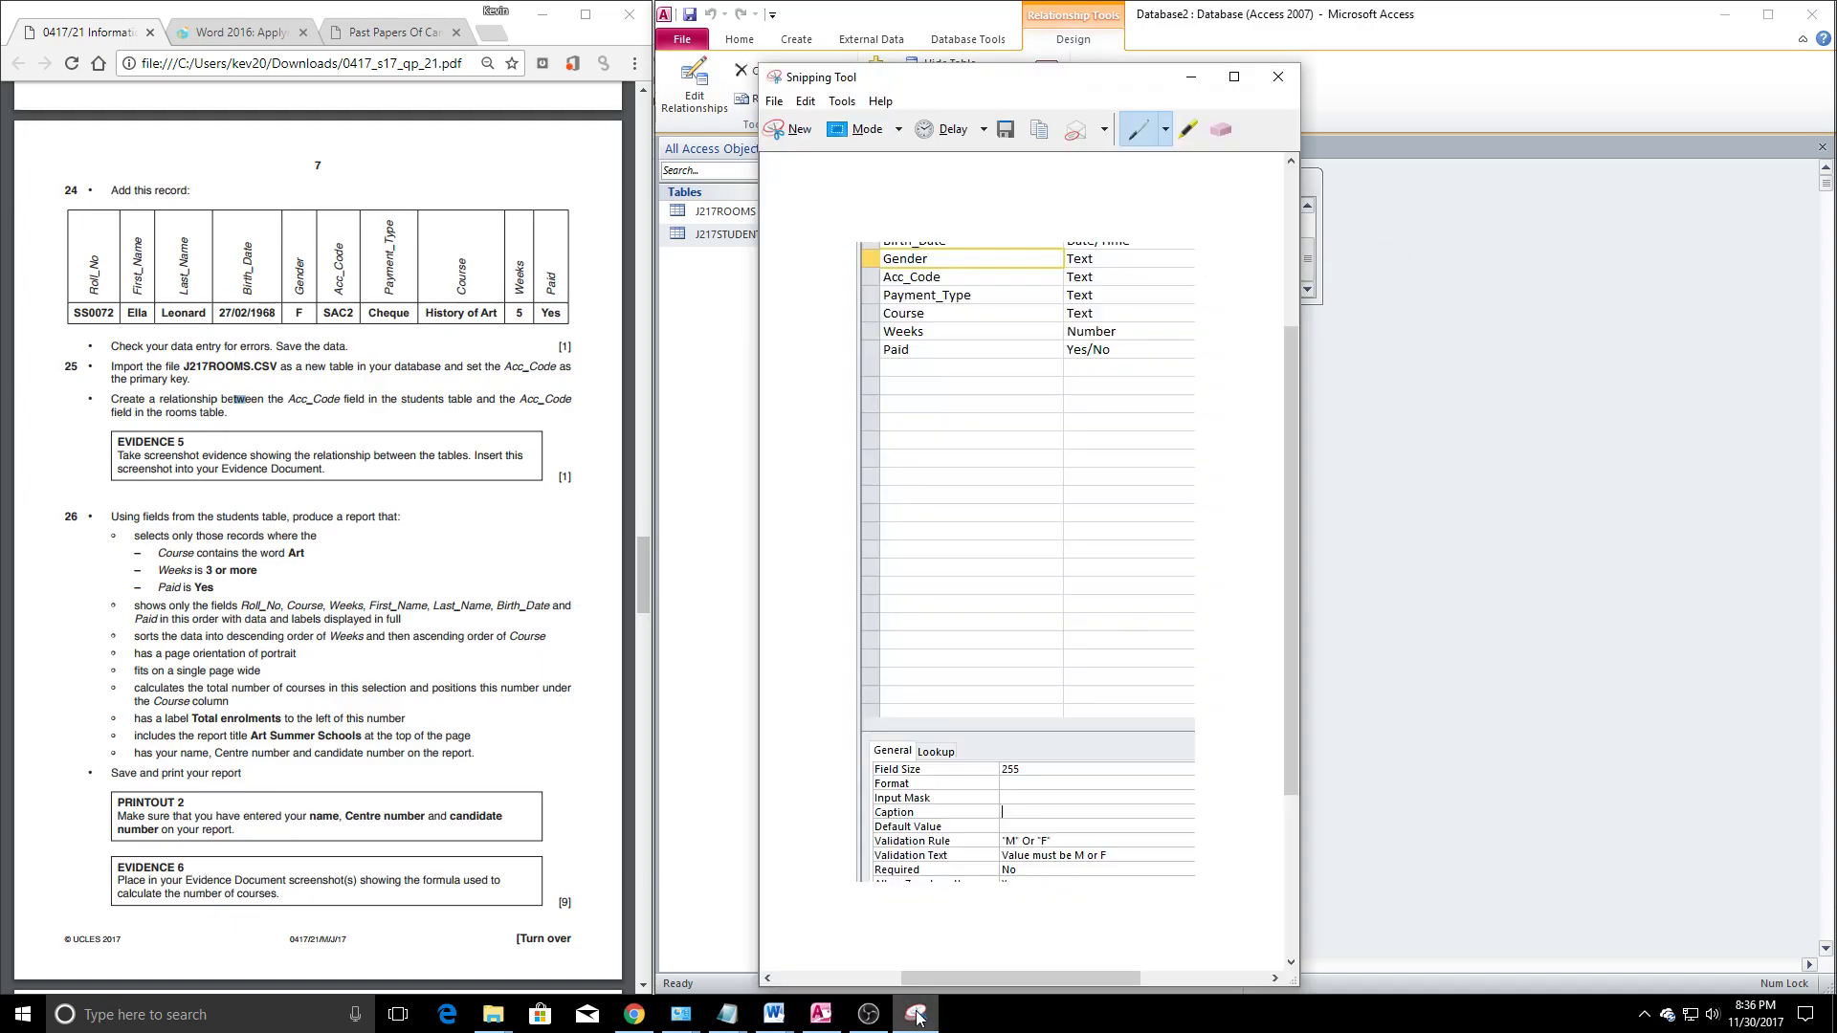
Snip the Edit Relationships window and paste it, shrunk, under Step 25 – Evidence 5
left_click(774, 136)
left_click_drag(945, 275, 1291, 516)
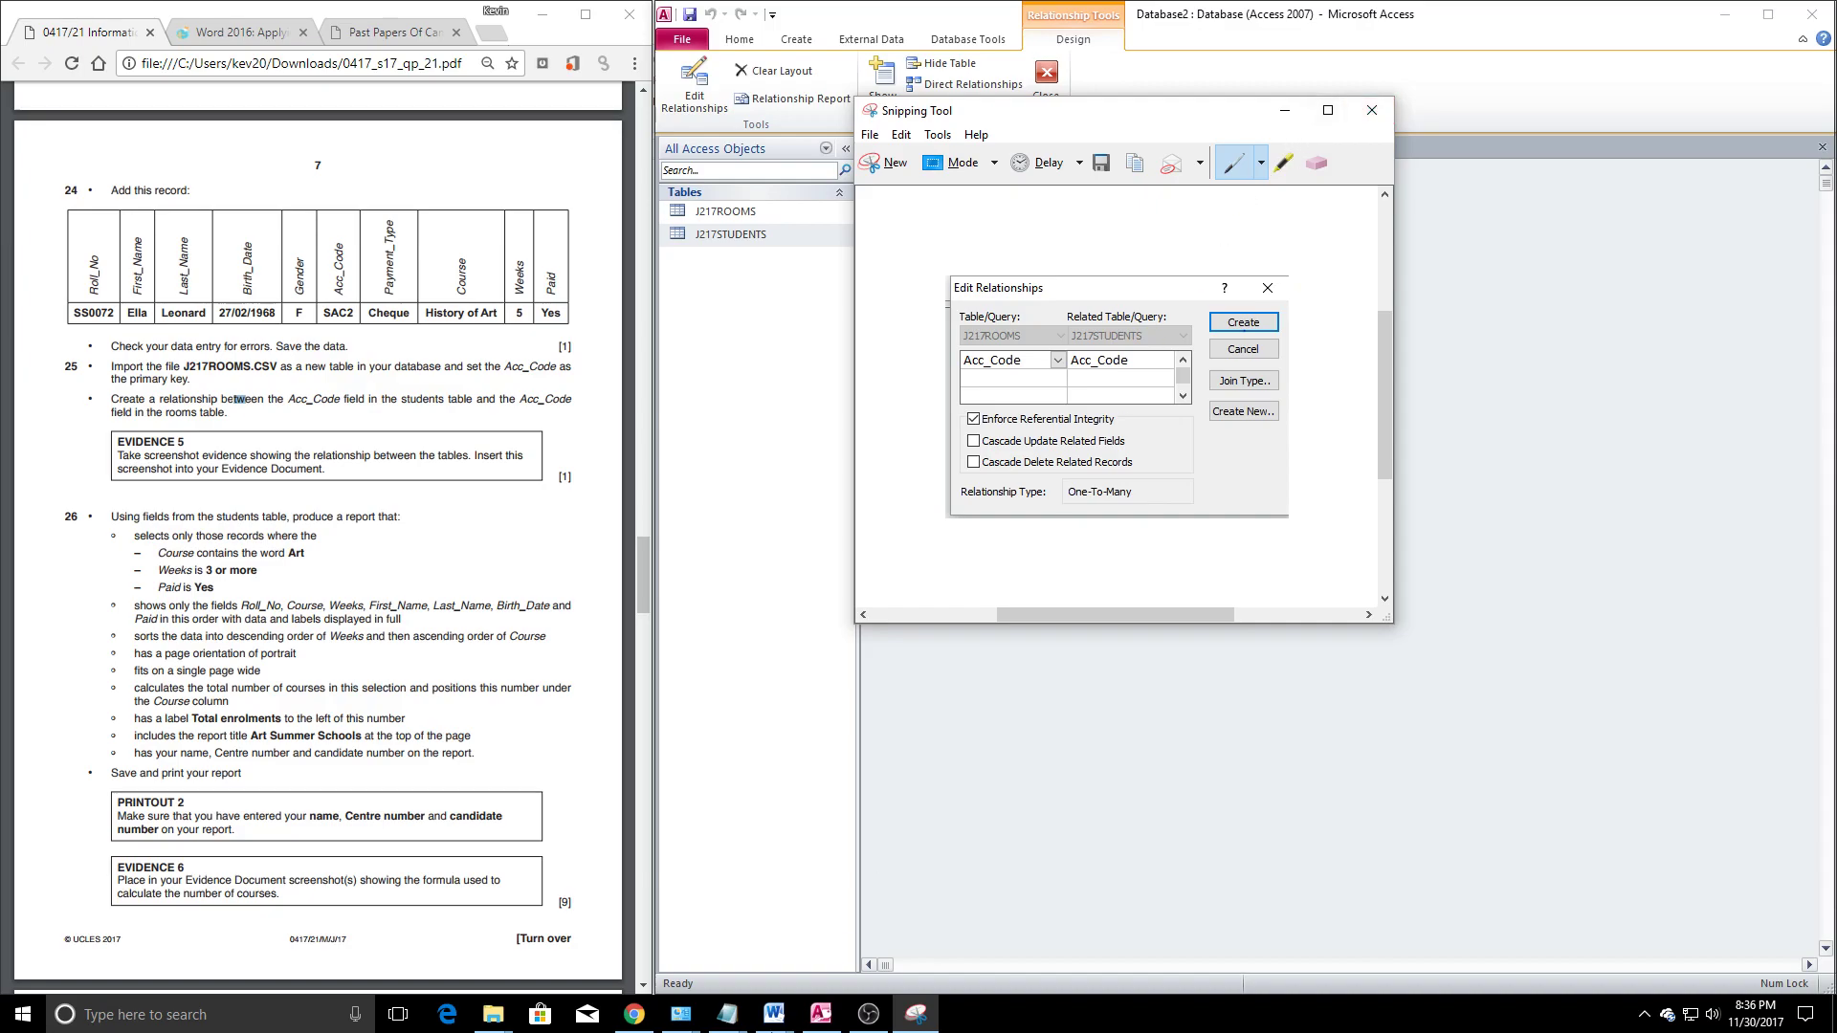
left_click(774, 1015)
left_click(727, 924)
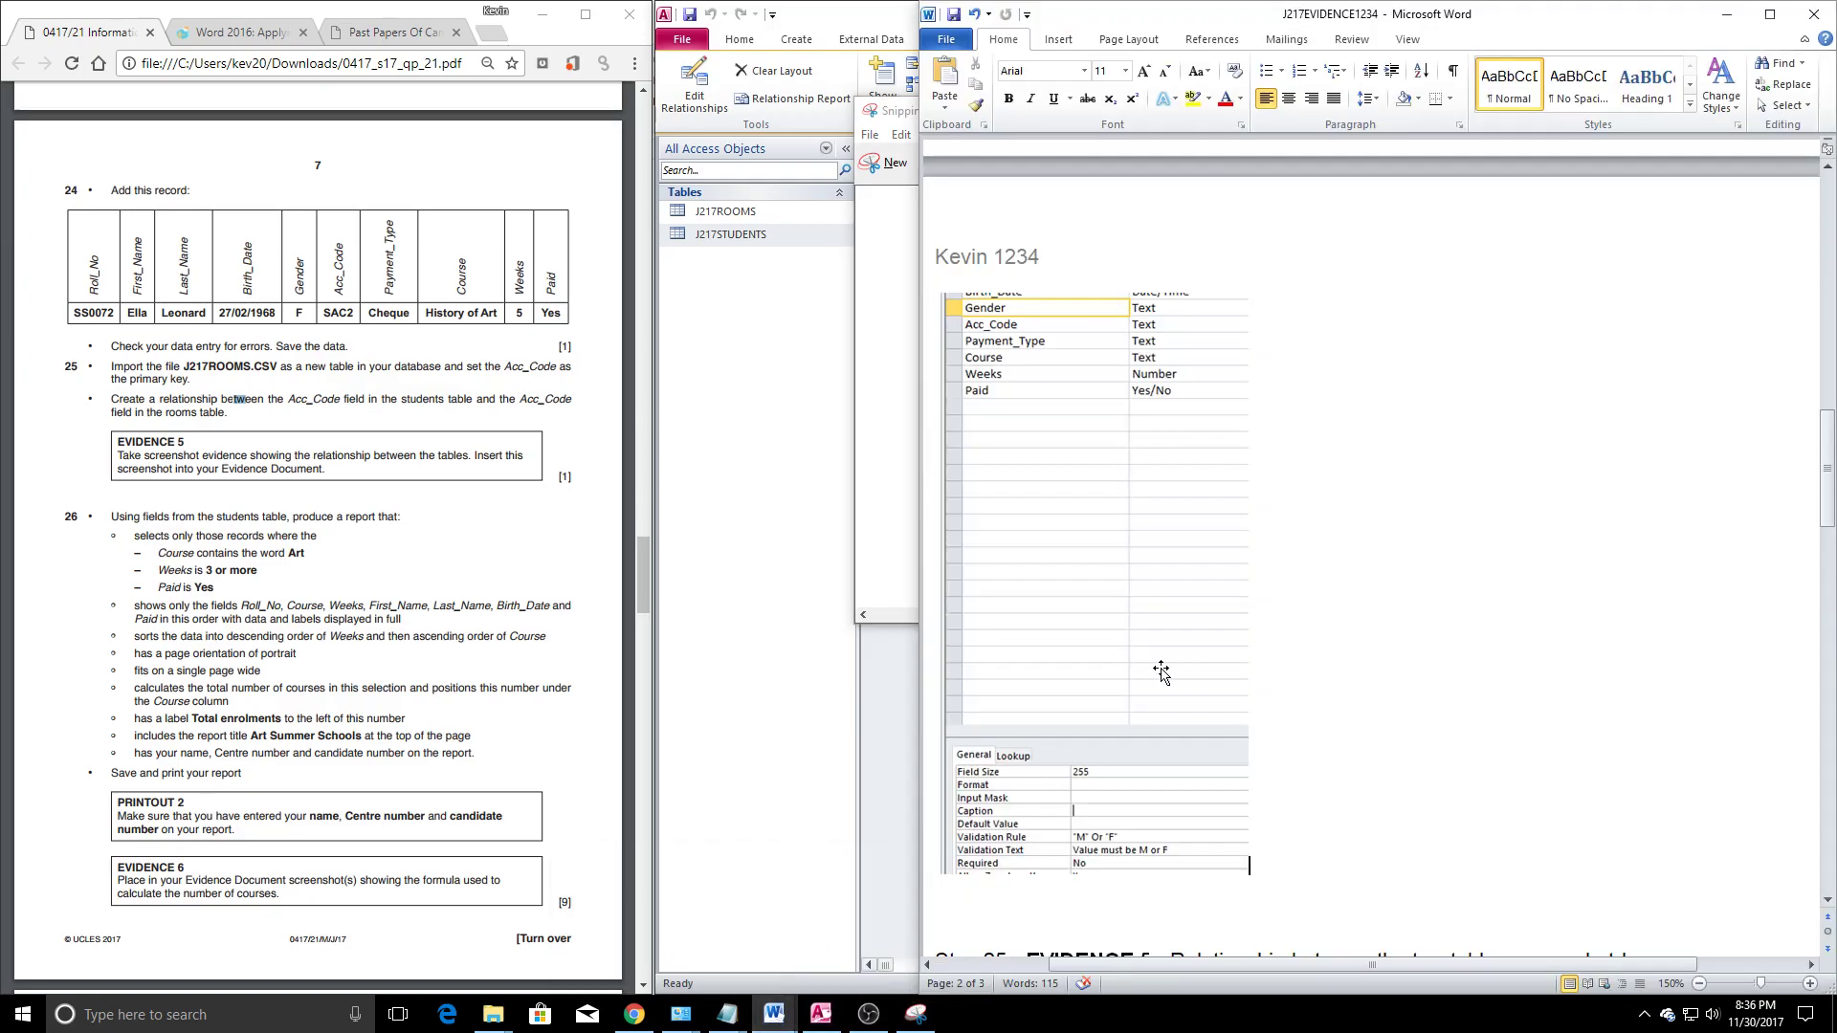
scroll(1178, 668, "down", 5)
key("ctrl+v")
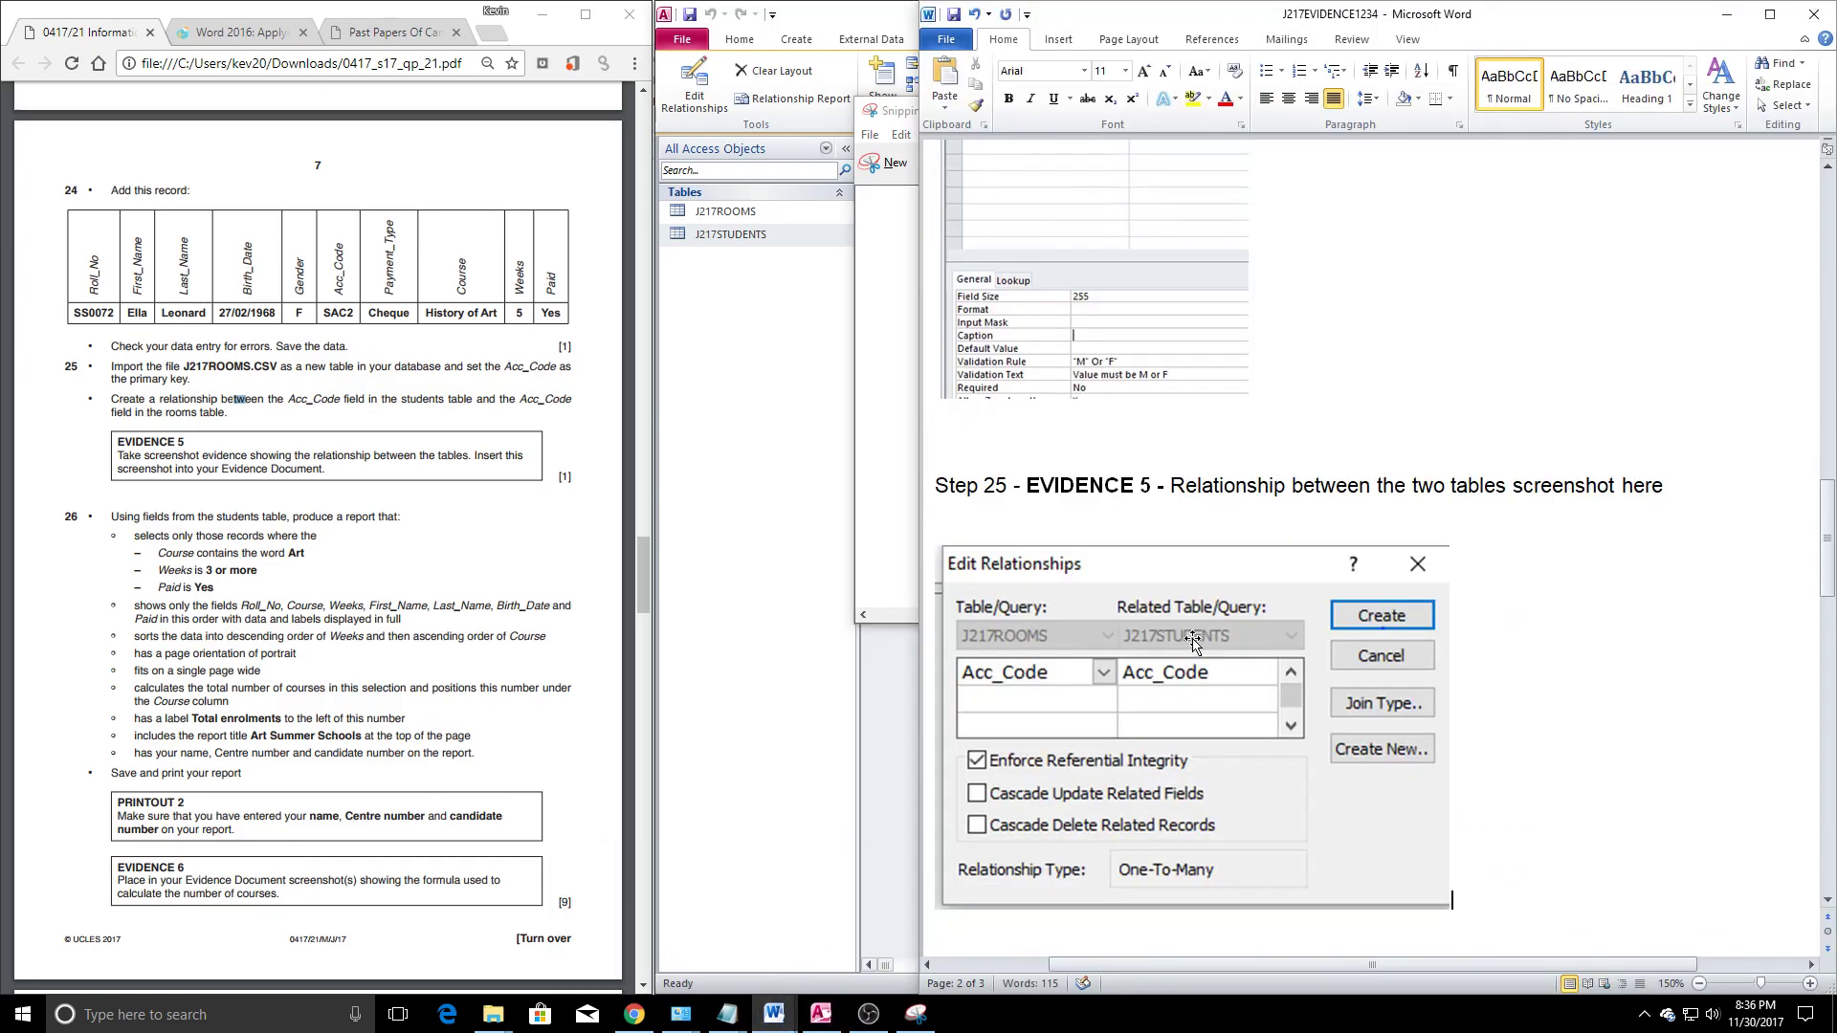
left_click(1440, 909)
left_click_drag(1450, 914, 1210, 738)
left_click(1311, 765)
scroll(1311, 765, "down", 1)
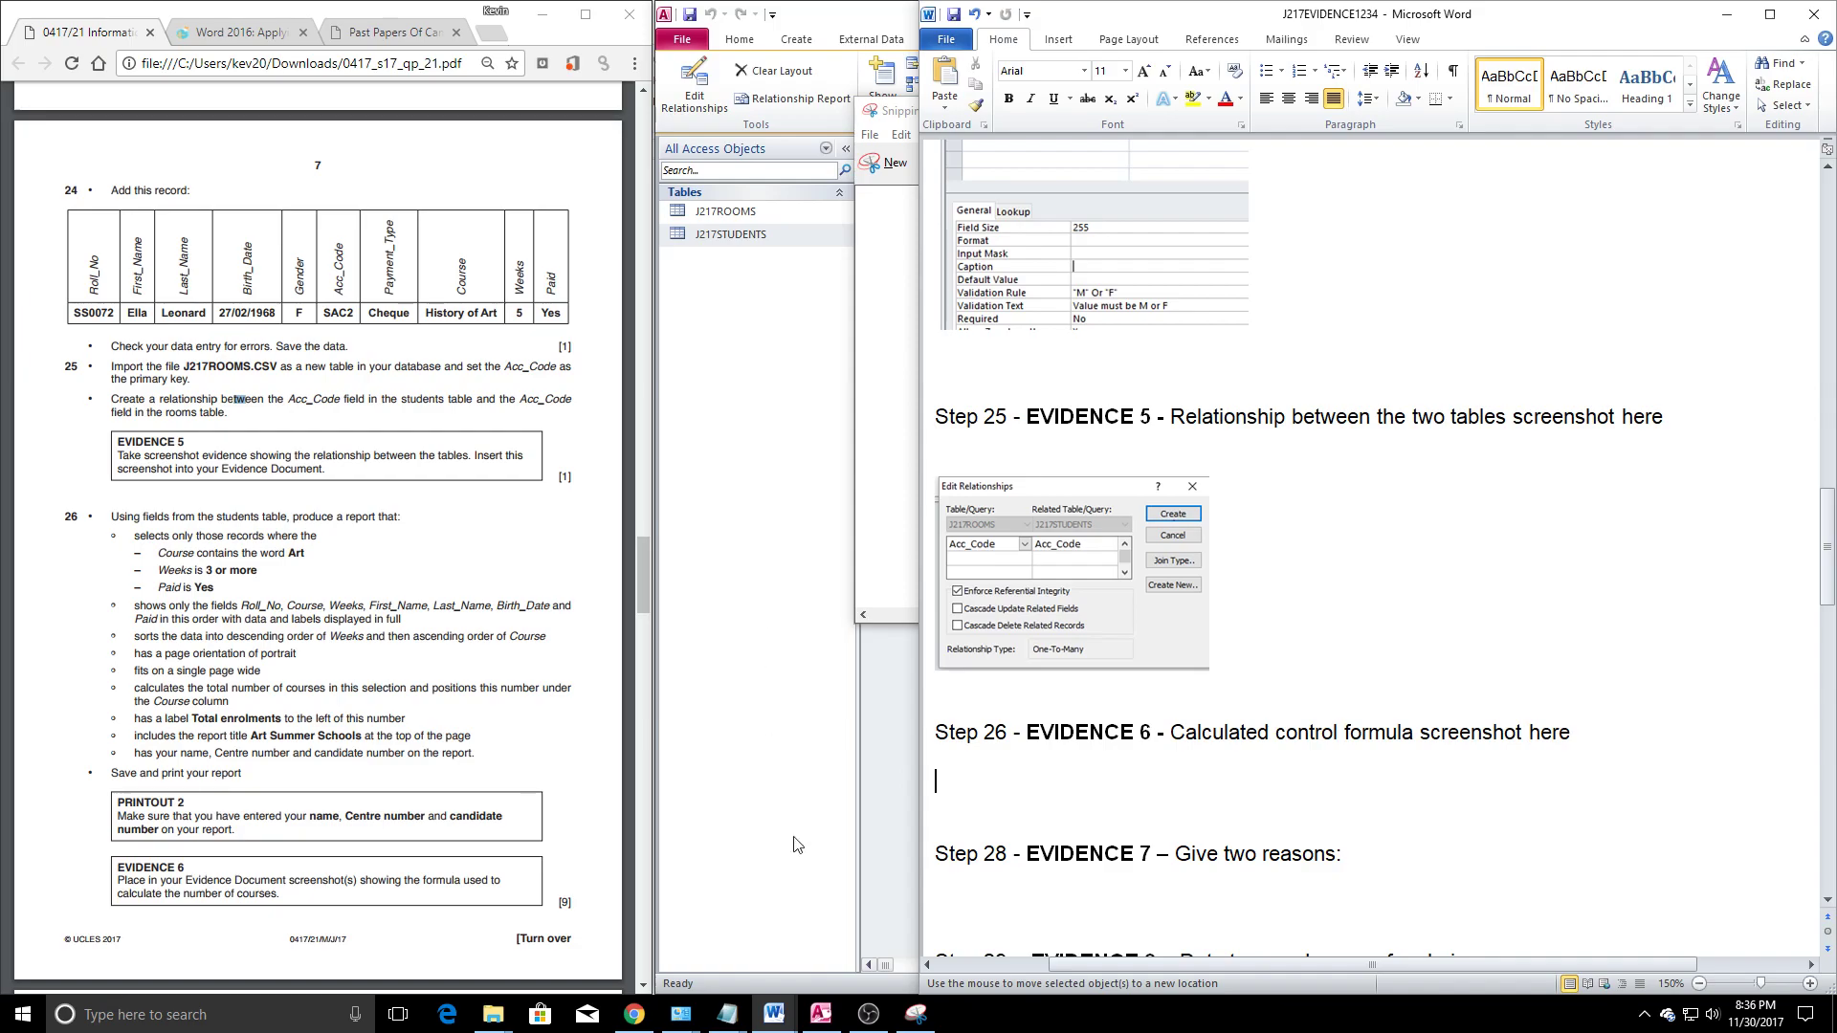
left_click(850, 743)
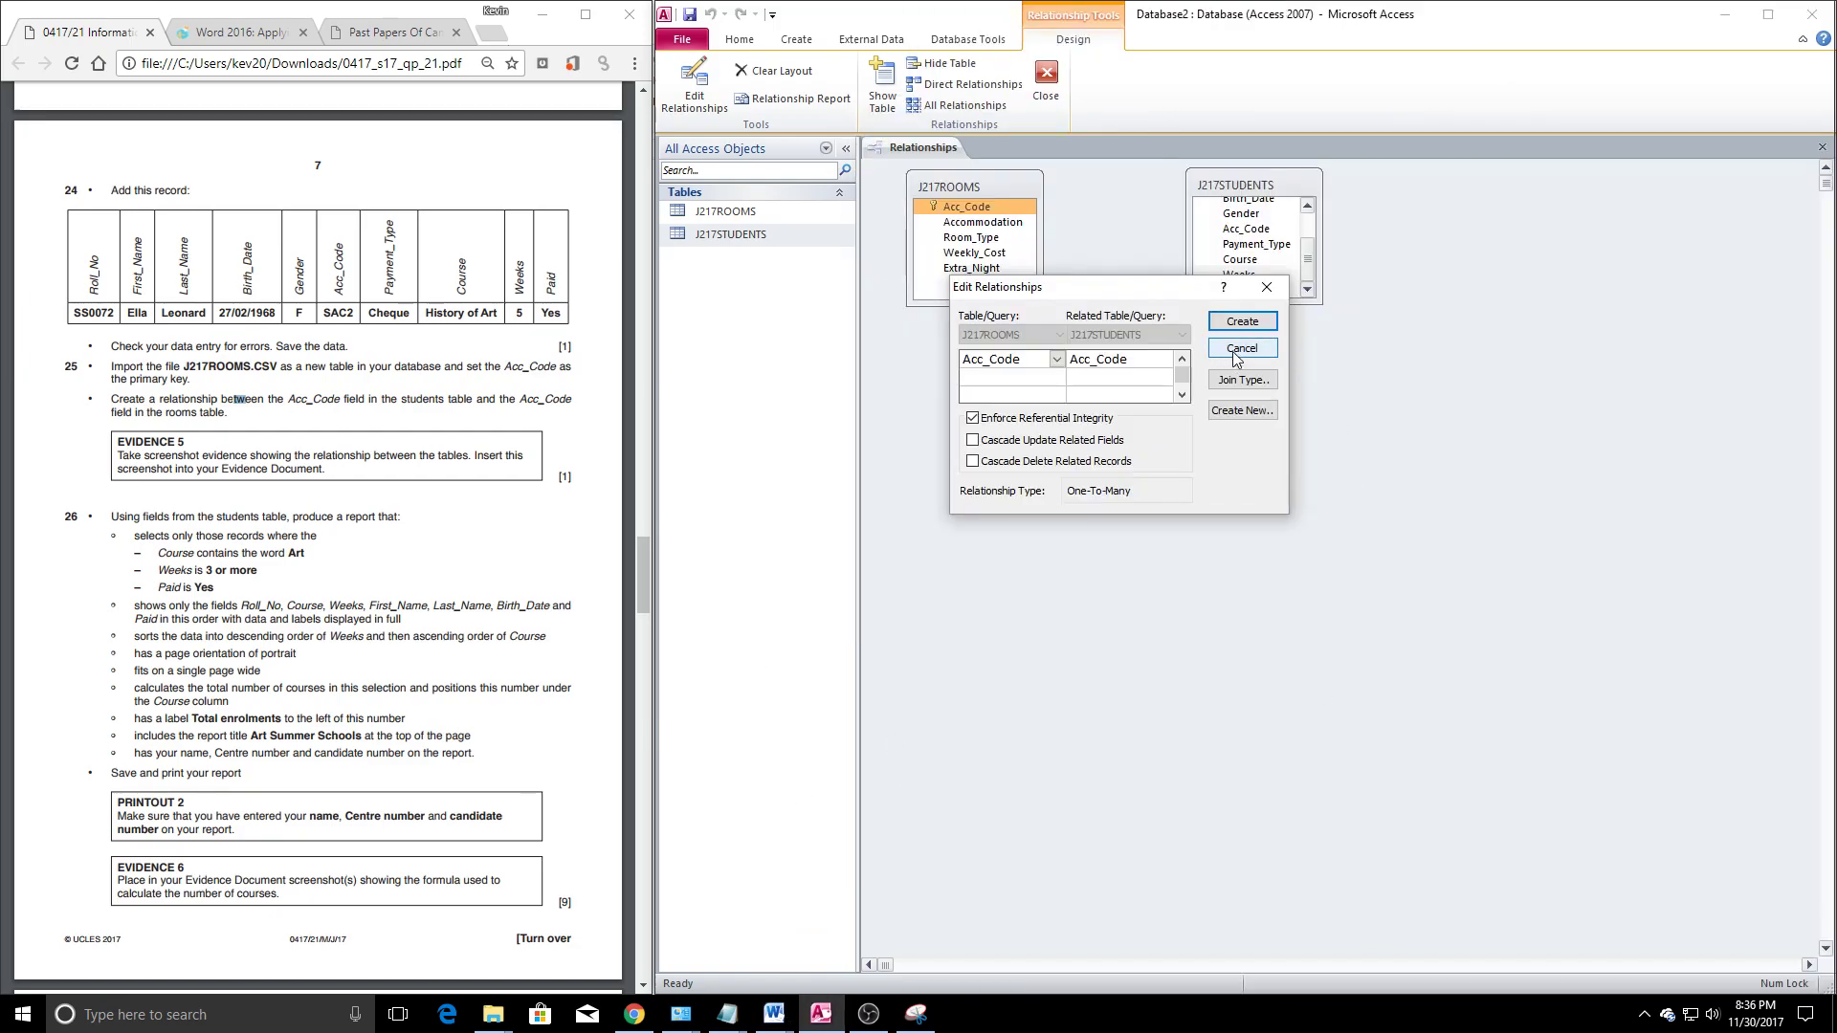
Create the Acc_Code relationship between J217ROOMS and J217STUDENTS and rearrange both field lists
left_click(1242, 322)
left_click_drag(1266, 187, 1338, 208)
left_click_drag(967, 194, 1123, 228)
left_click_drag(1359, 219, 1476, 220)
Set the Acc_Code link to one-to-many with referential integrity enforced, then close Relationships, saving the layout
left_click(1270, 271)
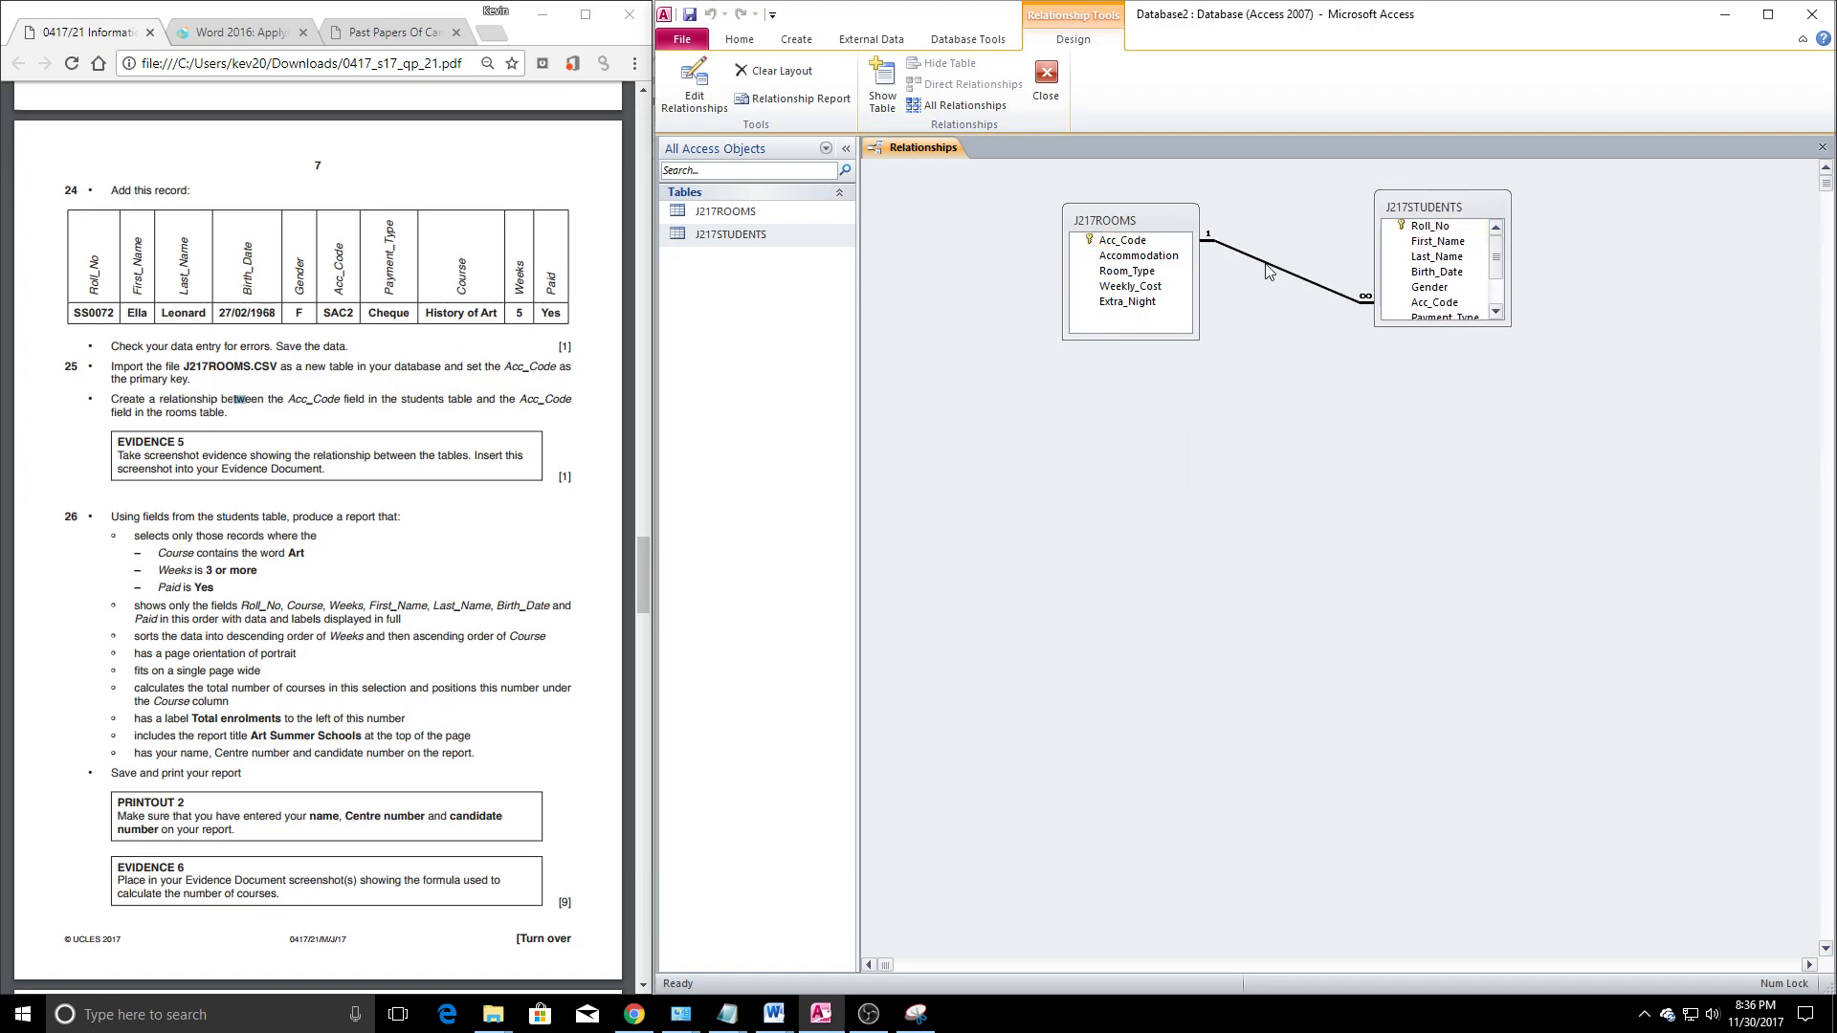
right_click(1288, 276)
left_click(1340, 282)
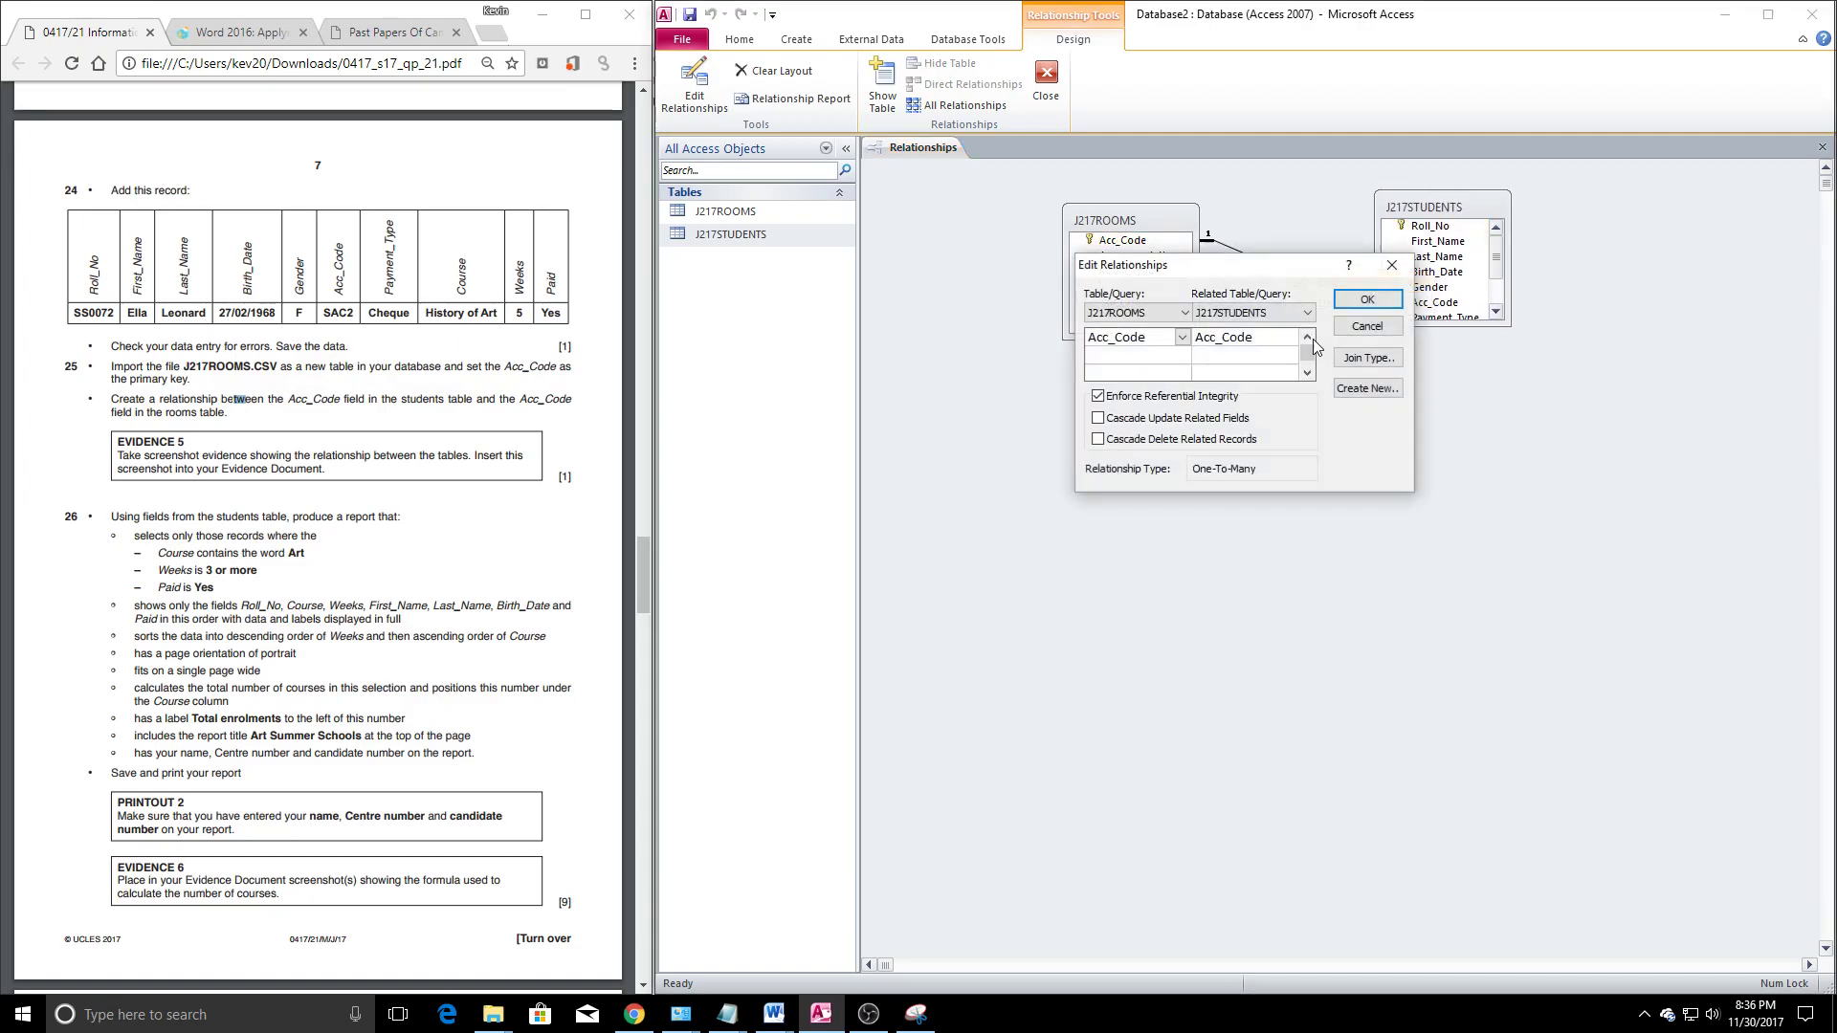
left_click(1099, 395)
left_click(1343, 302)
right_click(1282, 271)
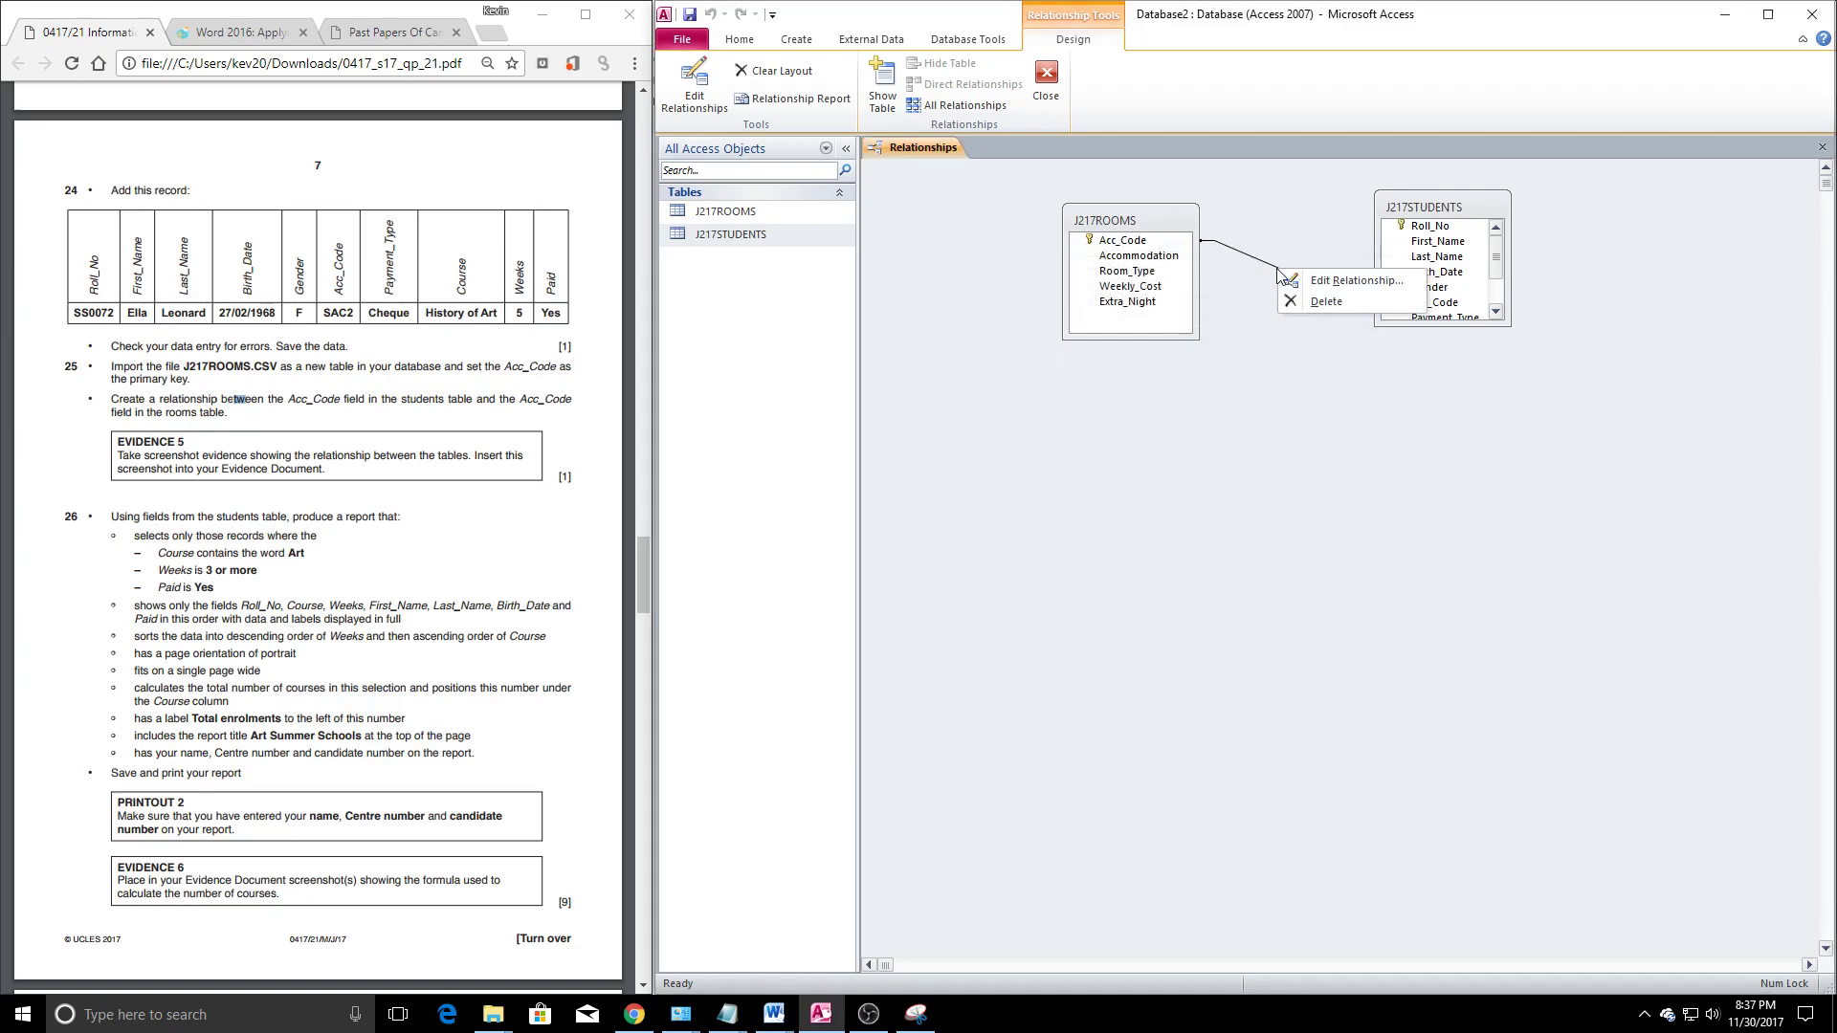
left_click(1339, 282)
left_click(1172, 396)
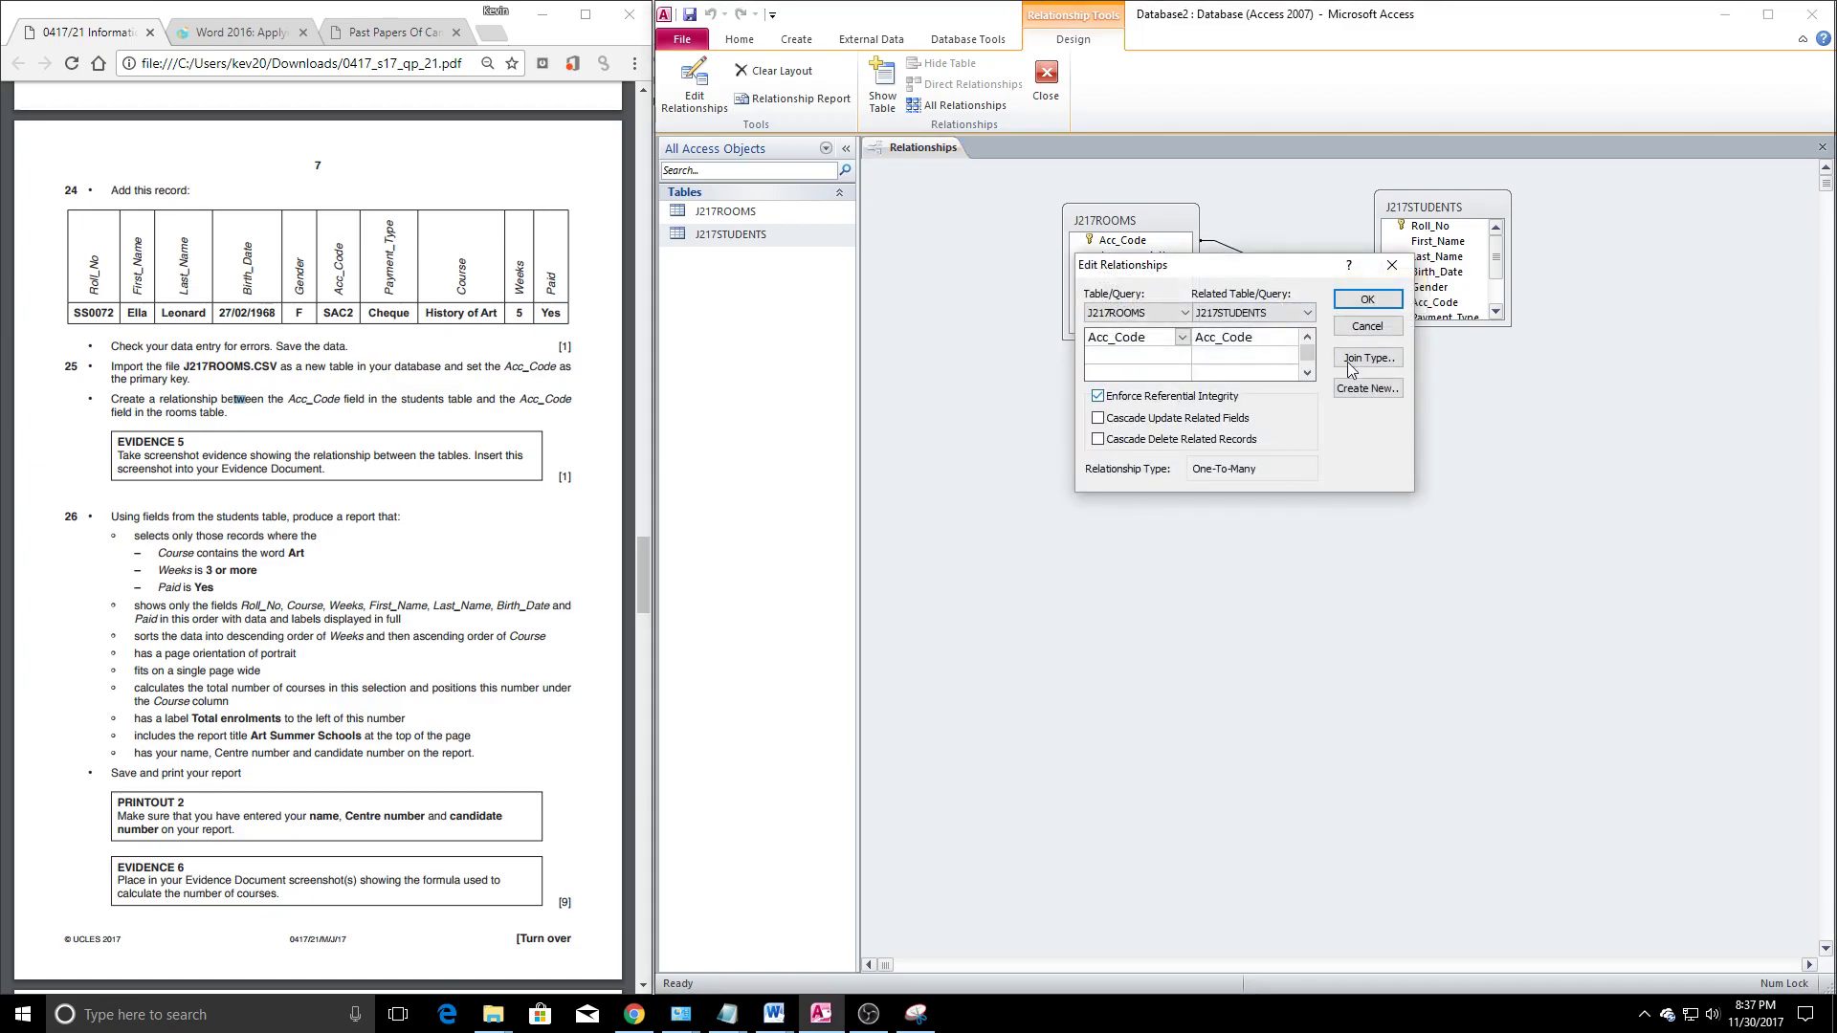
left_click(1368, 300)
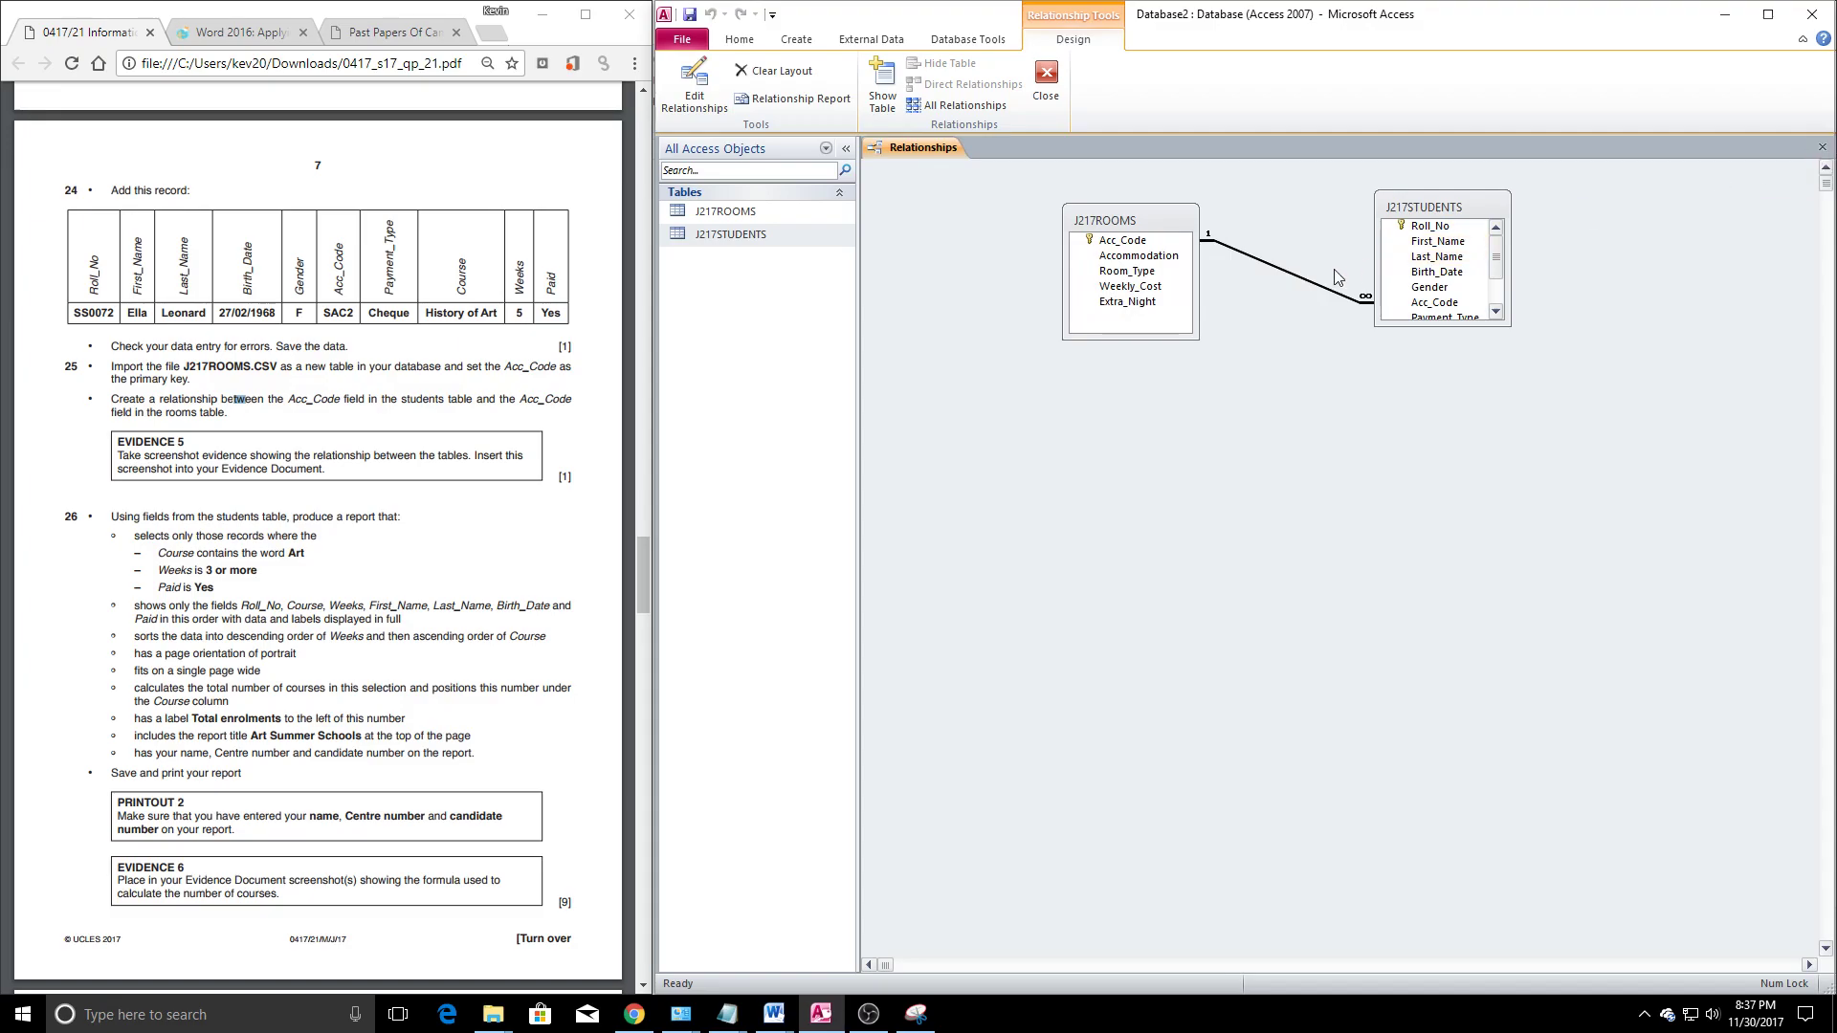
left_click(1823, 147)
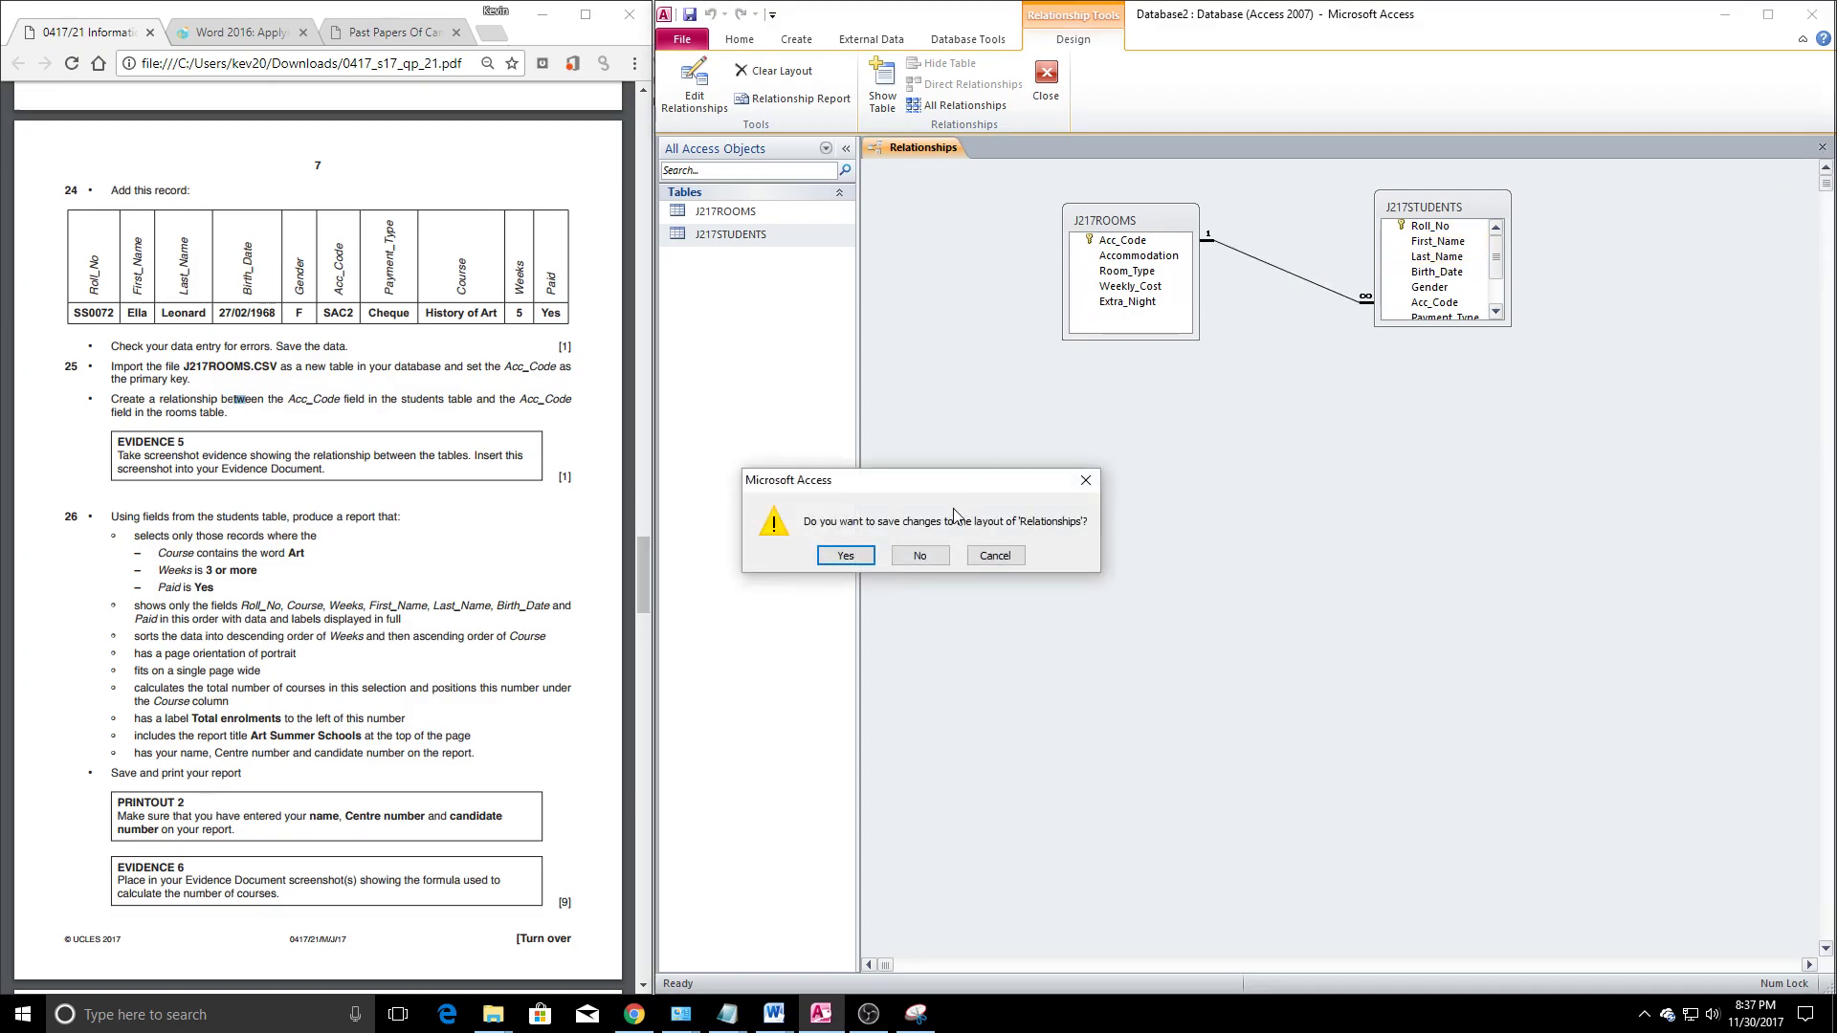
left_click(846, 556)
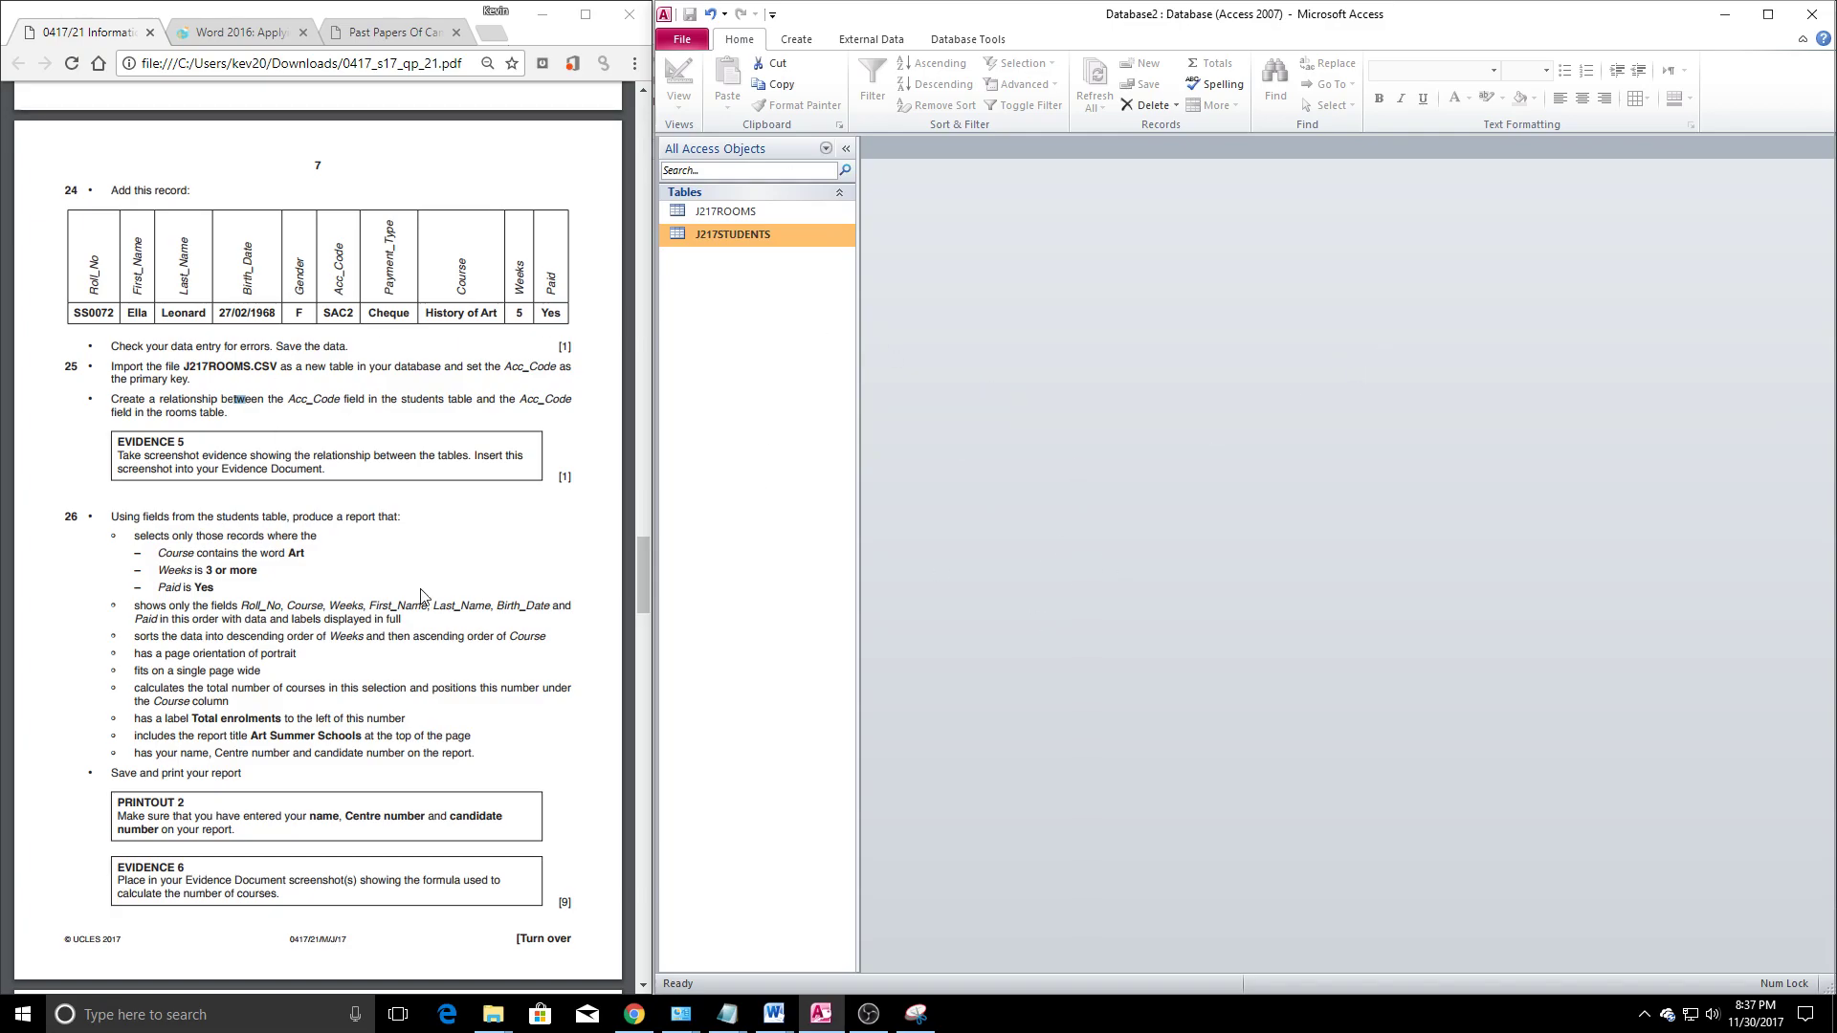
Start a new design-view query containing J217ROOMS and J217STUDENTS, with their field lists arranged
left_click_drag(288, 605, 295, 606)
left_click(796, 39)
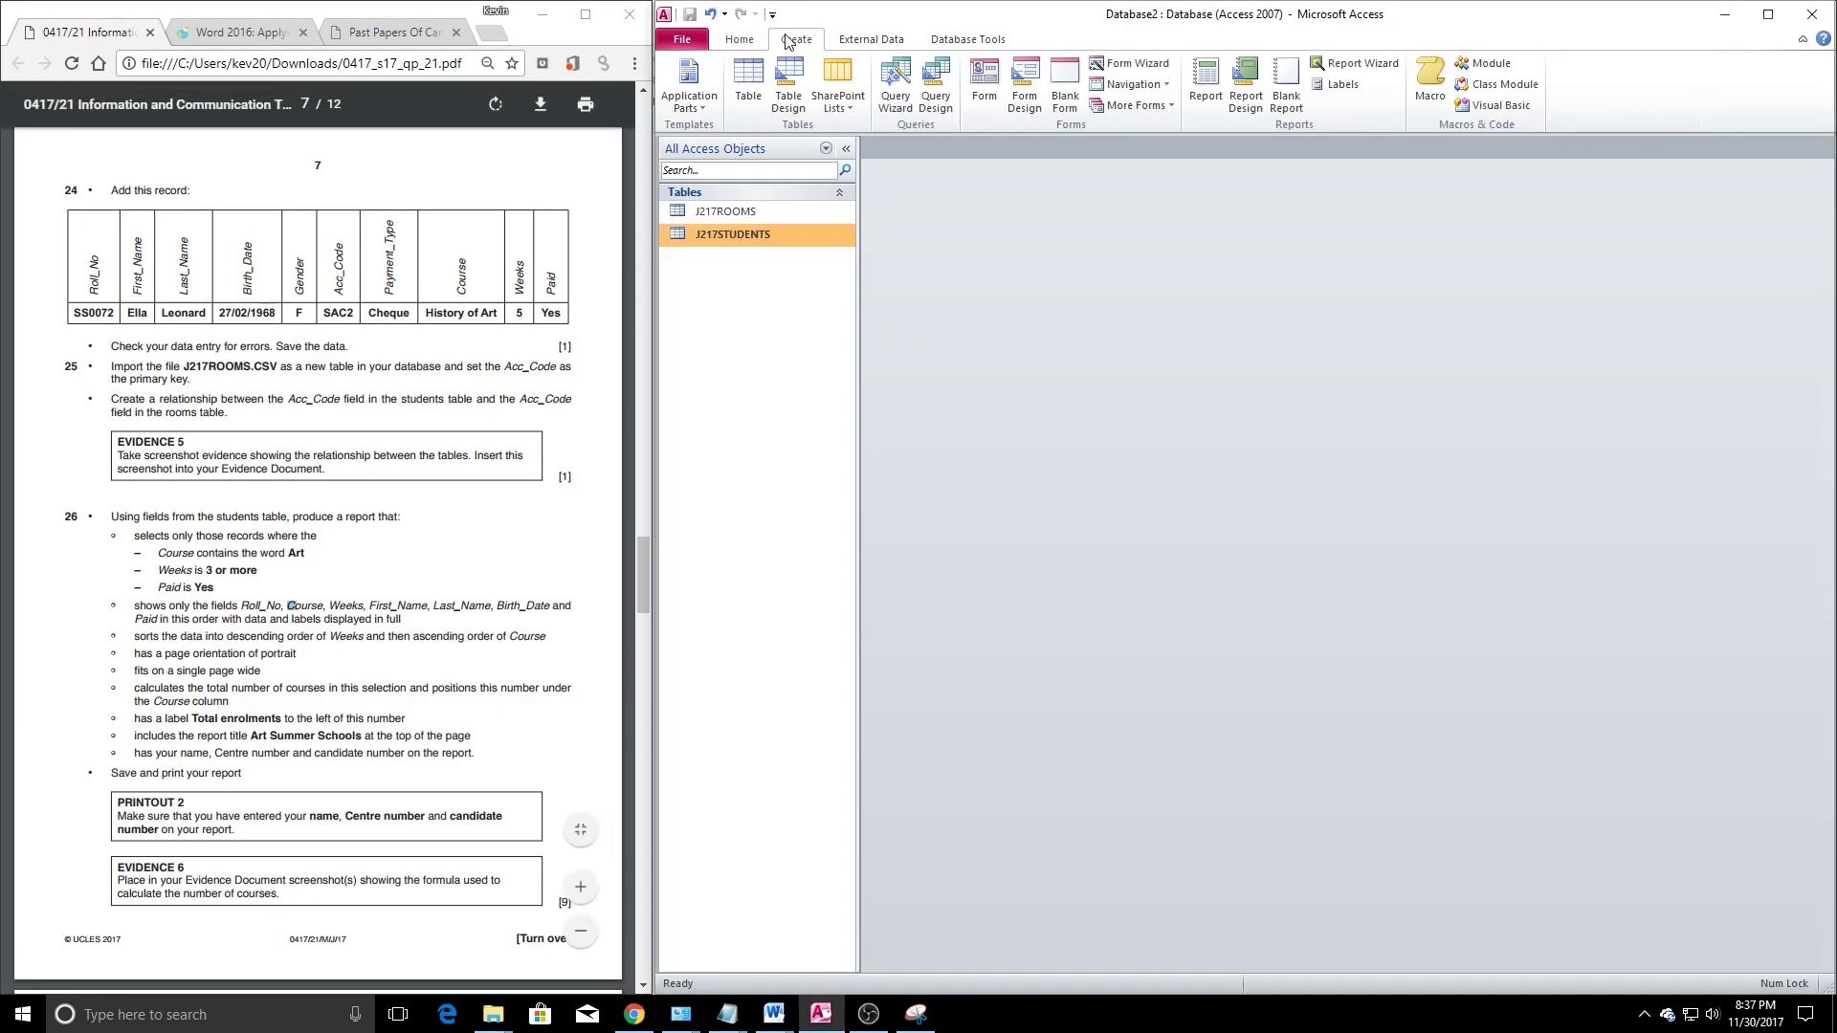
left_click(936, 96)
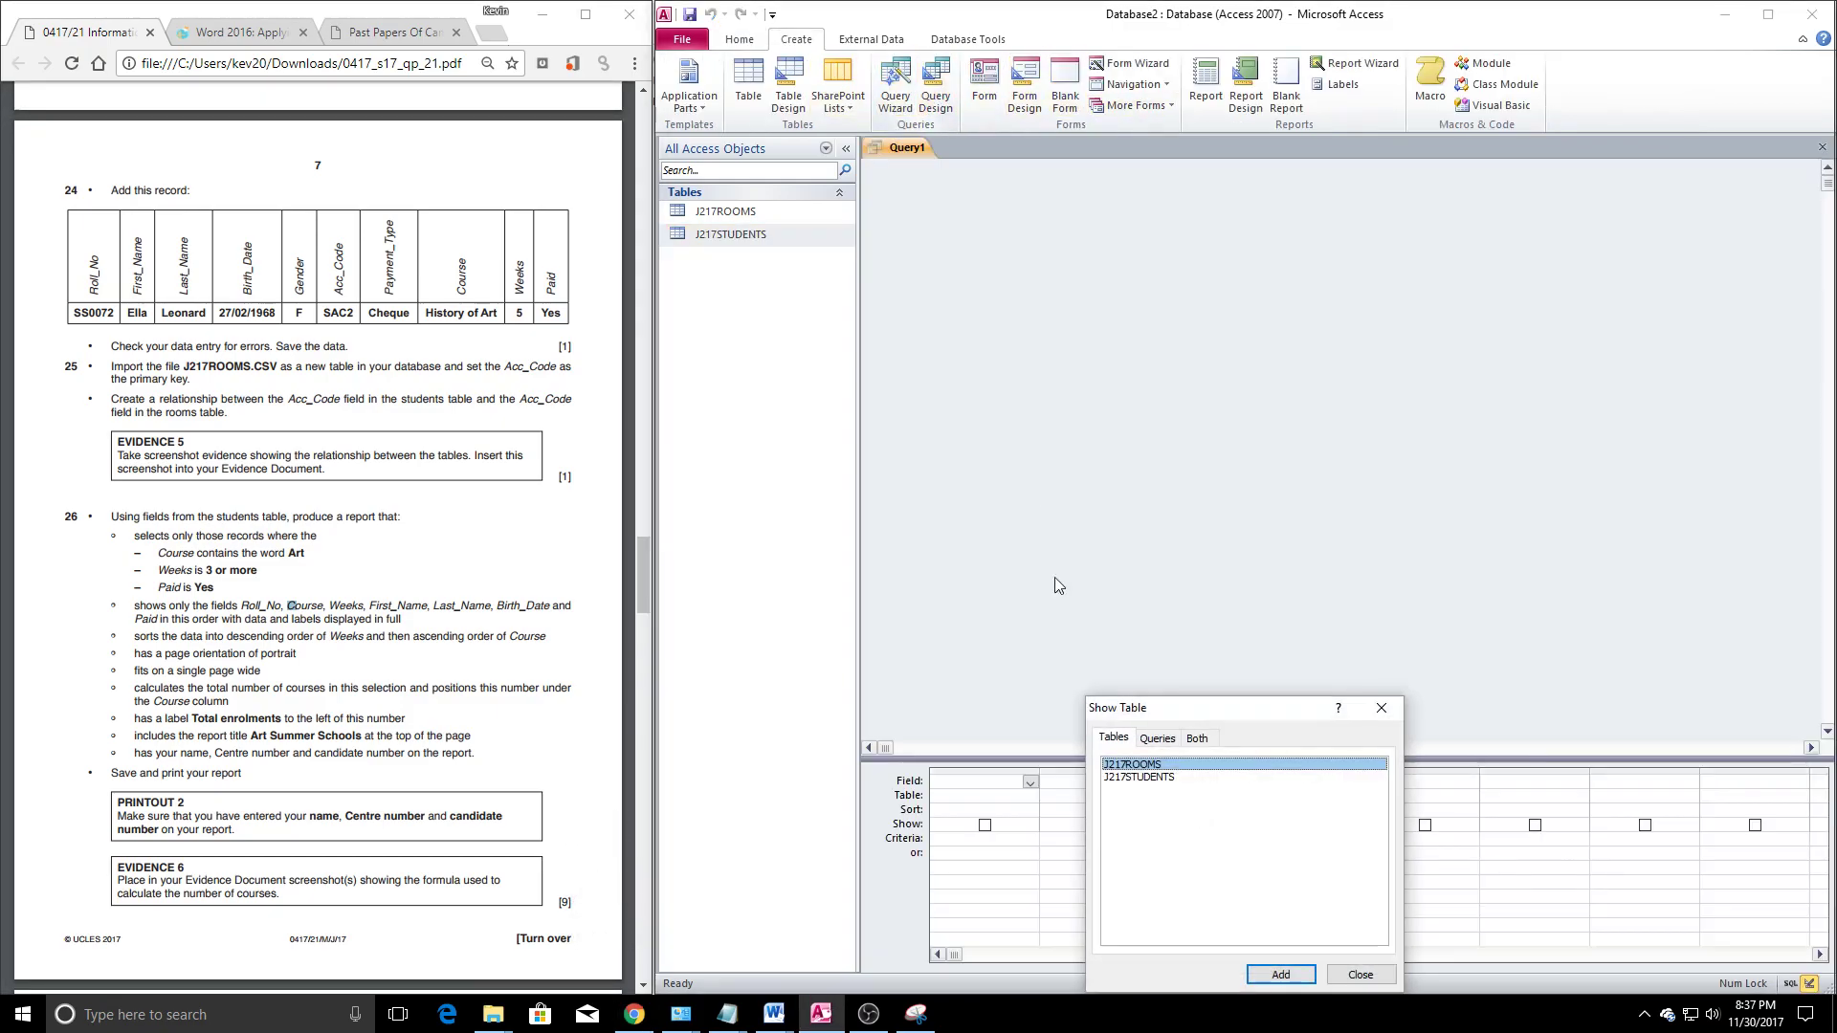
left_click(1296, 974)
left_click(1153, 777)
left_click(1283, 972)
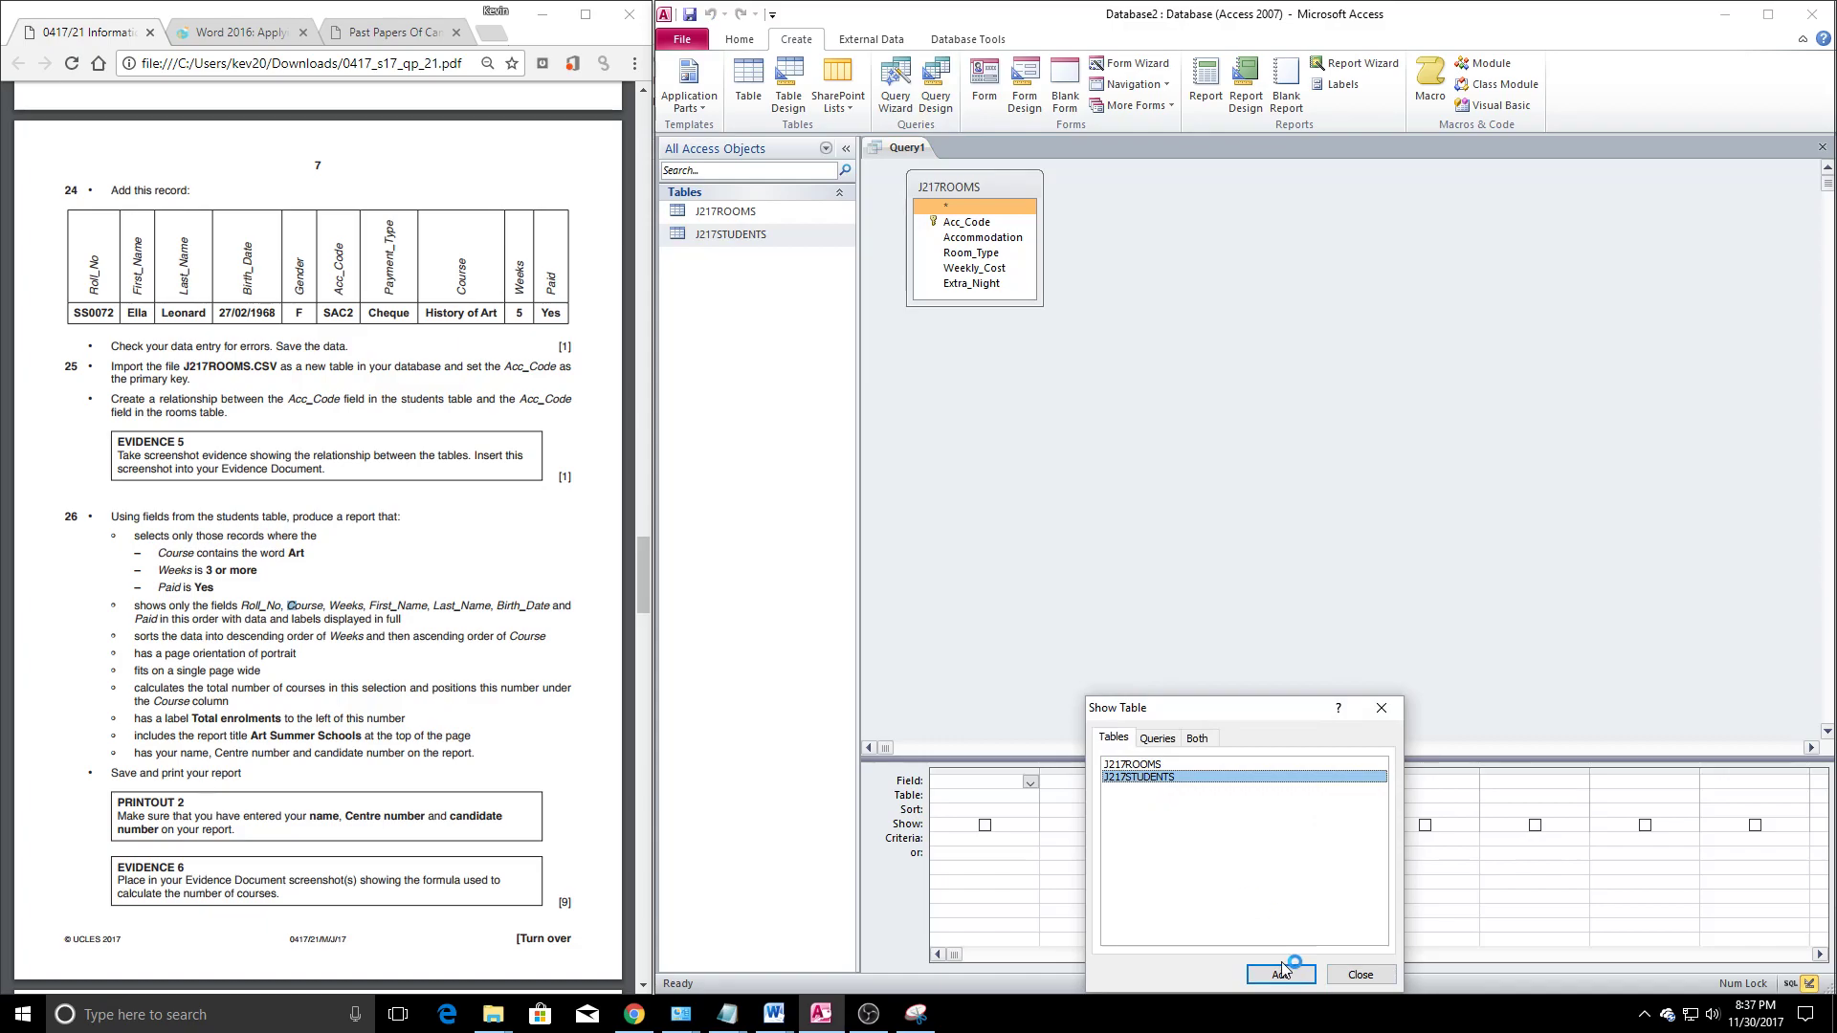
left_click(1381, 708)
left_click_drag(1149, 186, 1213, 187)
left_click_drag(967, 187, 936, 197)
left_click_drag(1242, 188, 1283, 196)
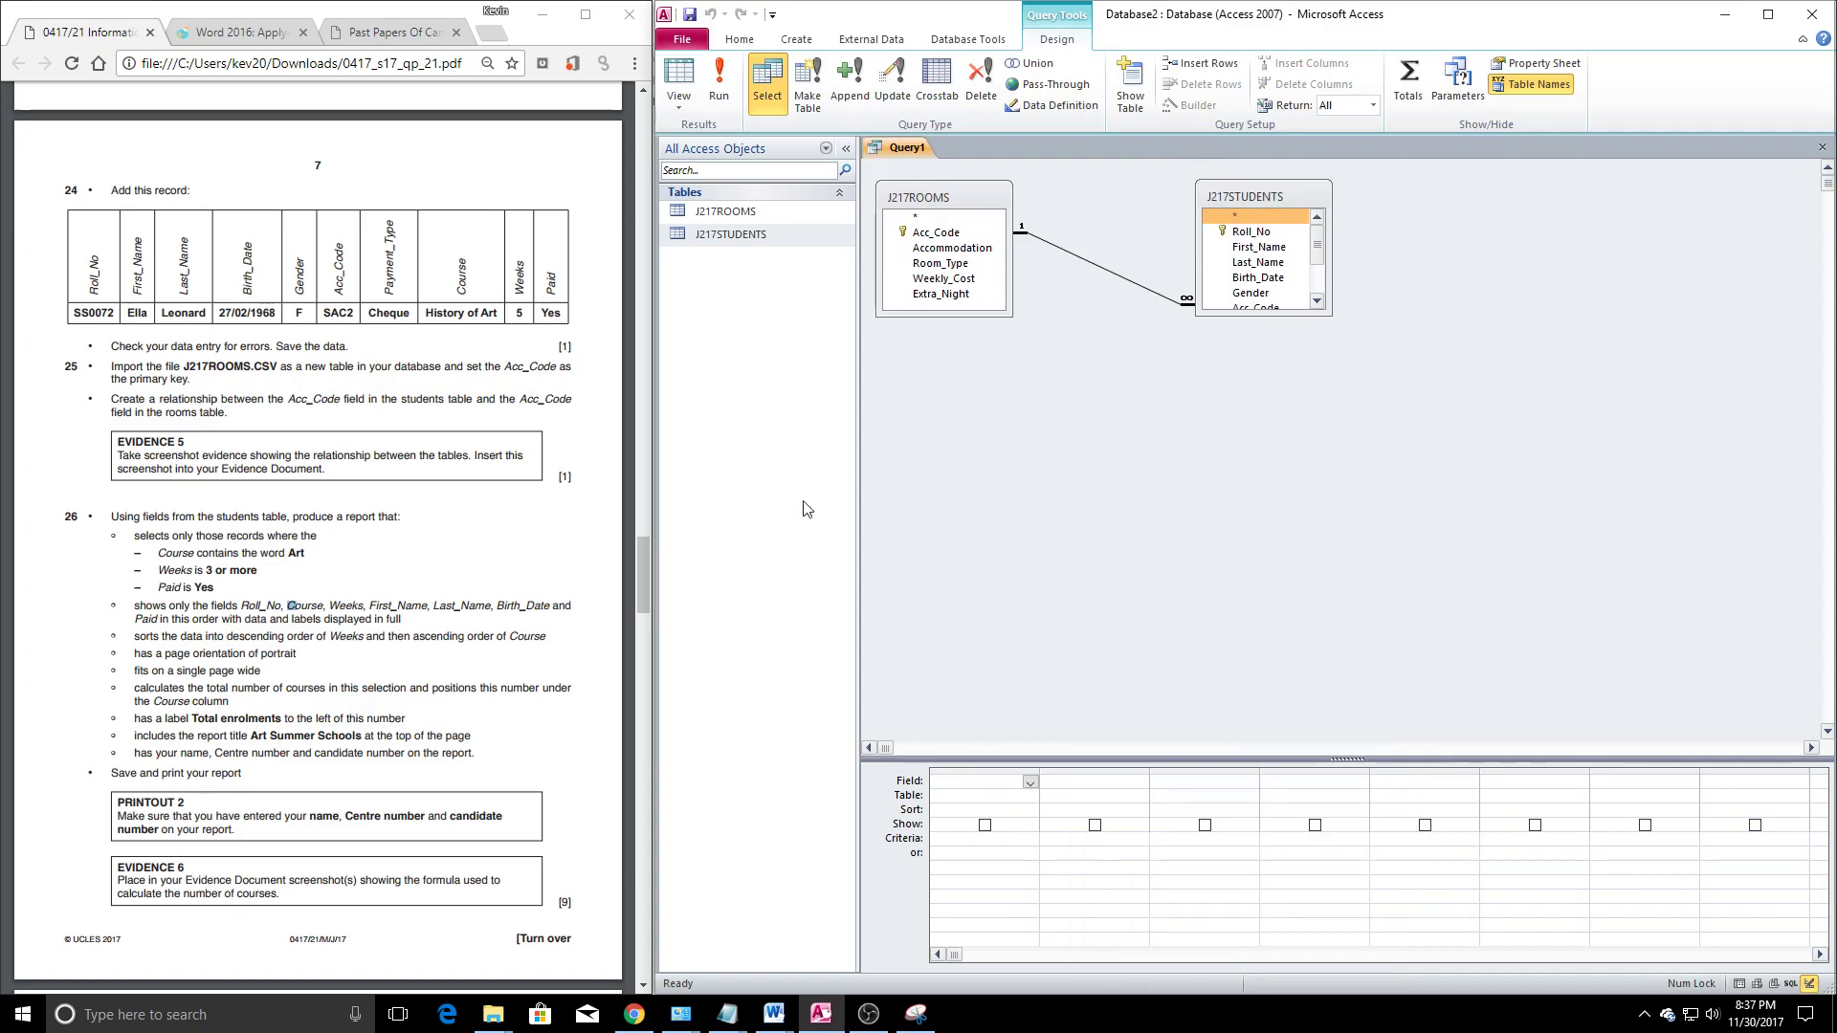
Add Roll_No, Course, Weeks, First_Name, Last_Name, Birth_Date and Paid to the query grid
left_click(322, 672)
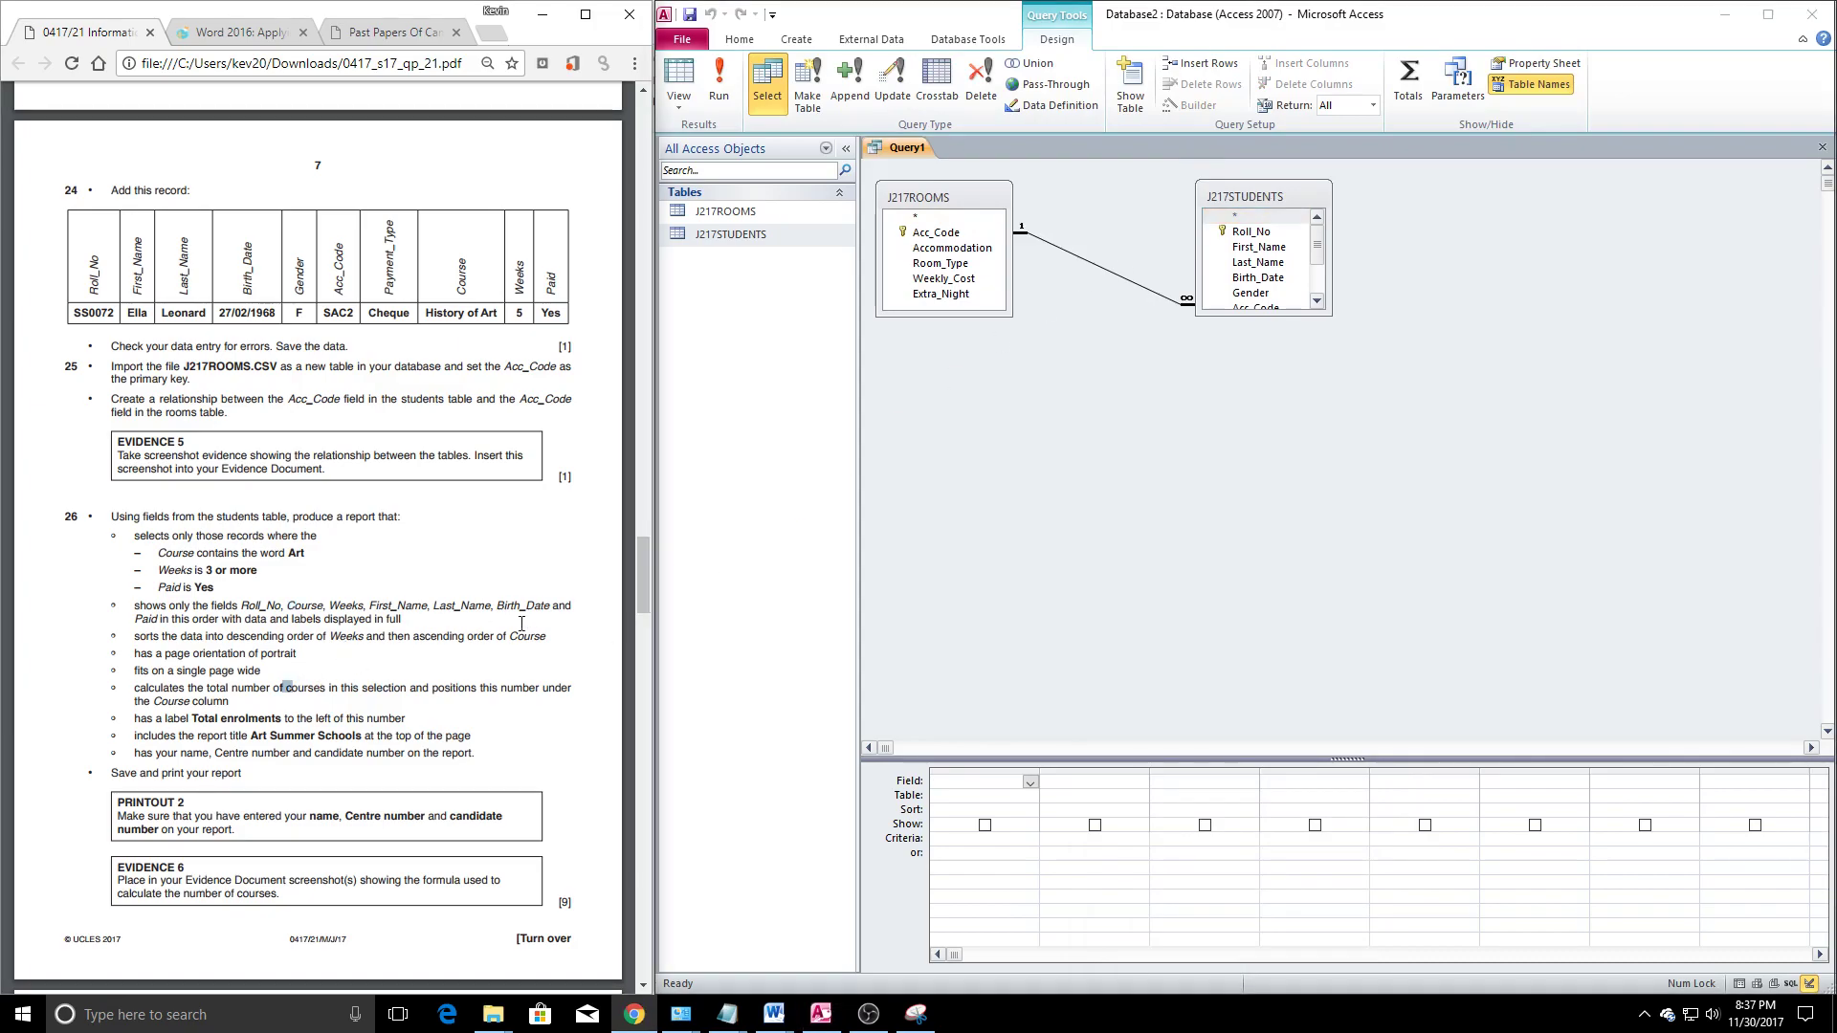
double_click(1251, 231)
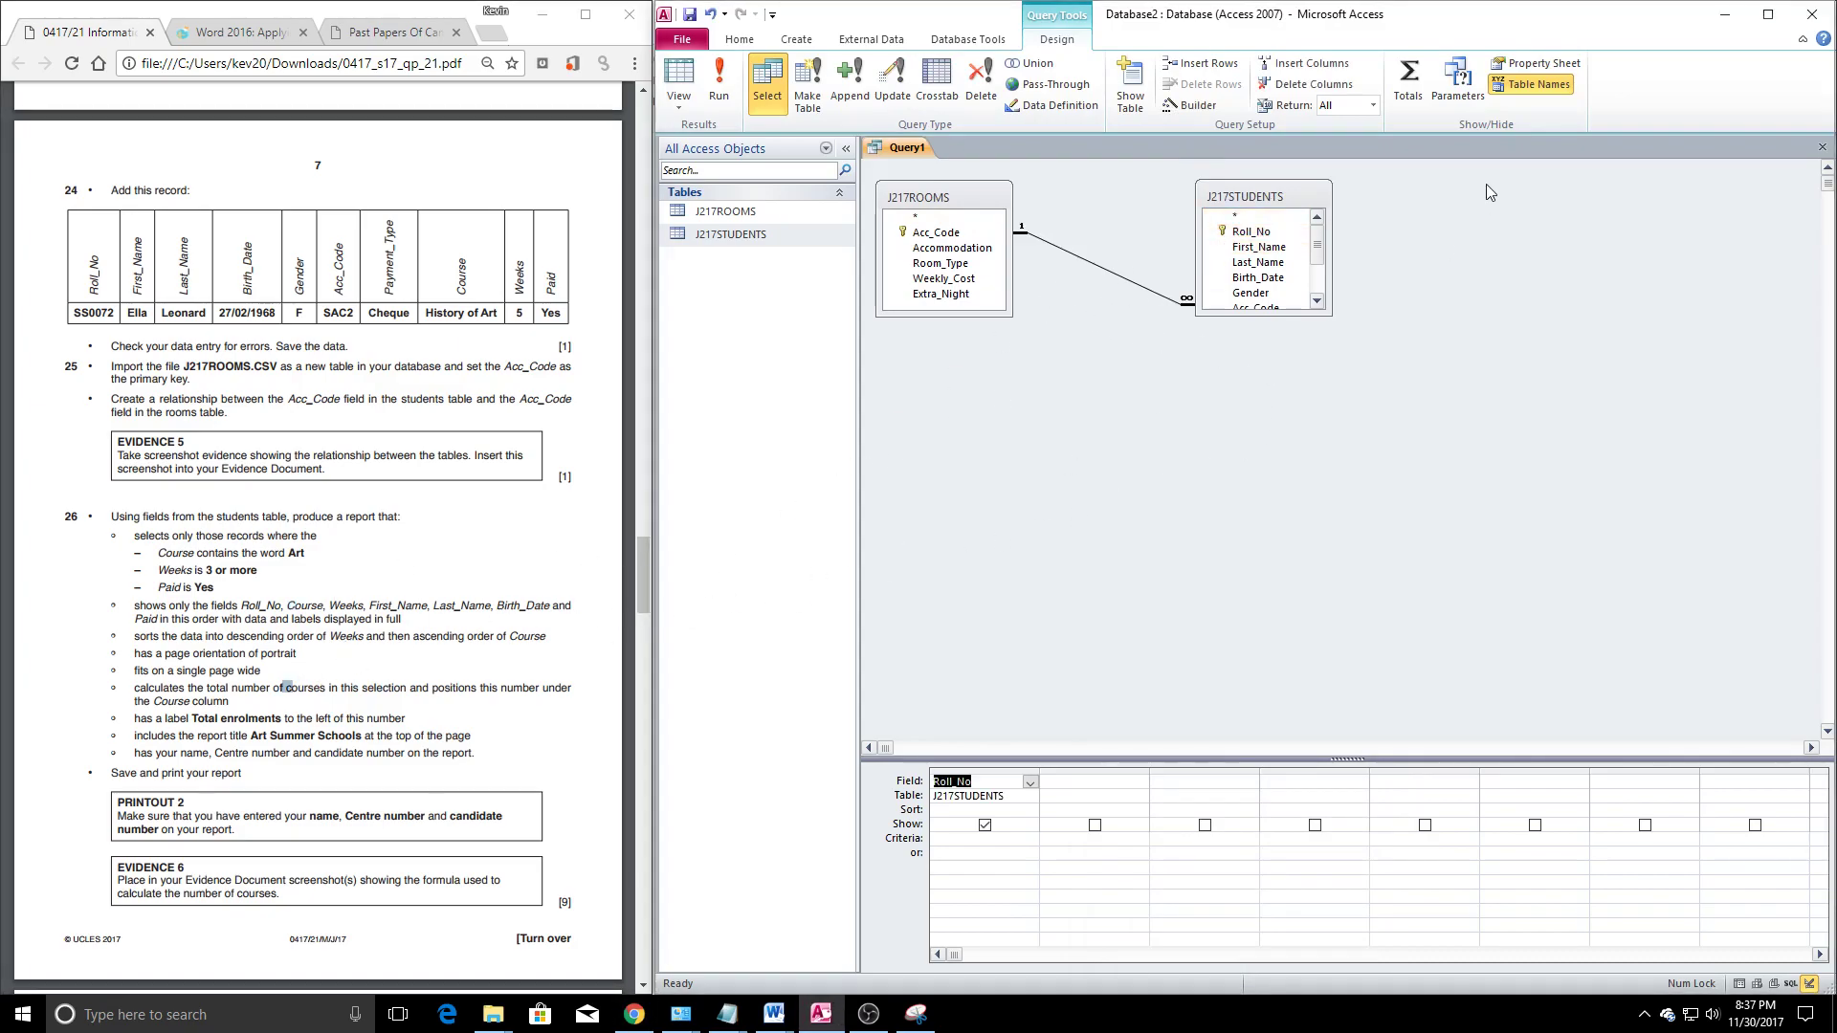
scroll(1258, 268, "down", 1)
double_click(1249, 292)
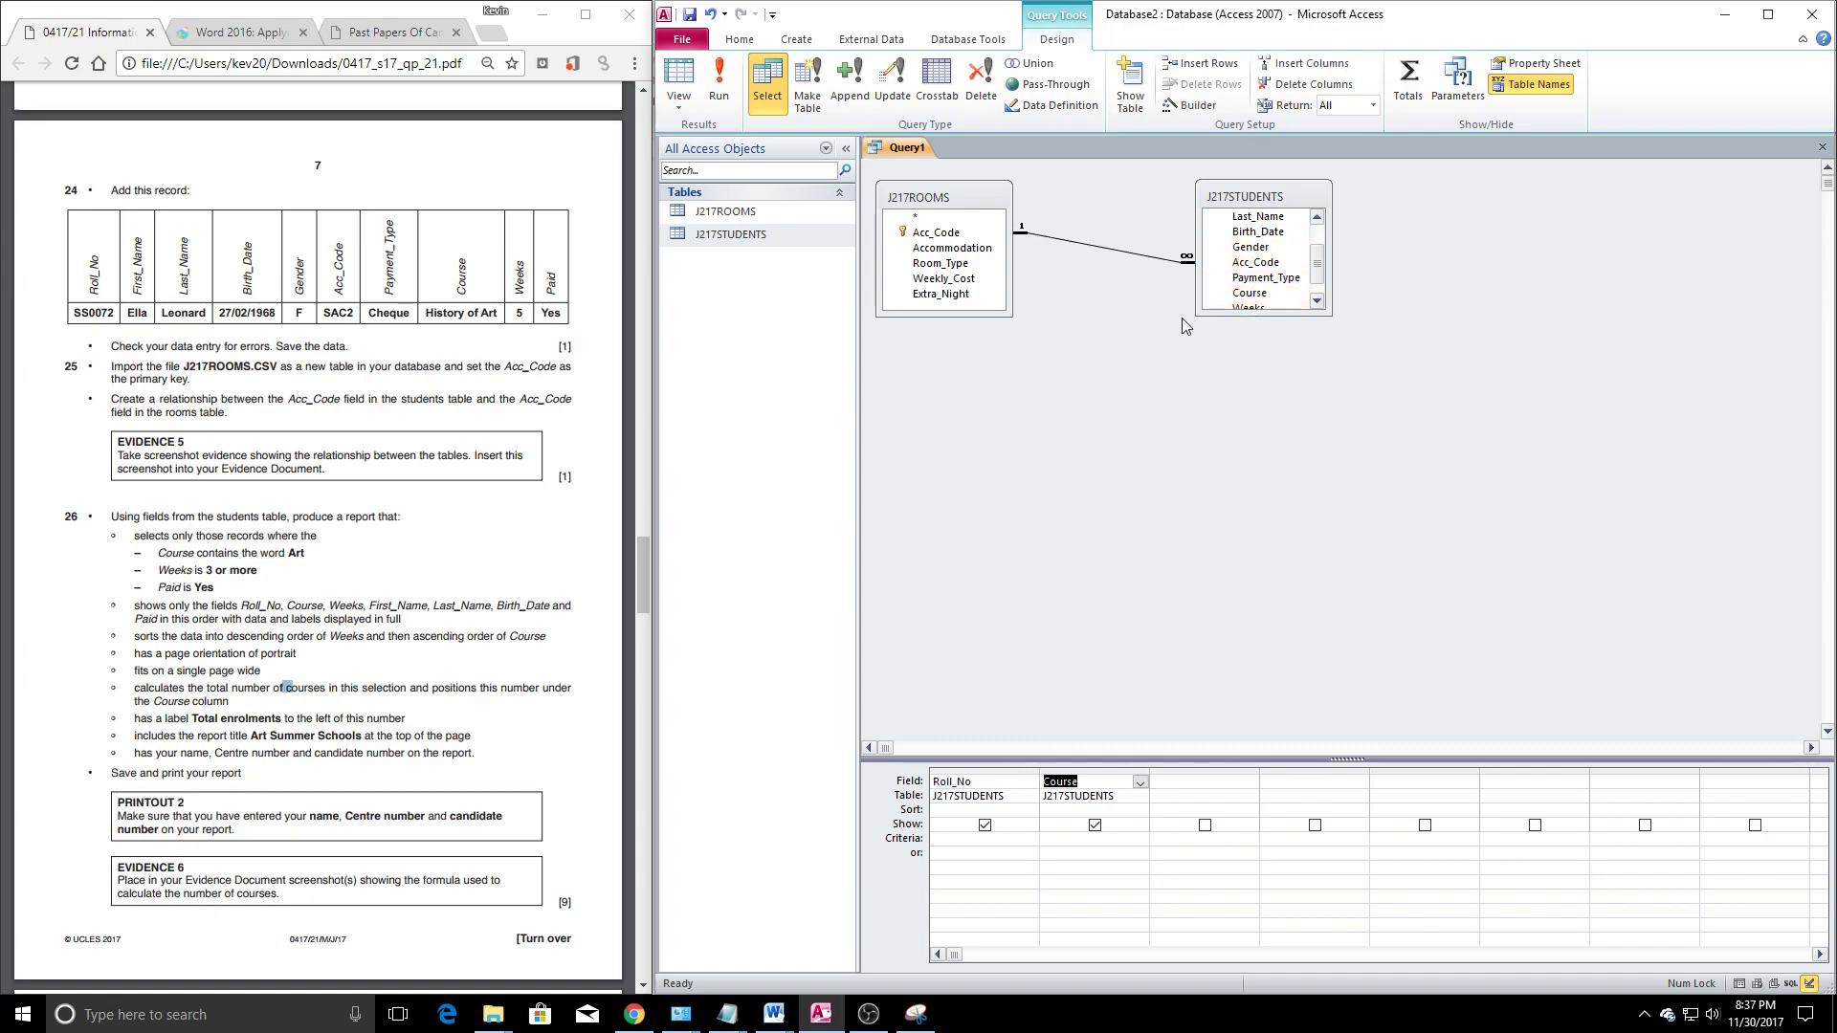
scroll(1253, 295, "down", 1)
double_click(1249, 286)
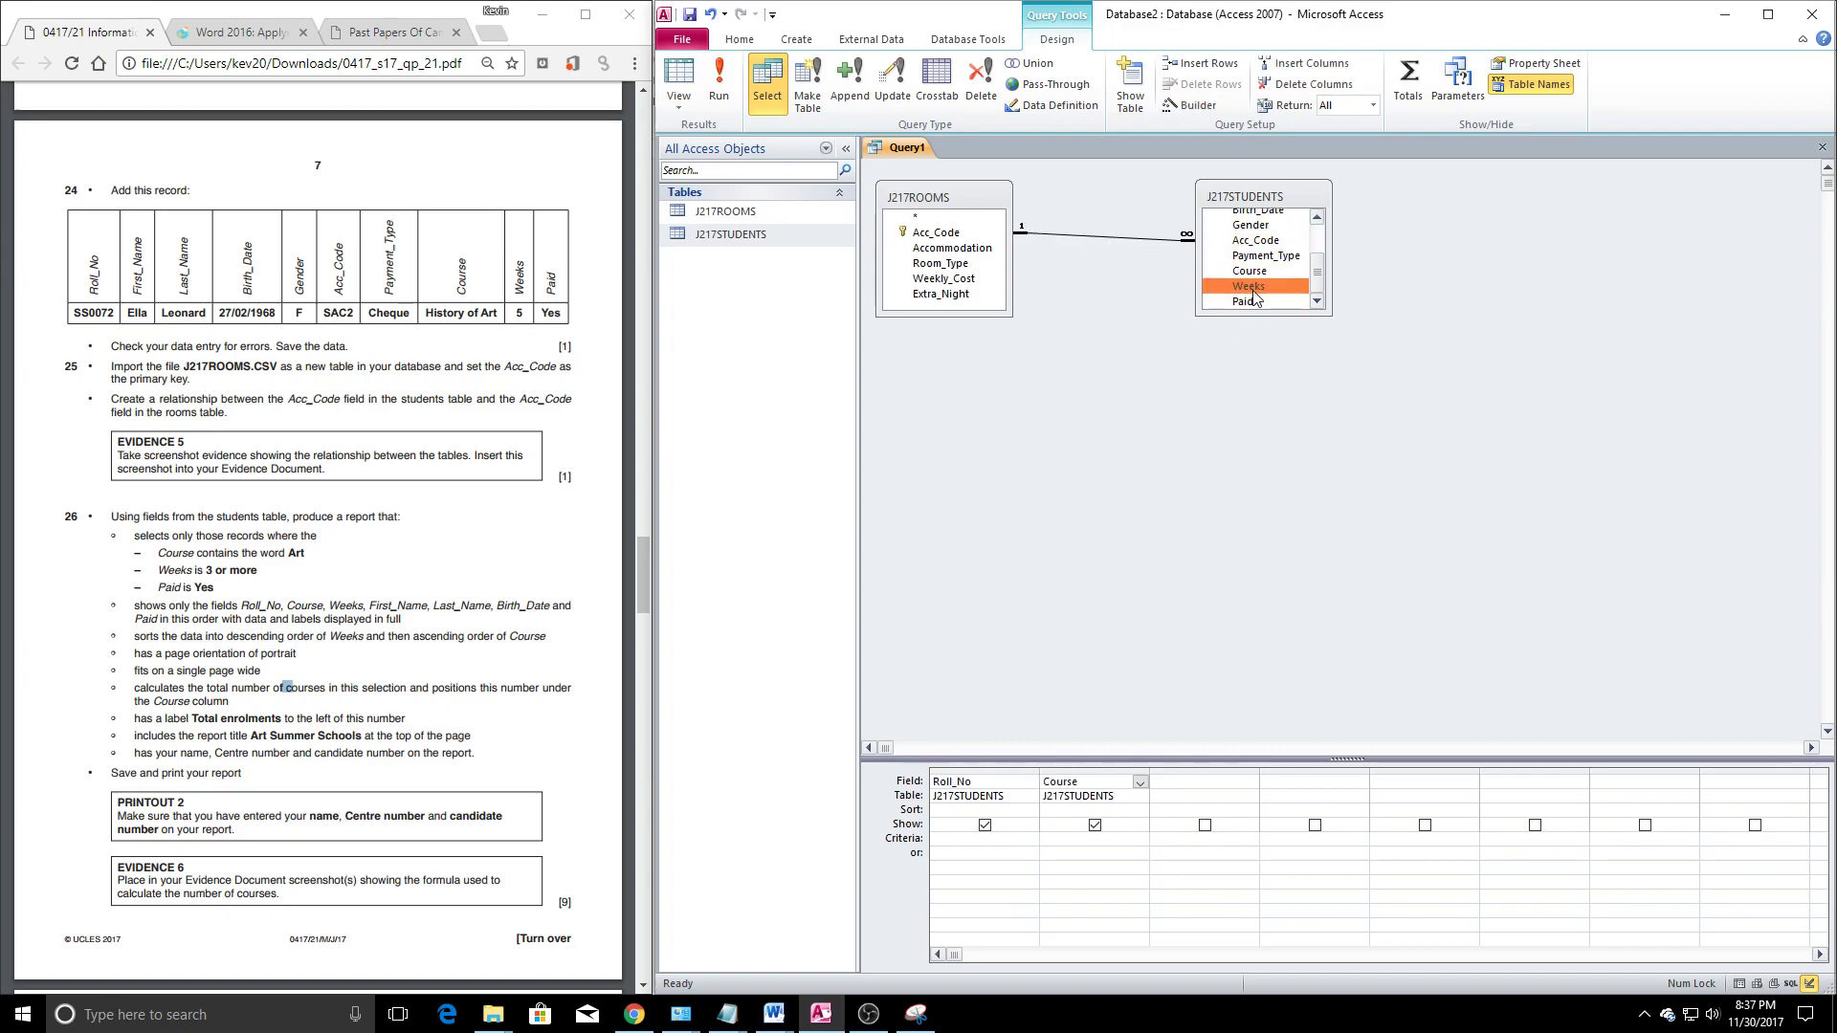
scroll(1261, 296, "up", 2)
double_click(1259, 246)
double_click(1260, 262)
scroll(1258, 259, "down", 1)
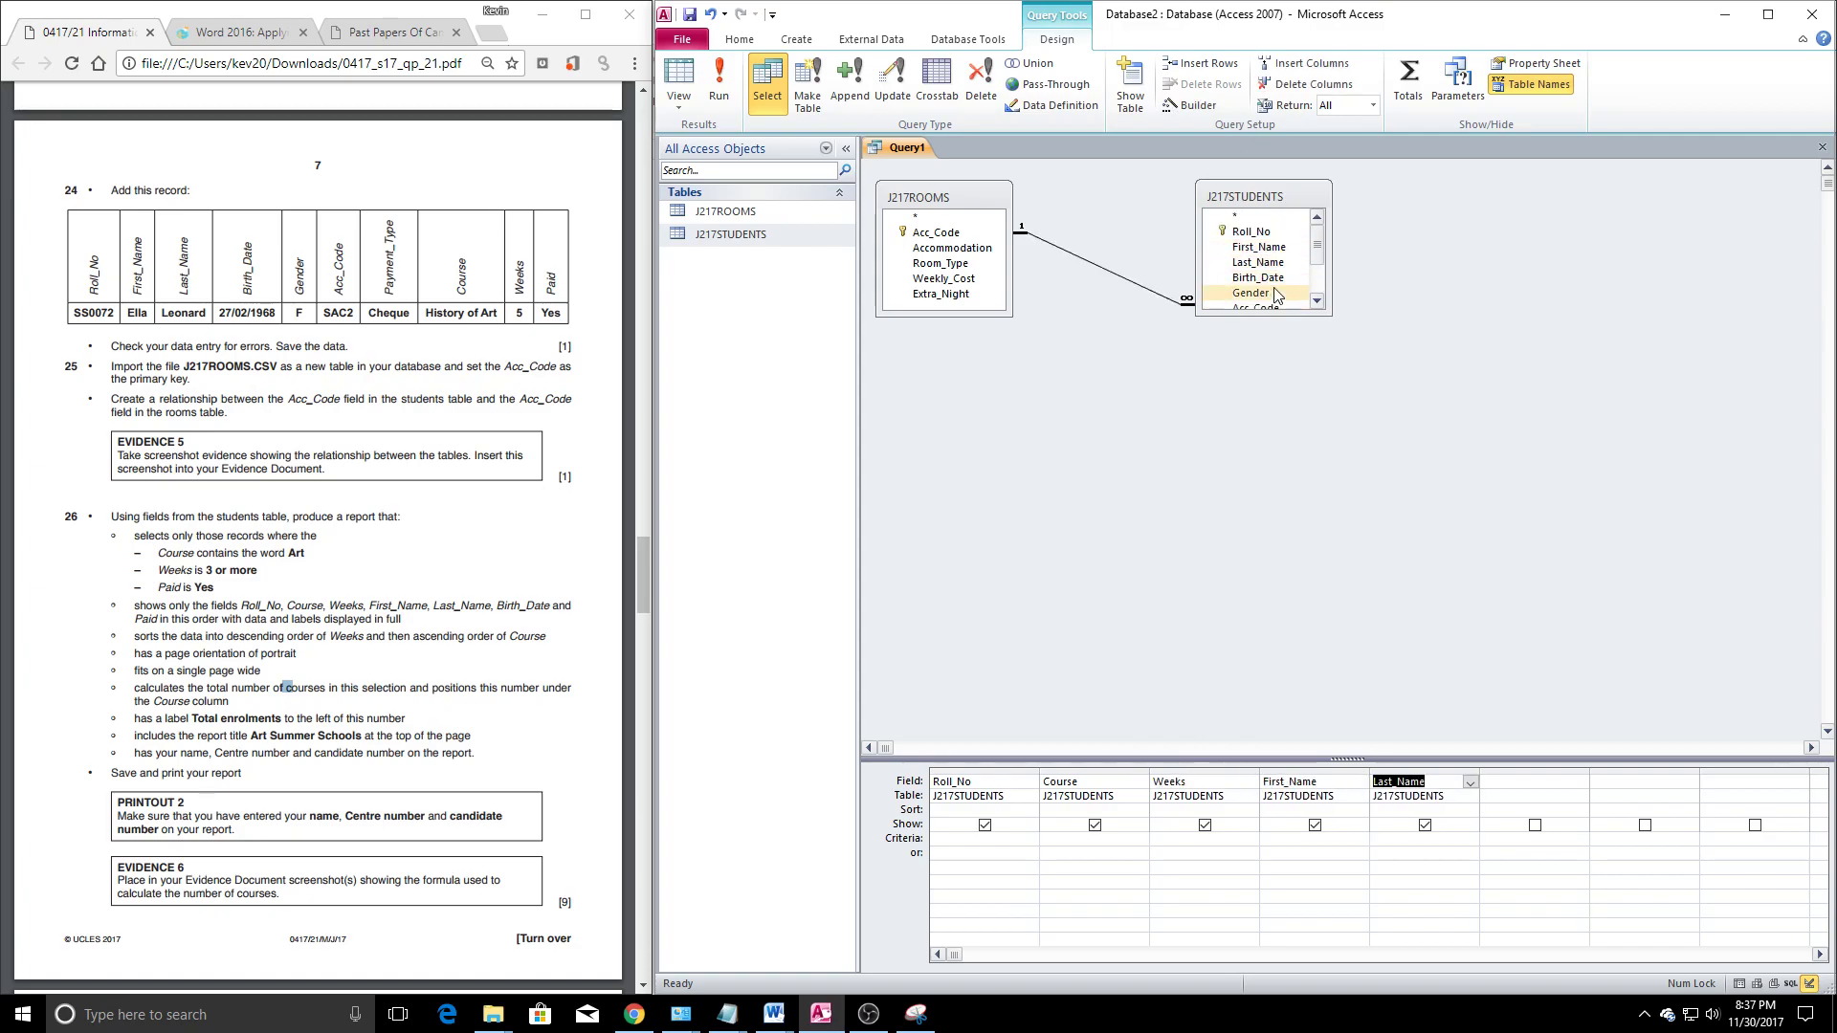
double_click(1256, 233)
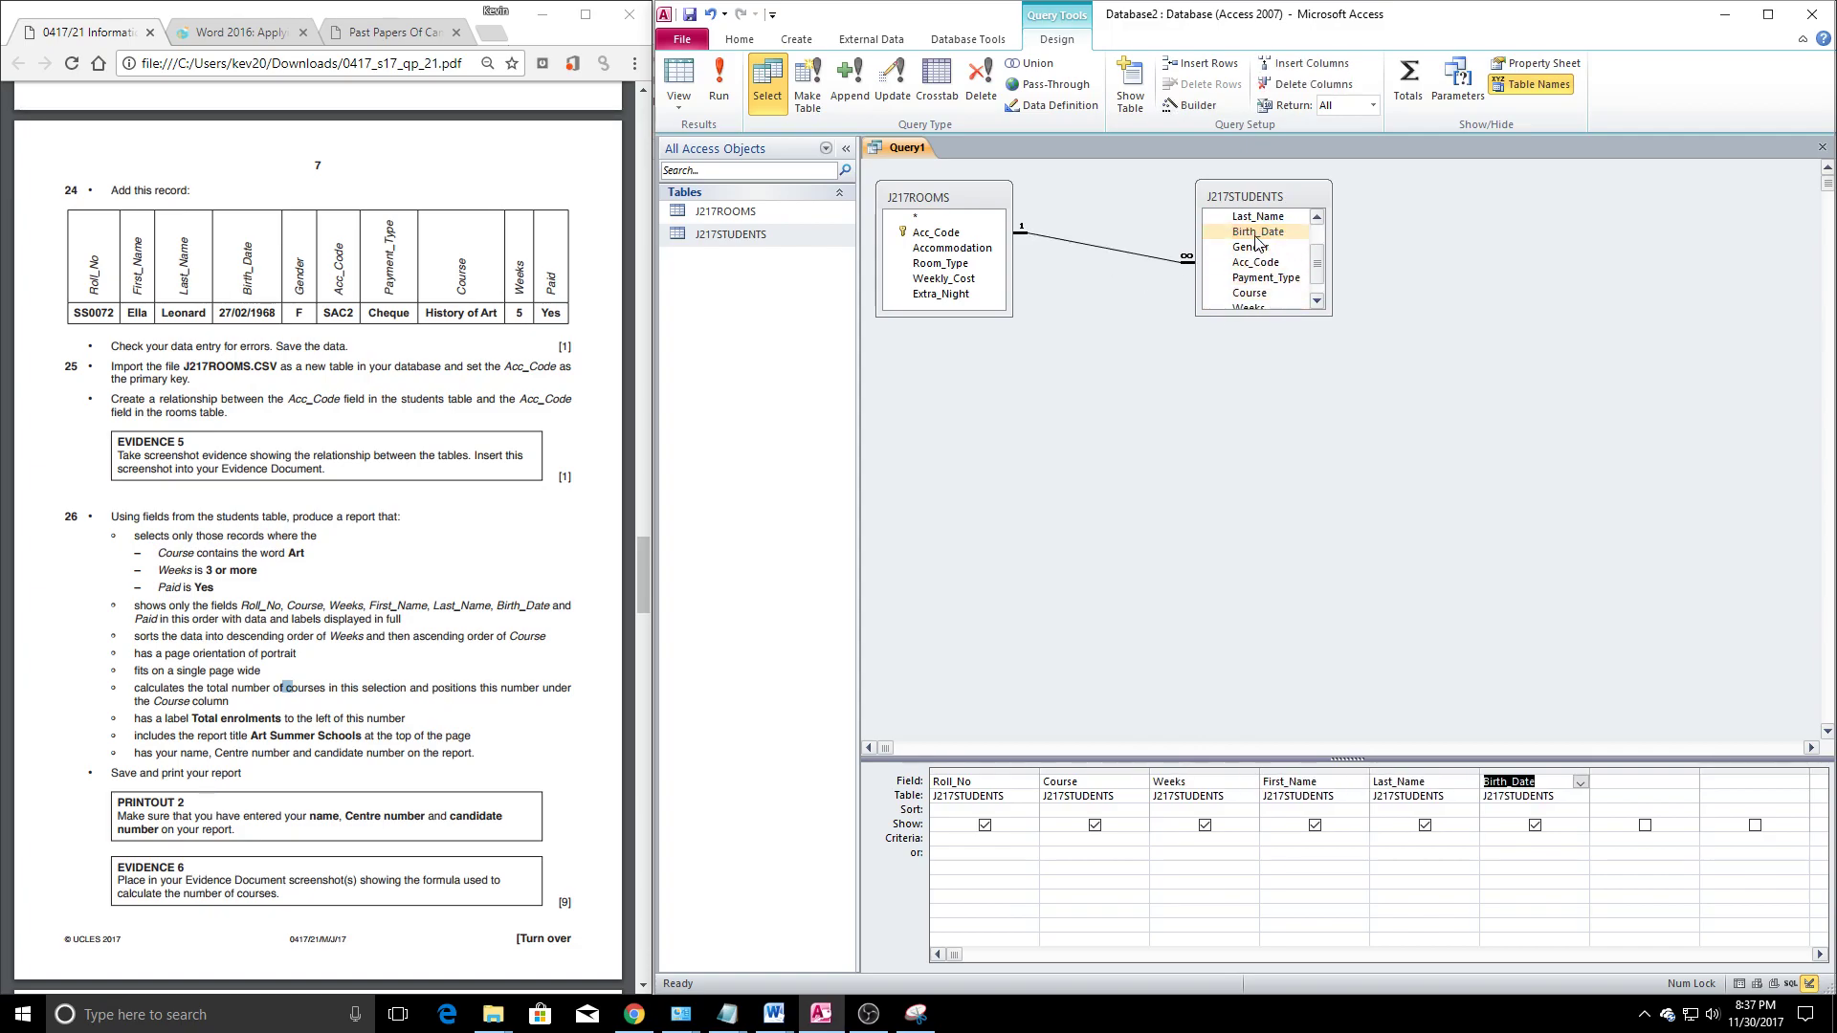
scroll(1253, 282, "down", 1)
double_click(1246, 300)
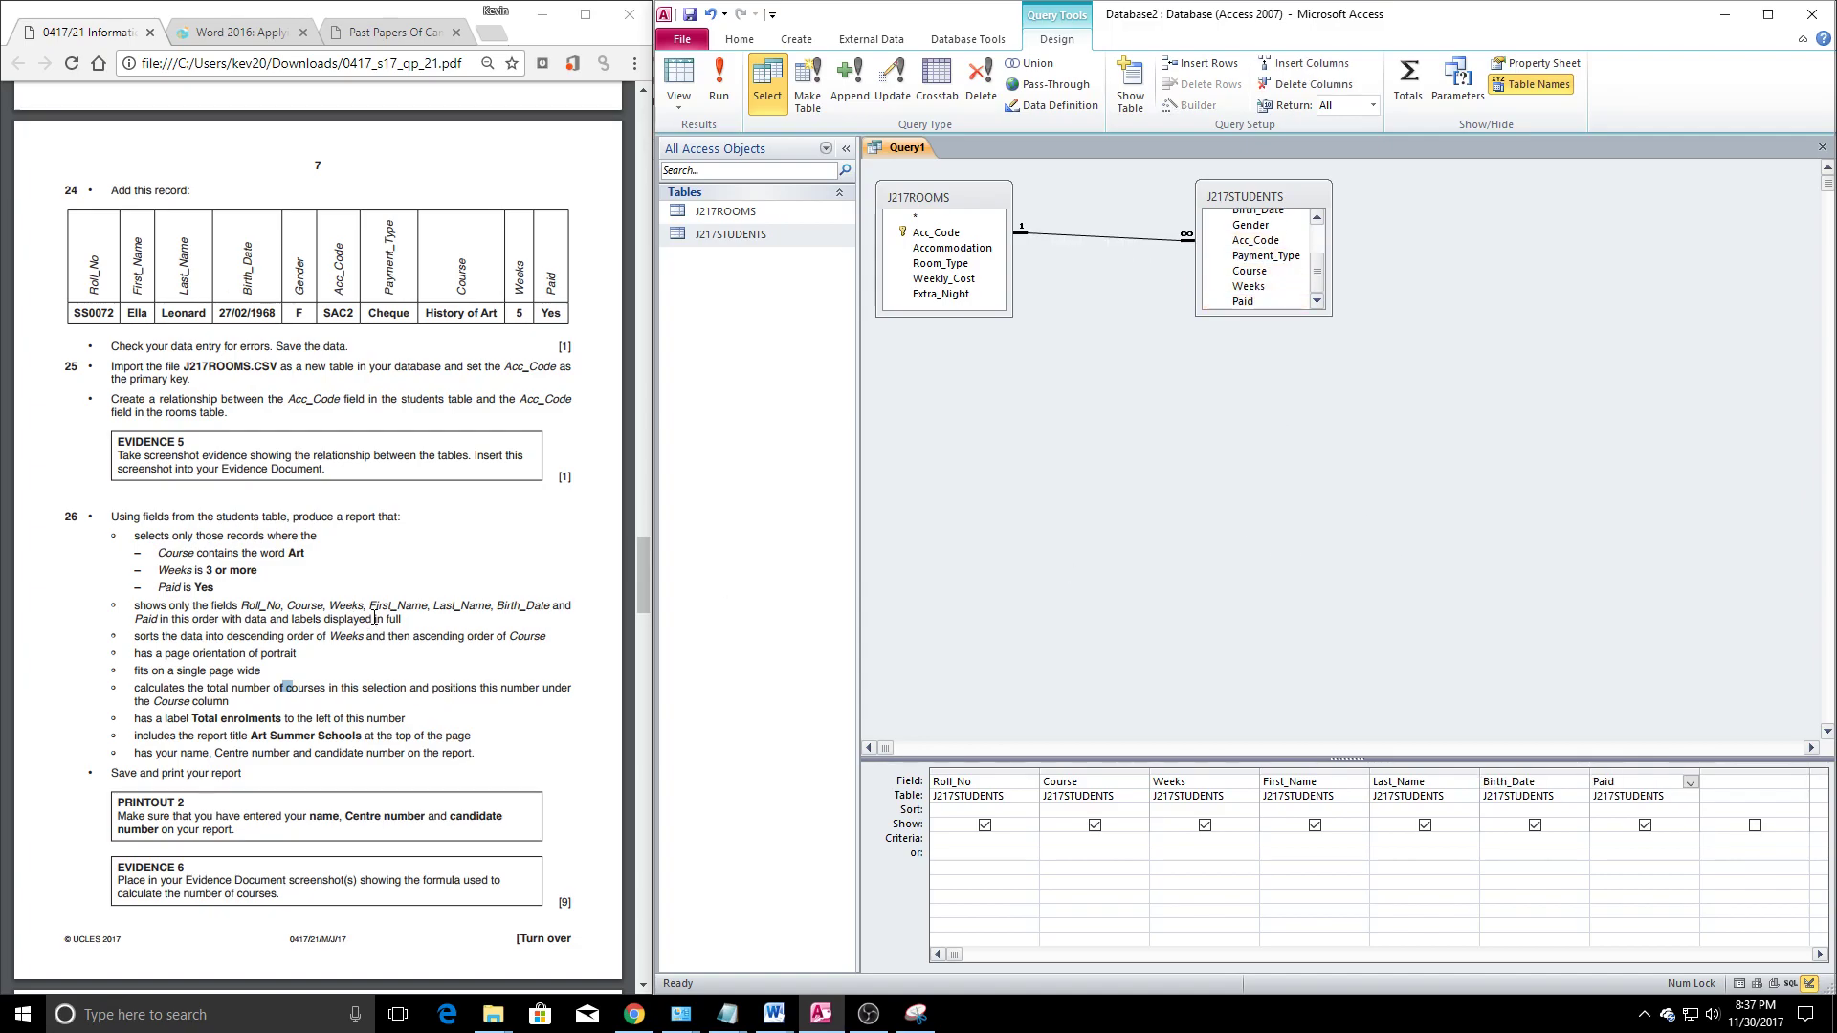
Give the Course field the criterion *Art*, as the task requires
left_click_drag(169, 619, 546, 626)
left_click(983, 591)
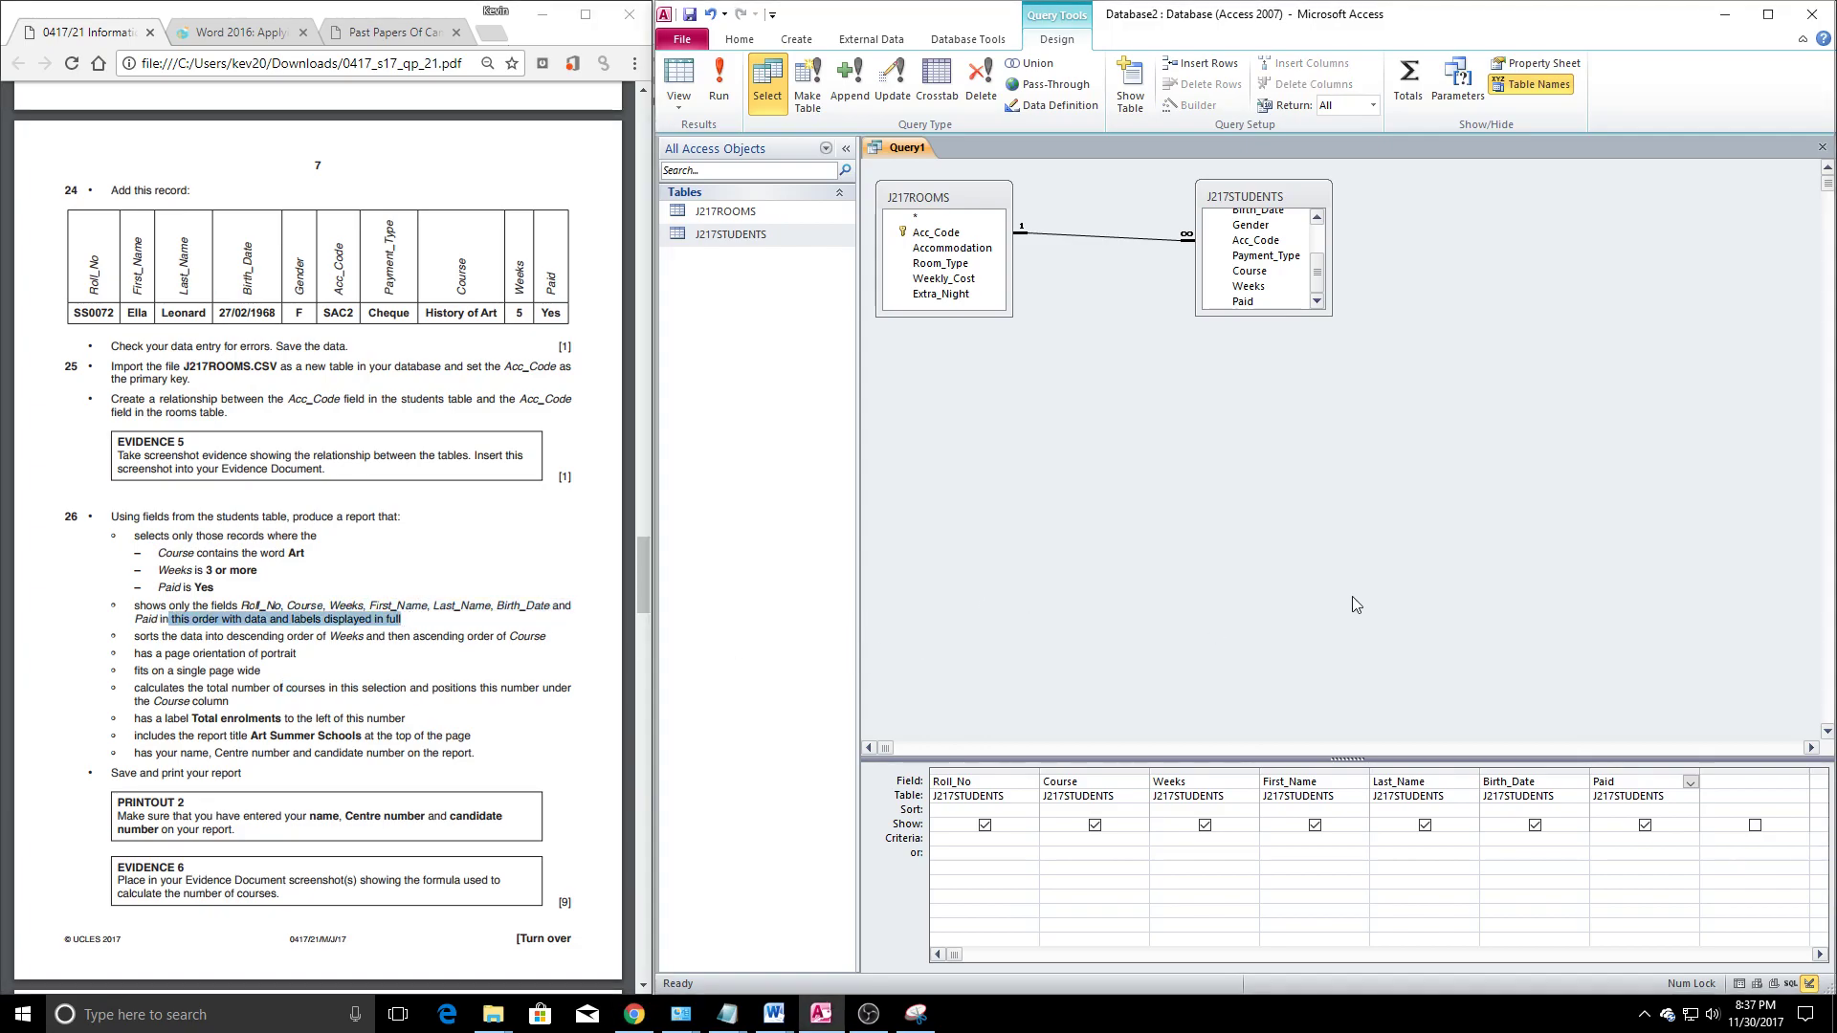
left_click_drag(178, 554, 380, 558)
left_click(256, 560)
left_click(1053, 846)
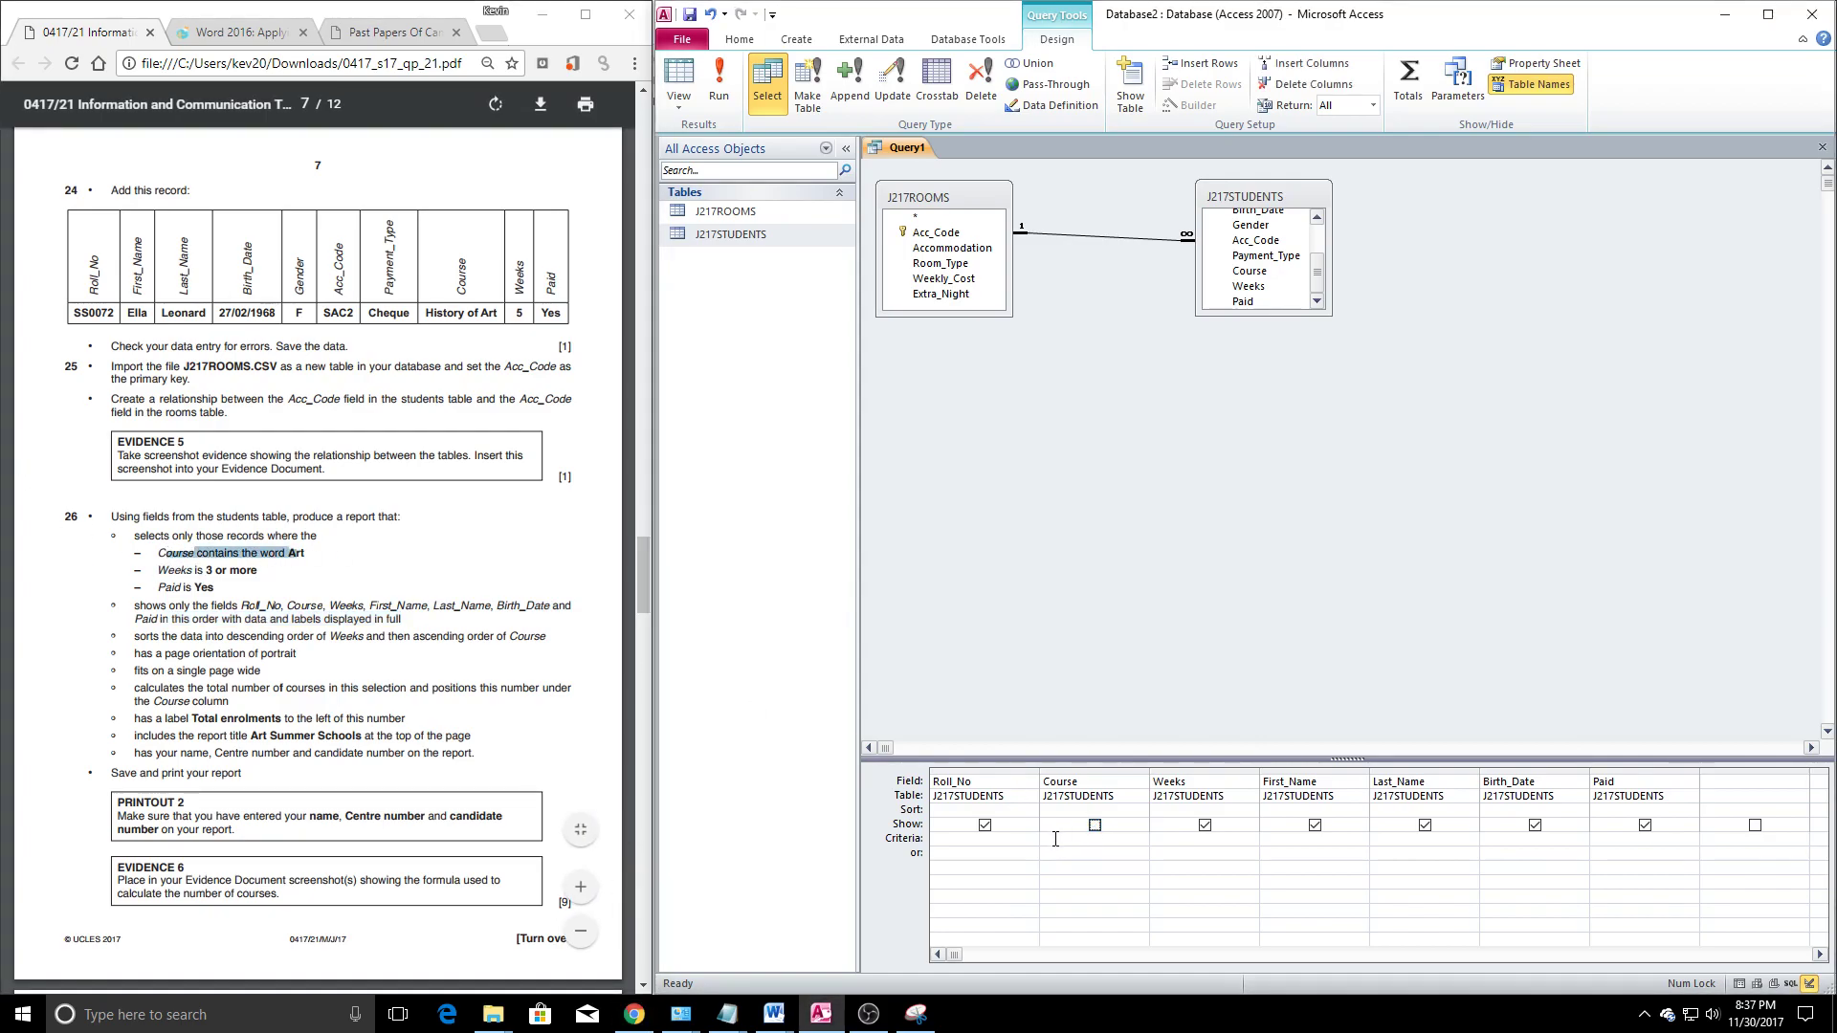
left_click(1053, 845)
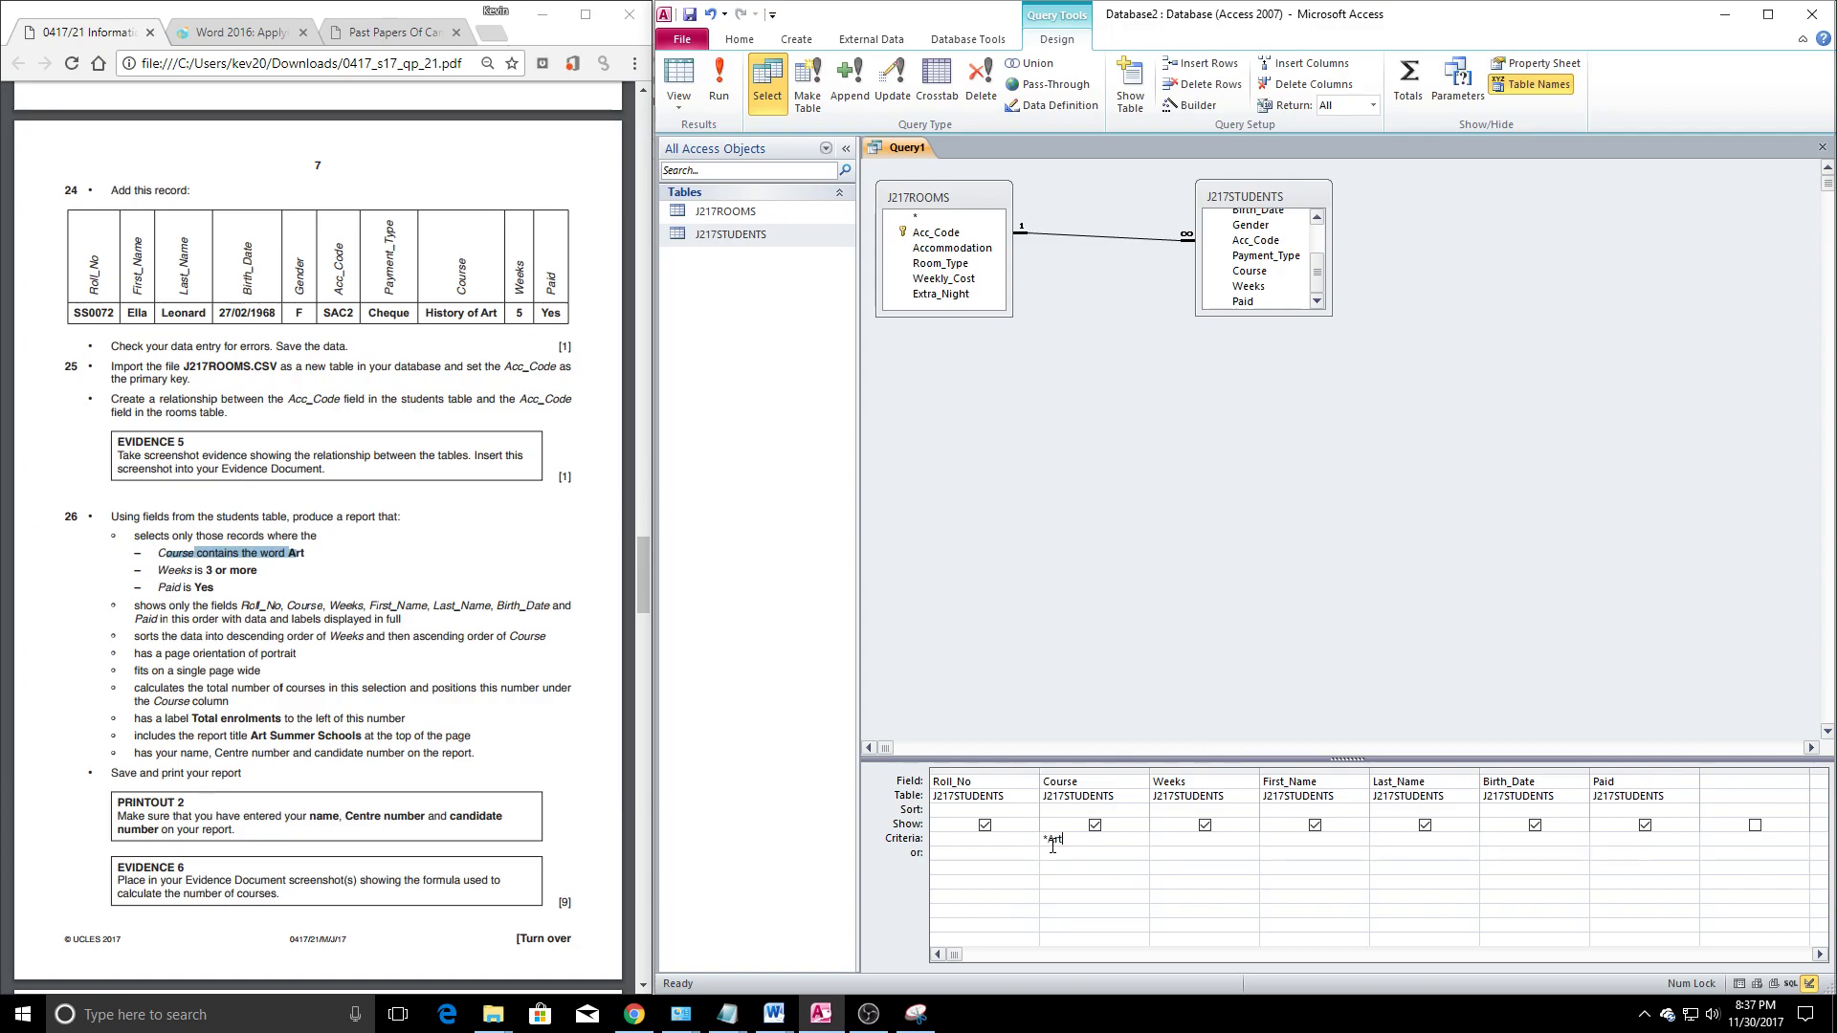
left_click(1072, 627)
Add Weeks >=3 and Paid Yes criteria, then run the query to list 49 students
left_click(441, 619)
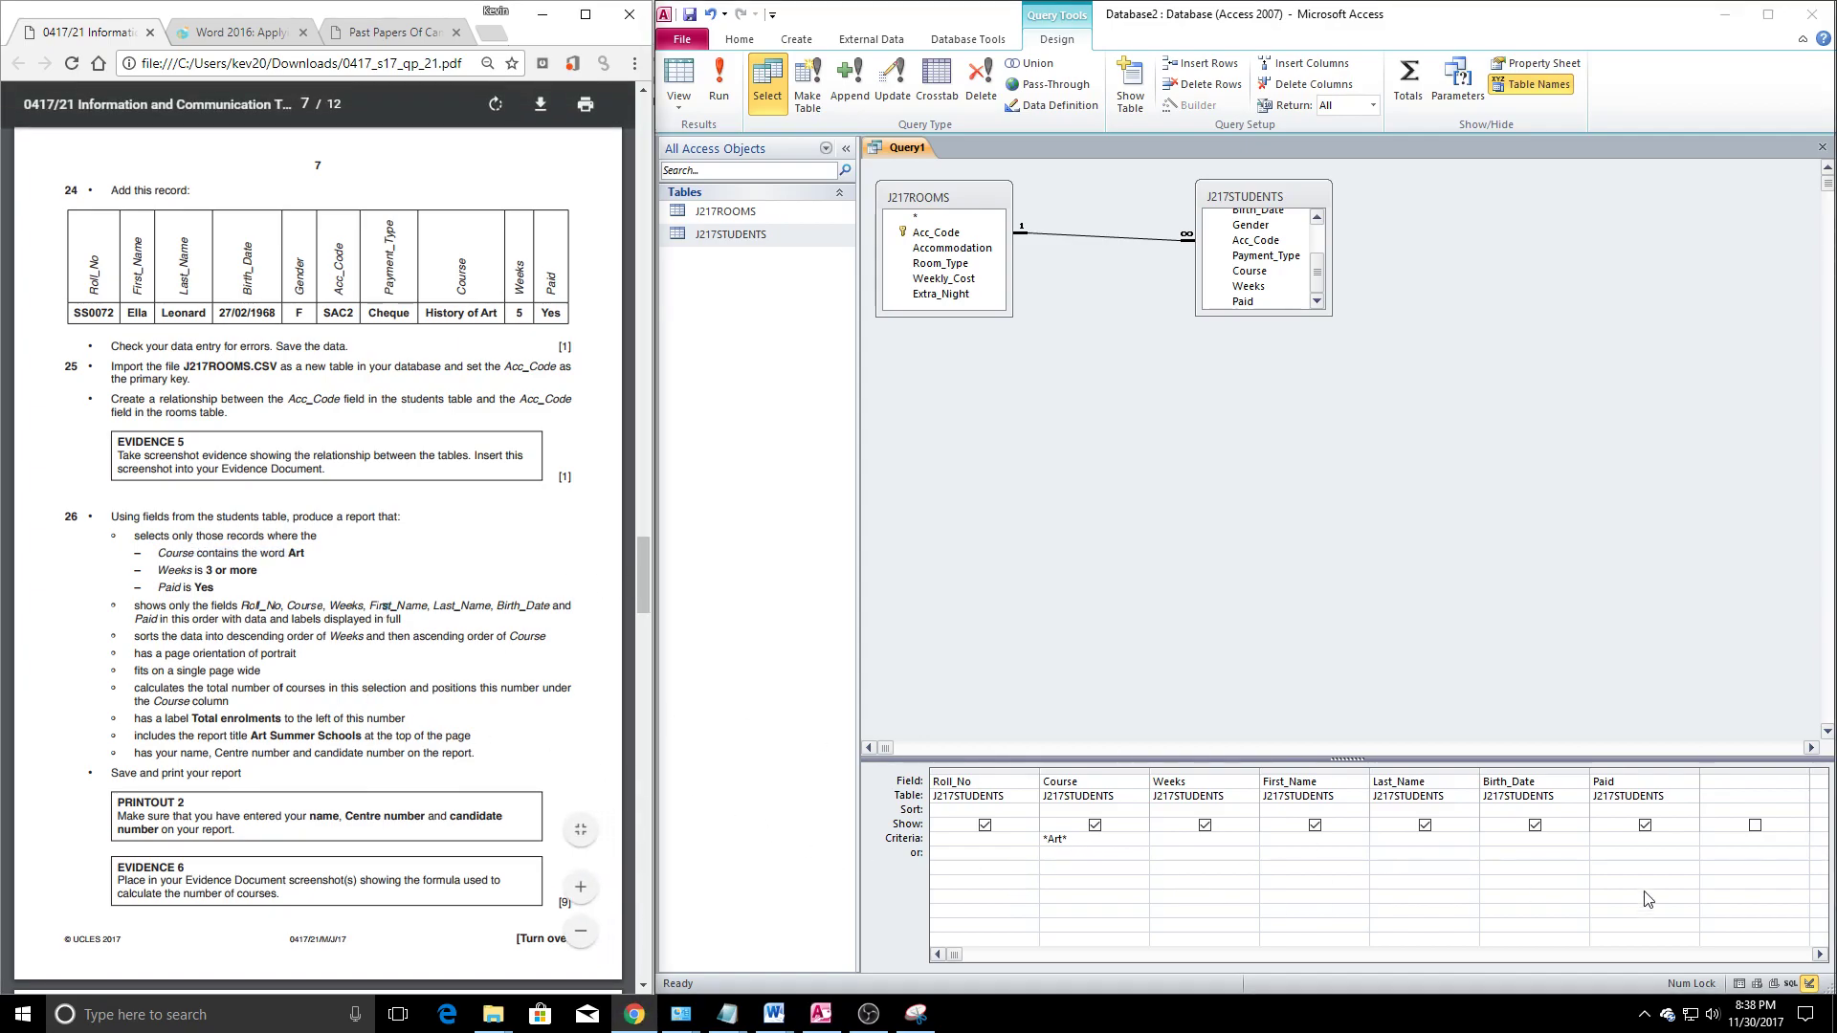
left_click(1159, 842)
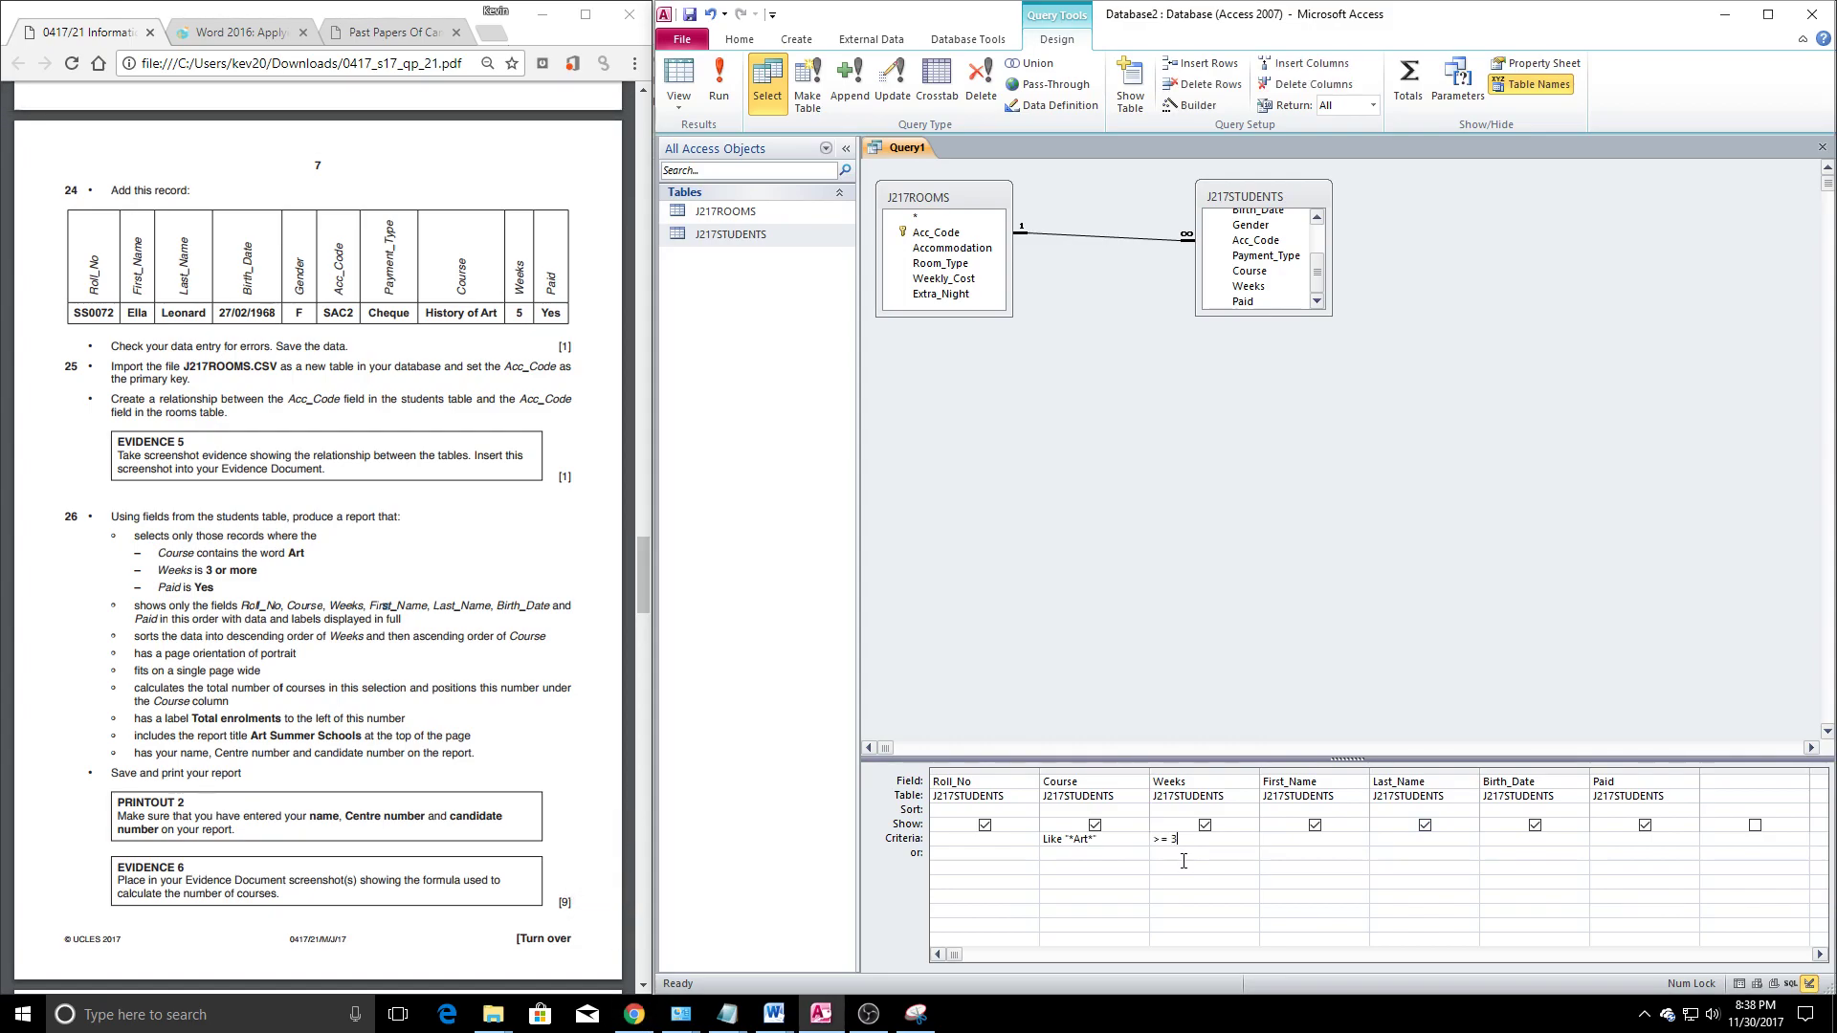
left_click(1618, 843)
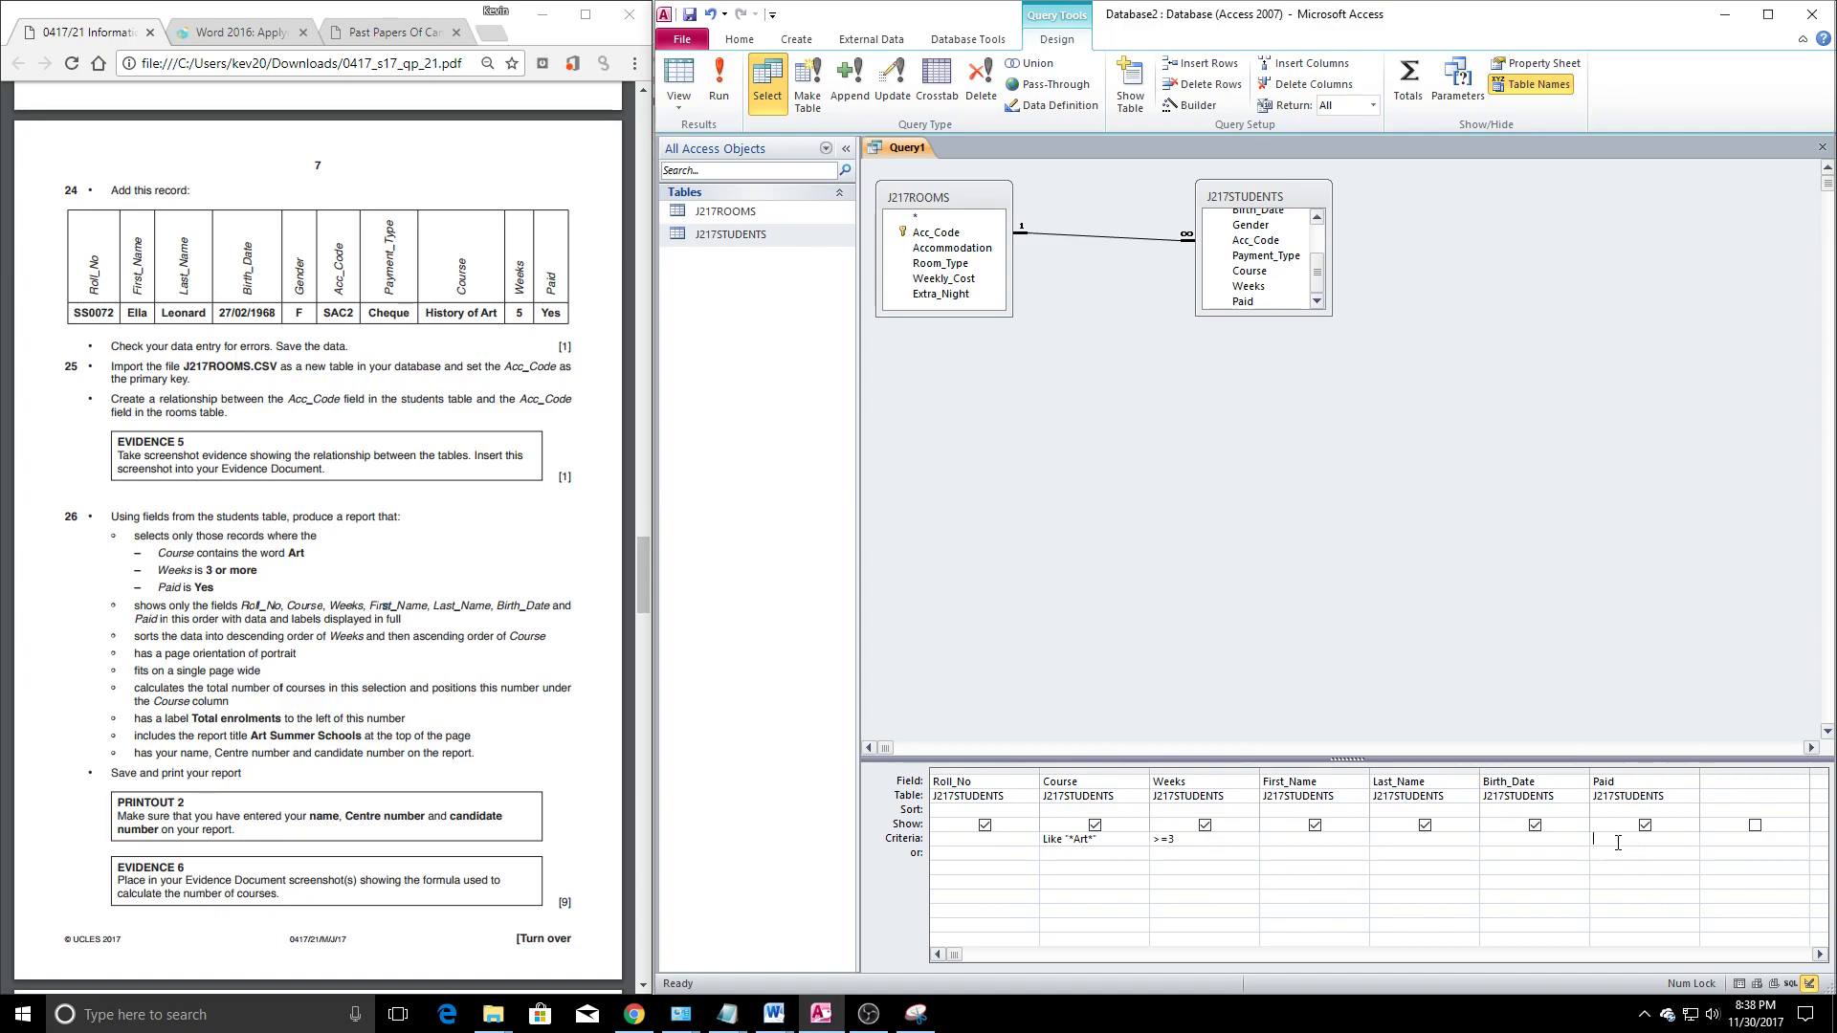
type("Yes")
left_click(1154, 207)
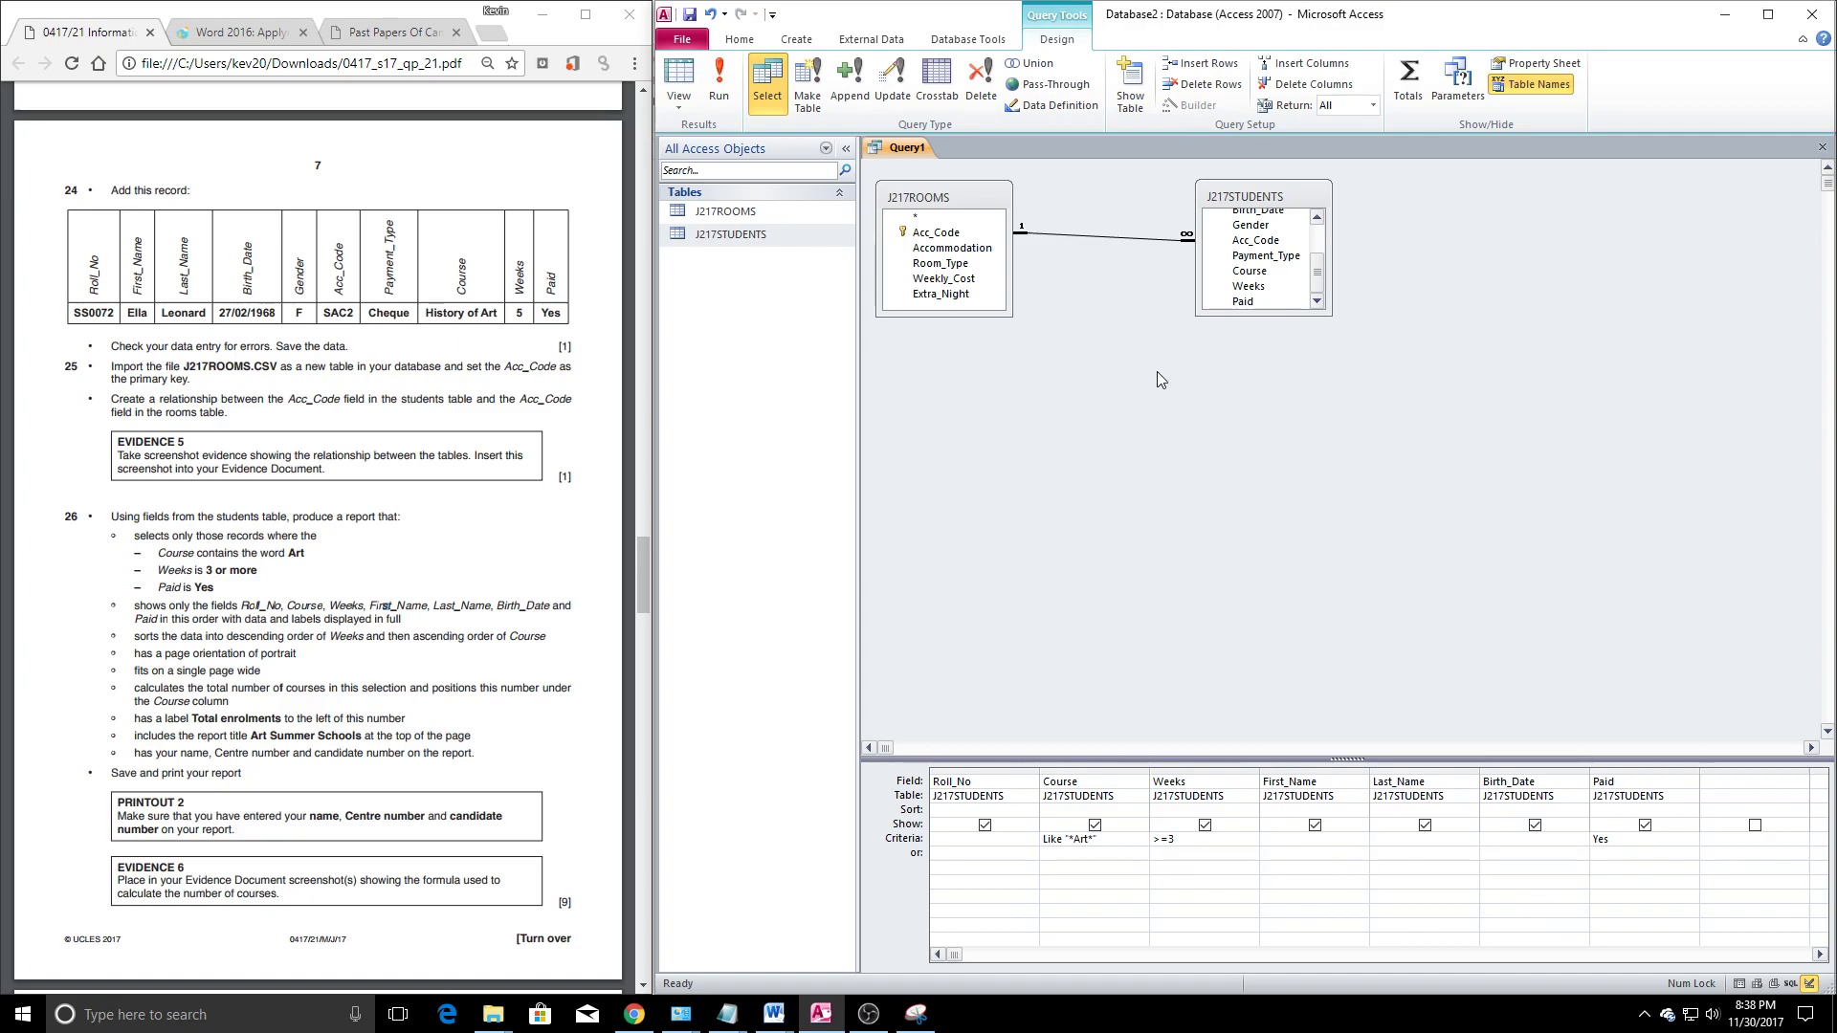
left_click(719, 81)
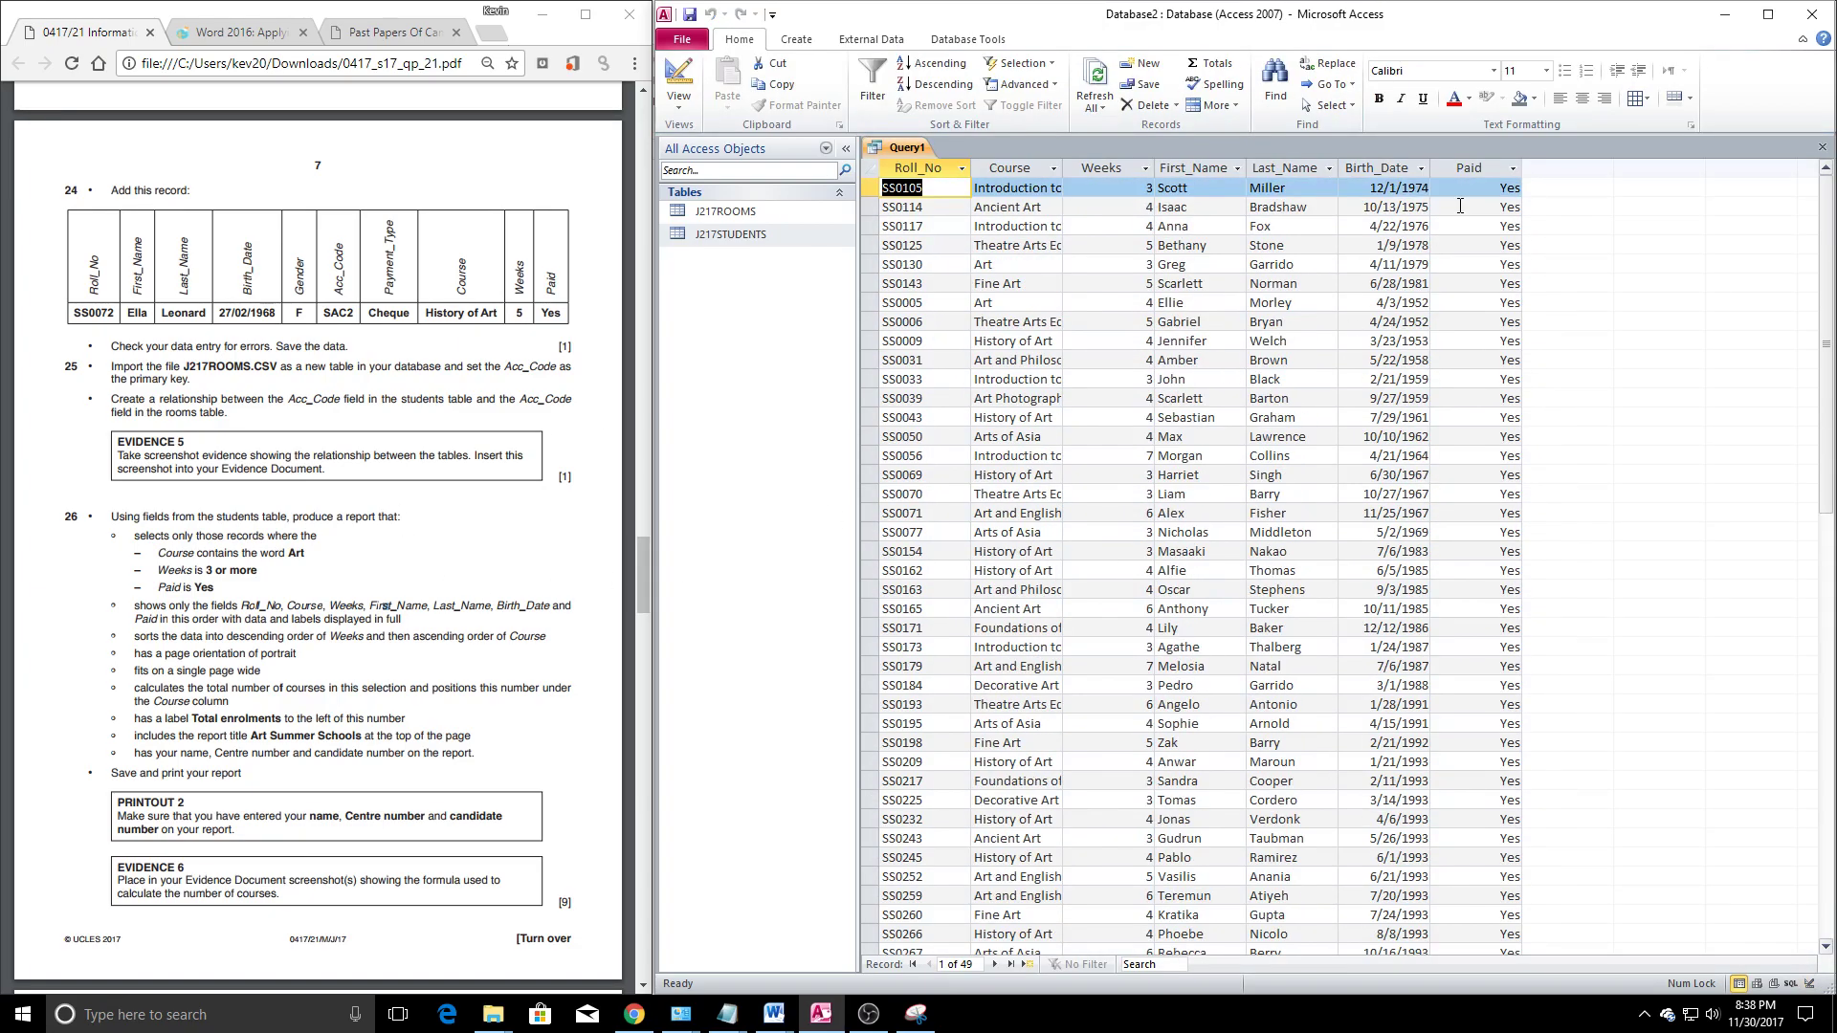
scroll(1461, 207, "down", 5)
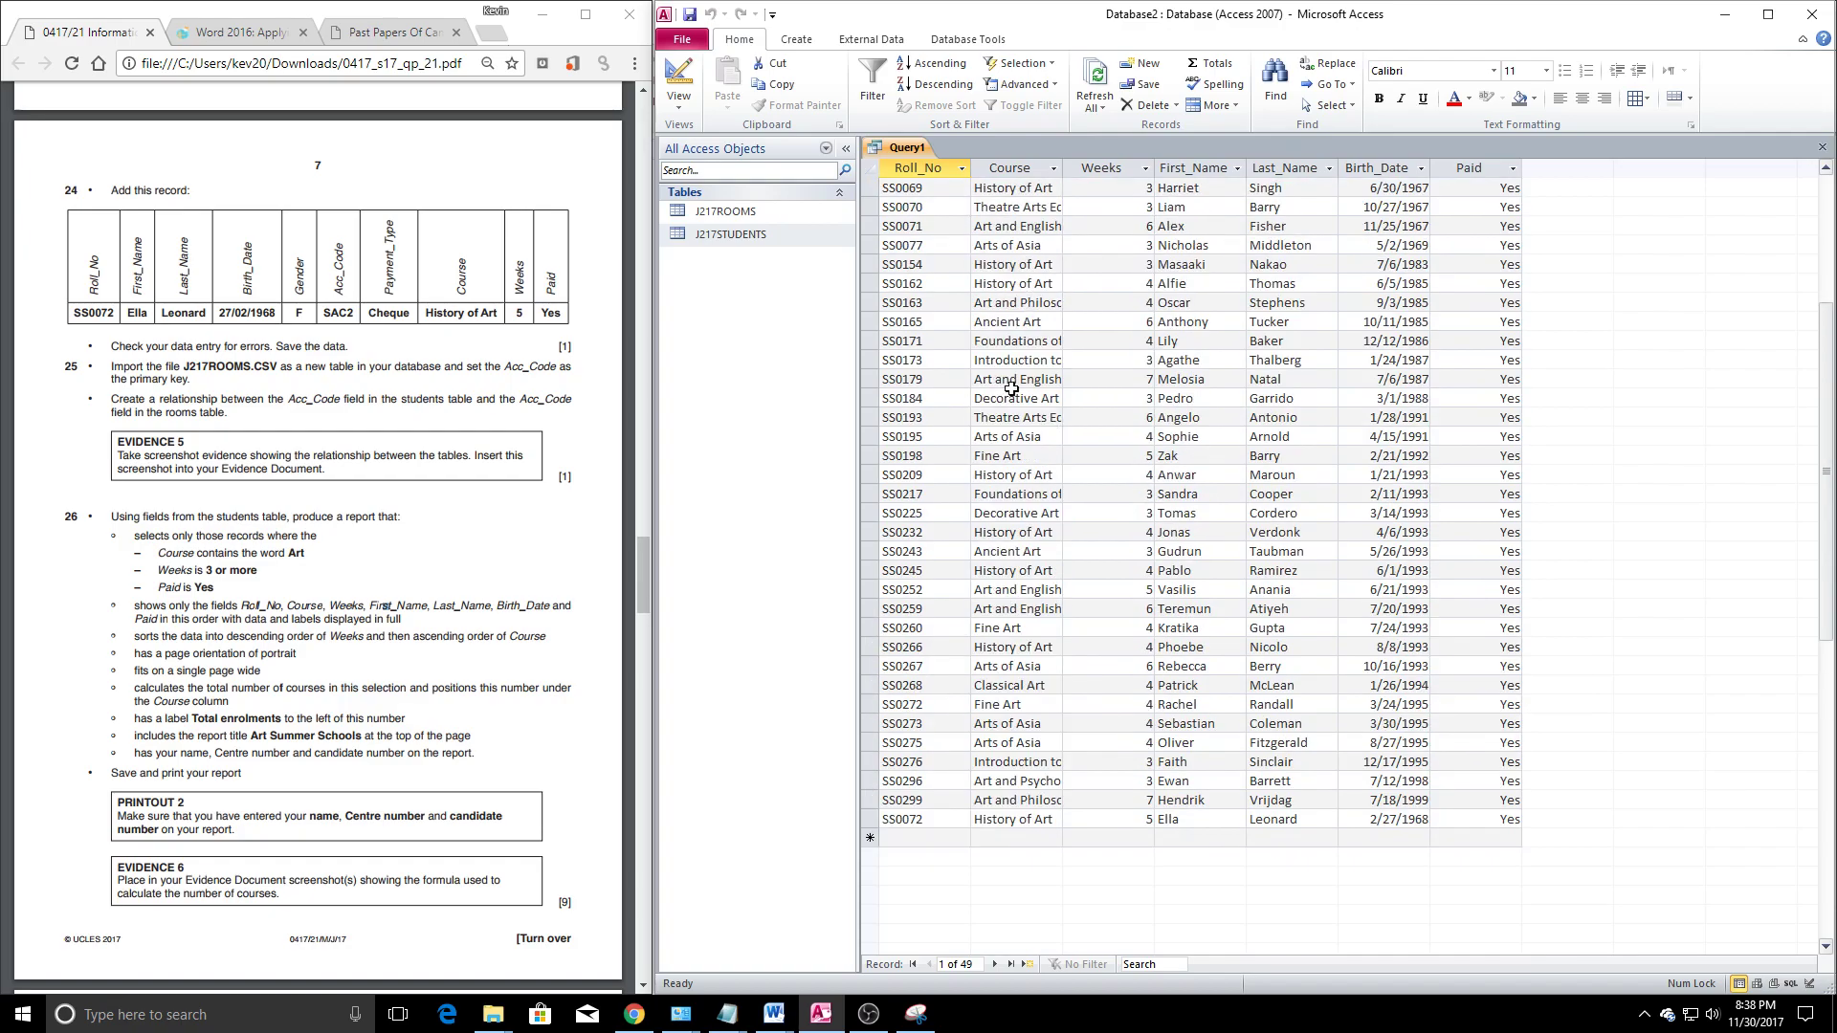
Close the query results and save the query as 'Art Summer Schools'
left_click(1822, 147)
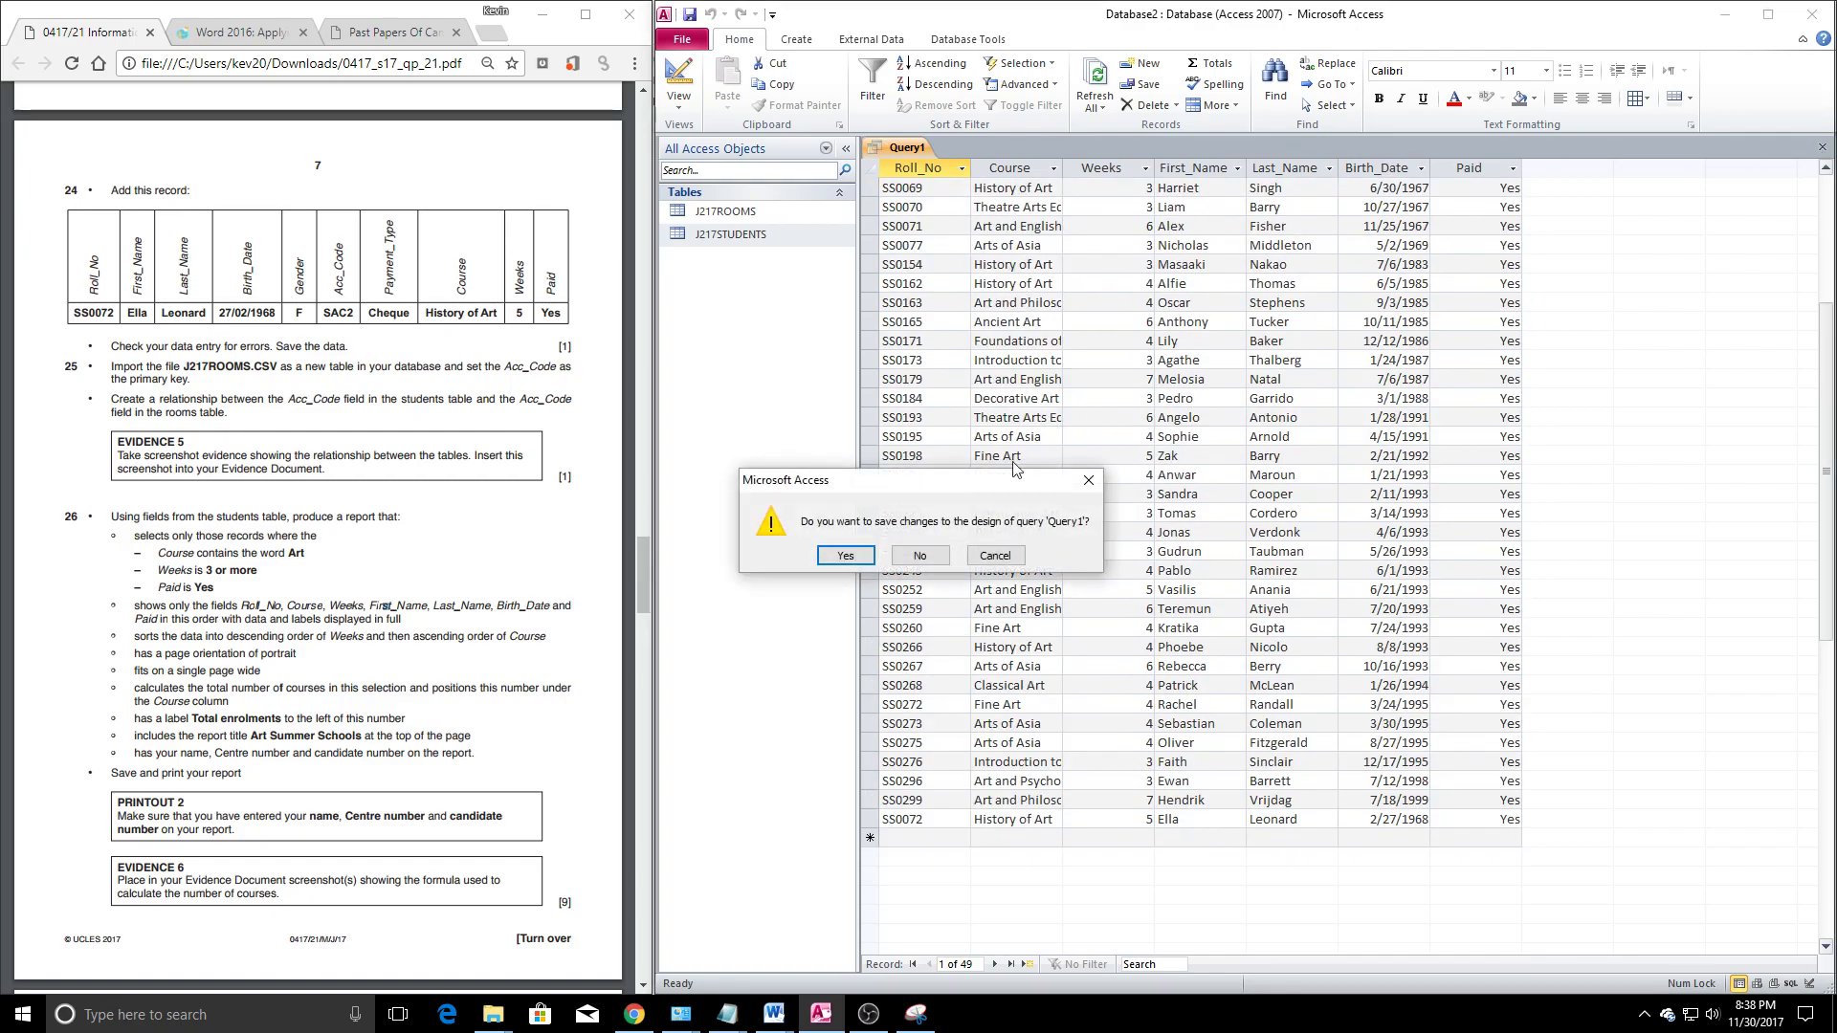
left_click(846, 557)
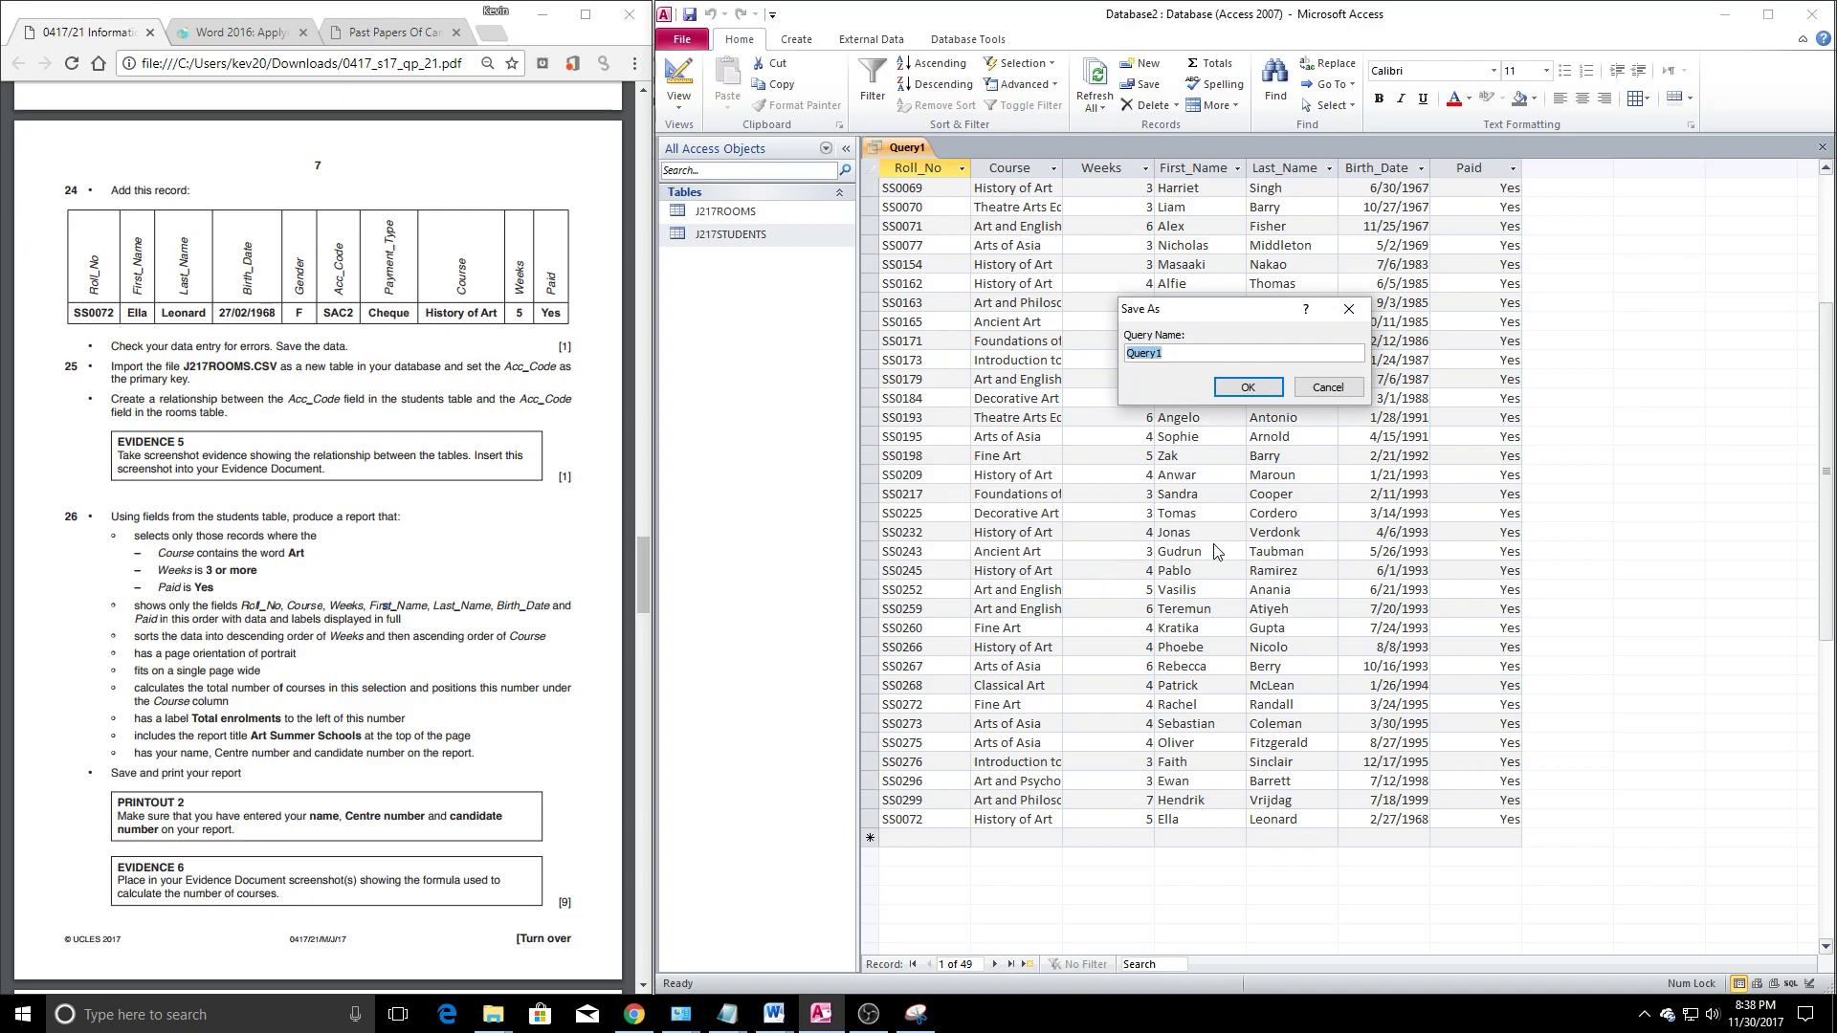
type("Art Summer Schools")
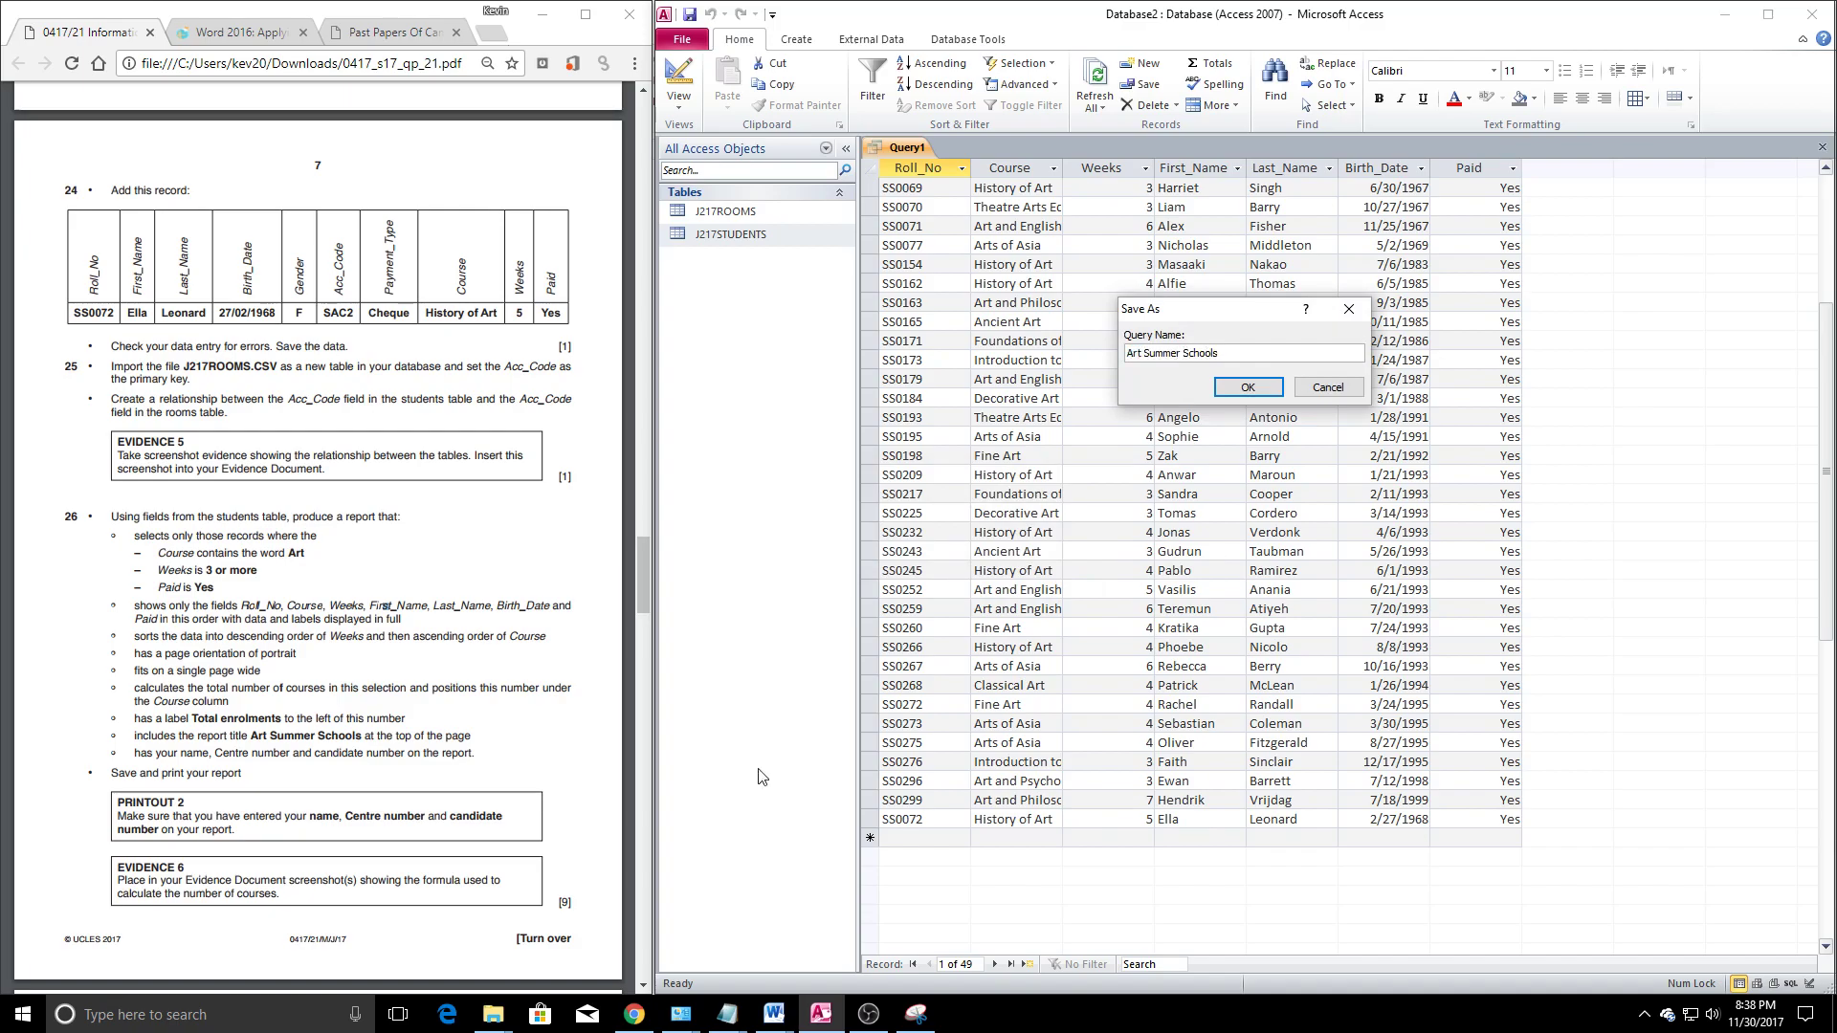
left_click(1244, 387)
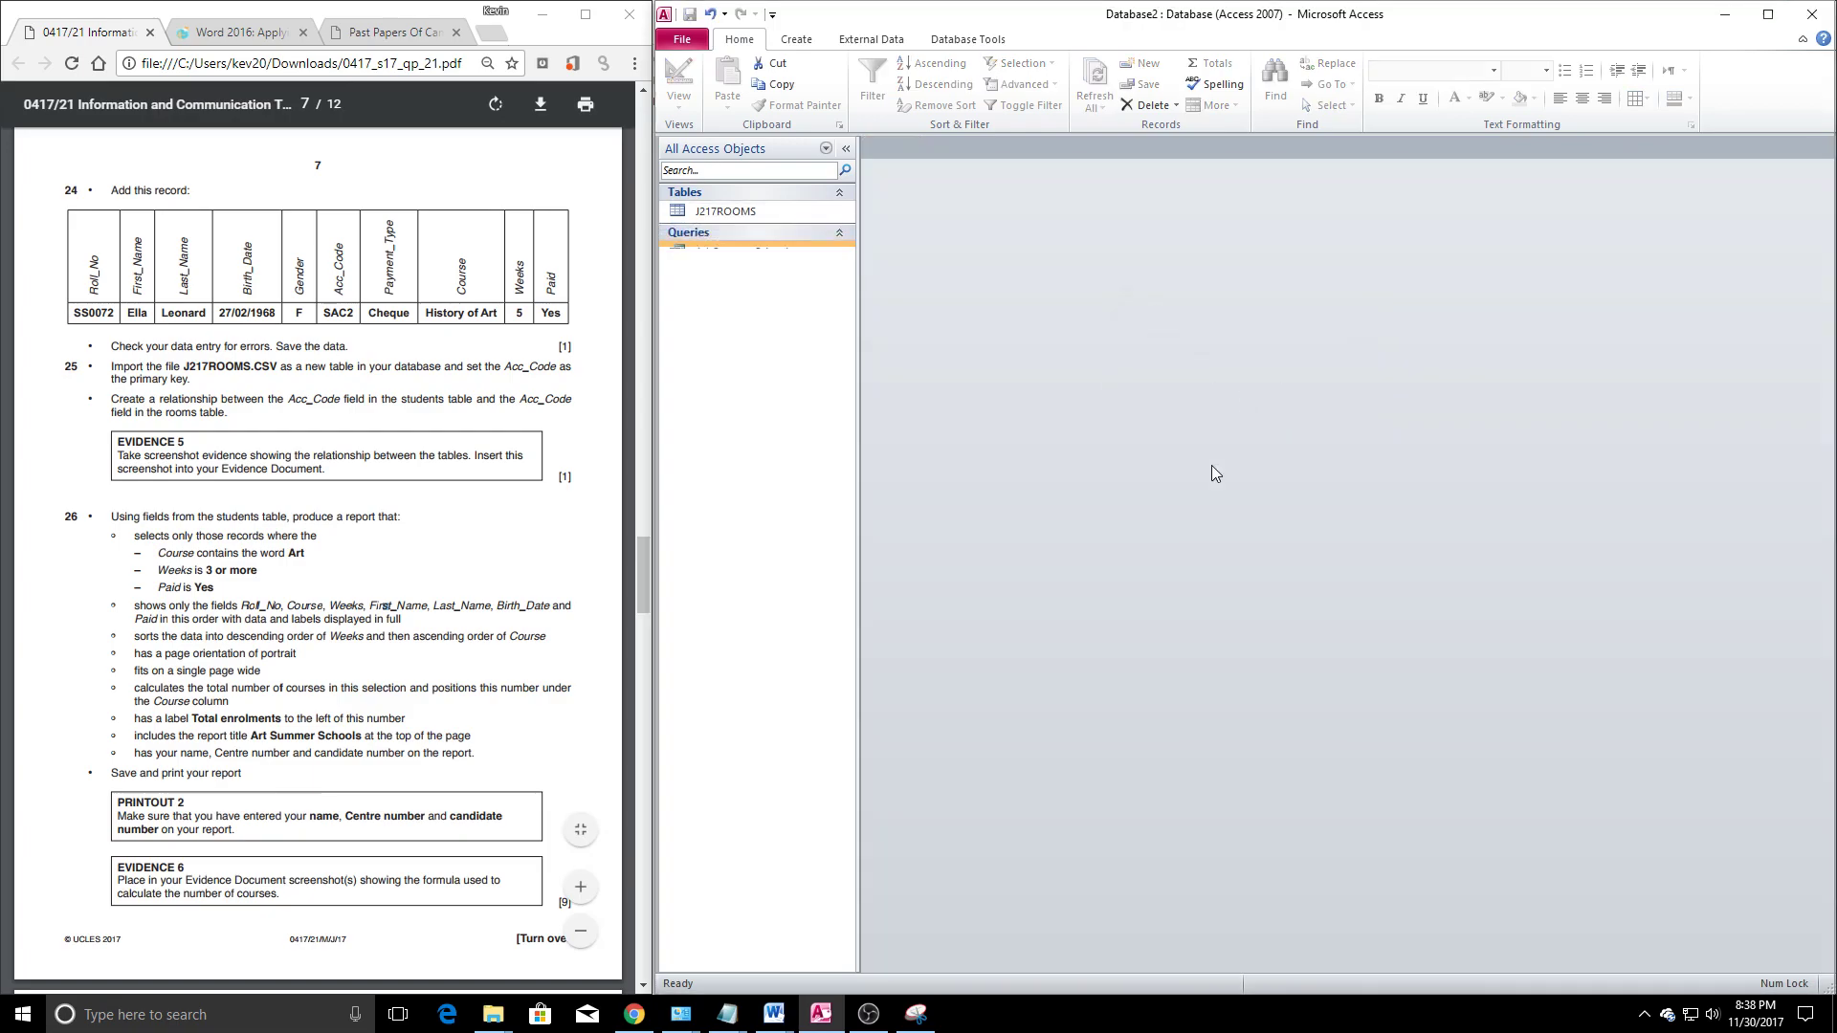
Start the Report Wizard with all Art Summer Schools fields and no grouping
left_click(797, 40)
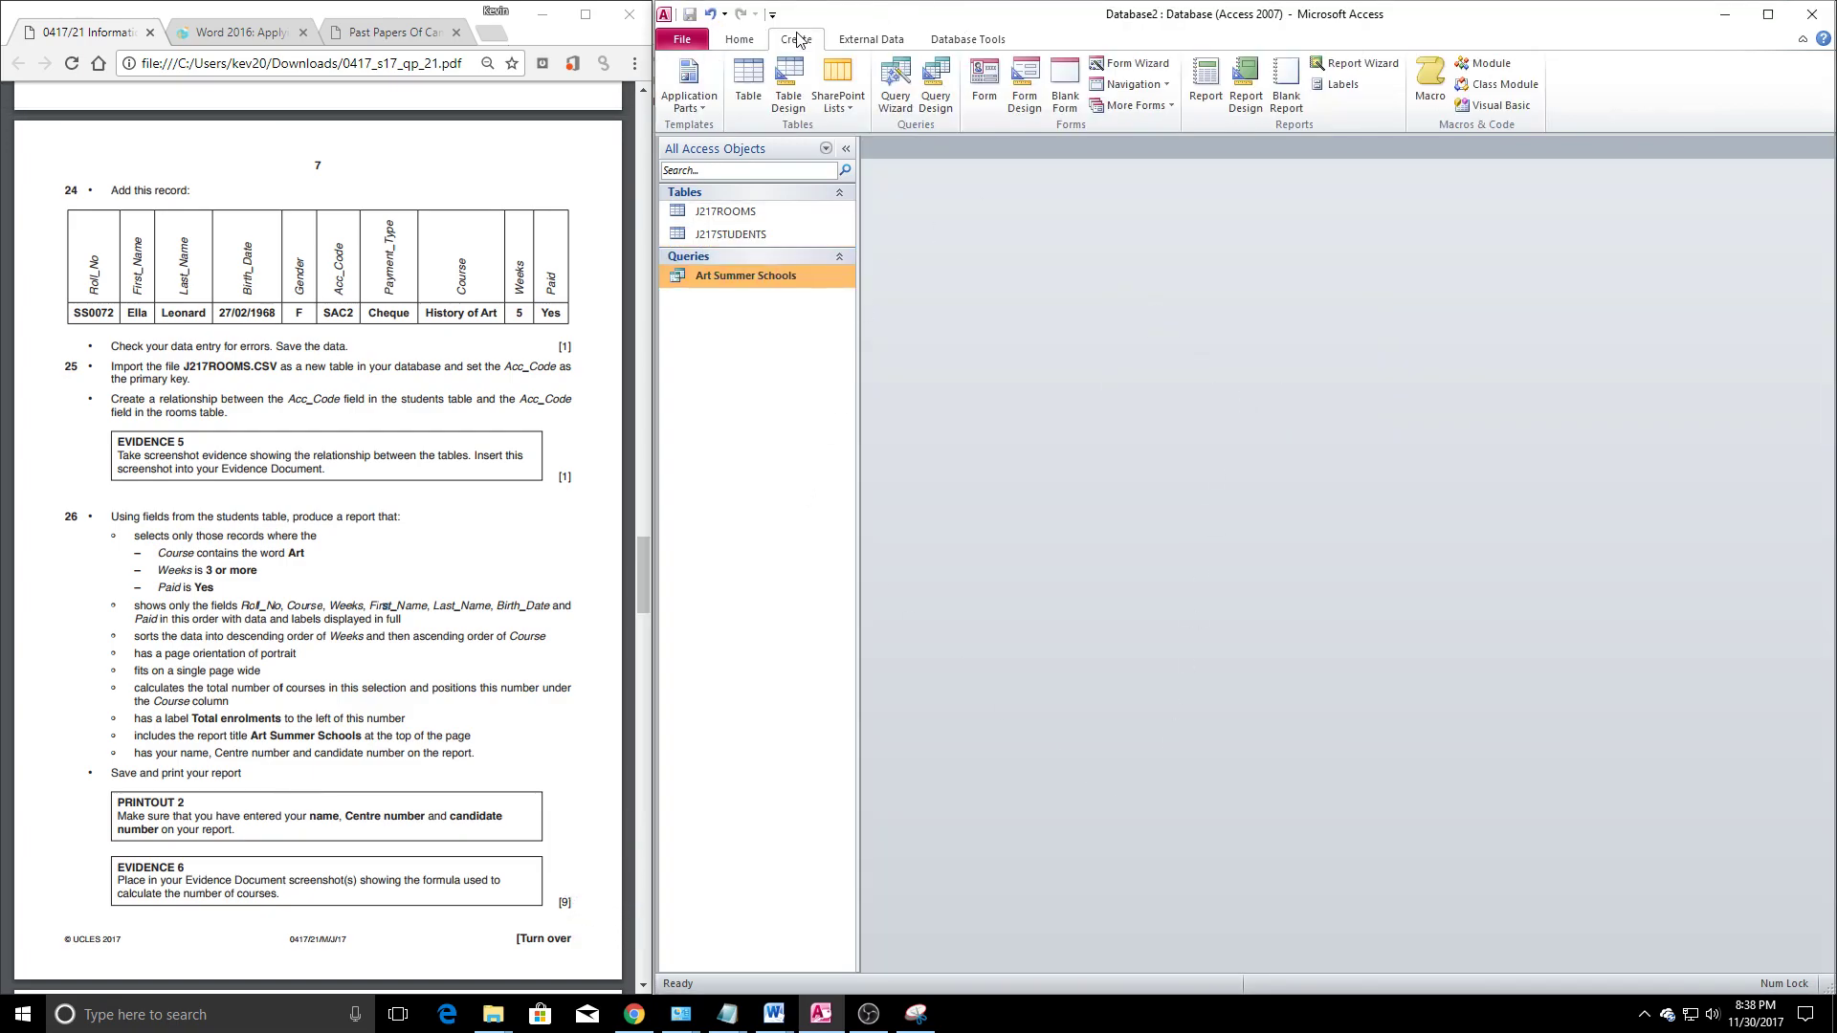
left_click(1361, 64)
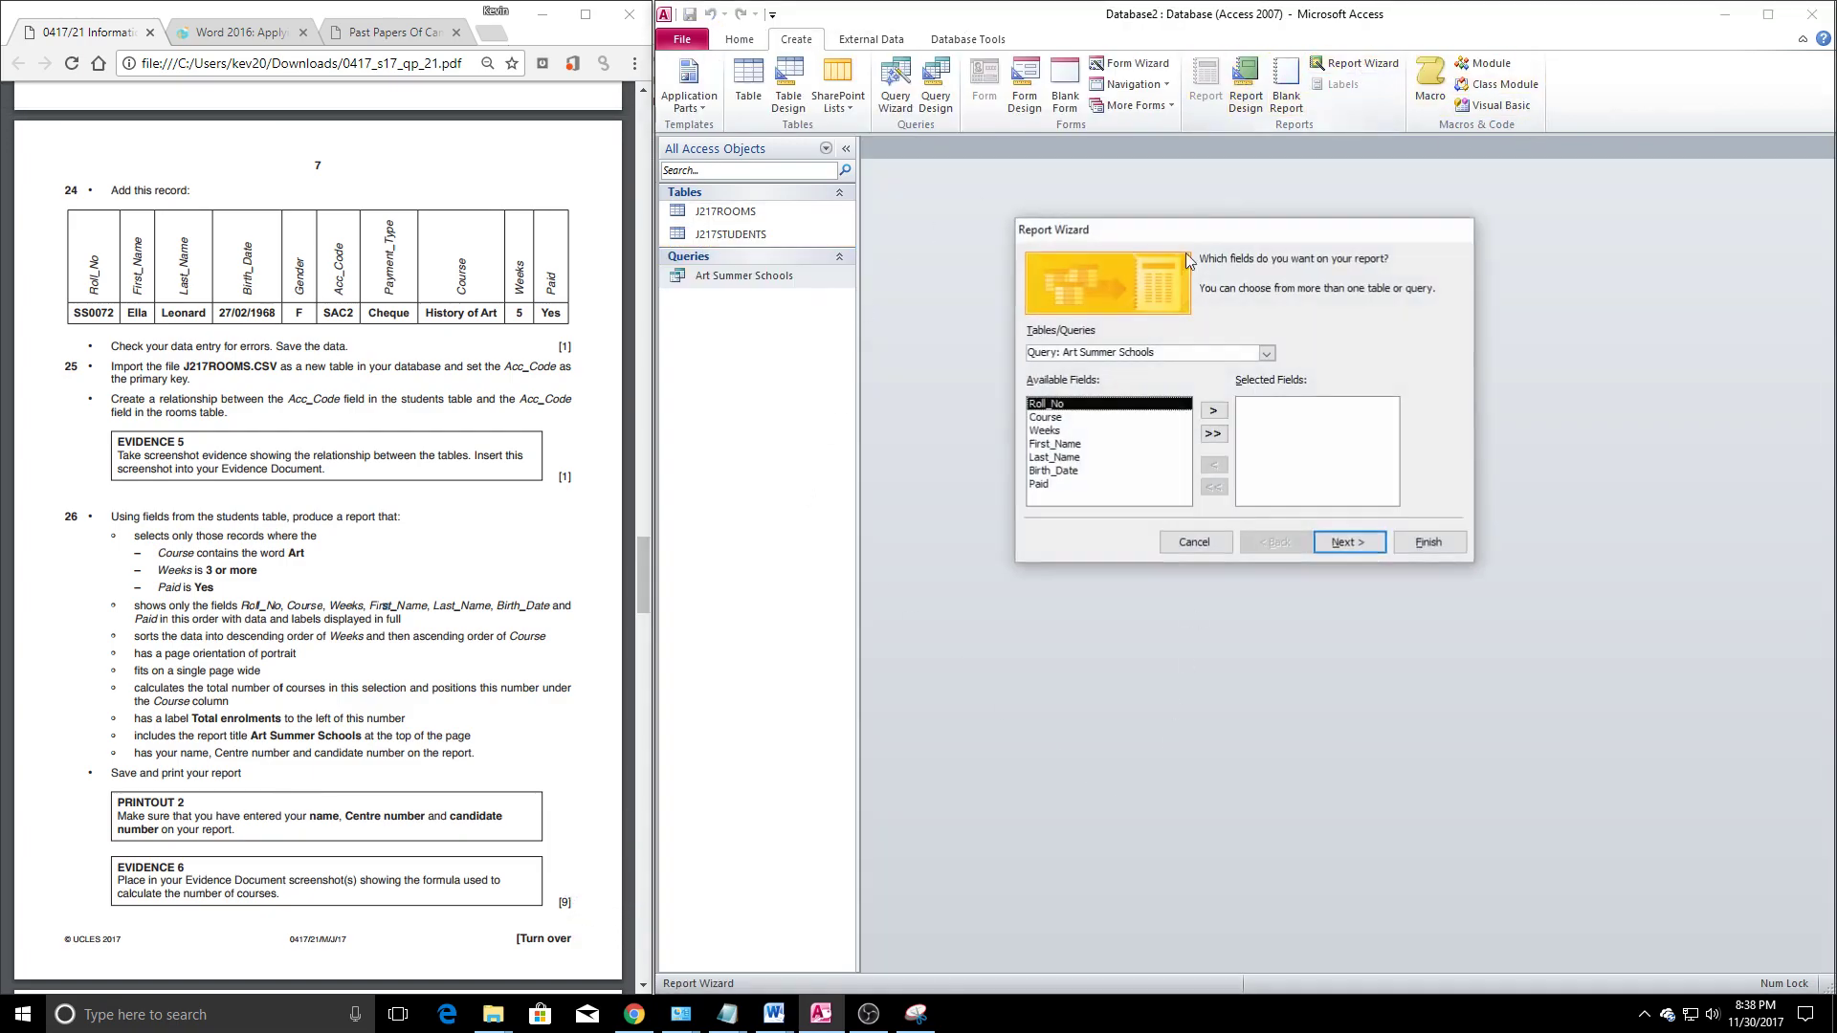
left_click(1213, 438)
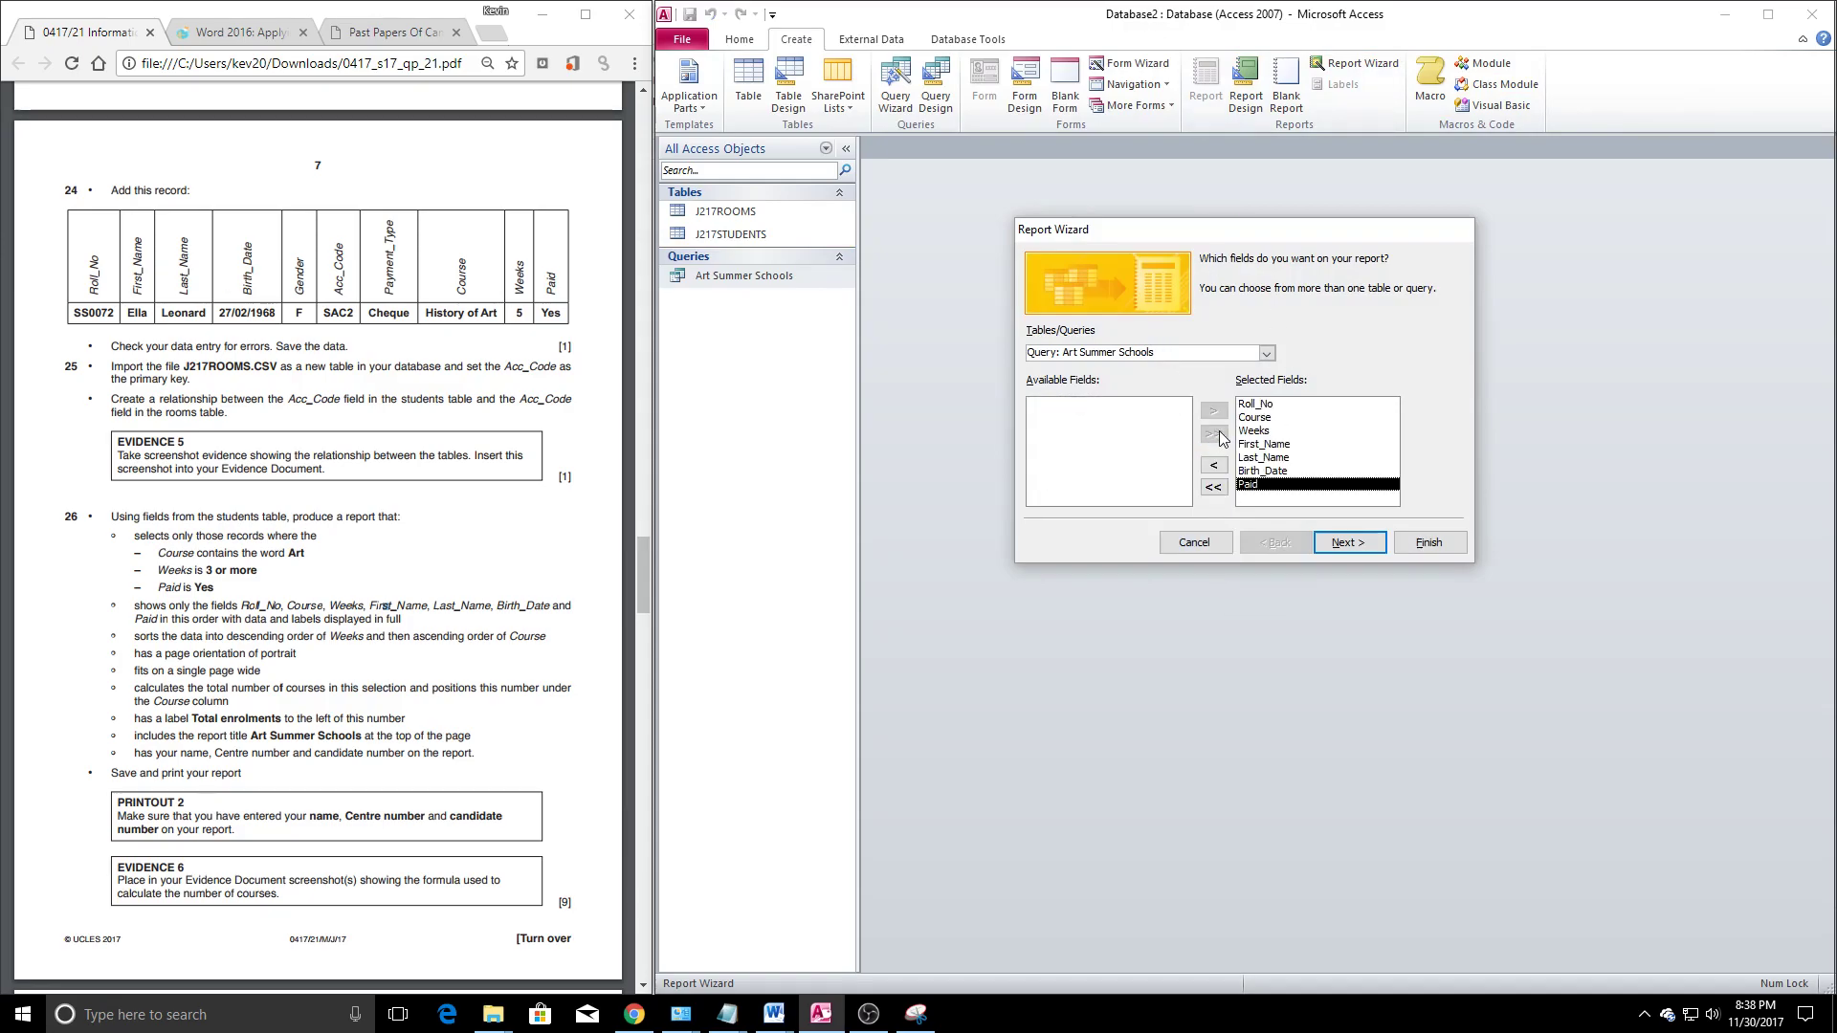
left_click(1346, 544)
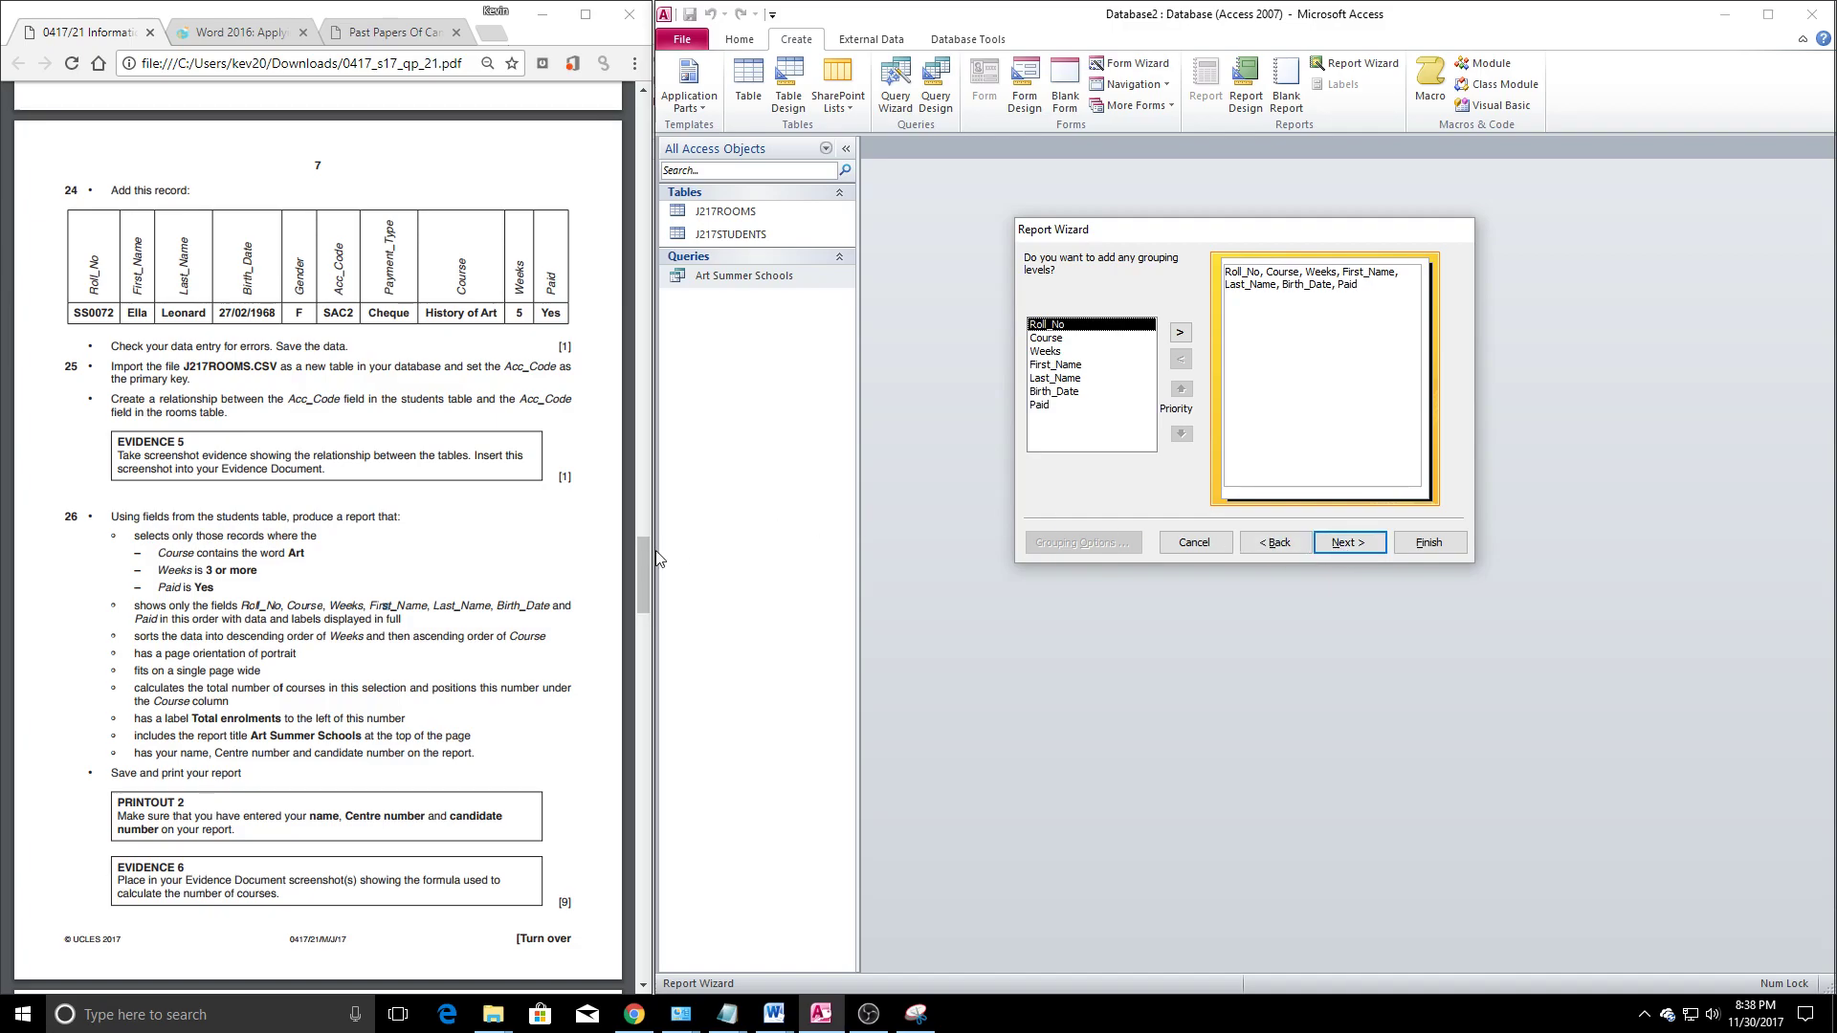
left_click(1349, 546)
Sort the report by Weeks descending, then by Course
left_click(1365, 322)
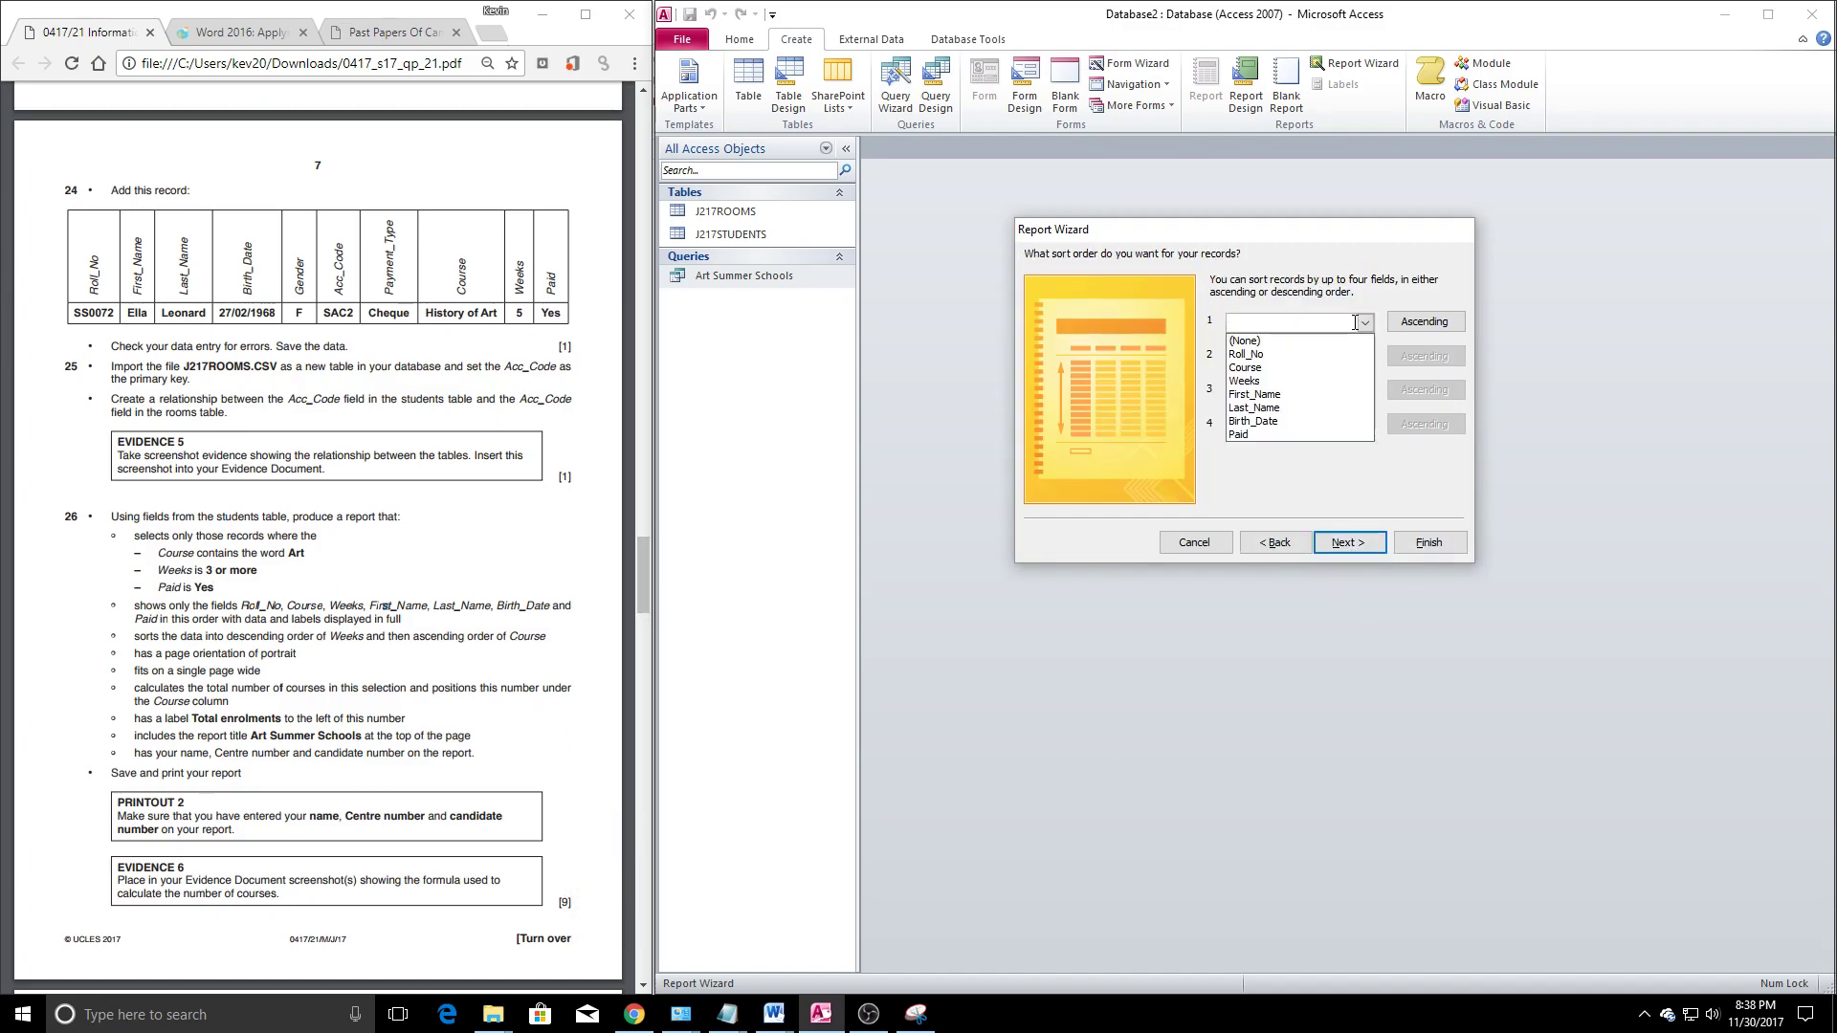
left_click(304, 646)
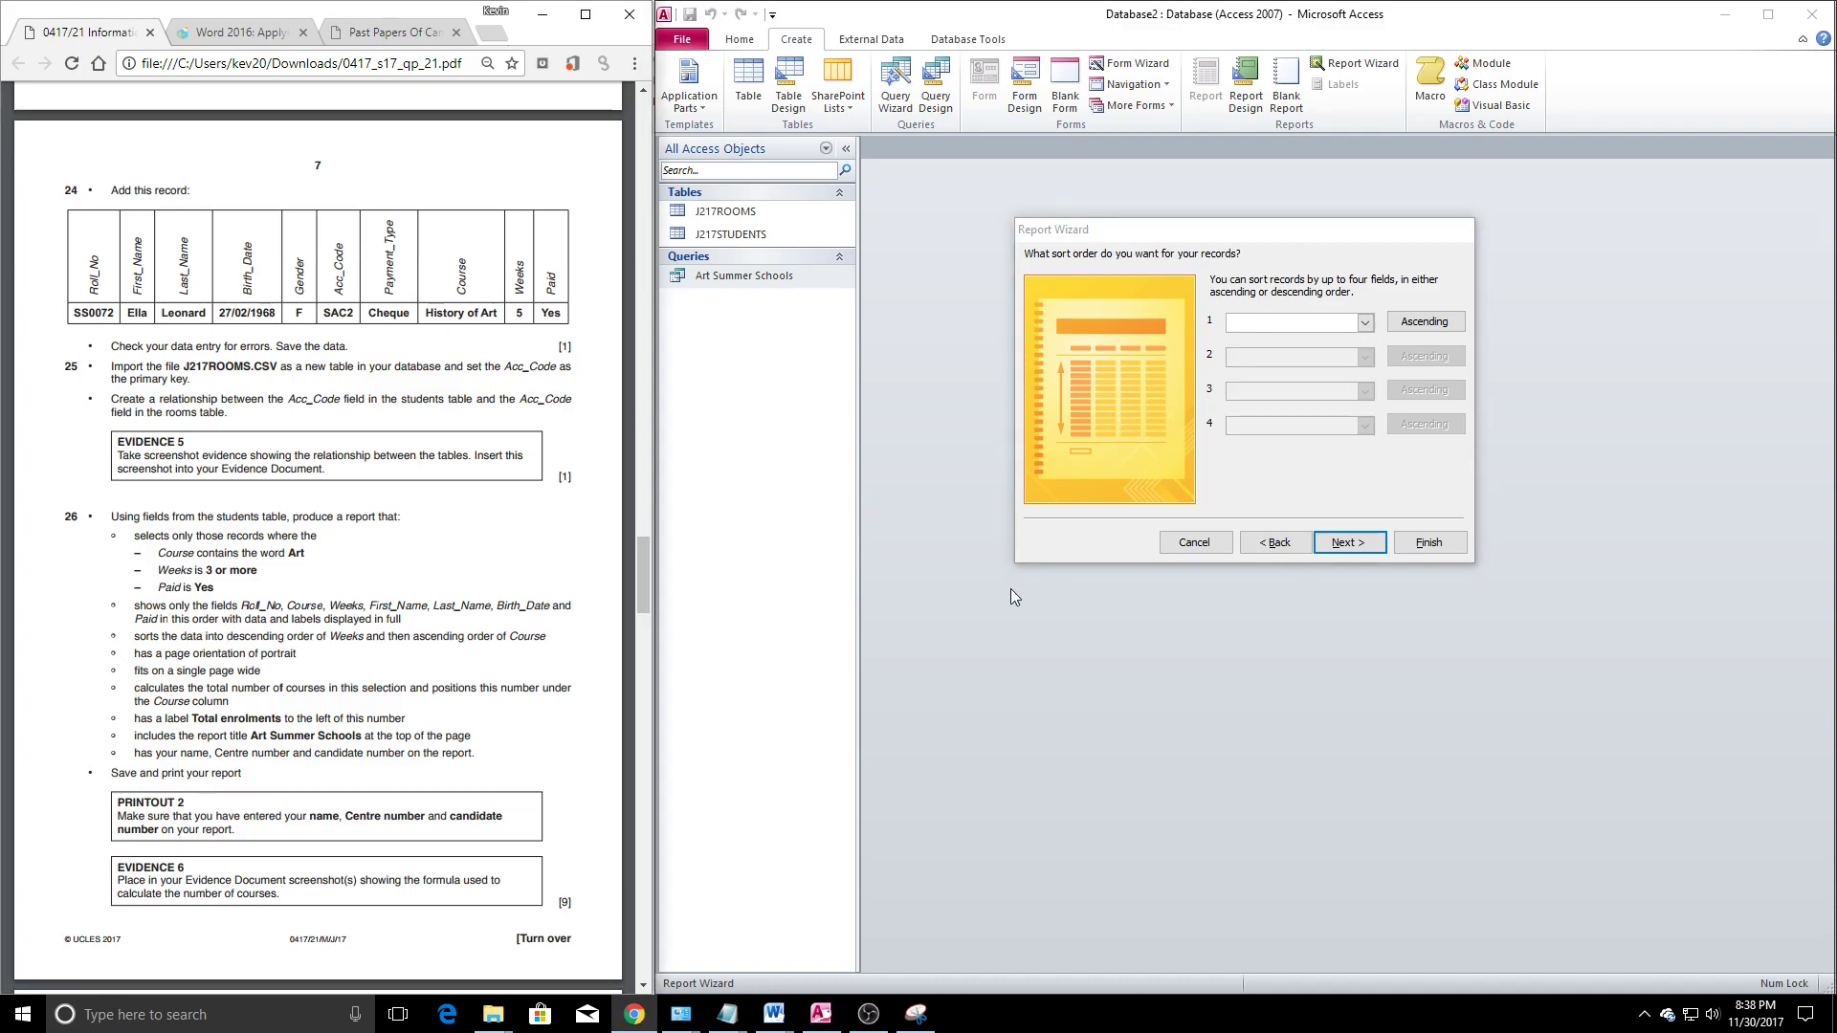
left_click(1365, 323)
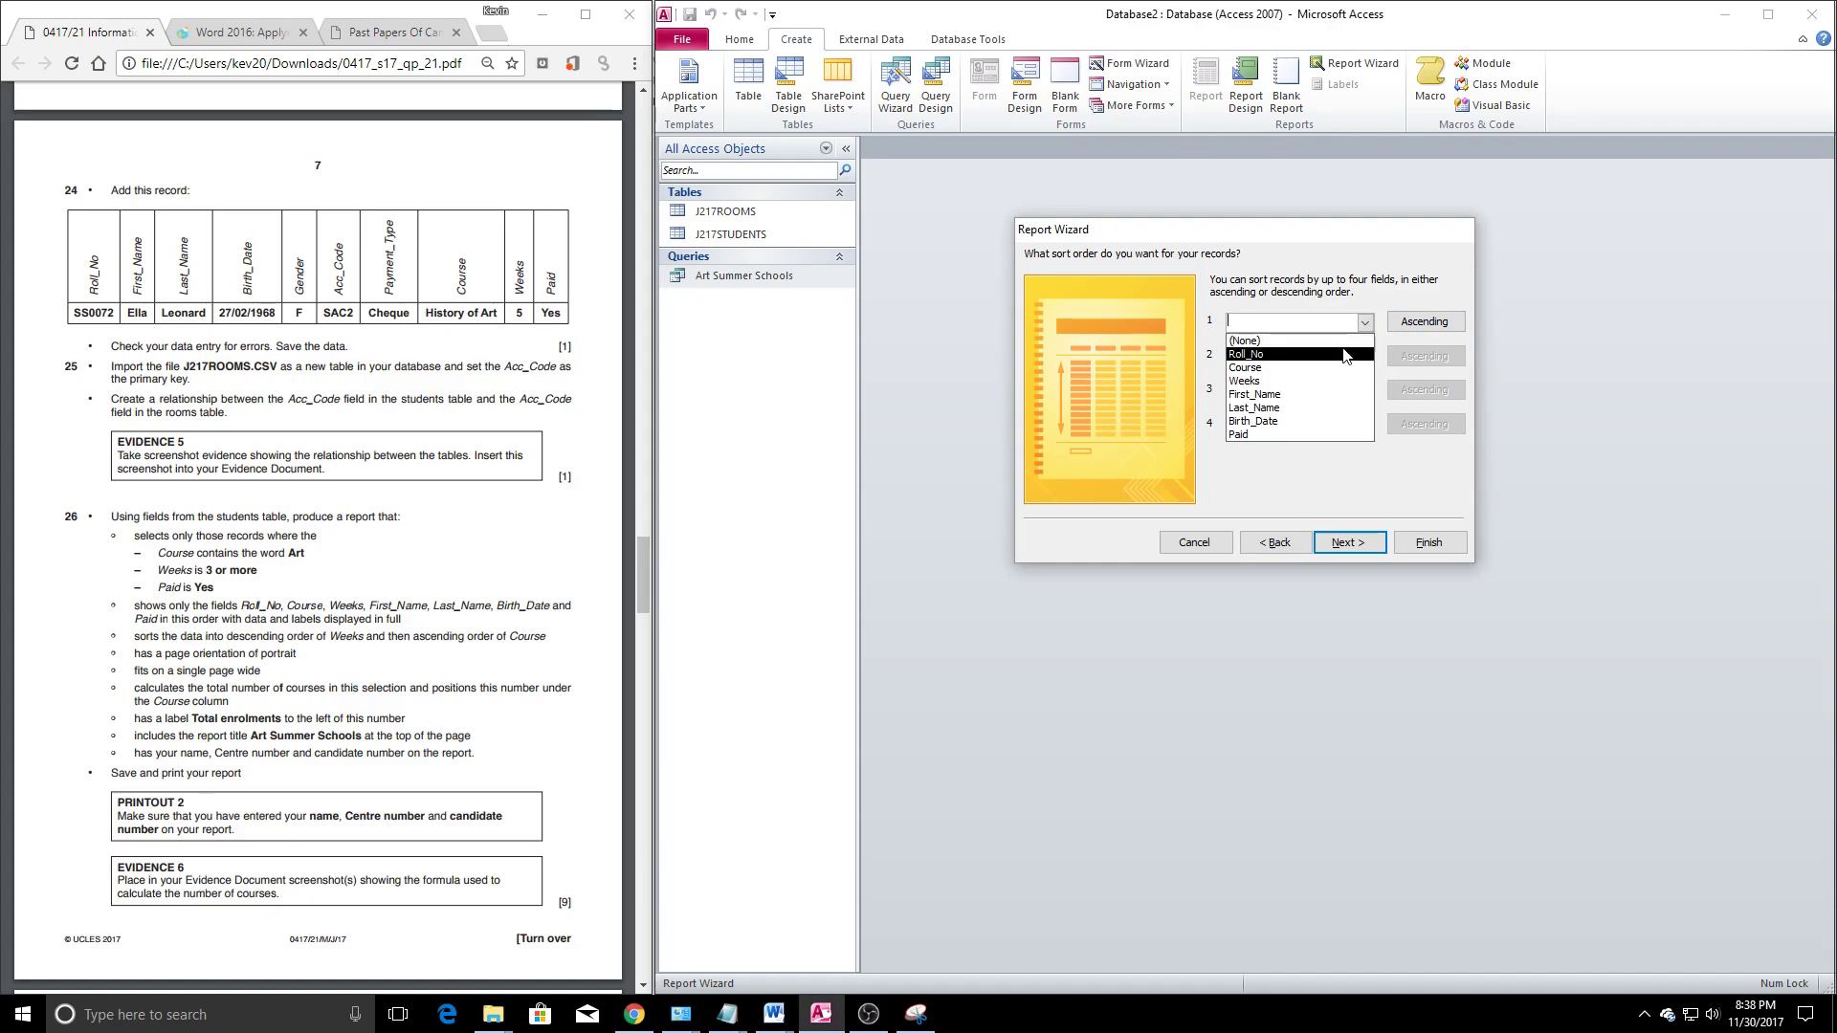
left_click(1263, 381)
left_click(1425, 322)
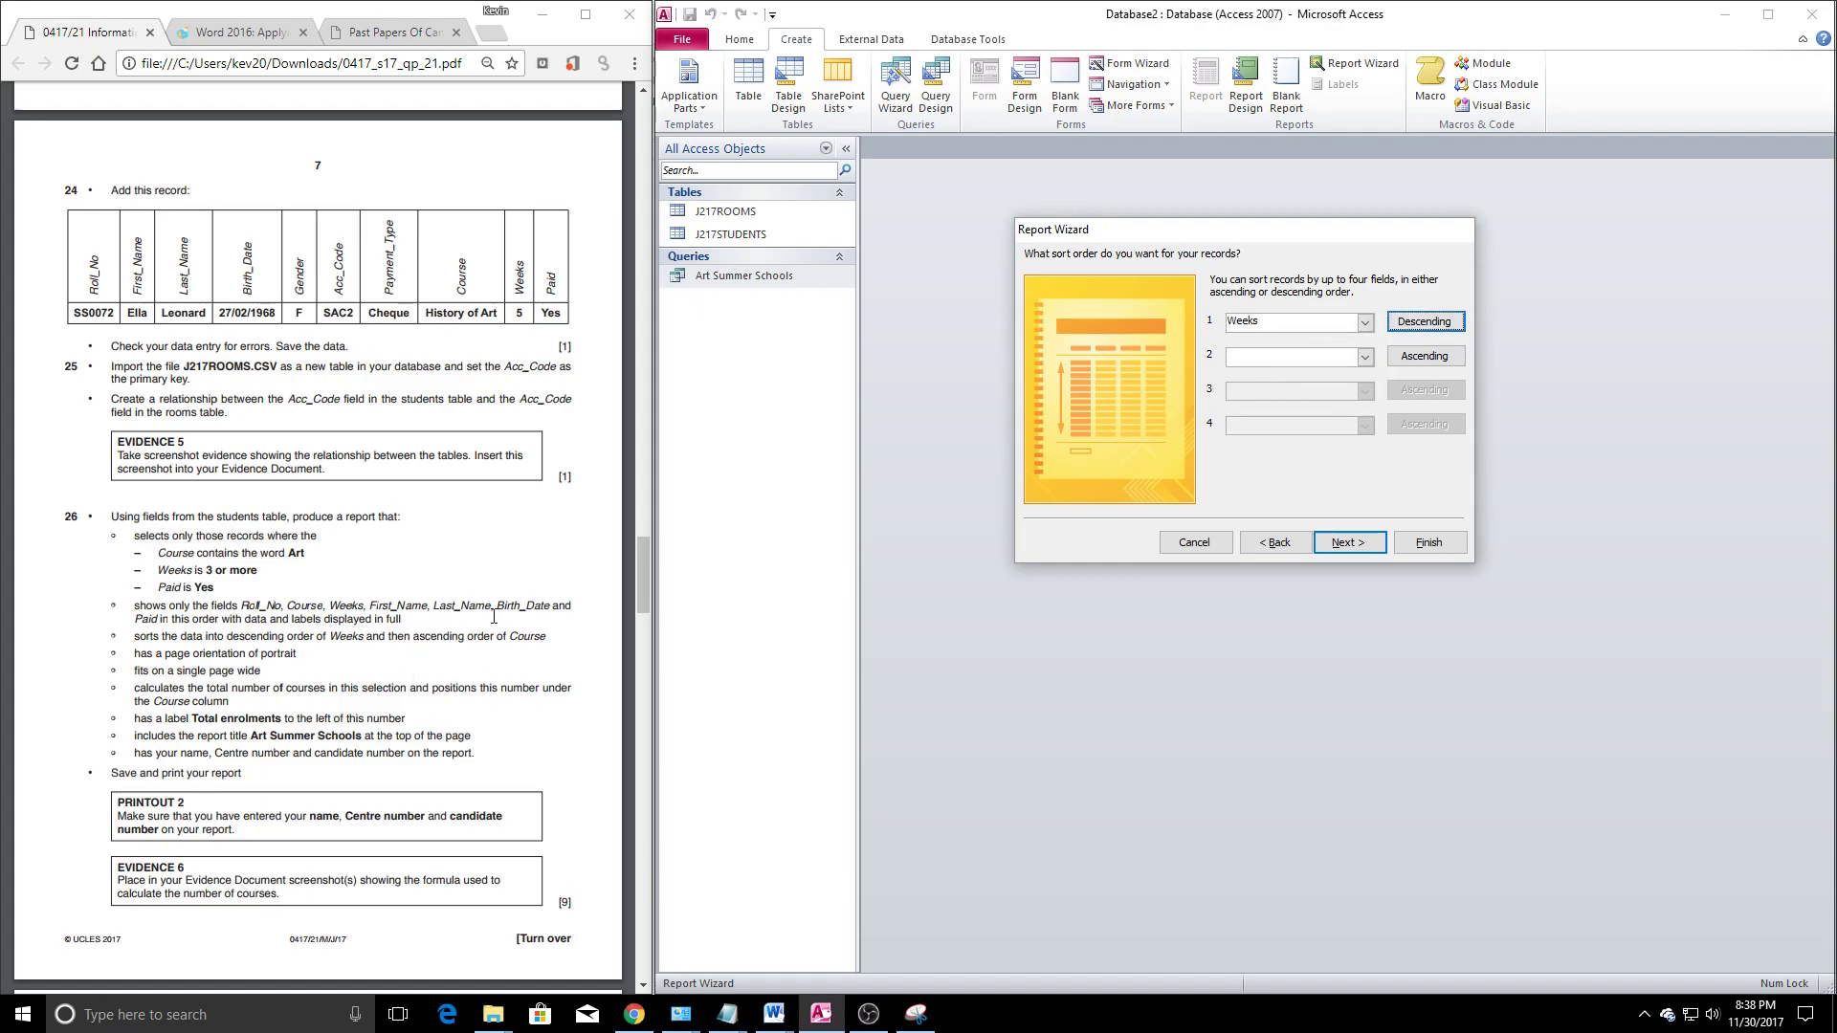
left_click(1365, 356)
left_click(1250, 406)
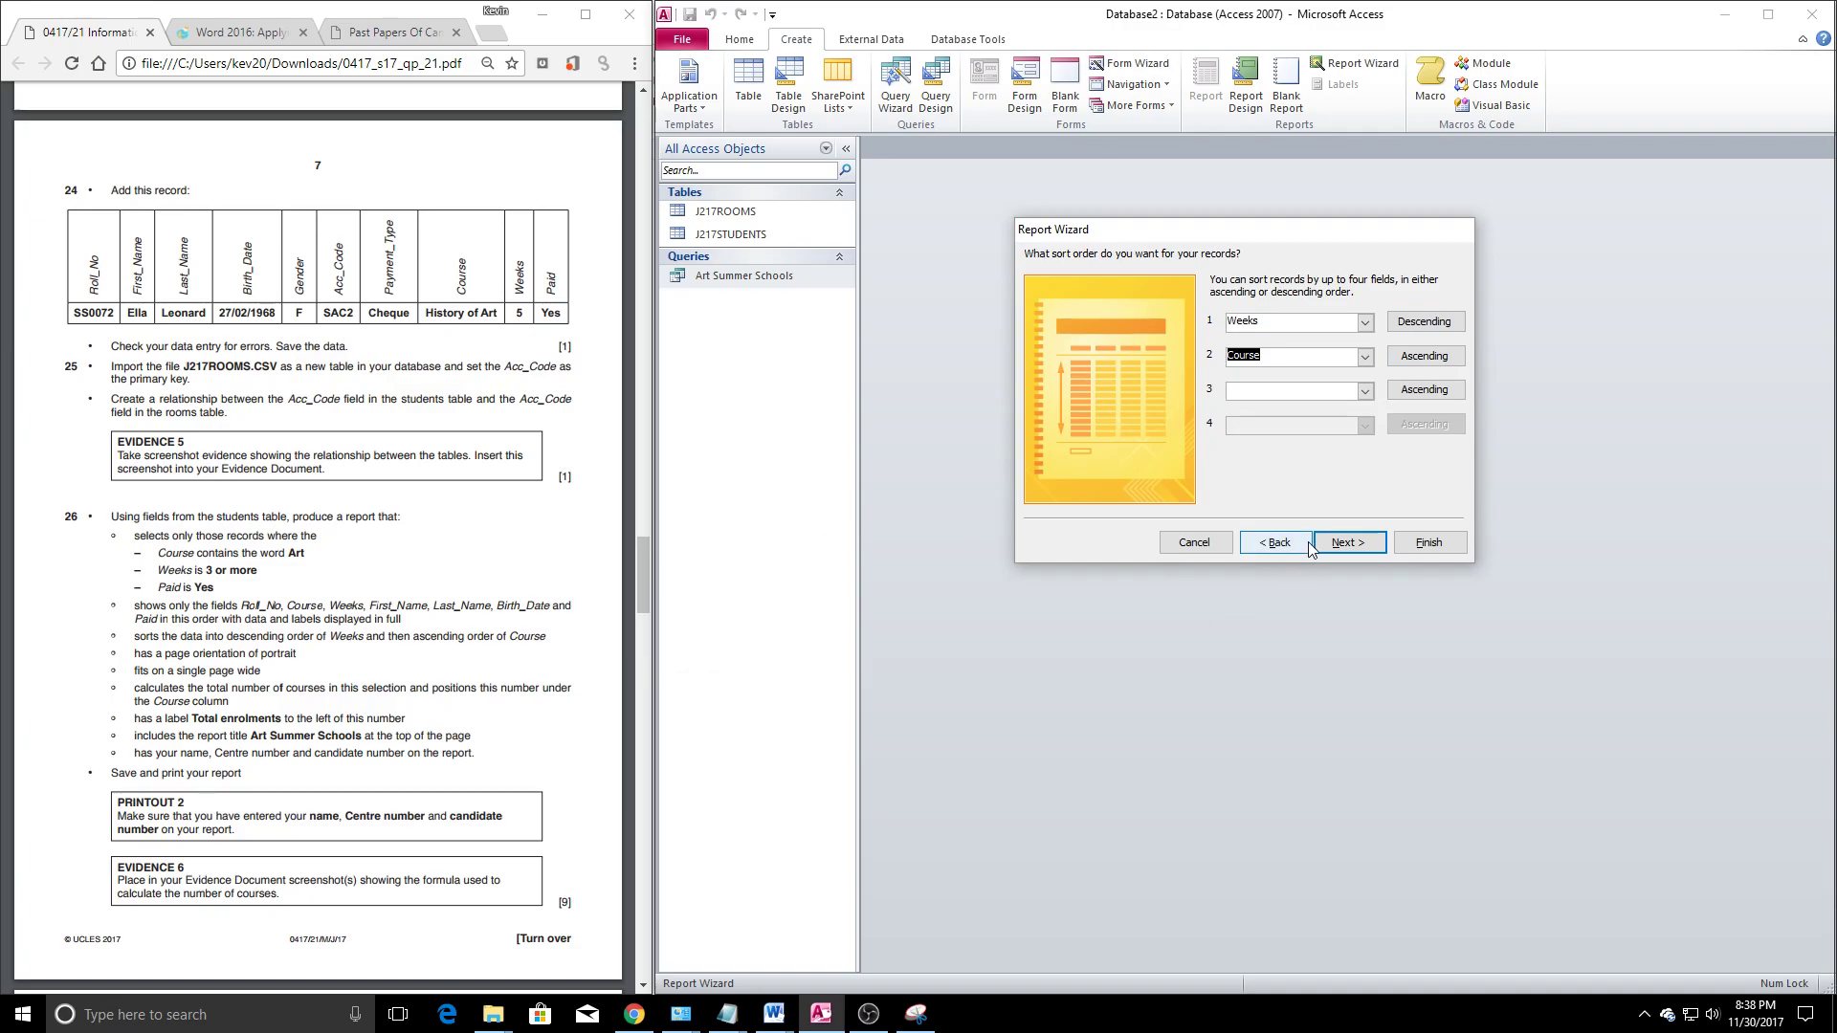
Choose a tabular layout and finish the wizard, opening the report in Design View
left_click(1363, 543)
left_click(1263, 327)
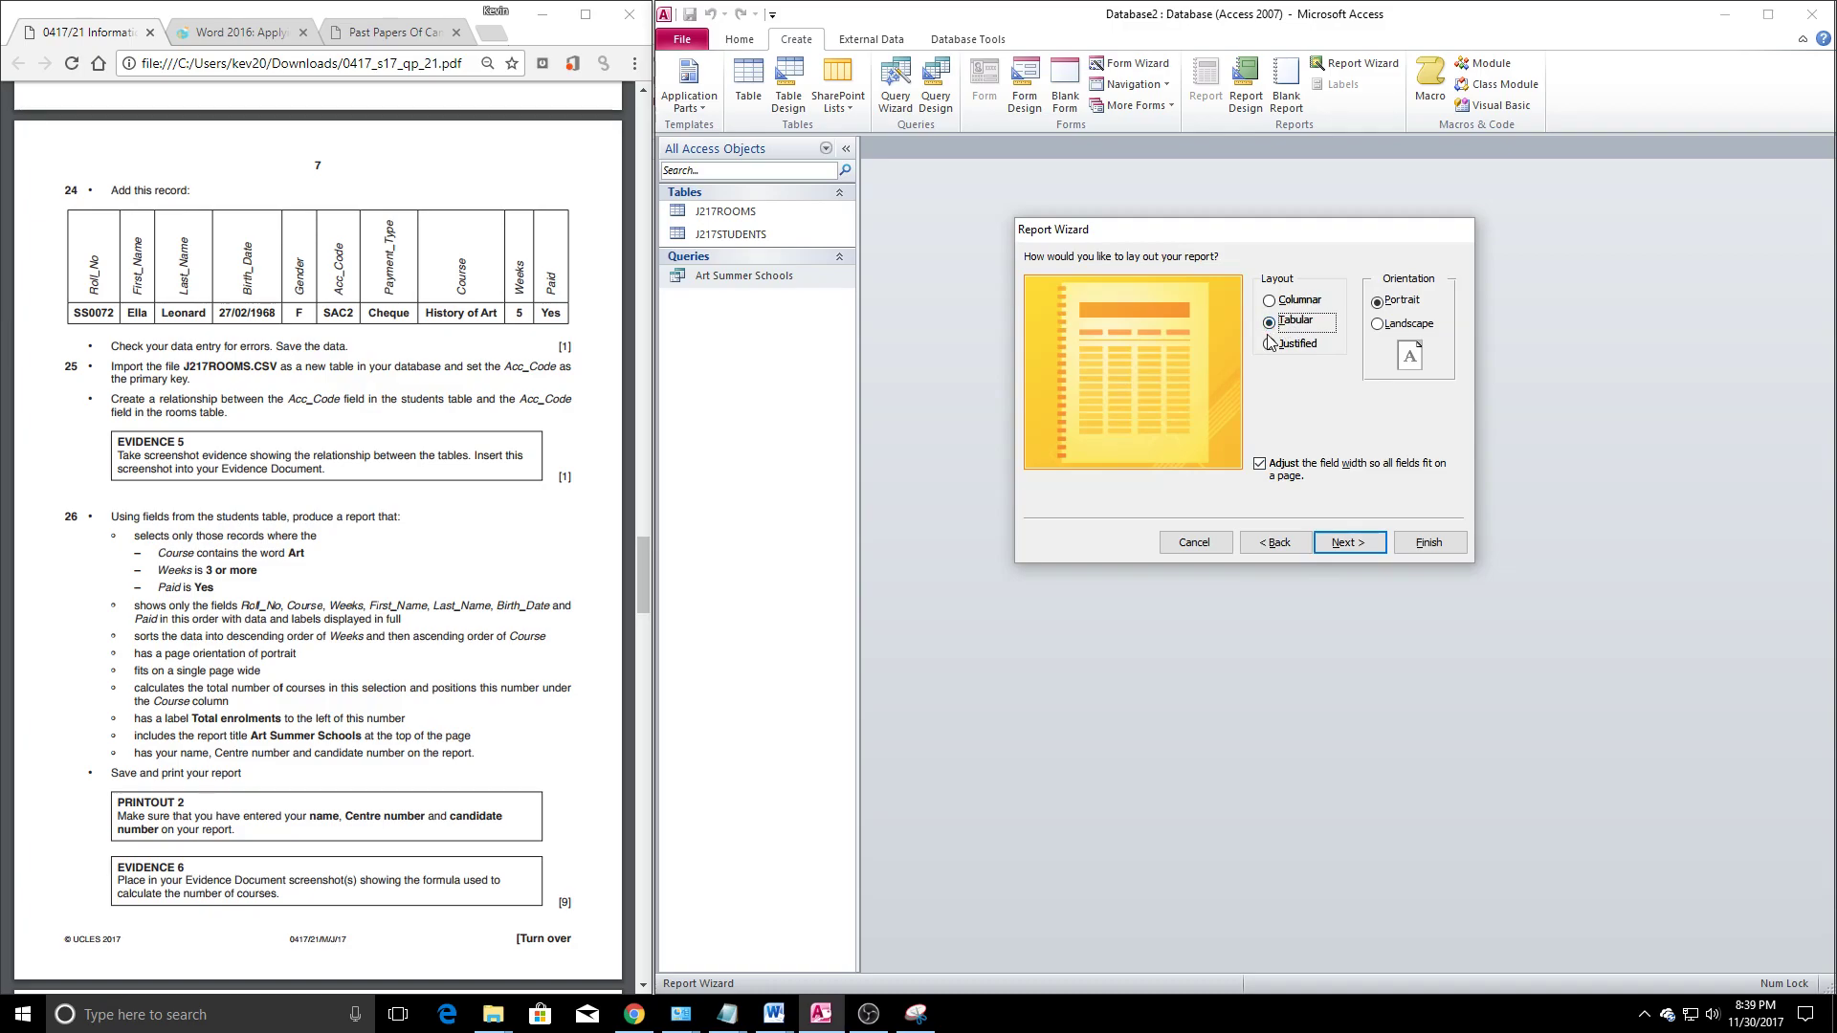
left_click(1353, 550)
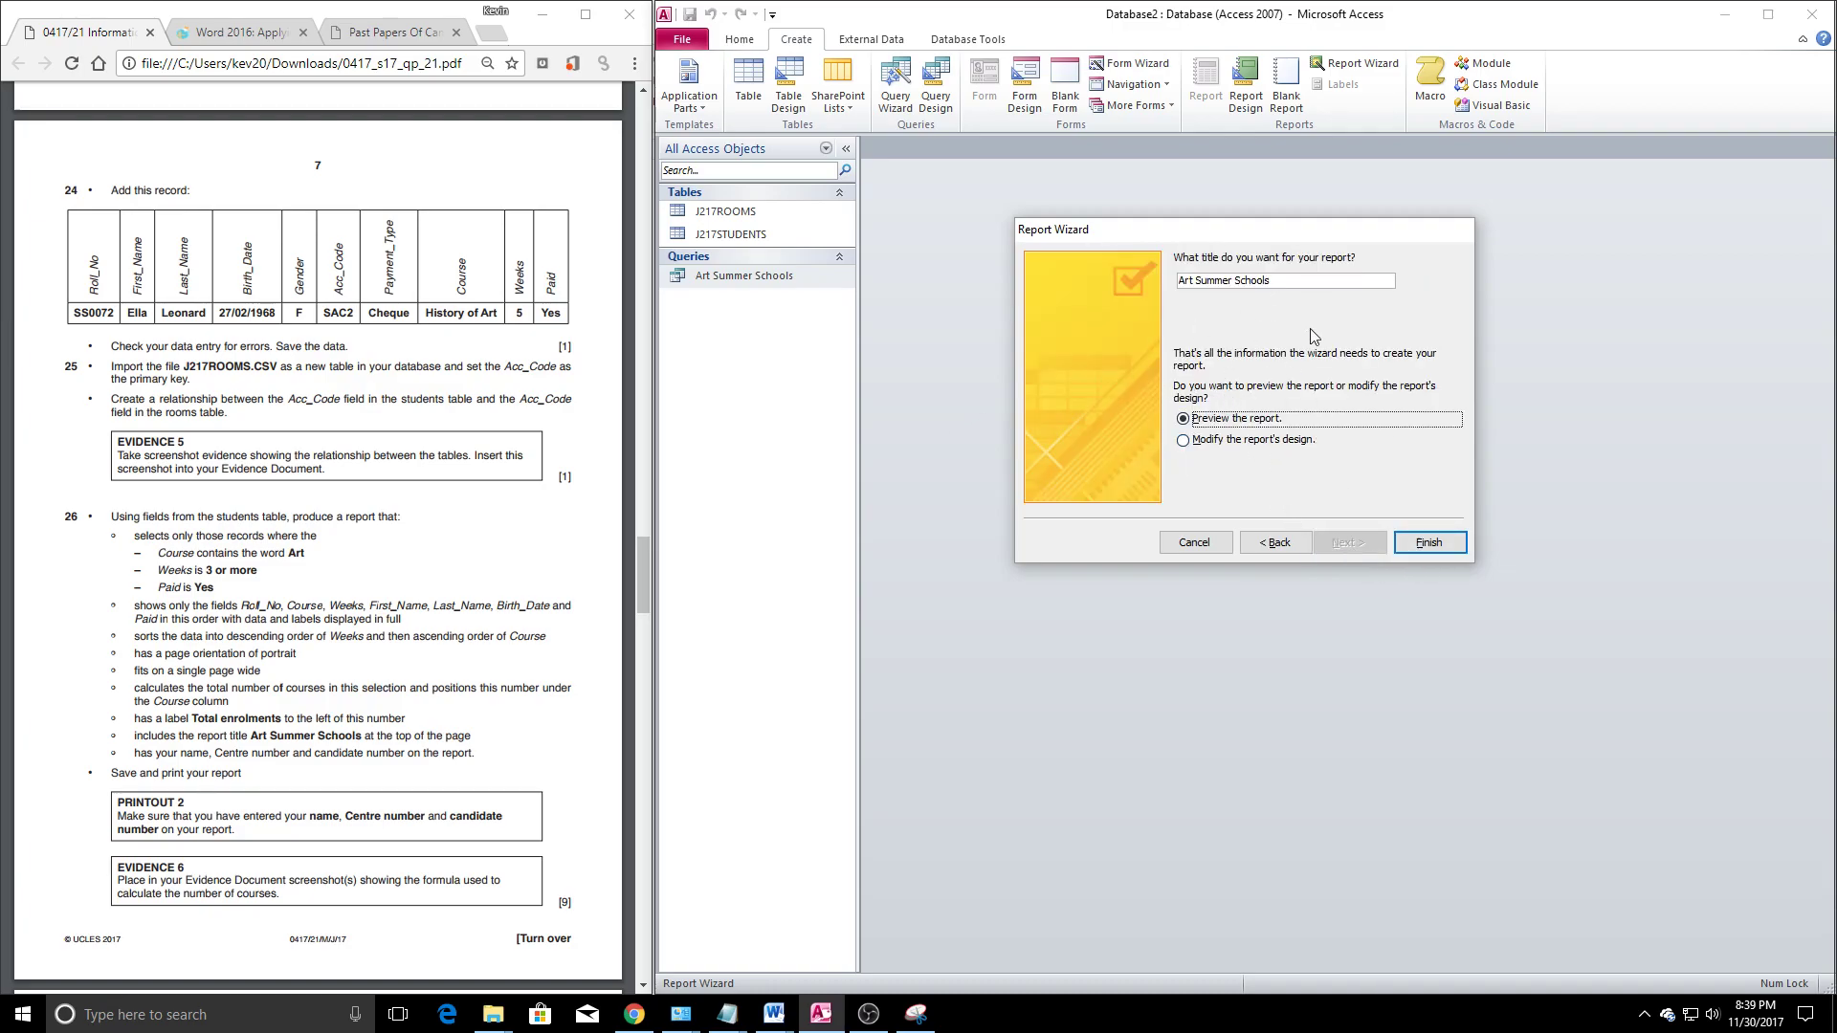
left_click(1218, 440)
left_click(1429, 543)
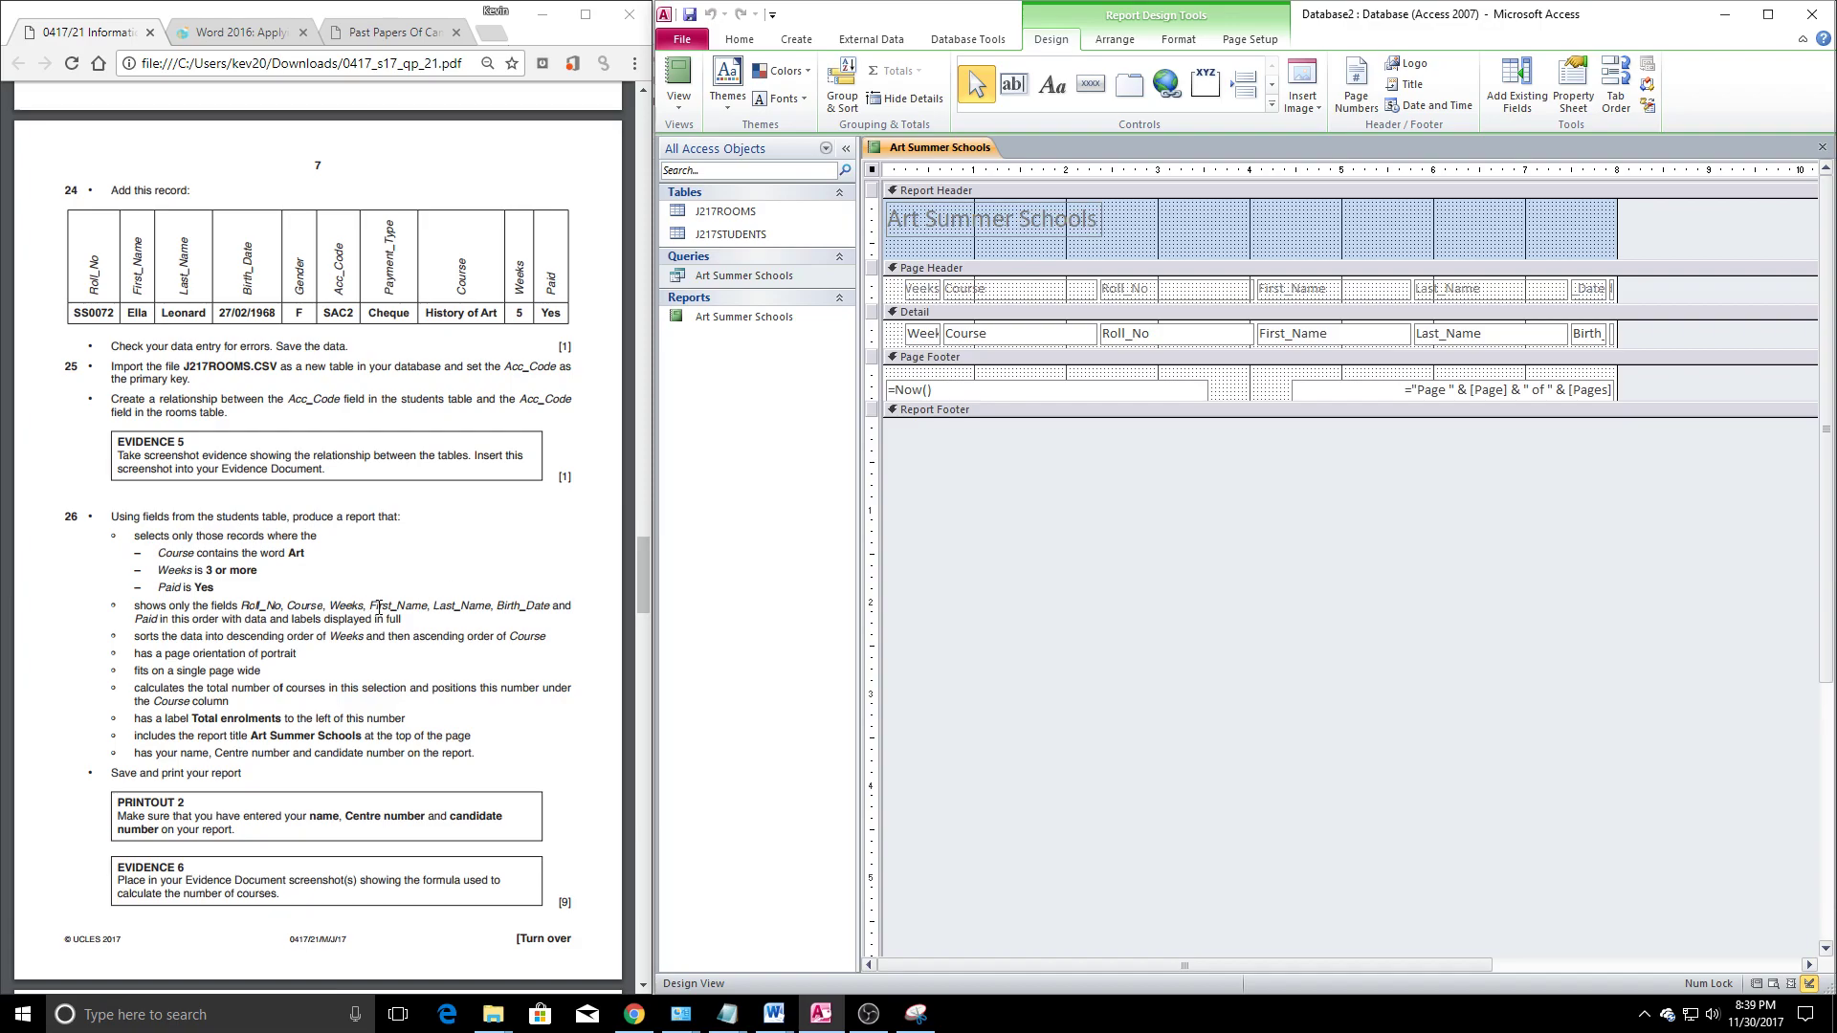
Open the report footer and add a Count Records total positioned under the Course column
left_click(202, 677)
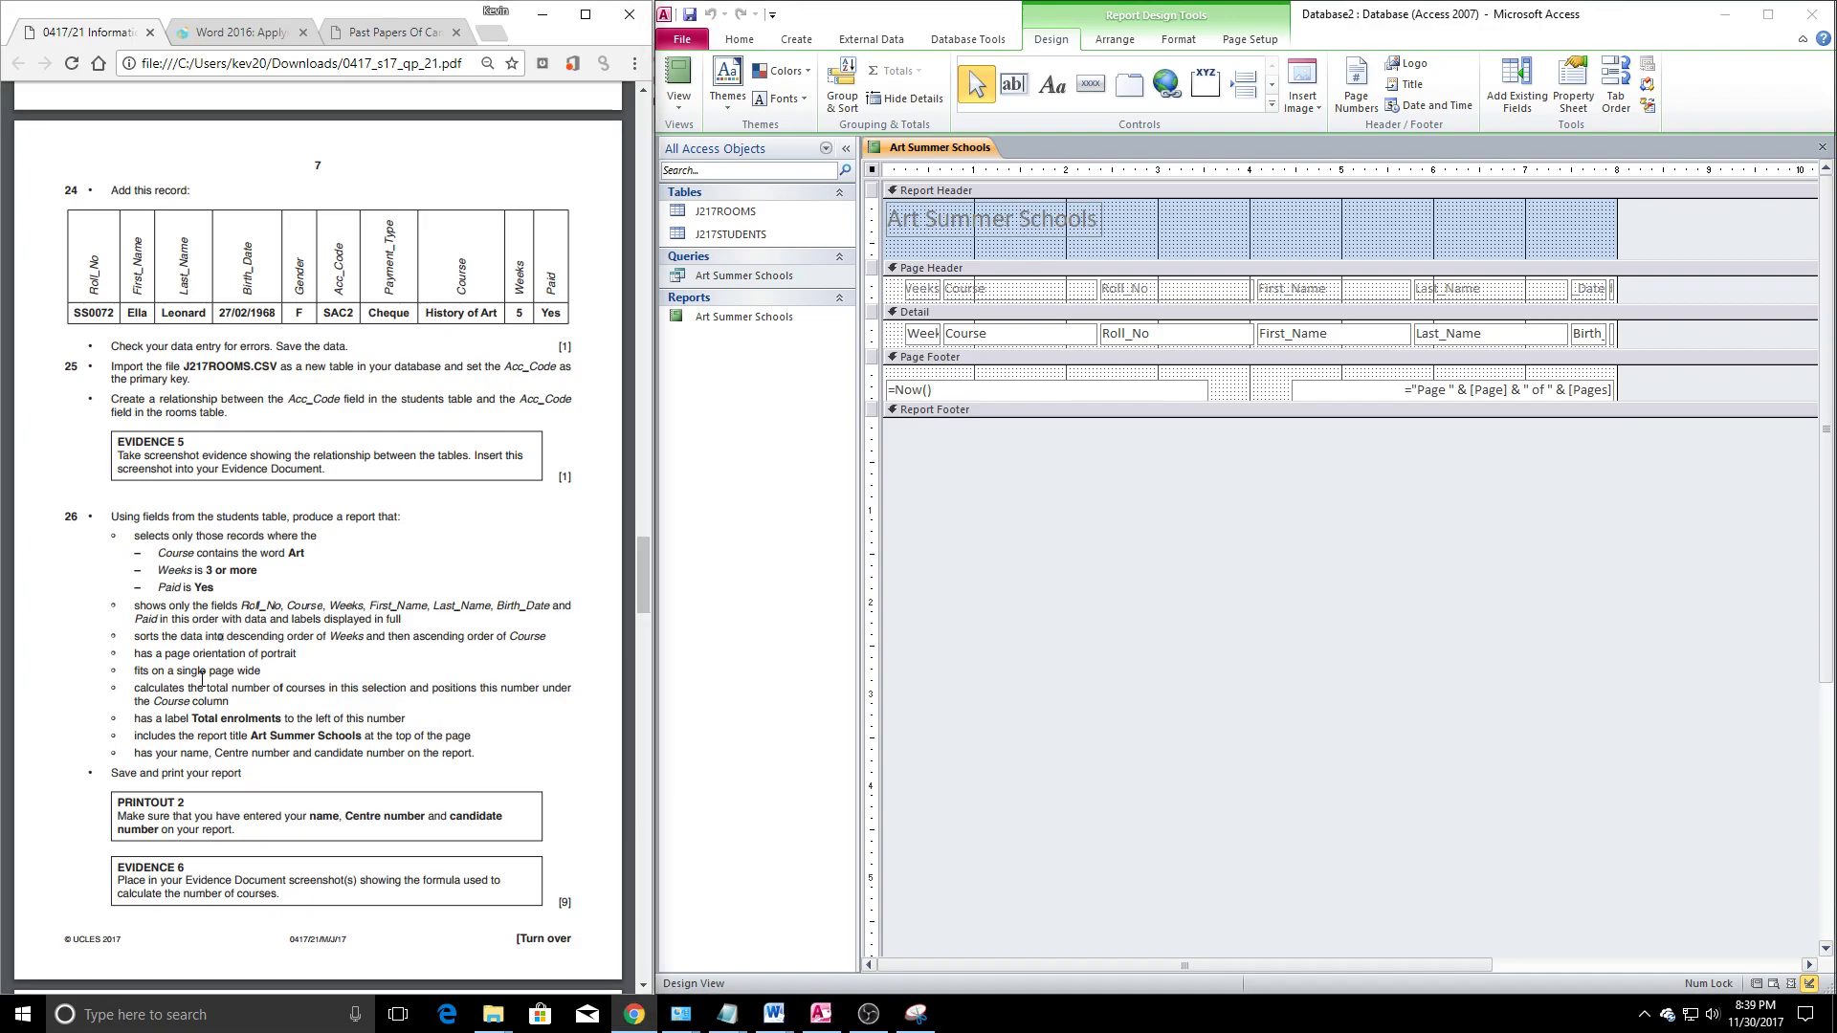
left_click(1118, 422)
left_click_drag(1107, 418, 1024, 450)
left_click(1041, 468)
left_click(985, 343)
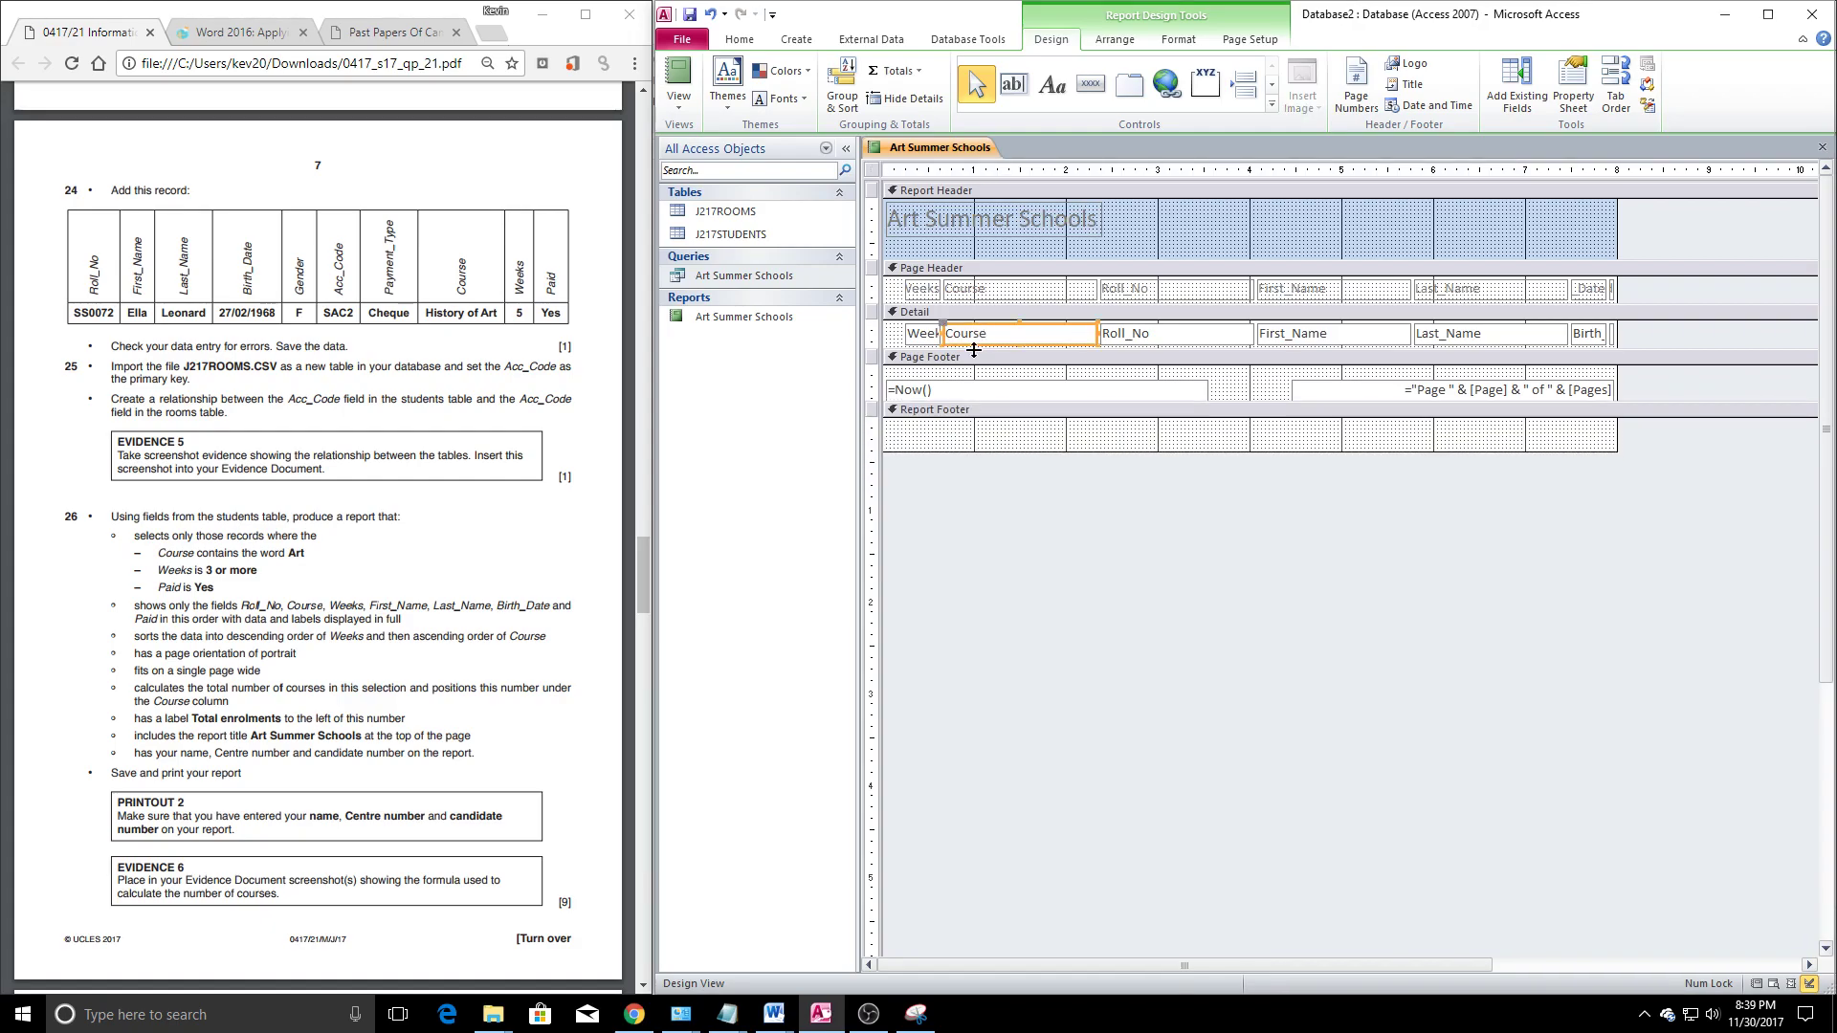
left_click(894, 71)
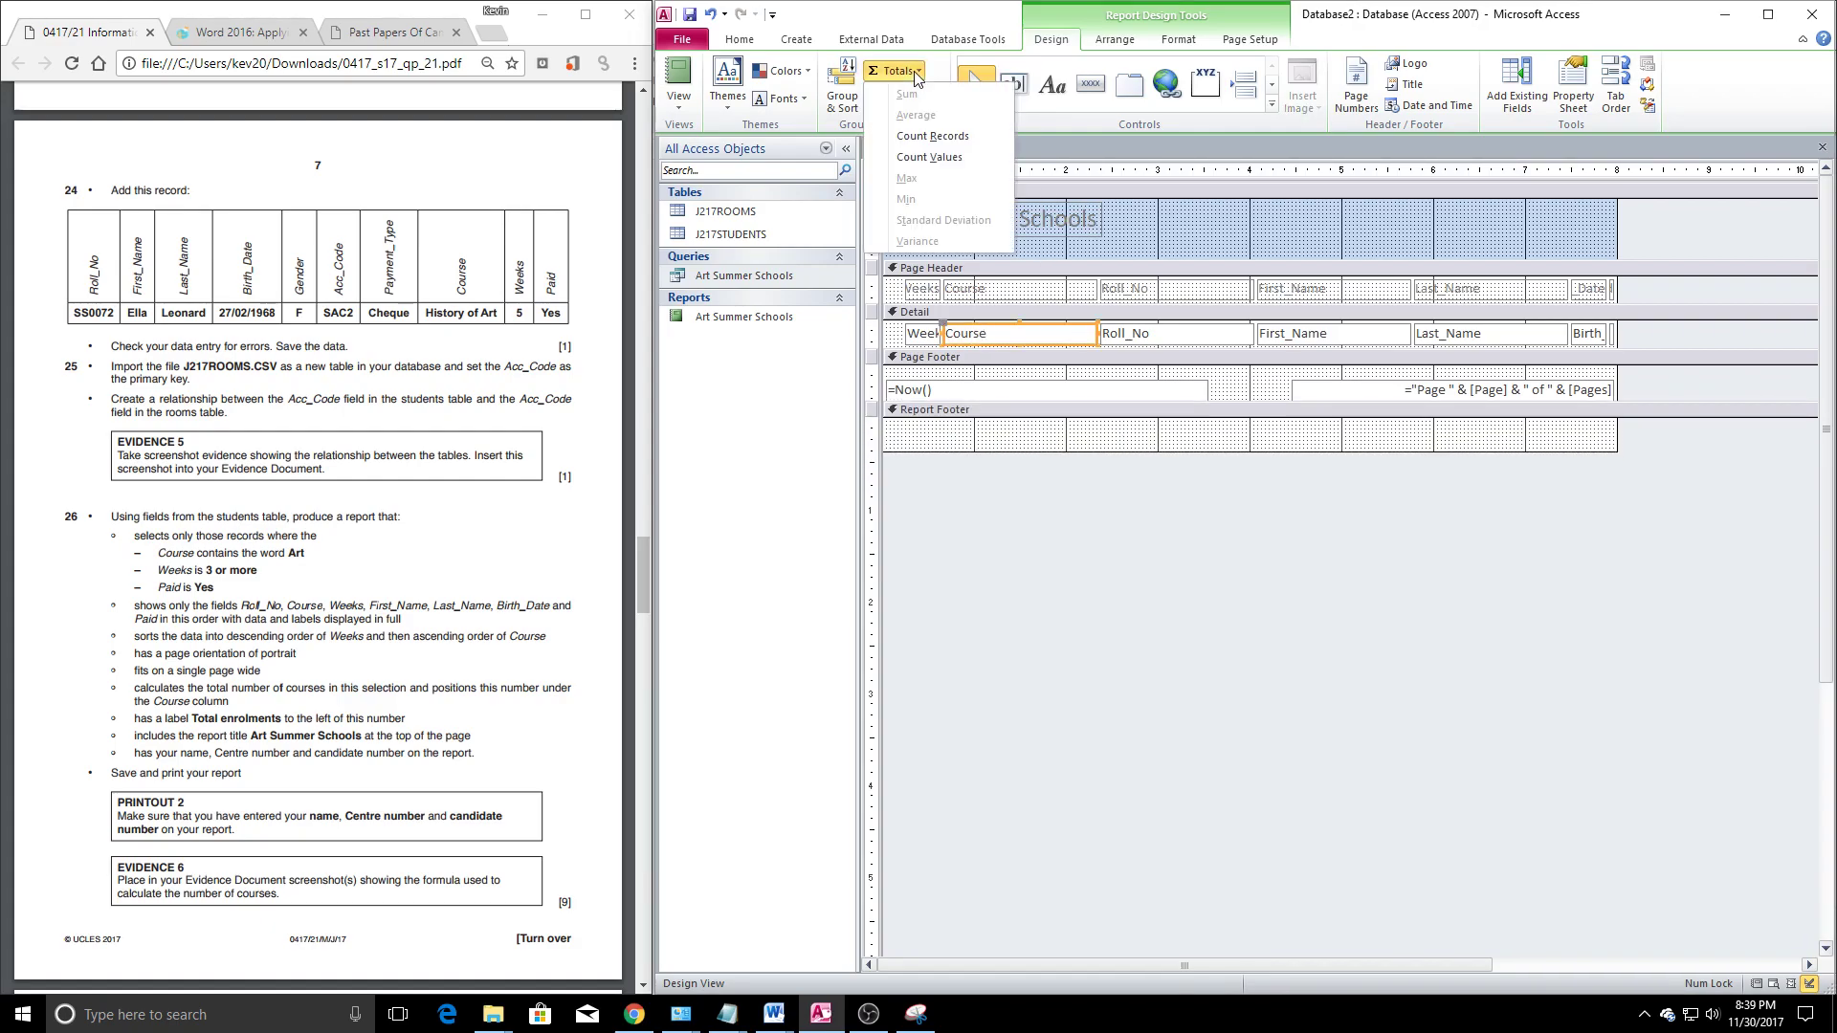
left_click(952, 138)
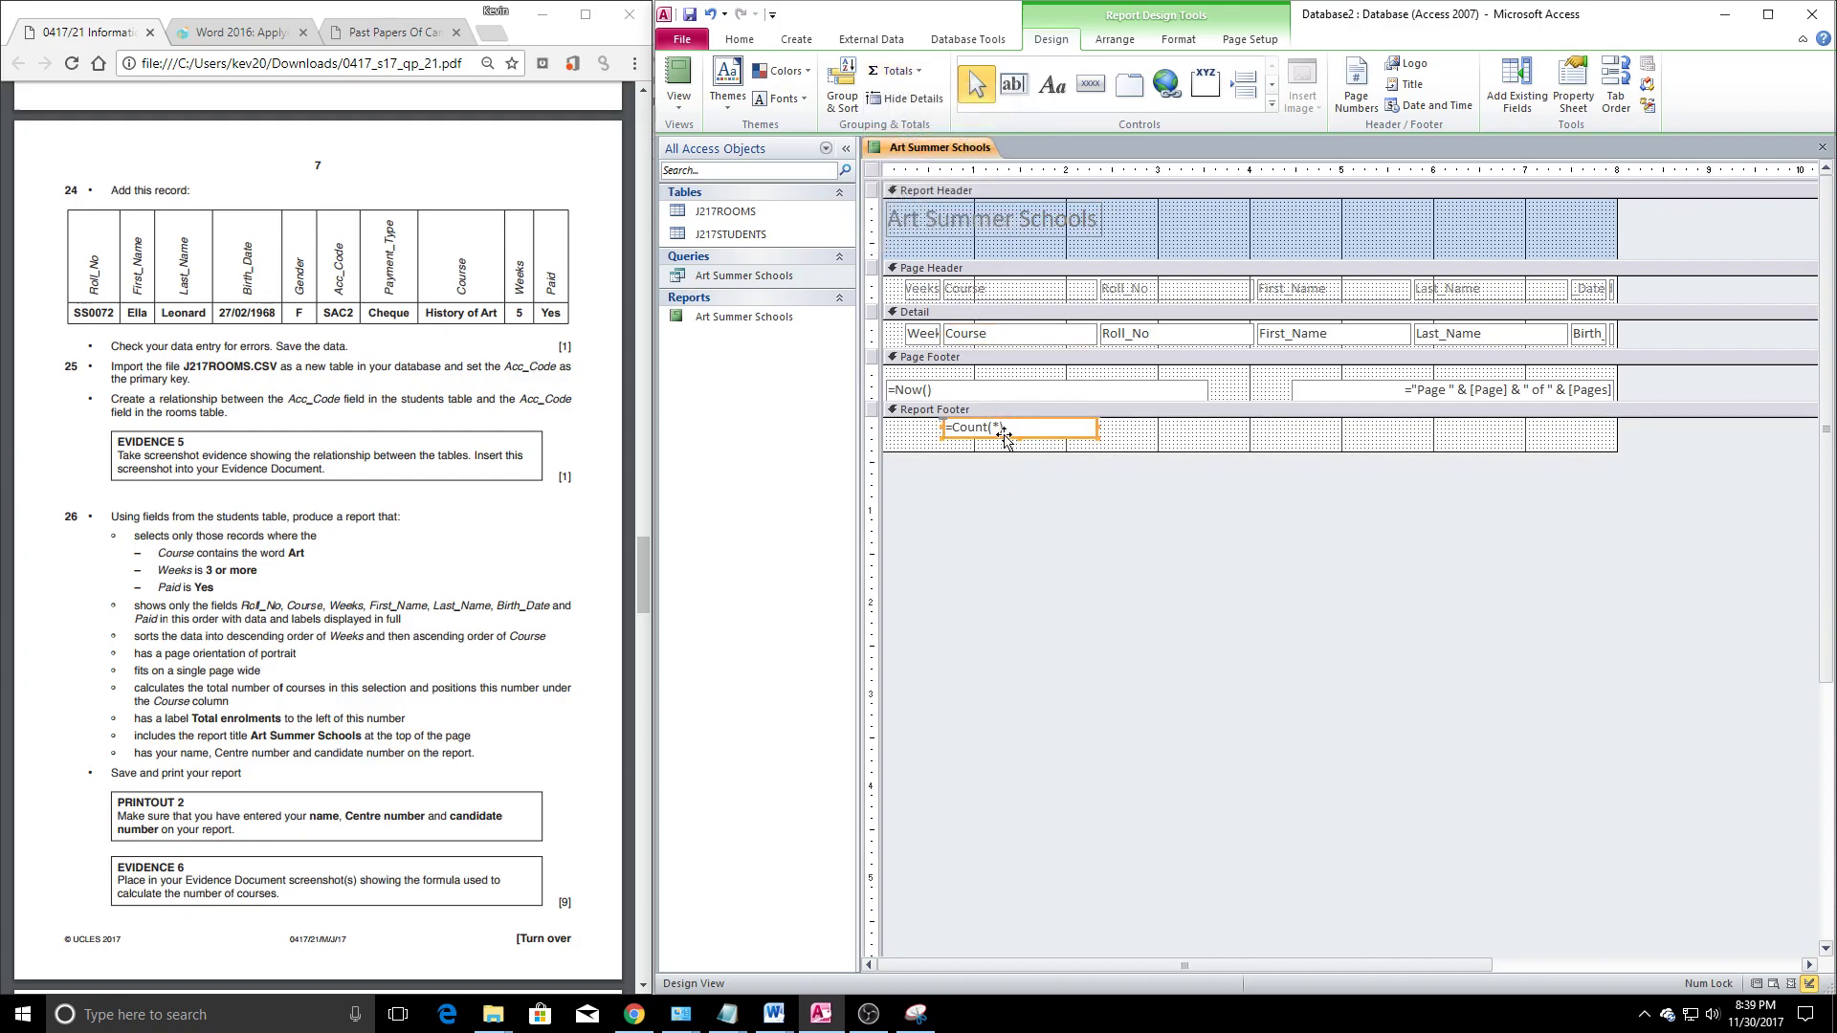
left_click_drag(1056, 434, 1154, 440)
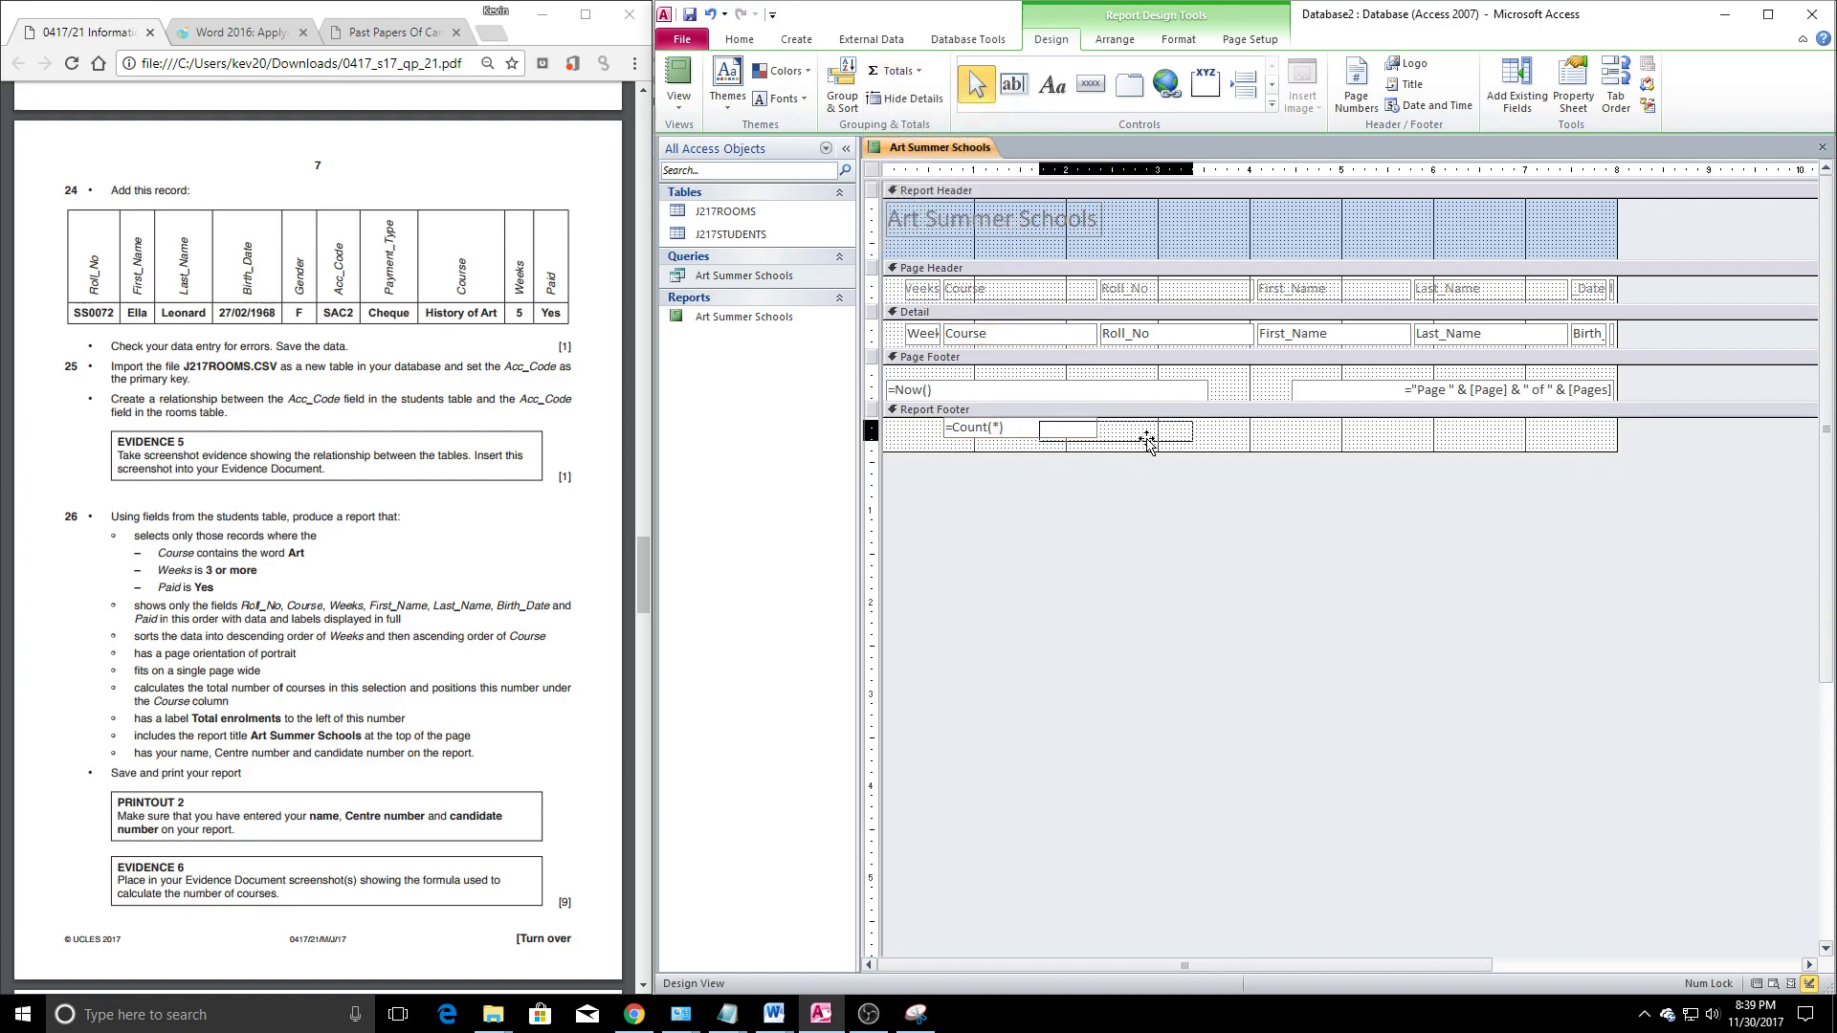
Add a 'Total Enrolments' label to the left of the count
left_click(1053, 85)
left_click_drag(901, 425, 1012, 442)
type("Total Enrolments")
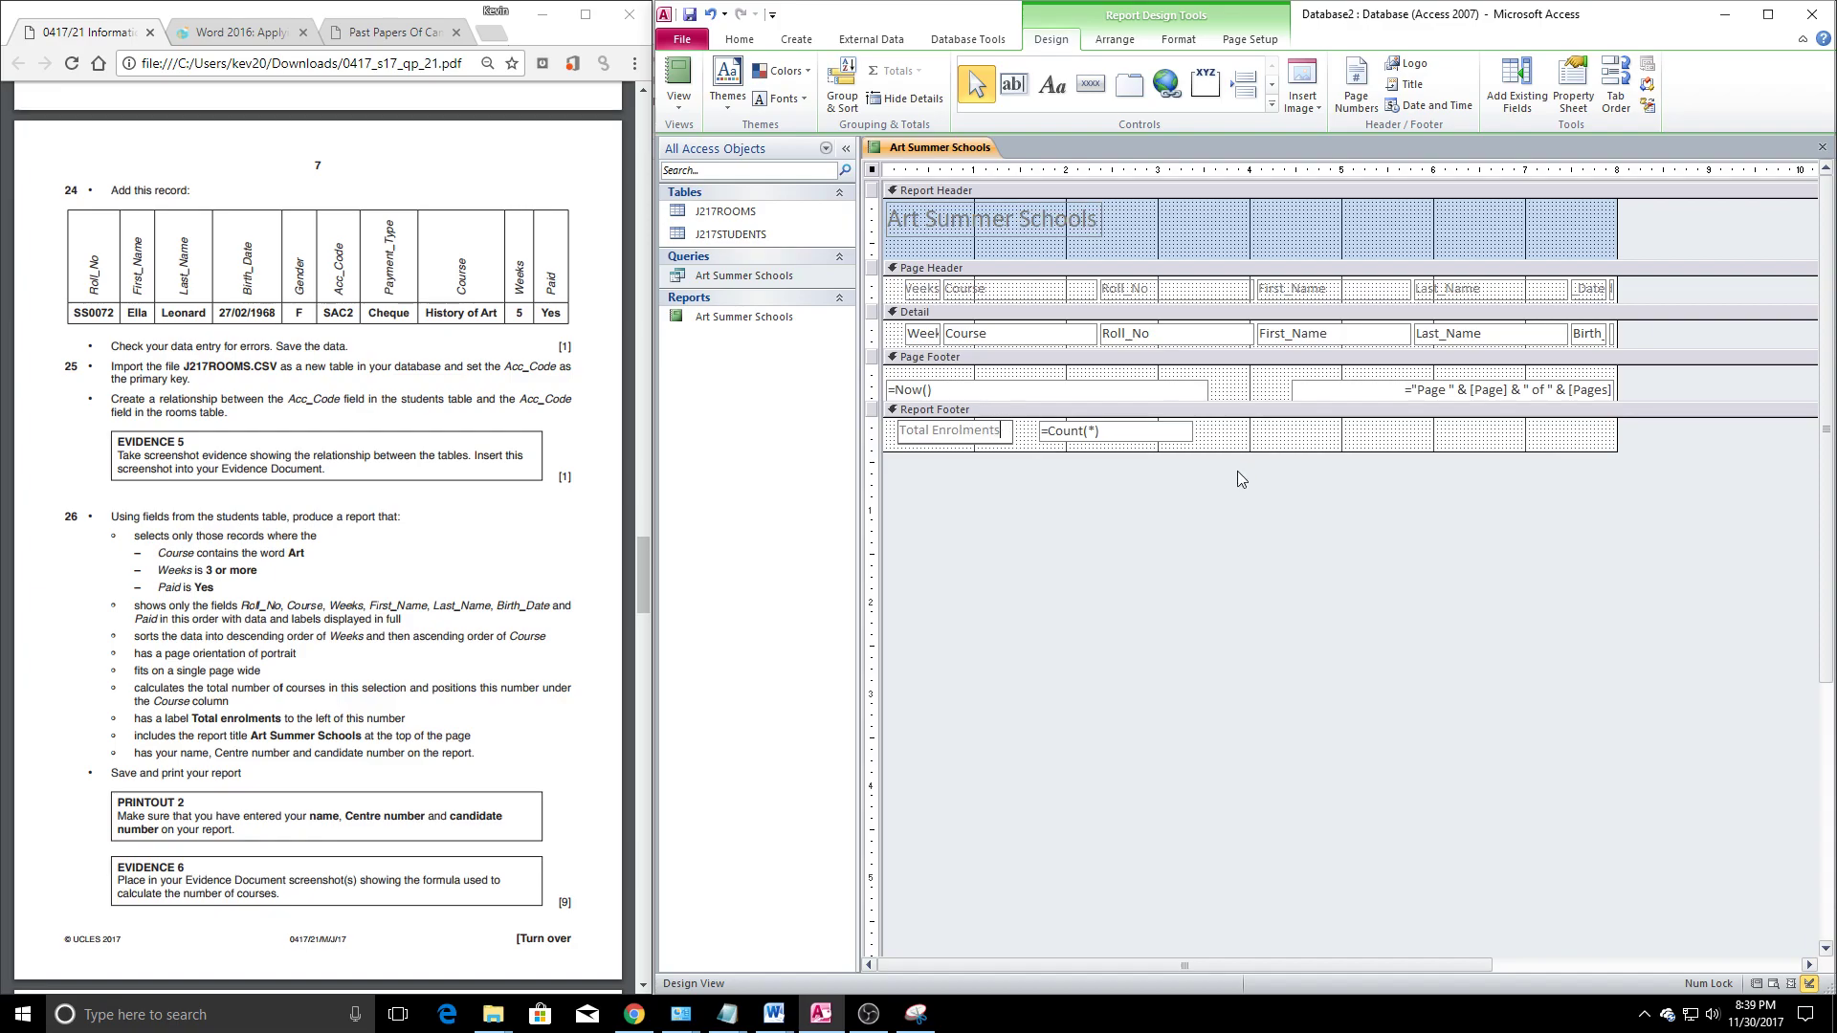
left_click(1237, 471)
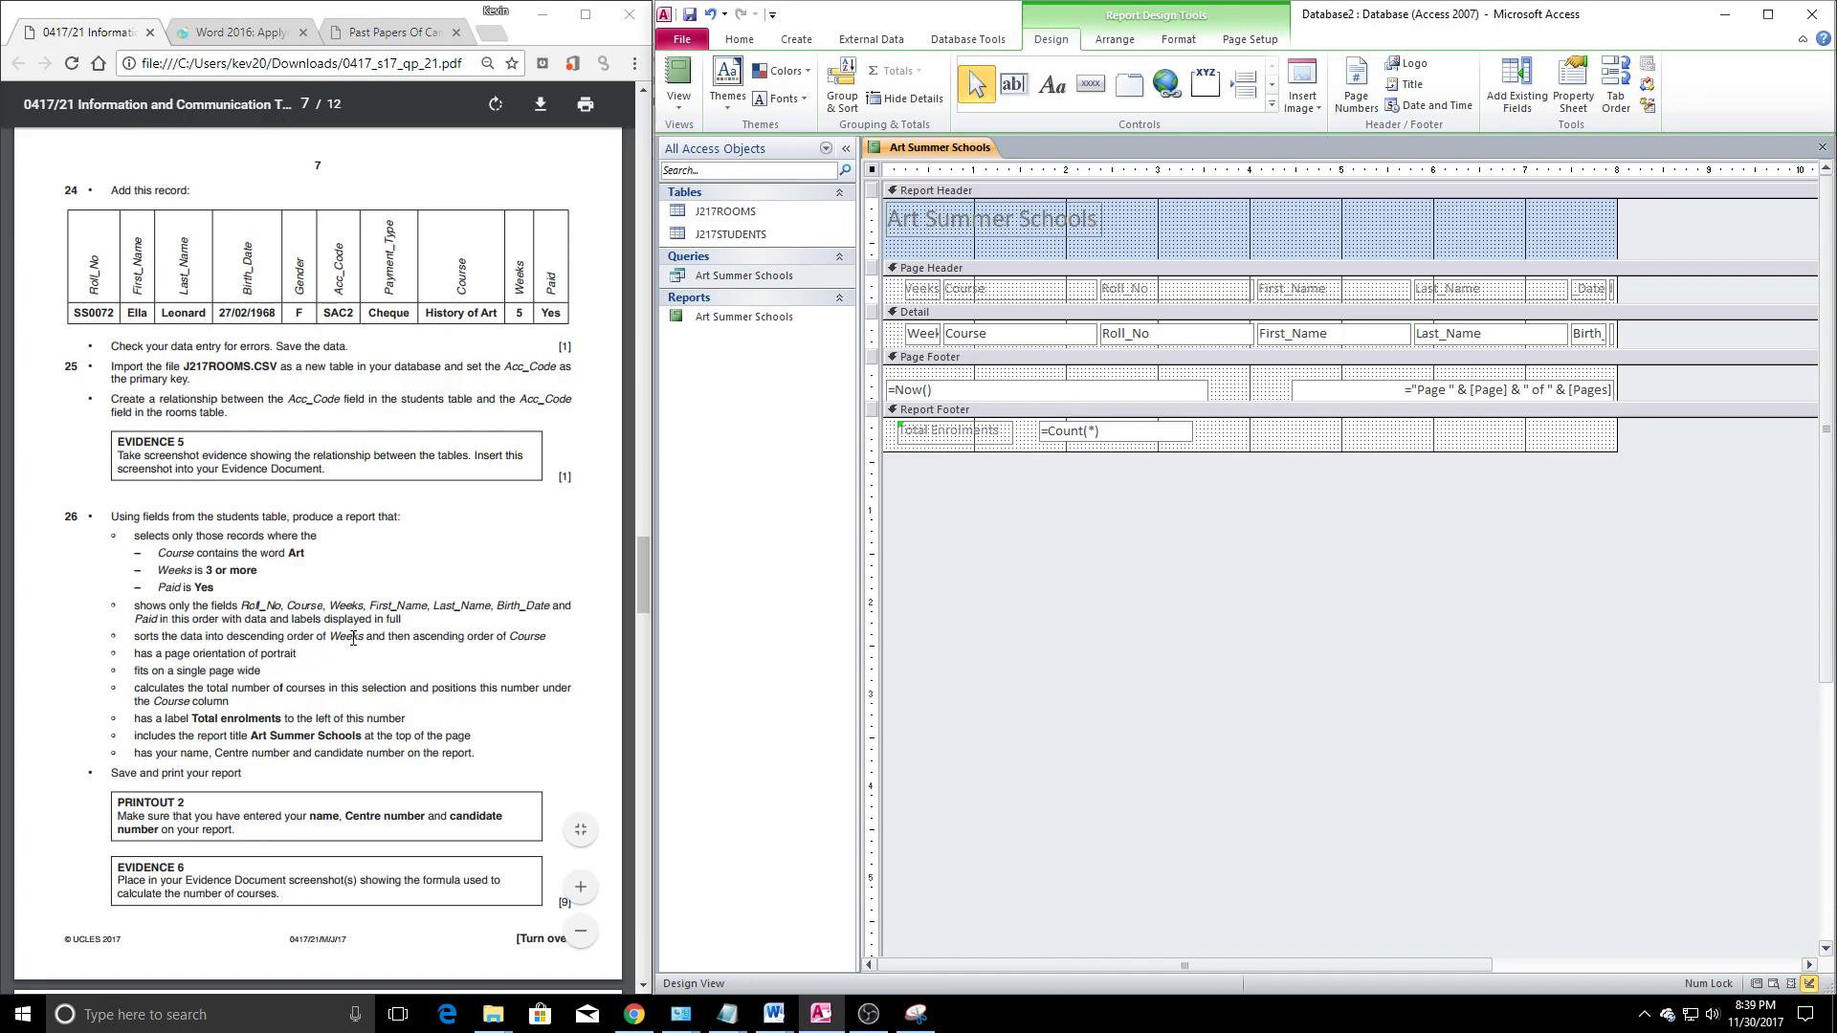
Narrow the Course and Last_Name column headings in the report header
left_click(1031, 291)
left_click_drag(1092, 290, 1050, 289)
left_click(1184, 291)
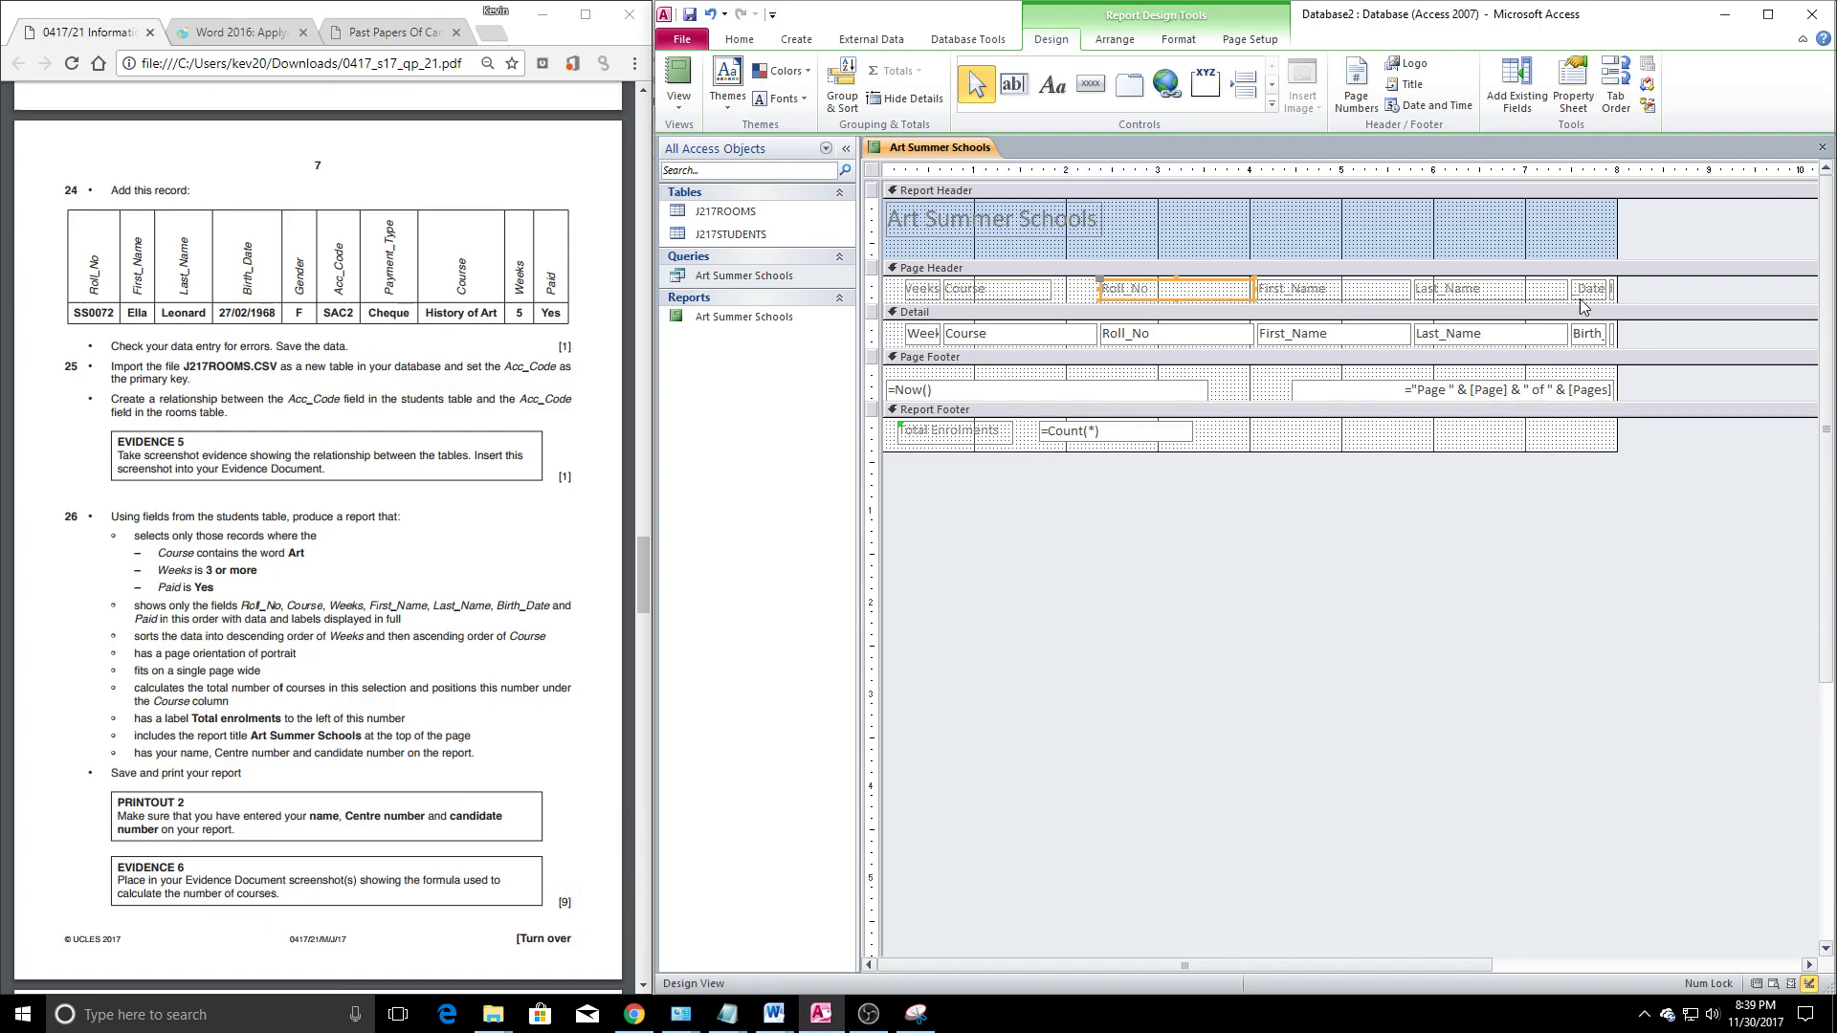
left_click(1486, 292)
mouse_move(1569, 285)
left_mouse_down()
mouse_move(1533, 285)
mouse_move(1593, 291)
left_mouse_up()
left_click(1589, 289)
Narrow the Last_Name detail field and resize the Paid field so it fits the page
left_click(1586, 335)
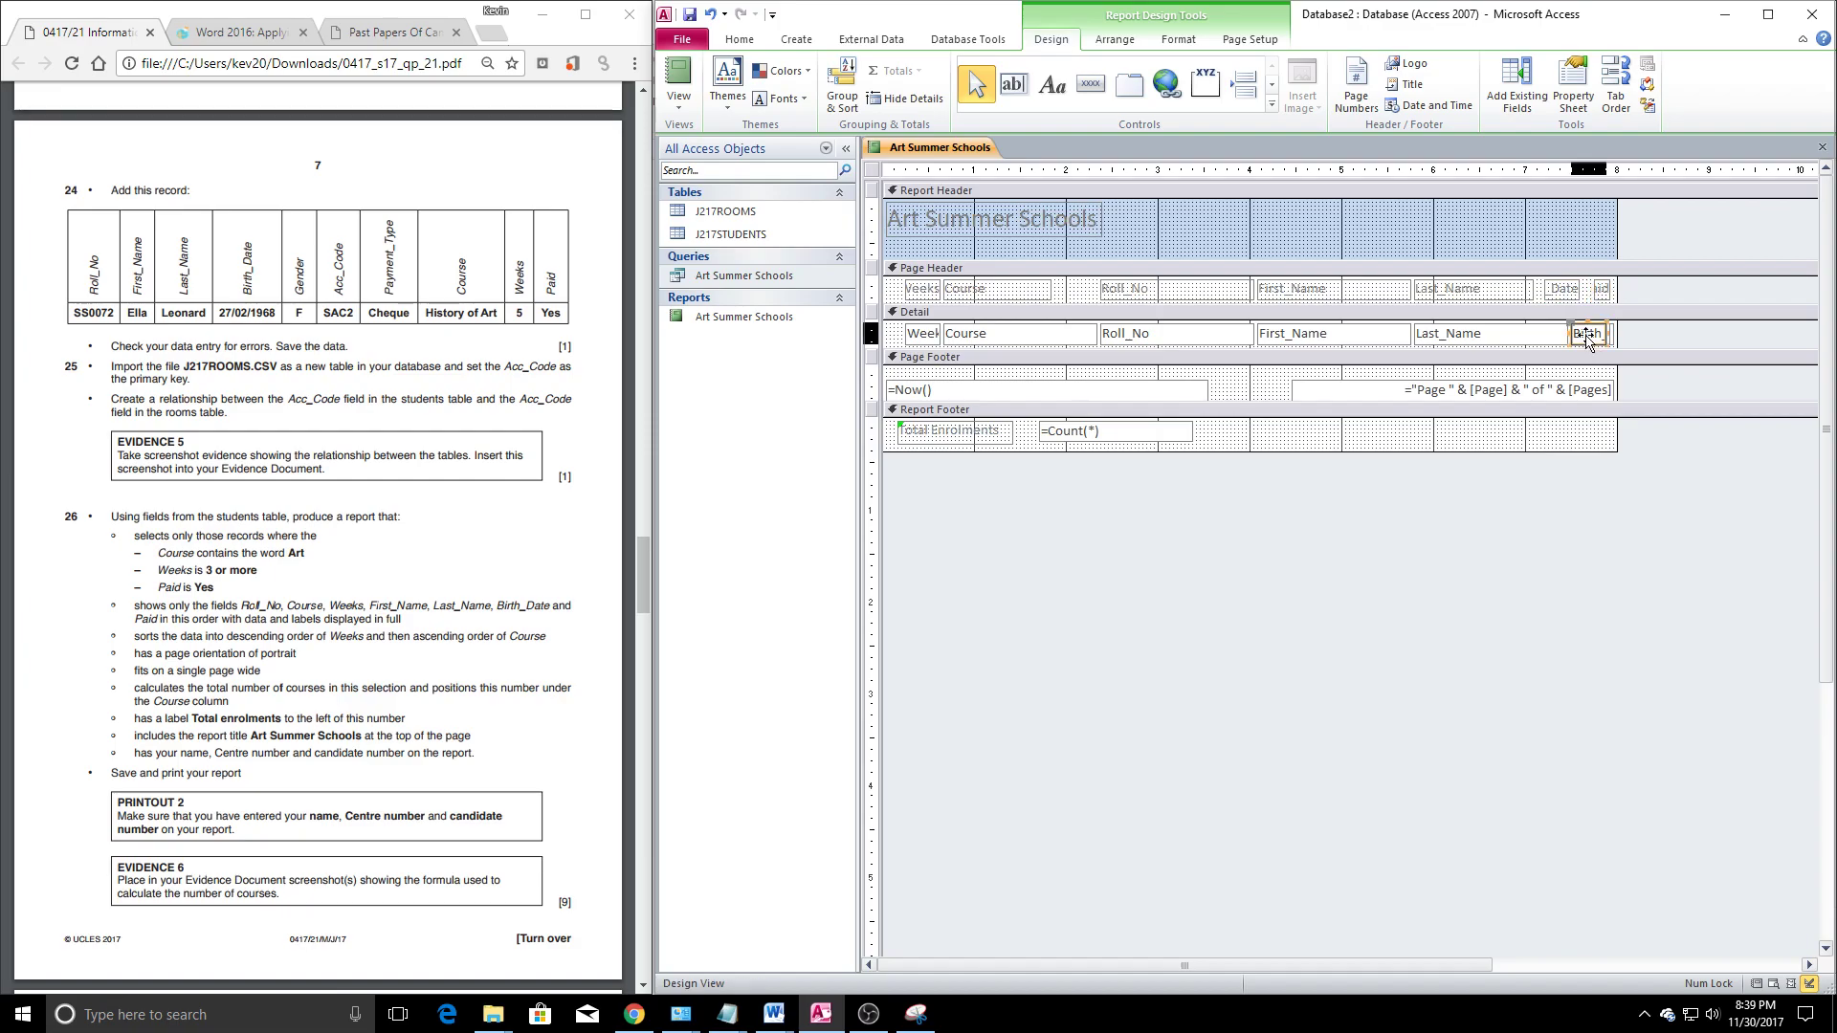
left_click(1560, 335)
mouse_move(1566, 334)
left_mouse_down()
mouse_move(1529, 334)
mouse_move(1548, 327)
left_mouse_up()
left_click(1590, 335)
left_click(1612, 334)
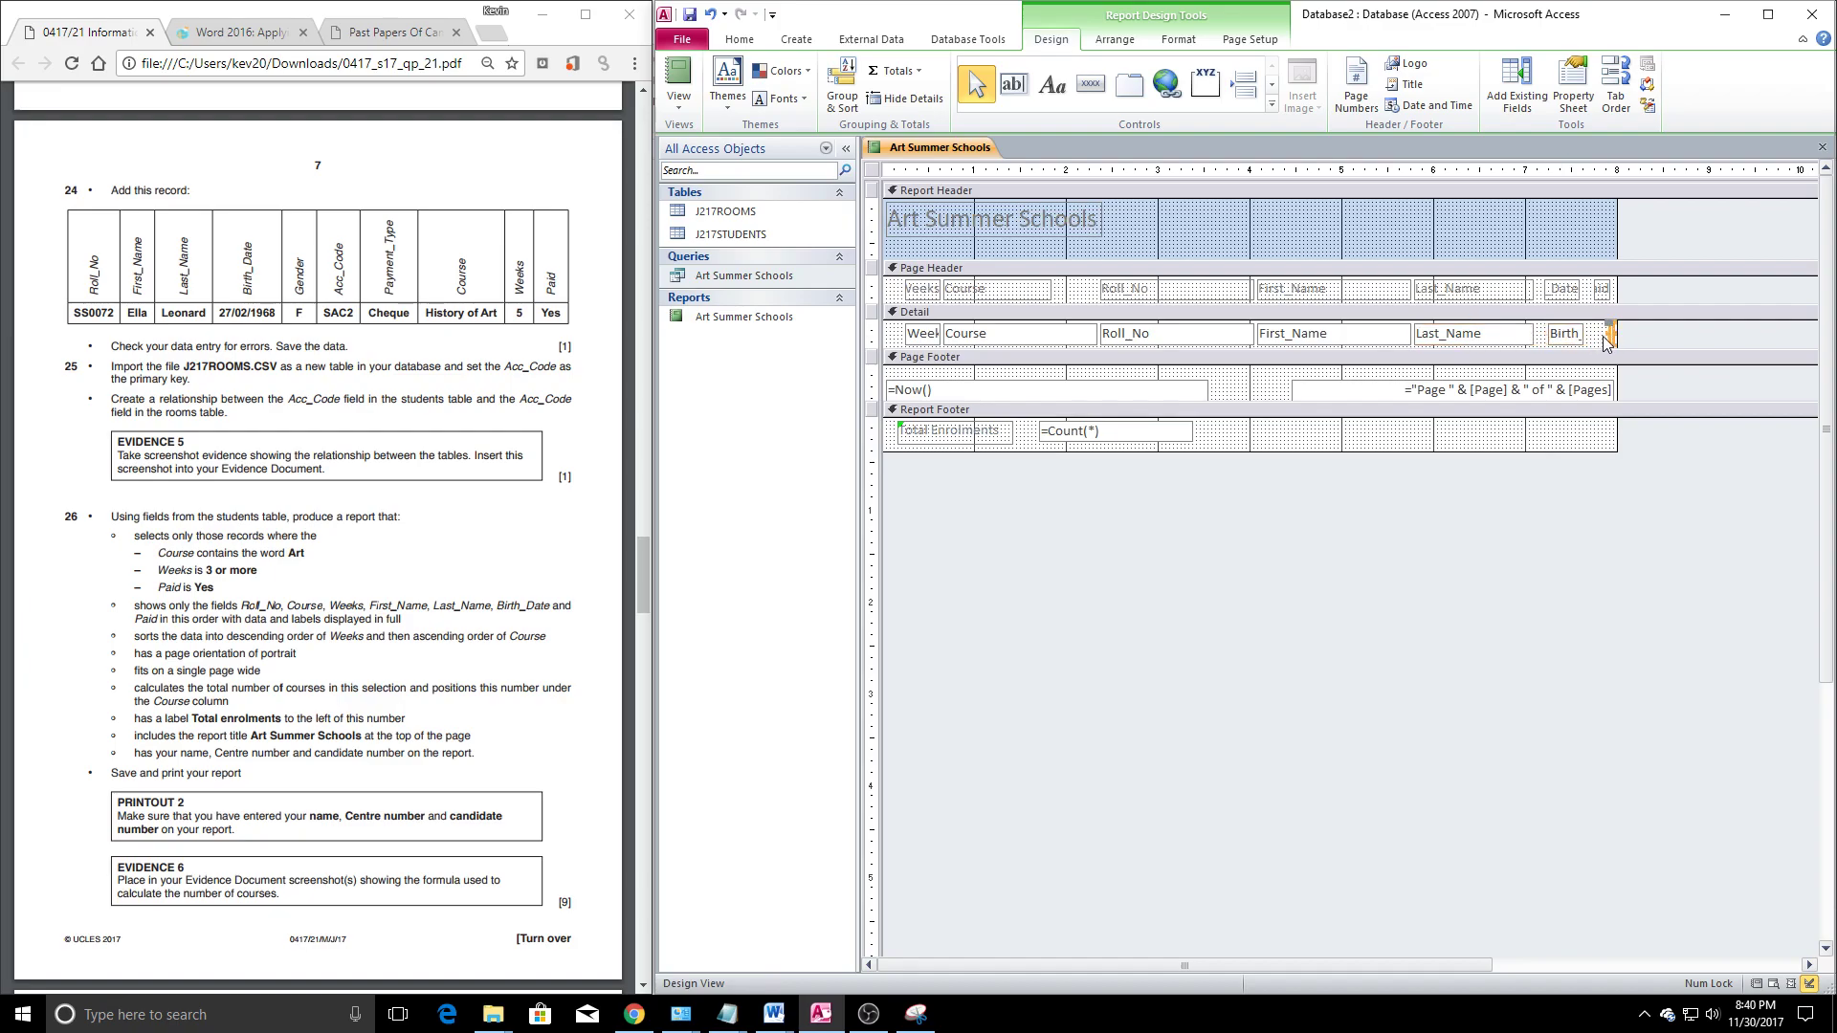
left_click_drag(1607, 333, 1591, 333)
left_click(1554, 489)
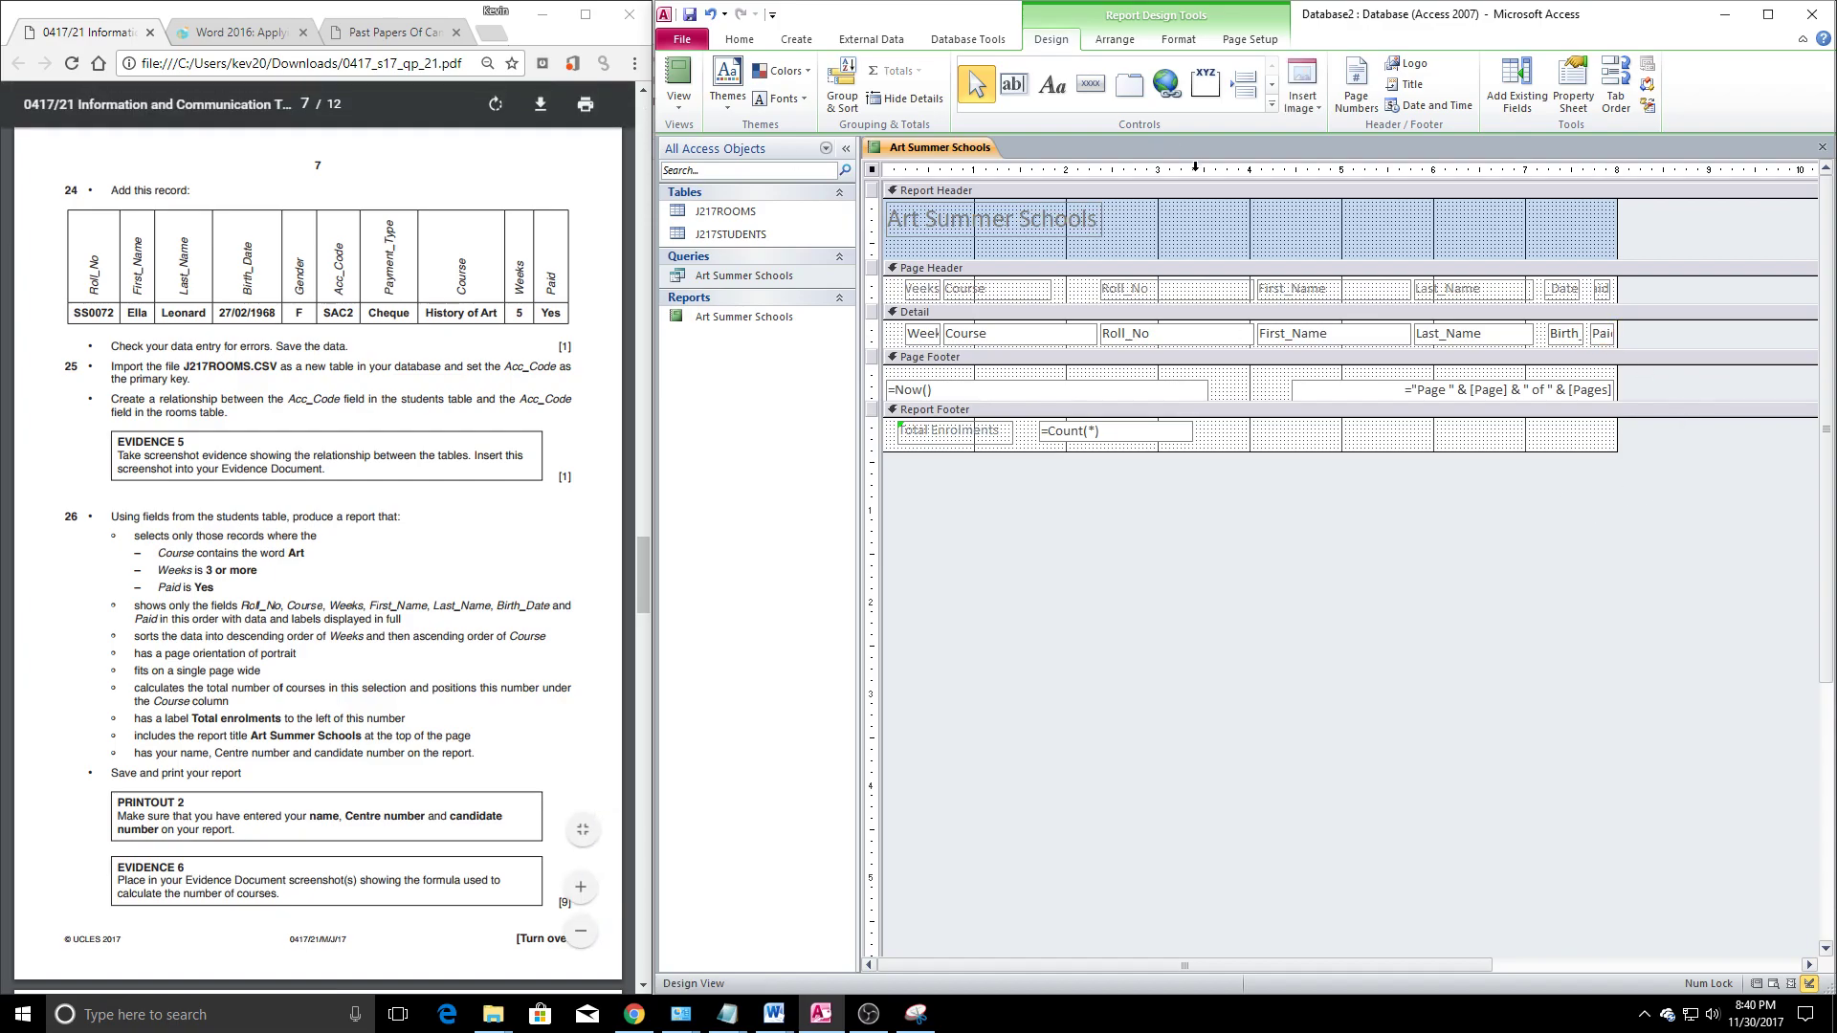
Switch the Art Summer Schools report to Layout View to see its data
right_click(948, 147)
left_click(1016, 242)
left_click(1091, 398)
Narrow the Roll_No column and widen Course so full course names show
left_click(1254, 255)
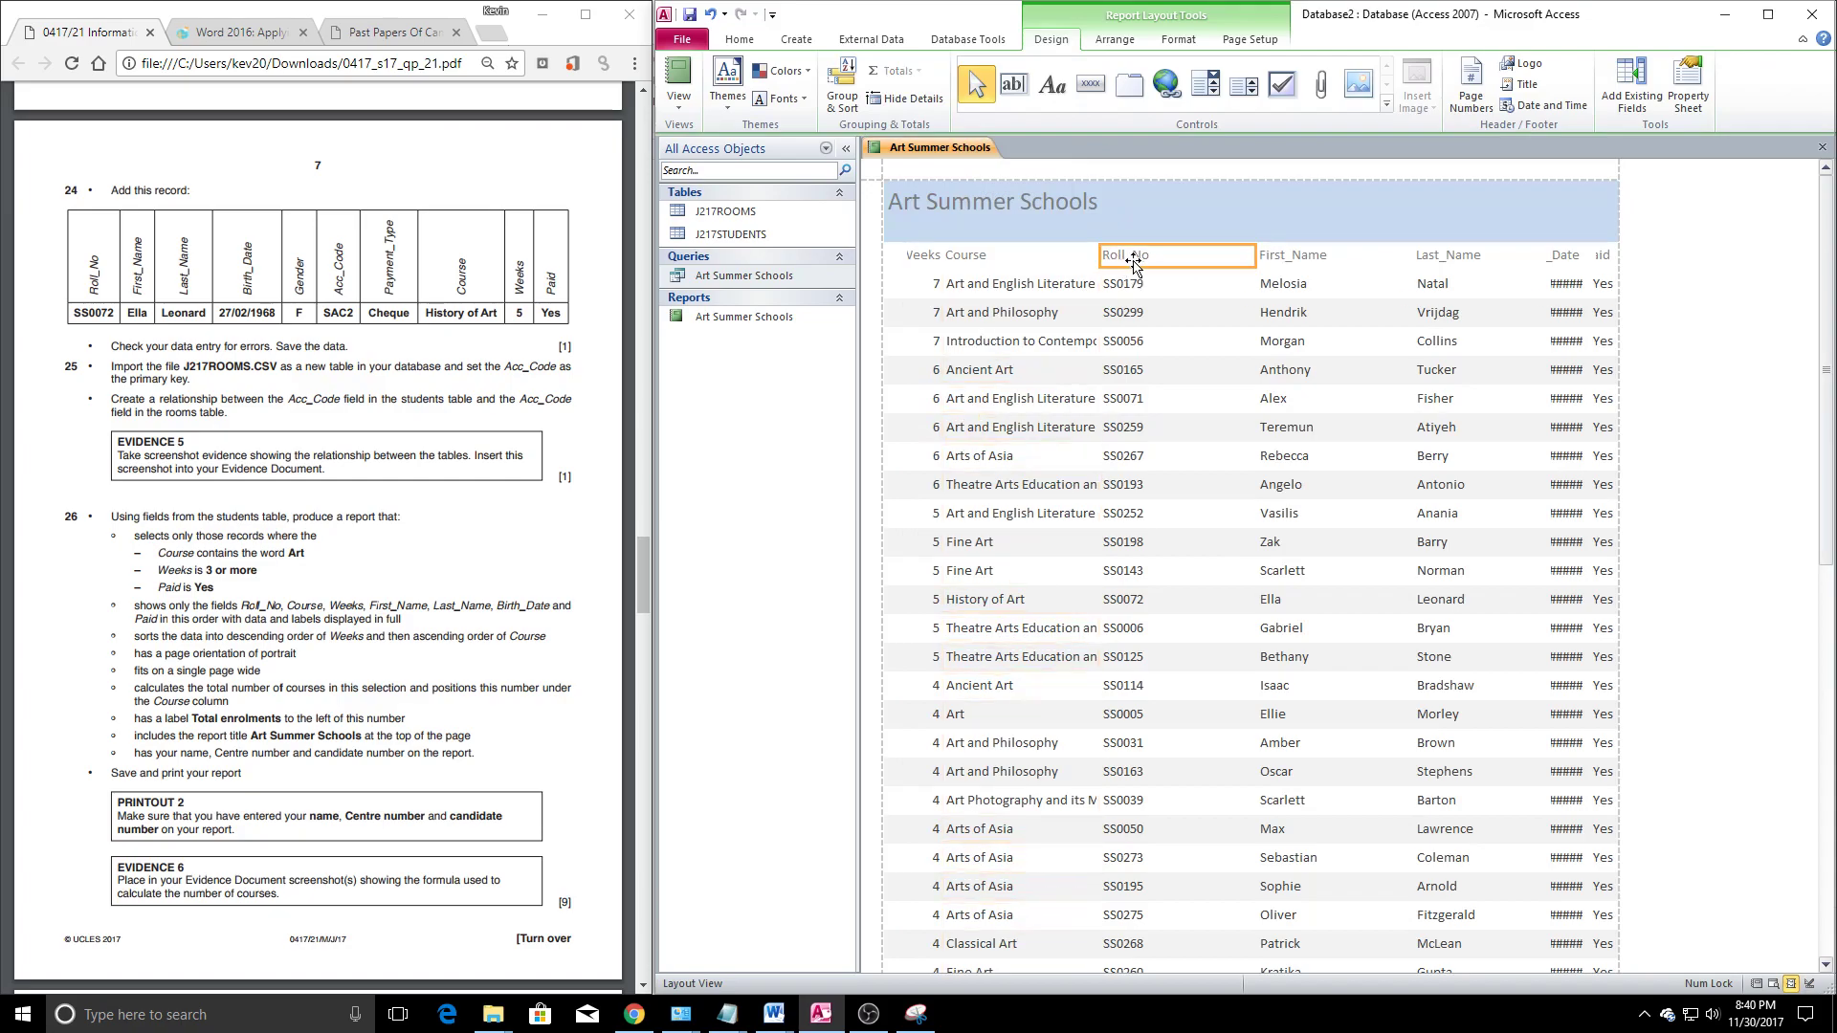
left_click(1253, 258)
left_click_drag(1252, 261, 1202, 256)
left_click(1152, 234)
left_click(1123, 268)
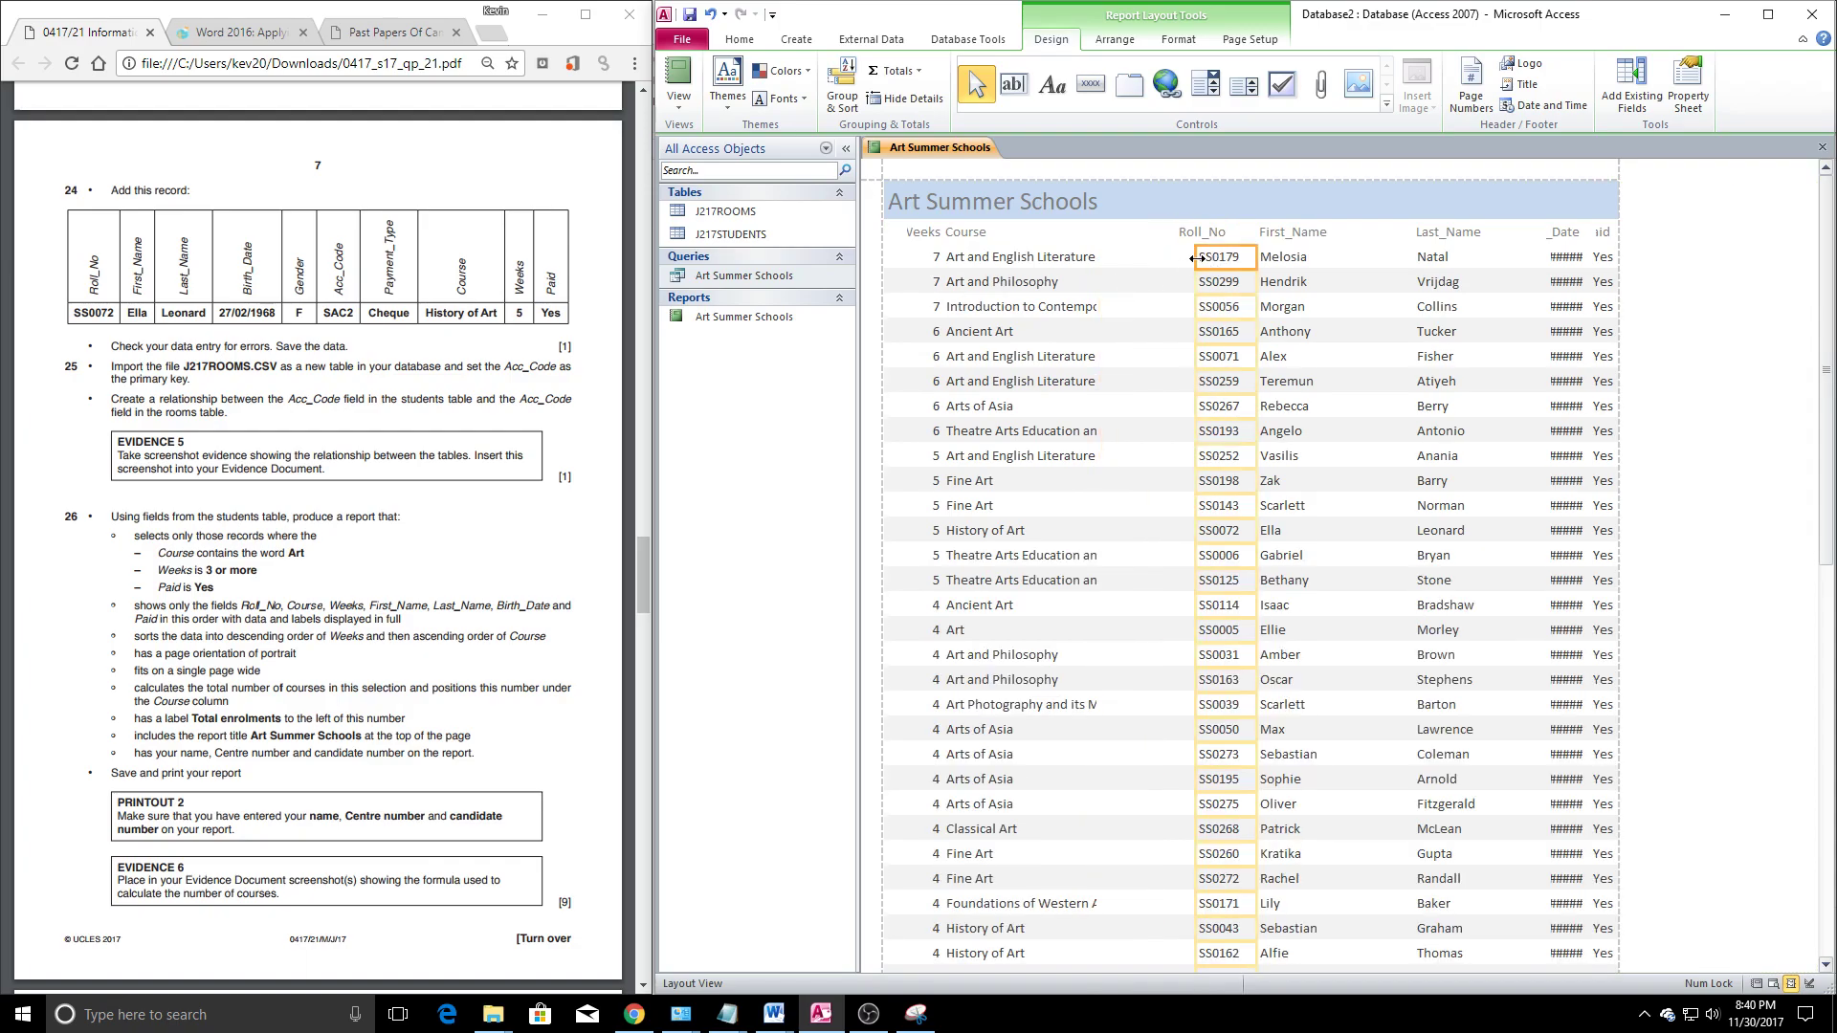
left_click(1062, 264)
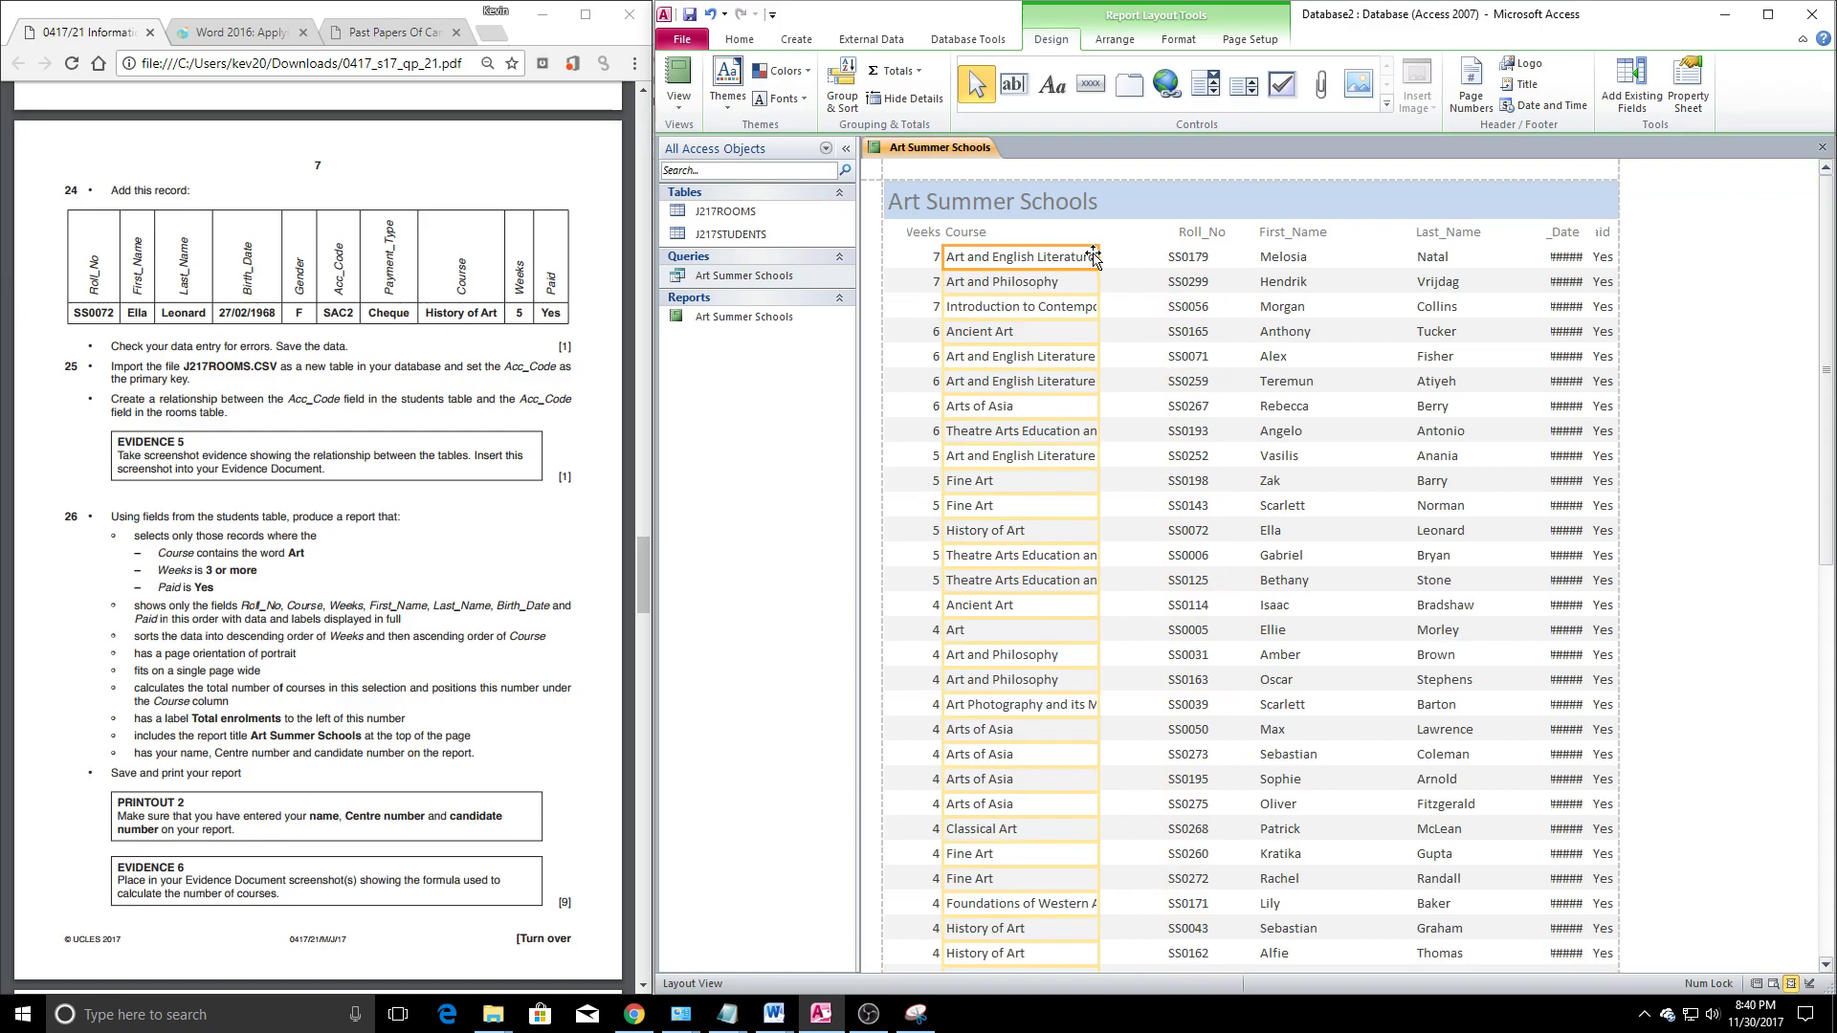
left_click_drag(1100, 259, 1158, 259)
Widen the Weeks heading and Course column leftward, and move Last_Name slightly right
left_click(921, 237)
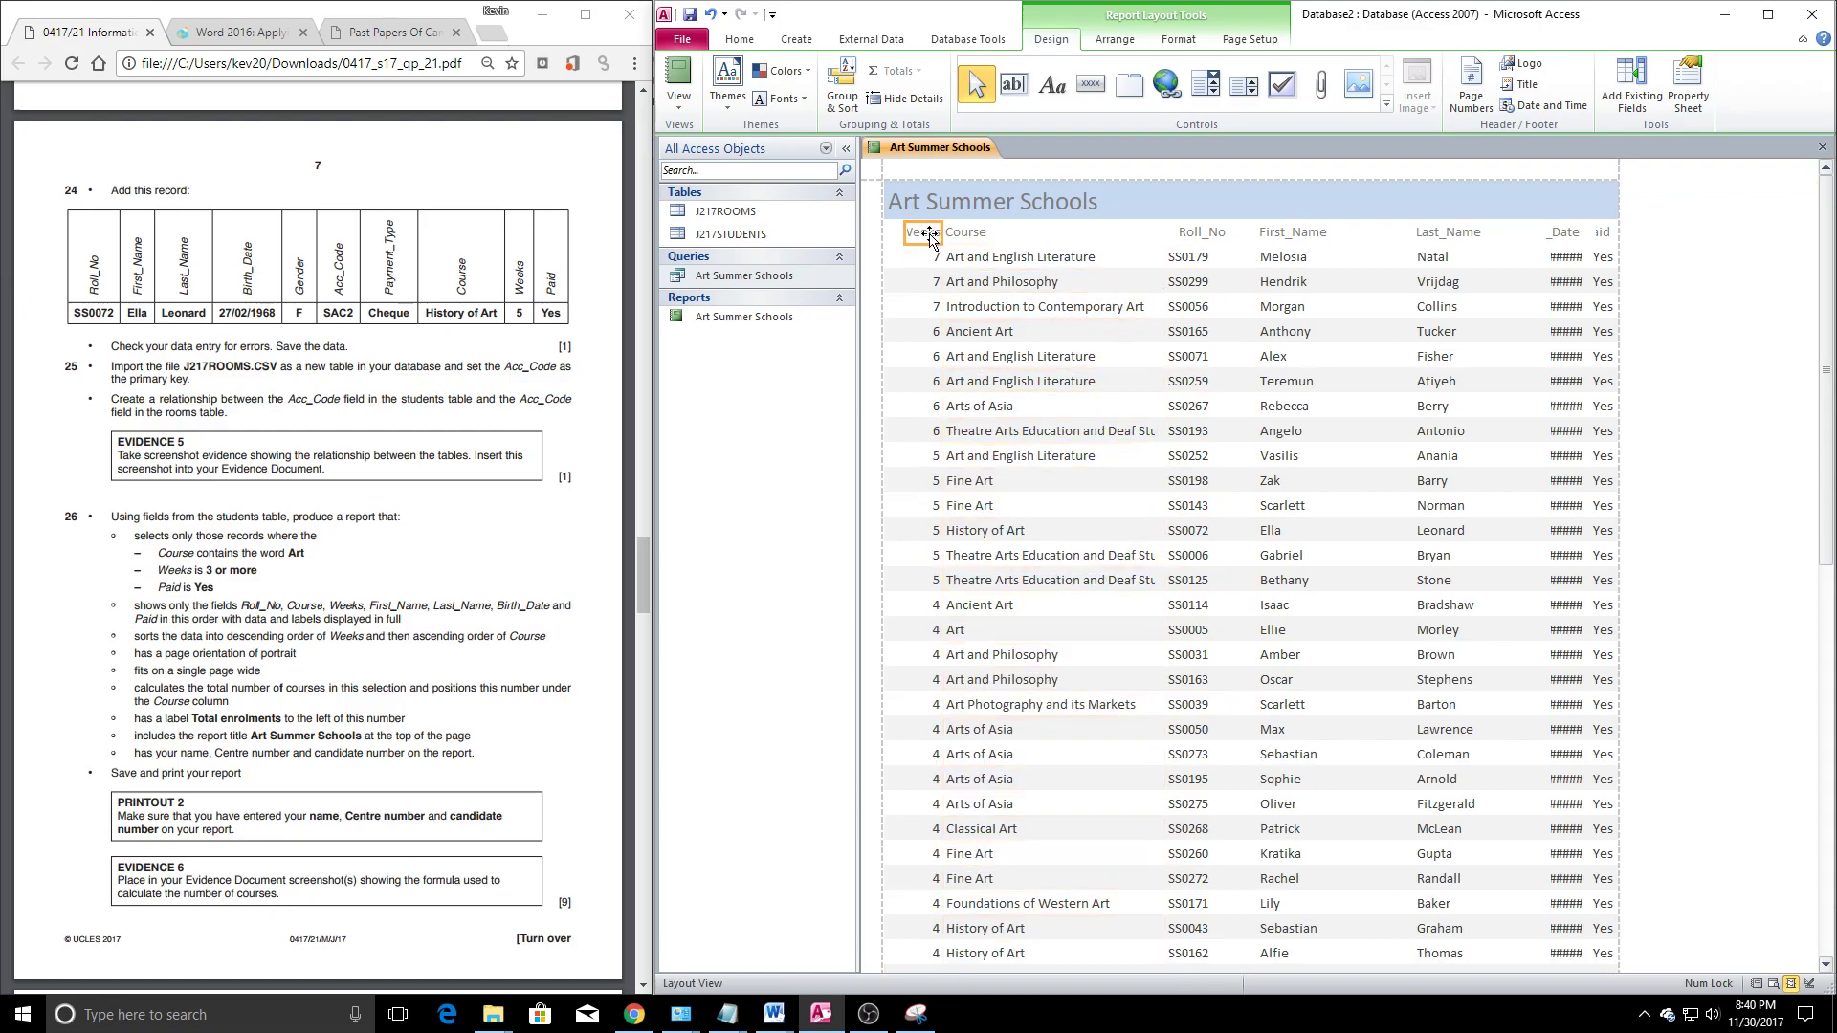
left_click_drag(905, 236, 892, 236)
left_click(940, 257)
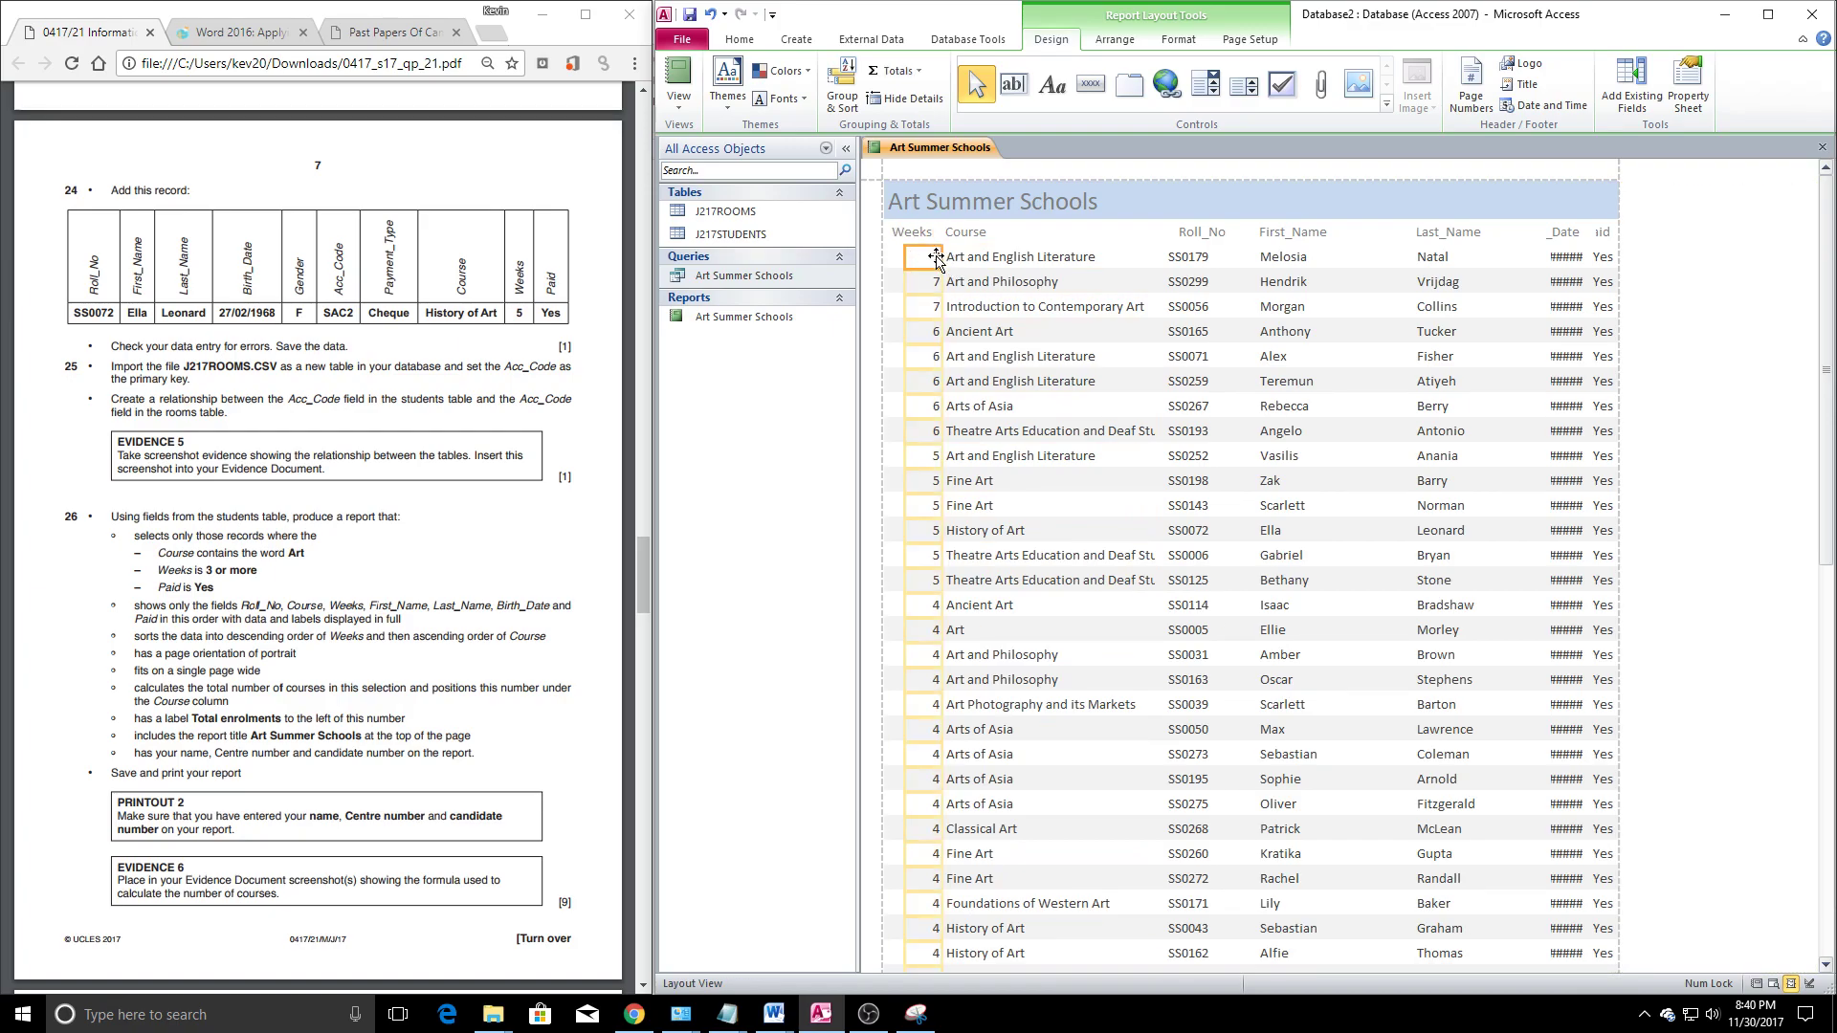
left_click(995, 259)
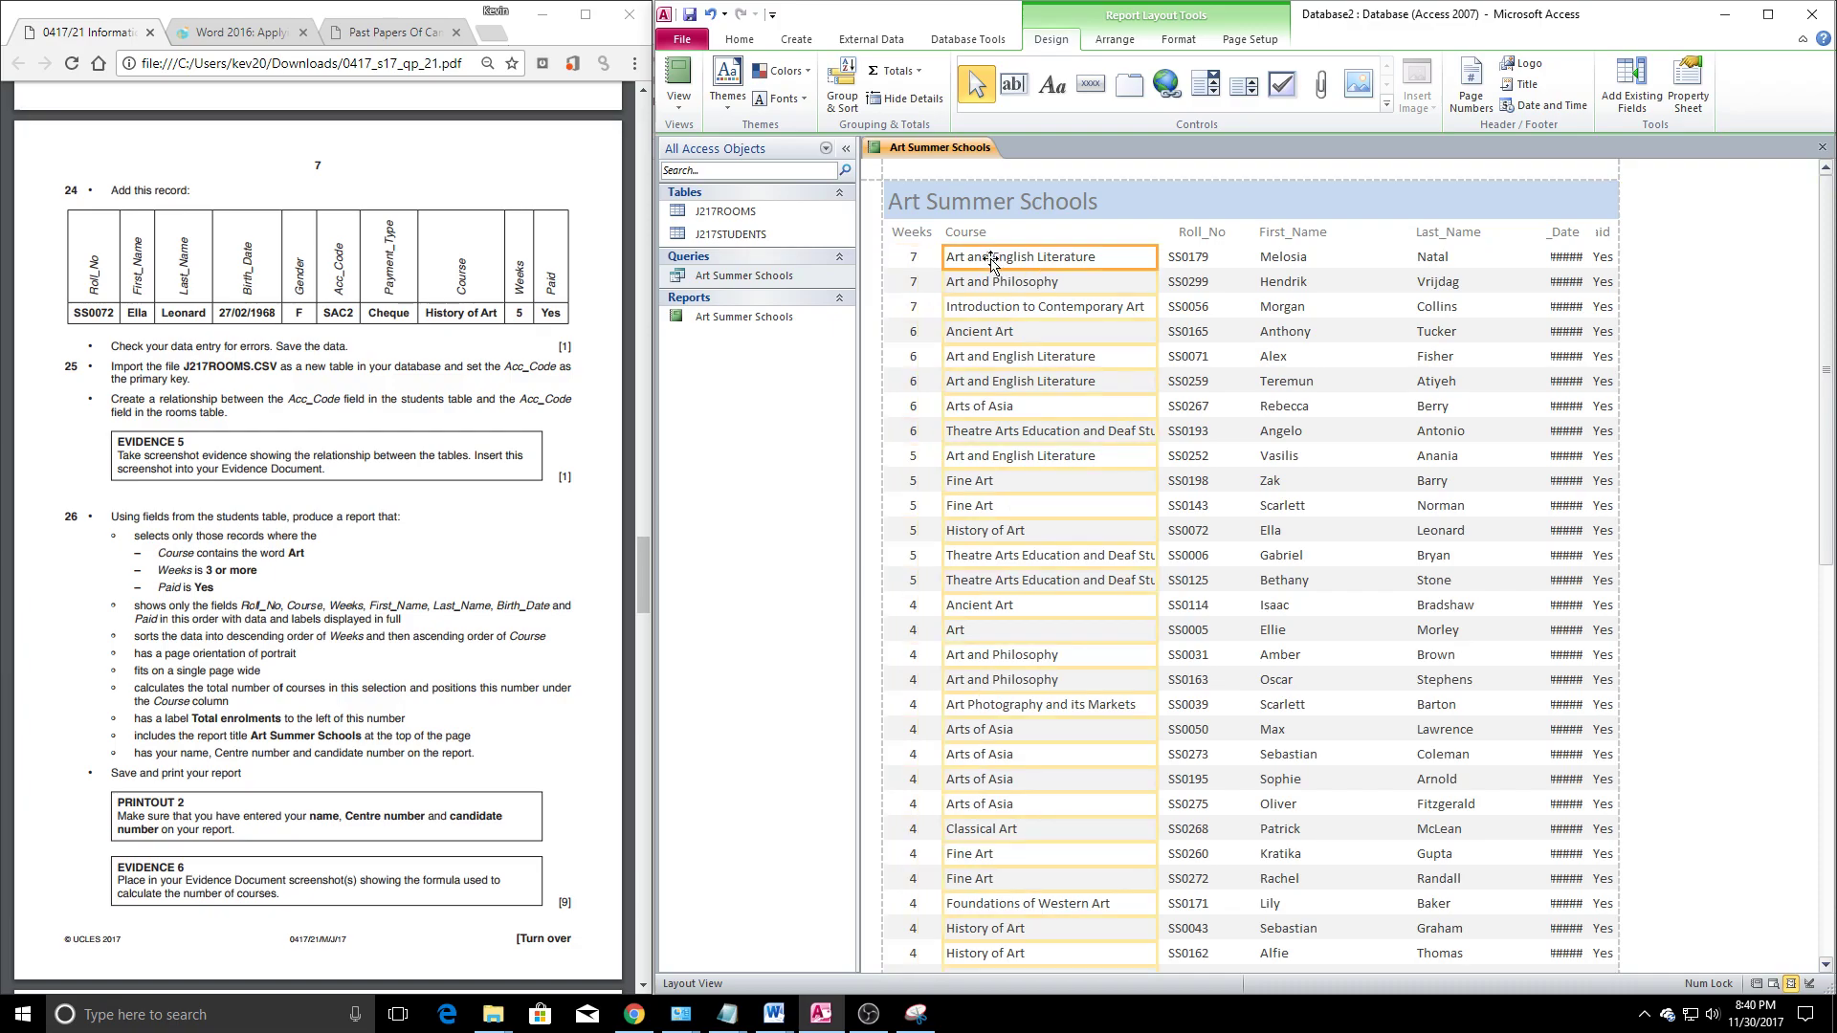
left_click_drag(950, 271, 944, 271)
left_click(1280, 234)
left_click(1475, 233)
left_click_drag(1475, 233, 1516, 230)
left_click(1563, 235)
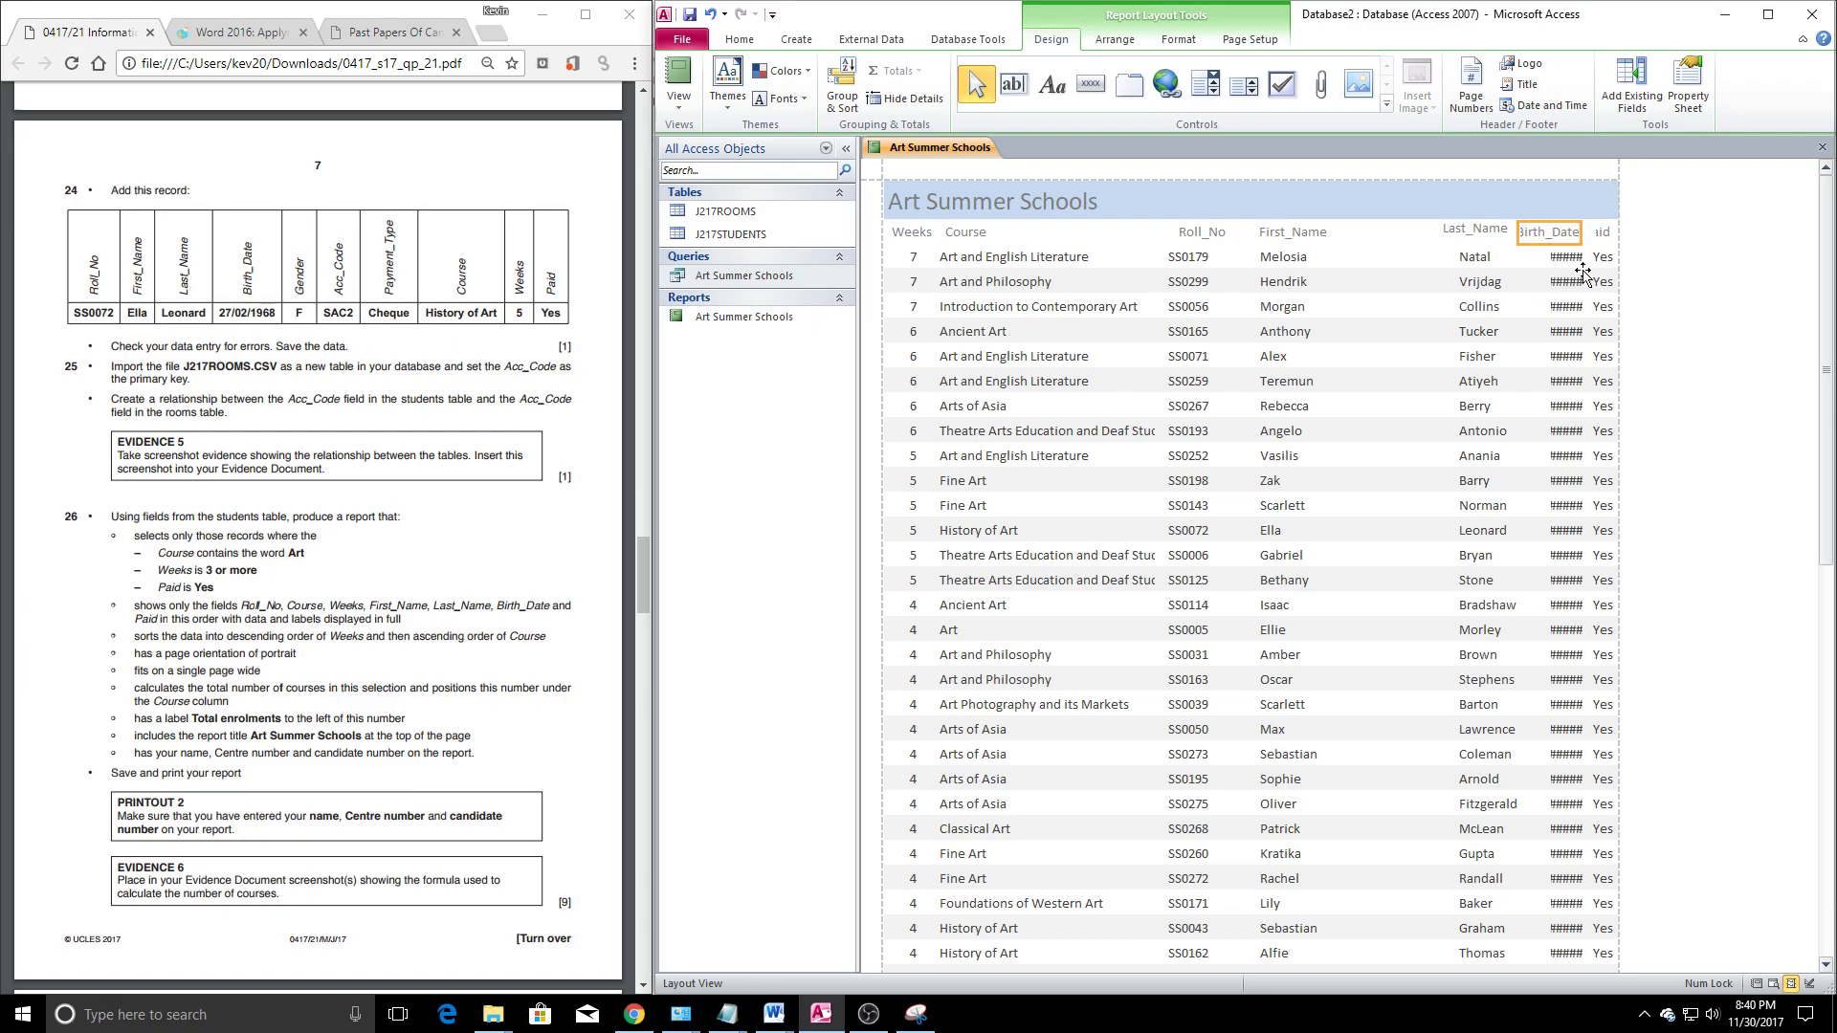
Reposition and resize the Last_Name and Birth_Date headings and data so birth dates display in full
left_click(1480, 230)
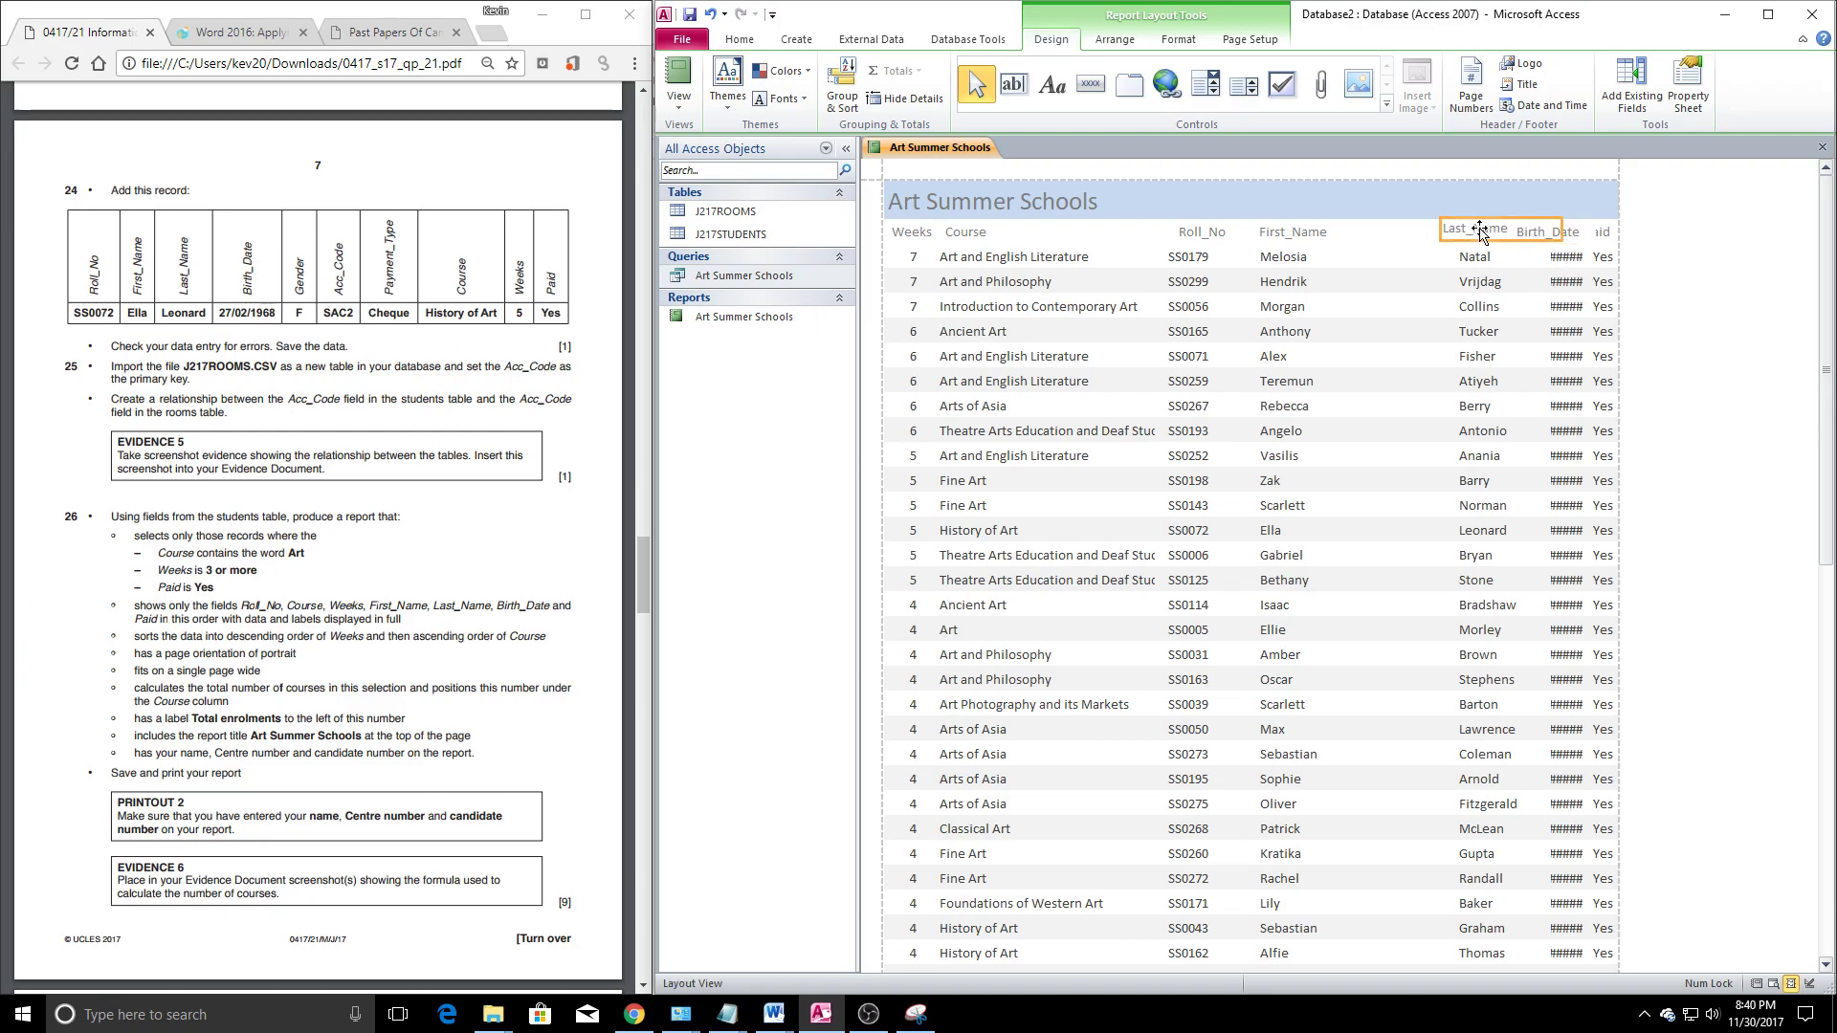
left_click_drag(1472, 230, 1433, 261)
left_click(1531, 257)
left_click(1563, 263)
left_click_drag(1546, 257, 1507, 256)
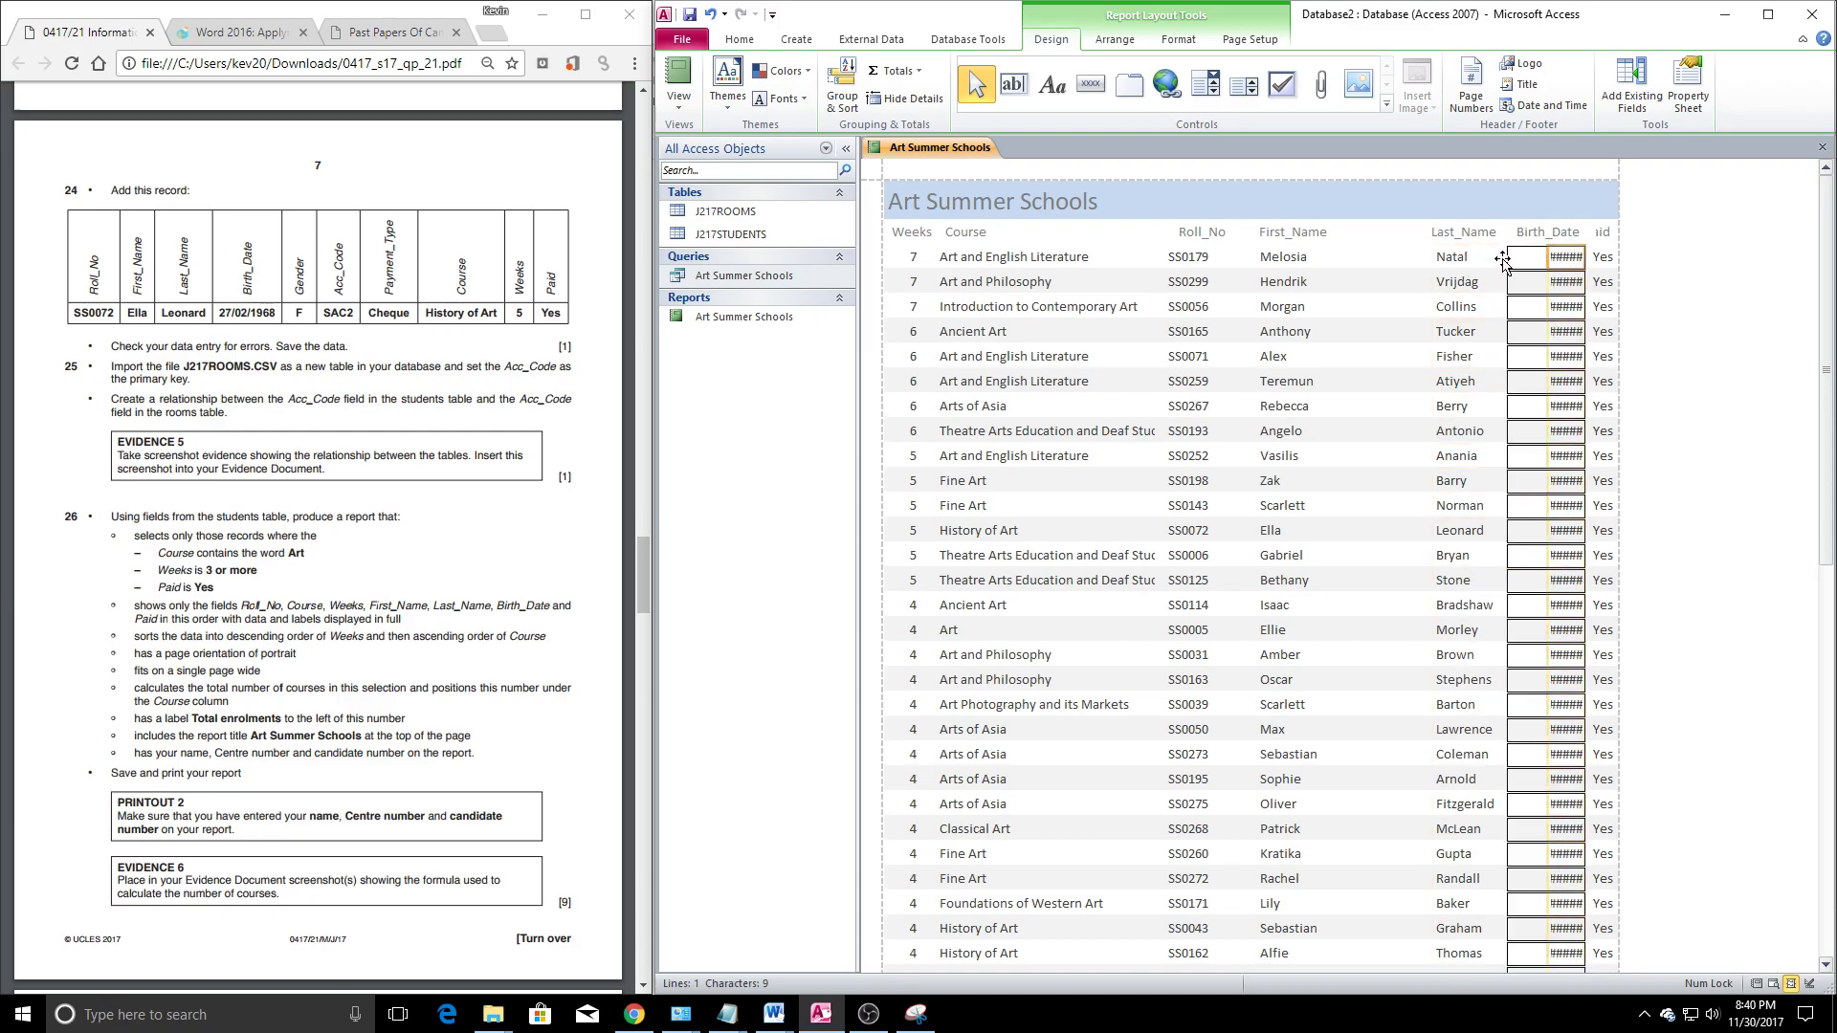
left_click(1600, 235)
left_click(1580, 237)
left_click(1475, 233)
left_click_drag(1426, 235, 1377, 234)
left_click(1542, 237)
left_click_drag(1518, 240, 1462, 248)
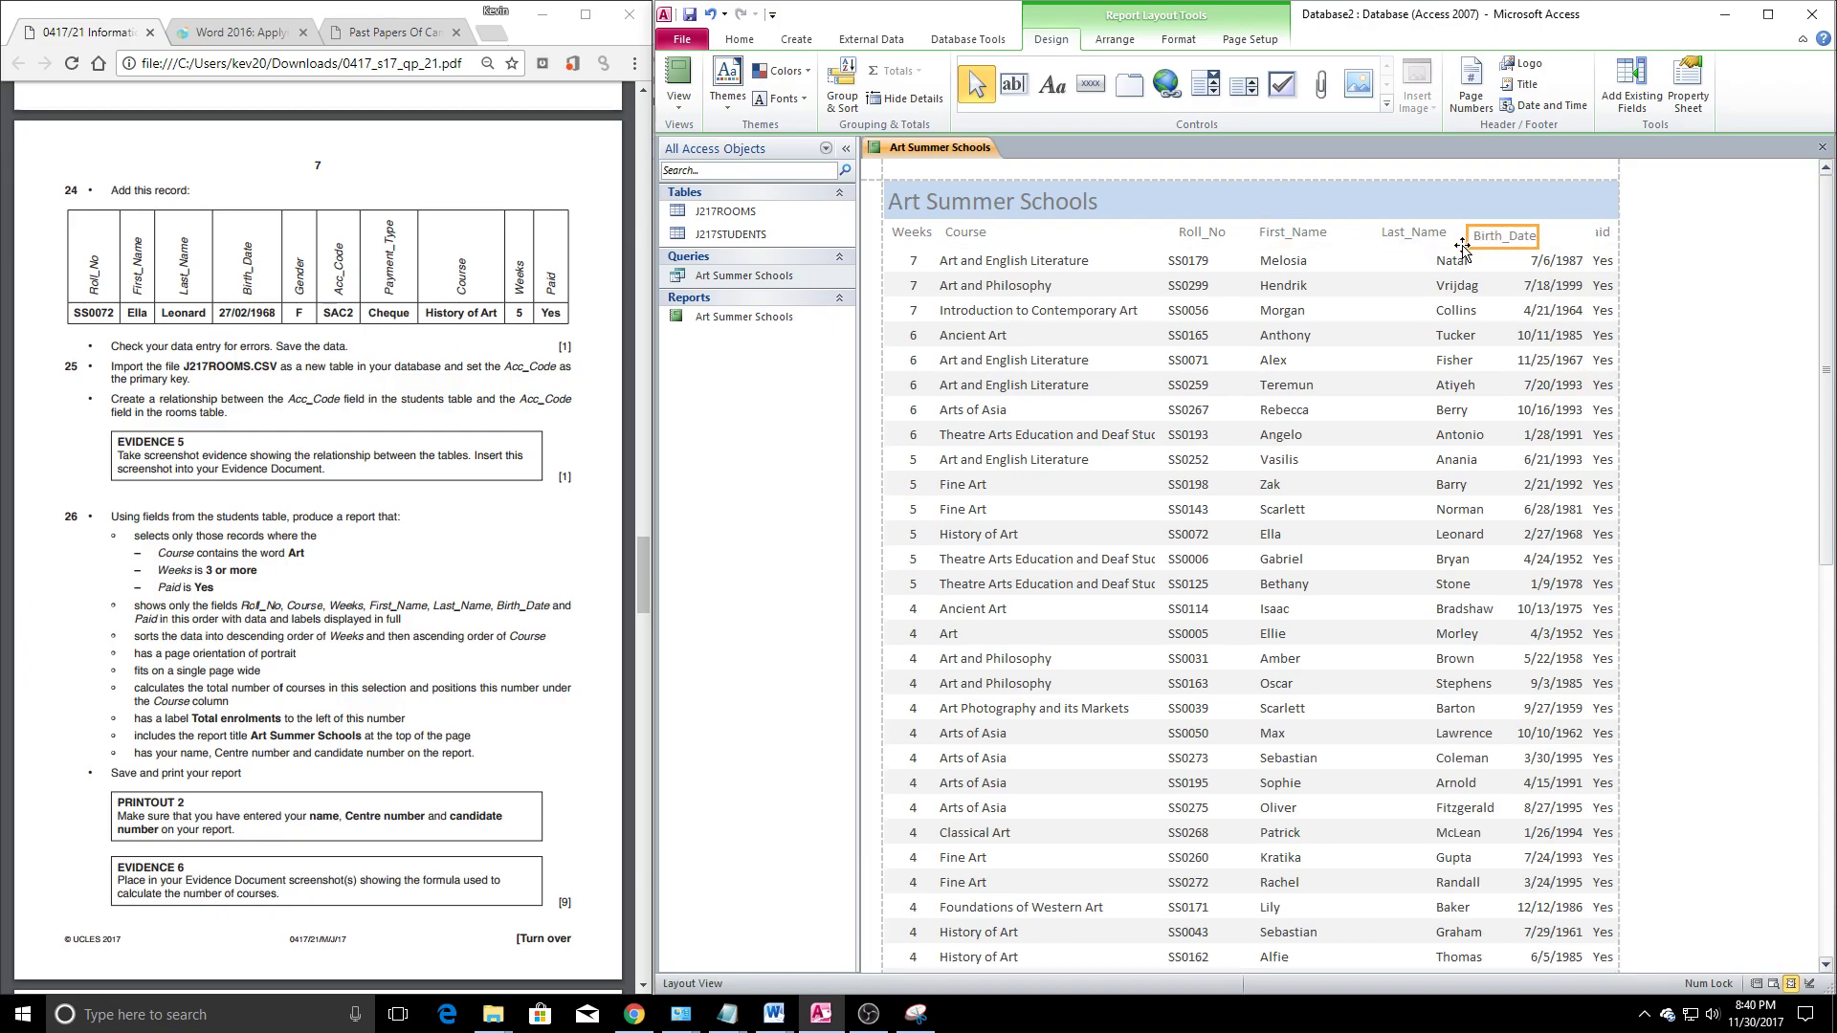
left_click(1469, 258)
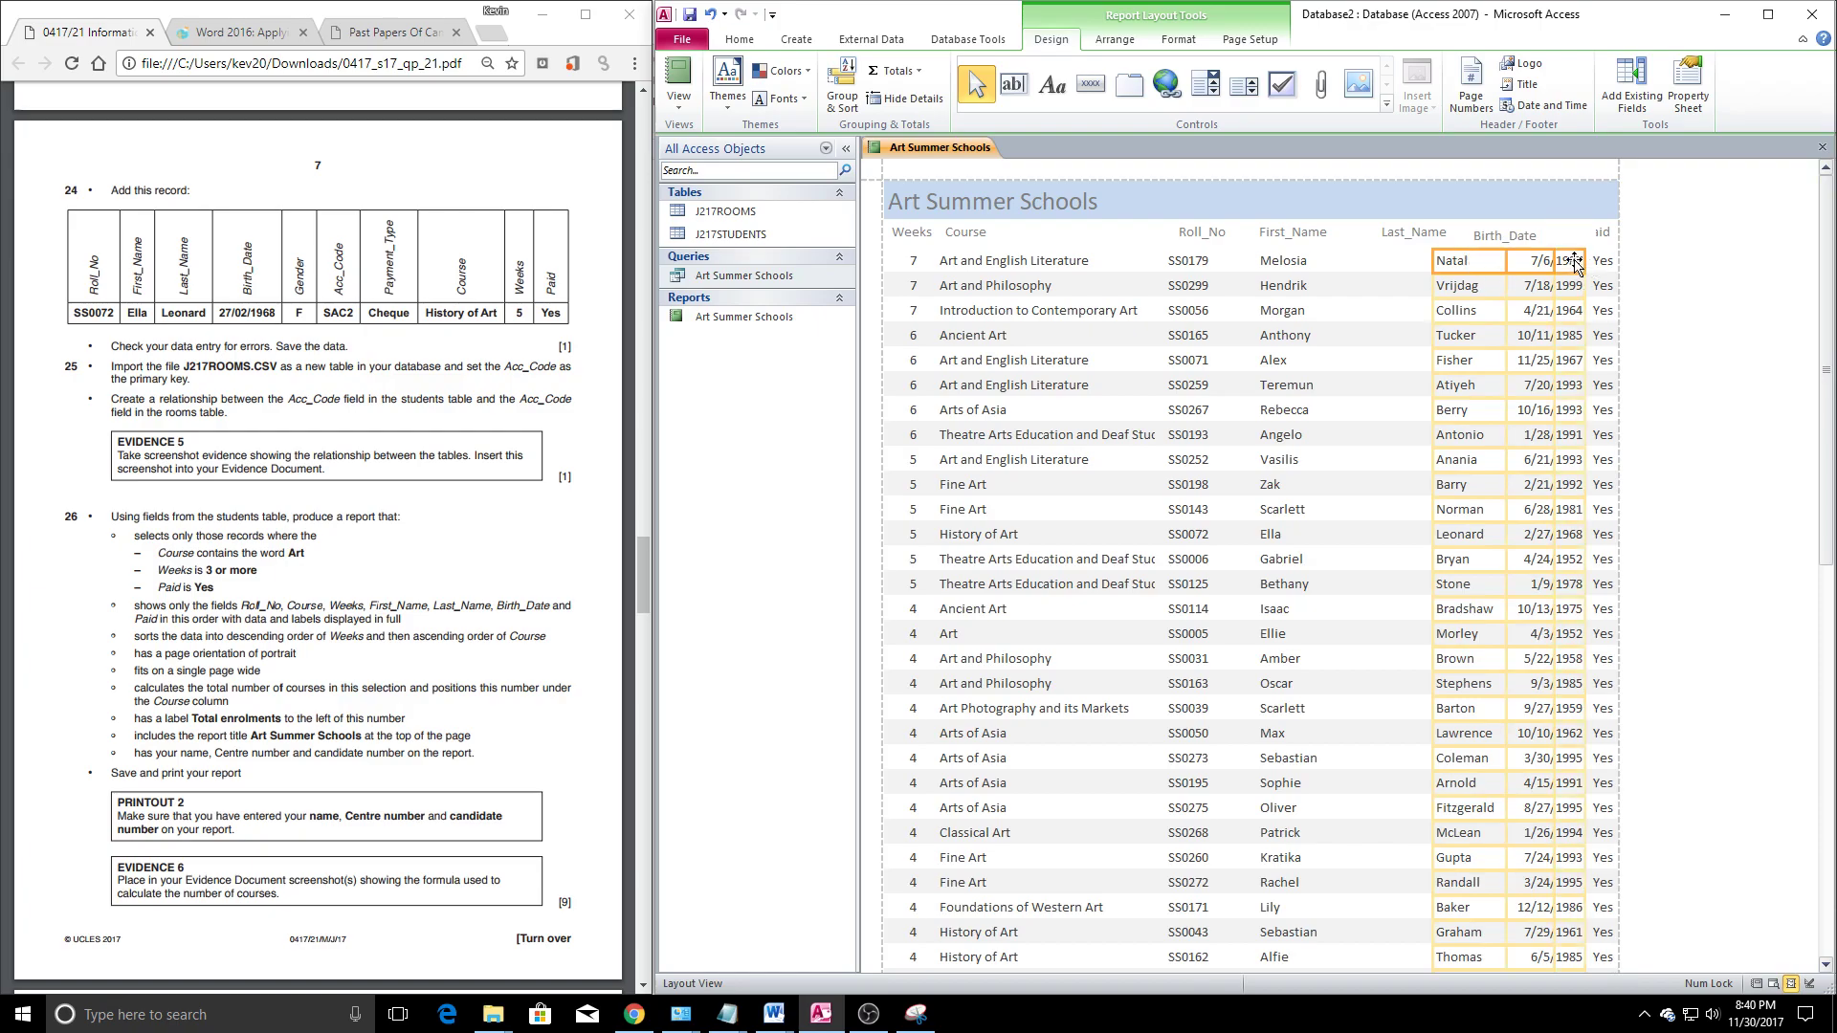
left_click_drag(1479, 263, 1430, 265)
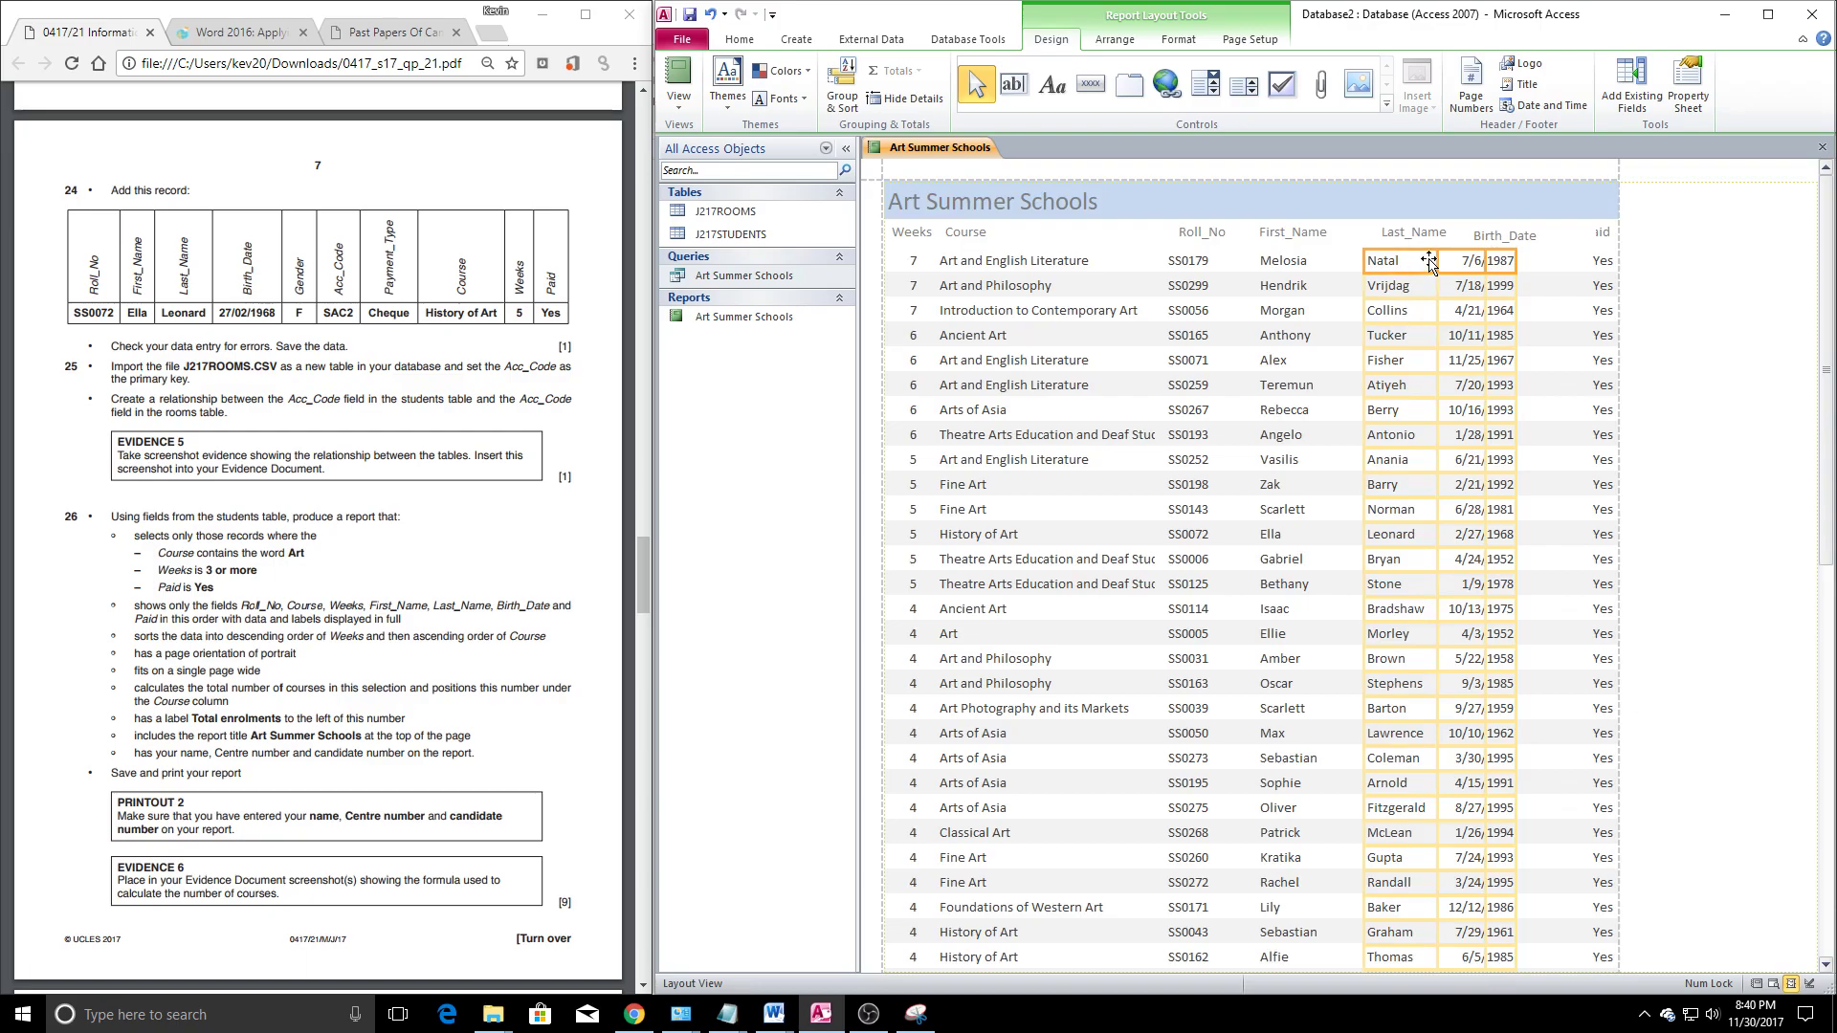
Widen the Paid heading so it shows fully and align its Yes values beneath it
left_click(1598, 234)
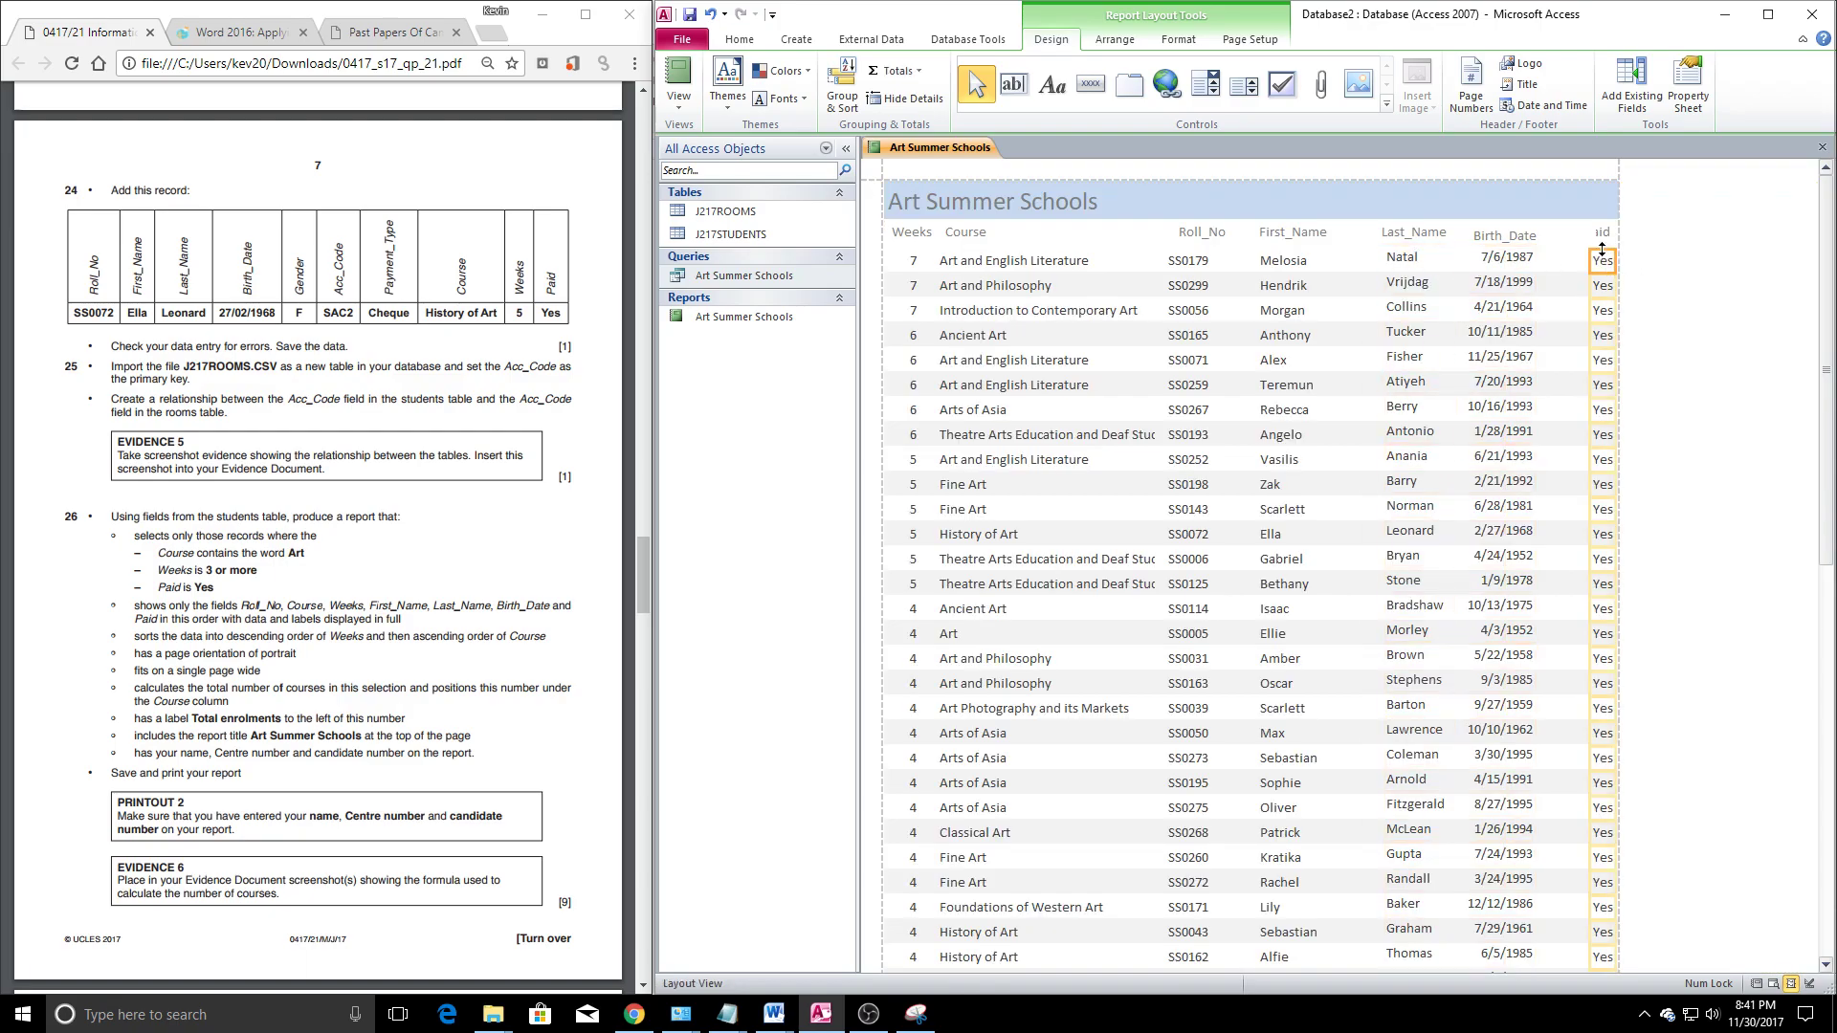
left_click_drag(1589, 232, 1564, 261)
left_click(1602, 260)
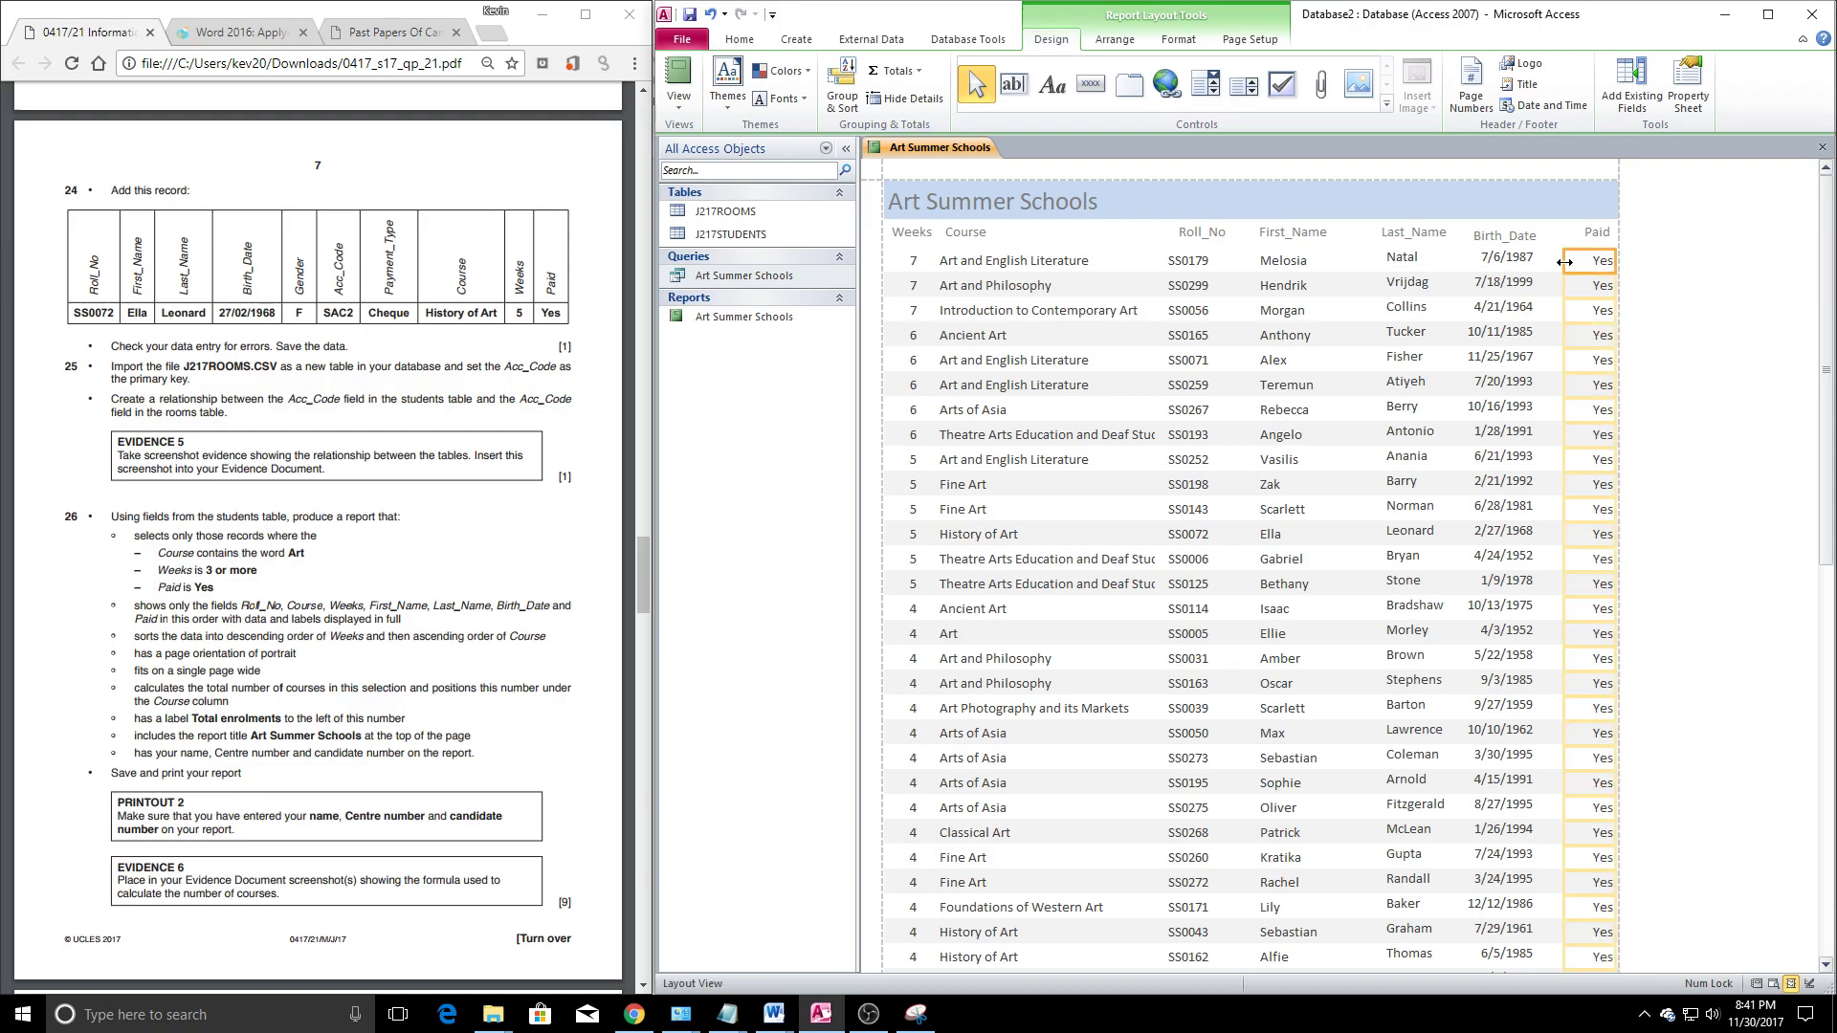
left_click(1597, 236)
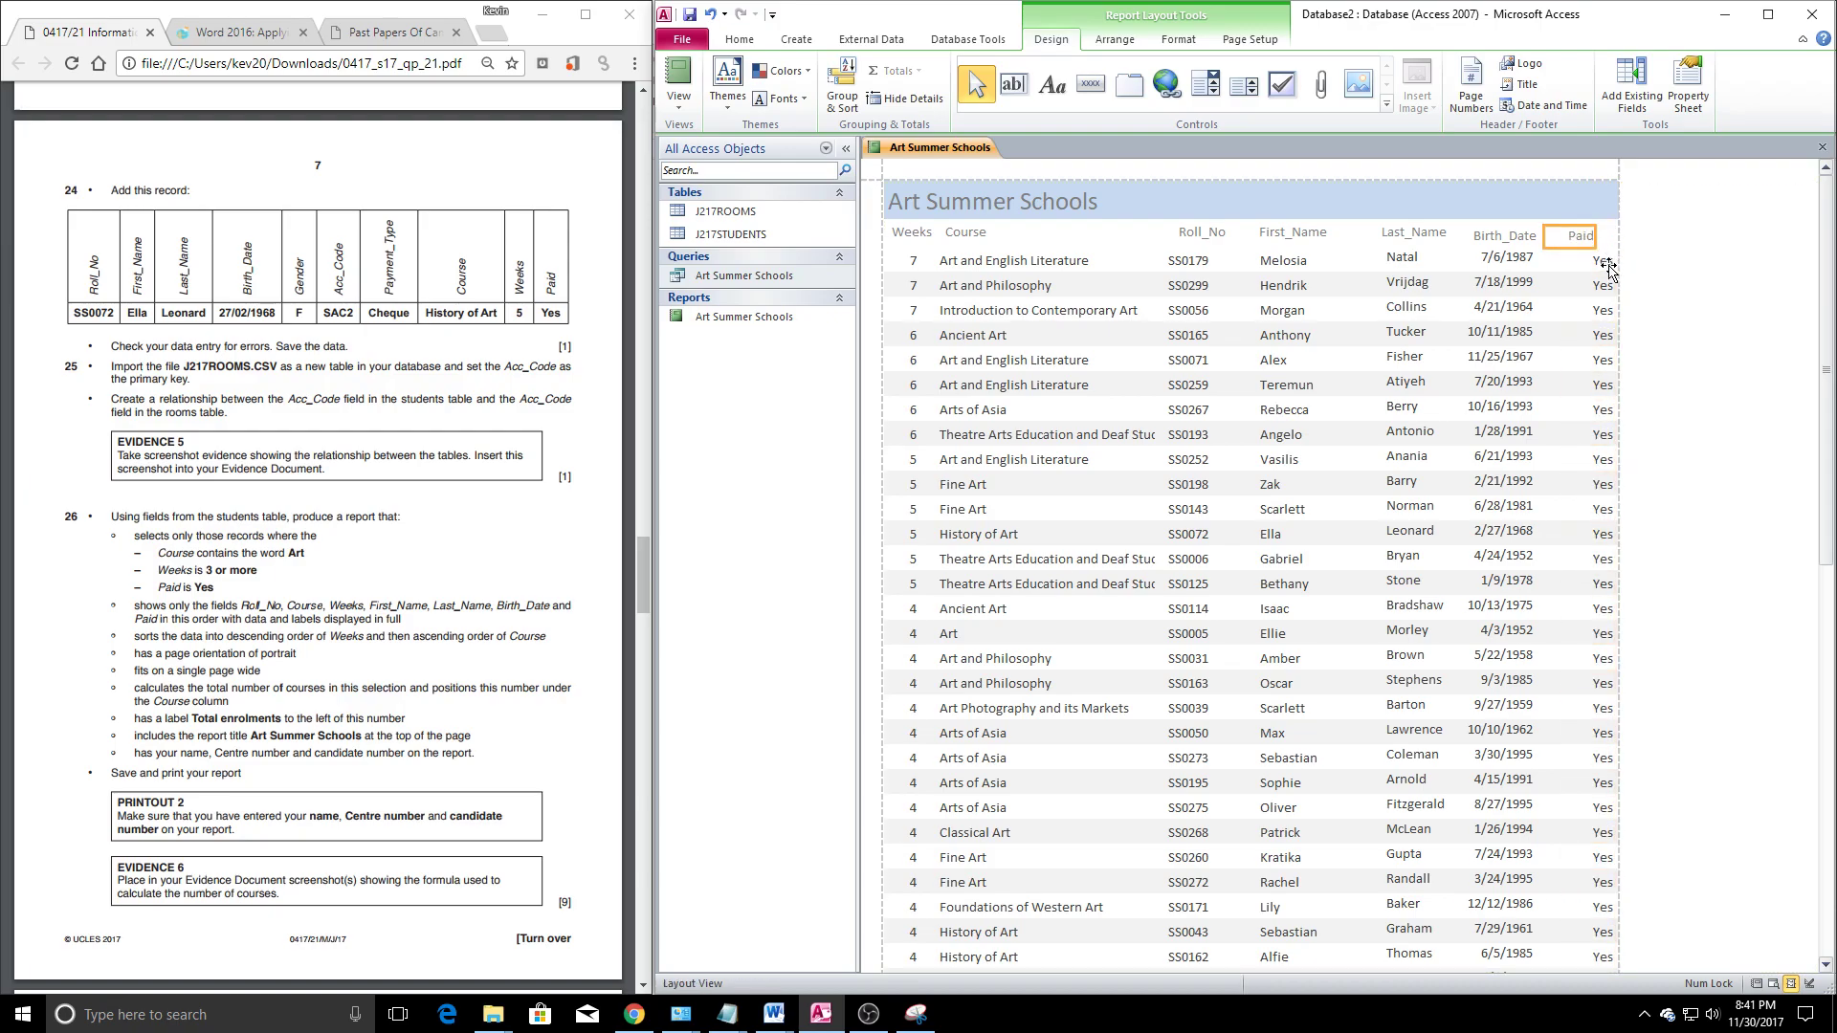
left_click_drag(1609, 270, 1520, 236)
left_click(1577, 259)
Shift the Roll_No column right and widen Course so full titles like Arts of Asia show
left_click(1183, 260)
left_click_drag(1206, 270, 1233, 271)
left_click(1038, 311)
left_click_drag(1164, 442, 1188, 437)
left_click(1103, 730)
Scroll through the report to check it fits one page with Total Enrolments of 49
scroll(1107, 565, "down", 1)
left_click(1702, 571)
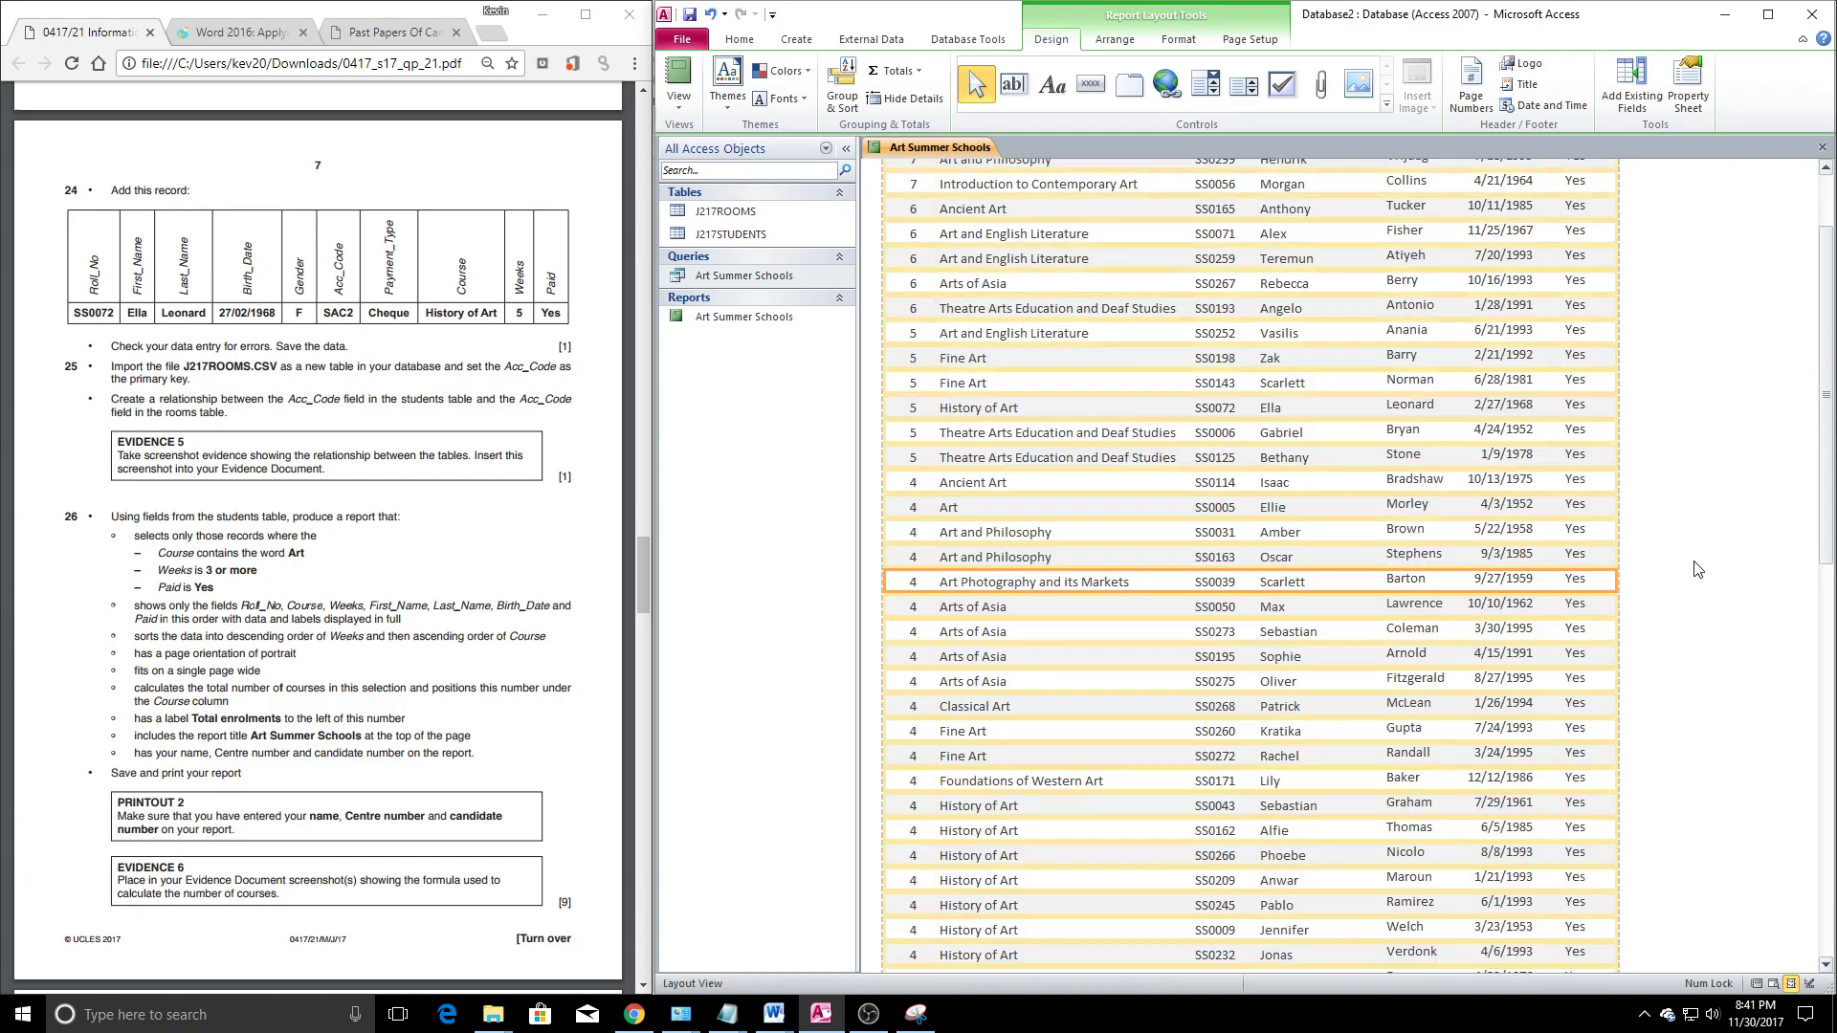
scroll(1208, 546, "up", 1)
left_click(959, 206)
scroll(1011, 495, "down", 2)
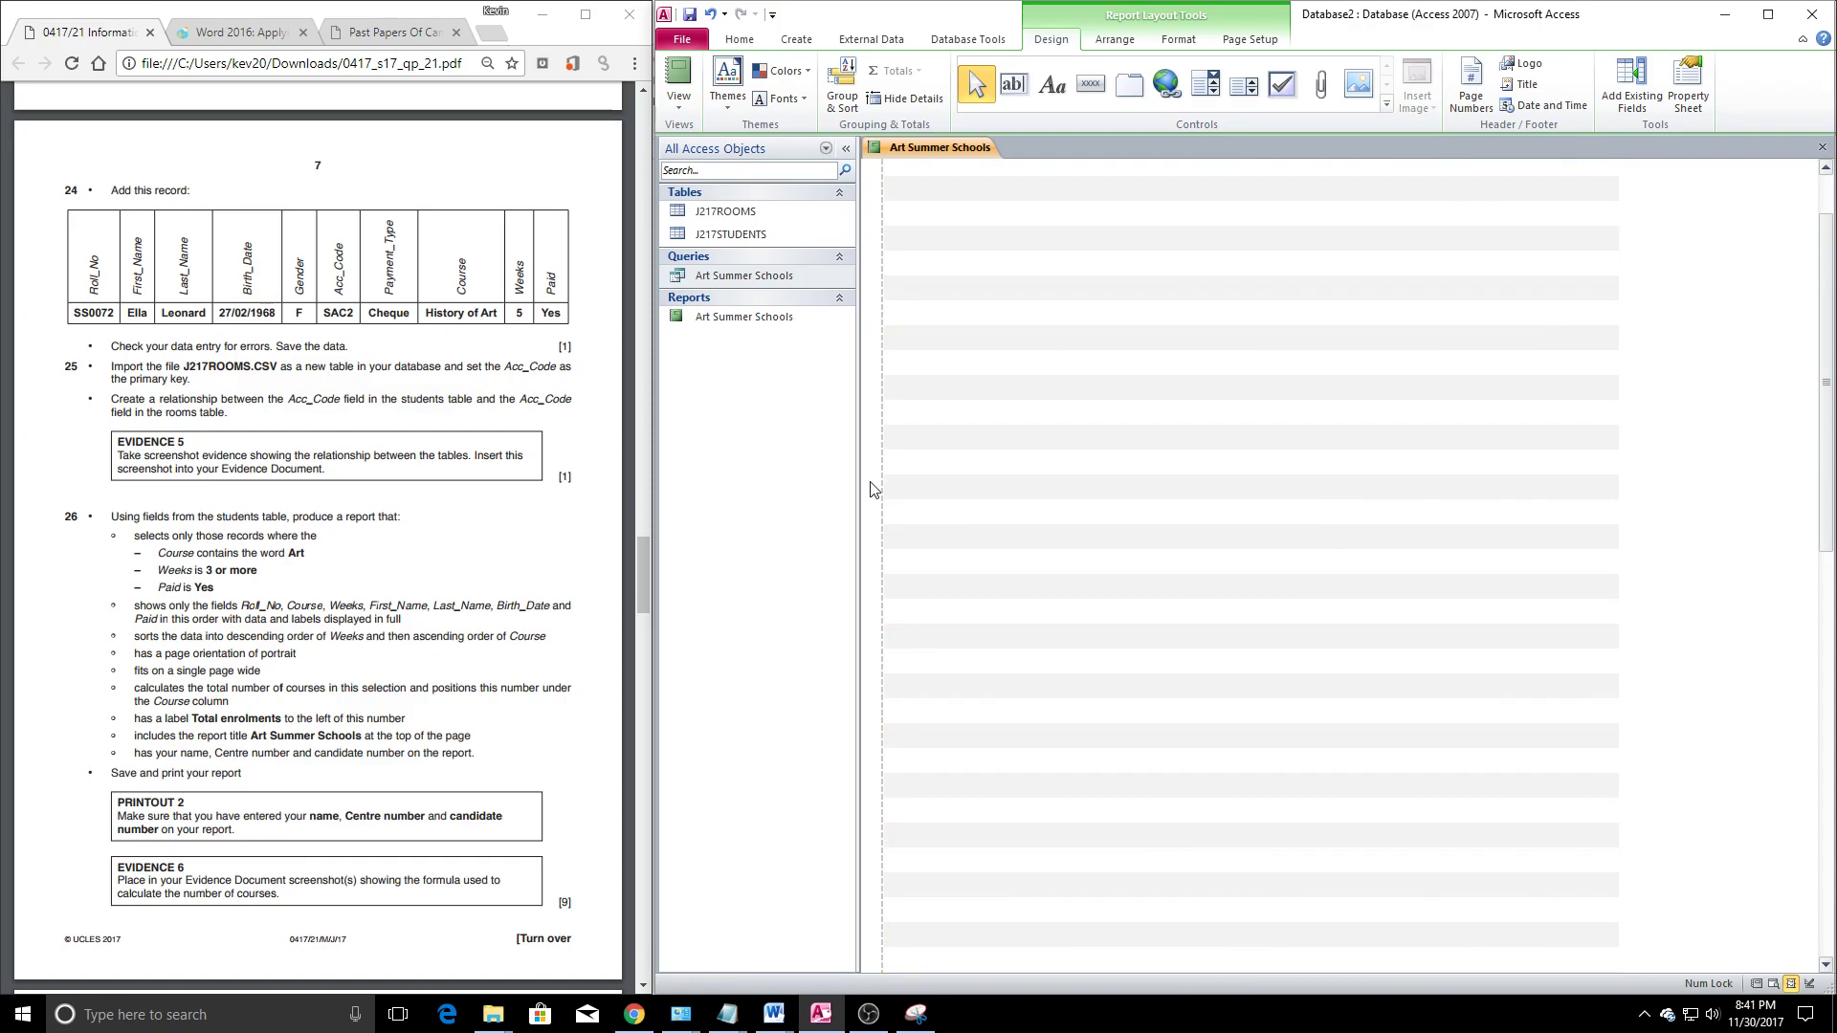
scroll(343, 637, "down", 1)
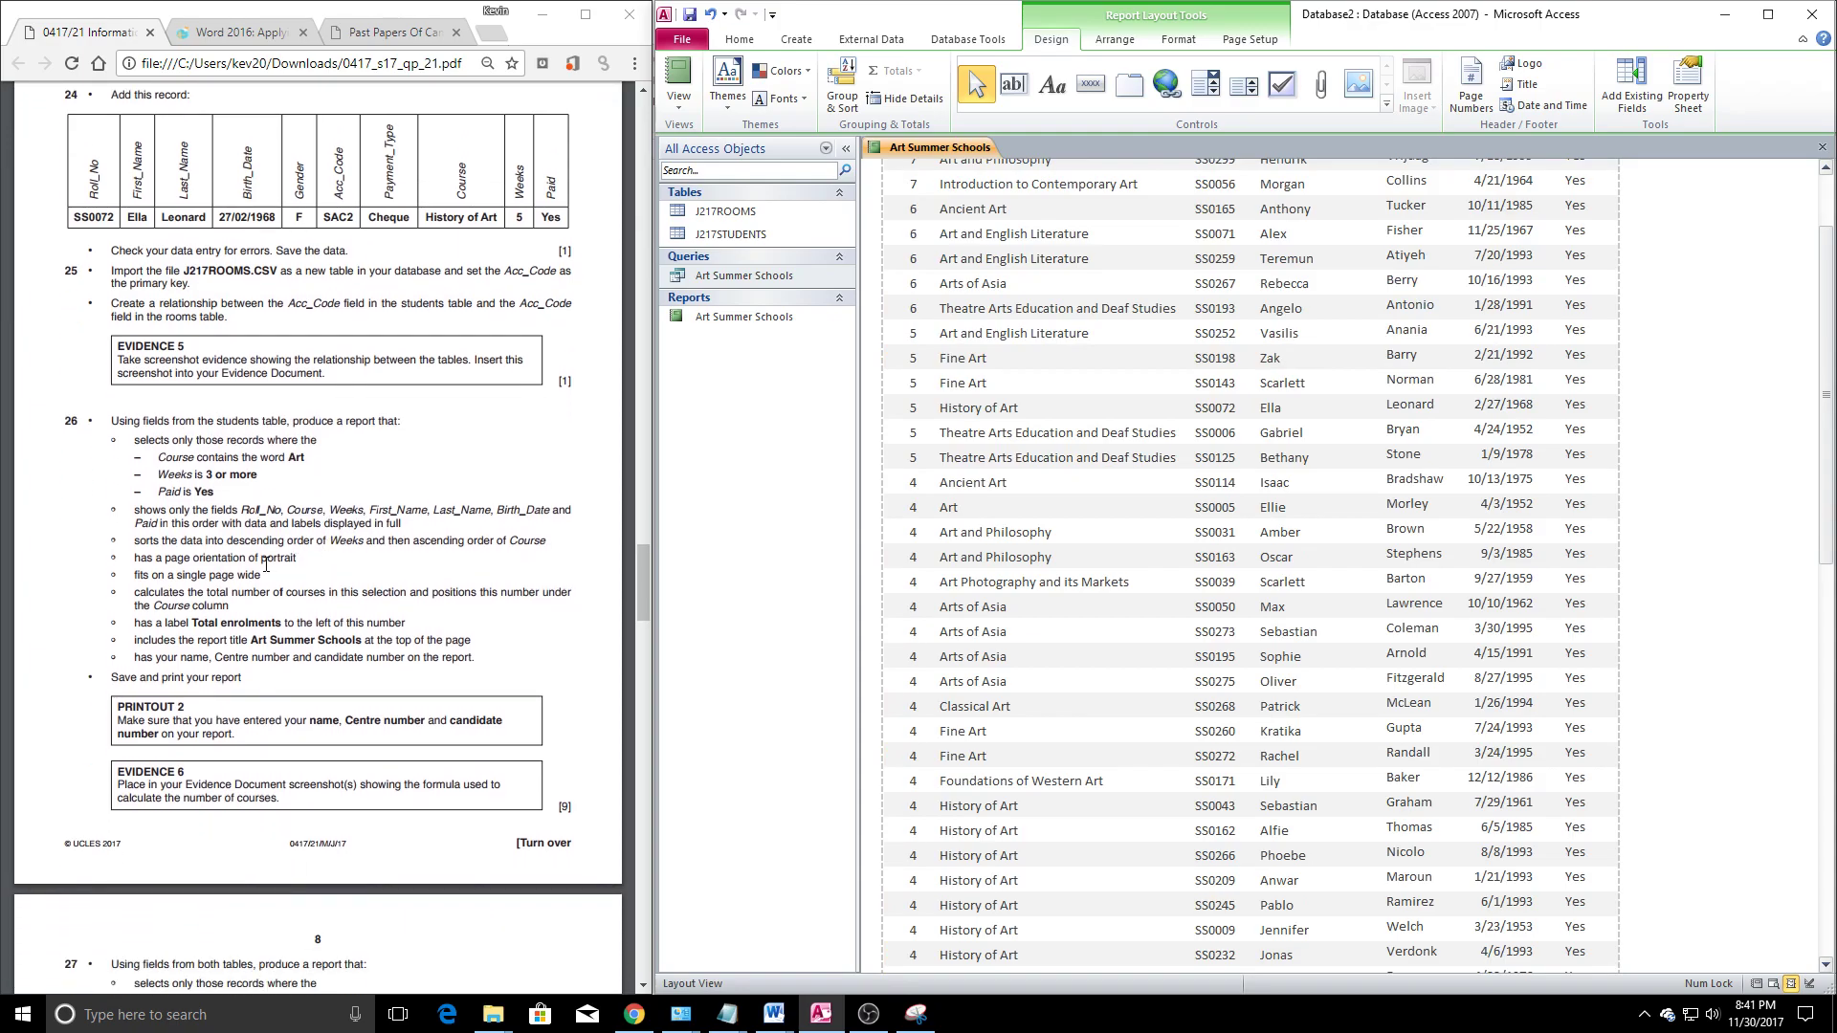
left_click(199, 612)
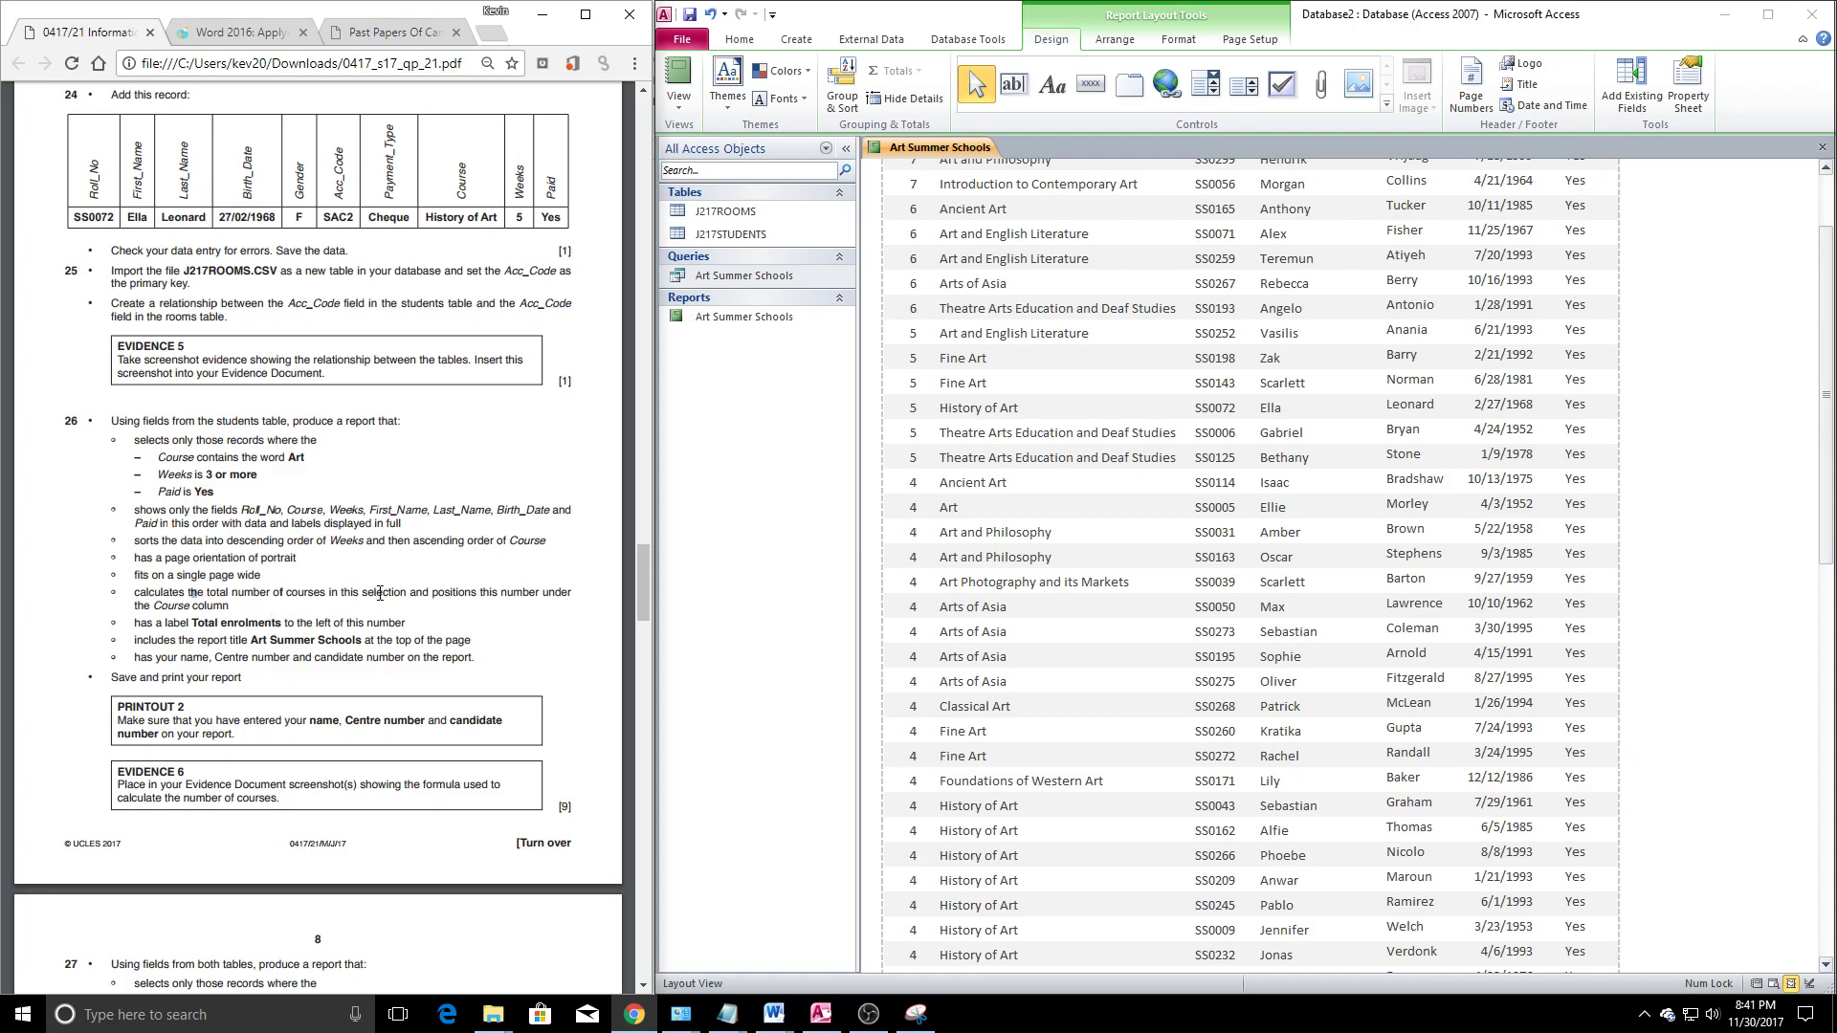
scroll(1070, 593, "down", 8)
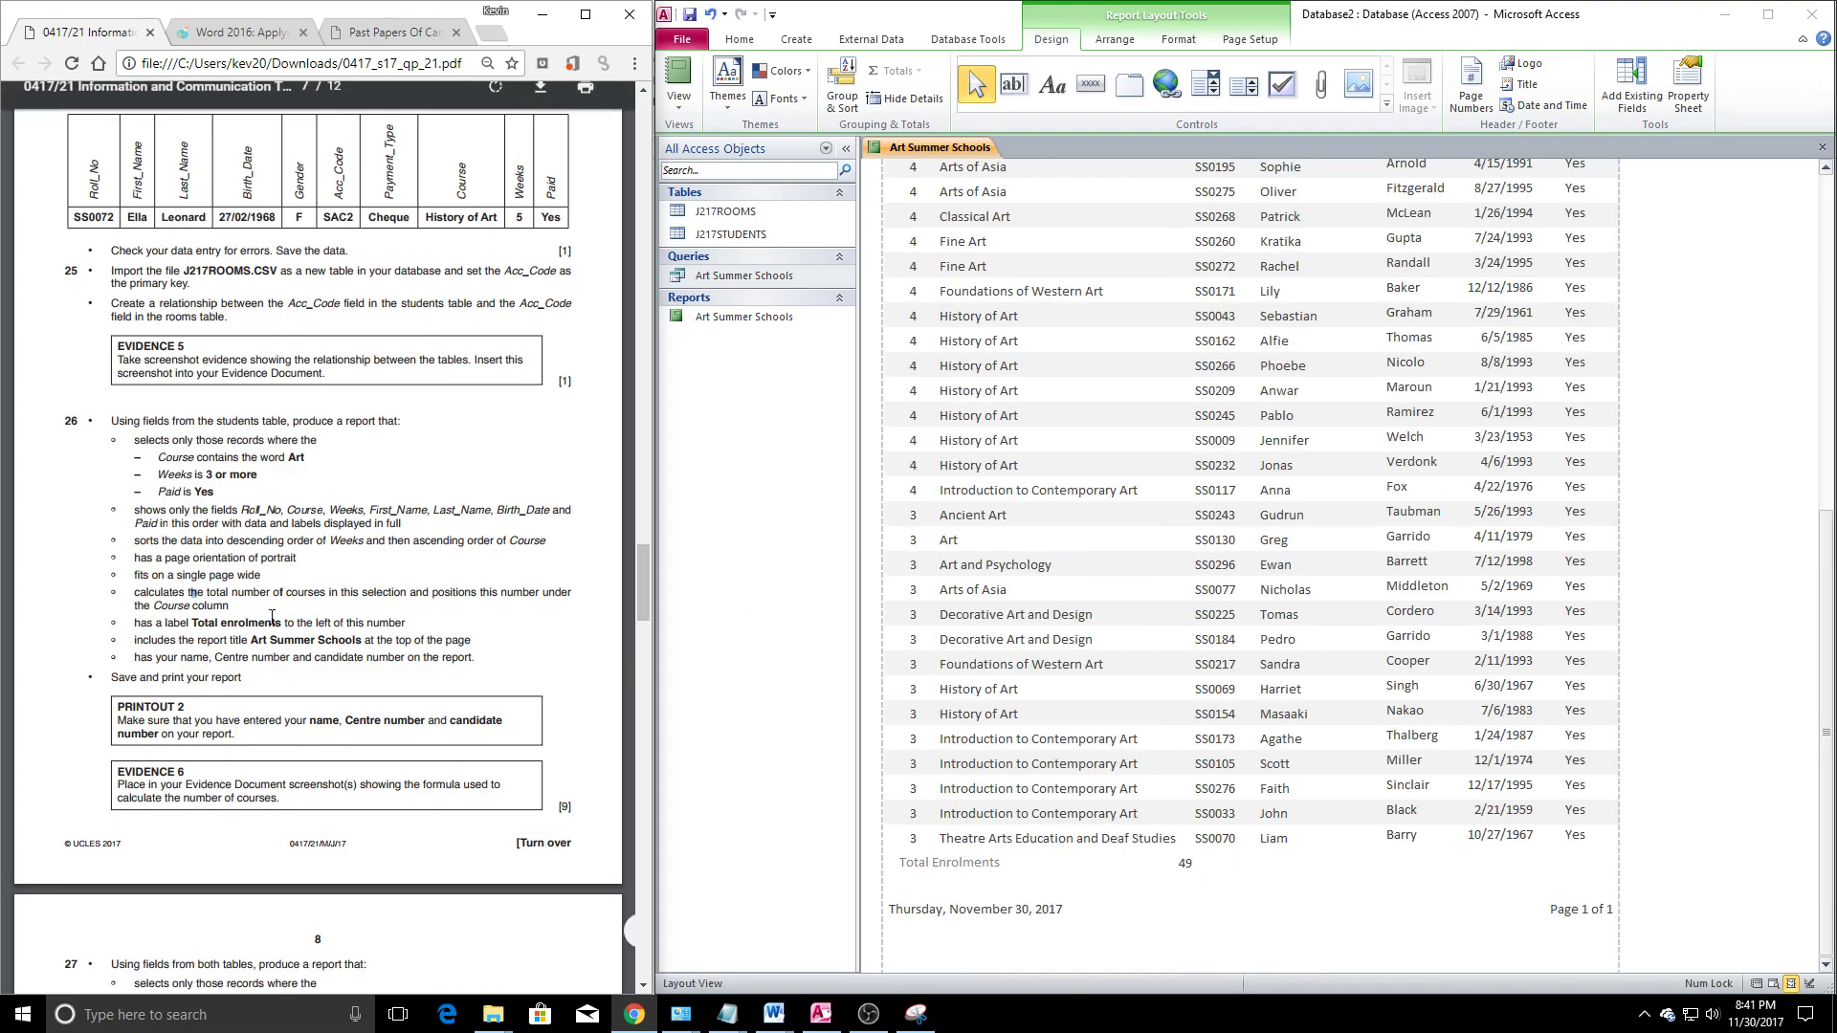
scroll(1244, 574, "up", 8)
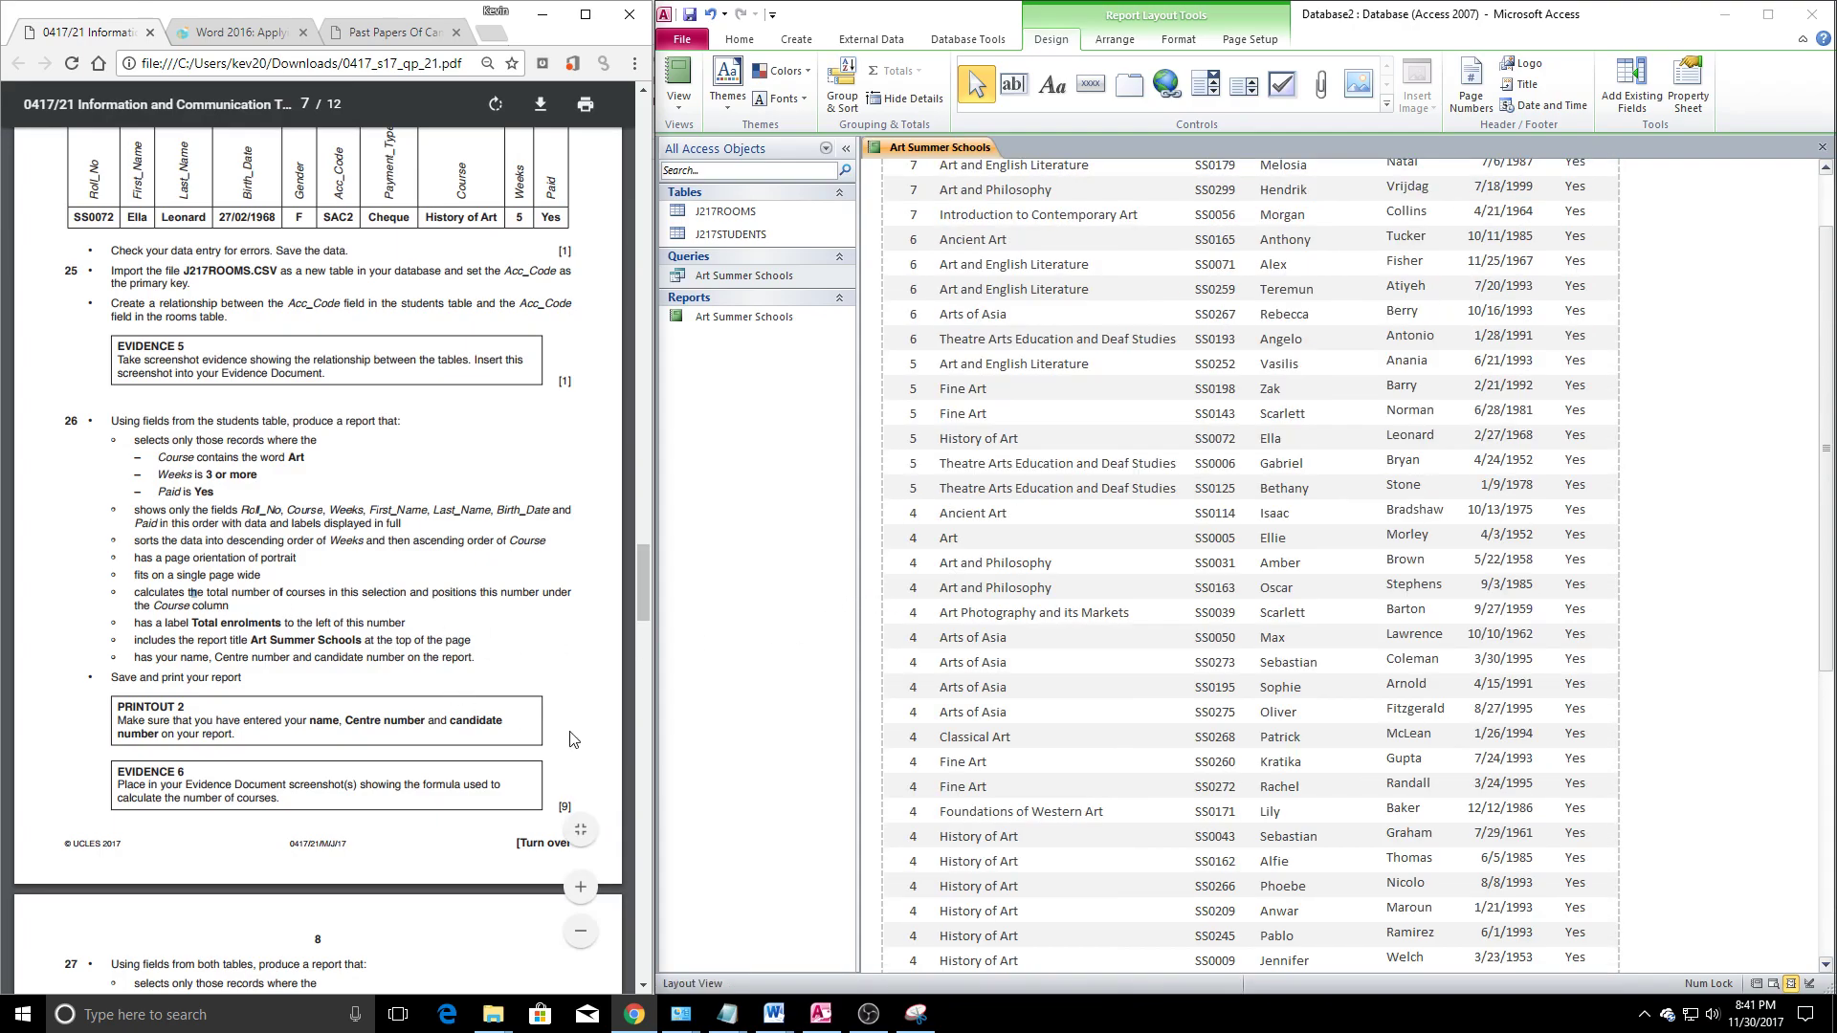
scroll(1048, 542, "up", 2)
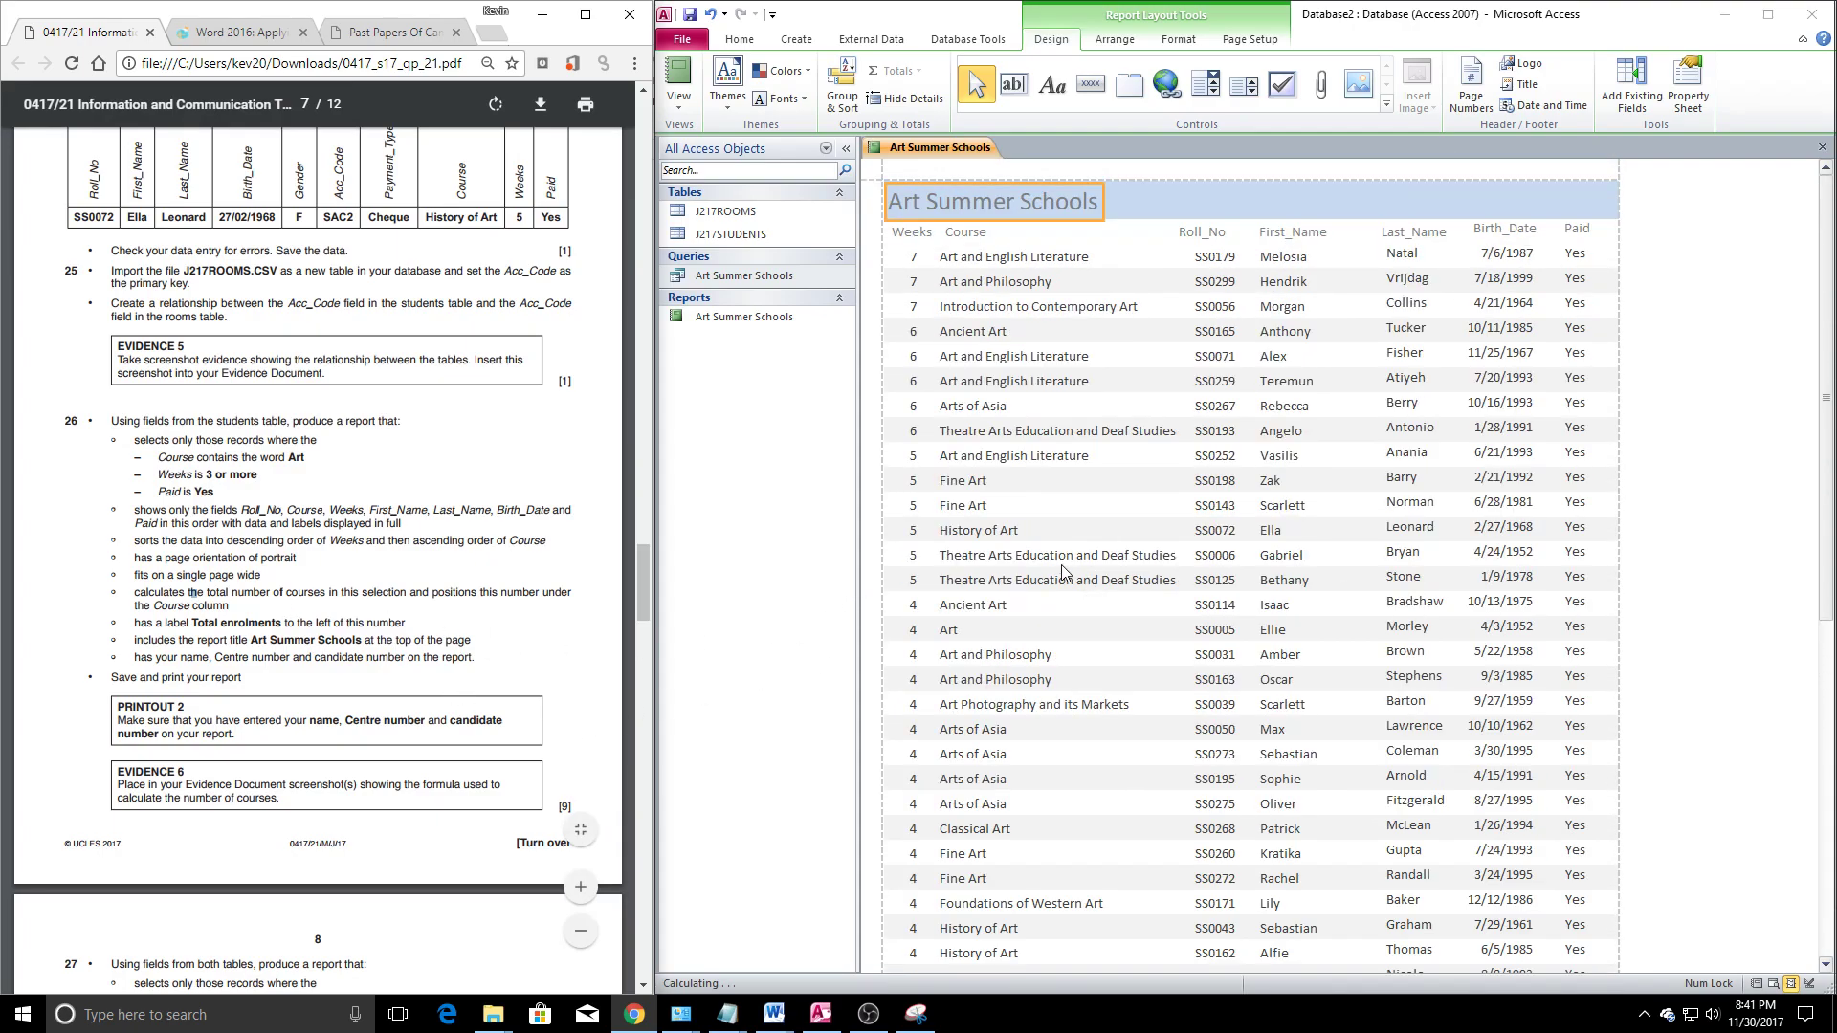
In Design View, draw a label beside the title holding the candidate's name and number
left_click(1053, 84)
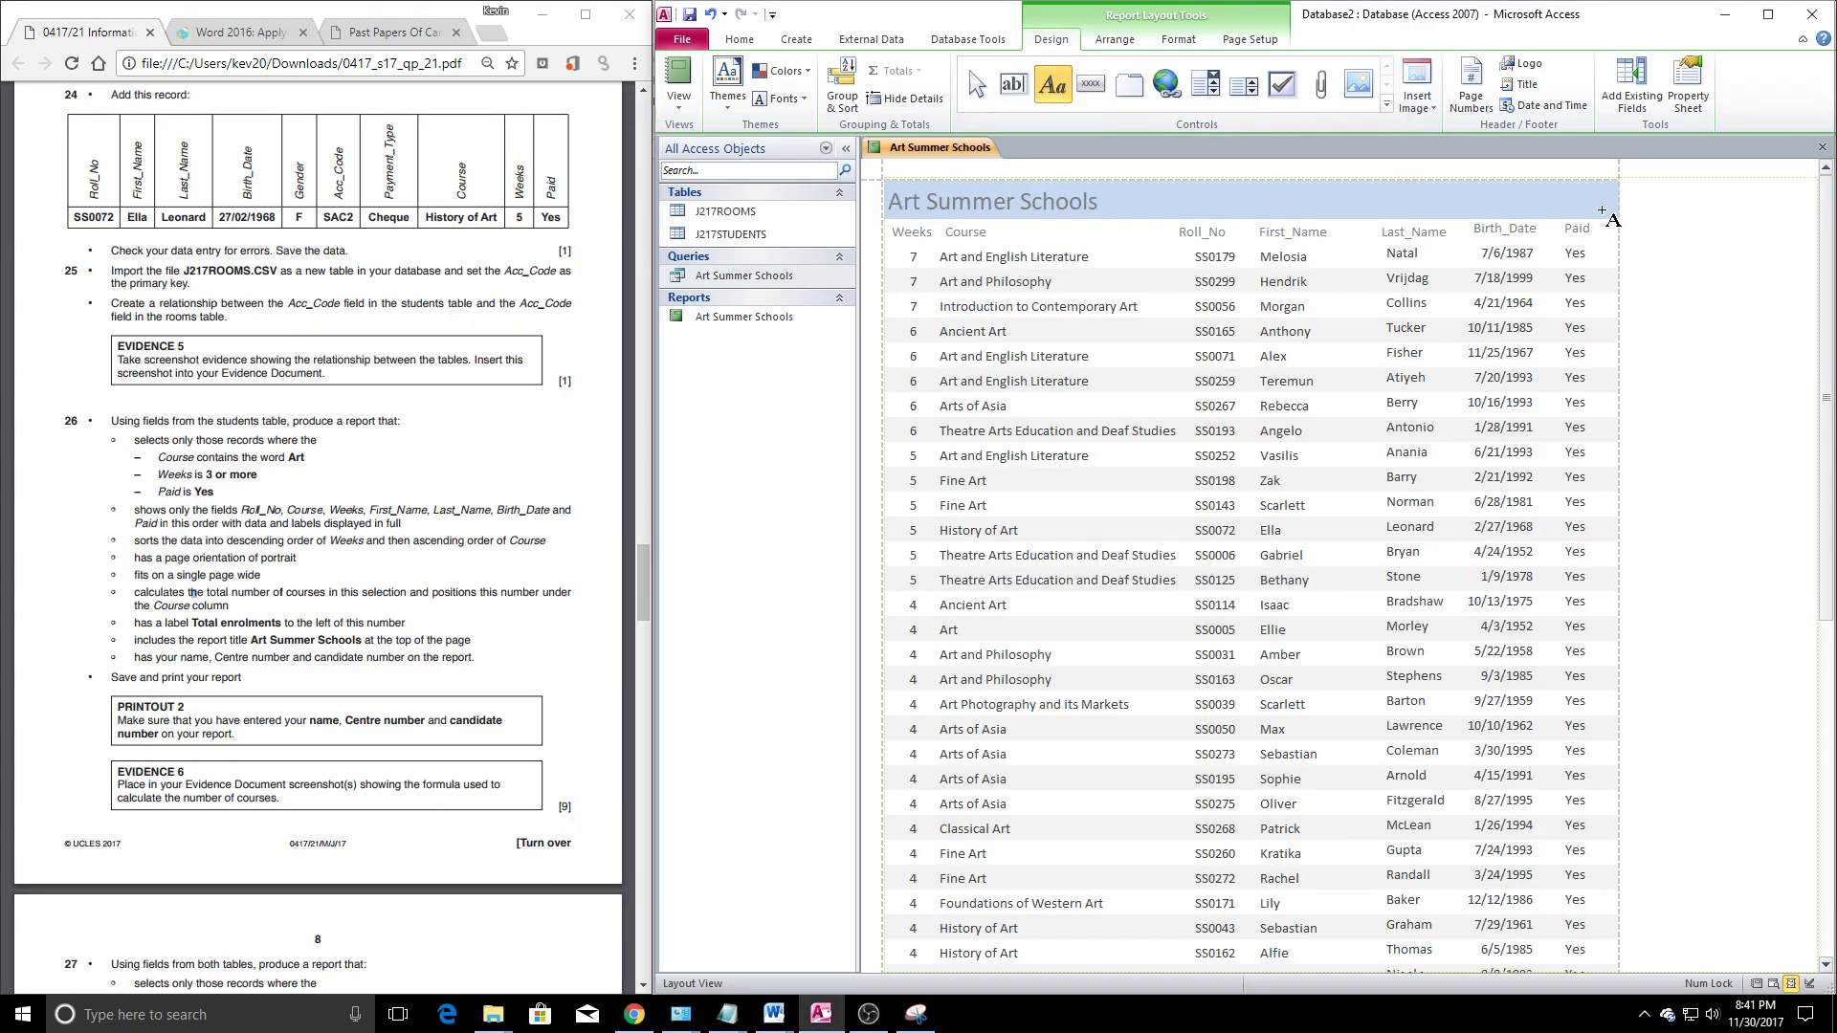
left_click(882, 256)
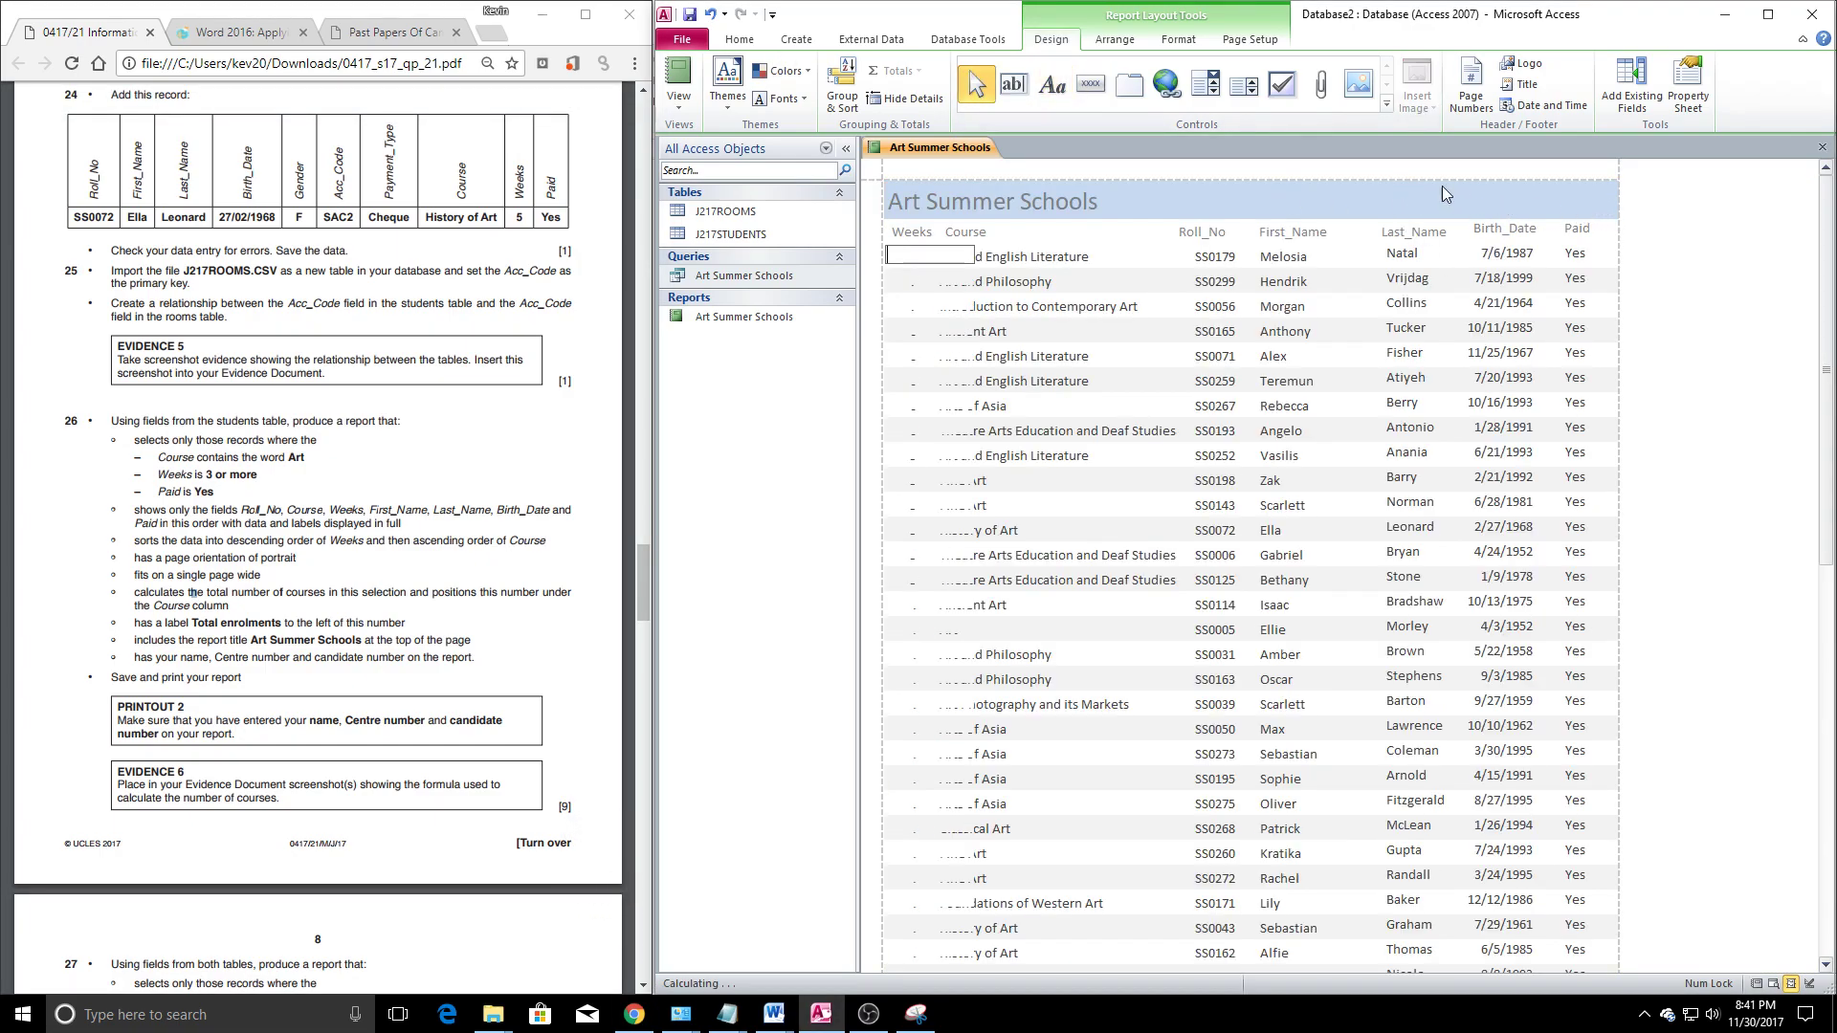
right_click(935, 148)
left_click(966, 268)
left_click(1053, 84)
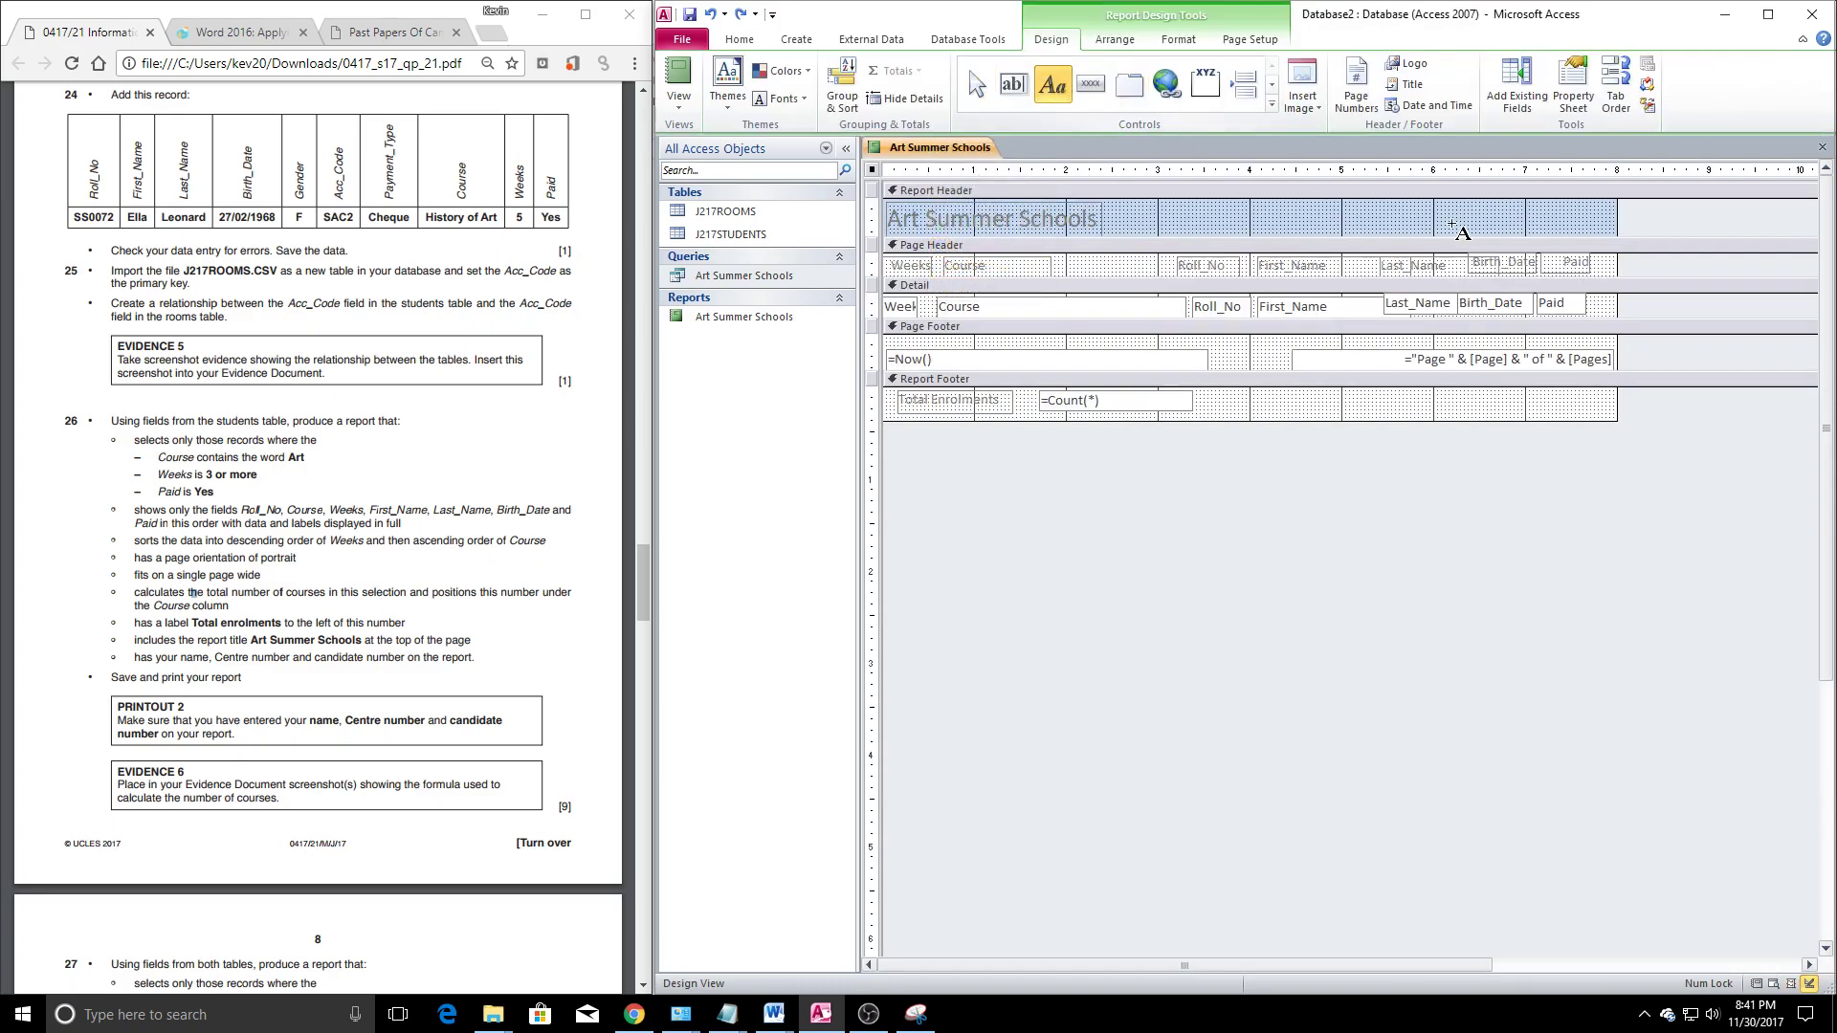
left_click_drag(1427, 200, 1570, 243)
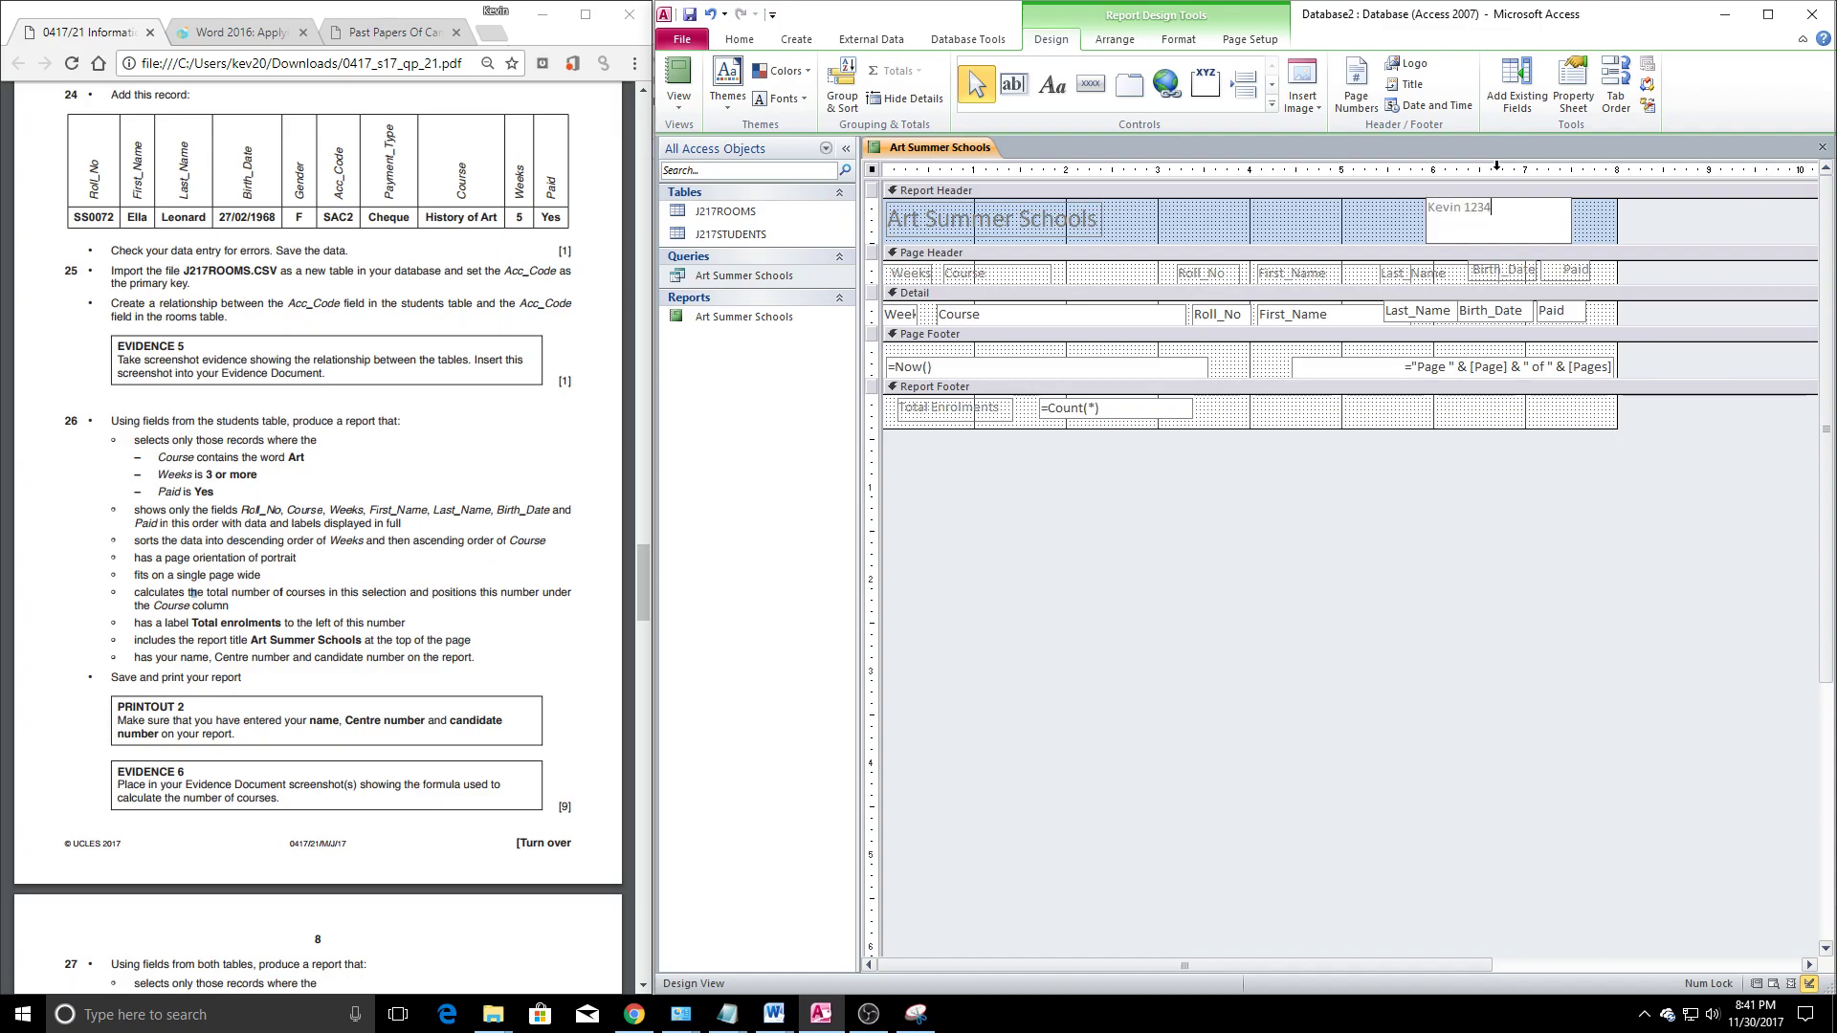
left_click(1328, 239)
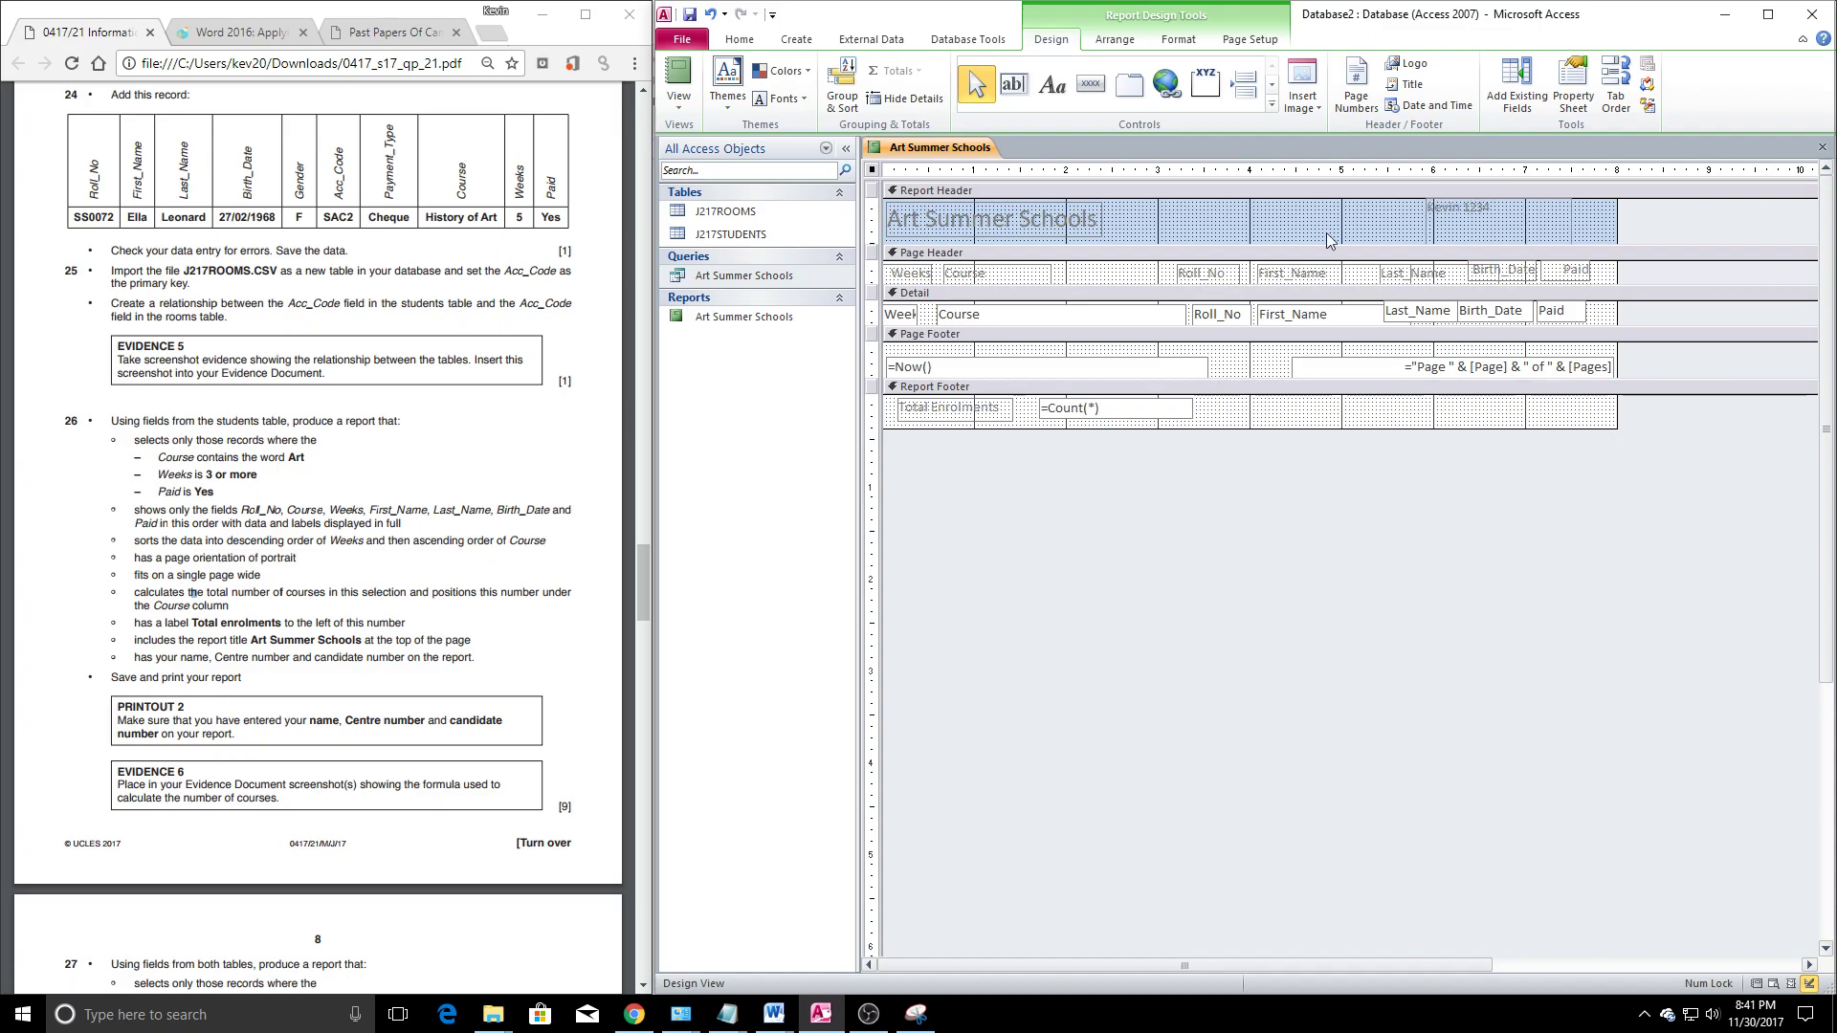
Close the Art Summer Schools report, saving the changes
right_click(941, 146)
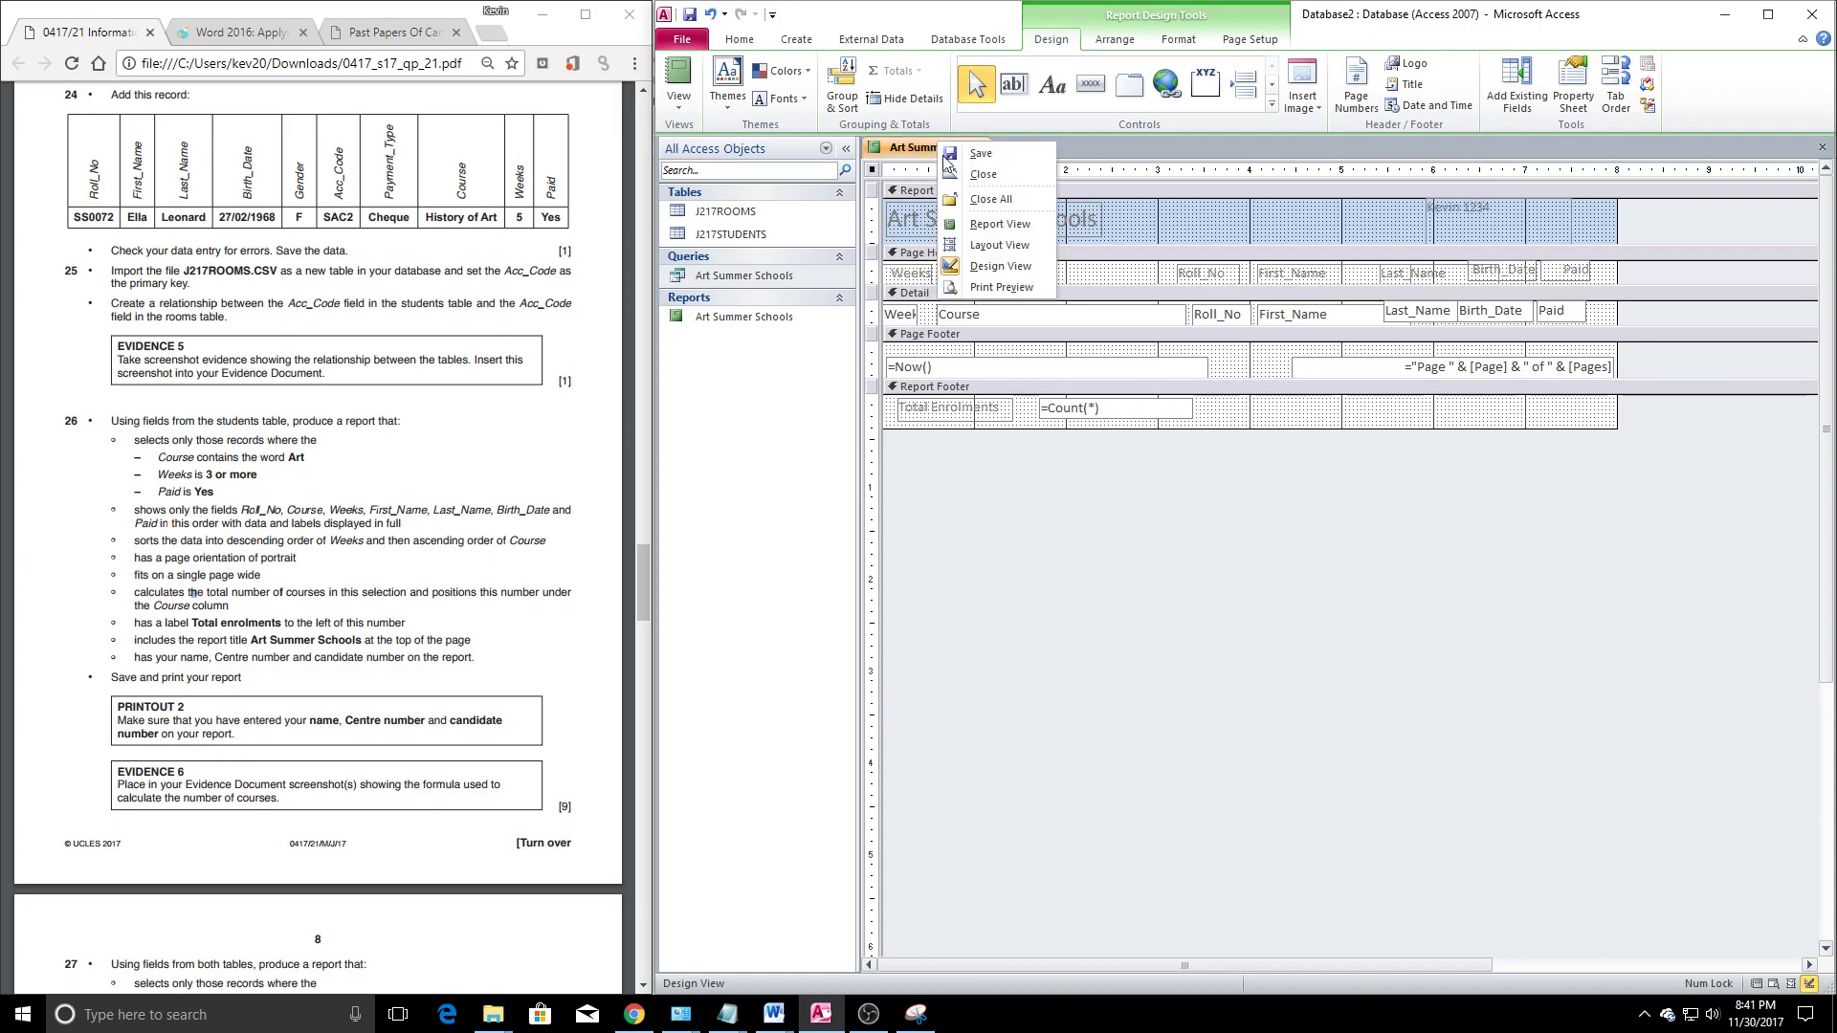
left_click(989, 177)
left_click(855, 558)
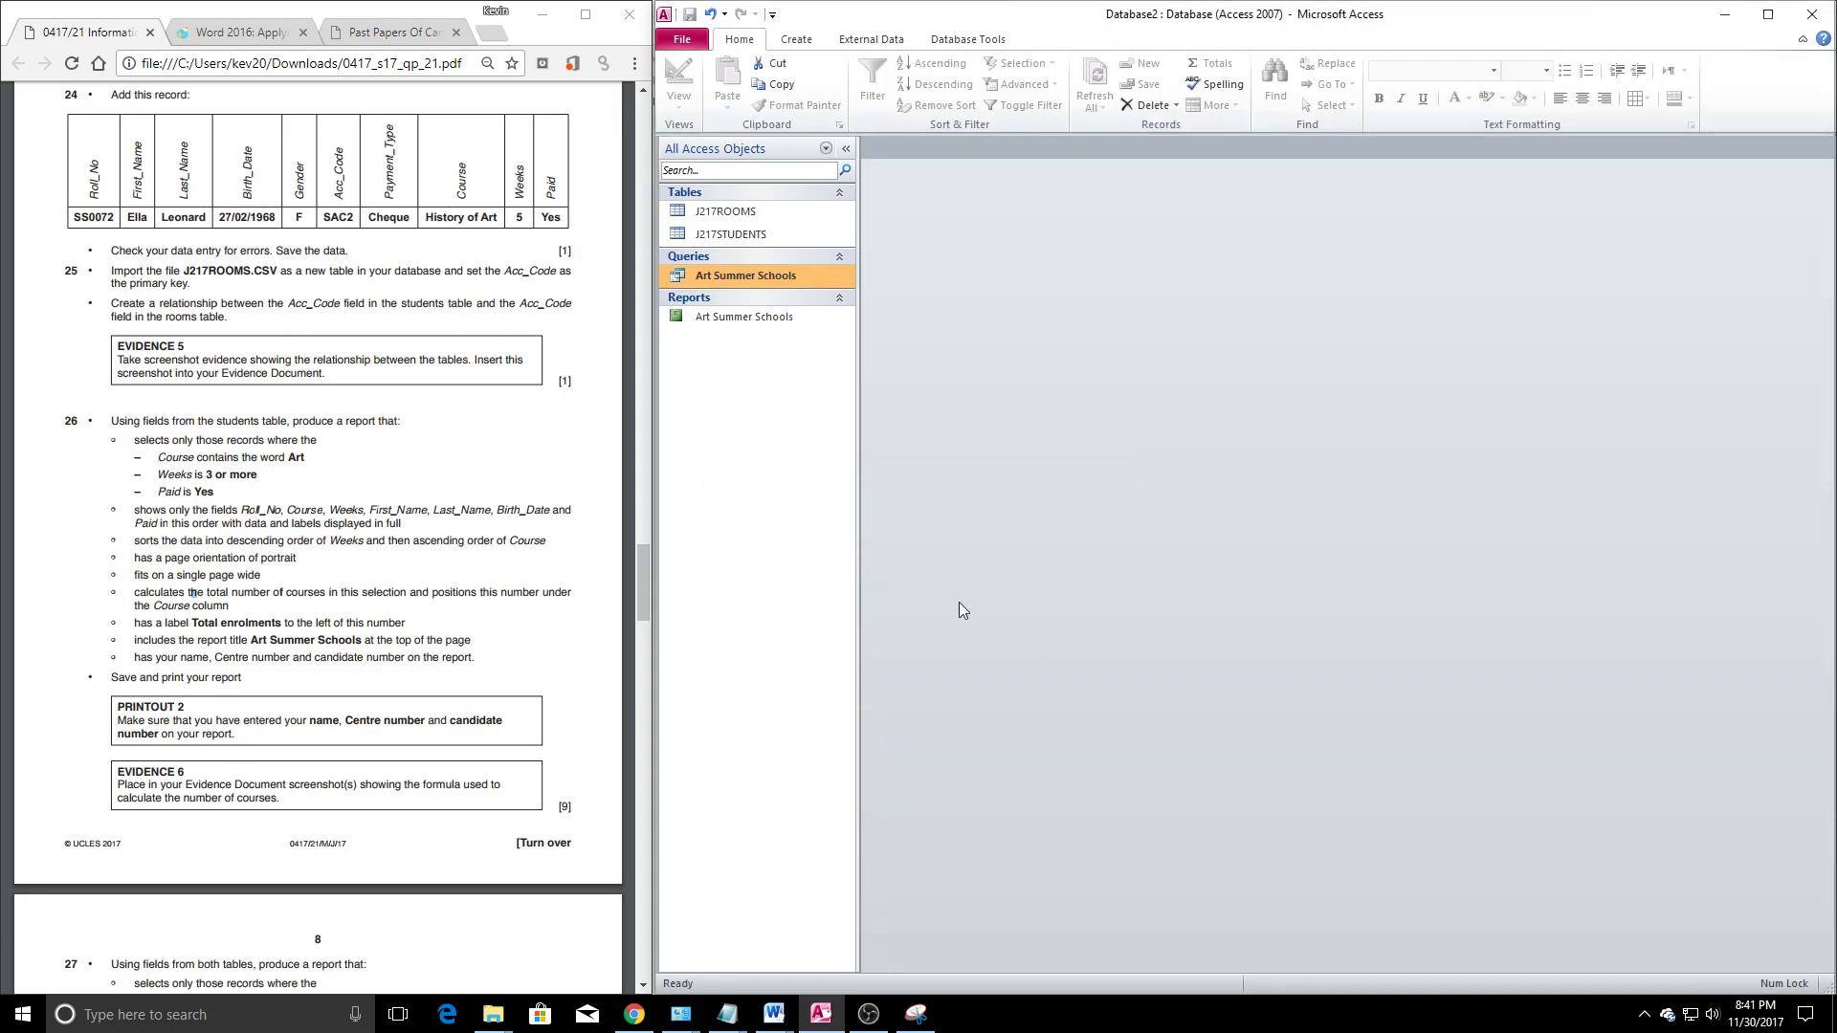
Check the exam paper, review the Art Summer Schools query design, then open the report in Design View
left_click(311, 697)
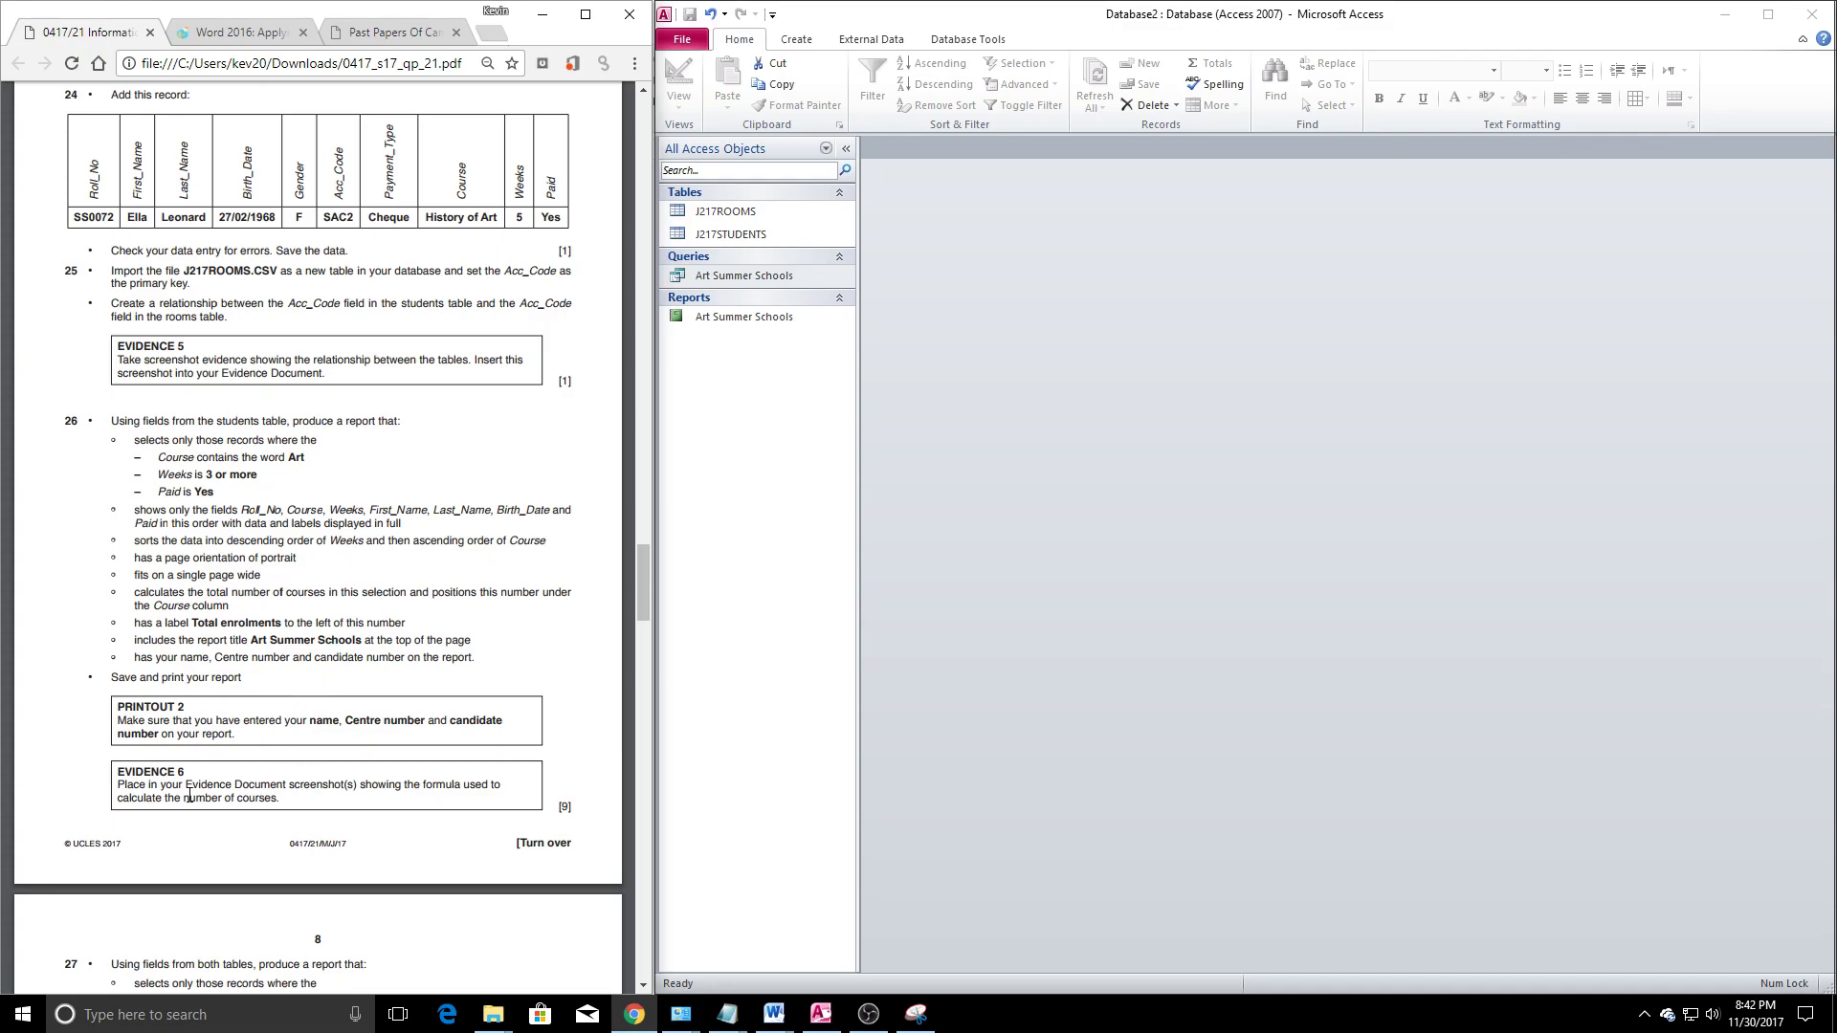
scroll(194, 796, "down", 2)
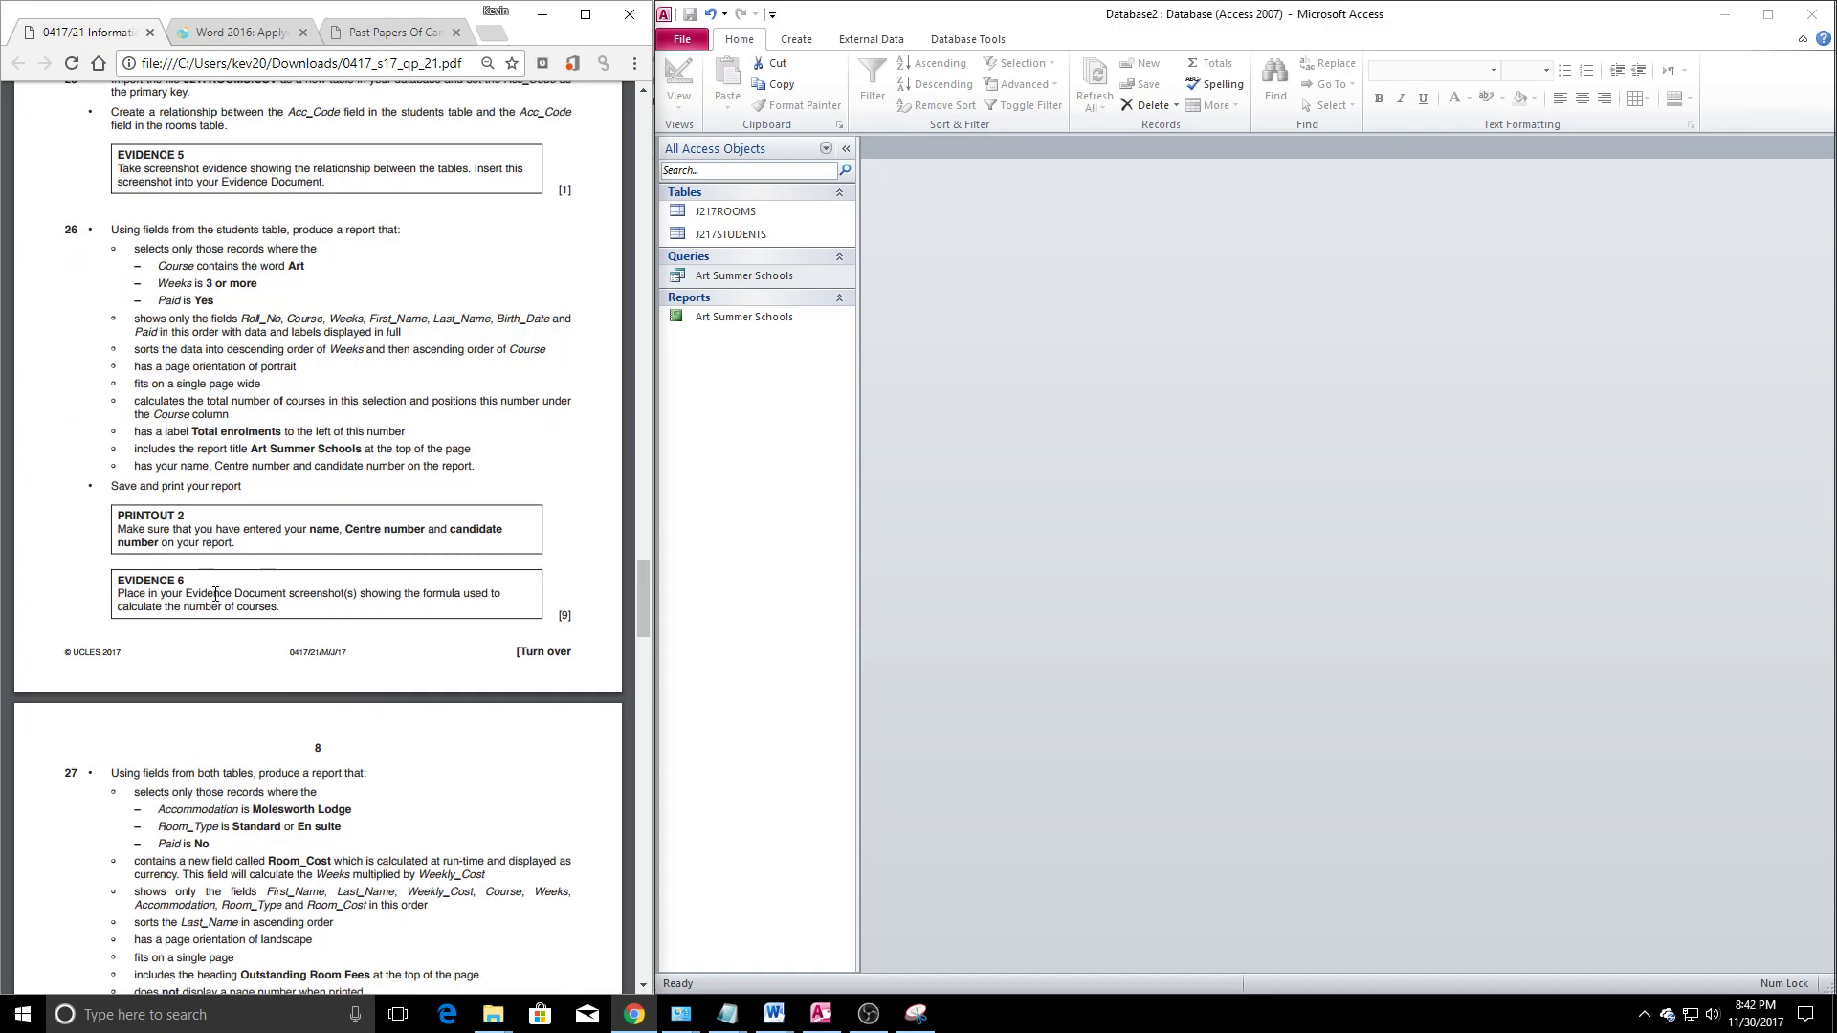
right_click(747, 276)
left_click(832, 309)
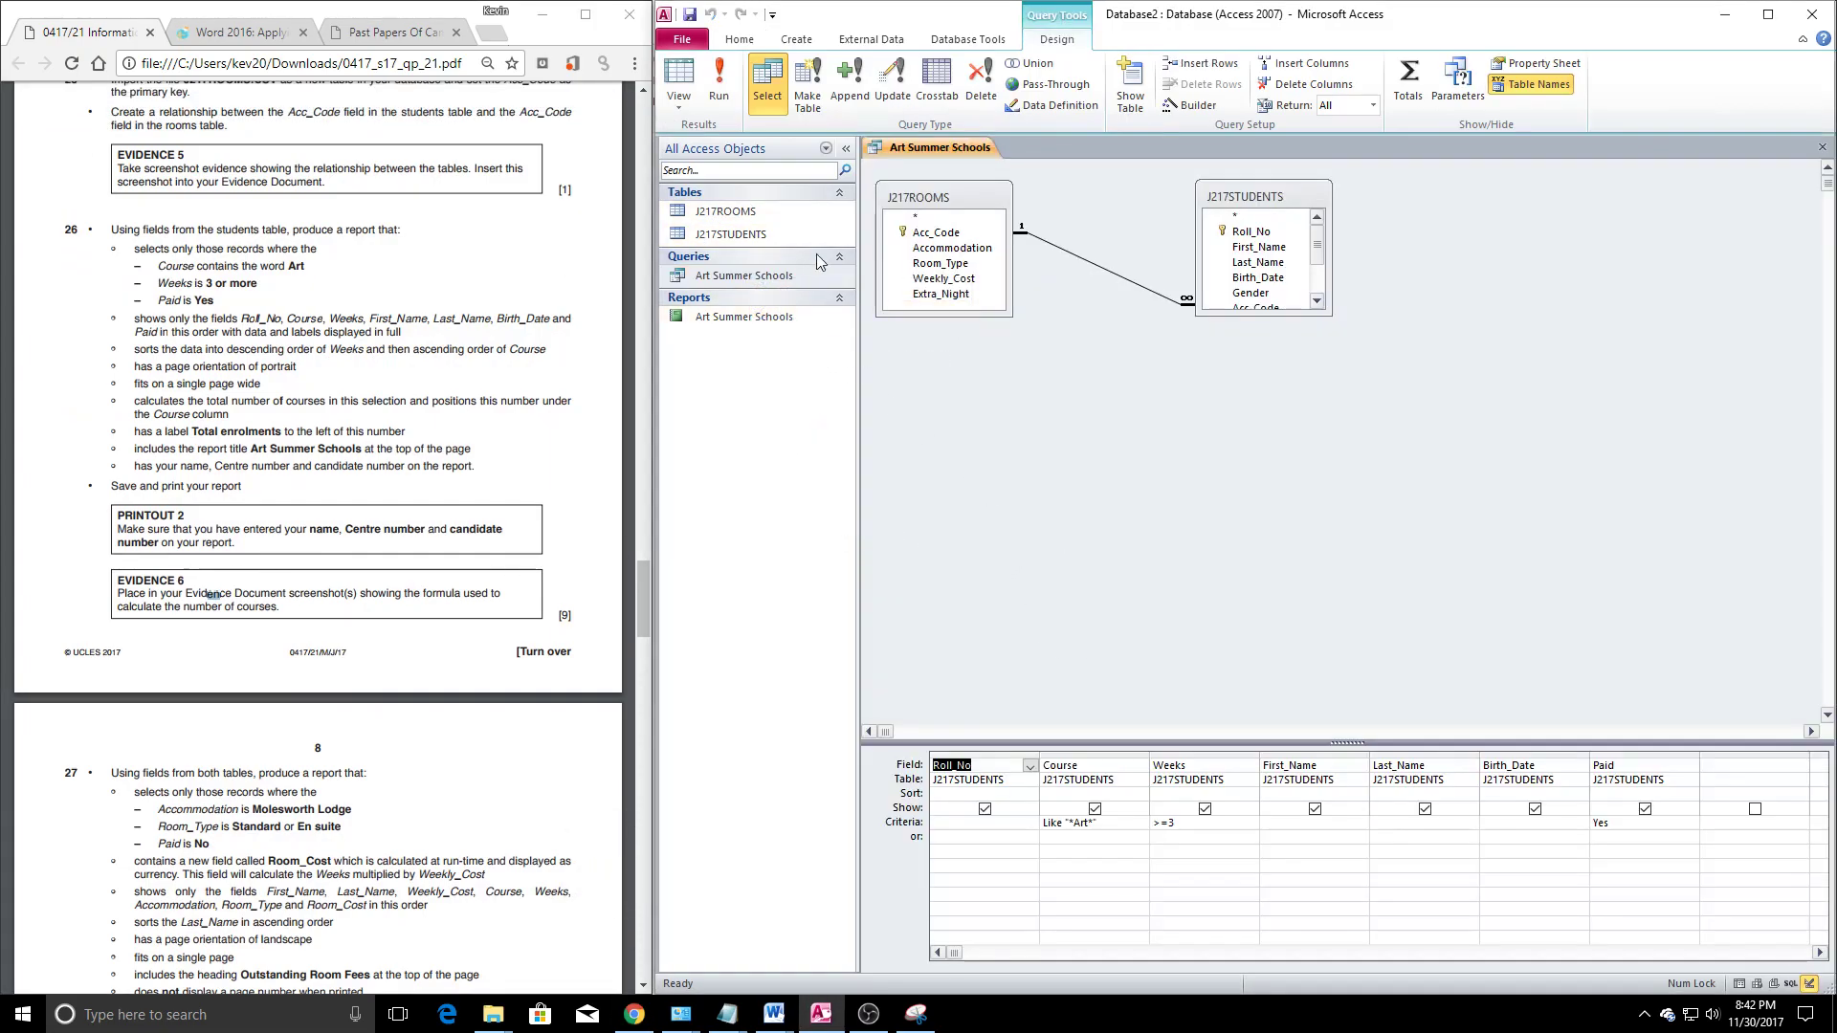
left_click(1822, 147)
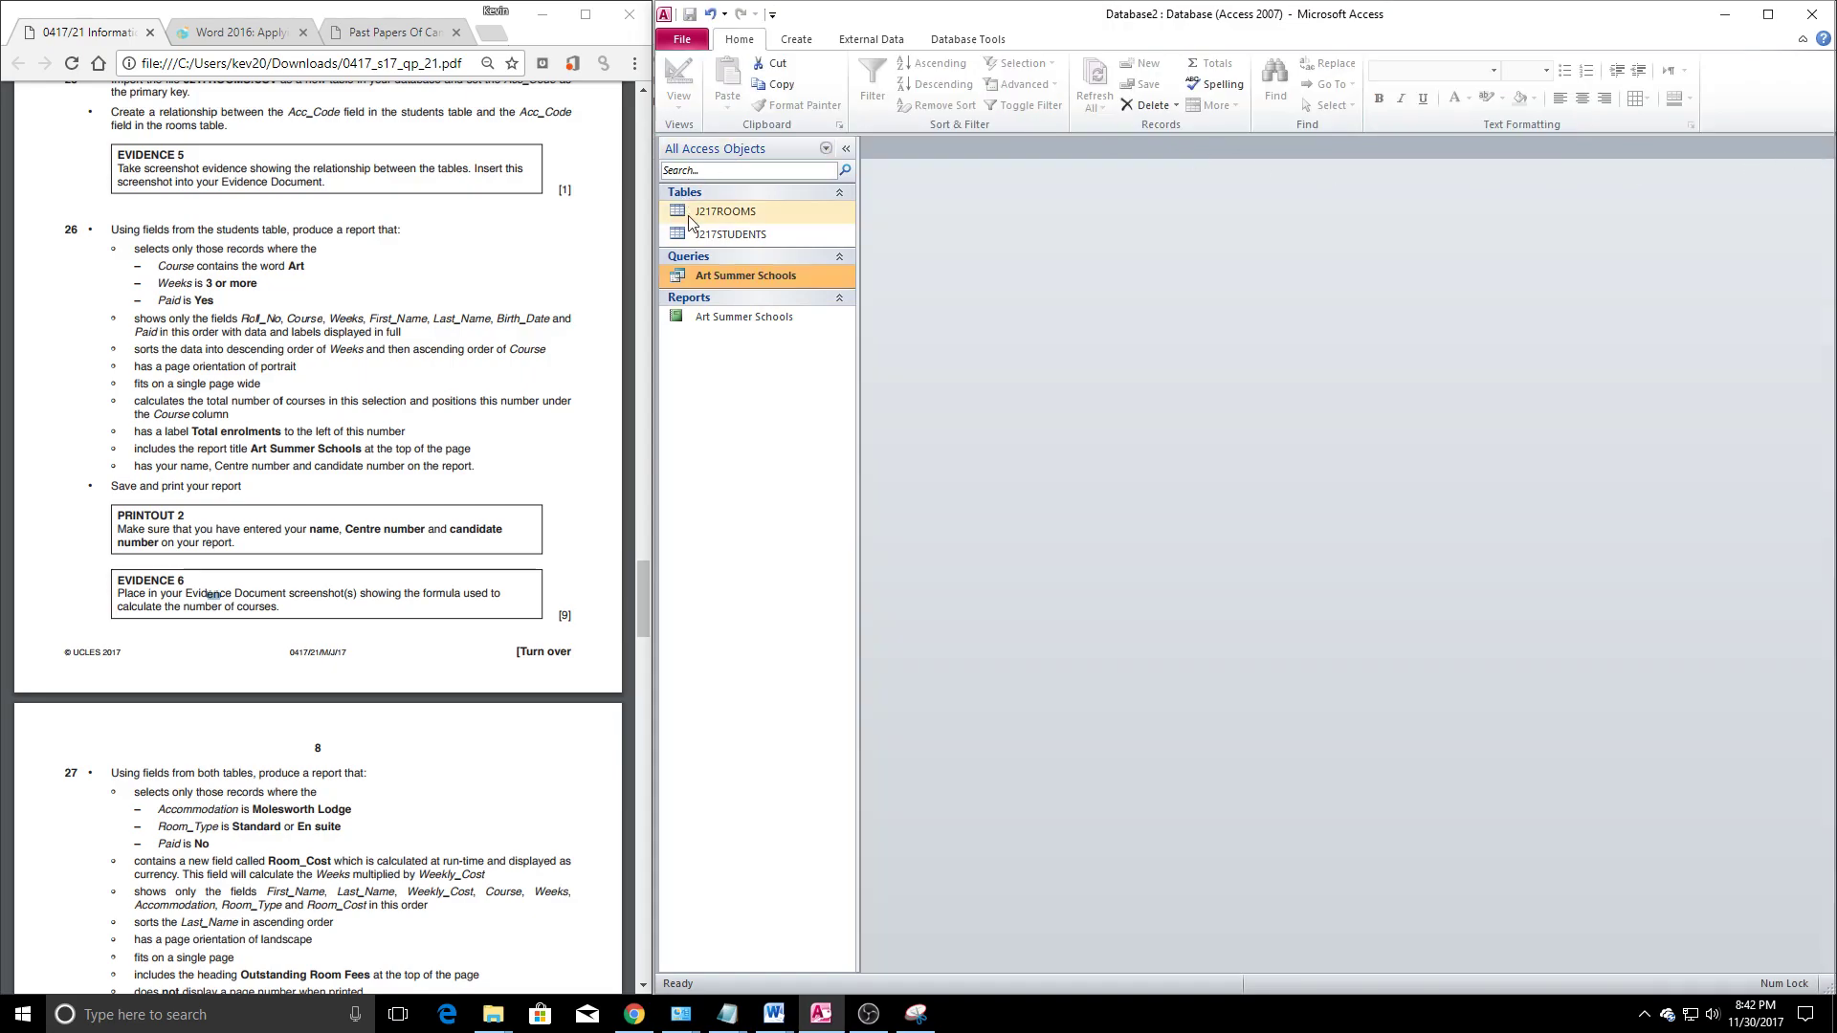
right_click(768, 318)
left_click(832, 371)
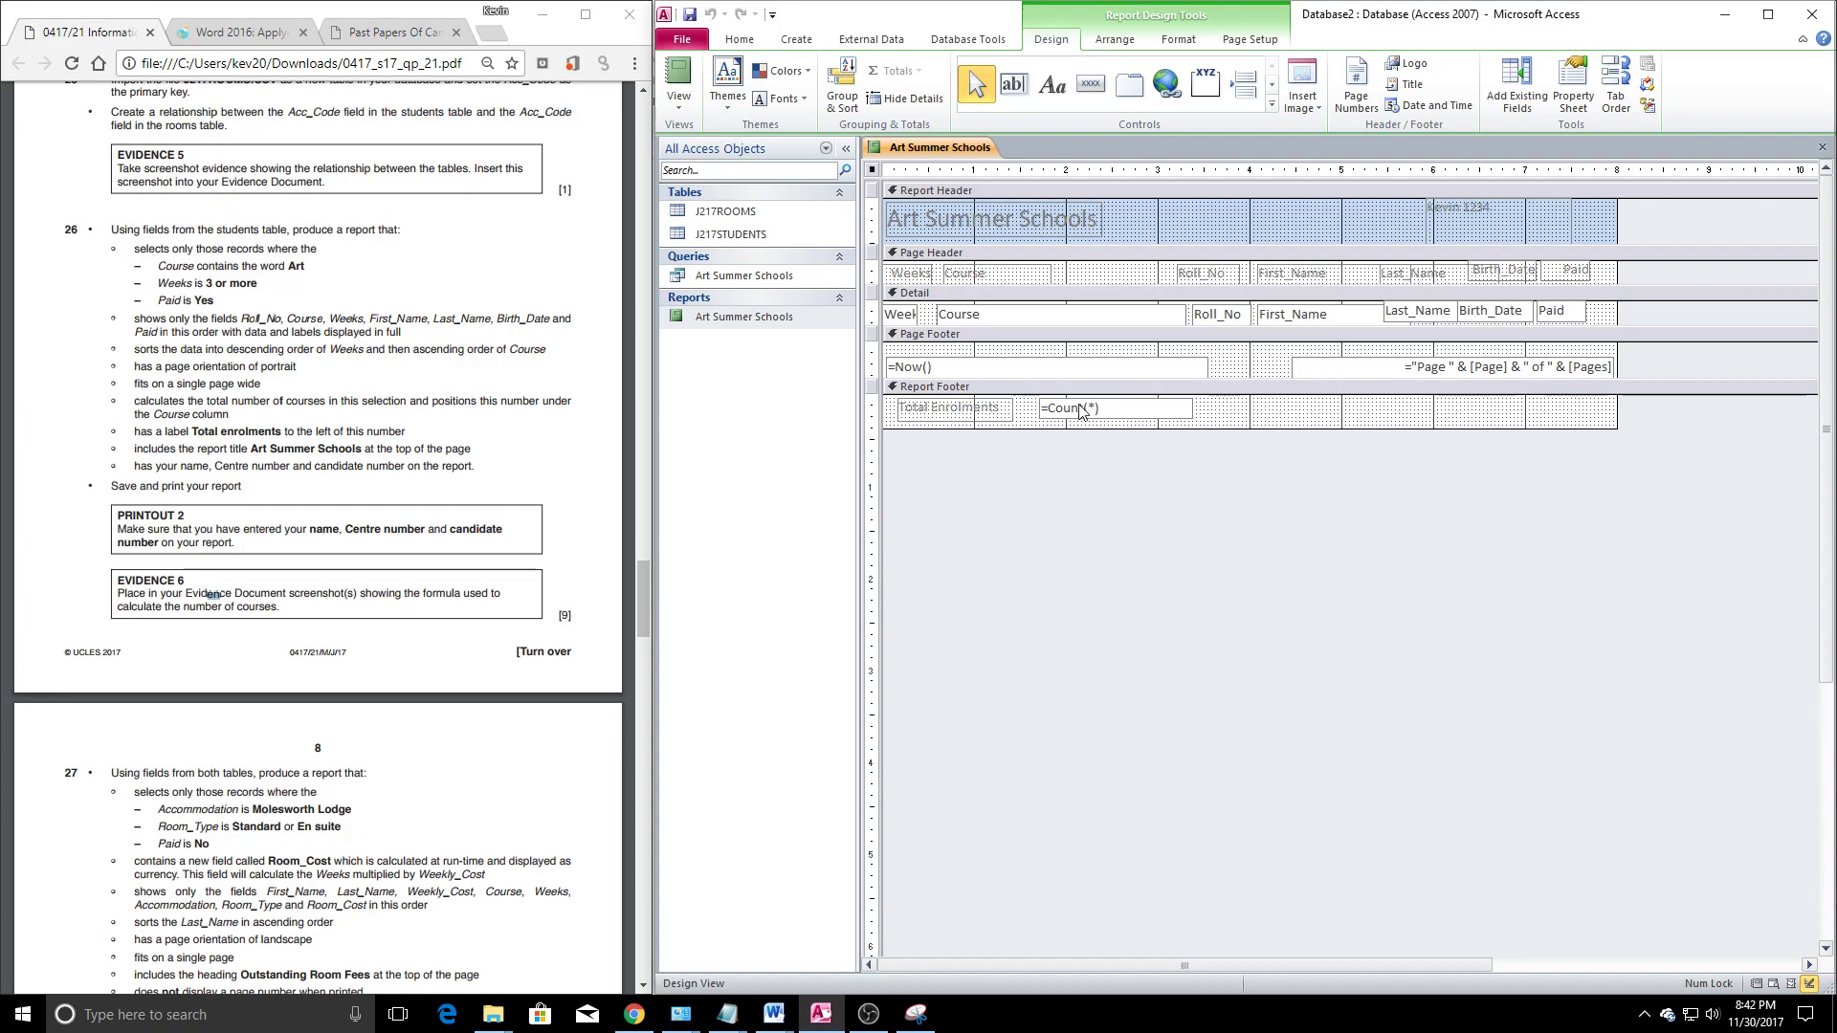
Snip the Total Enrolments label and =Count(*) control, then bring the J217EVIDENCE1234 Word document forward
key("super")
type("sni")
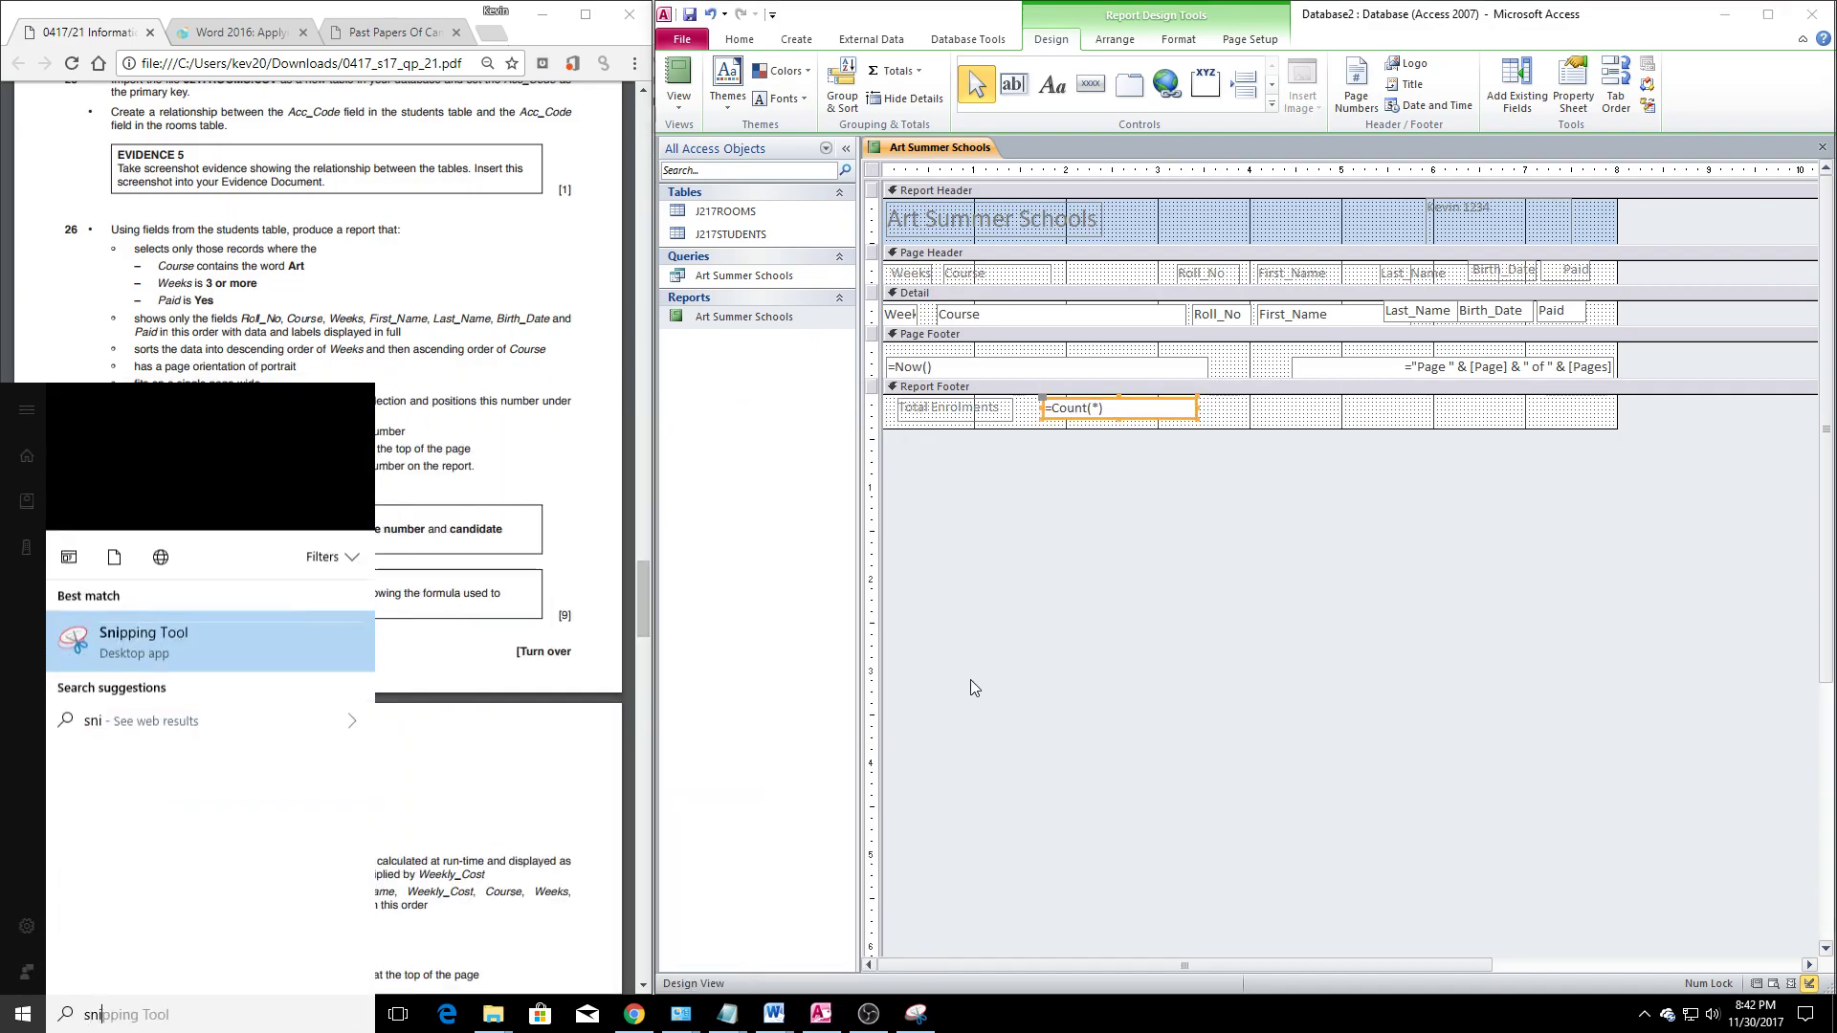
left_click(192, 499)
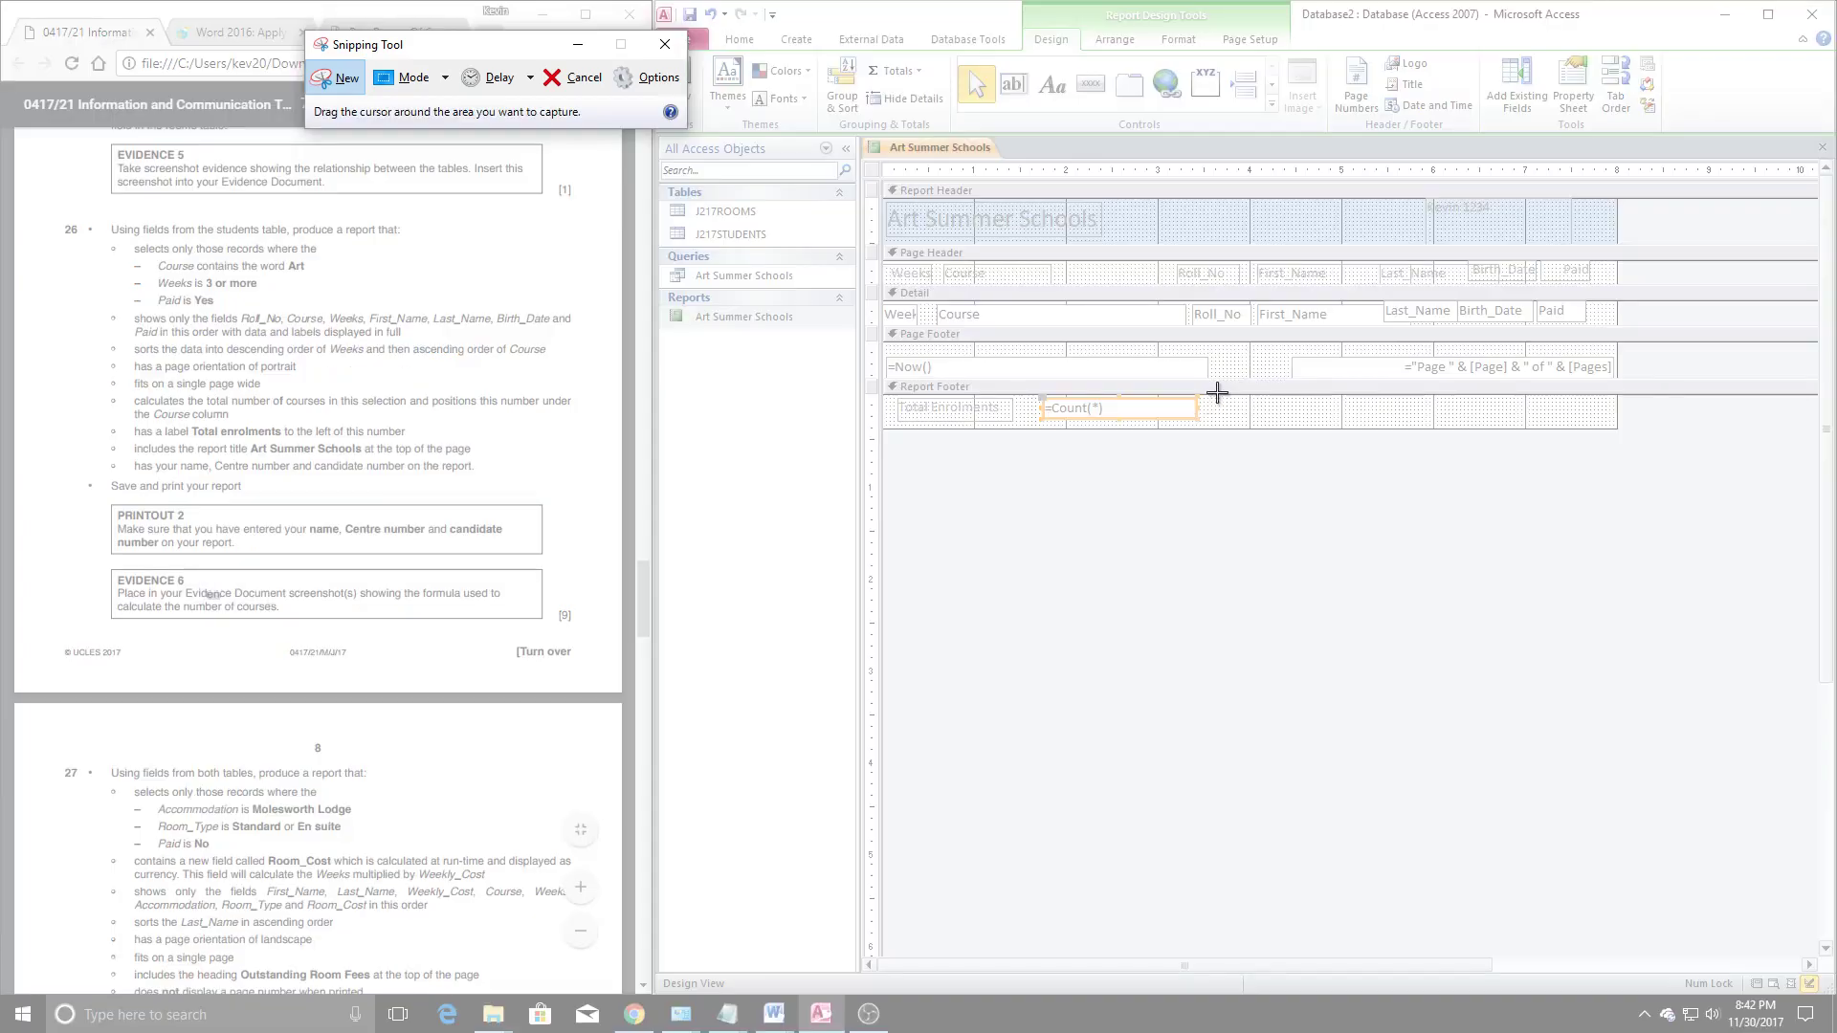
left_click_drag(1217, 393, 885, 431)
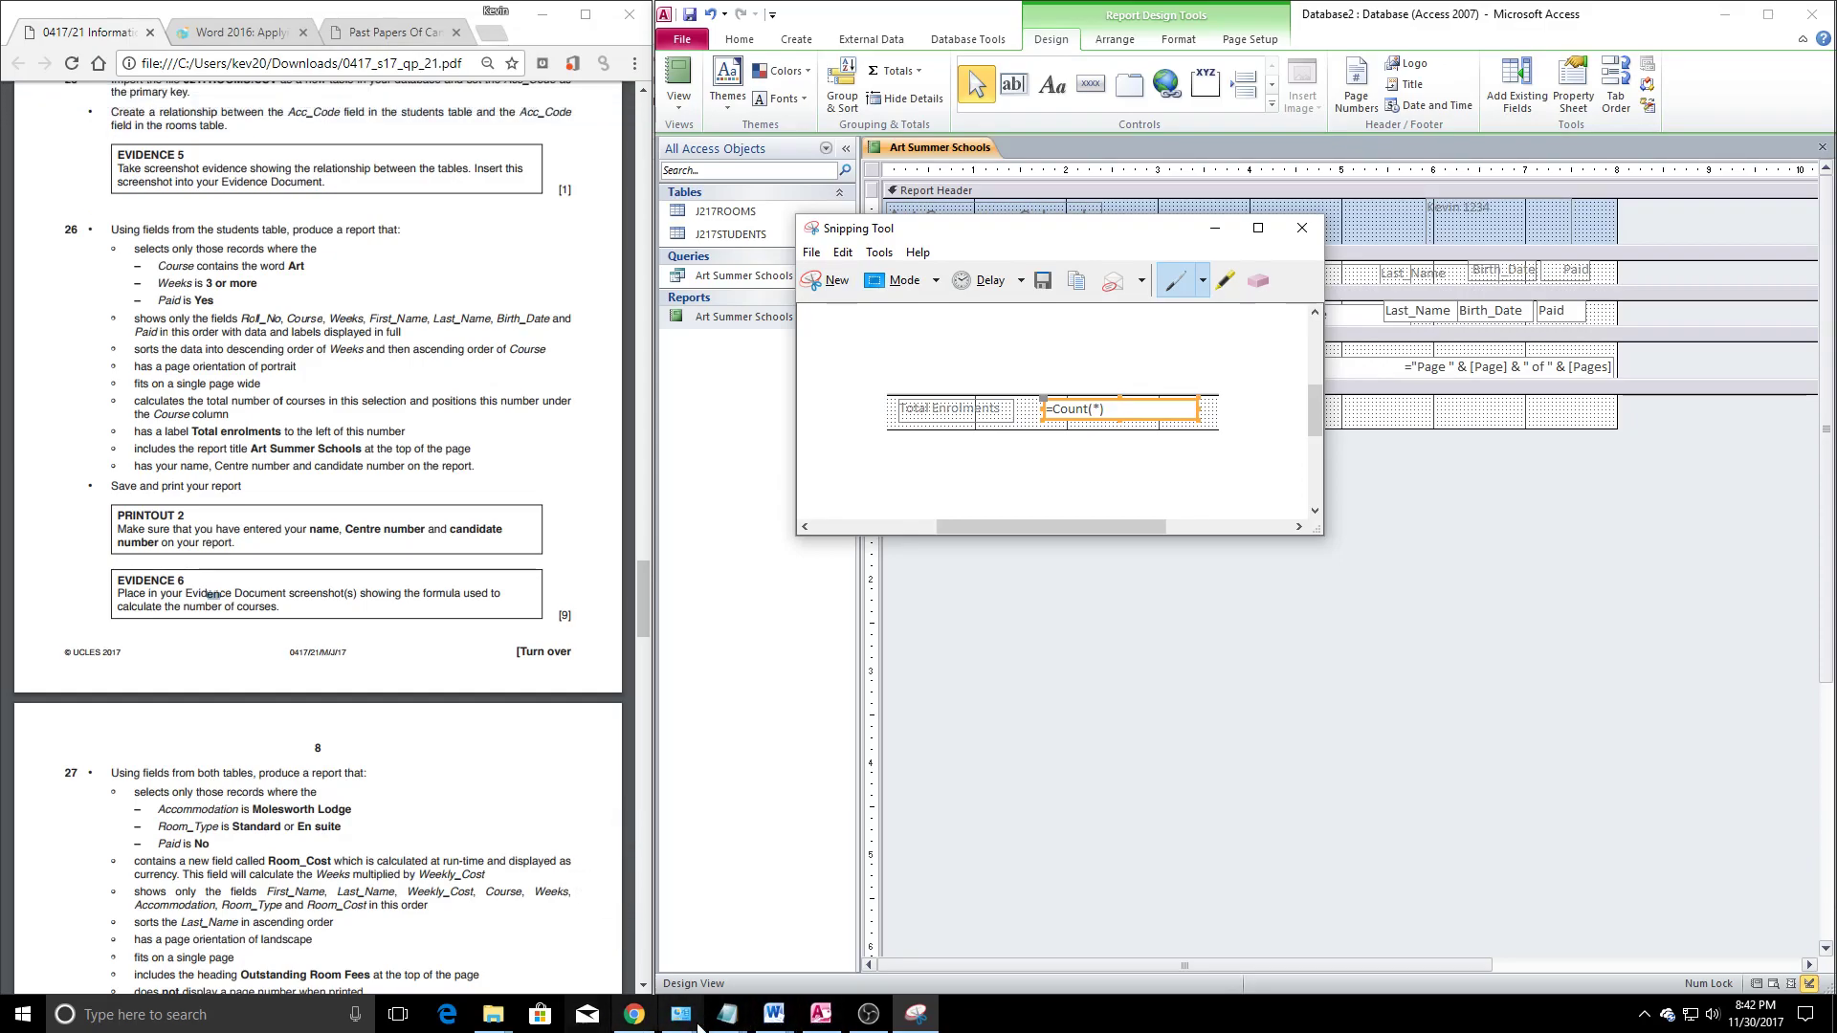
mouse_move(775, 1014)
left_click(692, 922)
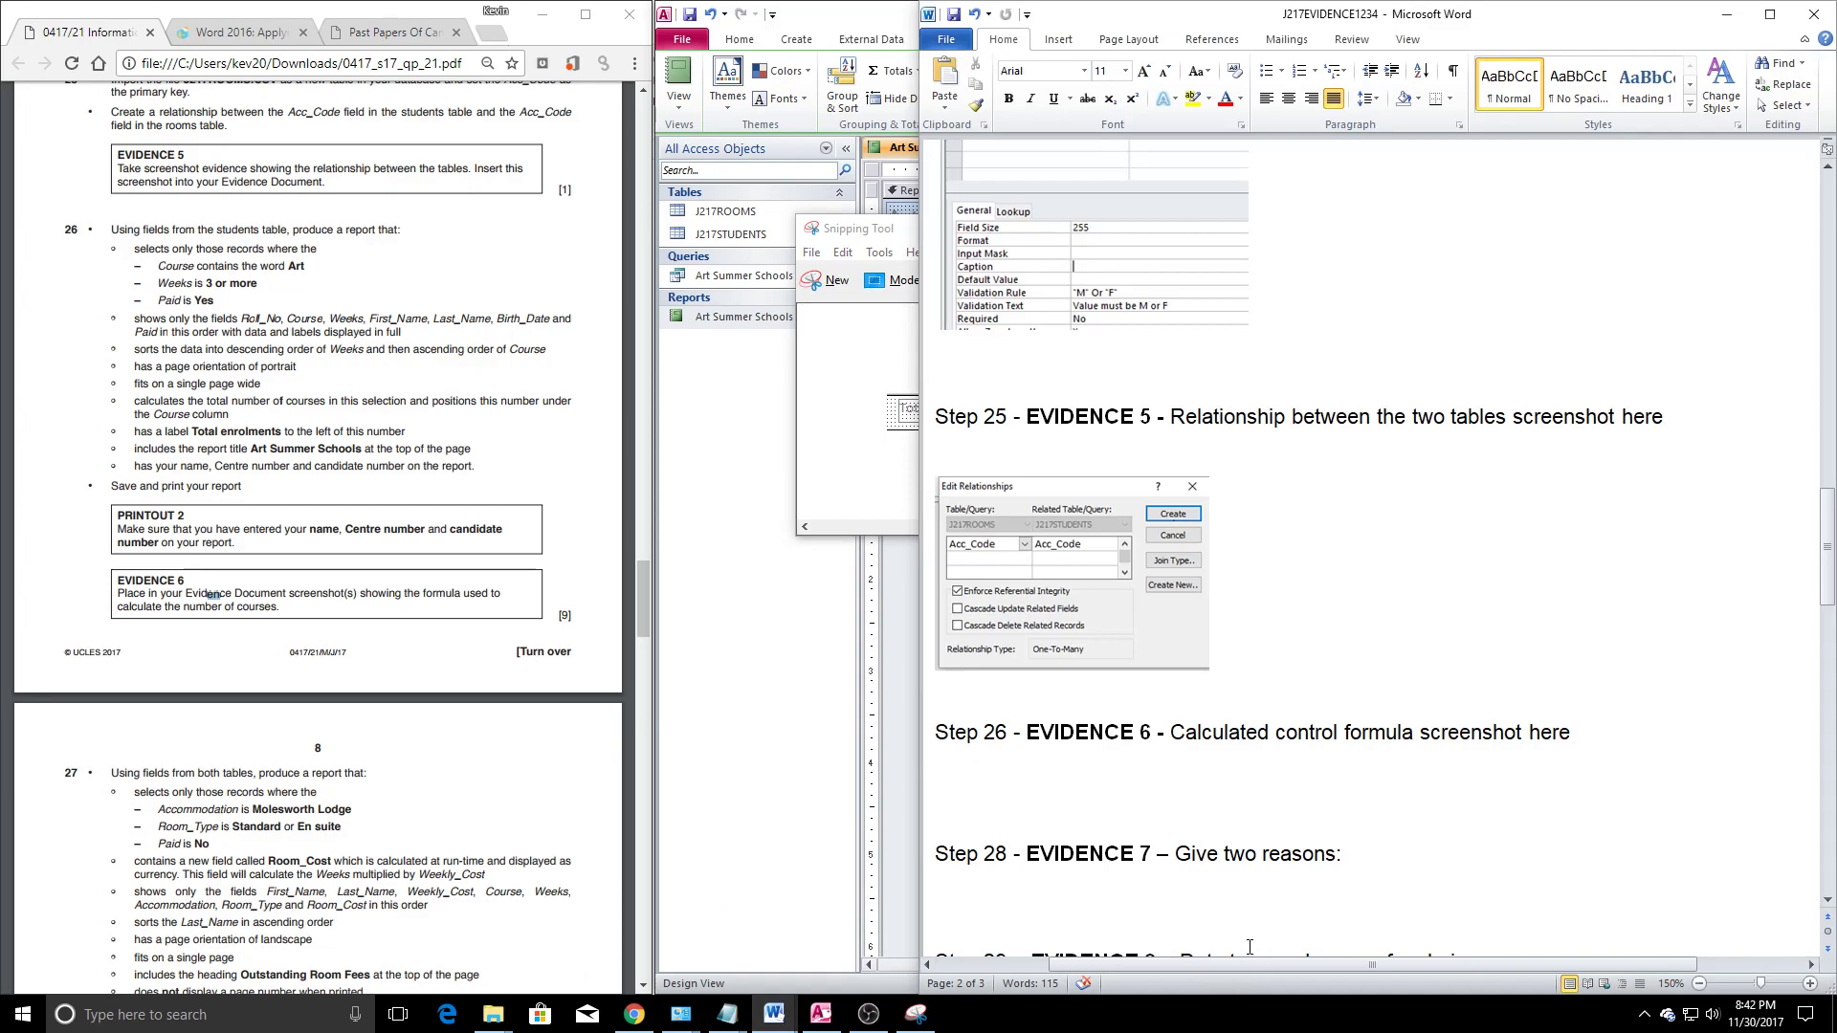
Paste the =Count(*) screenshot under the Step 26 evidence line and check the exam paper
key("ctrl+v")
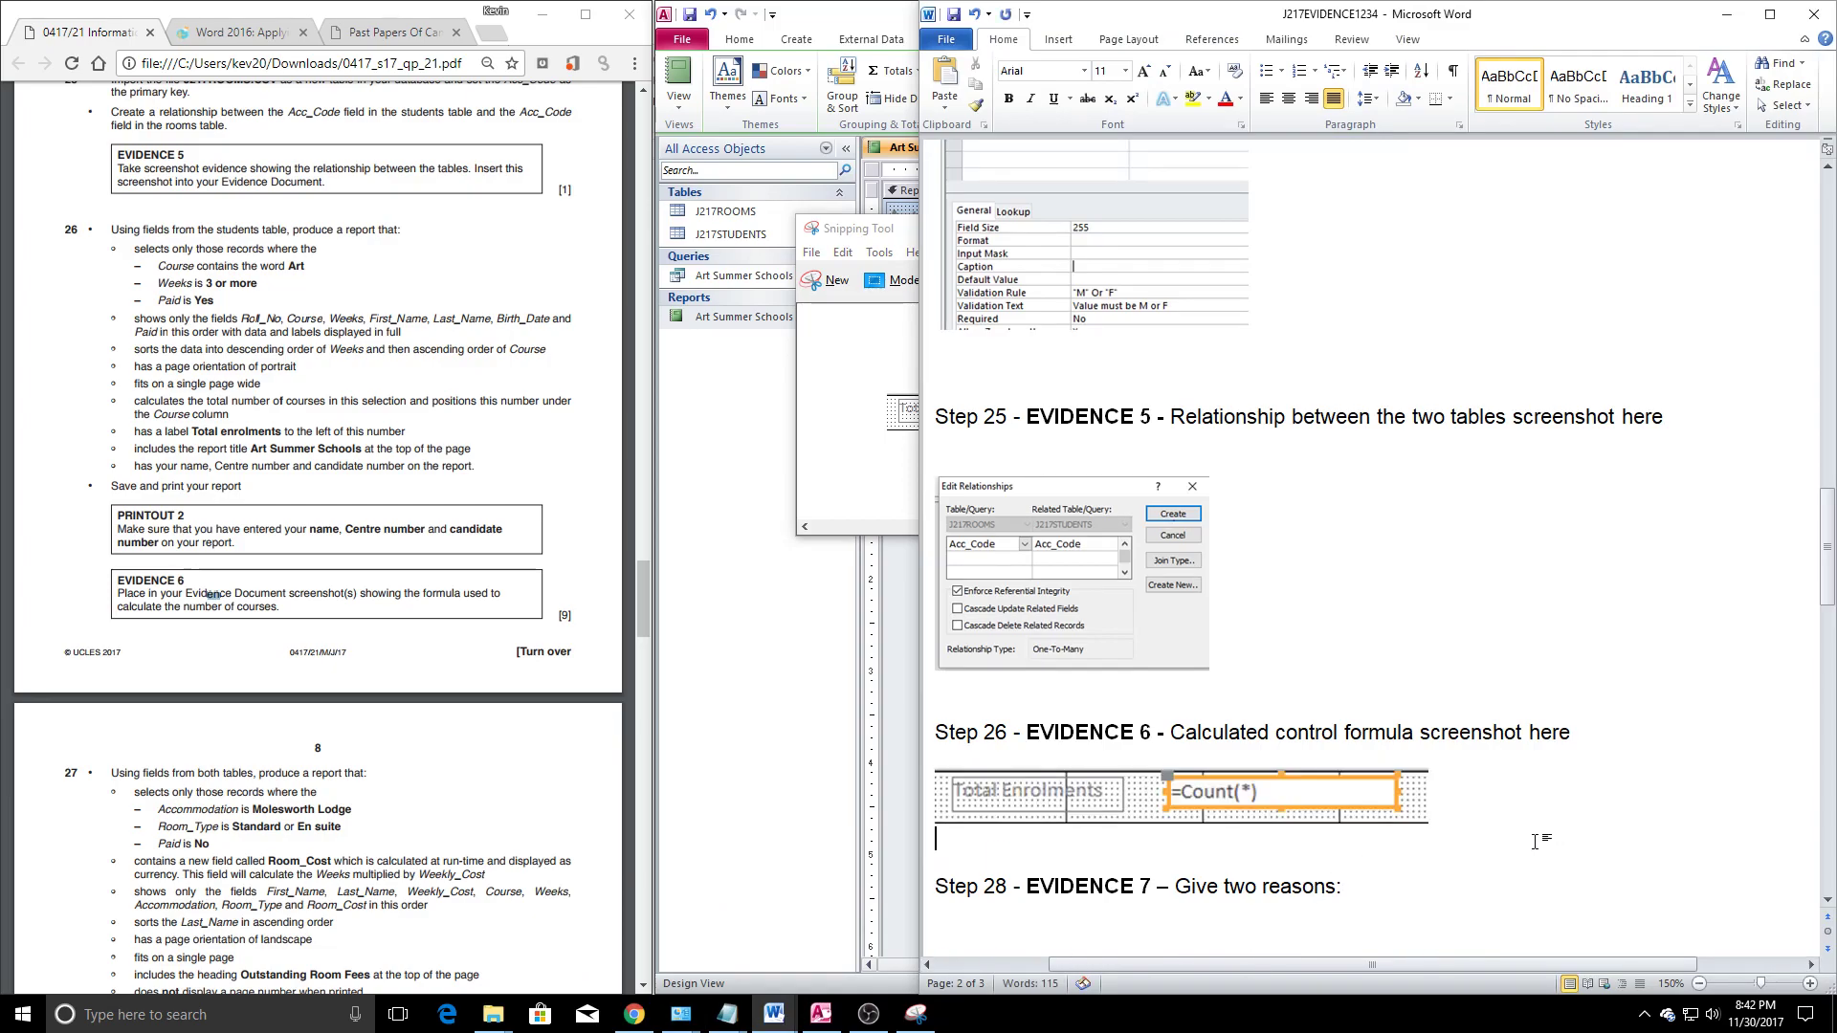
left_click(1387, 888)
left_click(273, 636)
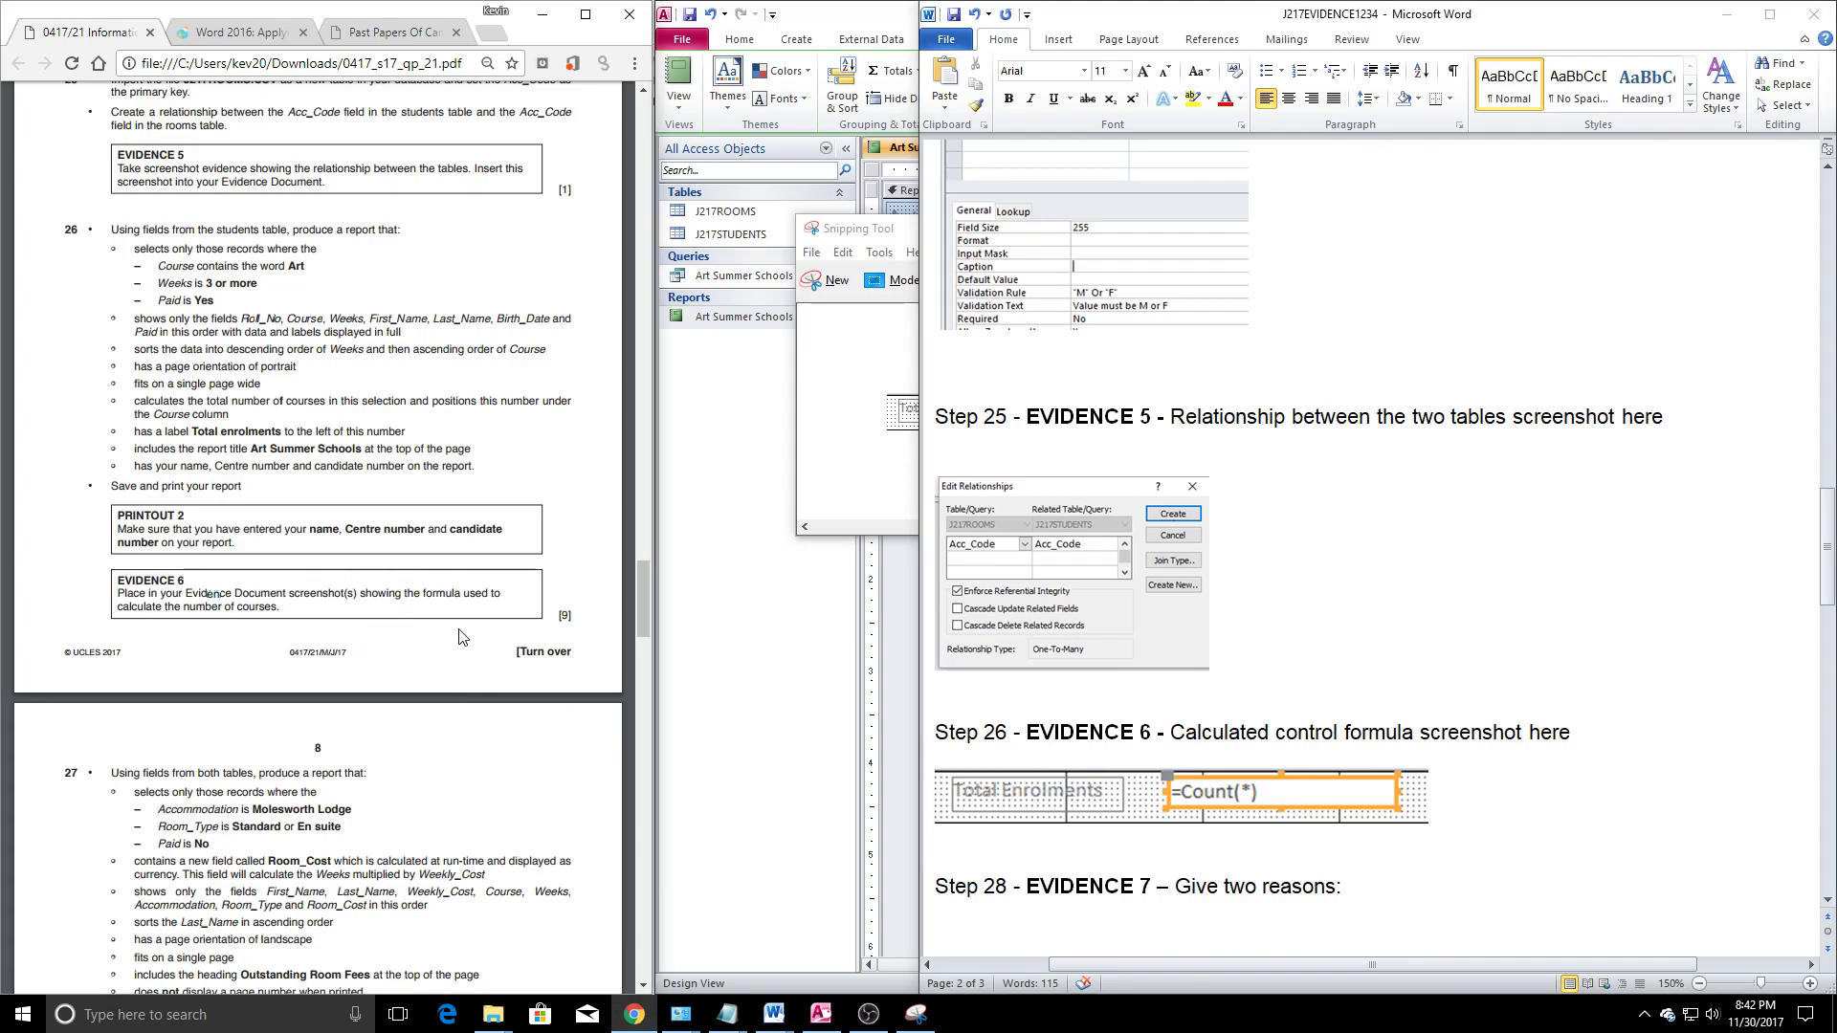
scroll(349, 676, "down", 4)
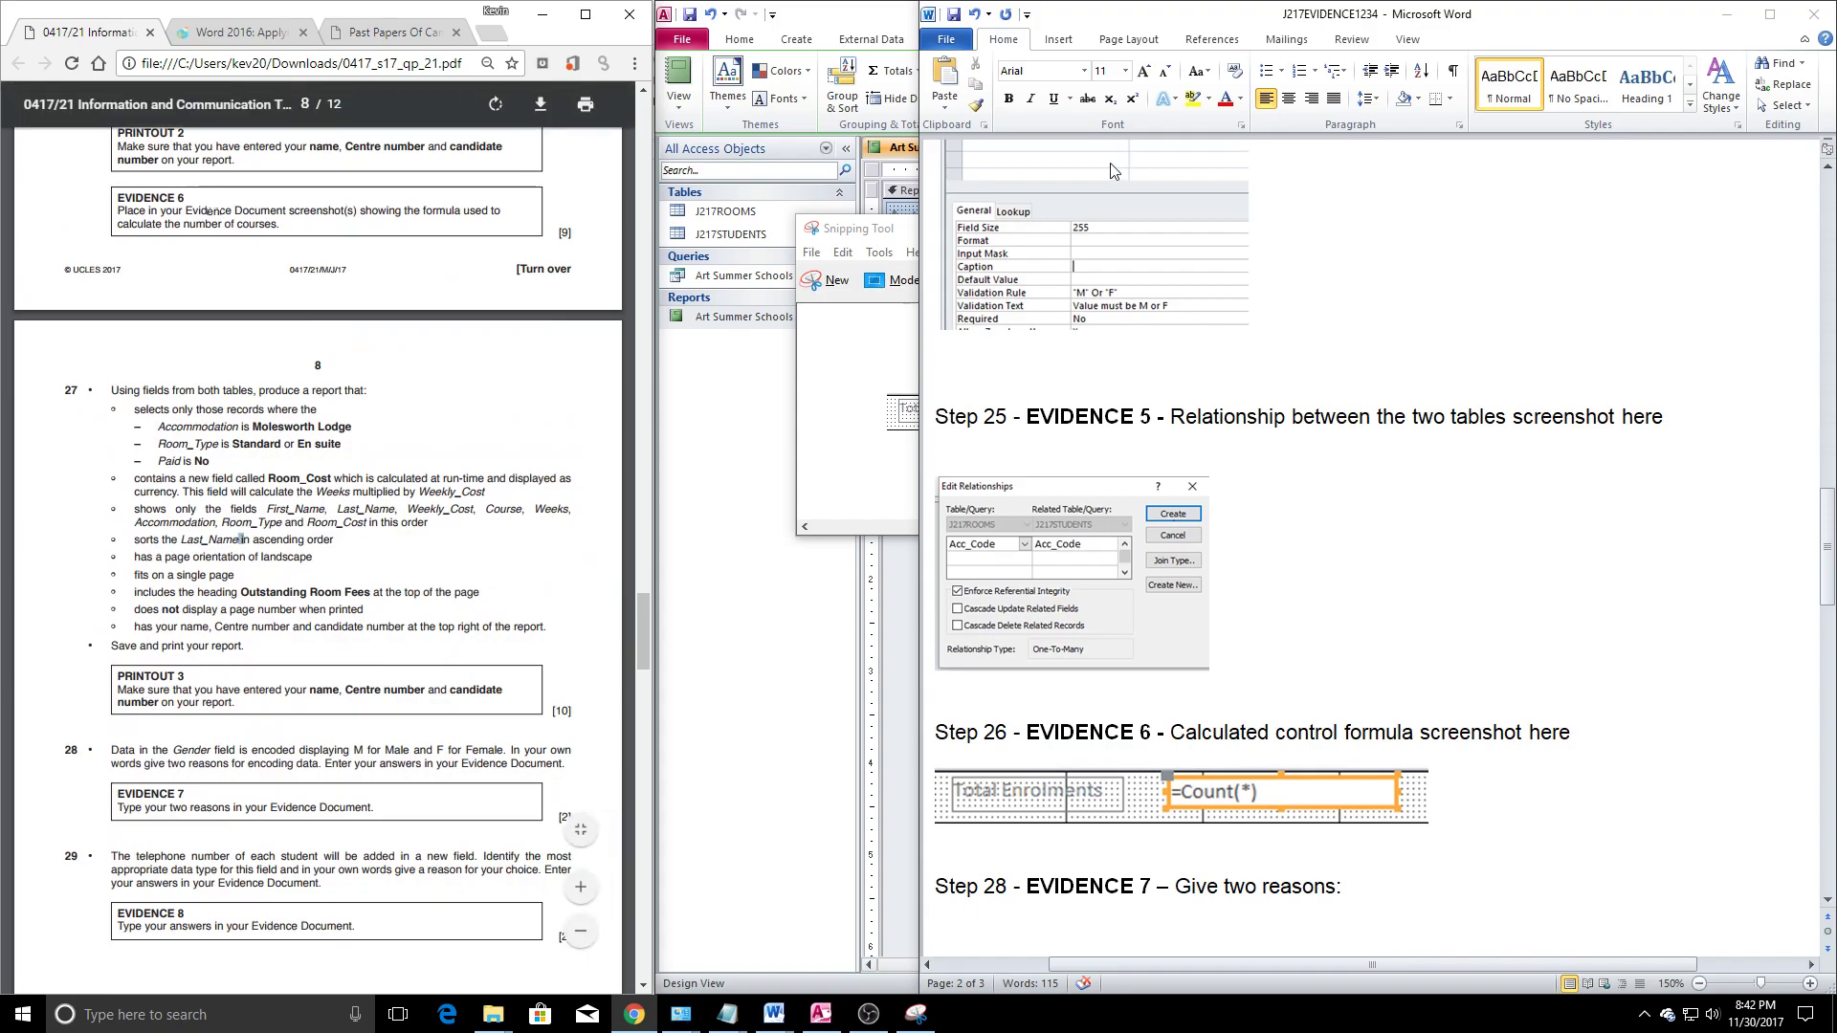
scroll(1148, 574, "down", 1)
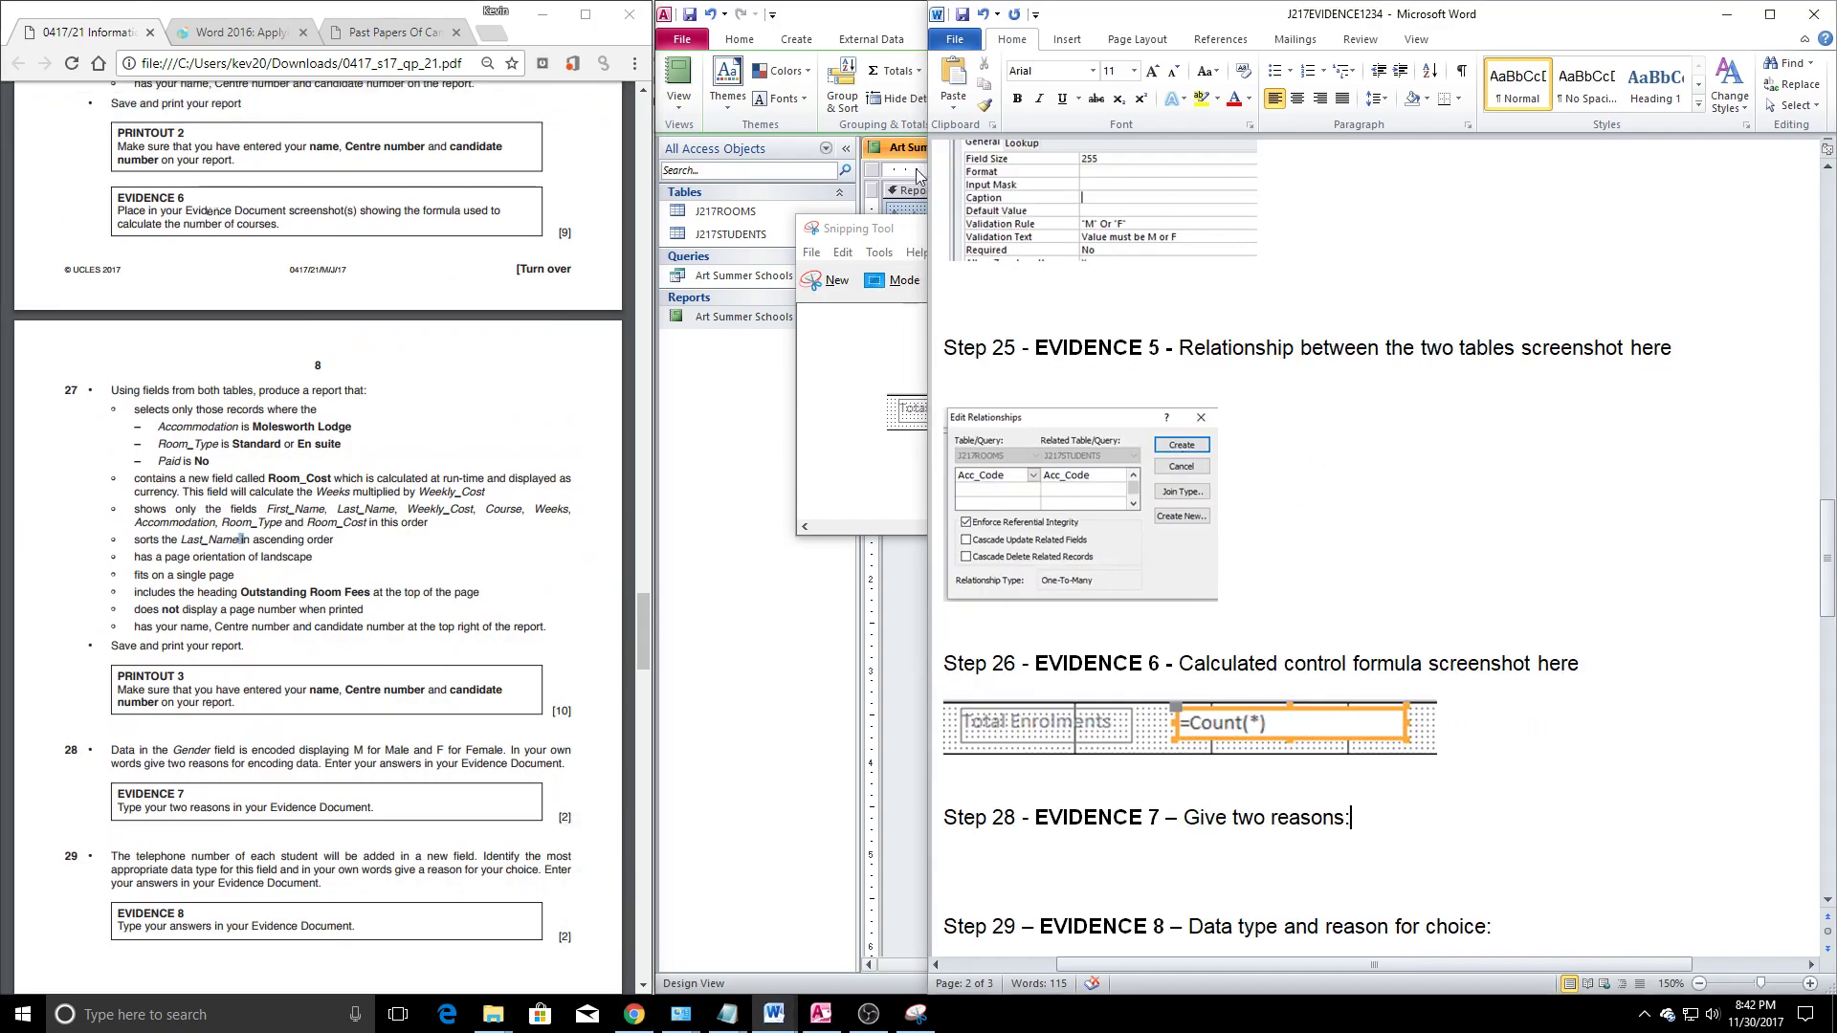
Close the Art Summer Schools report design in Access, saving the changes
left_click(868, 539)
left_click(1822, 147)
left_click(829, 560)
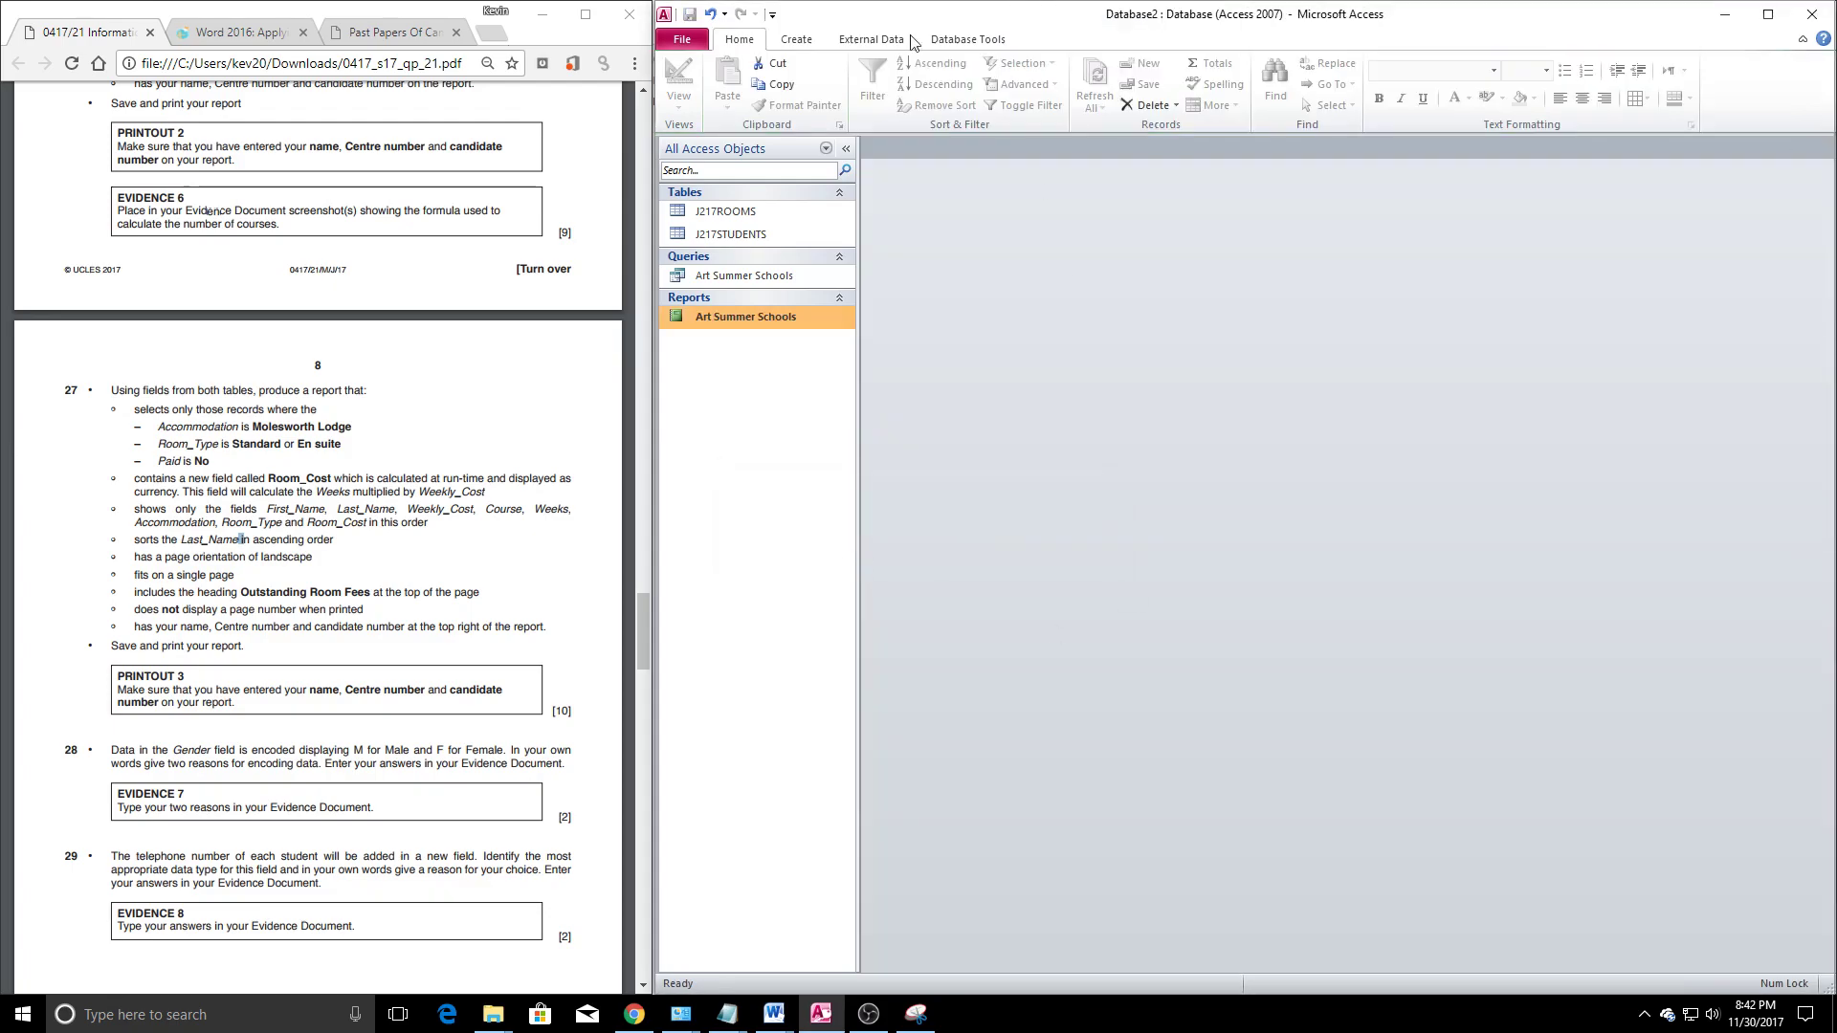
Start a new design-view query containing the J217ROOMS and J217STUDENTS tables
left_click(796, 39)
left_click(936, 86)
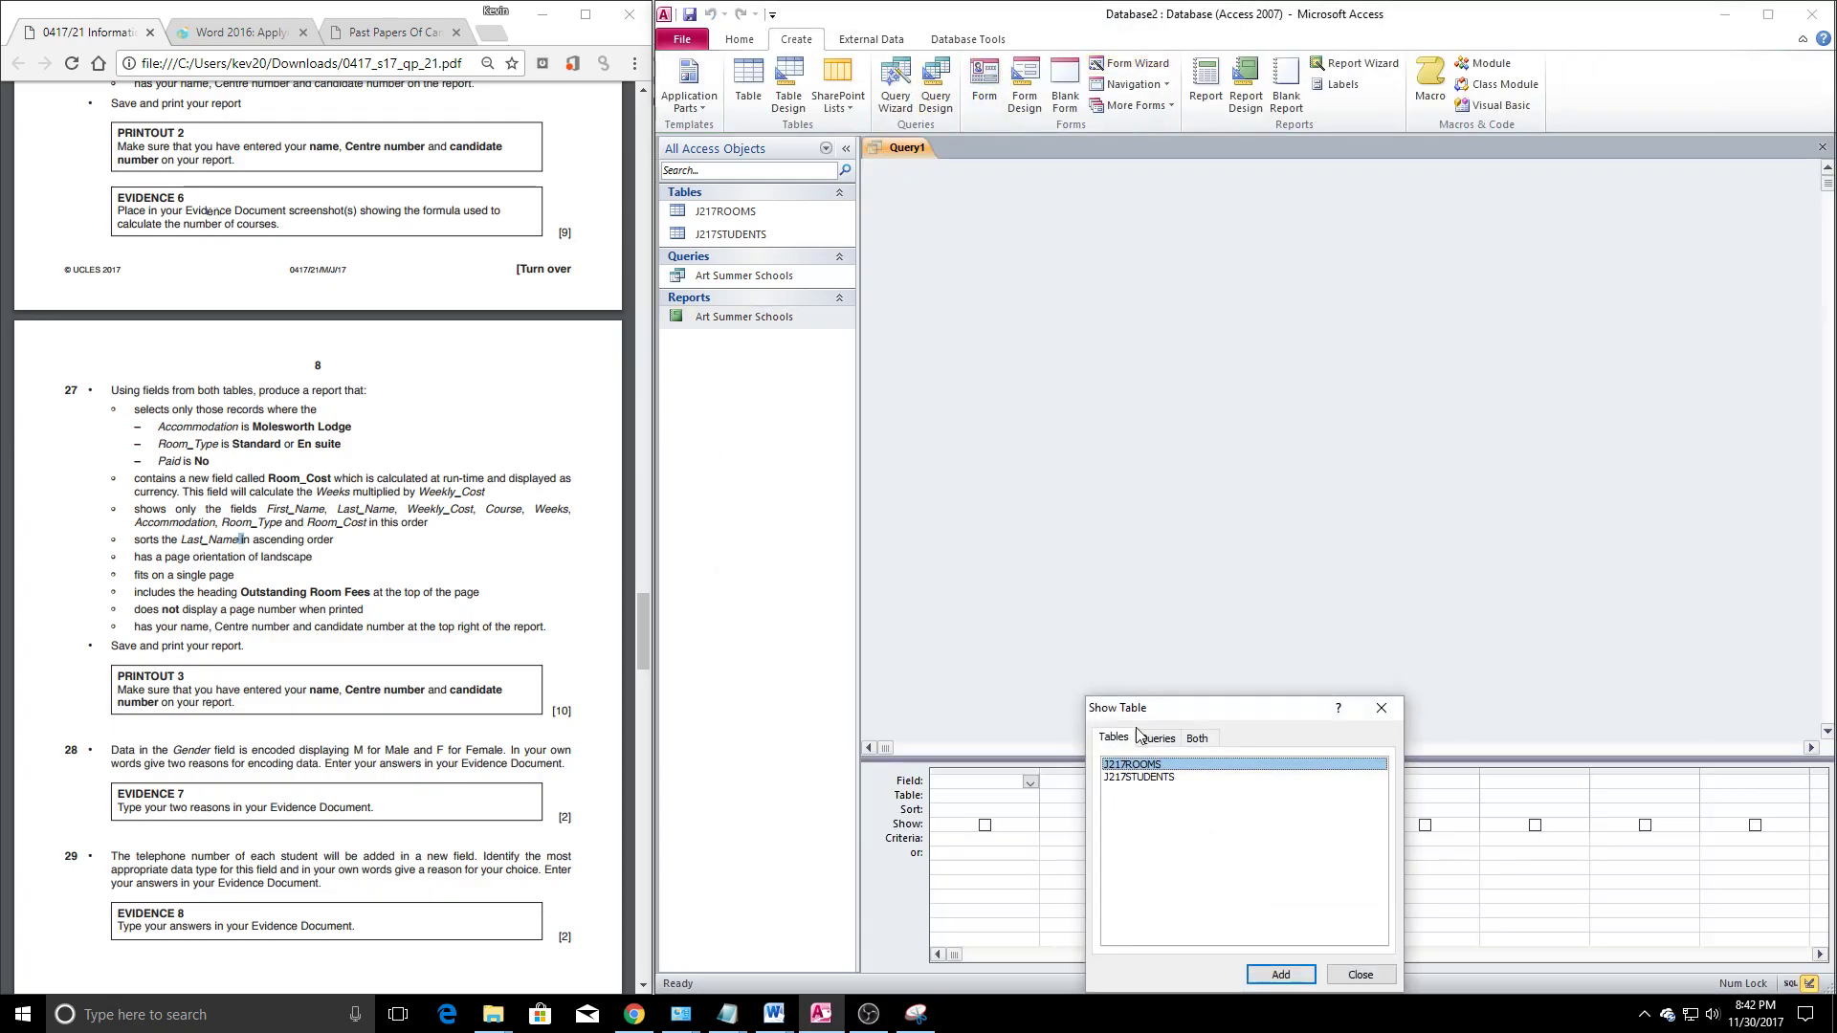
left_click(1301, 974)
left_click(1148, 777)
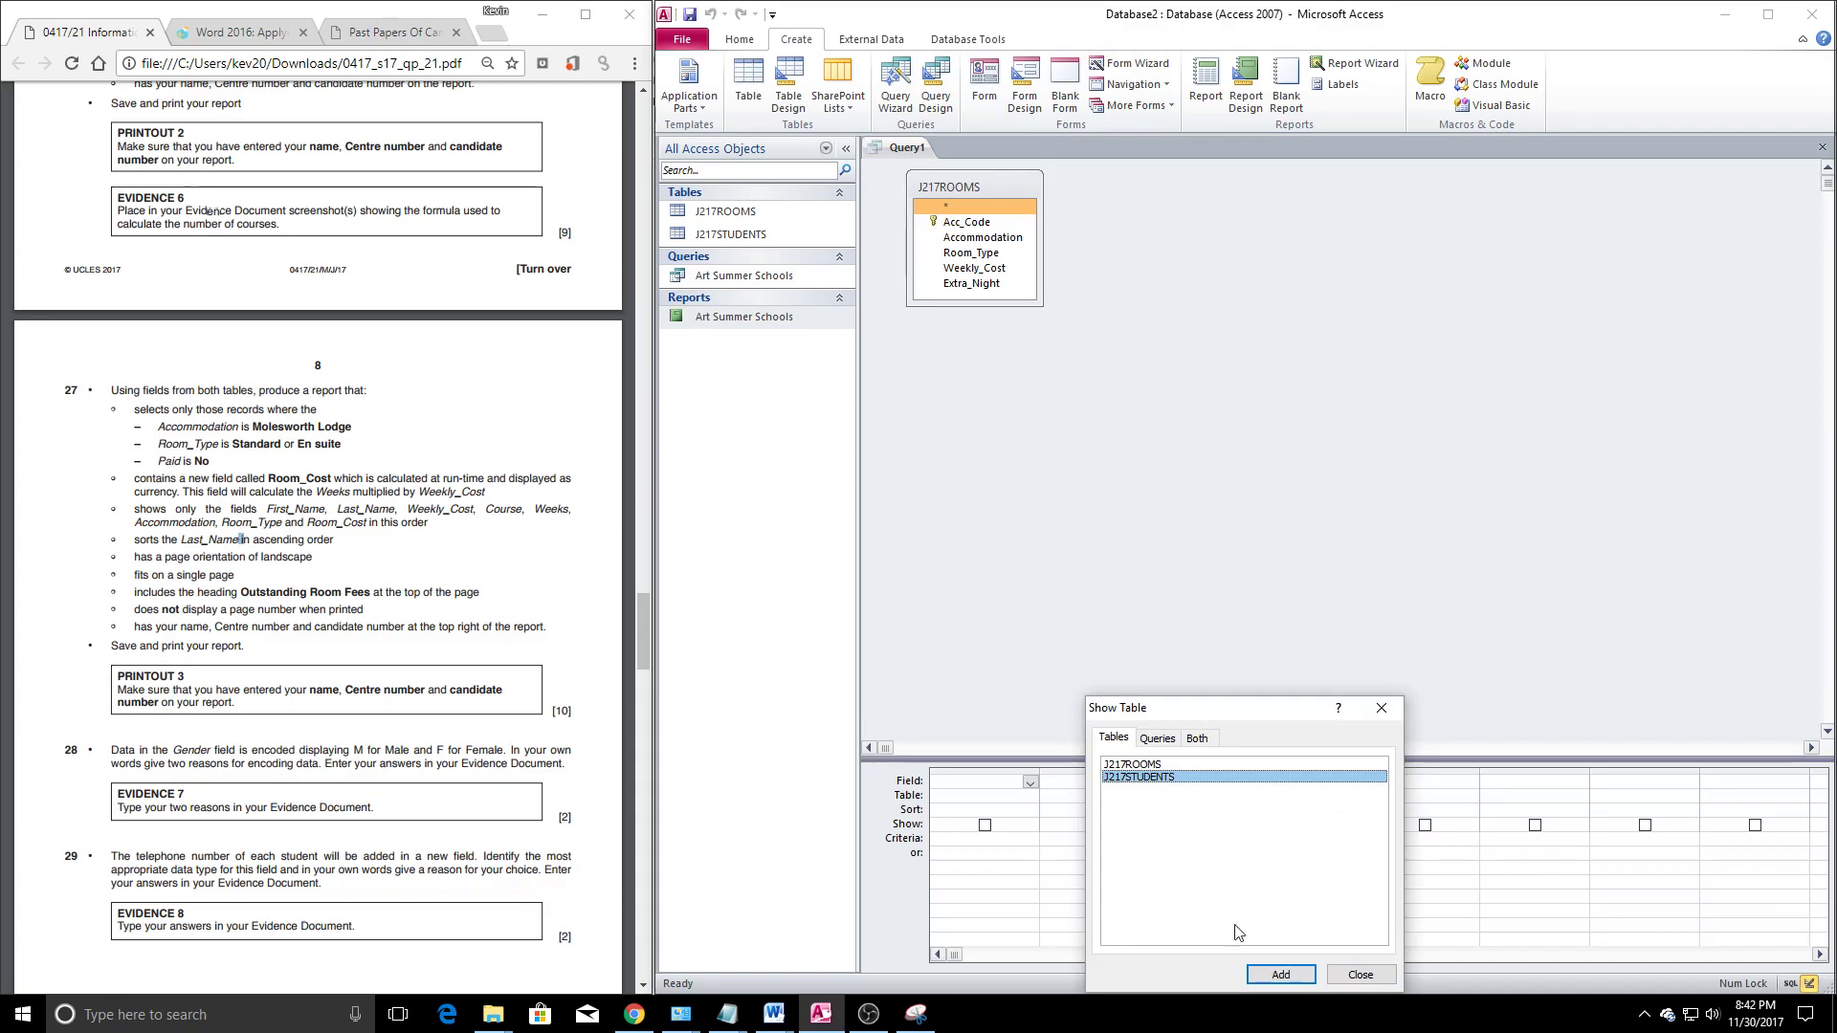
left_click(1280, 975)
left_click(1381, 708)
left_click_drag(1184, 187, 1256, 194)
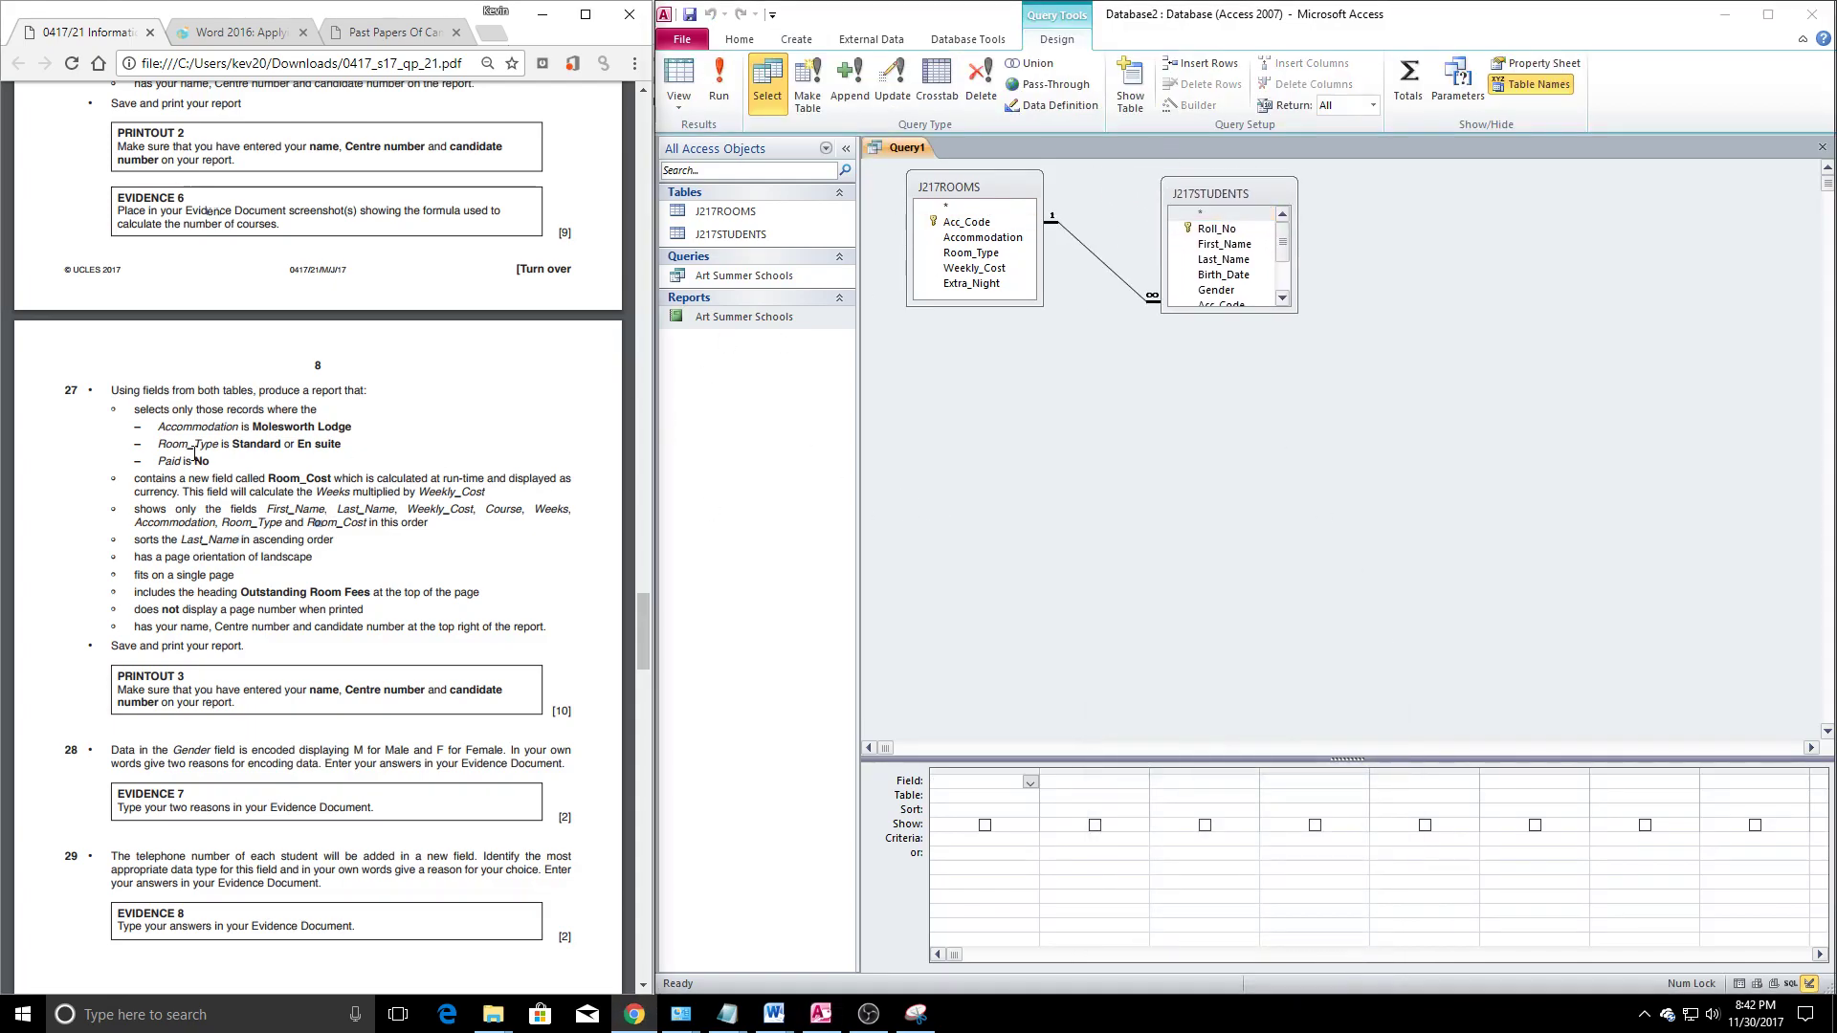
Add First_Name, Last_Name, Weekly_Cost, Course, Weeks, Accommodation and Room_Type to the query grid
left_click(1227, 245)
double_click(1228, 246)
double_click(1229, 260)
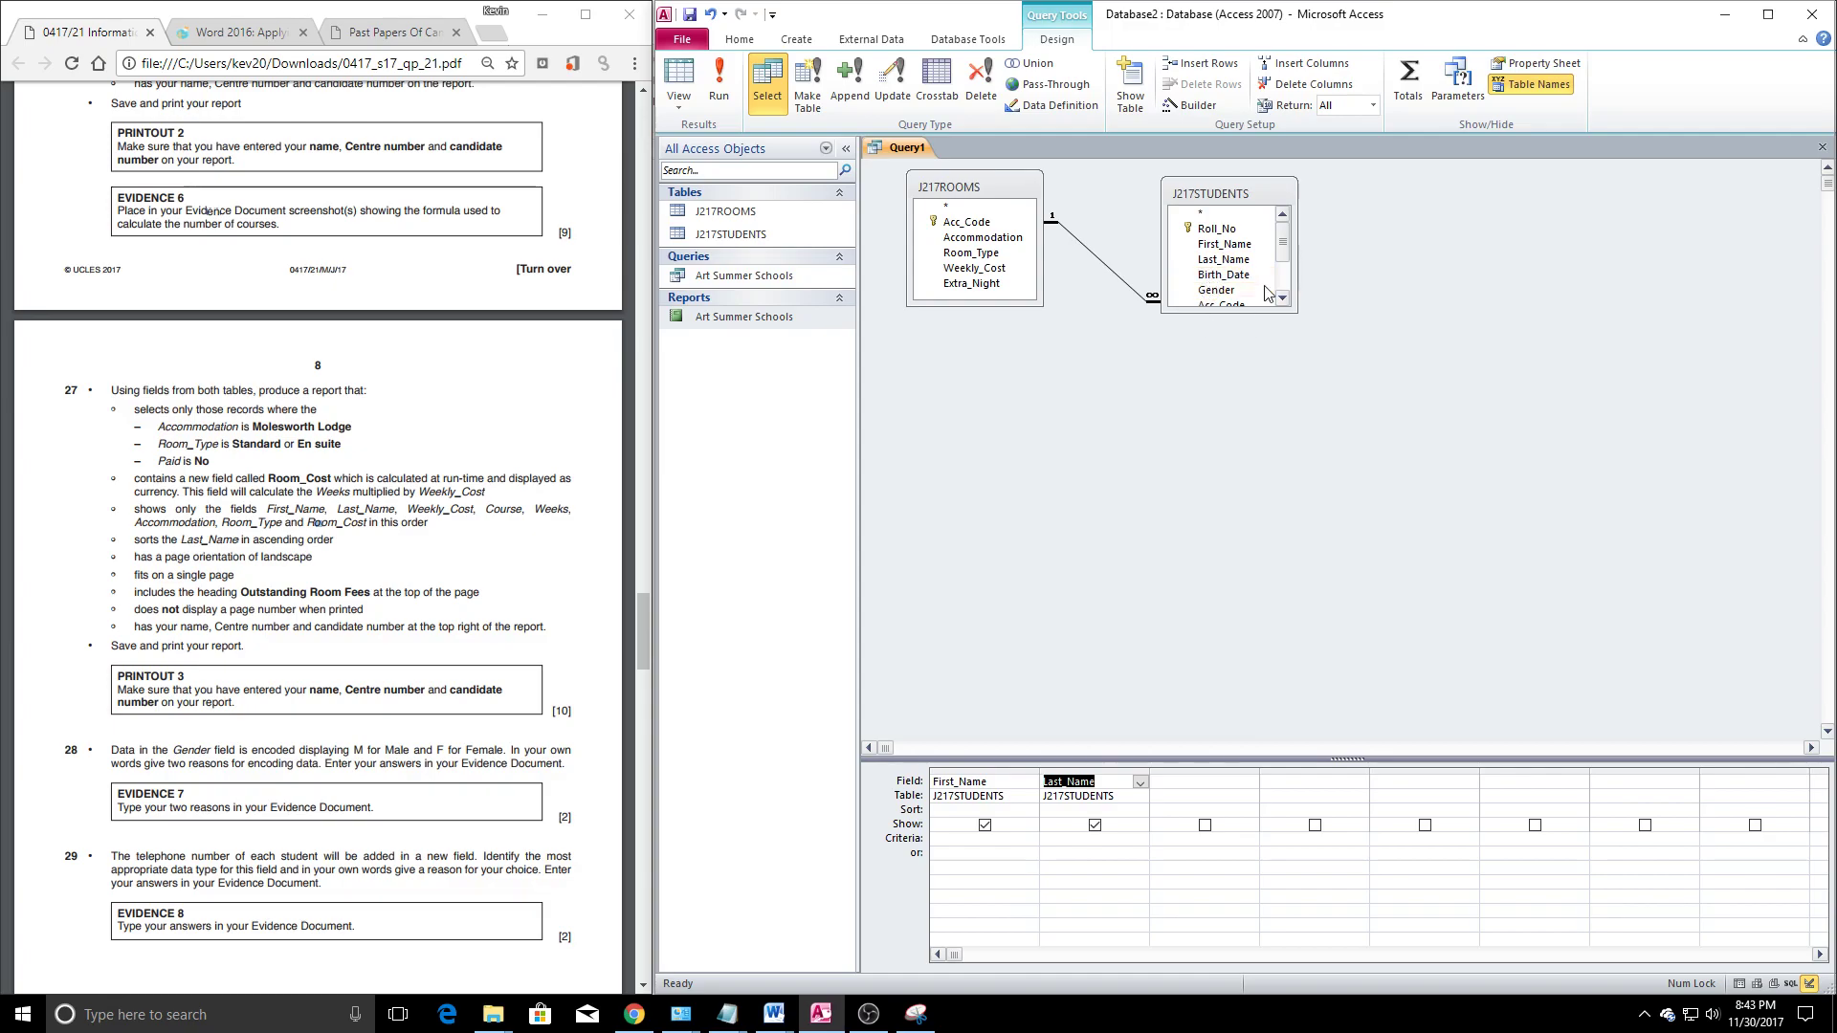
scroll(1244, 272, "down", 2)
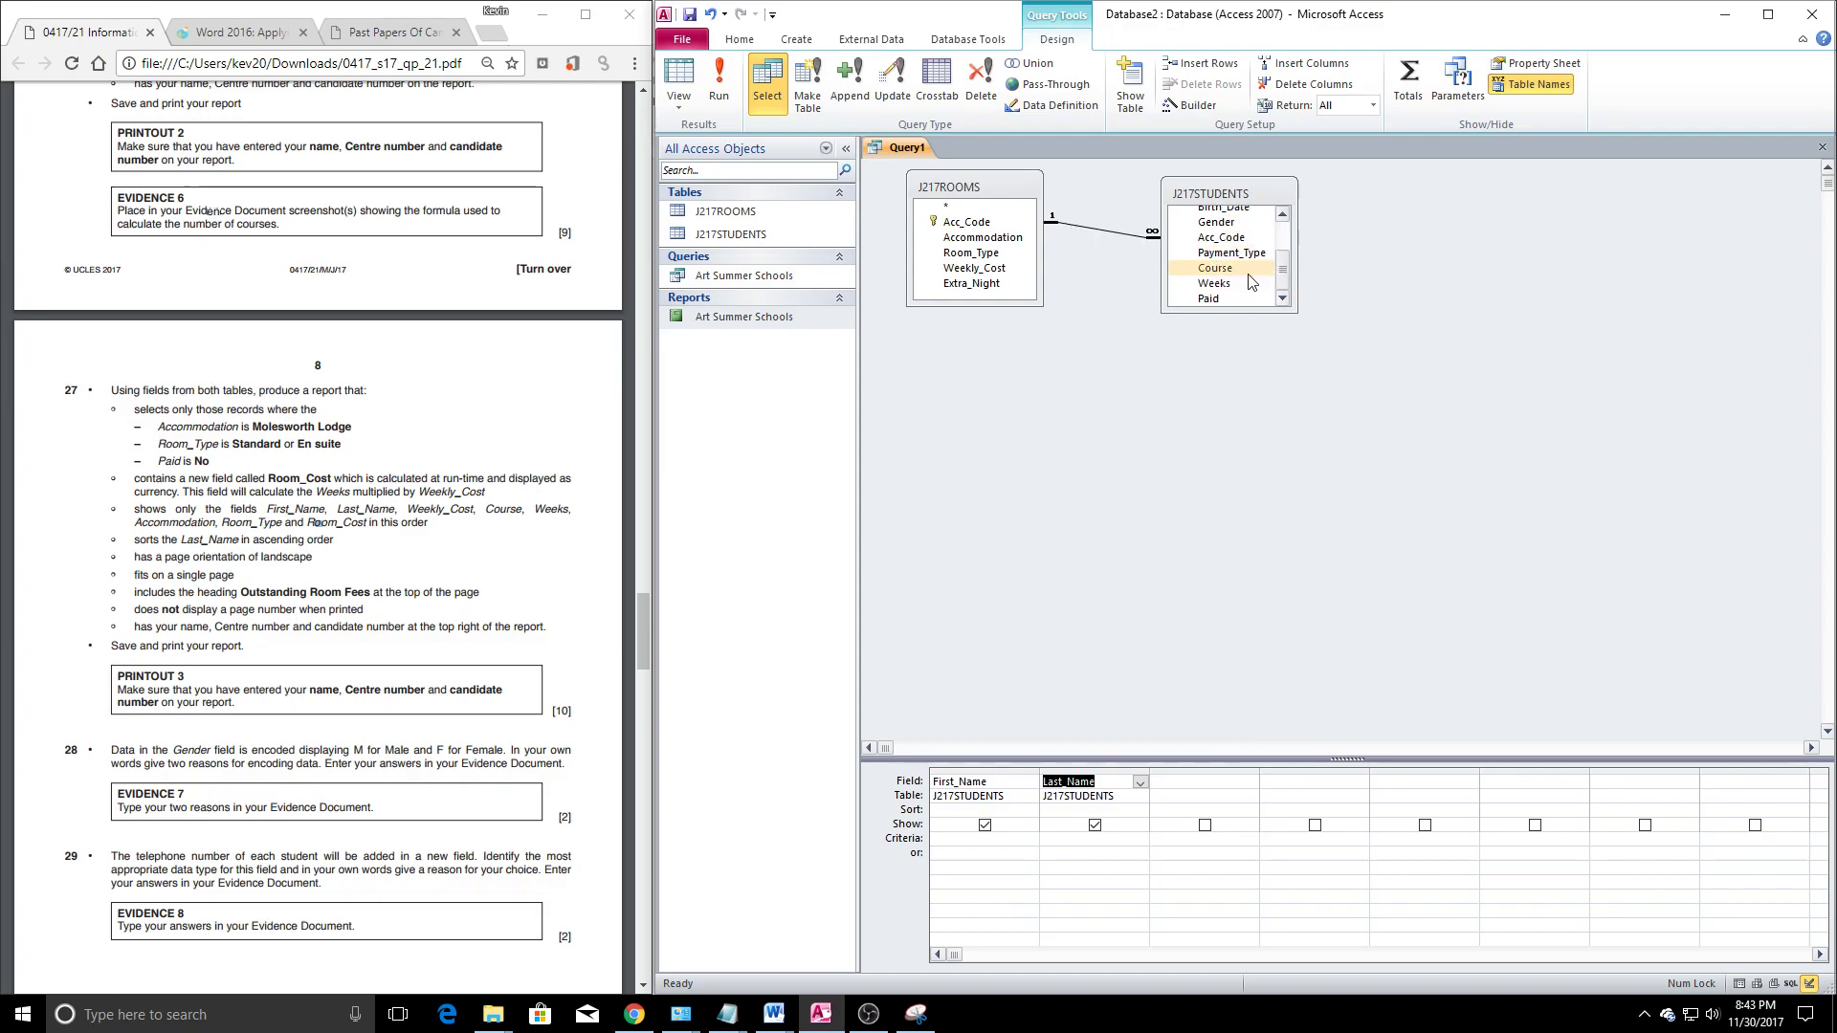
double_click(986, 271)
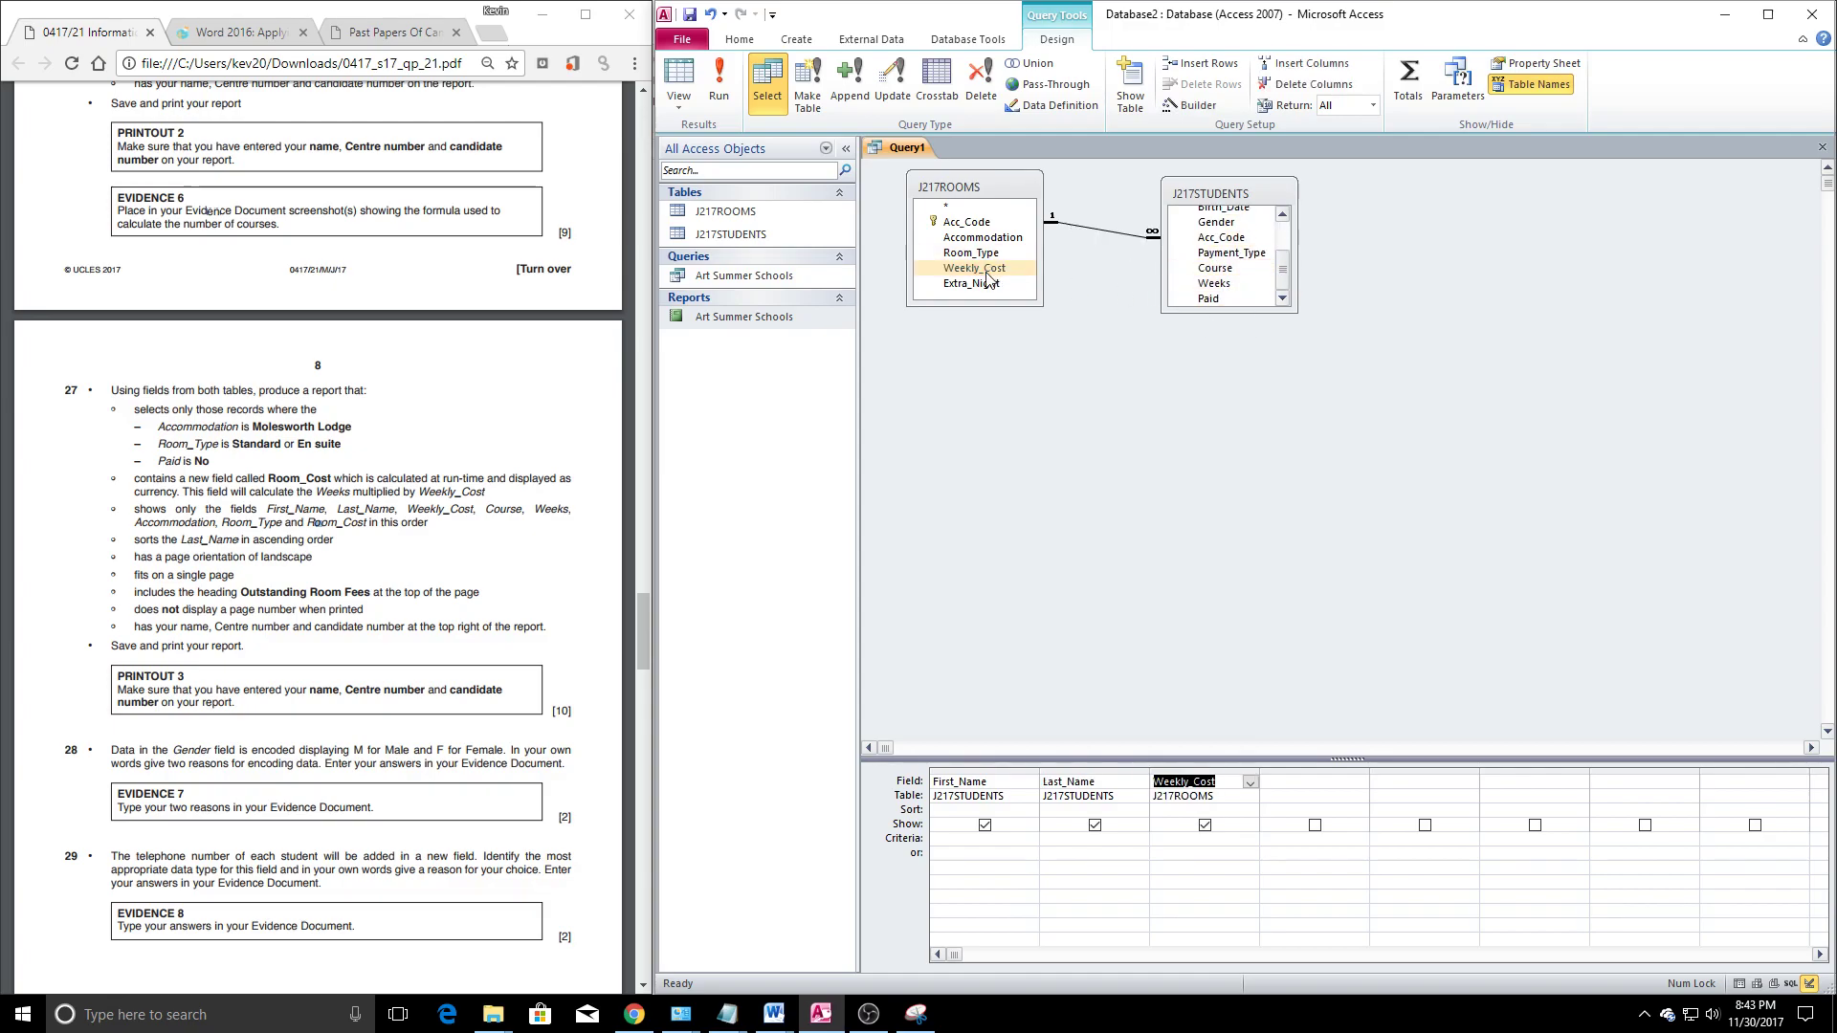
double_click(1217, 268)
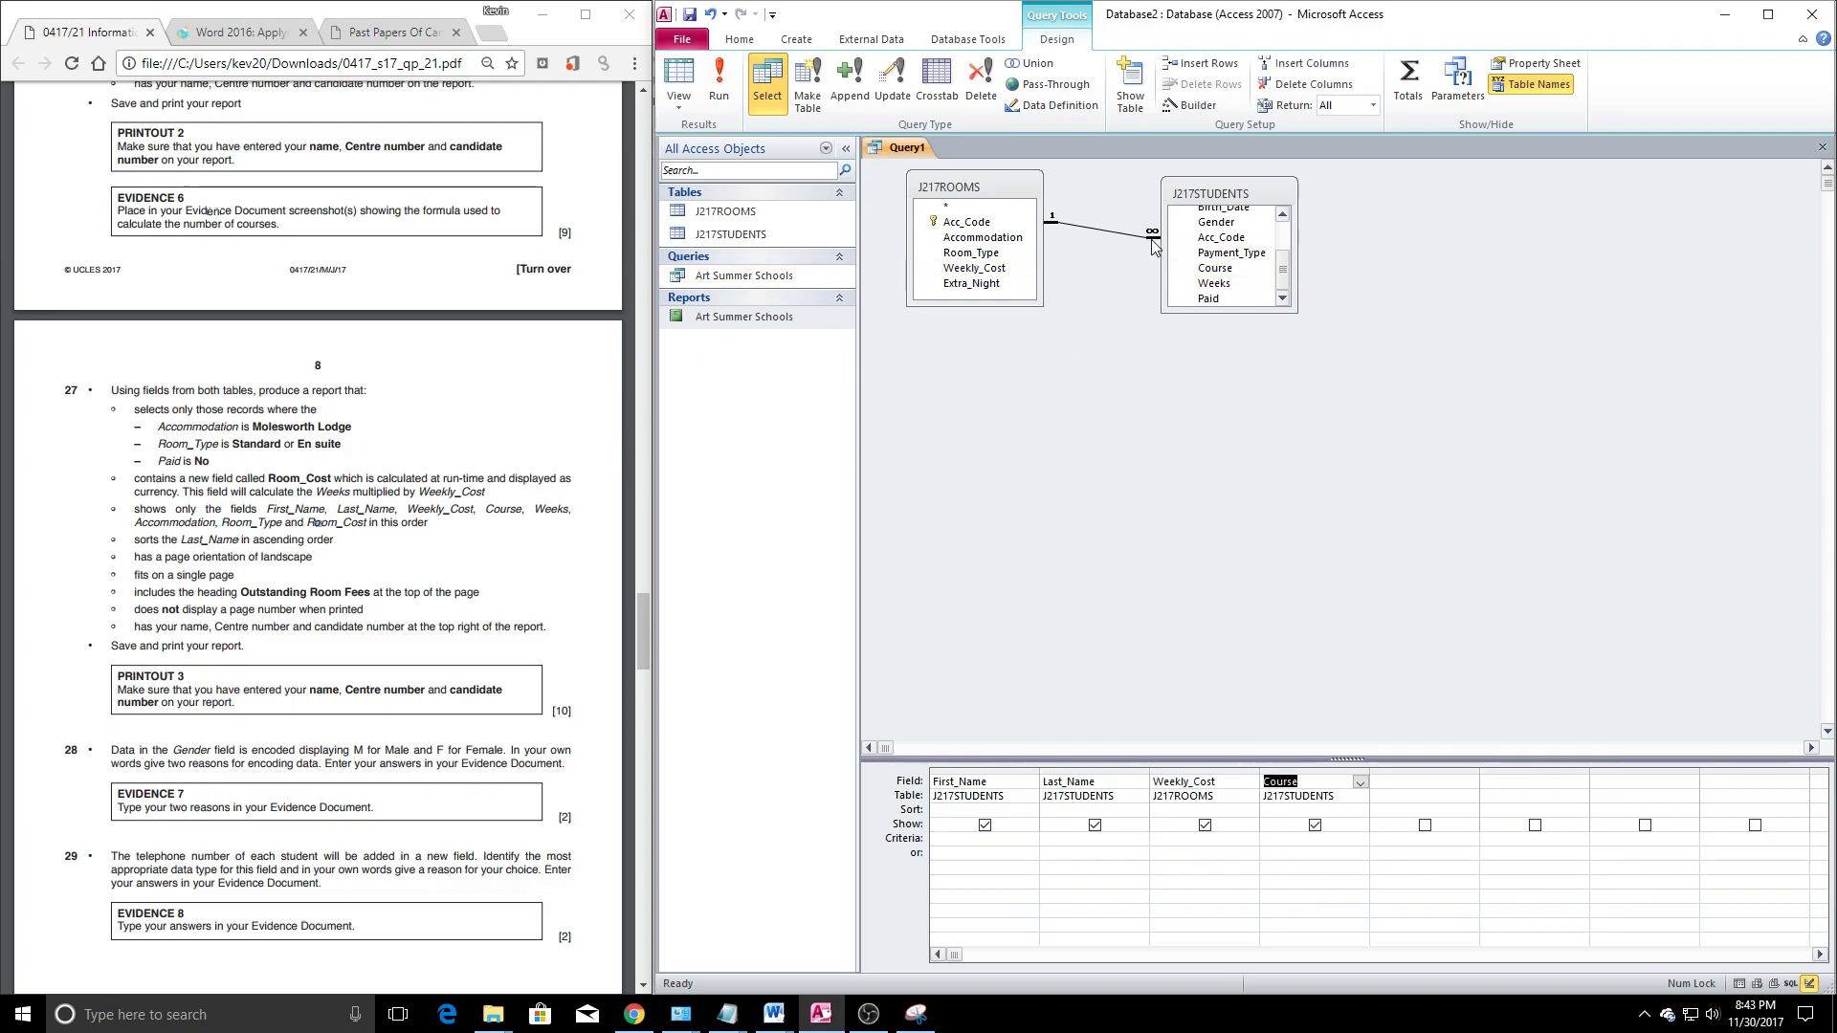
double_click(1214, 283)
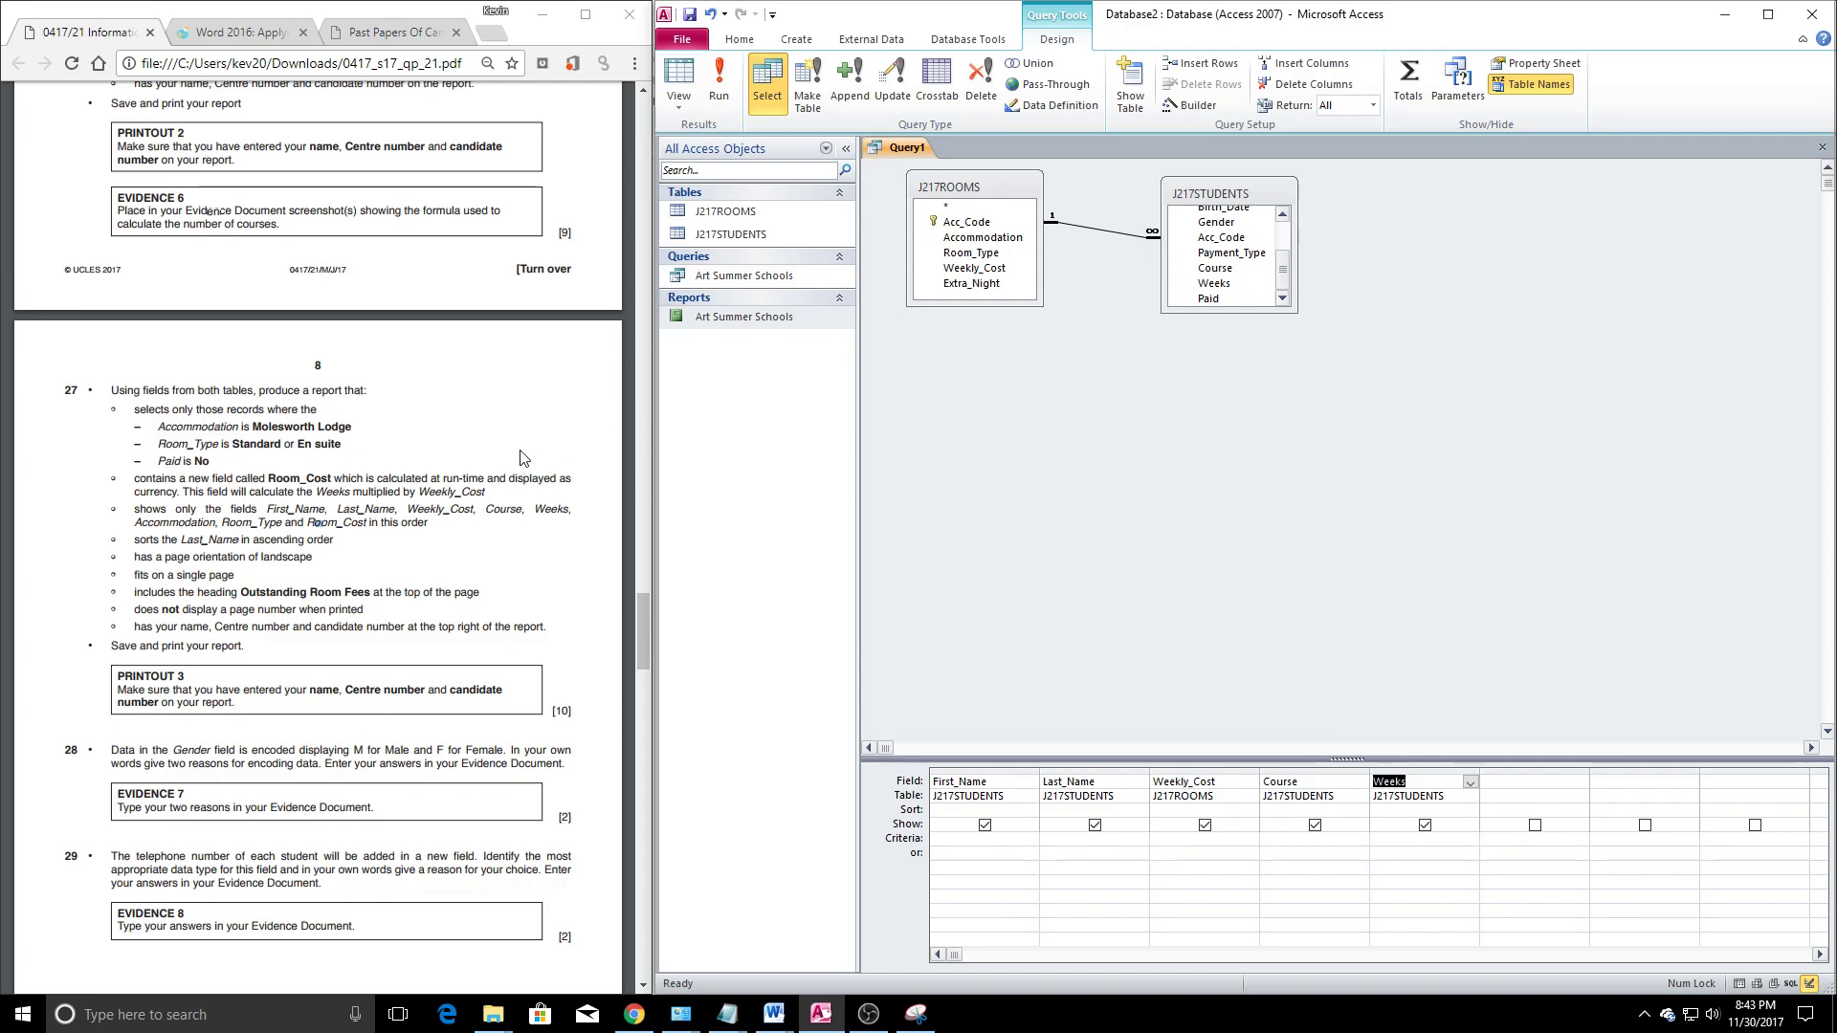
scroll(1232, 259, "up", 2)
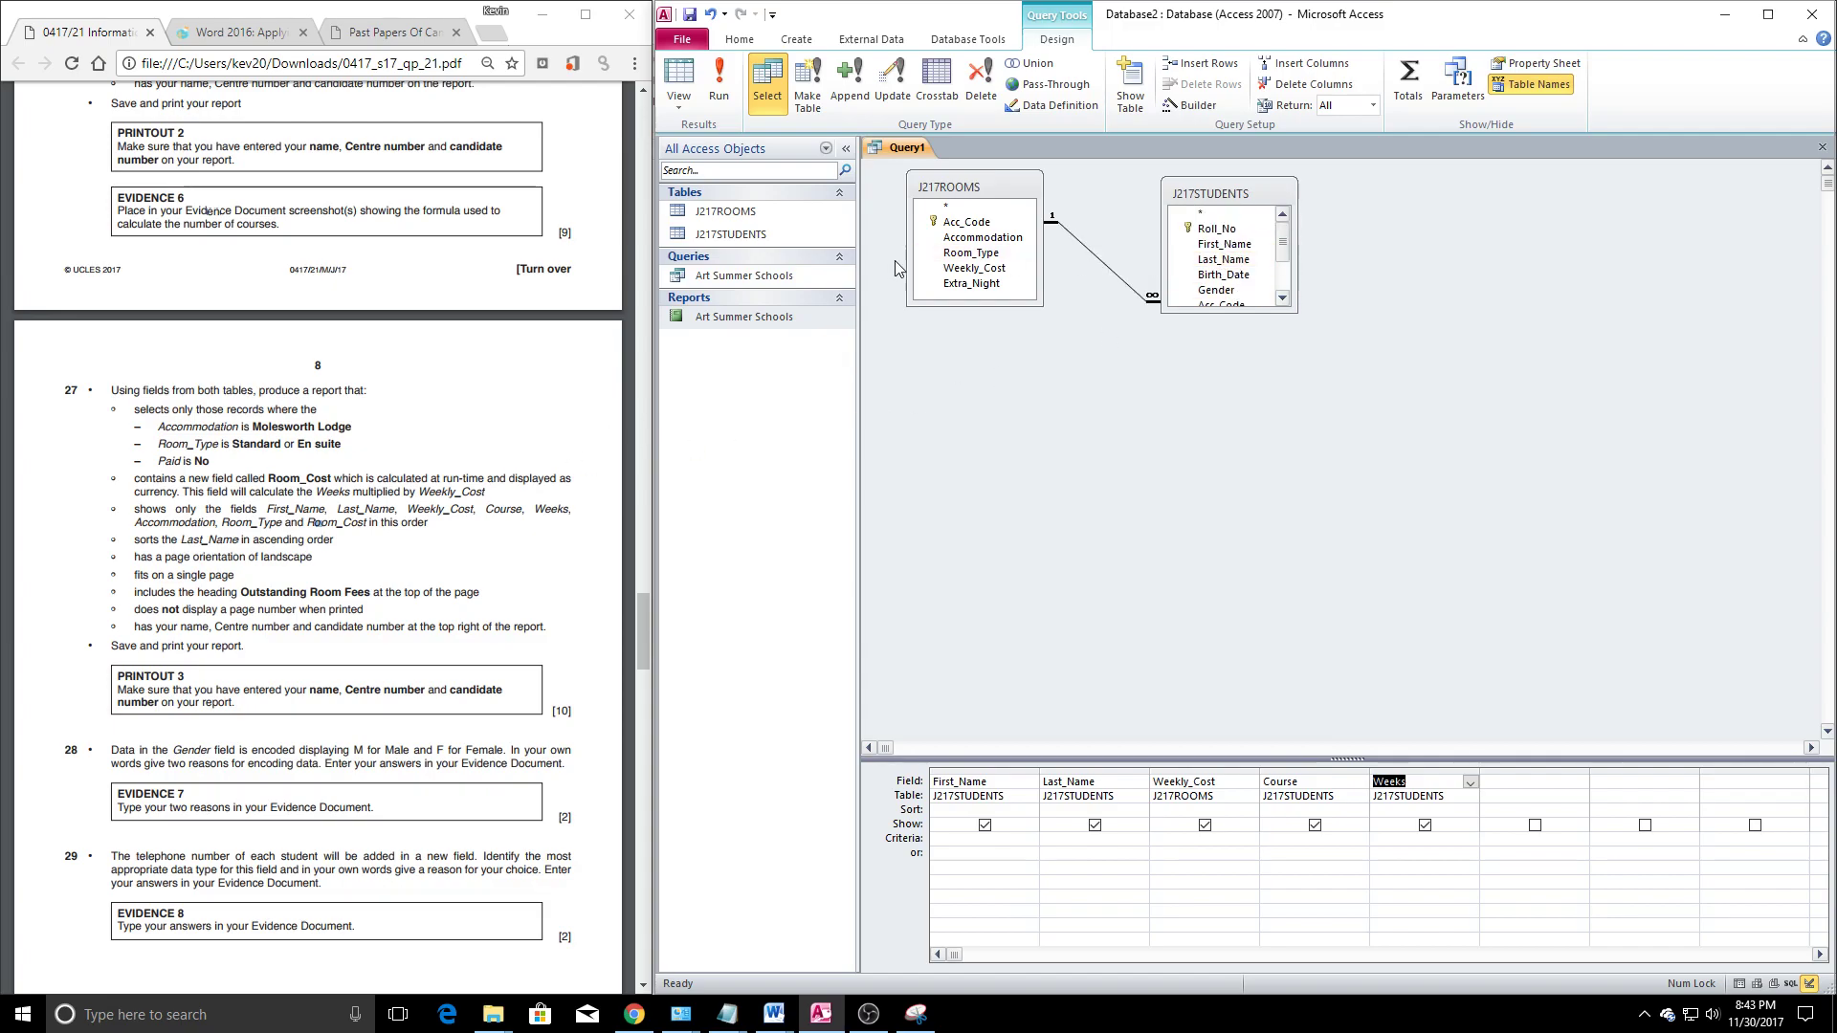
double_click(983, 238)
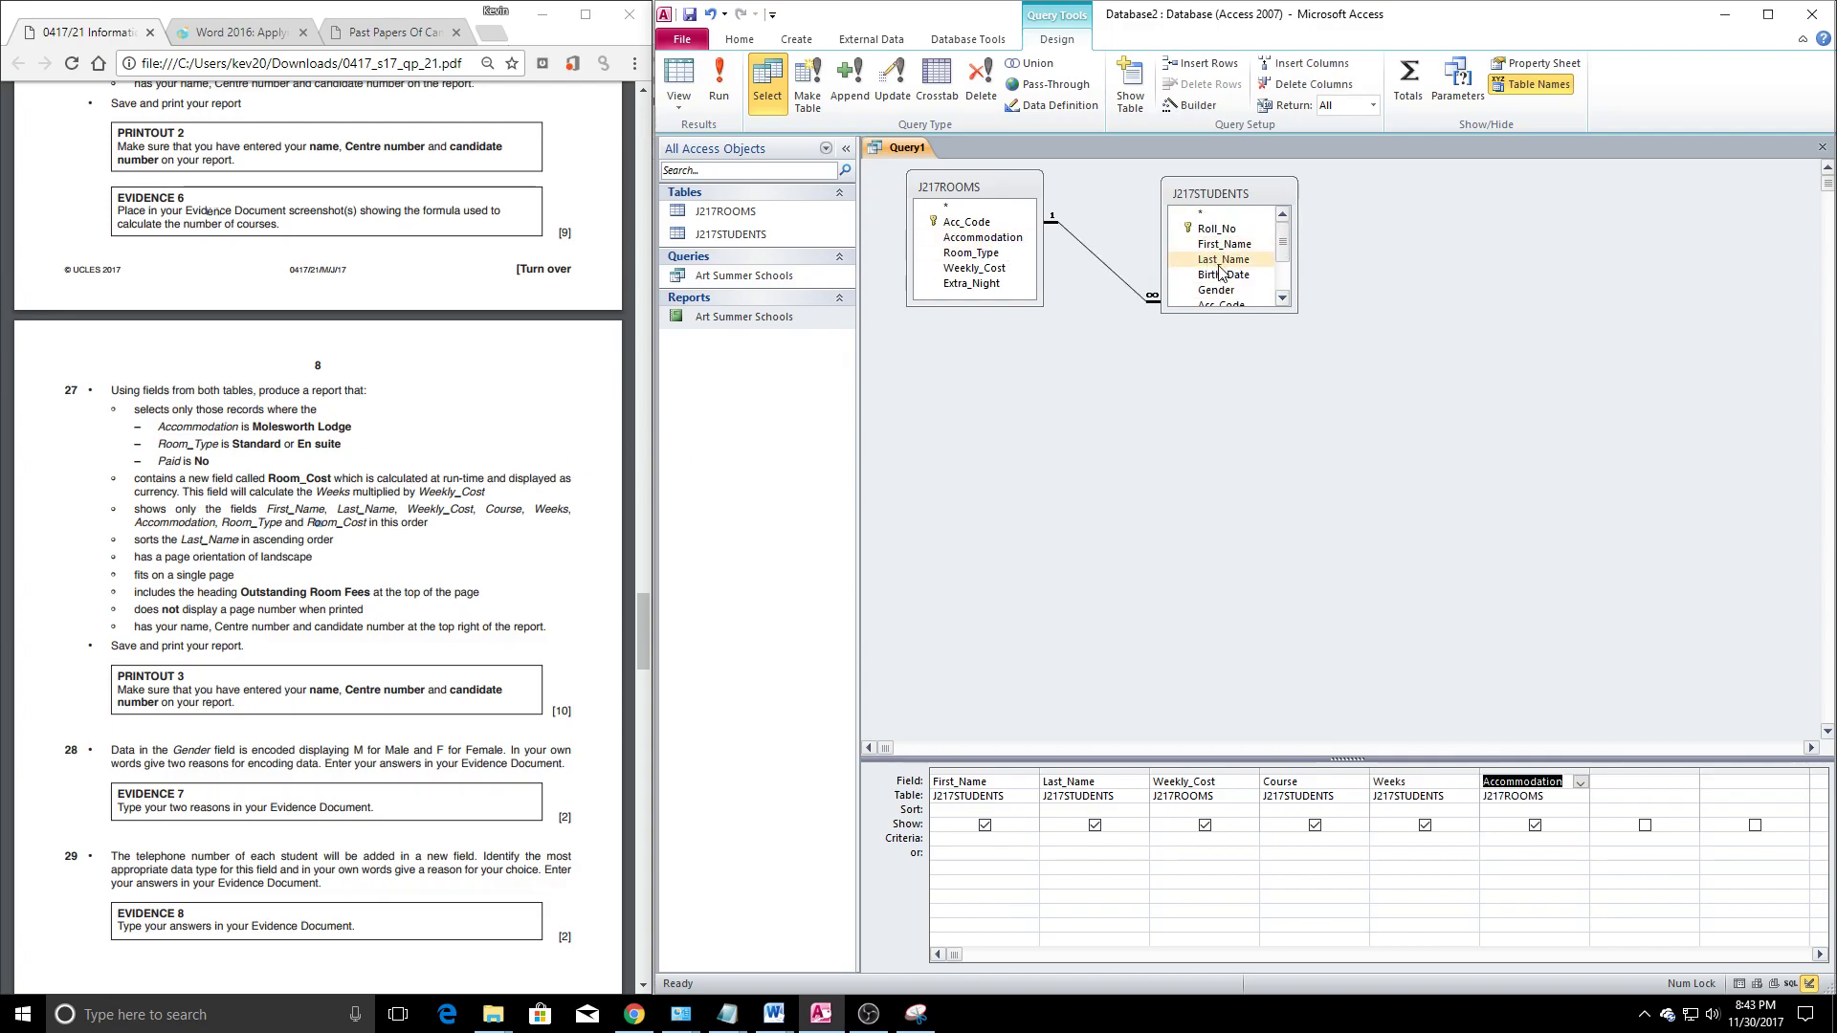
double_click(971, 252)
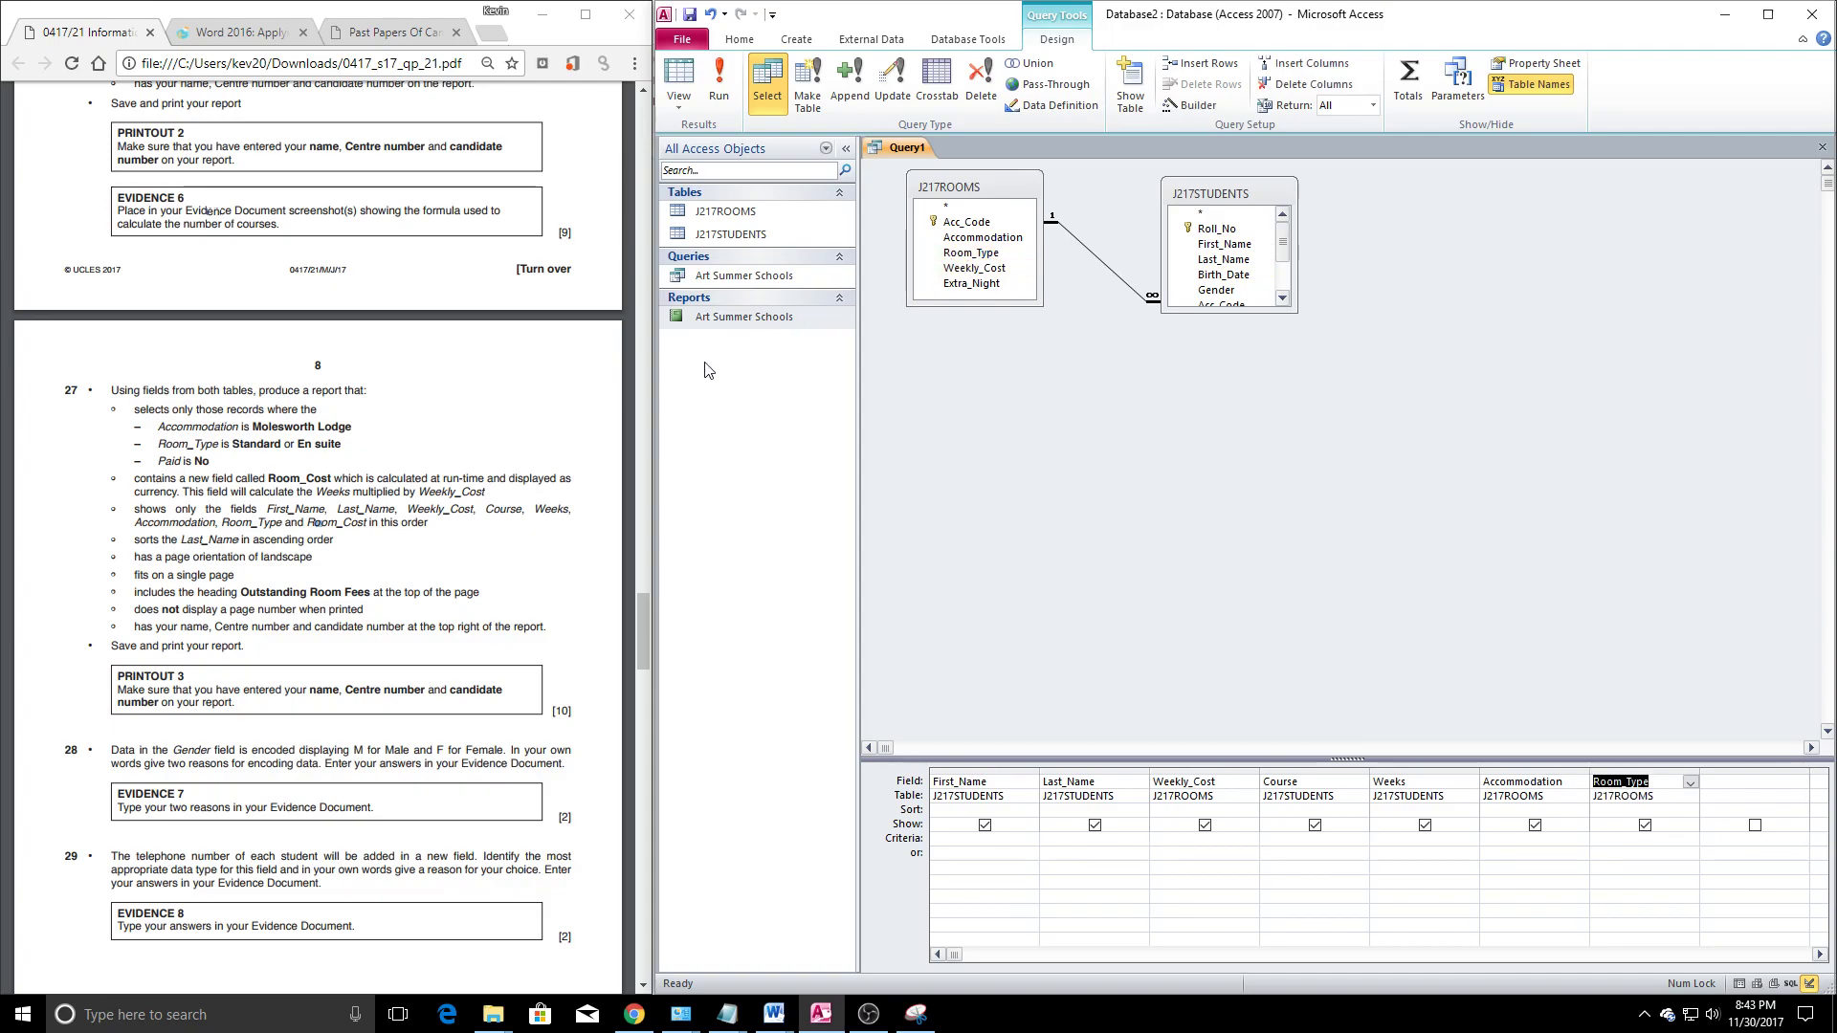
Add the Paid field to the grid with its Show box unticked
left_click(1718, 784)
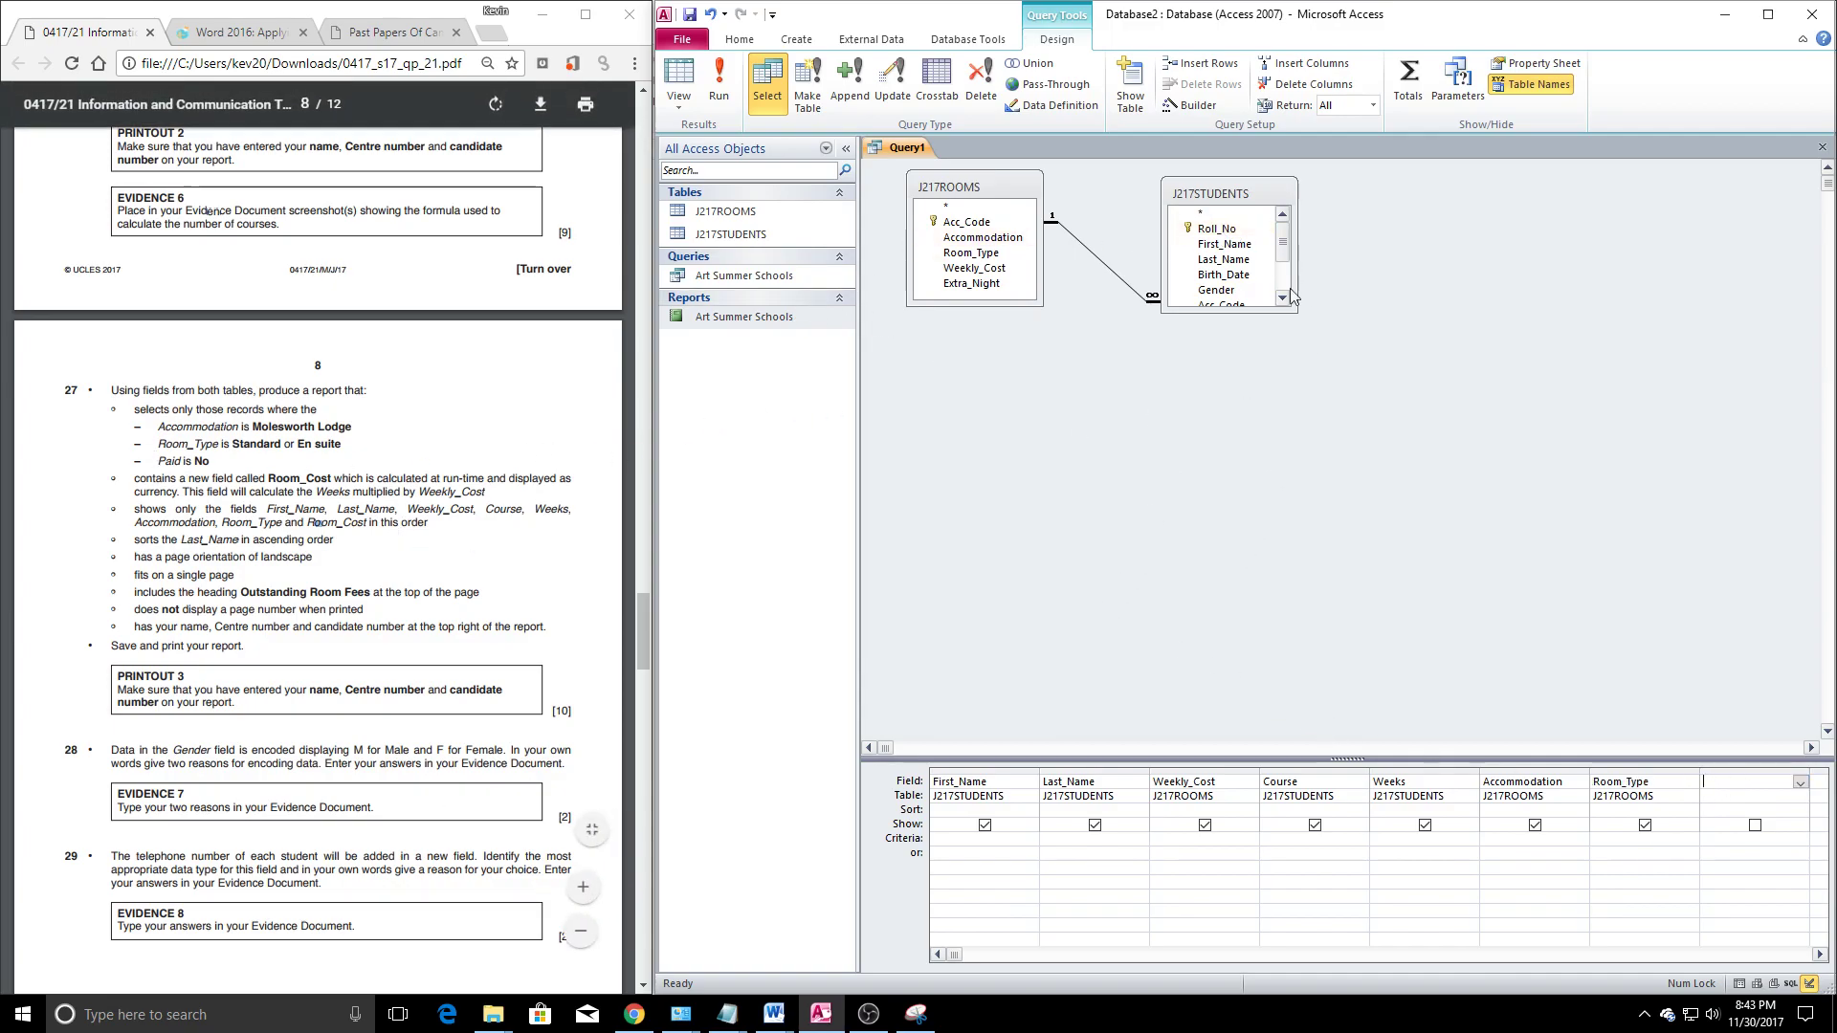
scroll(1233, 273, "down", 2)
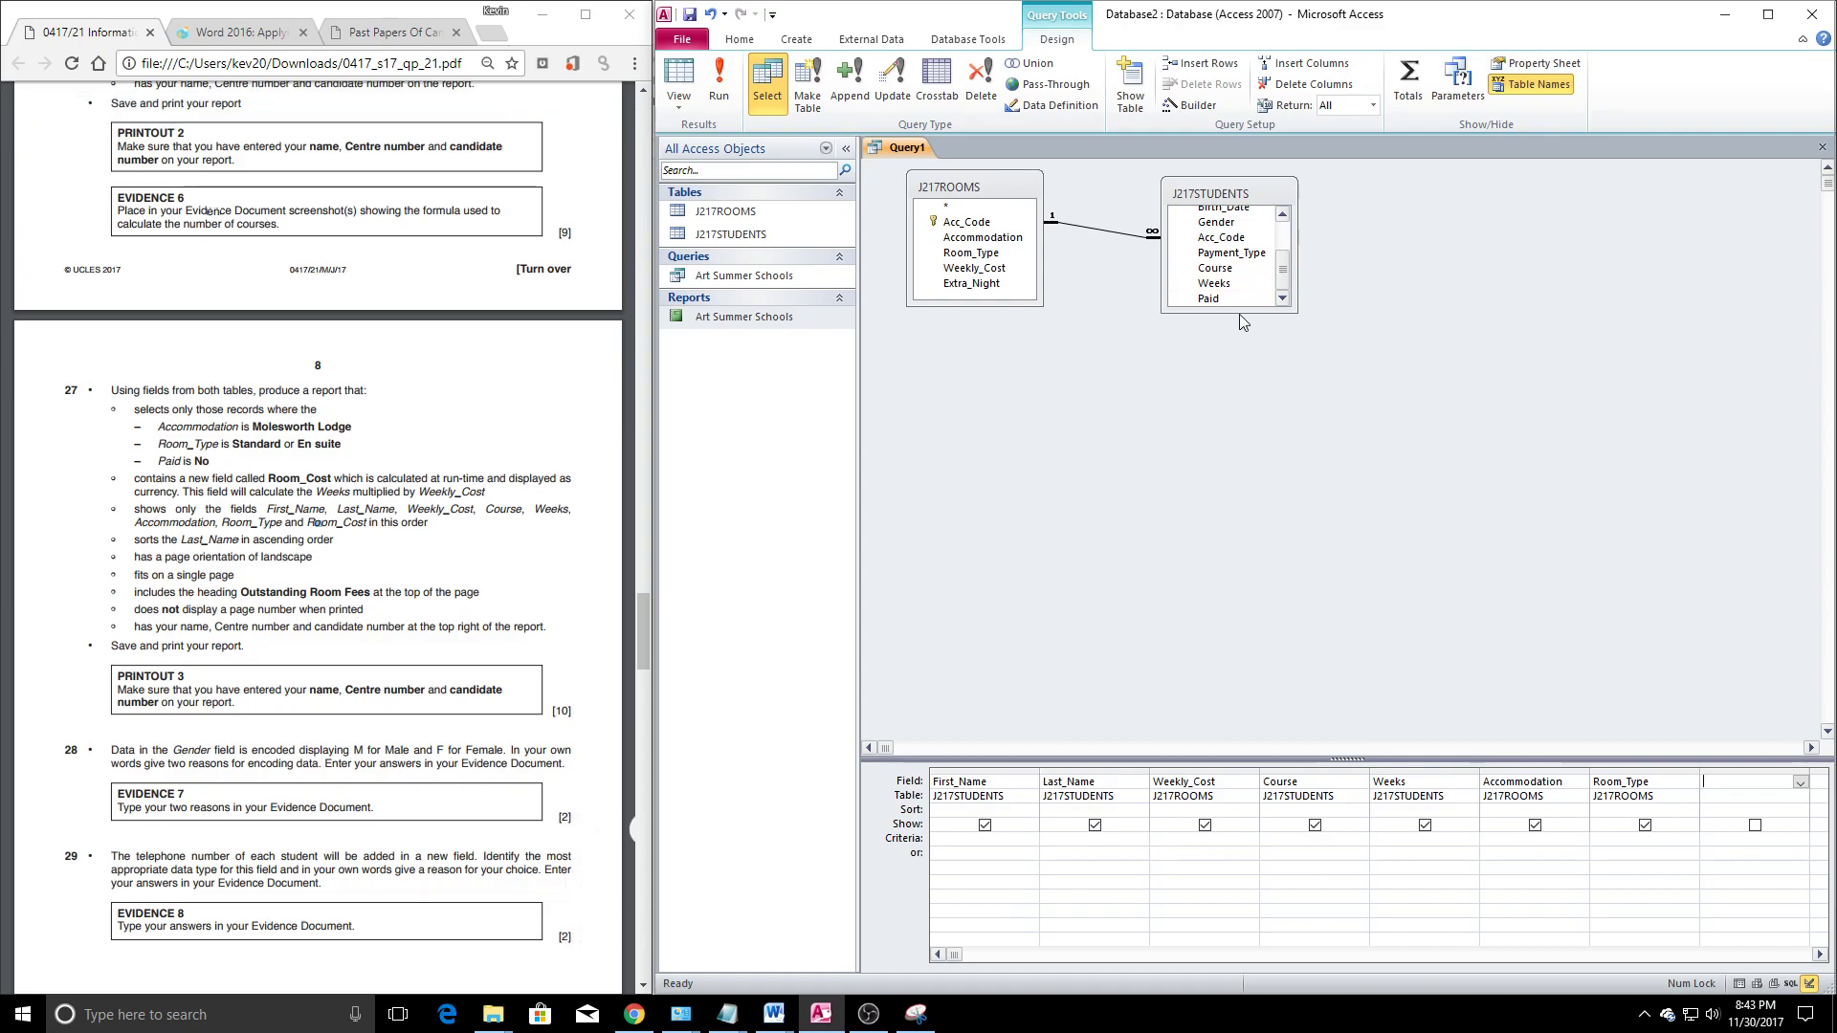
double_click(1204, 298)
left_click(1755, 827)
left_click(1283, 953)
left_click_drag(1806, 955, 945, 966)
Set criteria Molesworth Lodge, Standard or En Suite, and No, then begin a Room_Cost field
type("worth Lodge")
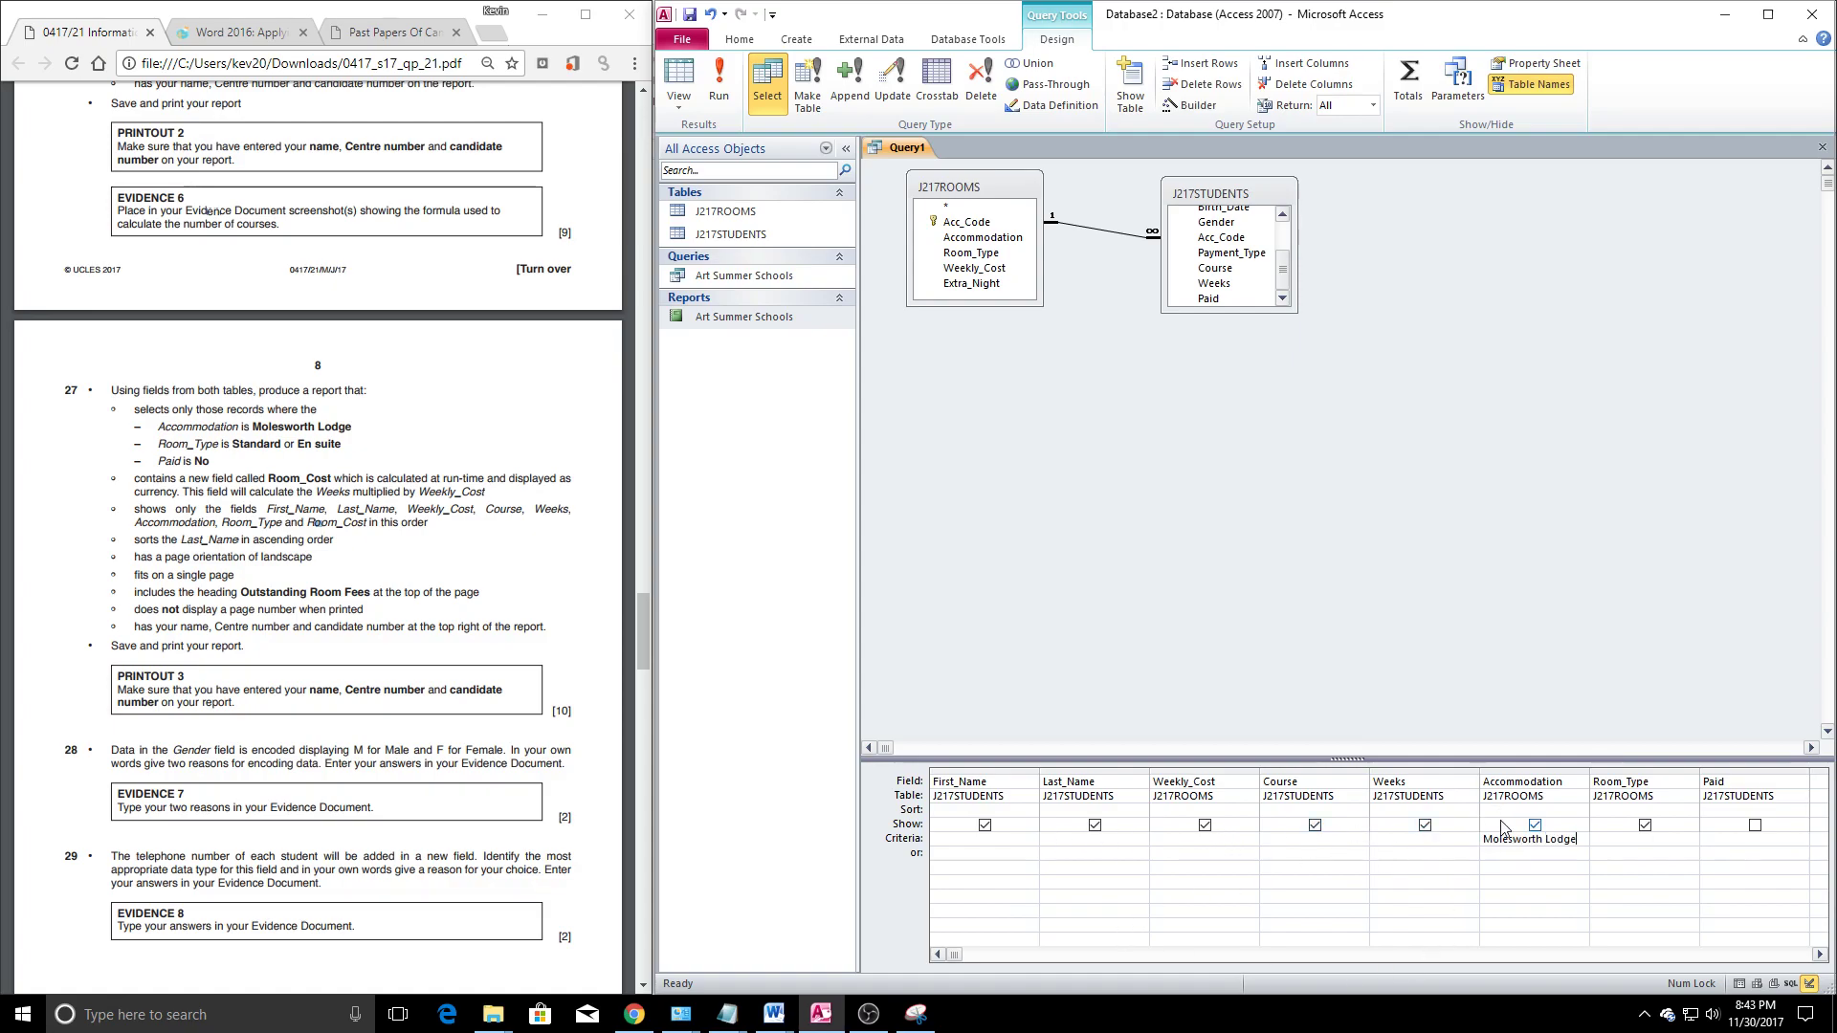
key("Tab")
type("Standard or En Sui")
left_click(1657, 897)
left_click(1713, 841)
type("No")
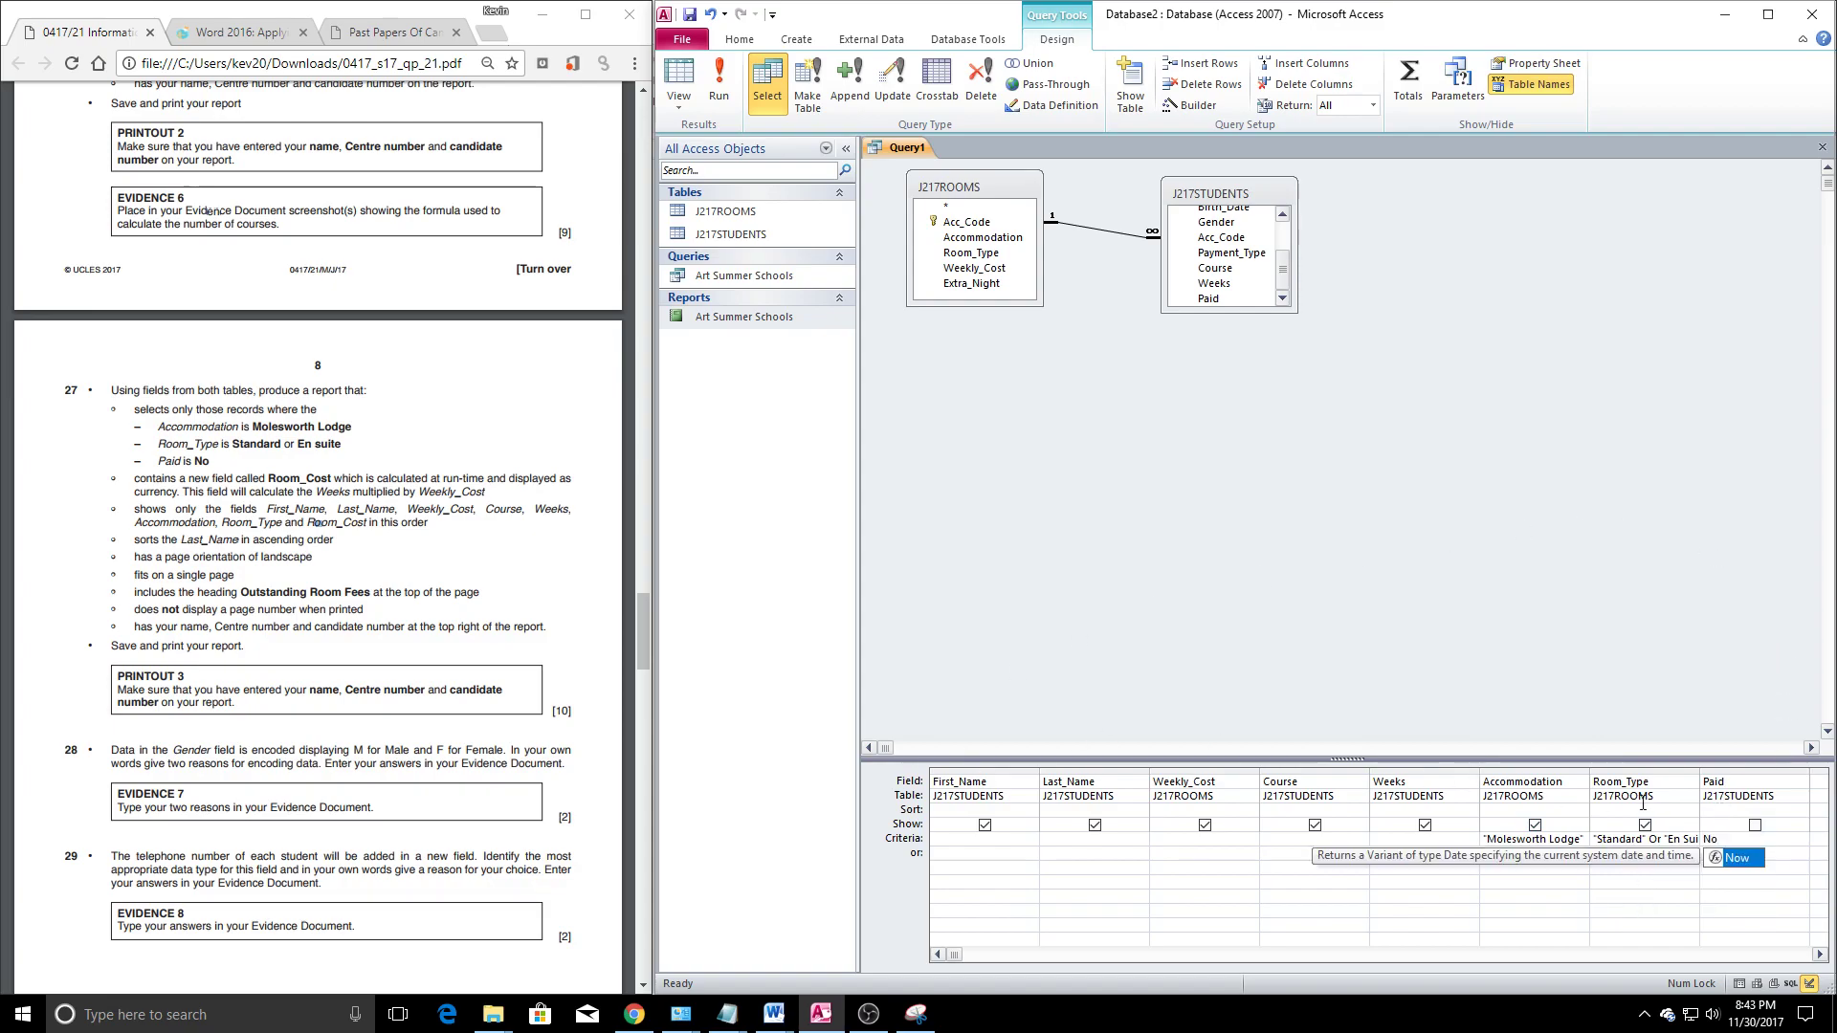
left_click(1824, 787)
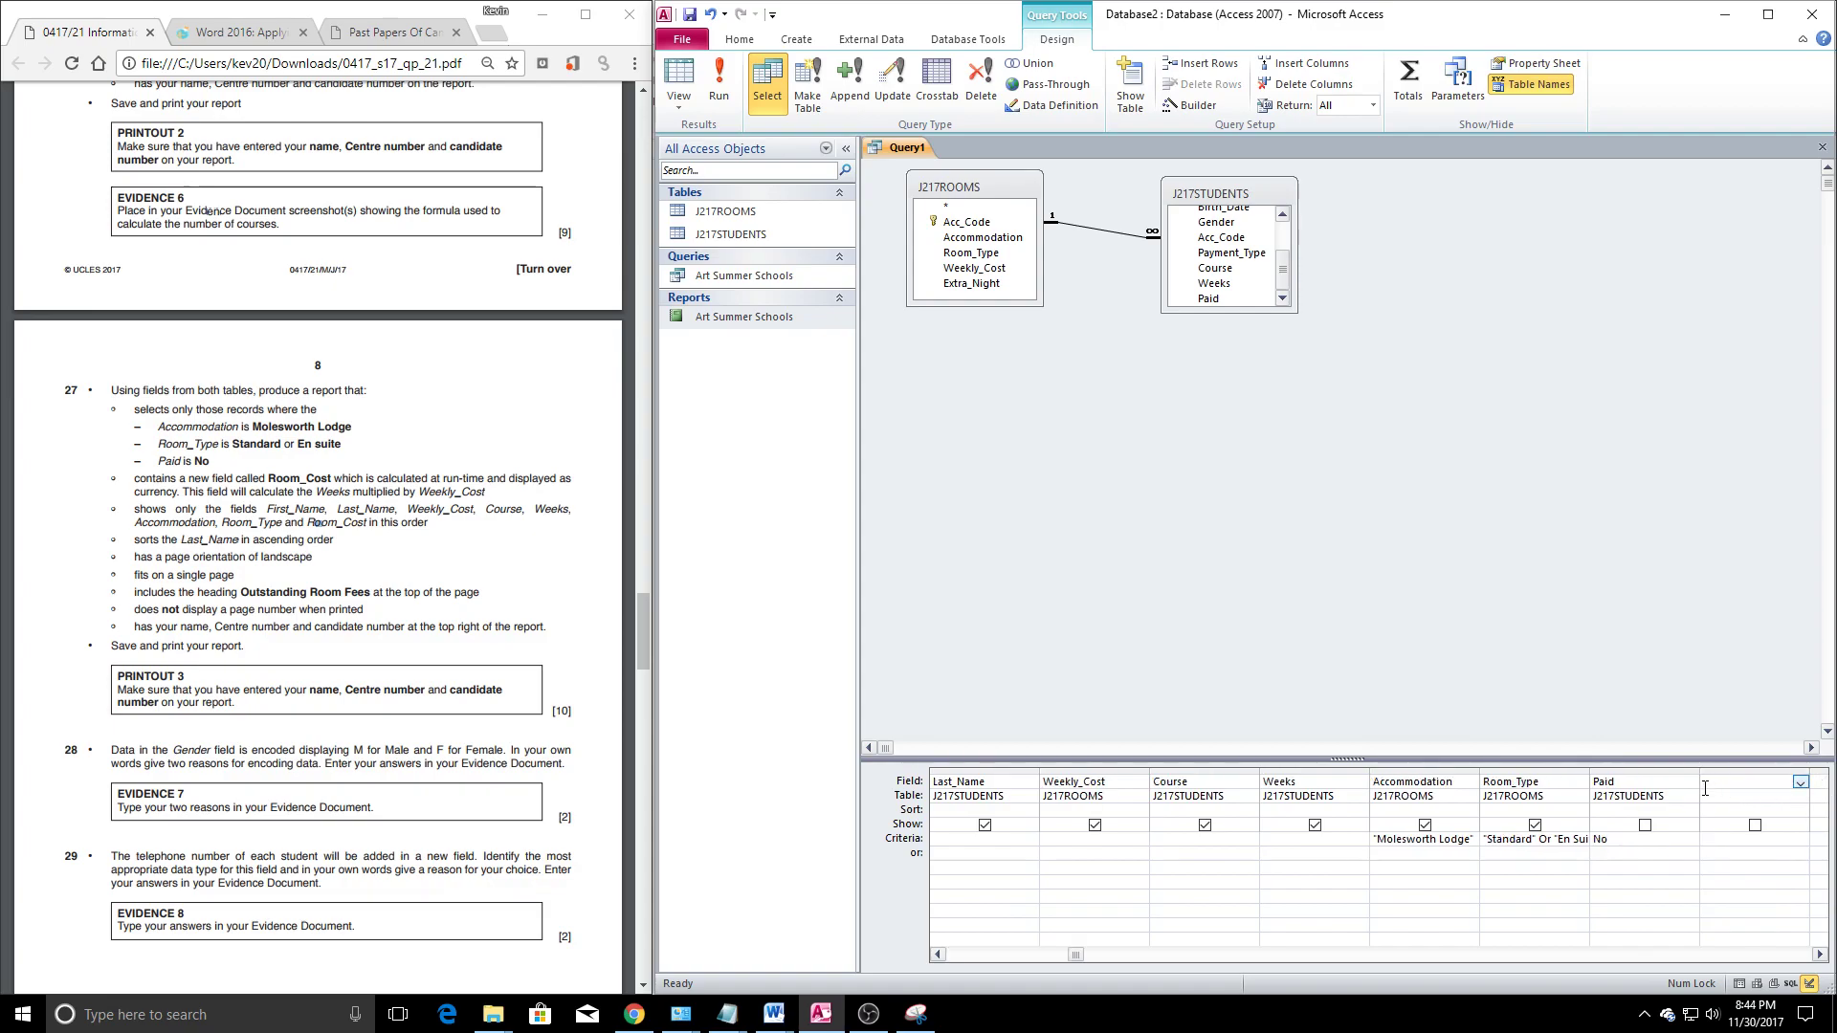
type("Room_Cos")
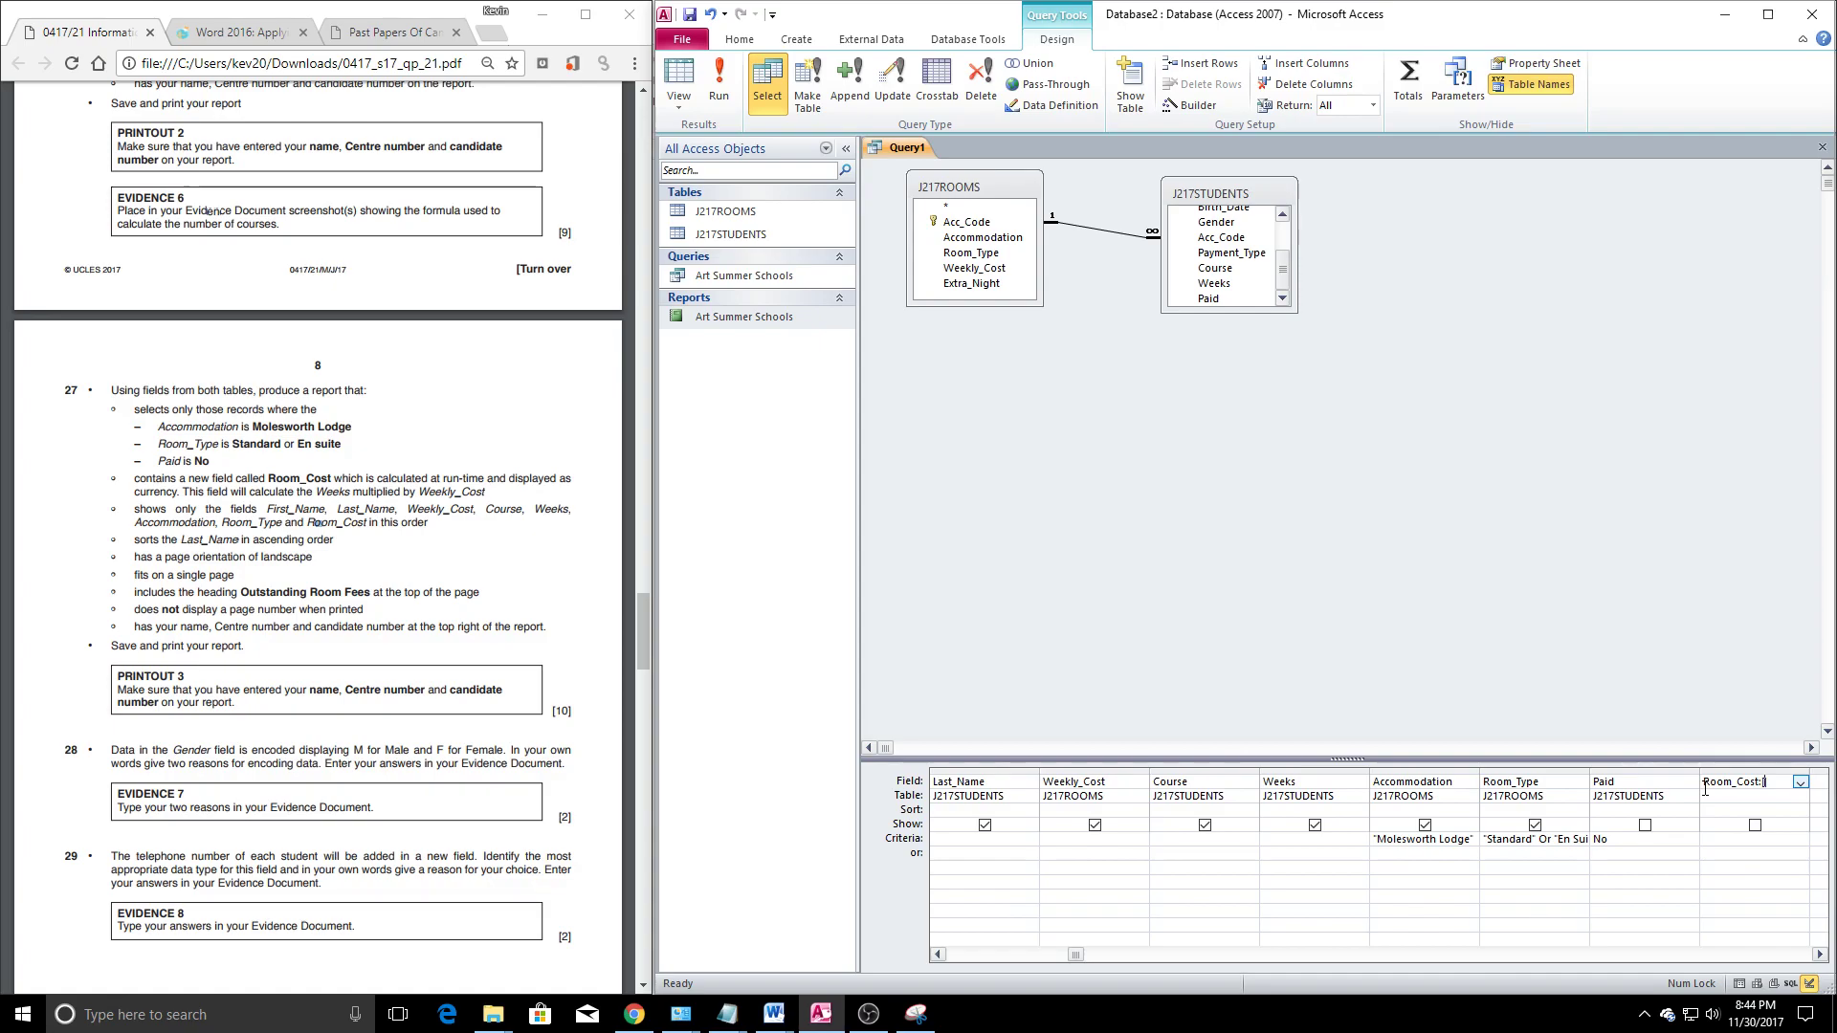
Finish the Room_Cost: [Weeks]*[Weekly_Cost] expression, run the query and check the first record's costs
type("ks")
type("]*weekl")
type("y_co")
type("[")
left_click(1695, 904)
left_click(728, 85)
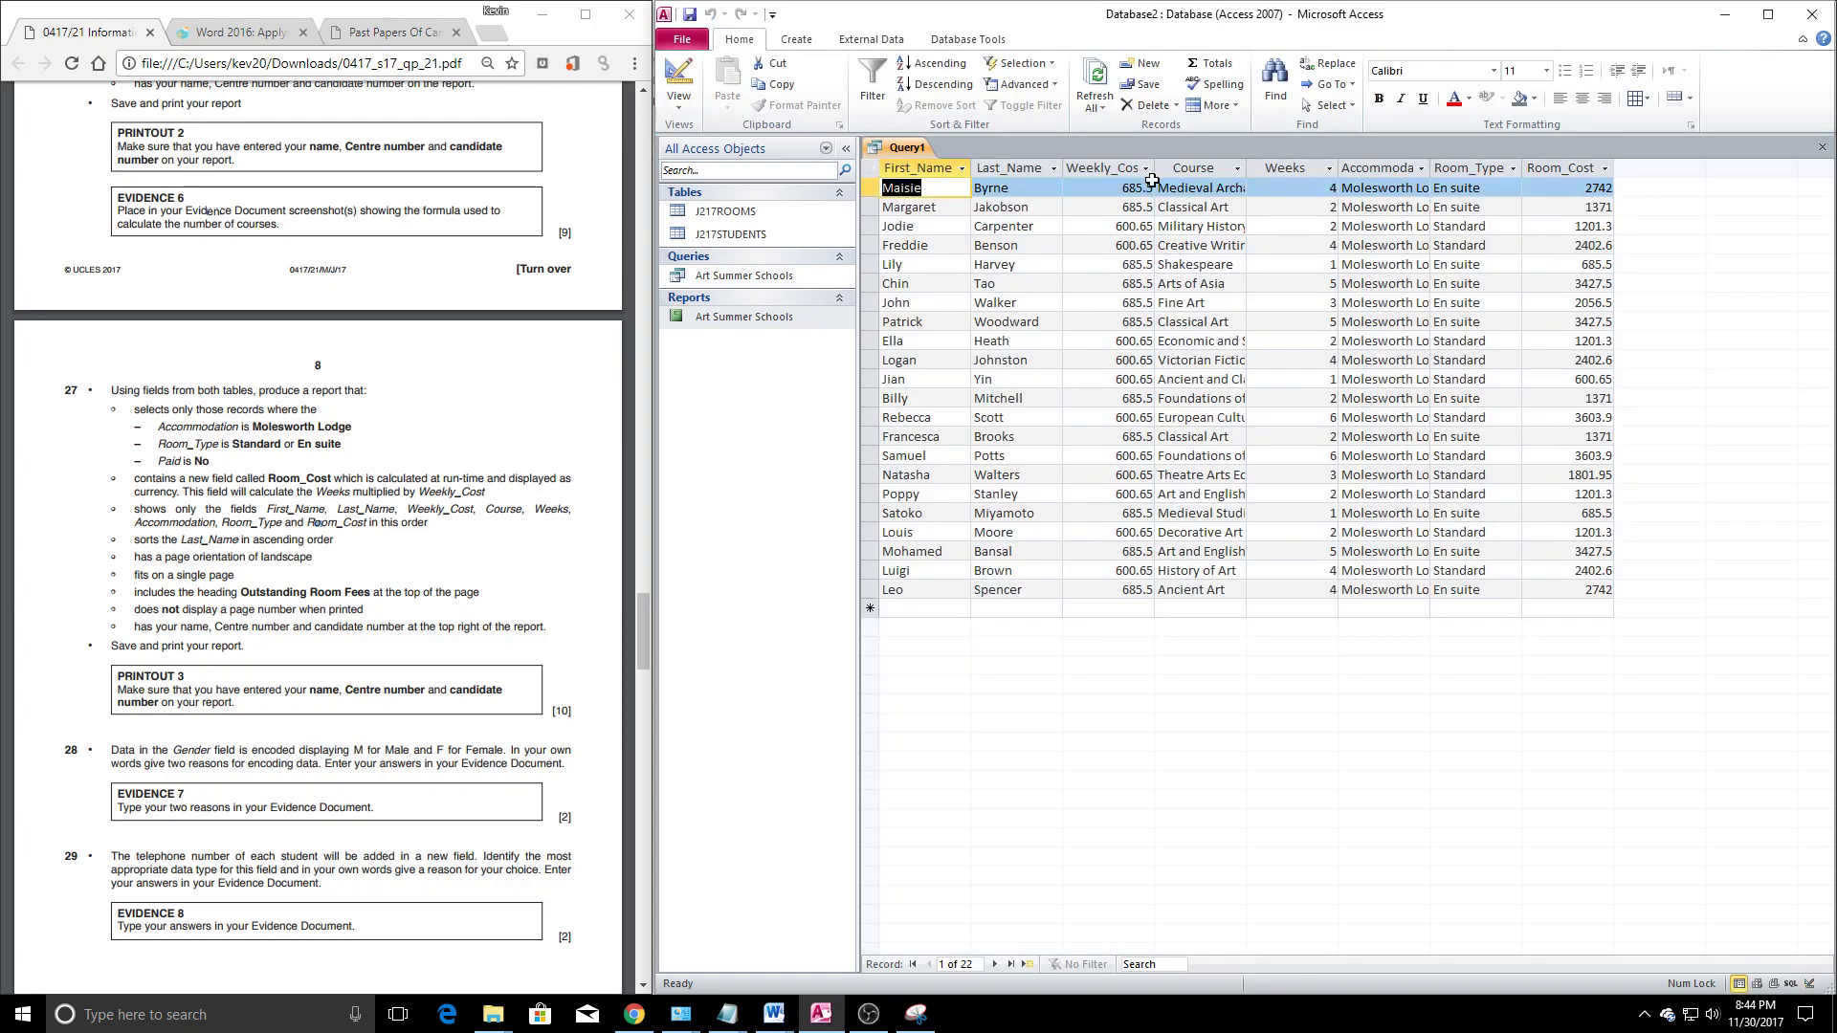
left_click(1109, 188)
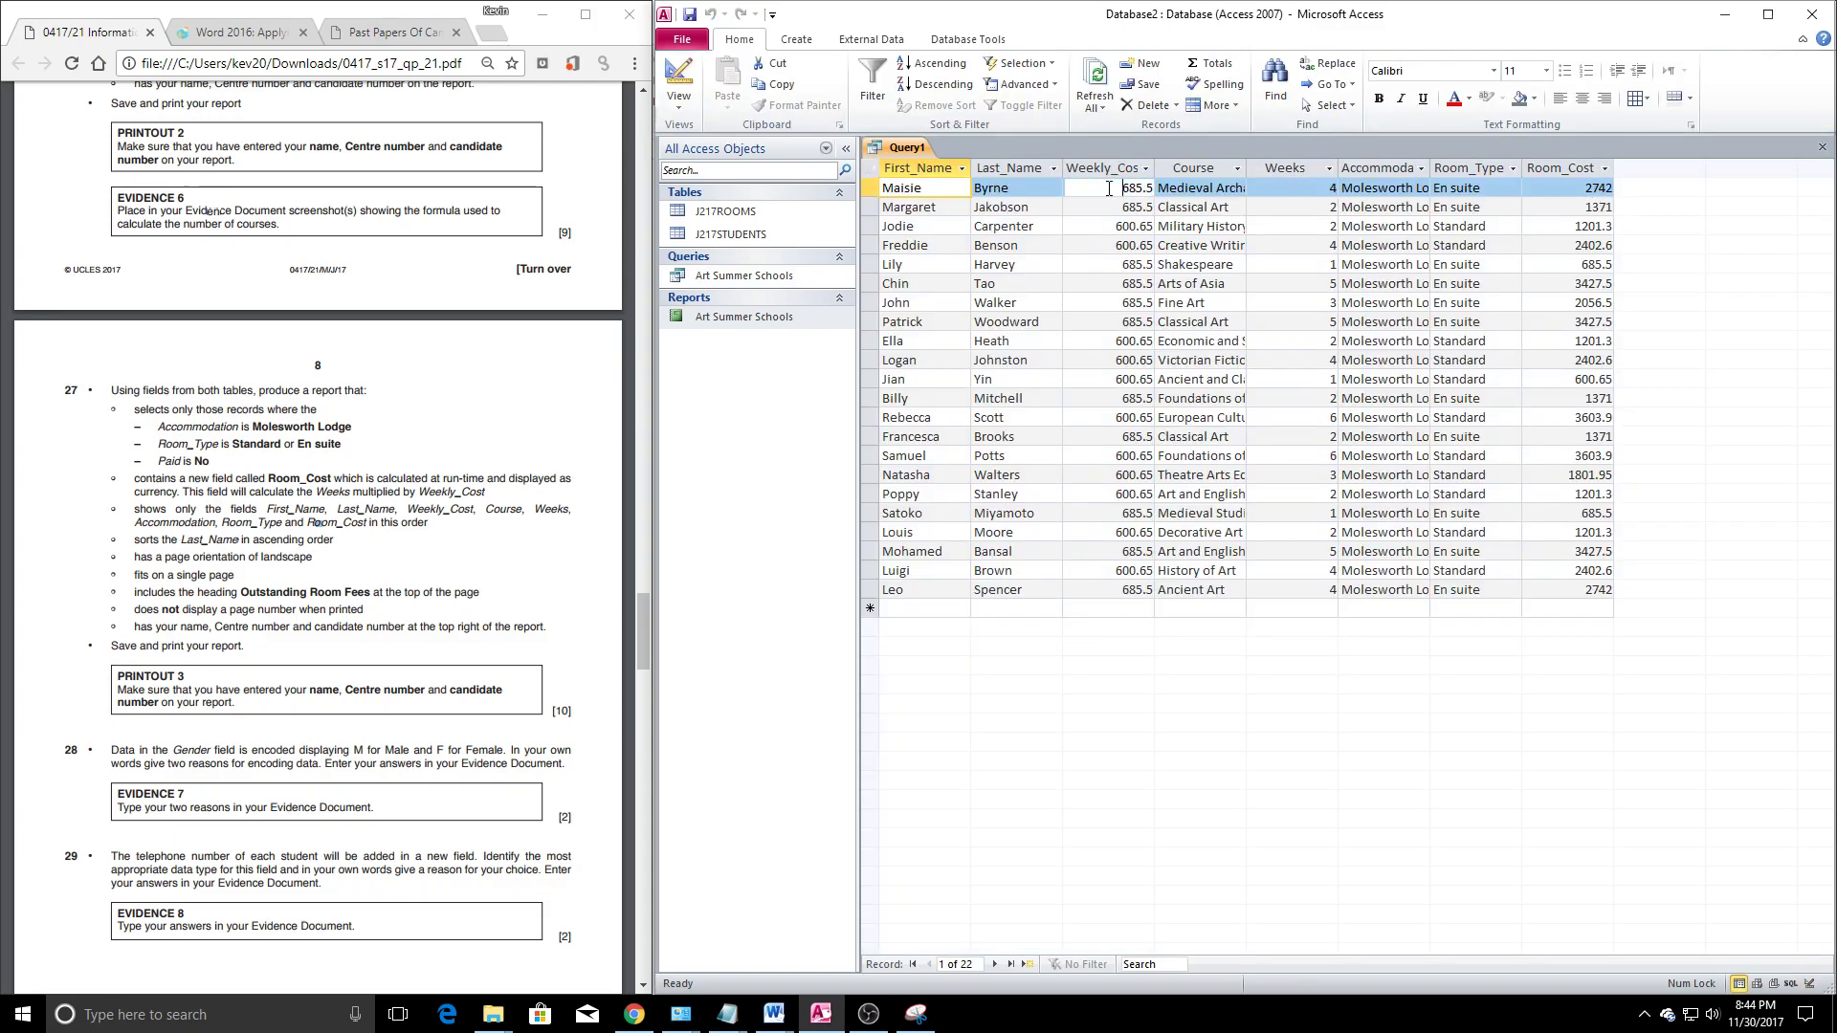
left_click(1579, 191)
In Design View, set the Weekly_Cost field's Format property to Currency
right_click(886, 147)
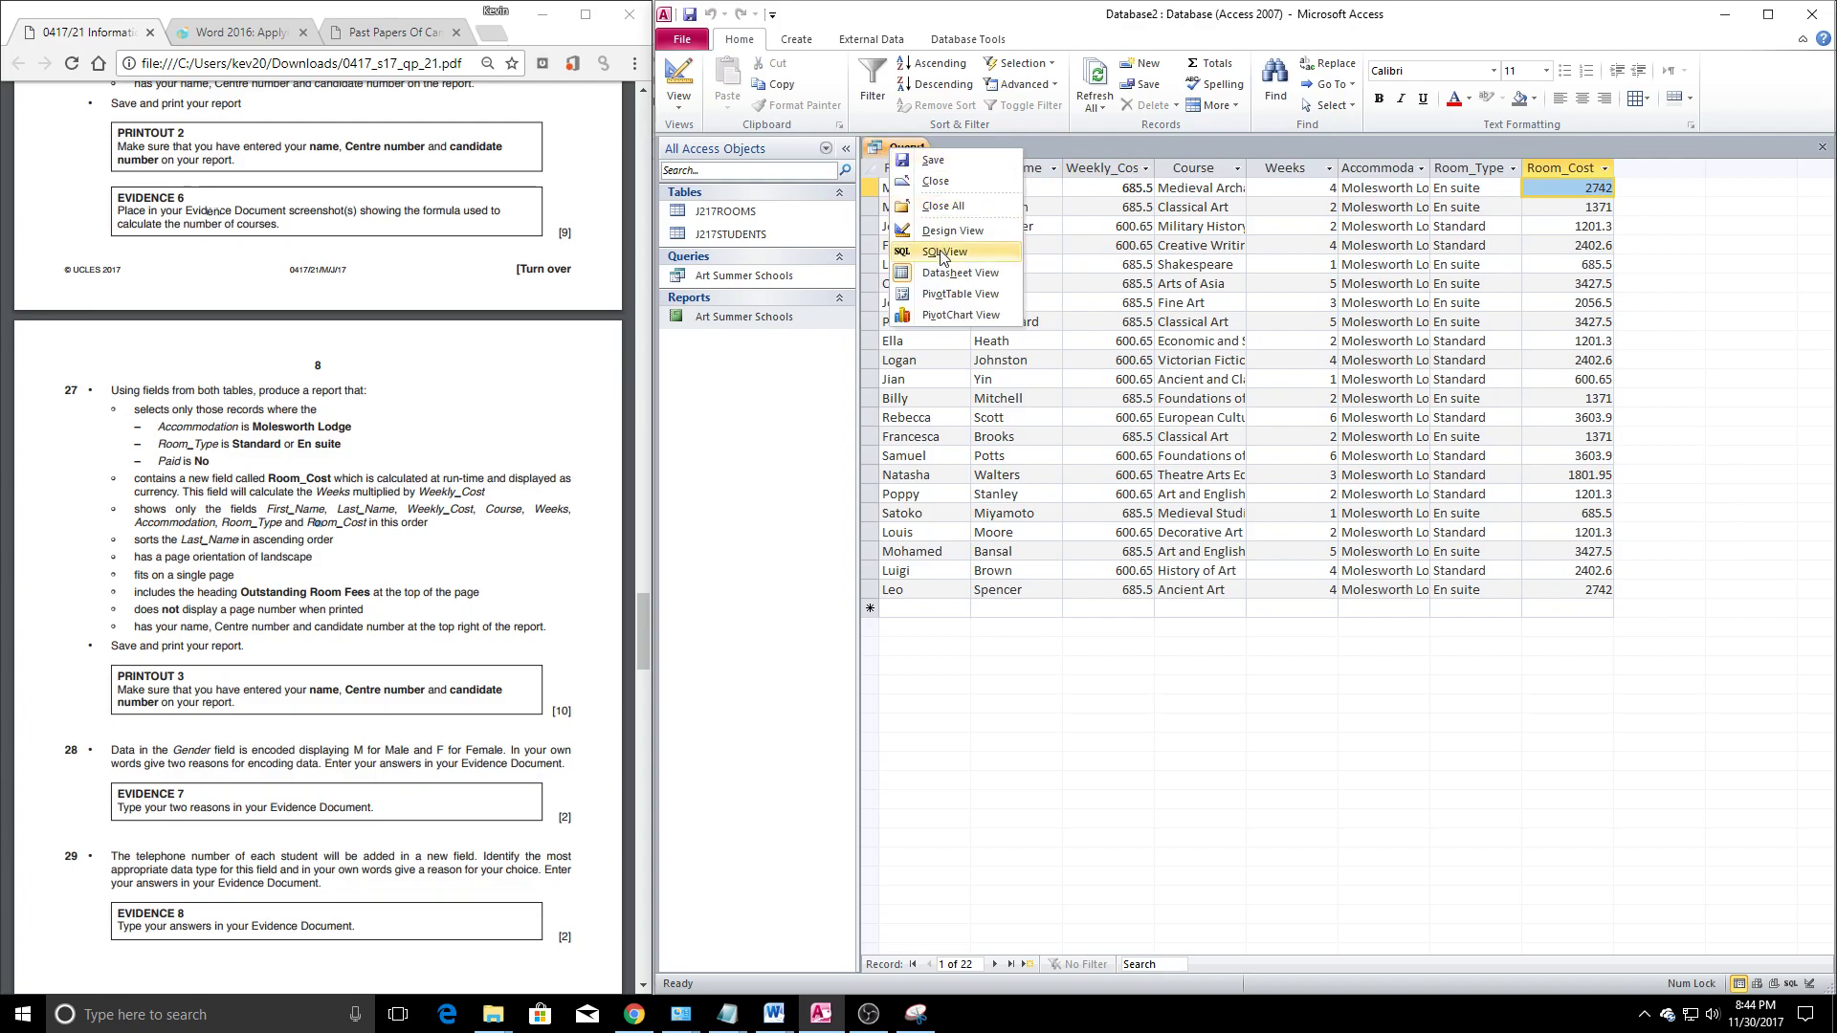
left_click(924, 241)
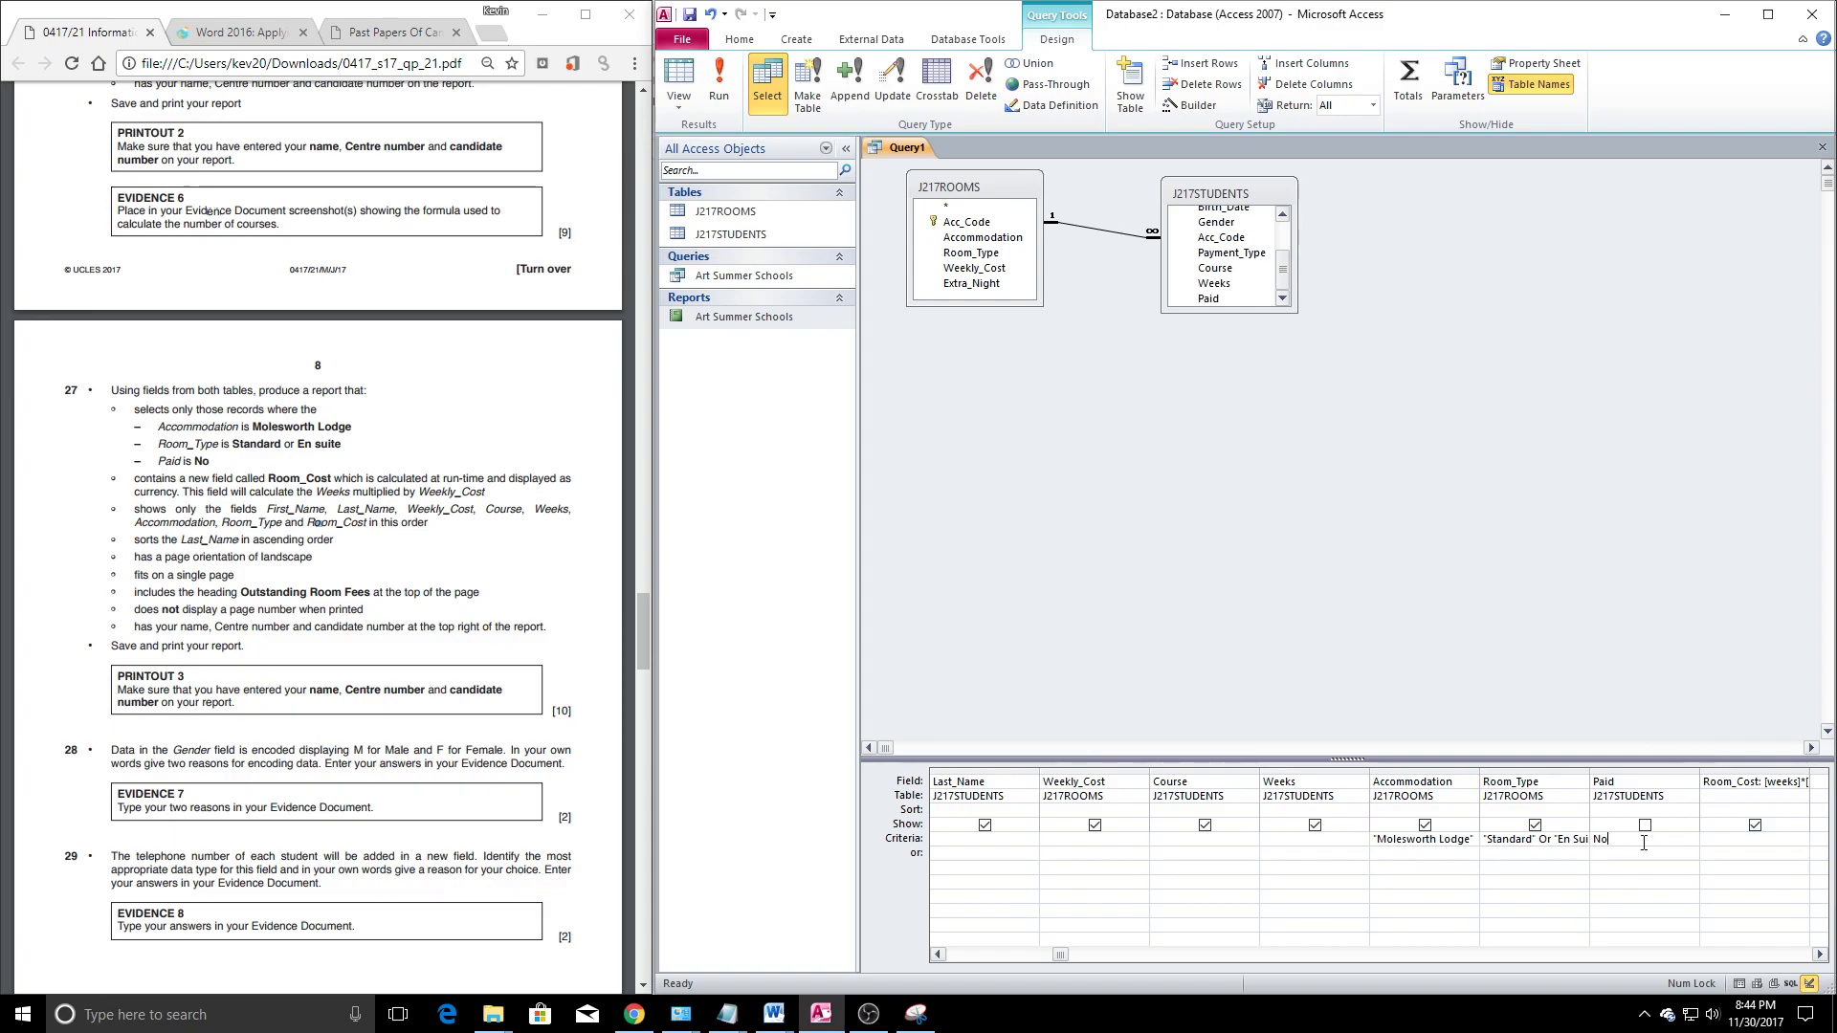
left_click(1523, 66)
left_click(1520, 786)
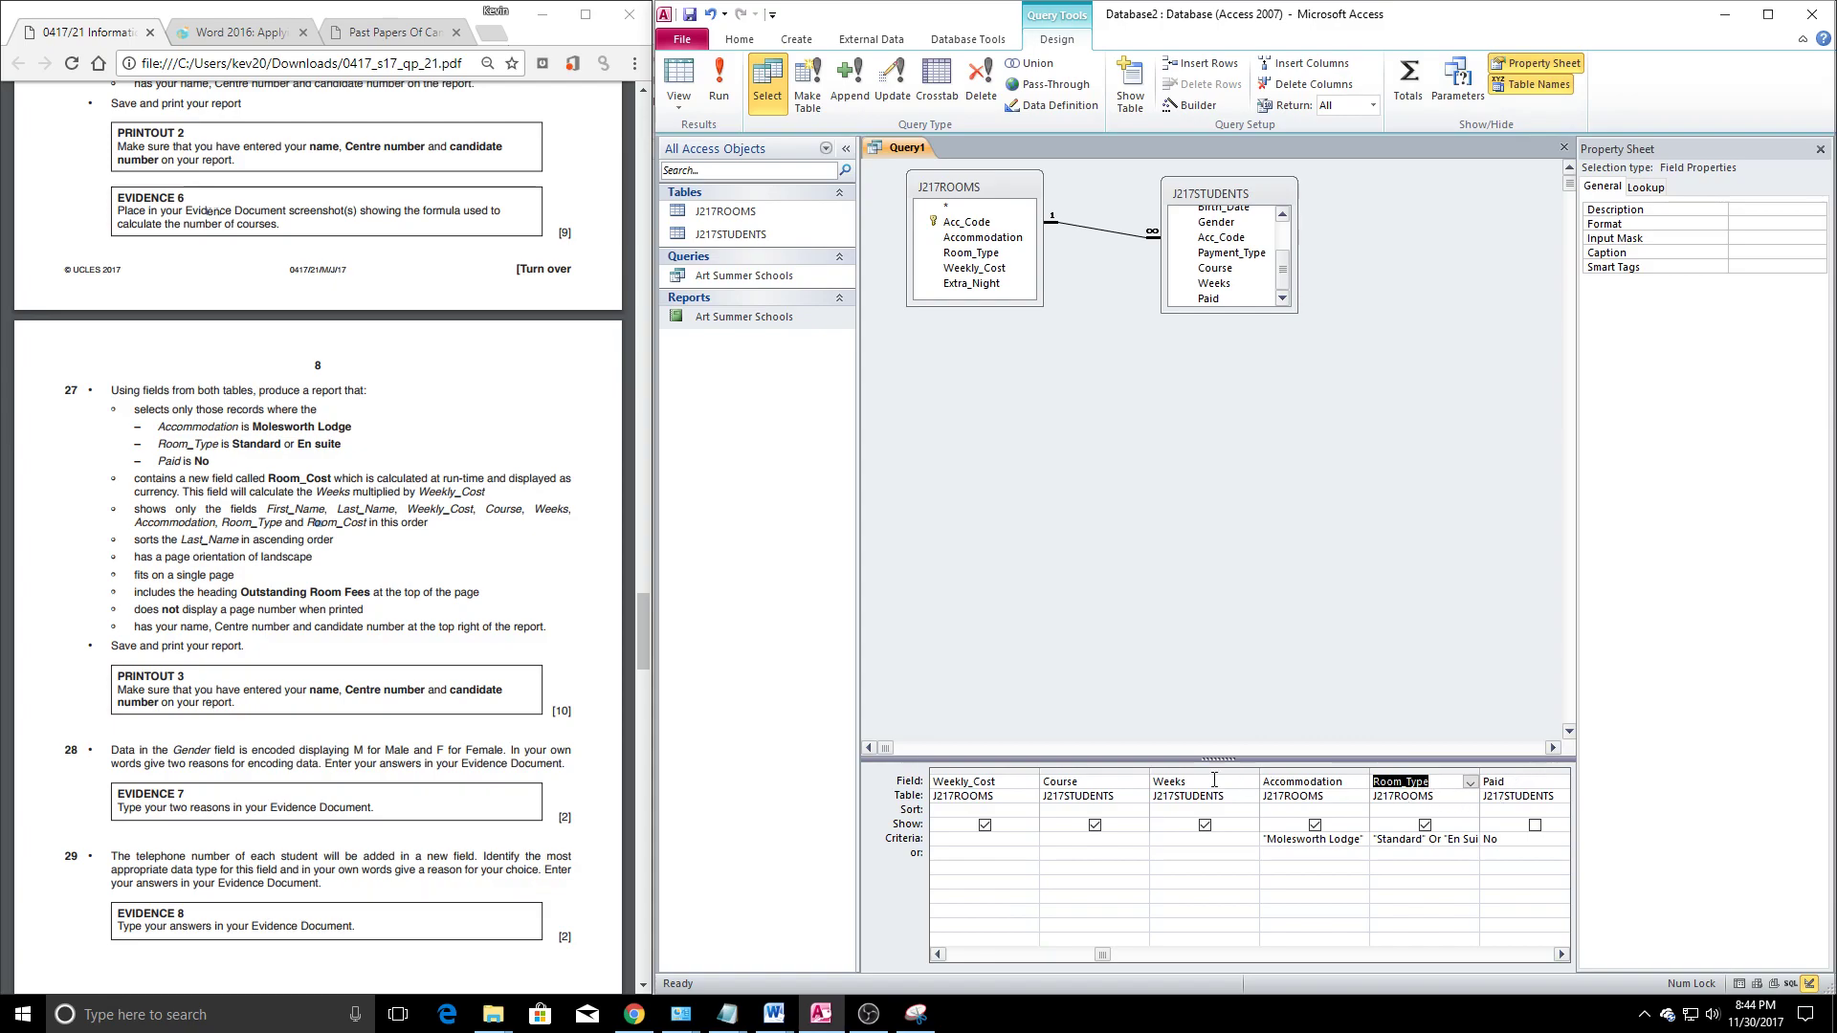
left_click(943, 783)
left_click(1765, 224)
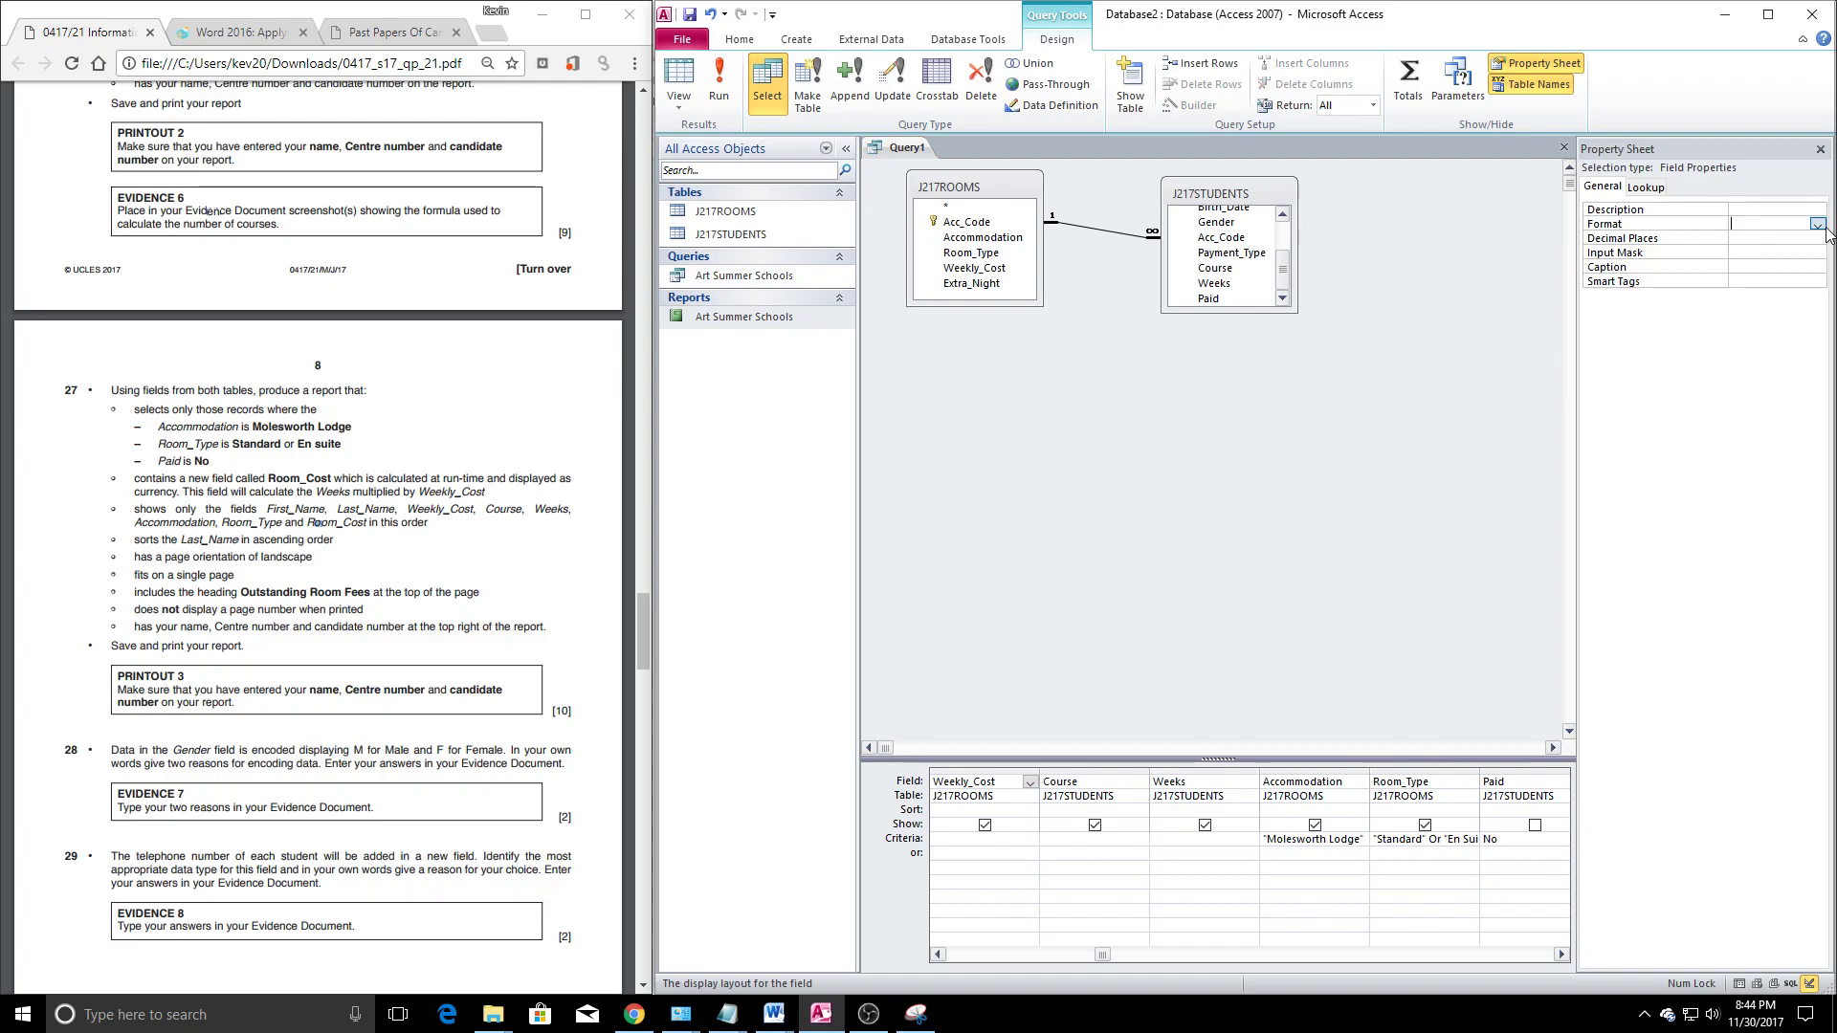
left_click(1817, 224)
left_click(1756, 251)
Set Room_Cost's Format to Currency too, then rerun the query
left_click(1501, 814)
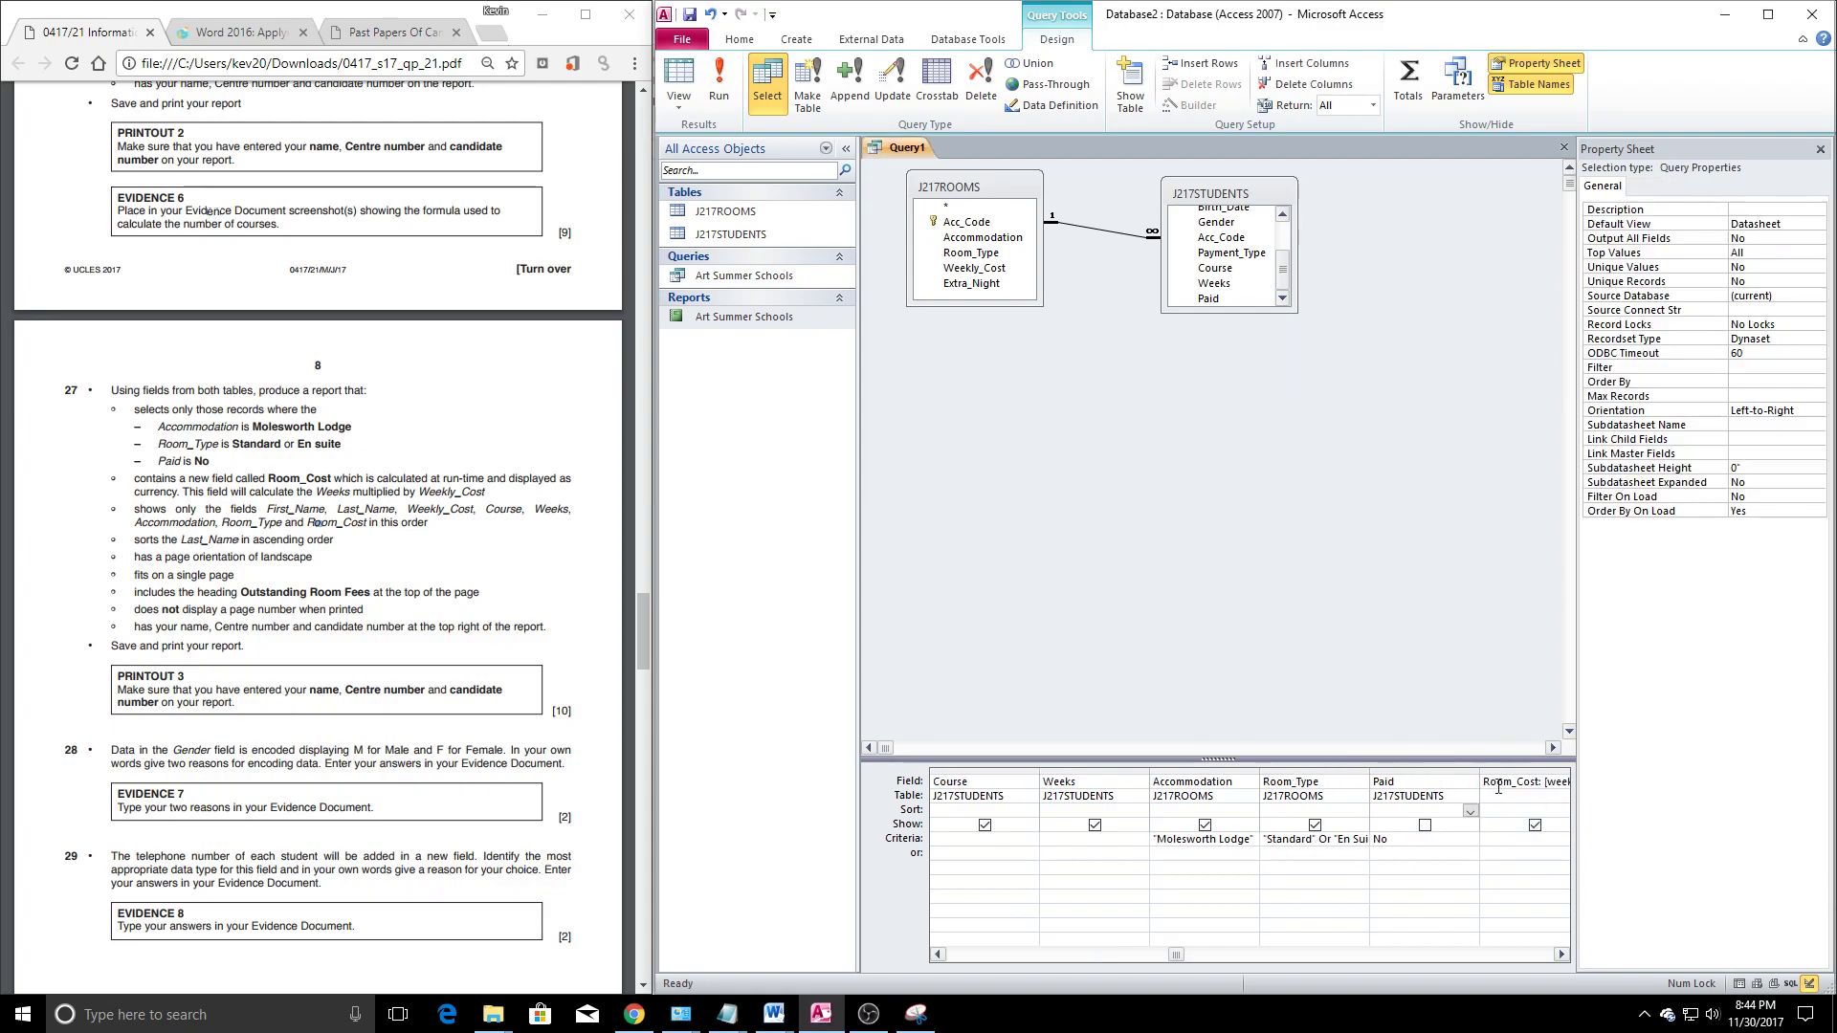
left_click(1493, 788)
left_click(1801, 228)
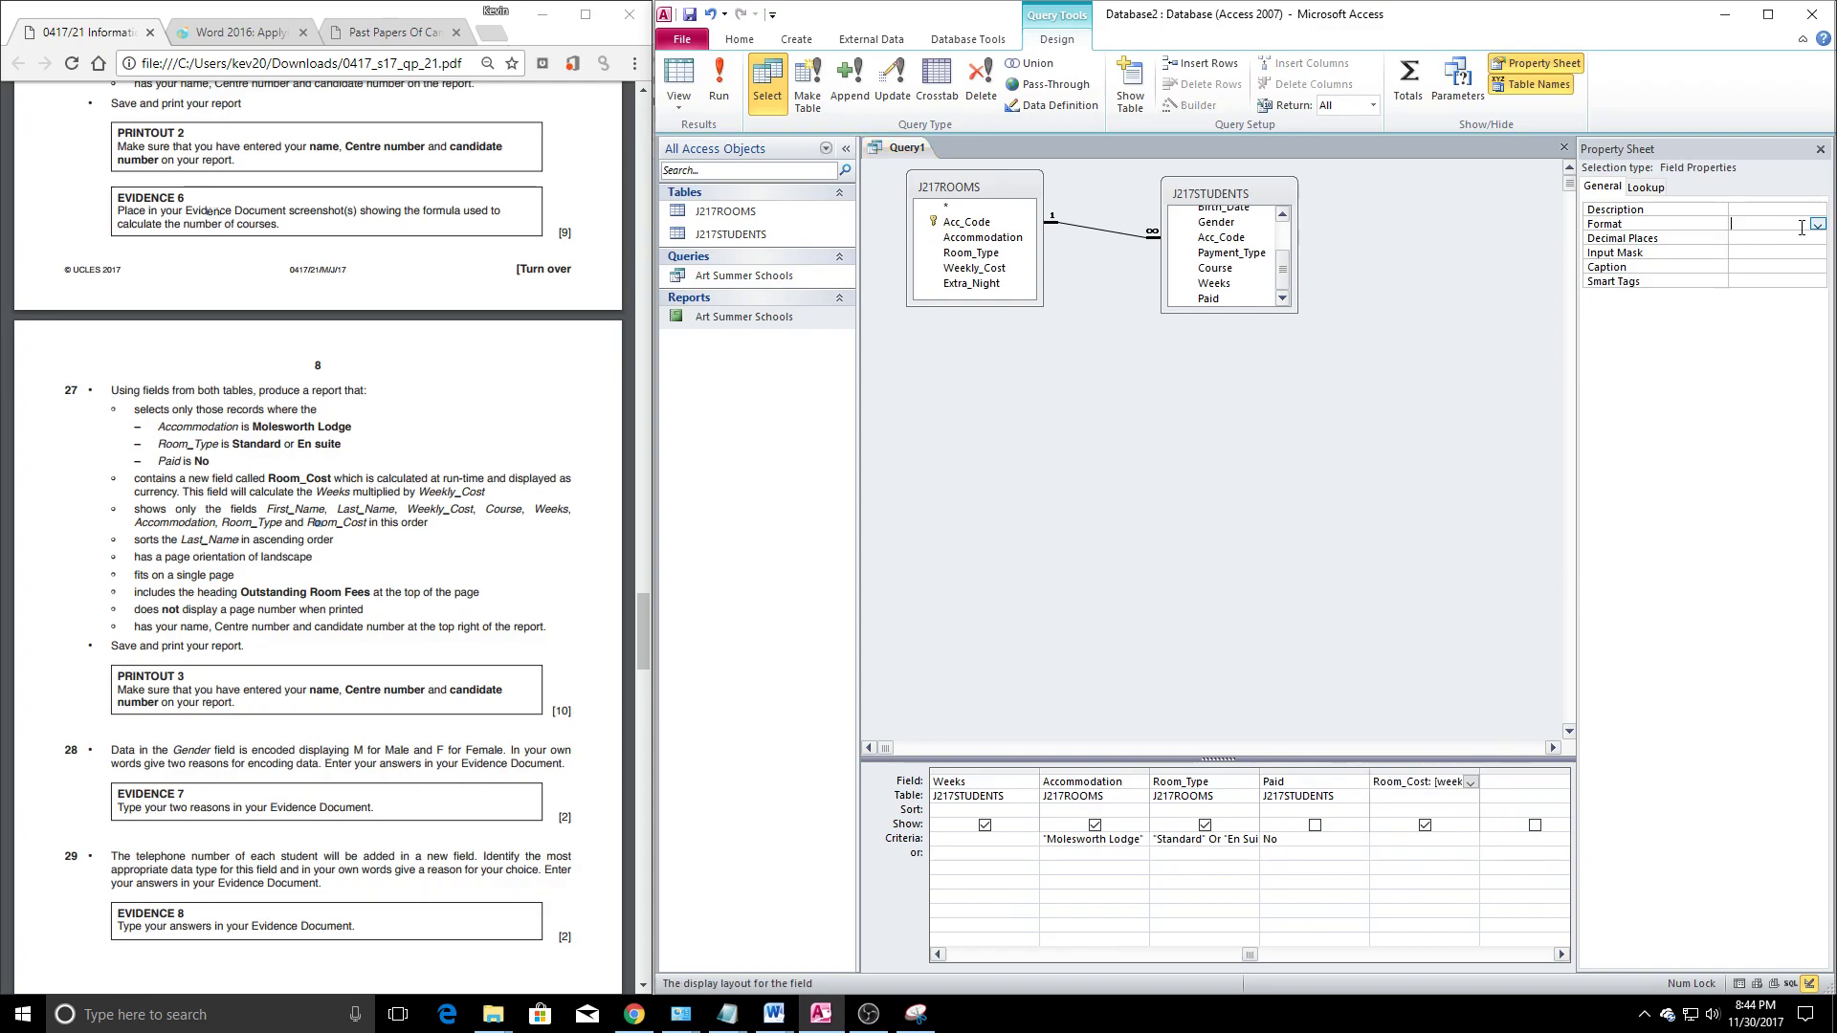
left_click(1818, 225)
left_click(1760, 252)
left_click(1821, 149)
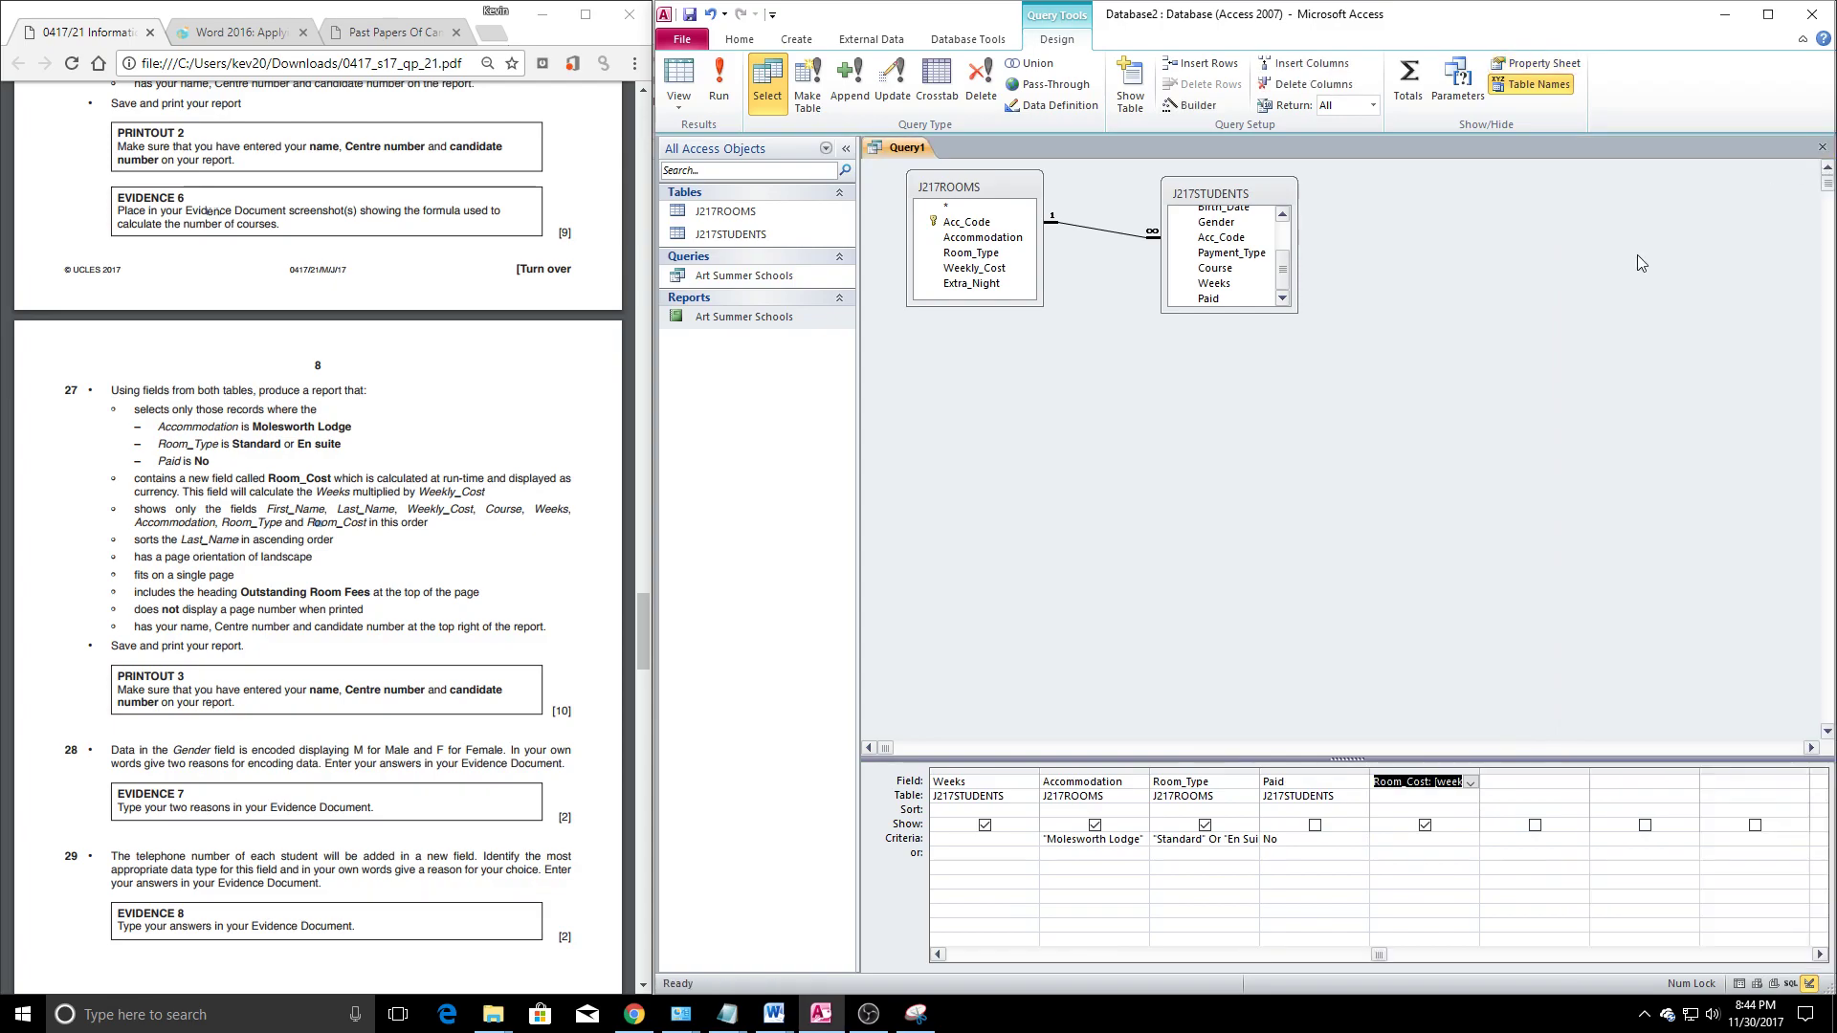
left_click(718, 81)
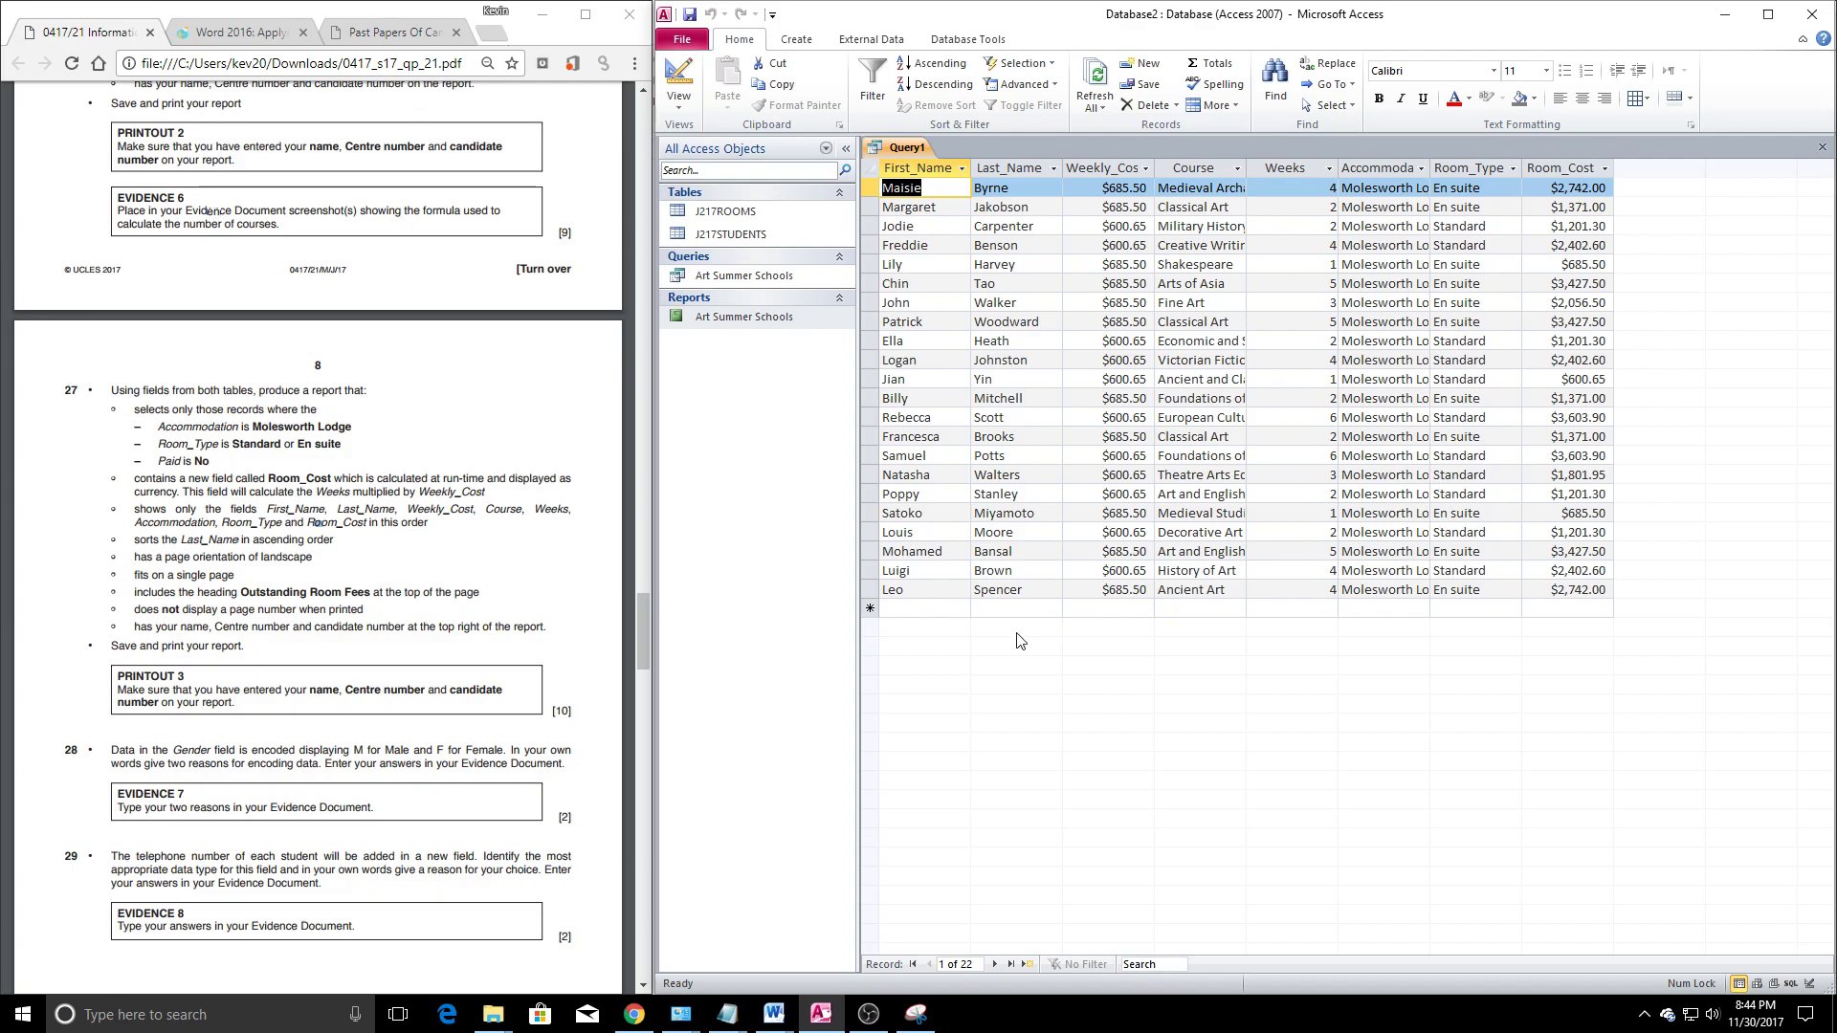
Close the query and save it as 'Outstanding Room Fees'
left_click(1821, 147)
left_click(829, 566)
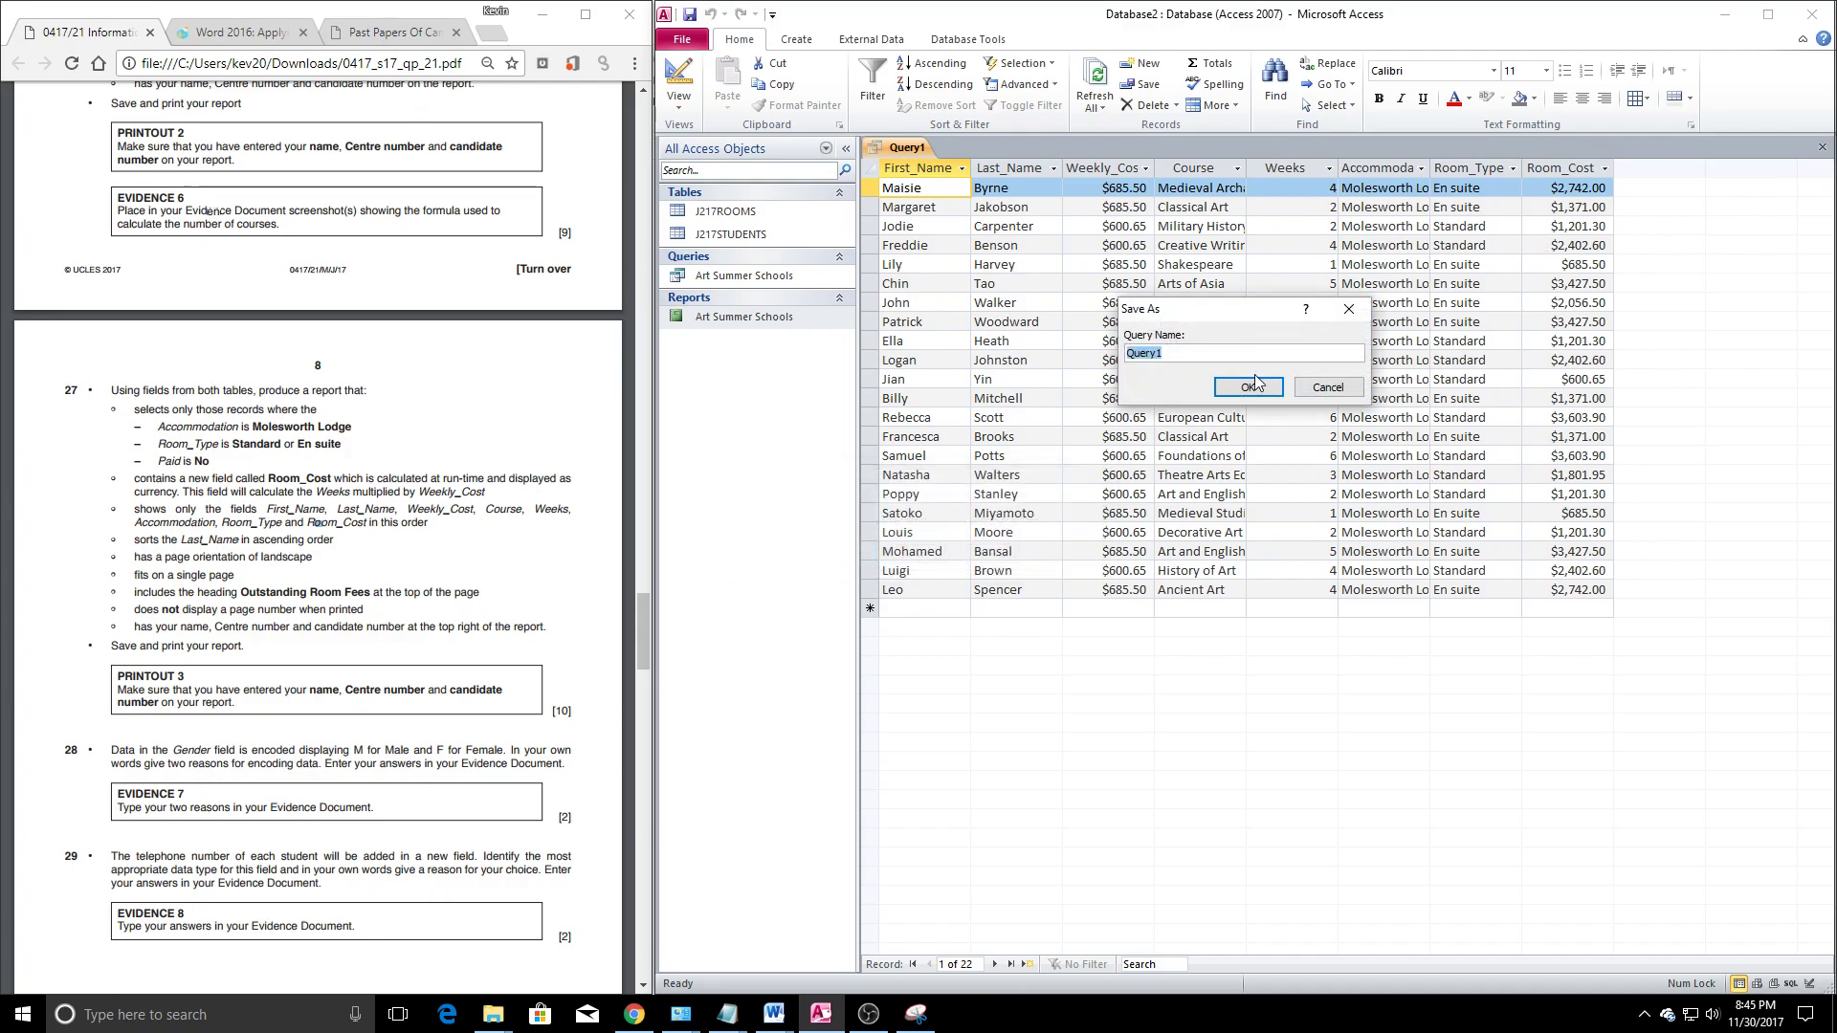
type("O")
key("BackSpace")
key("BackSpace")
type("Fews")
left_click(1276, 382)
left_click(755, 298)
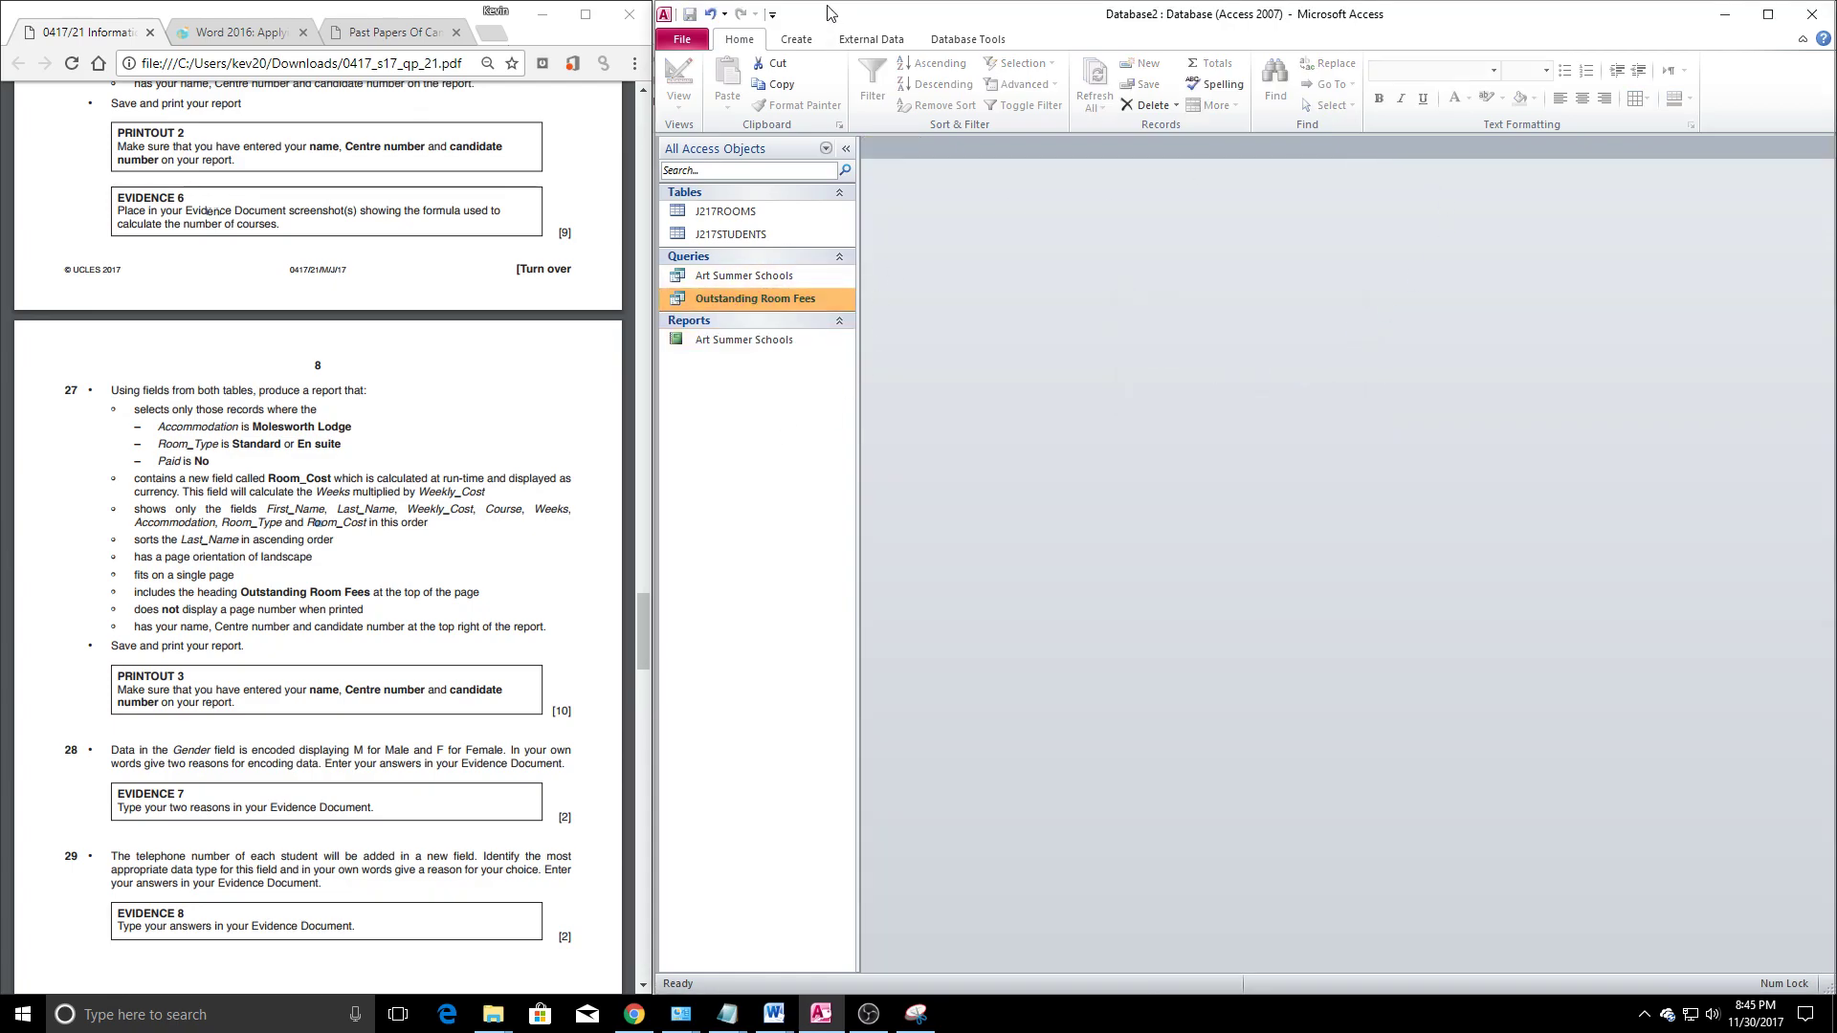
left_click(796, 39)
Use the Report Wizard with all fields, sorted by Last_Name, landscape, opening in design
left_click(1364, 65)
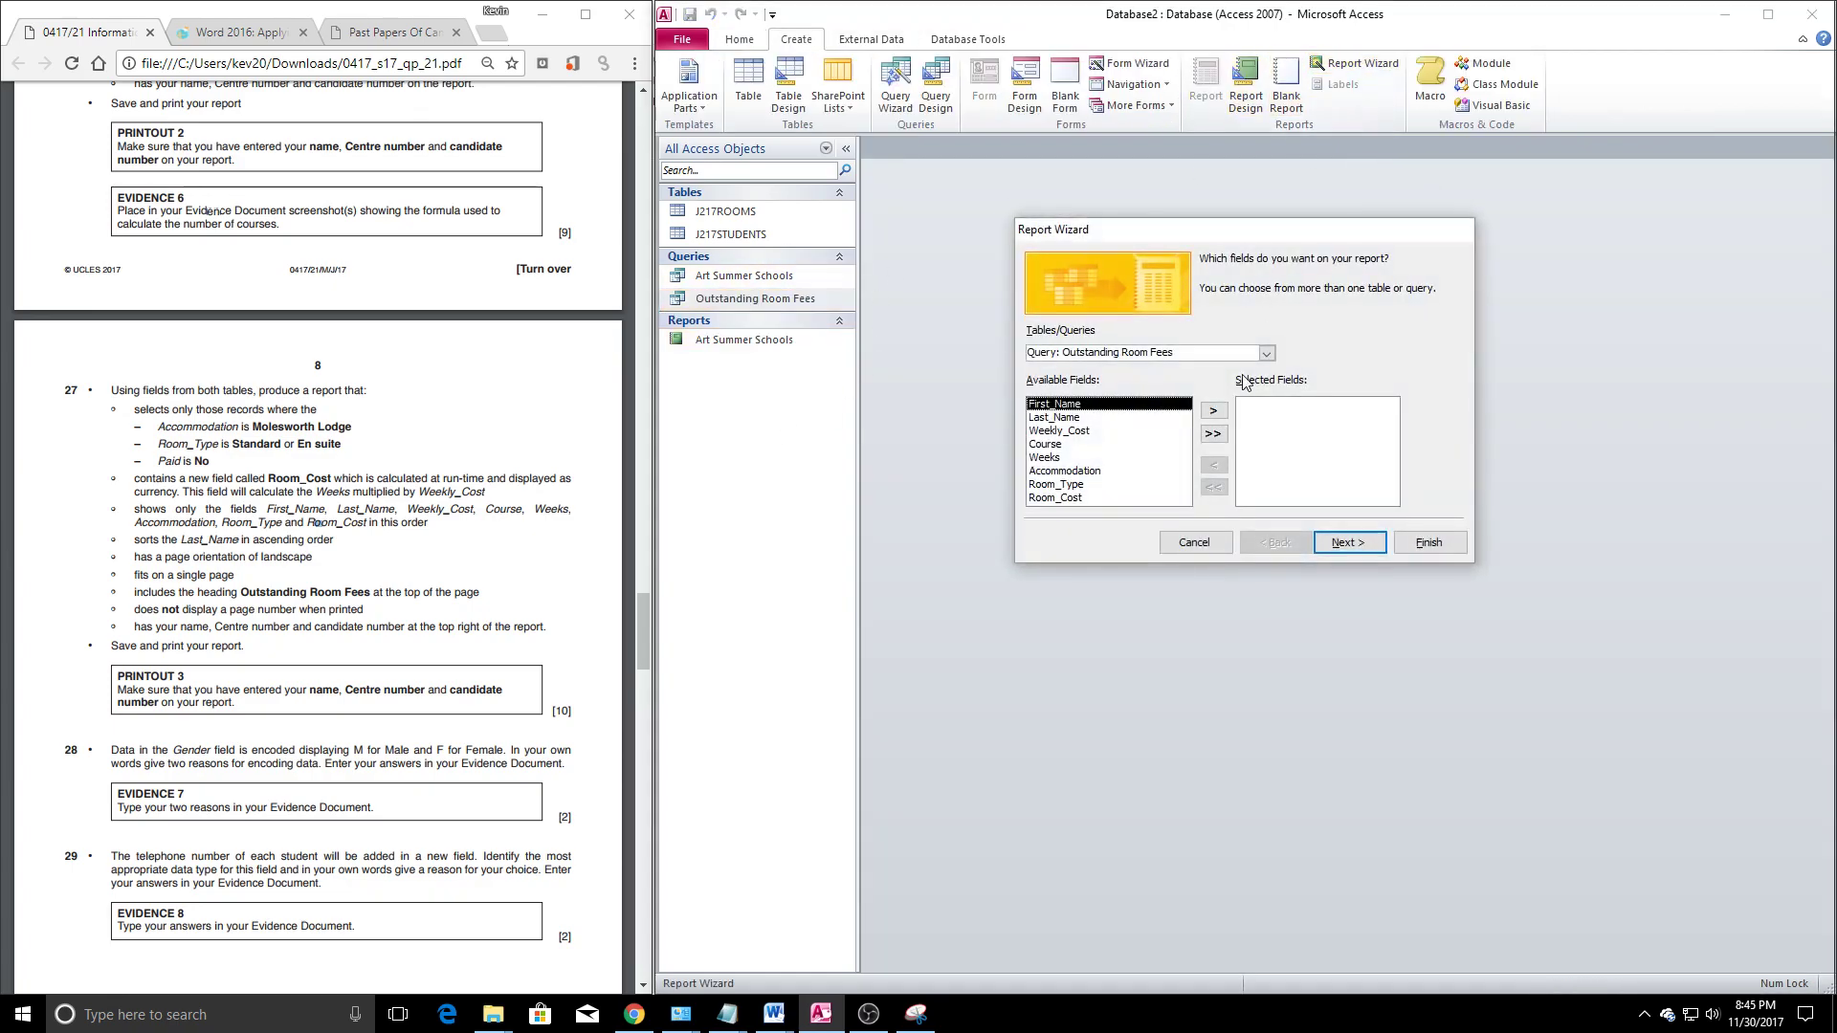
left_click(1215, 435)
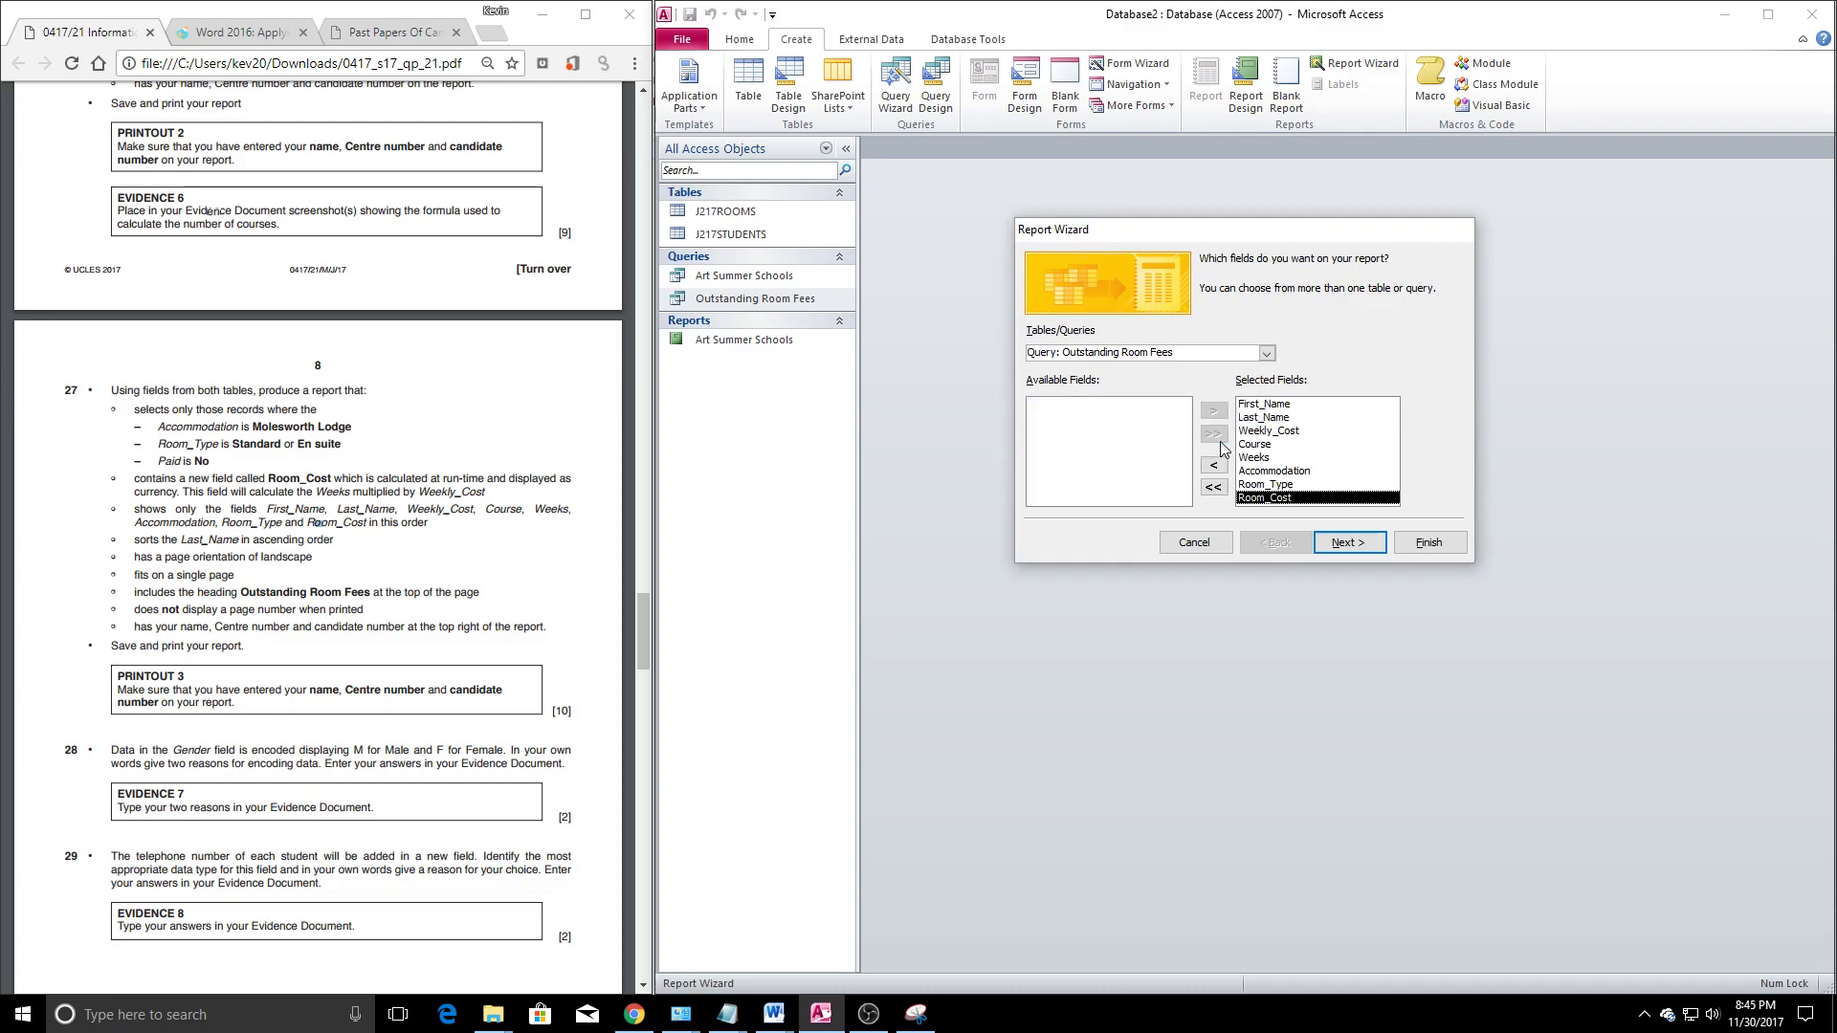
left_click(1344, 544)
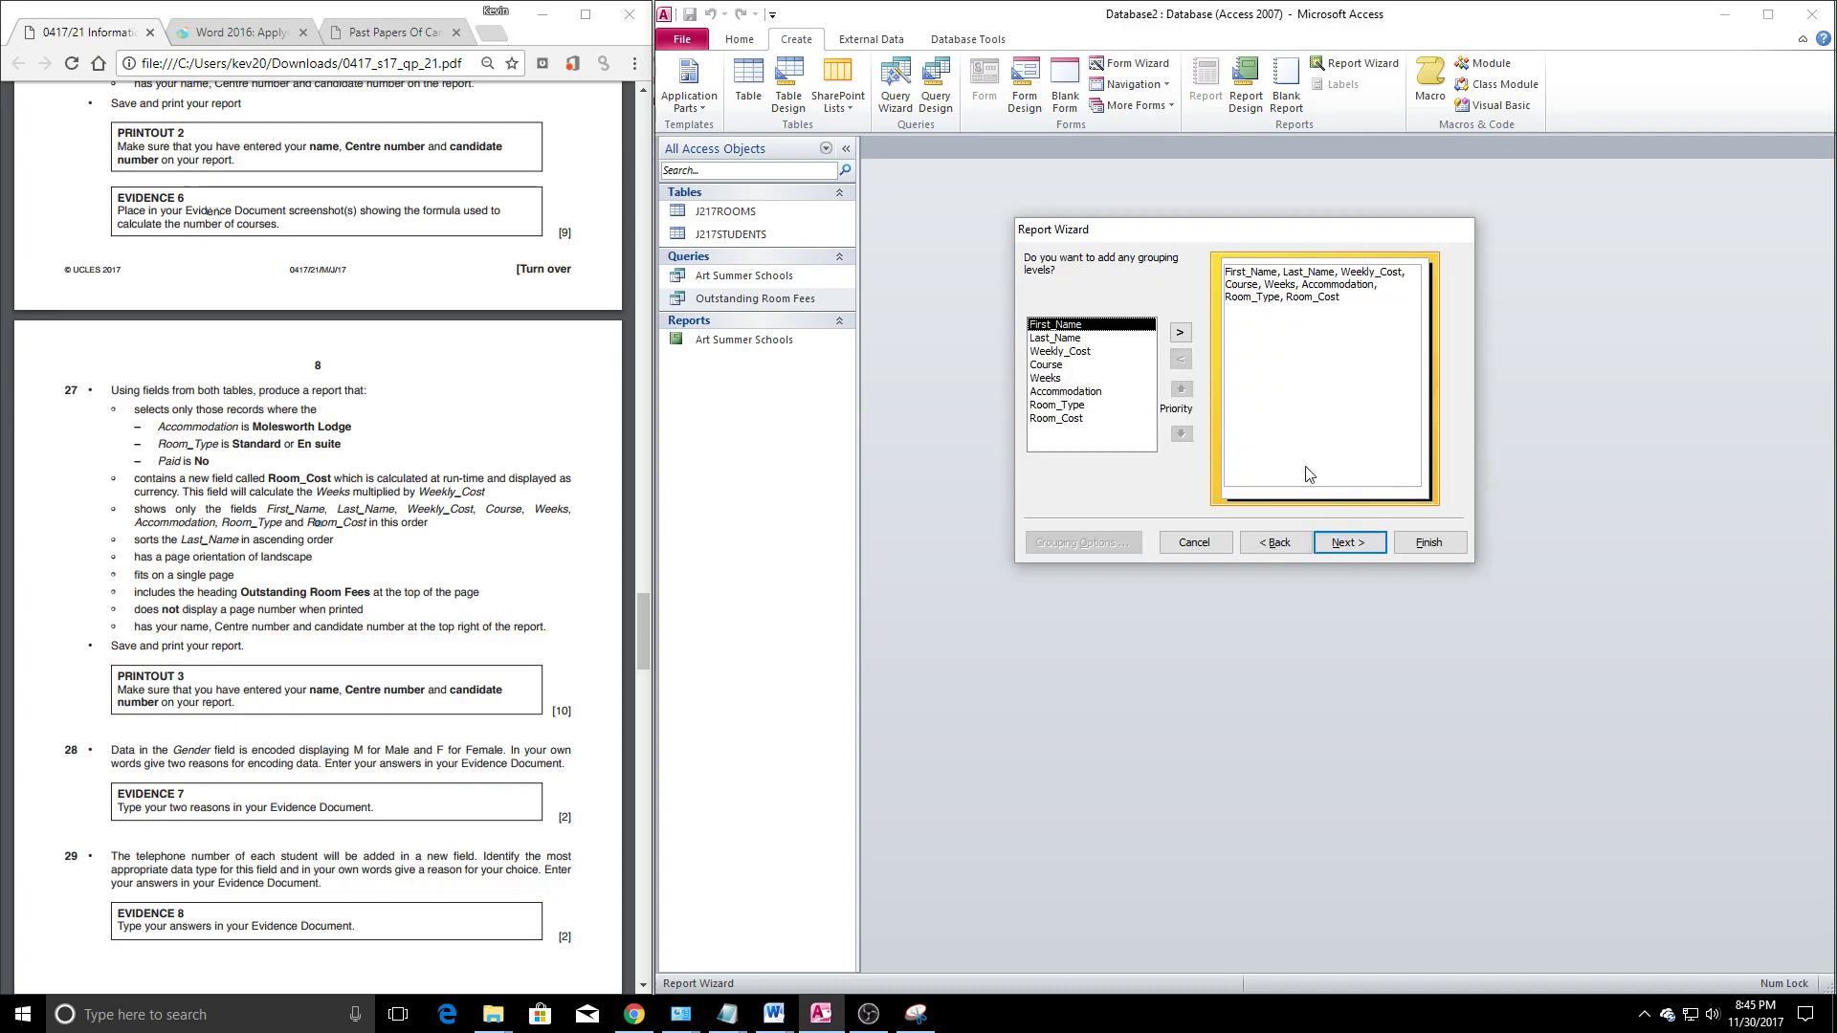
left_click(1349, 543)
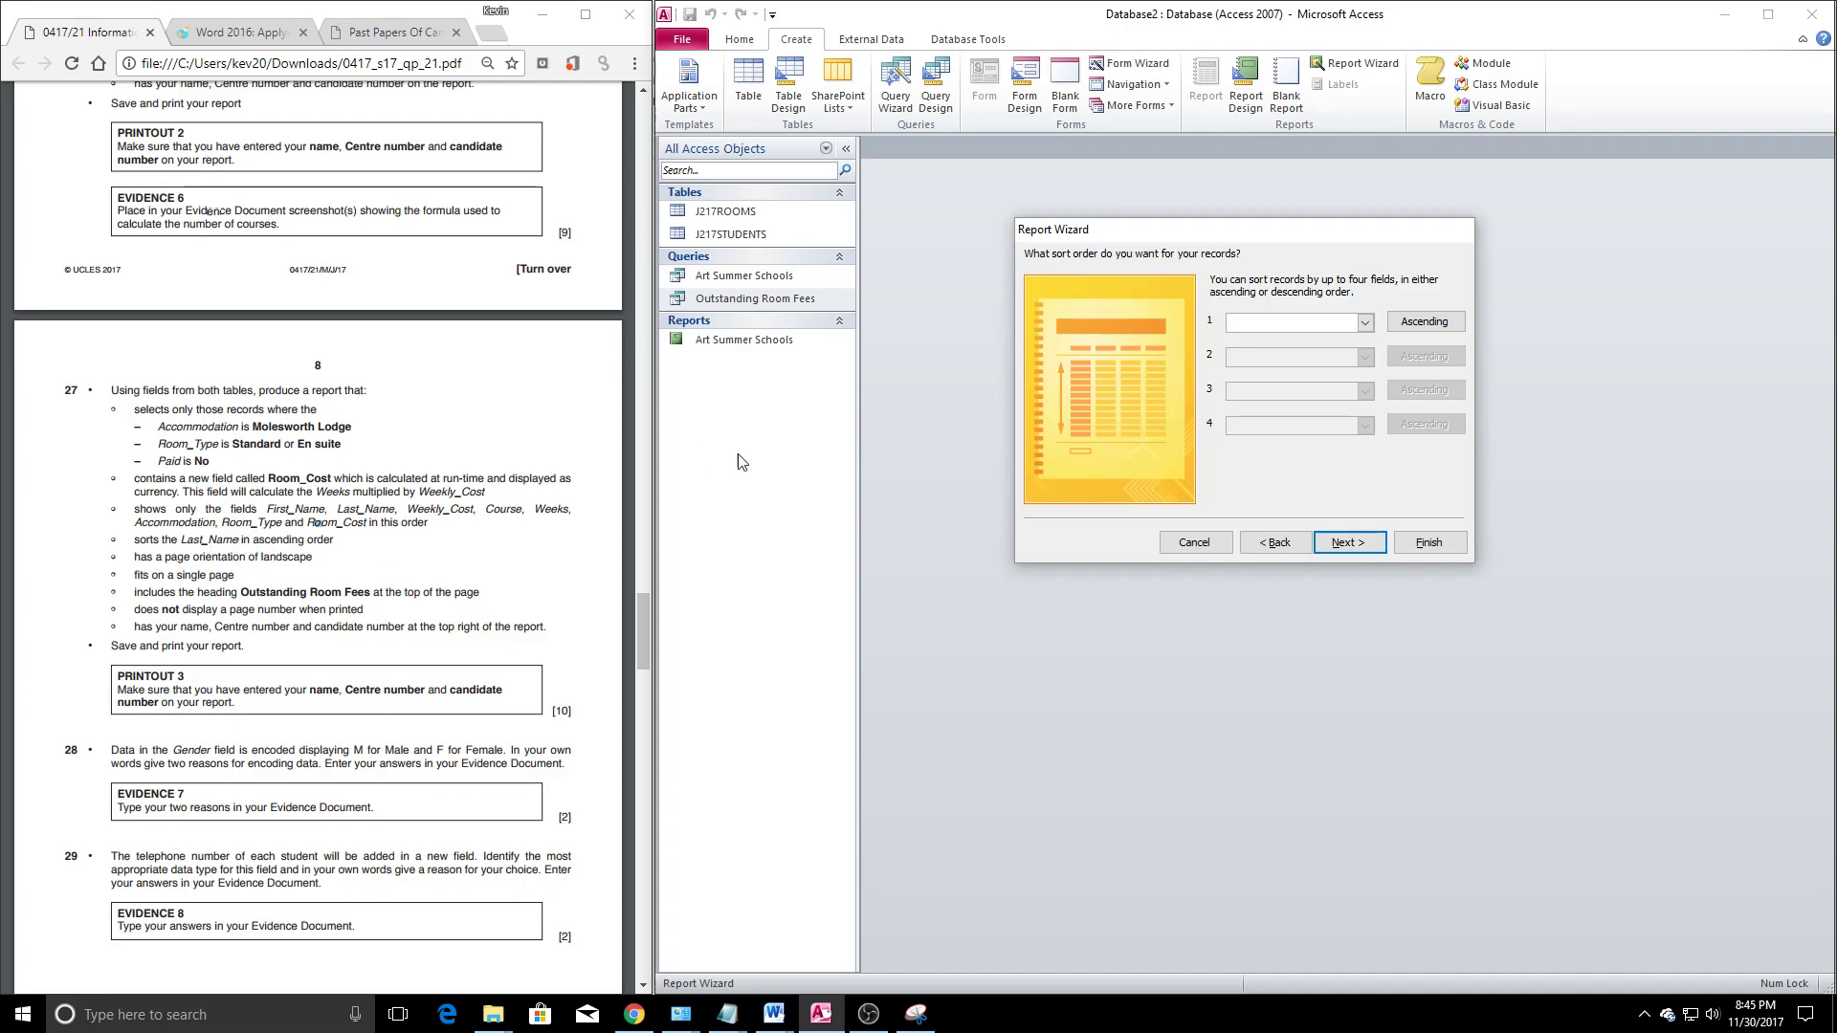
left_click(1362, 324)
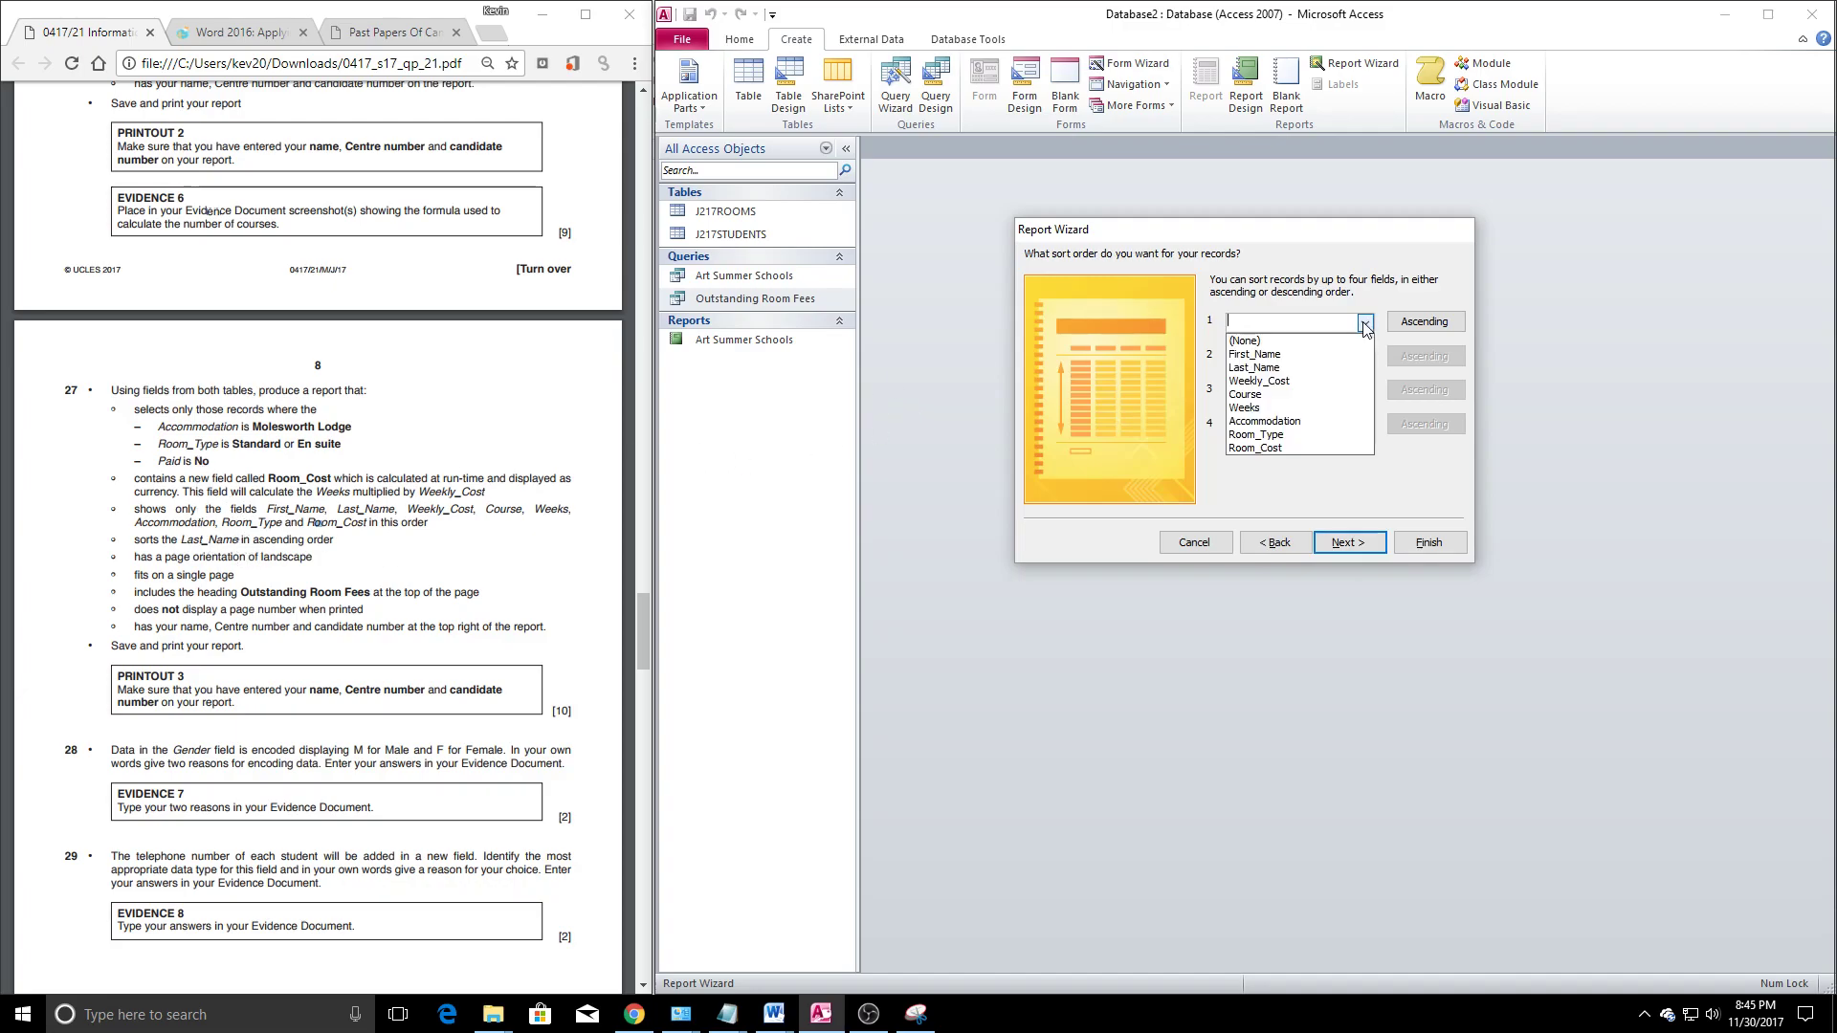
left_click(1273, 370)
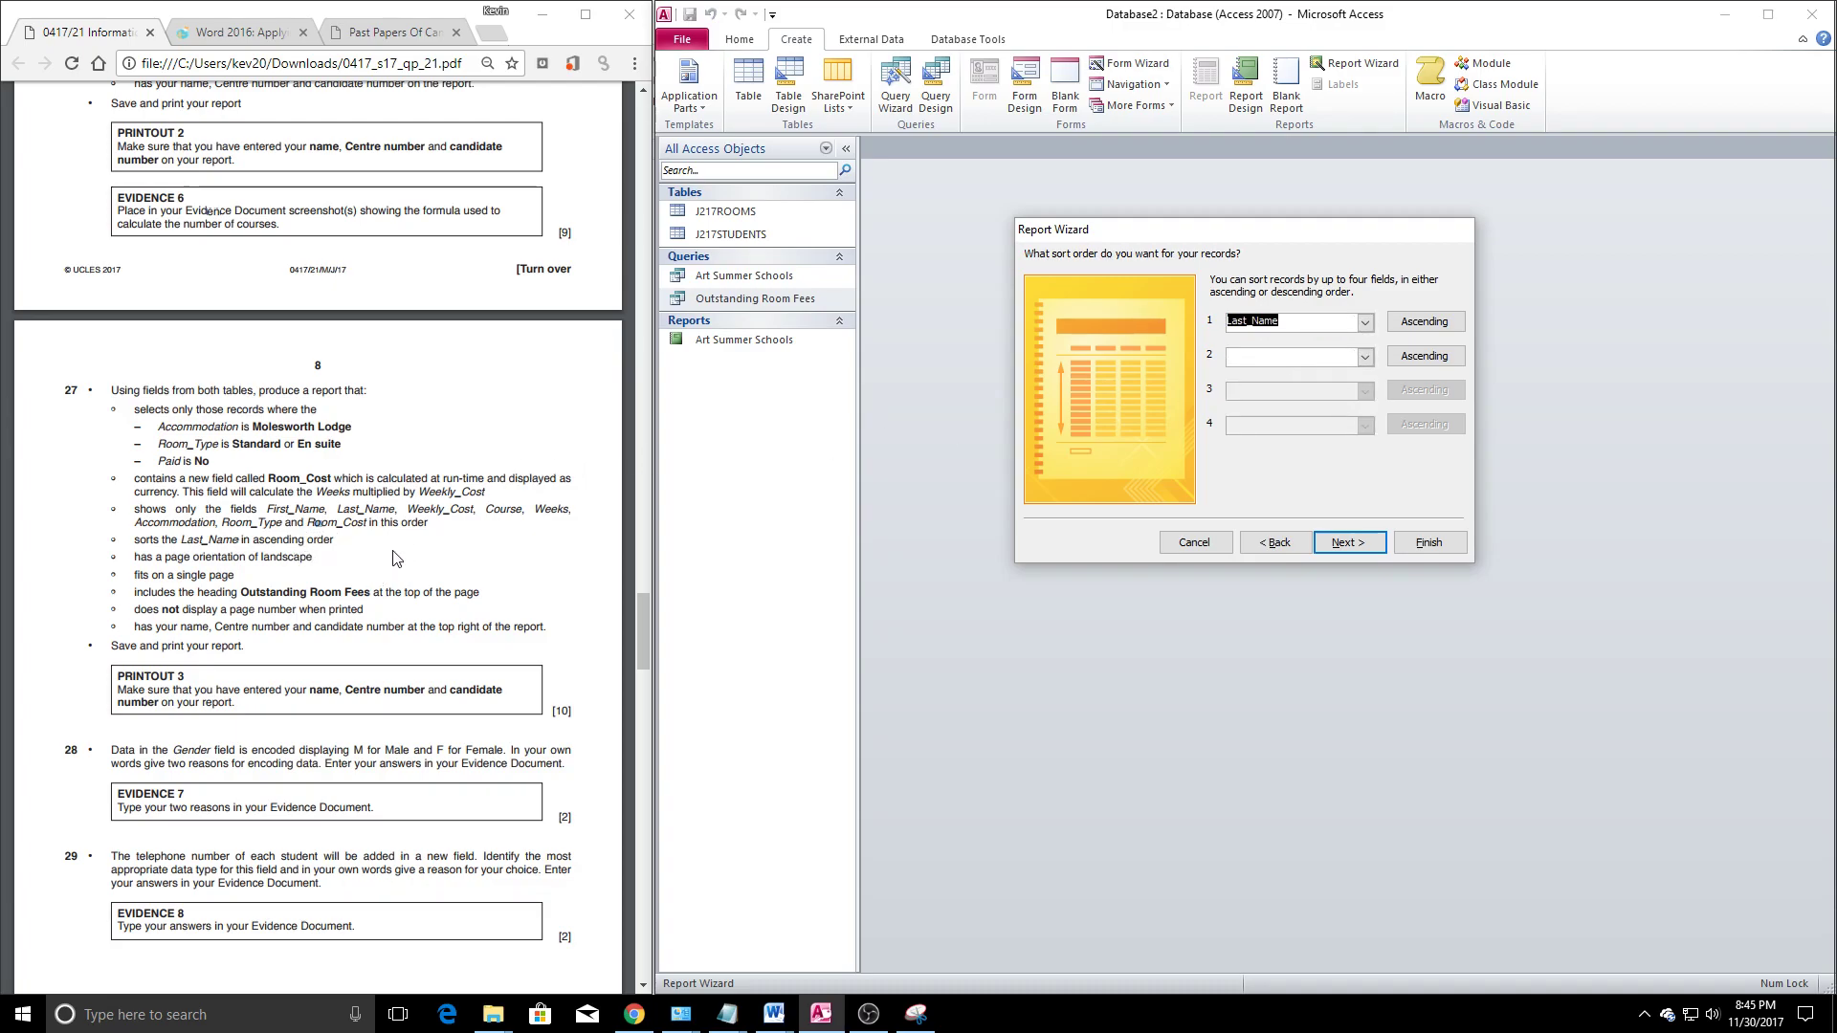
left_click(1337, 547)
left_click(1381, 325)
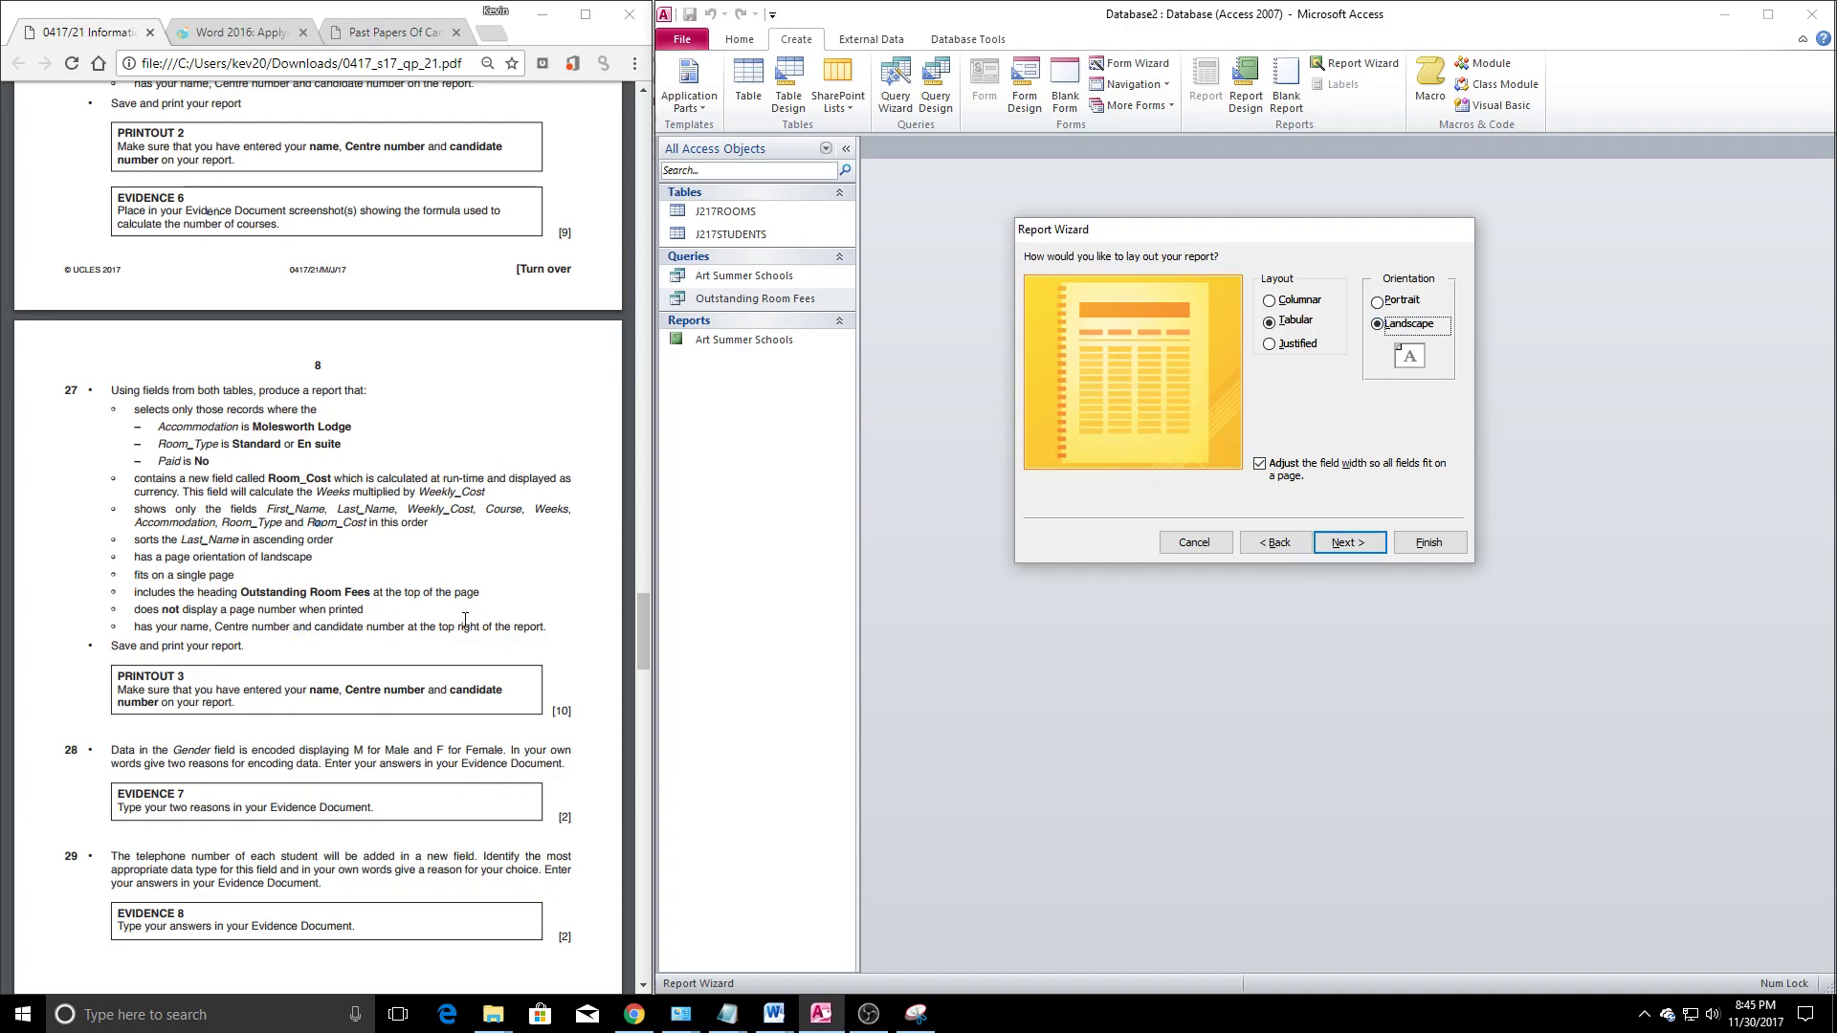
left_click(1370, 550)
left_click(1205, 441)
left_click(1428, 542)
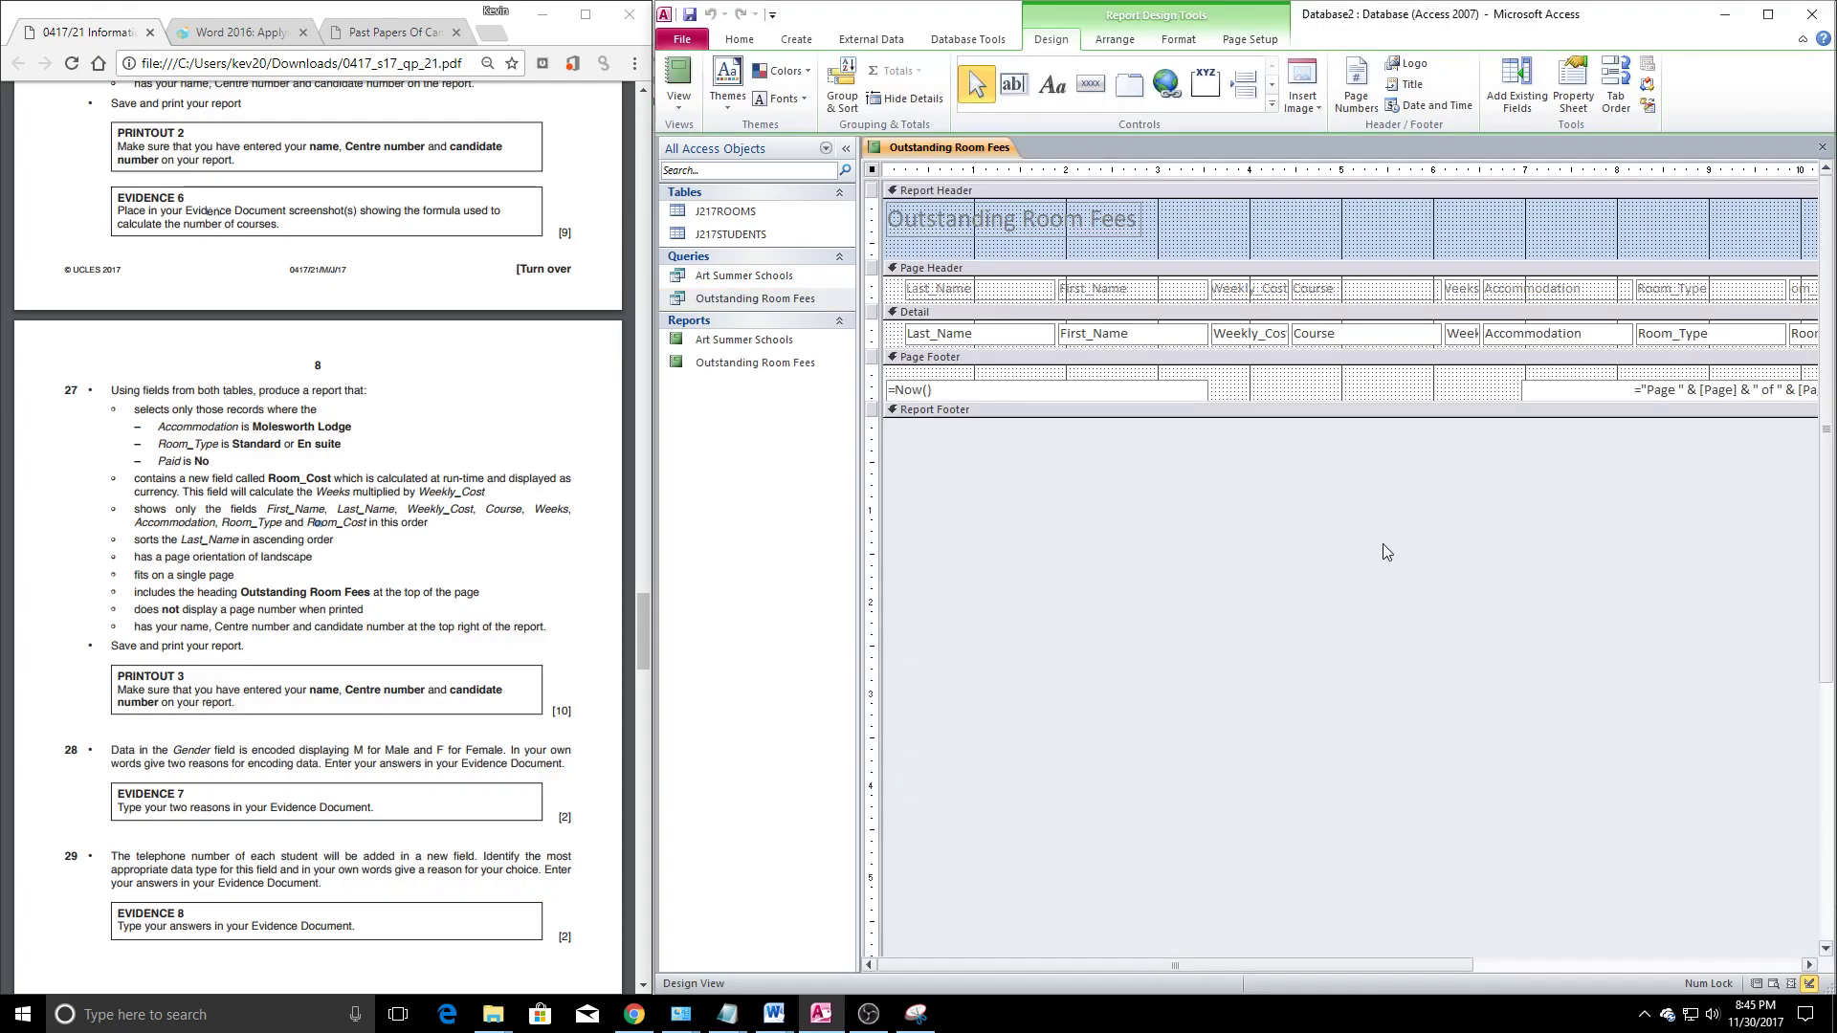
Delete the page-number box from the report's Page Footer
left_click(1642, 384)
left_click(1642, 385)
key("Delete")
Add a Report Header label with the candidate's name, centre number and candidate number
left_click(1052, 84)
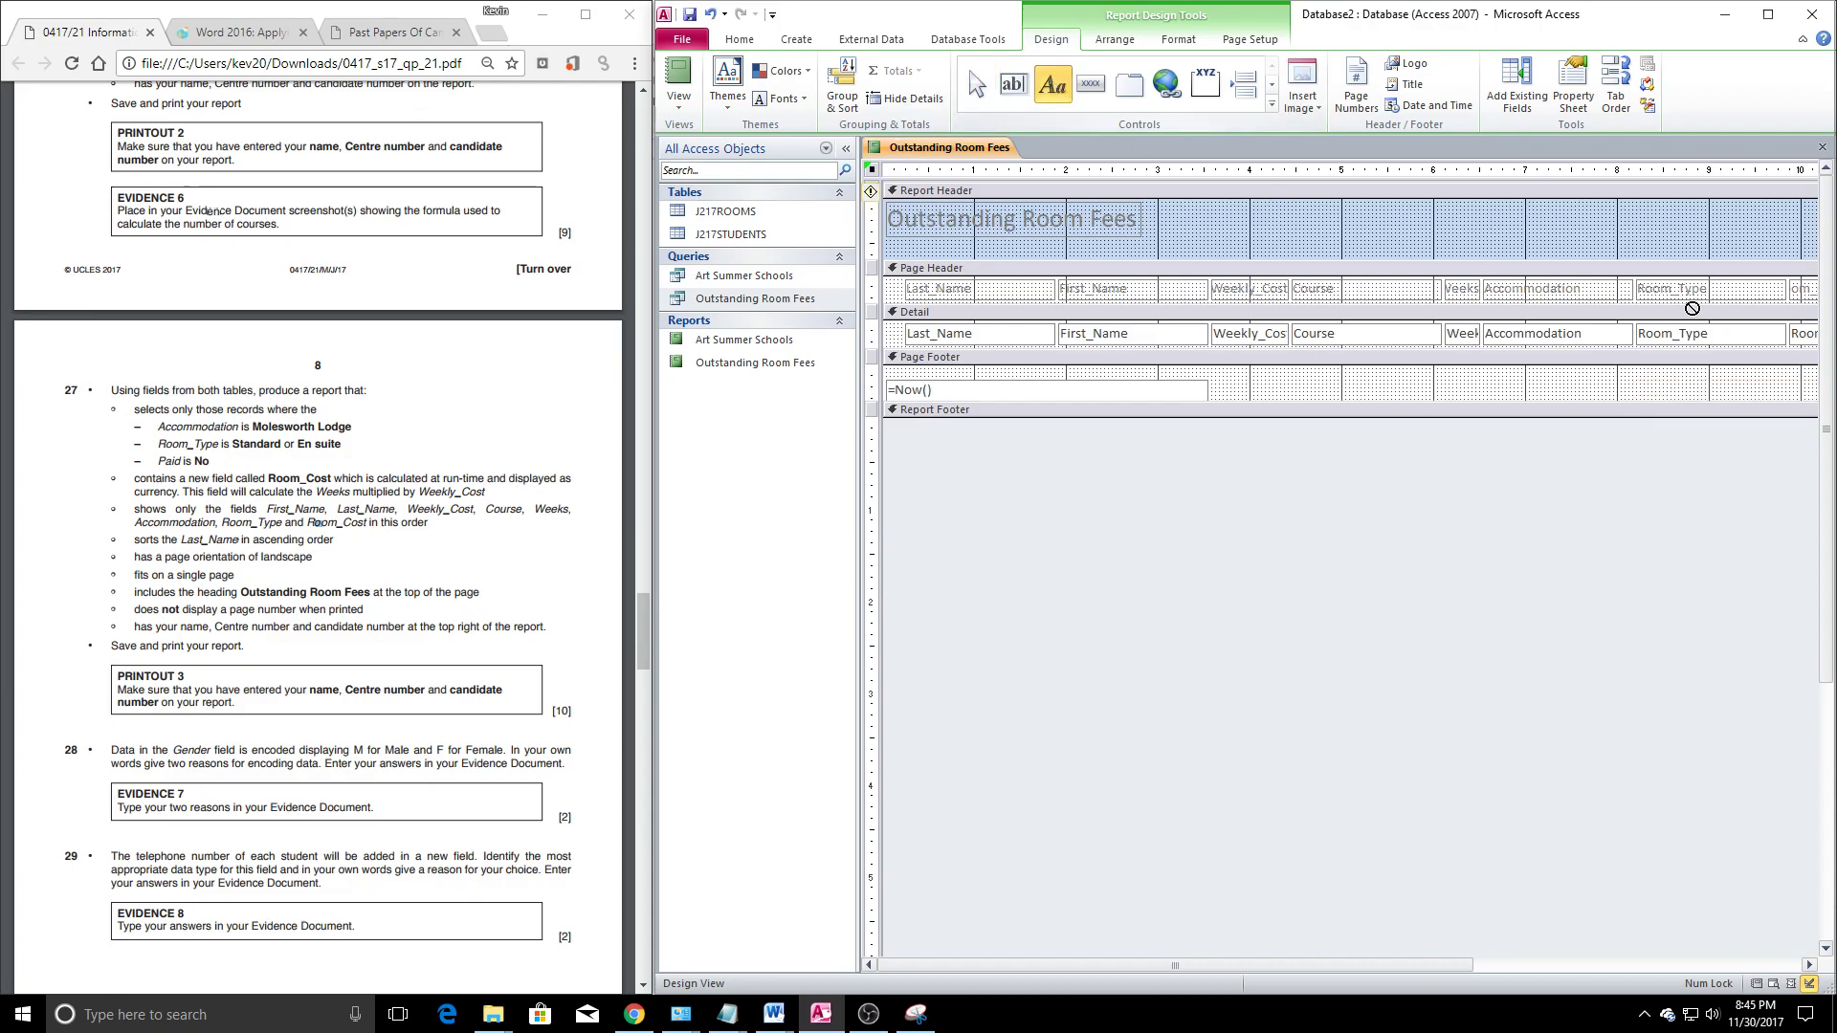
left_click_drag(1537, 202, 1759, 248)
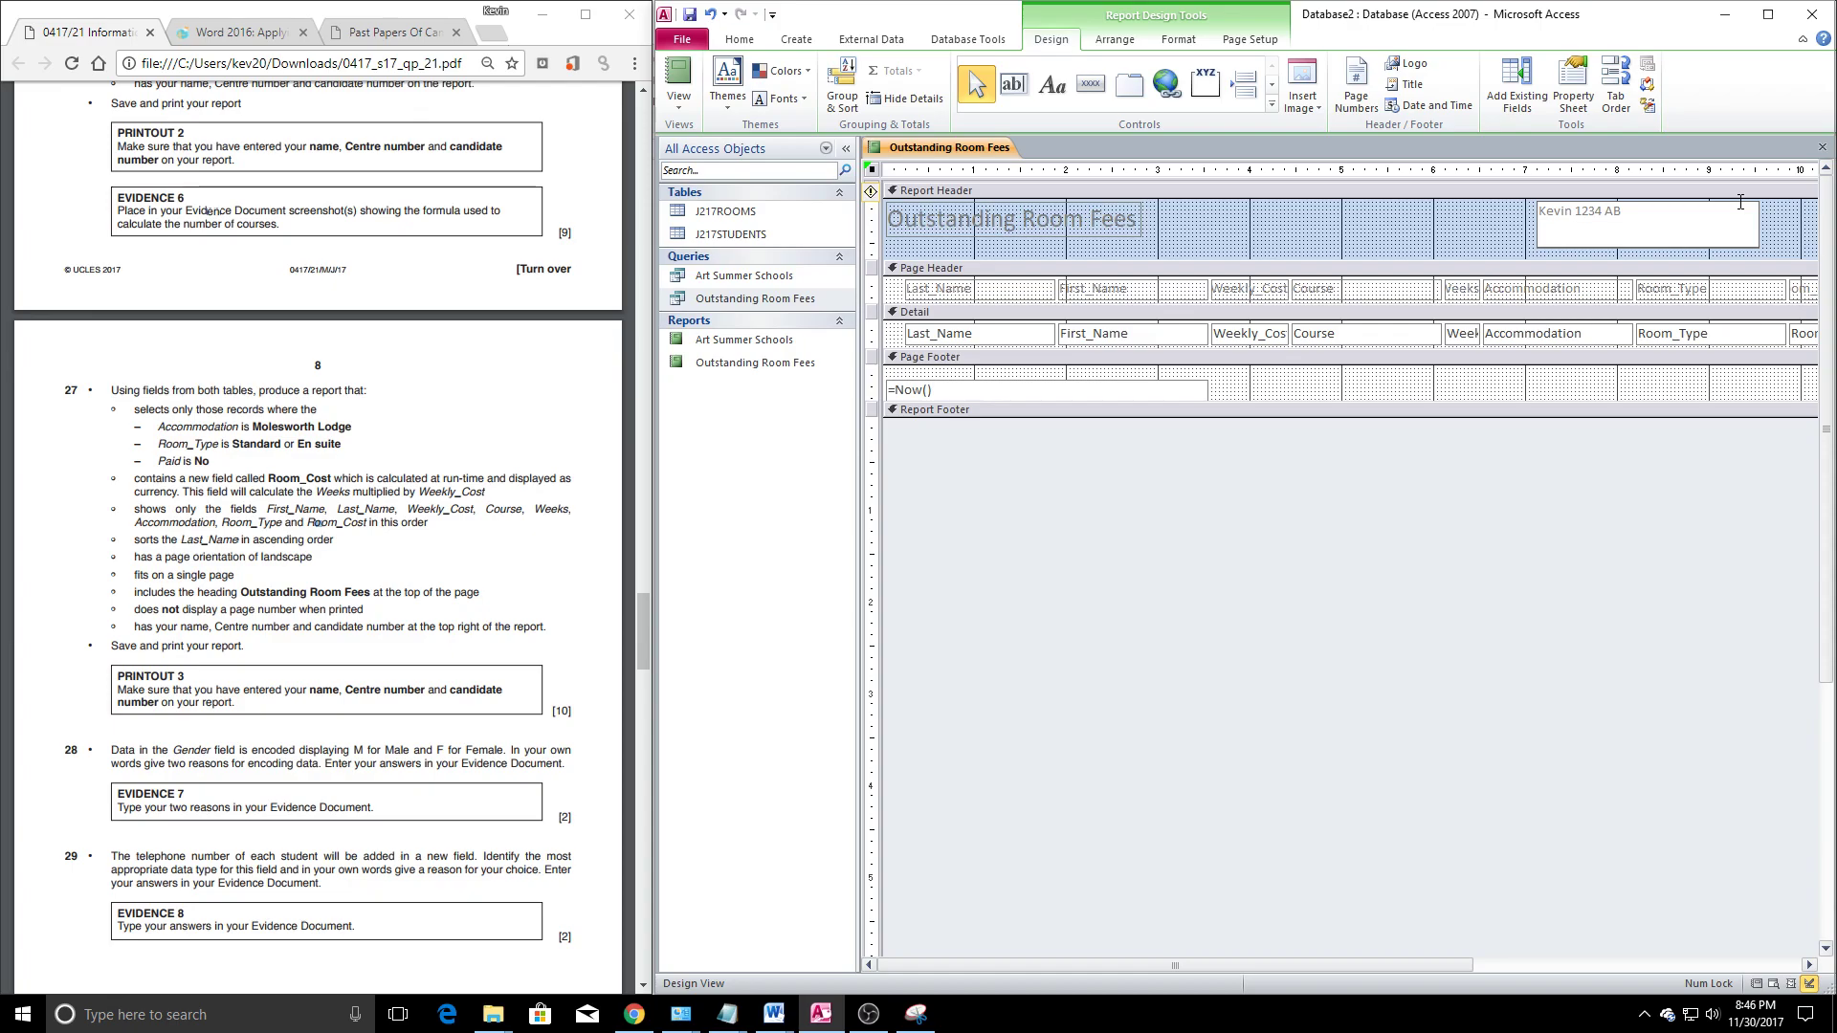
left_click(1623, 452)
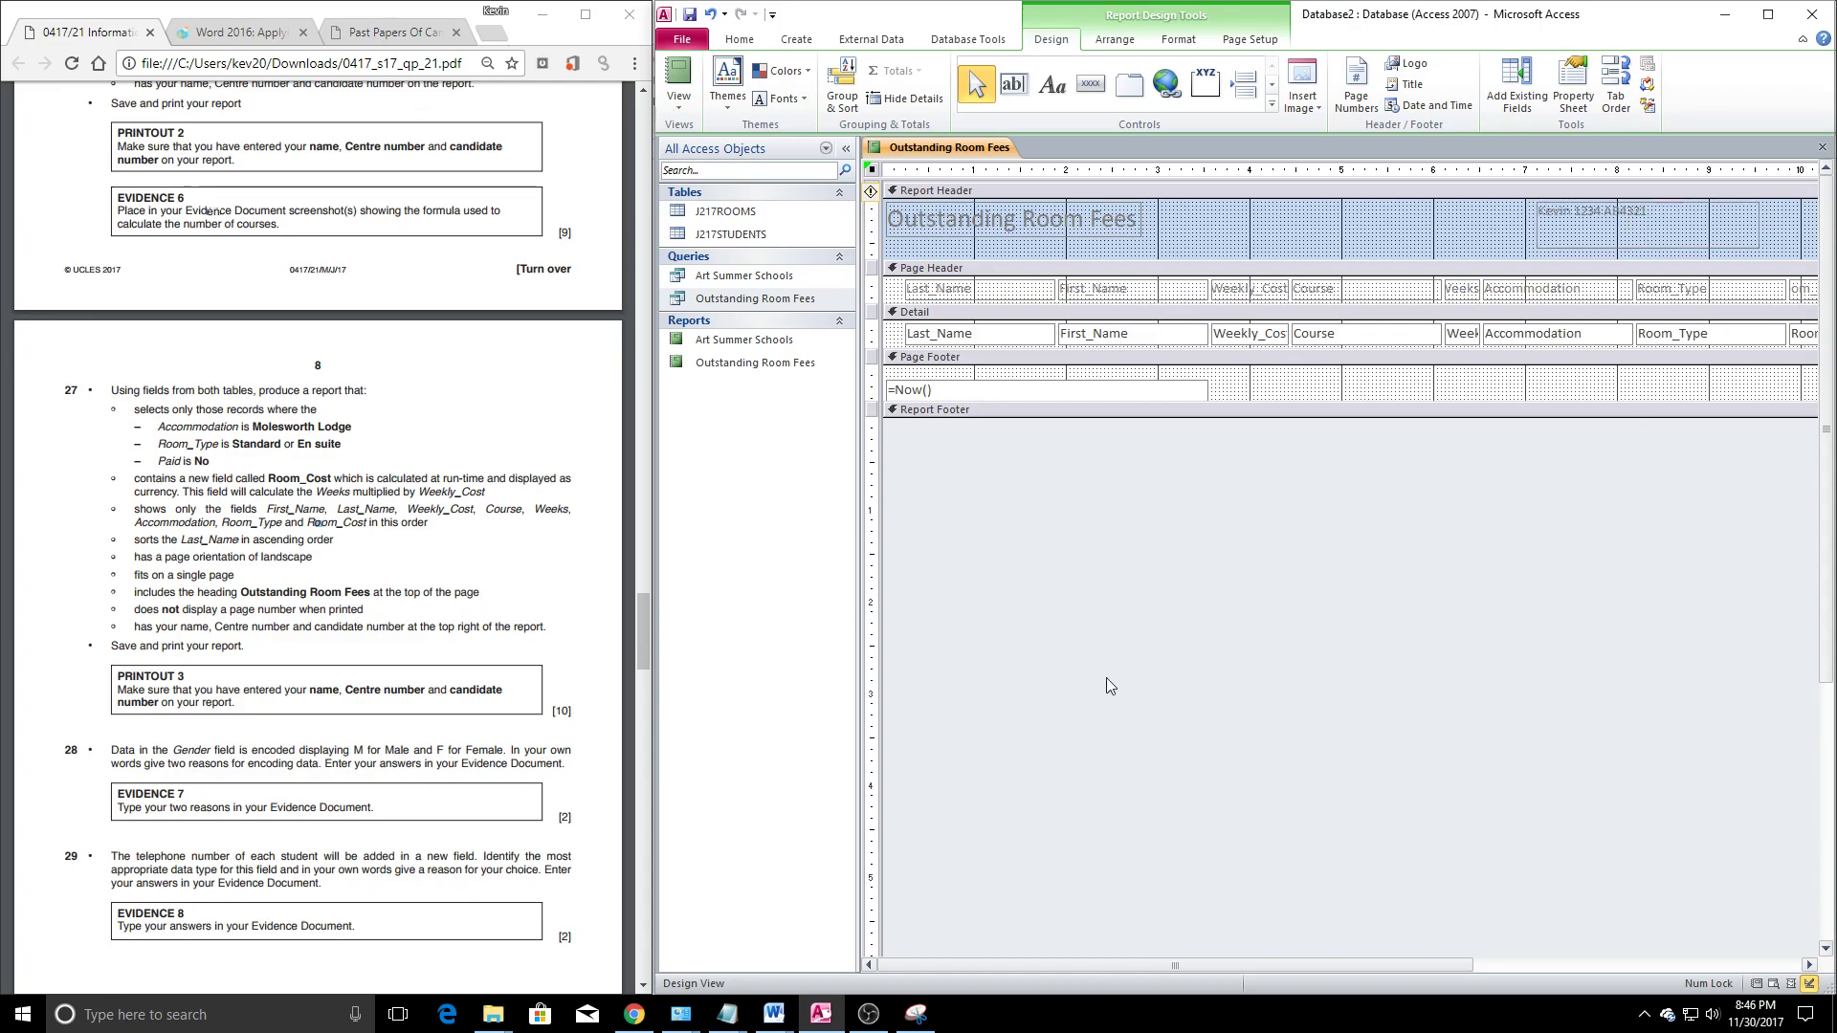
right_click(917, 150)
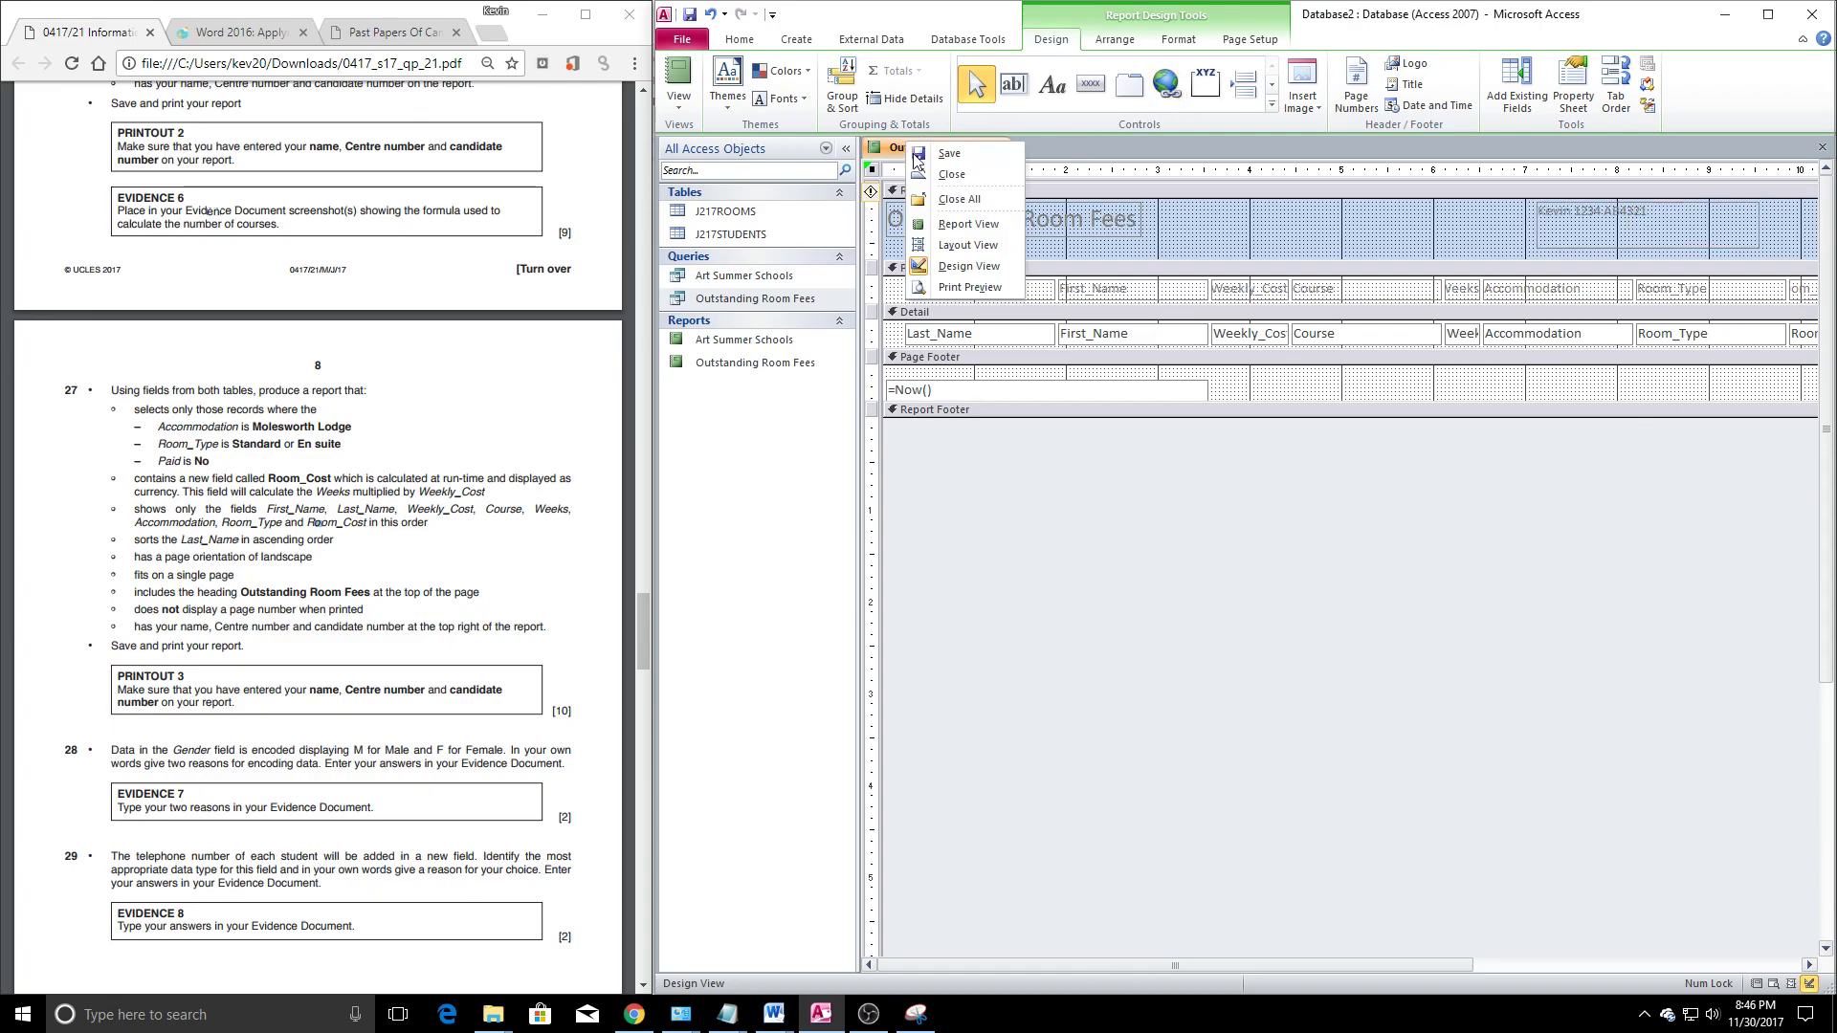
Print-preview the report and check both of its pages
left_click(969, 287)
scroll(1376, 526, "down", 3)
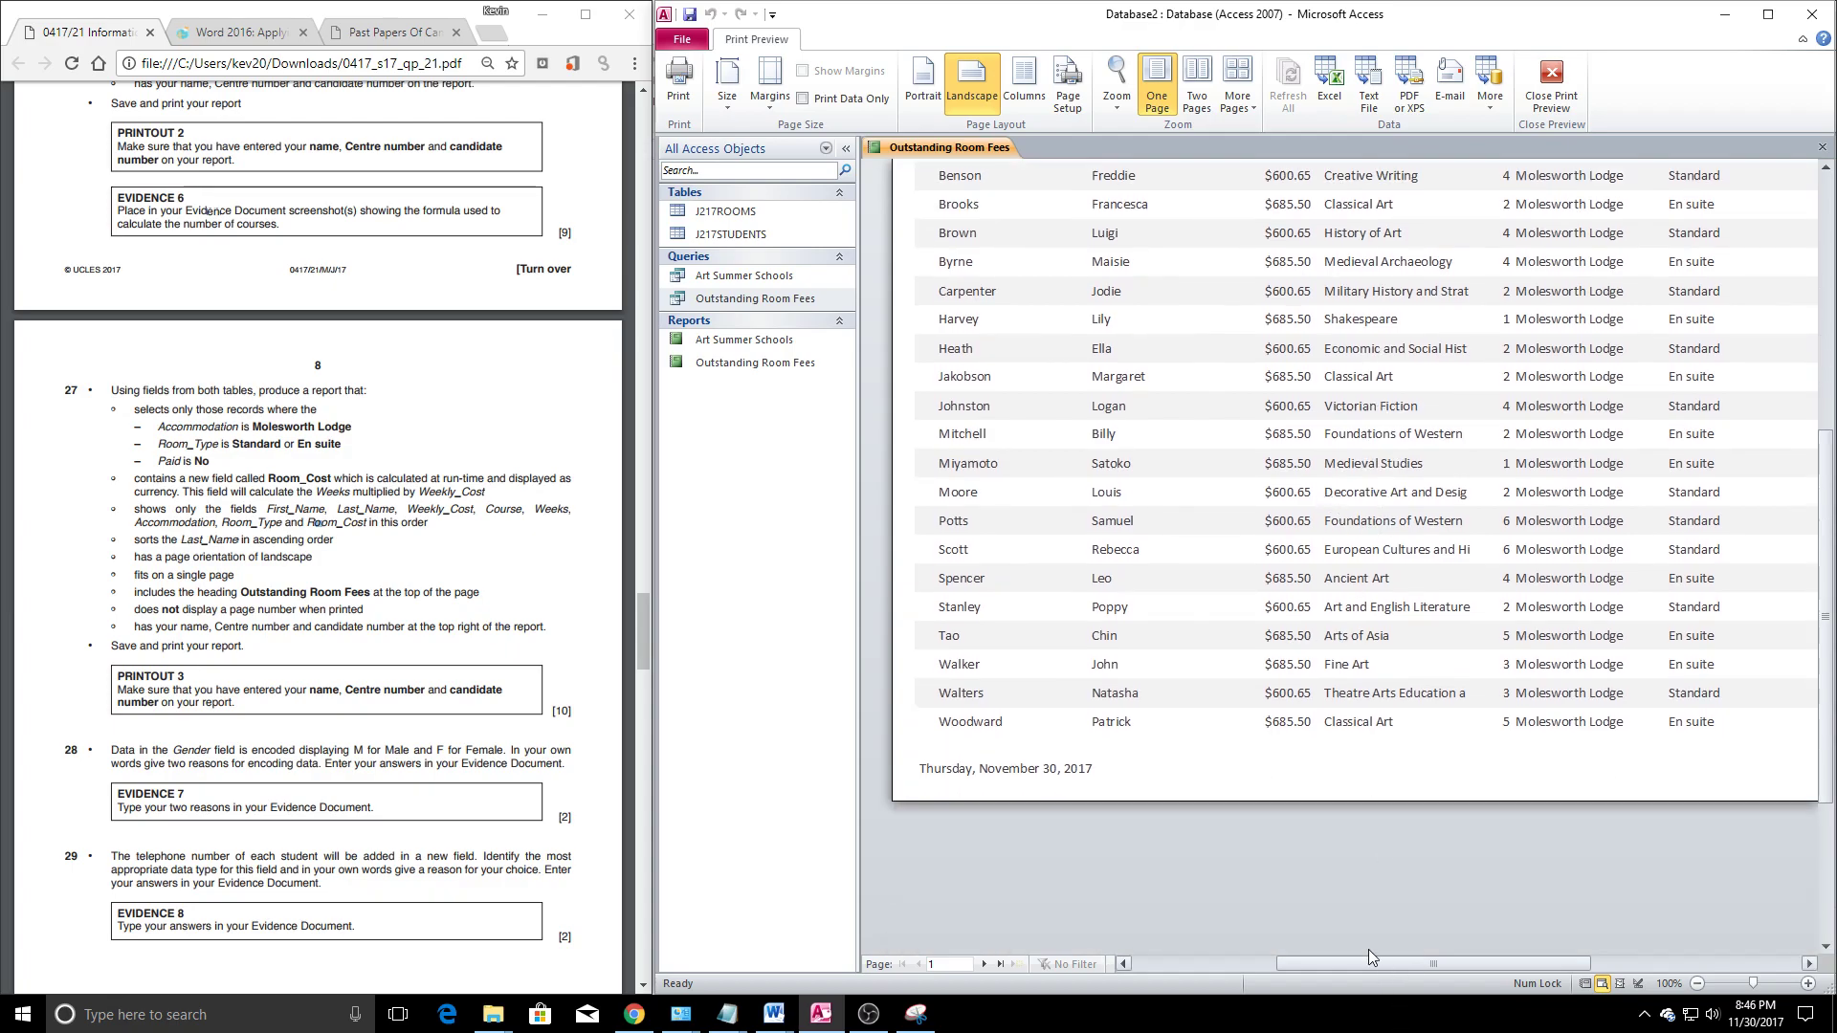
left_click_drag(1378, 963, 1418, 954)
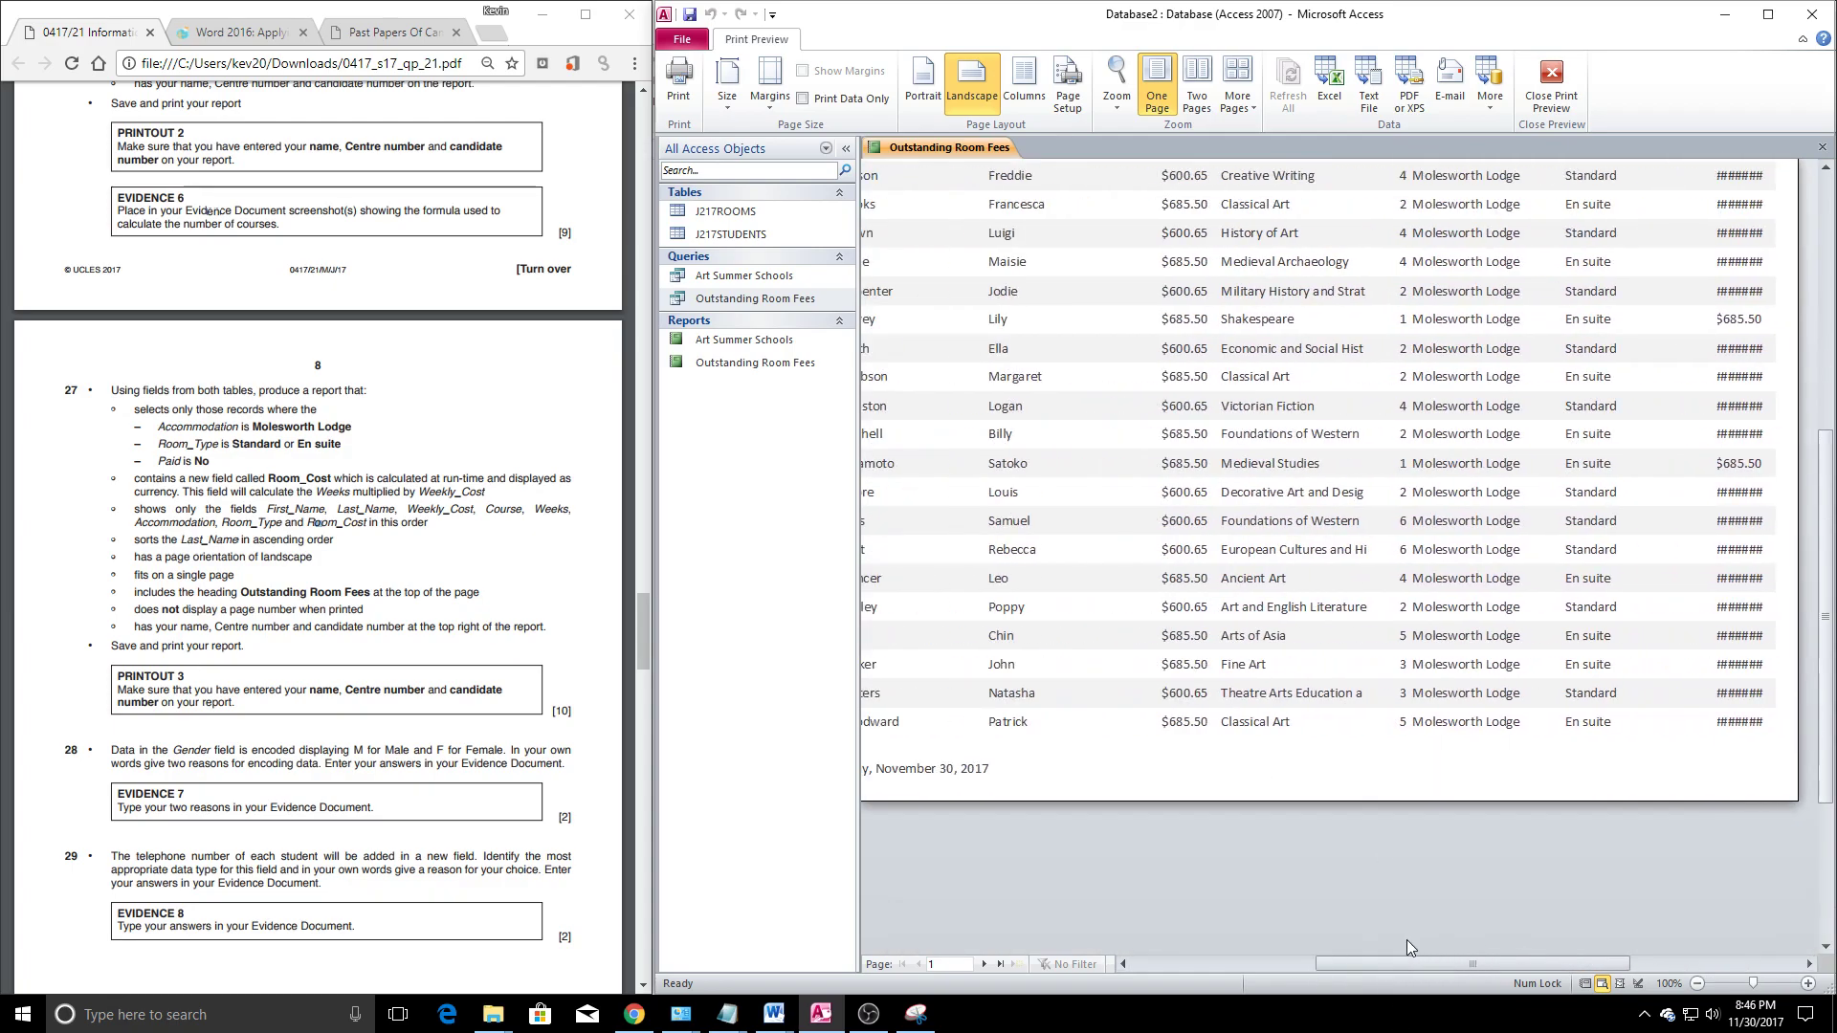
left_click(983, 965)
scroll(1244, 618, "up", 2)
scroll(1244, 618, "up", 5)
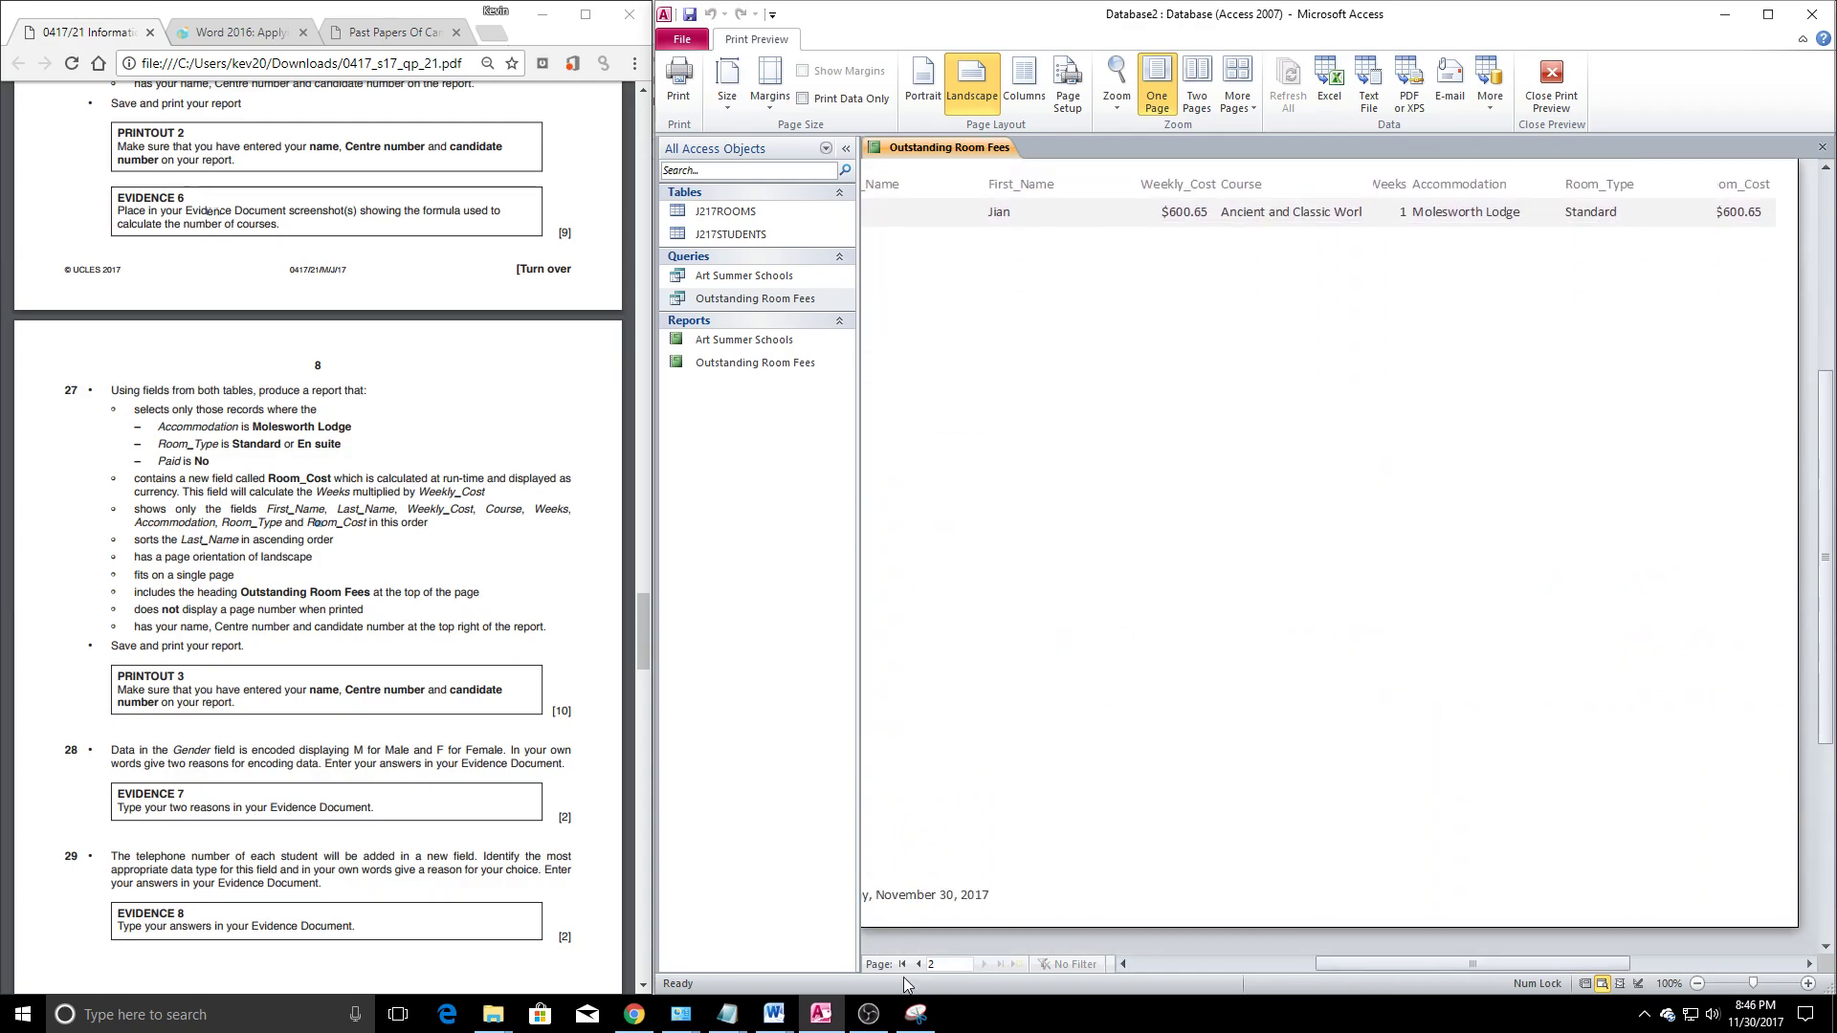
scroll(1273, 791, "up", 2)
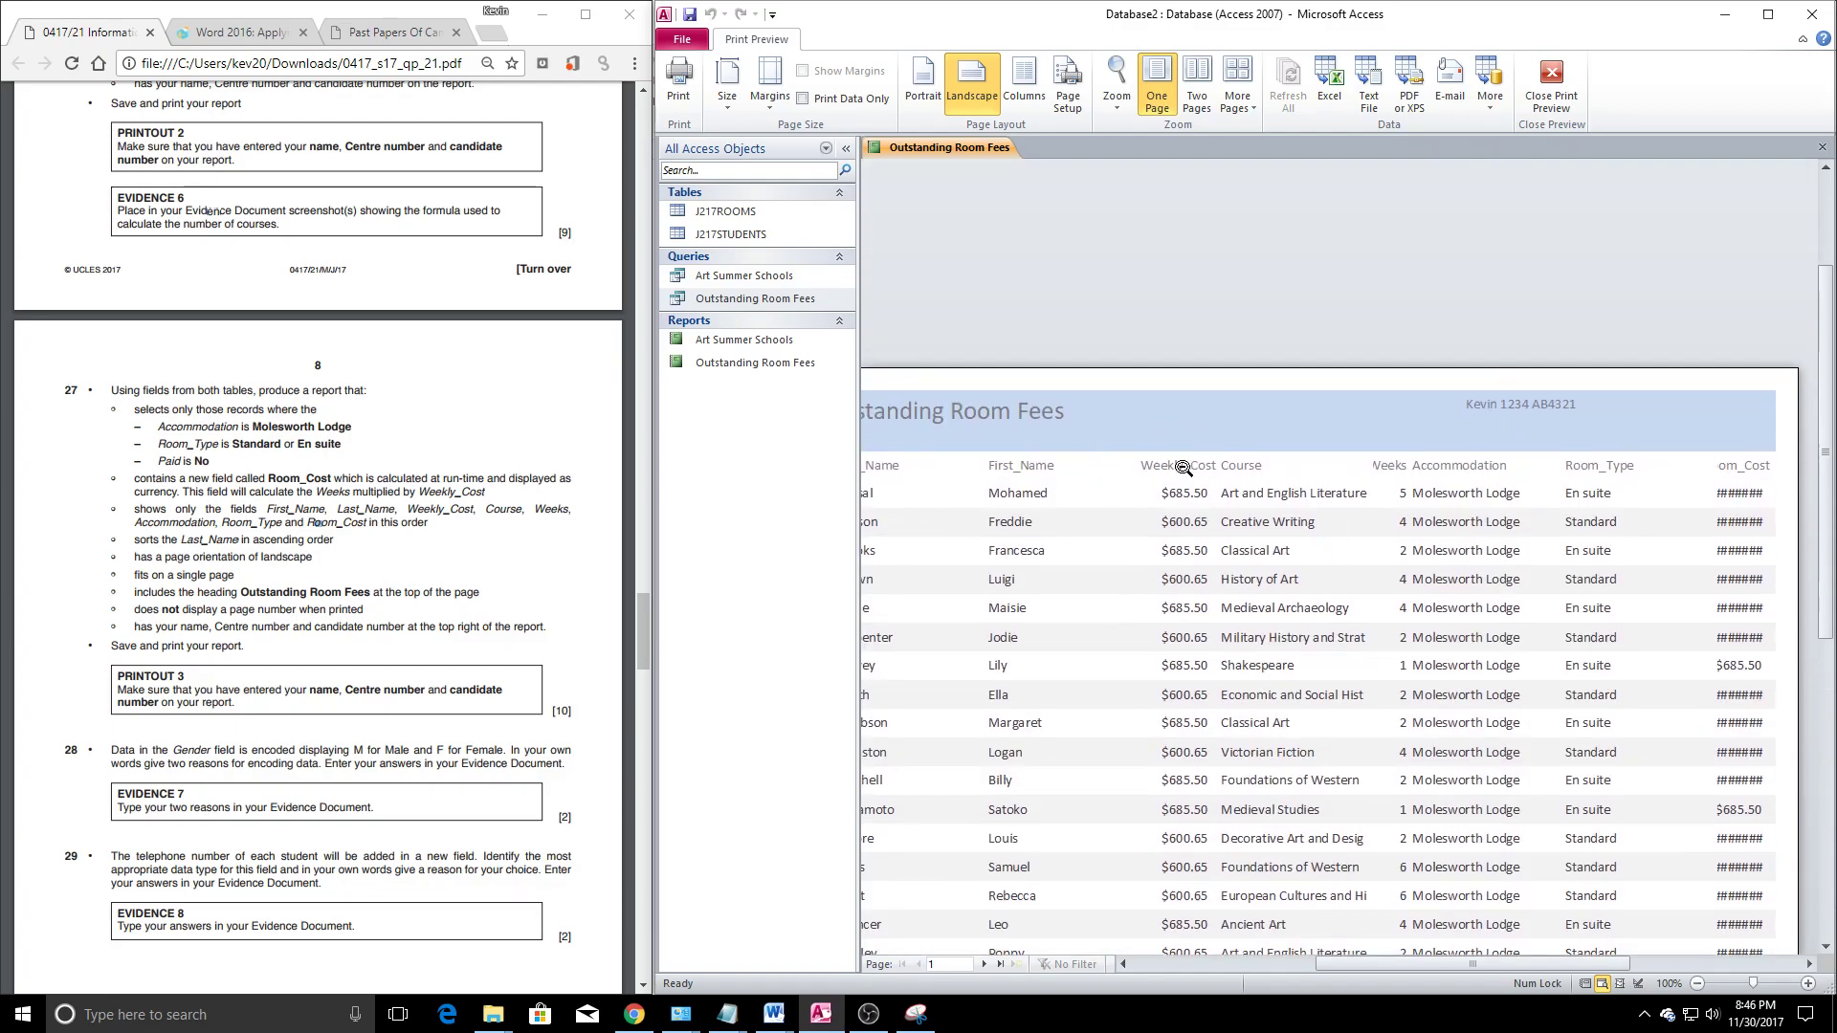
Shrink the report header in Design View, recheck the print preview, then view the report
right_click(923, 146)
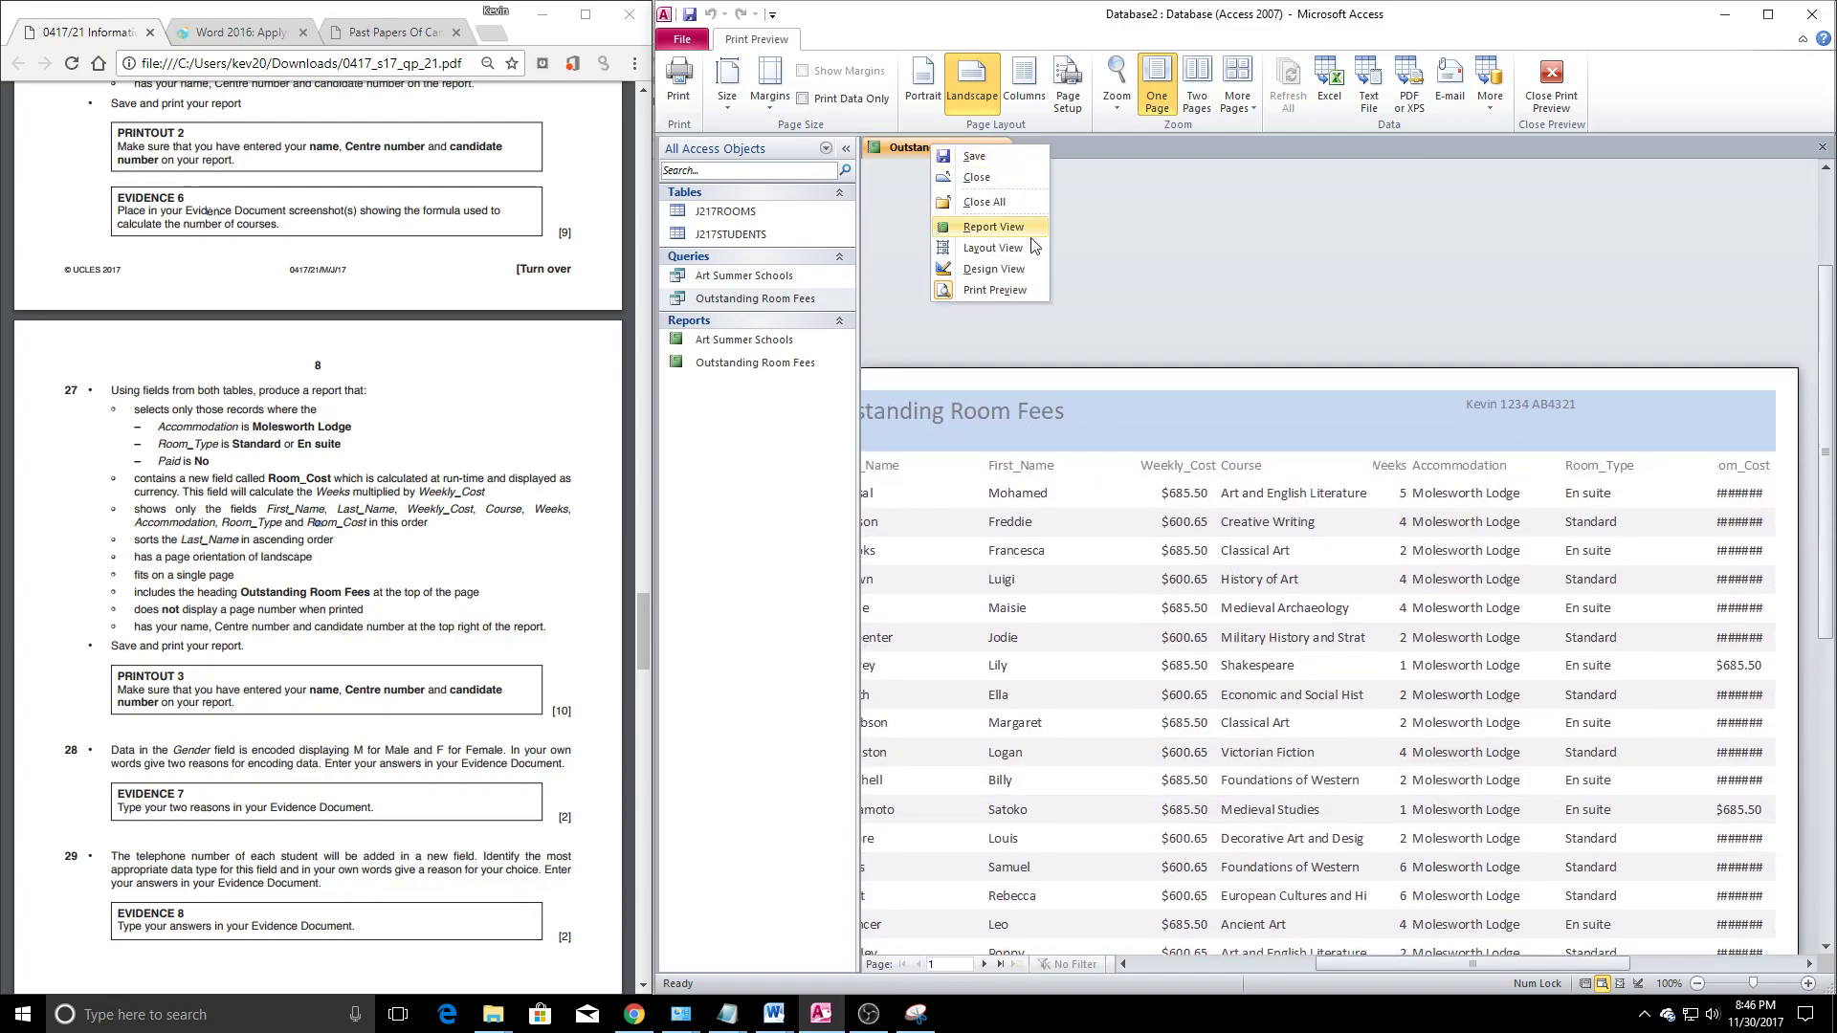
left_click(993, 270)
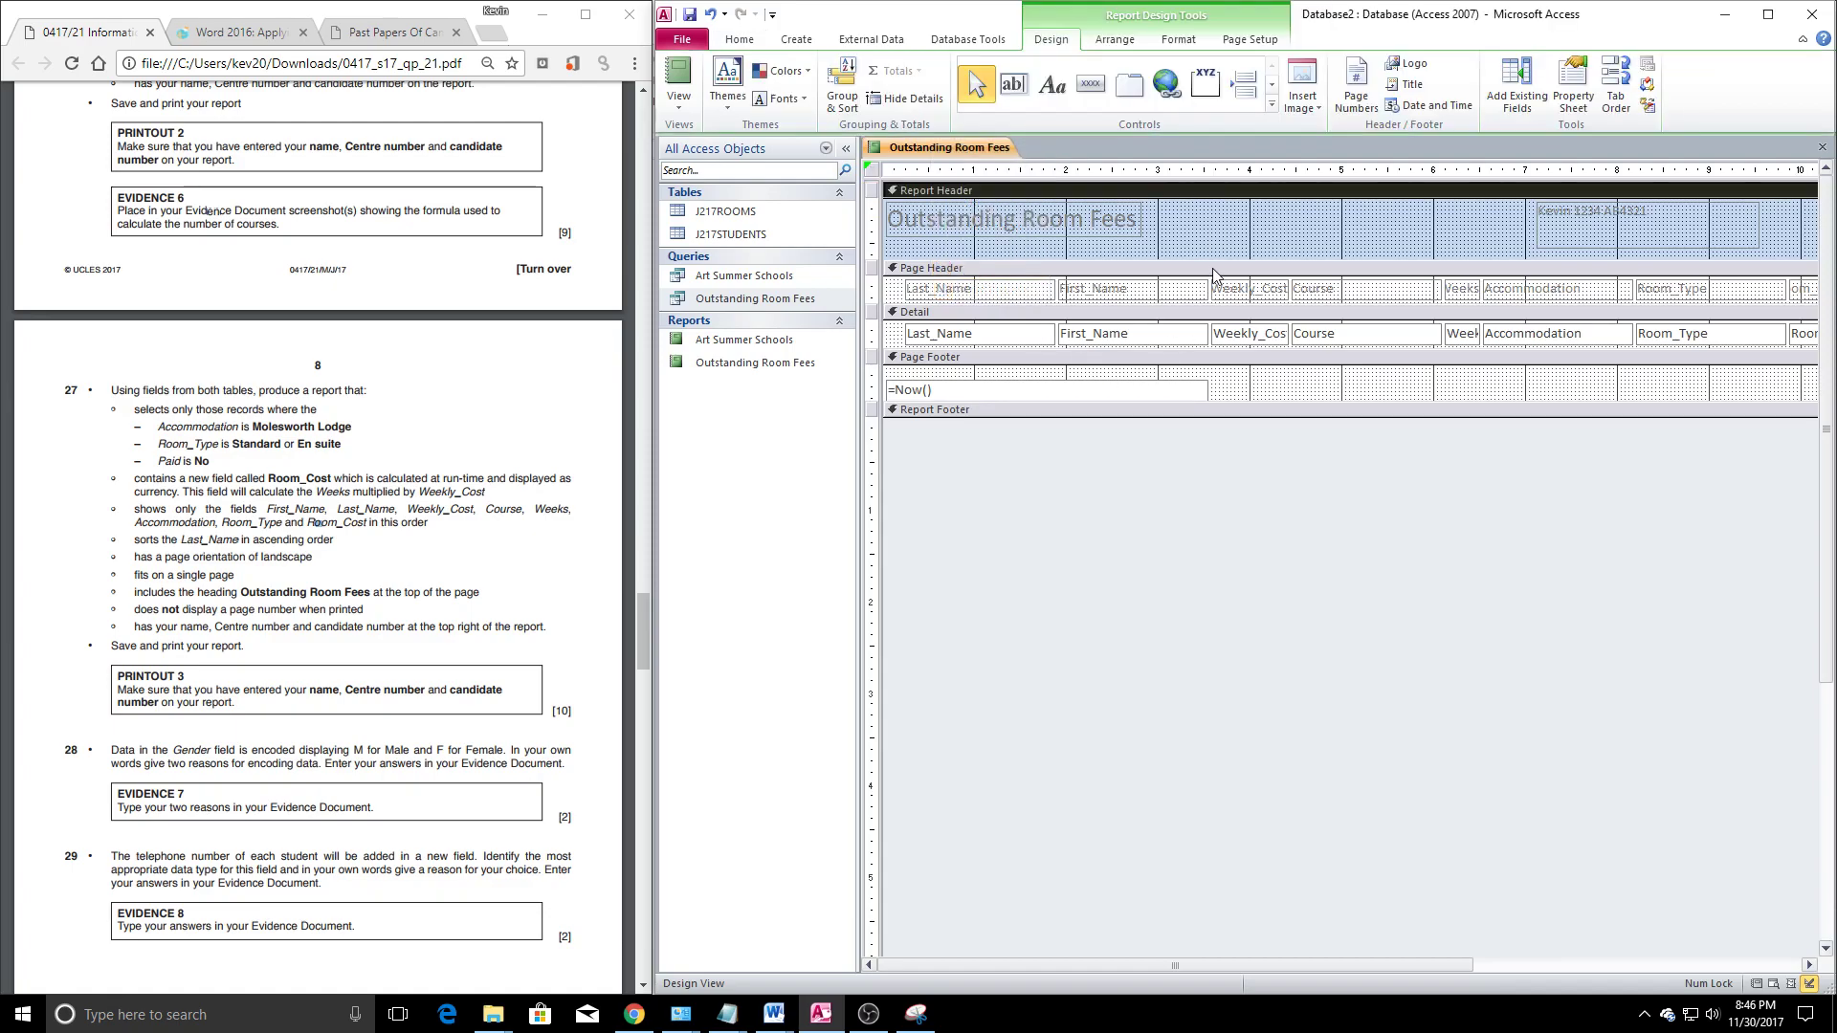
left_click_drag(1205, 243, 1206, 232)
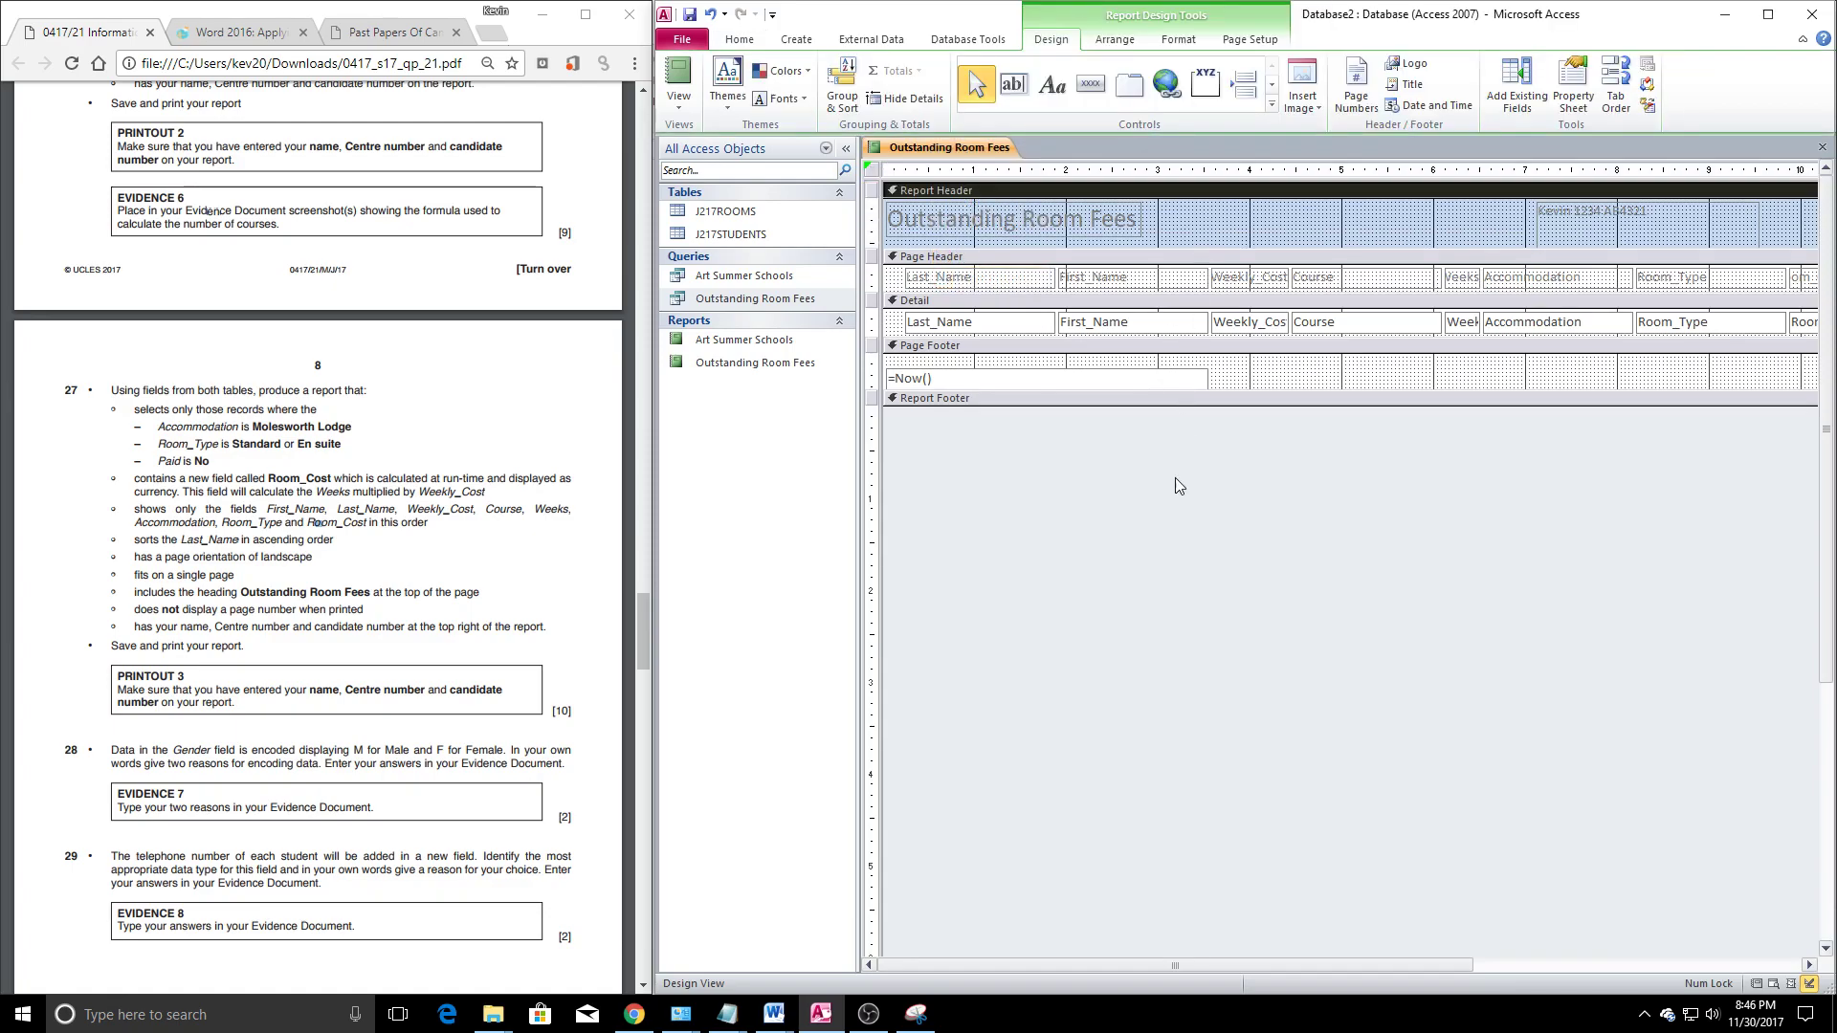
left_click(1113, 515)
right_click(925, 153)
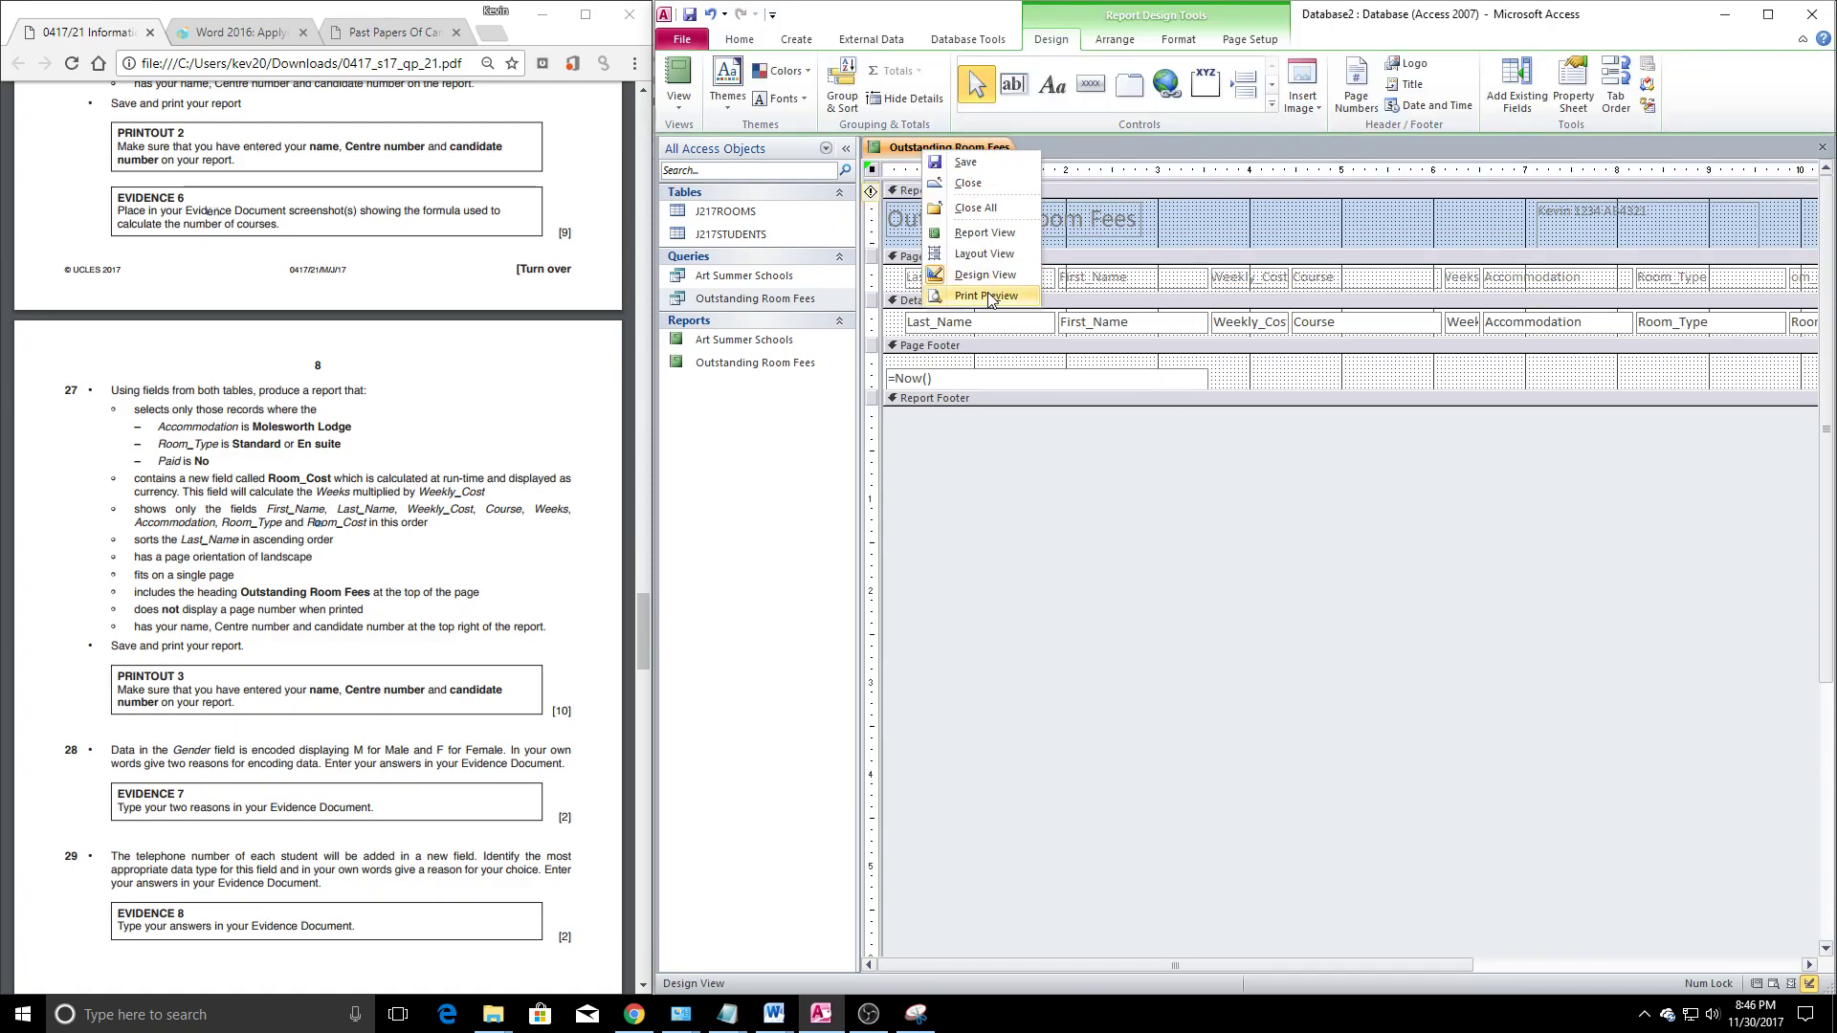
left_click(986, 296)
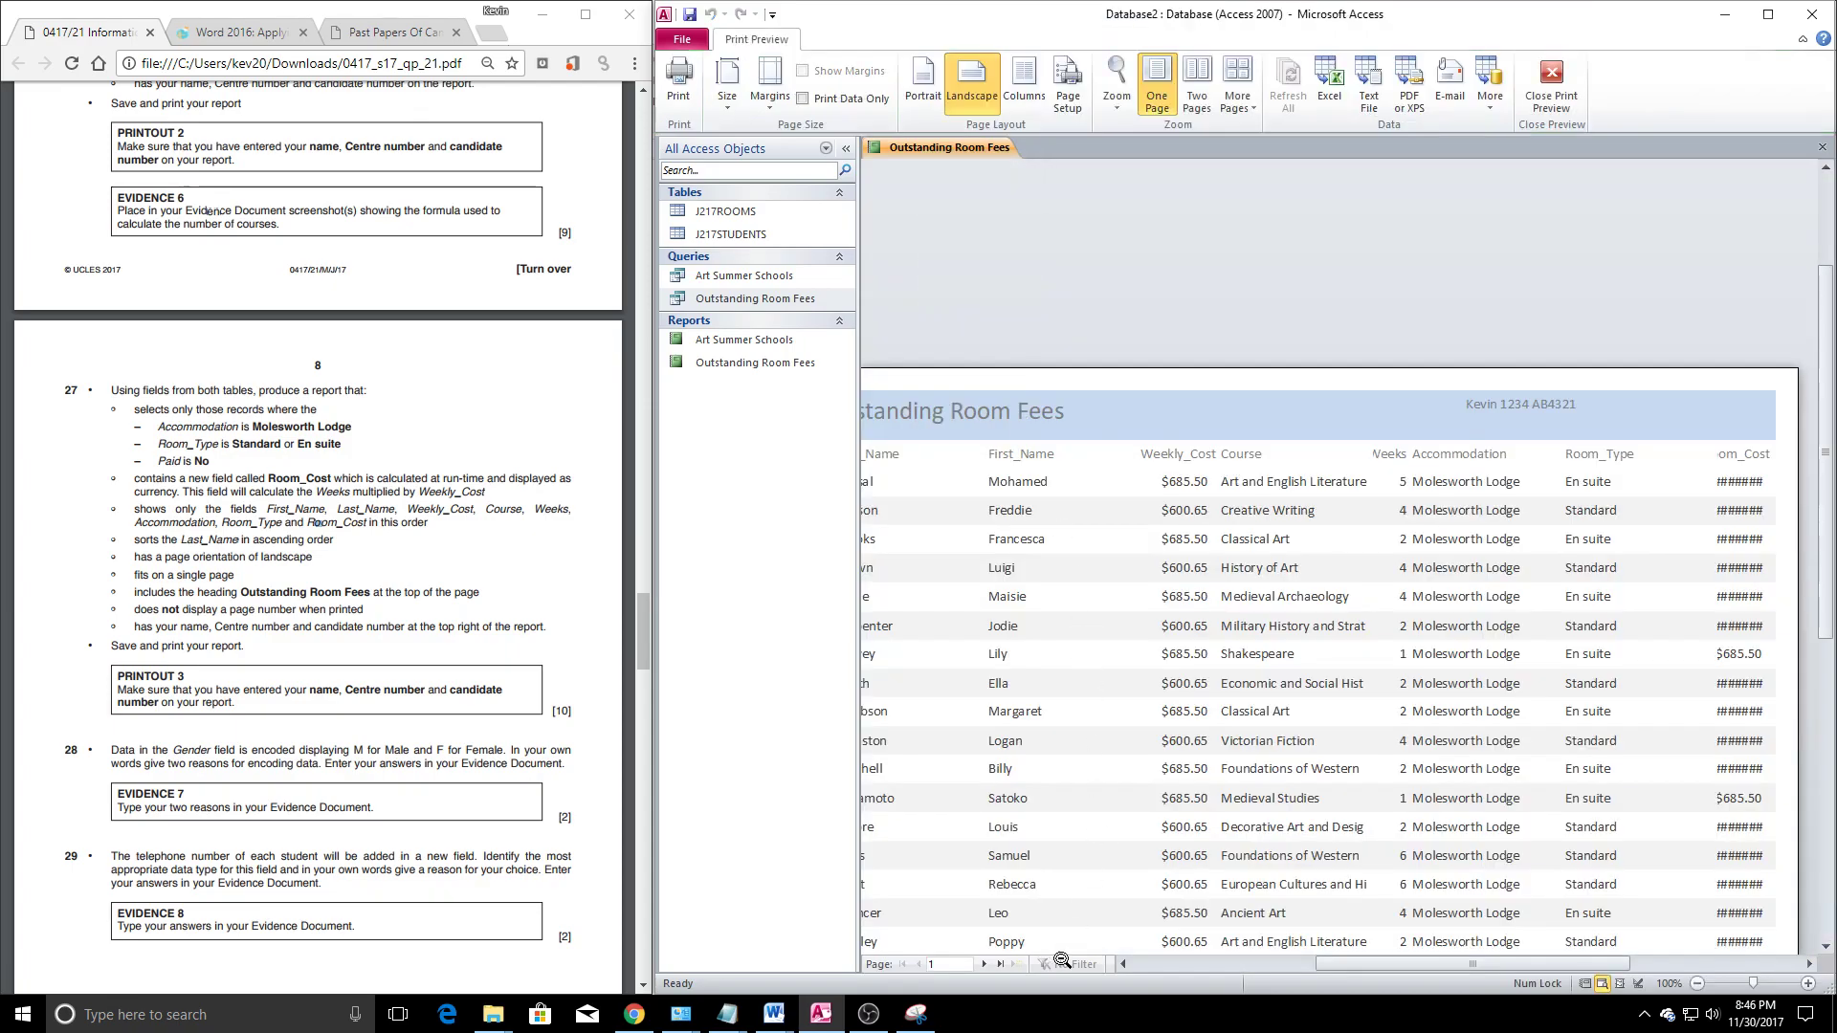
left_click(982, 965)
left_click(918, 964)
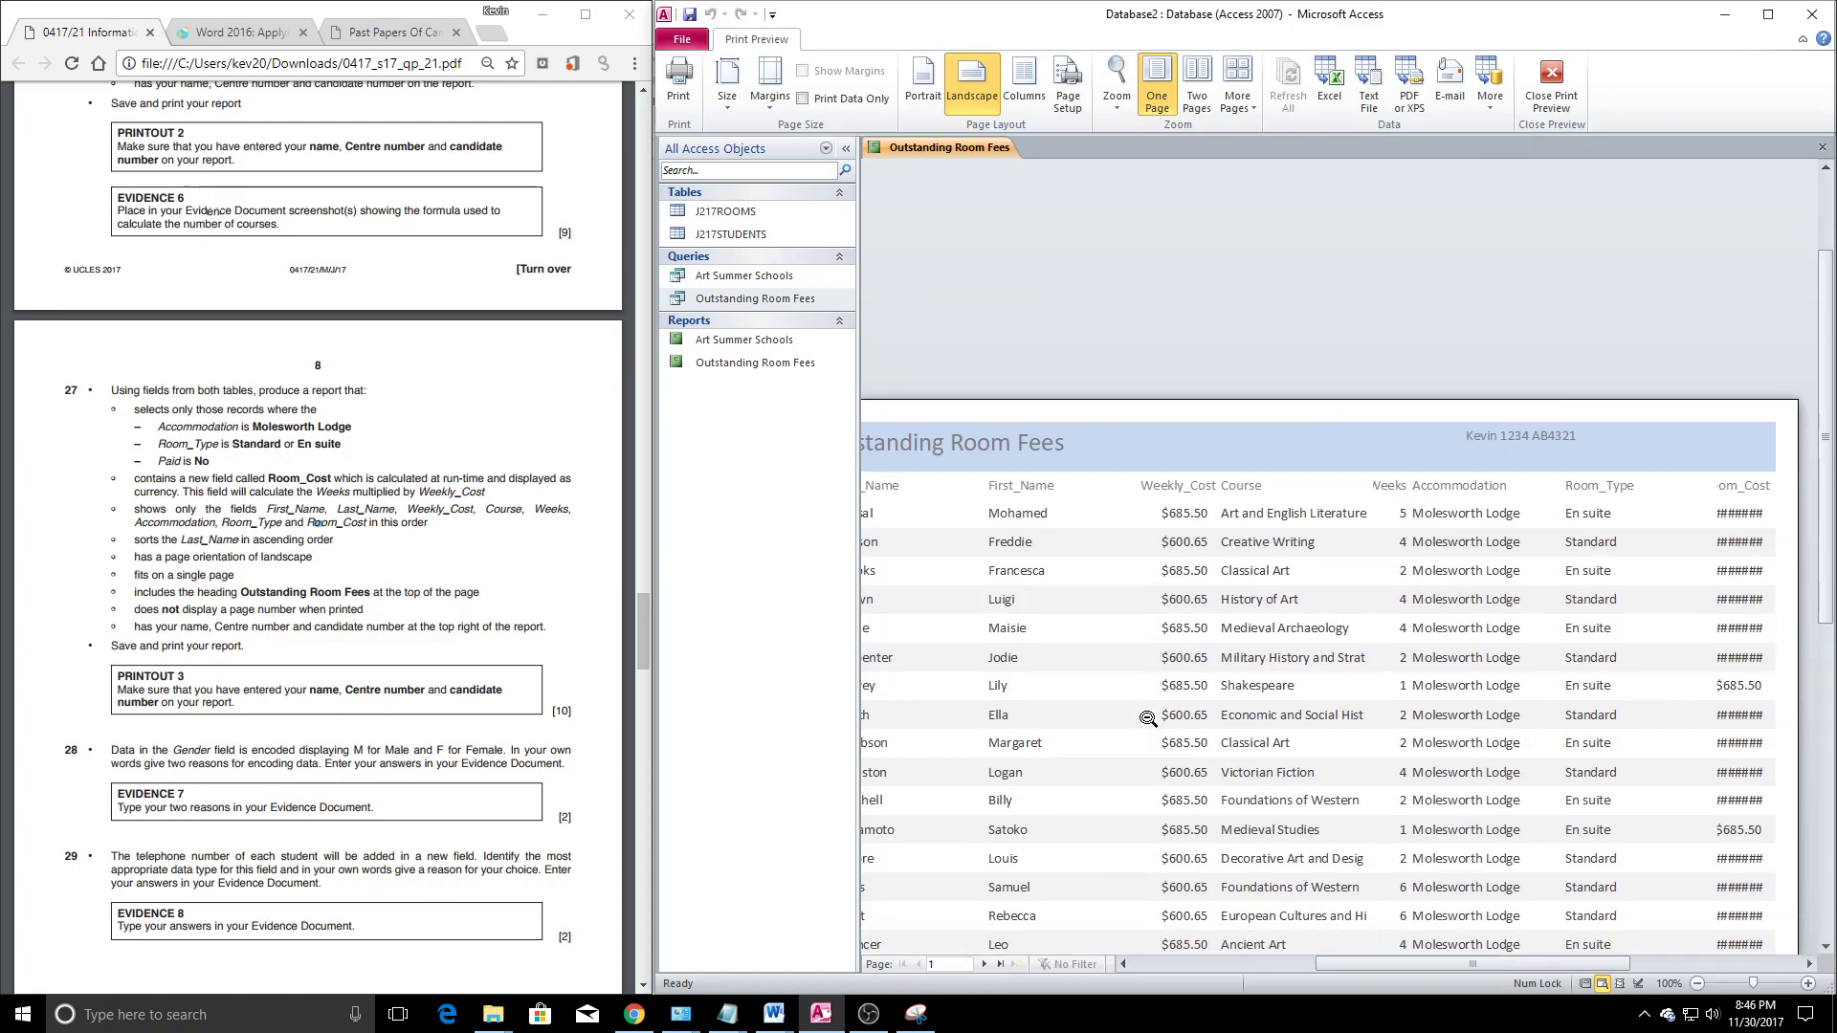
left_click_drag(1335, 968, 1273, 975)
right_click(959, 148)
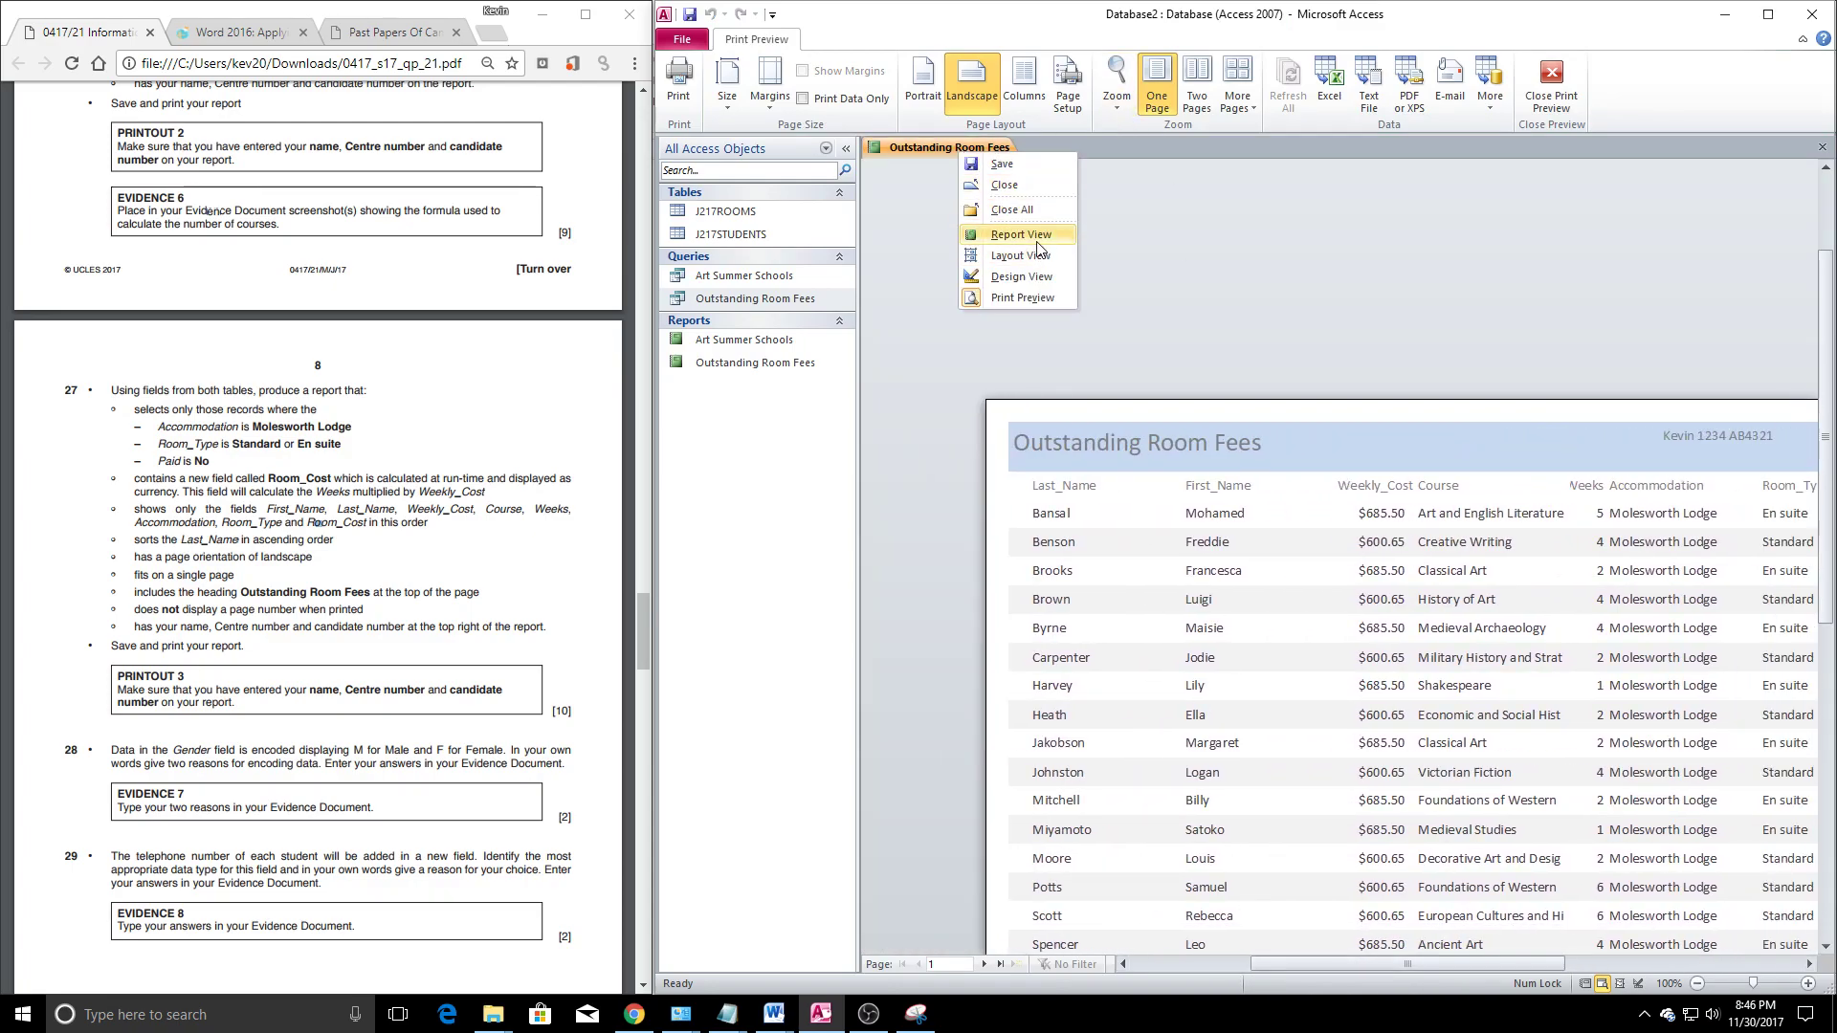
left_click(1039, 234)
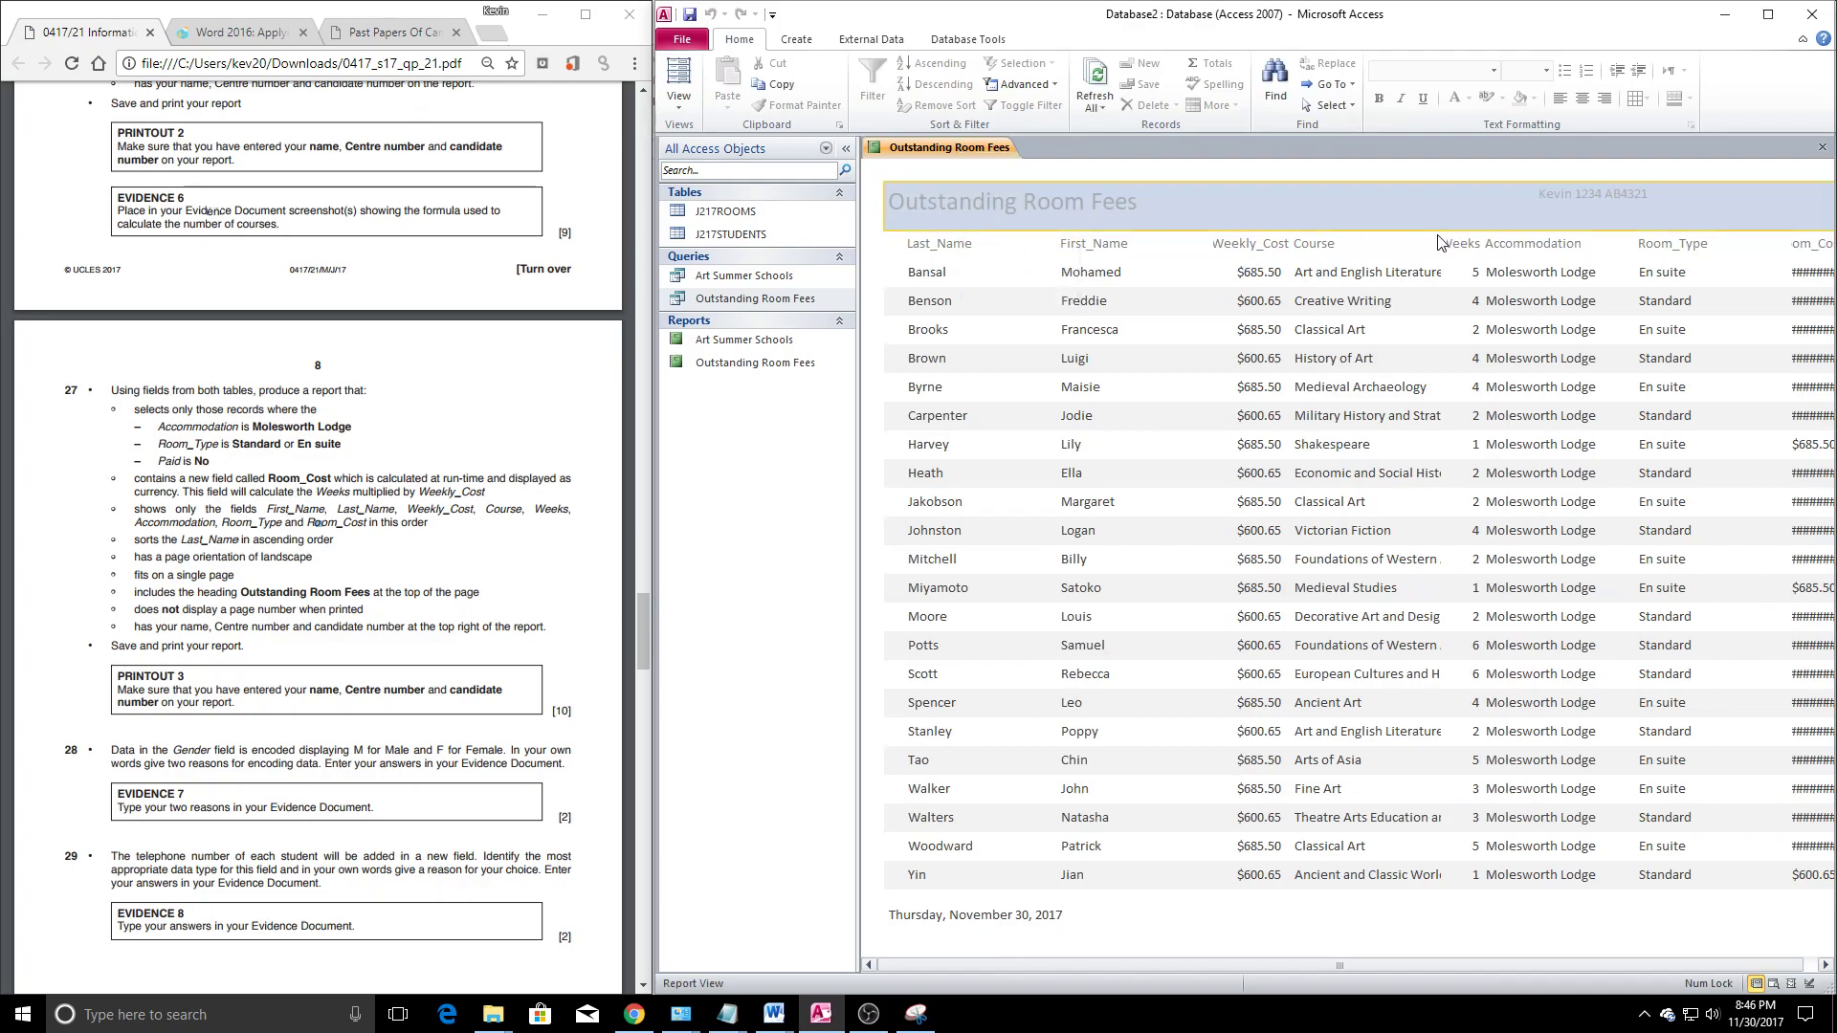
scroll(1088, 952, "right", 1)
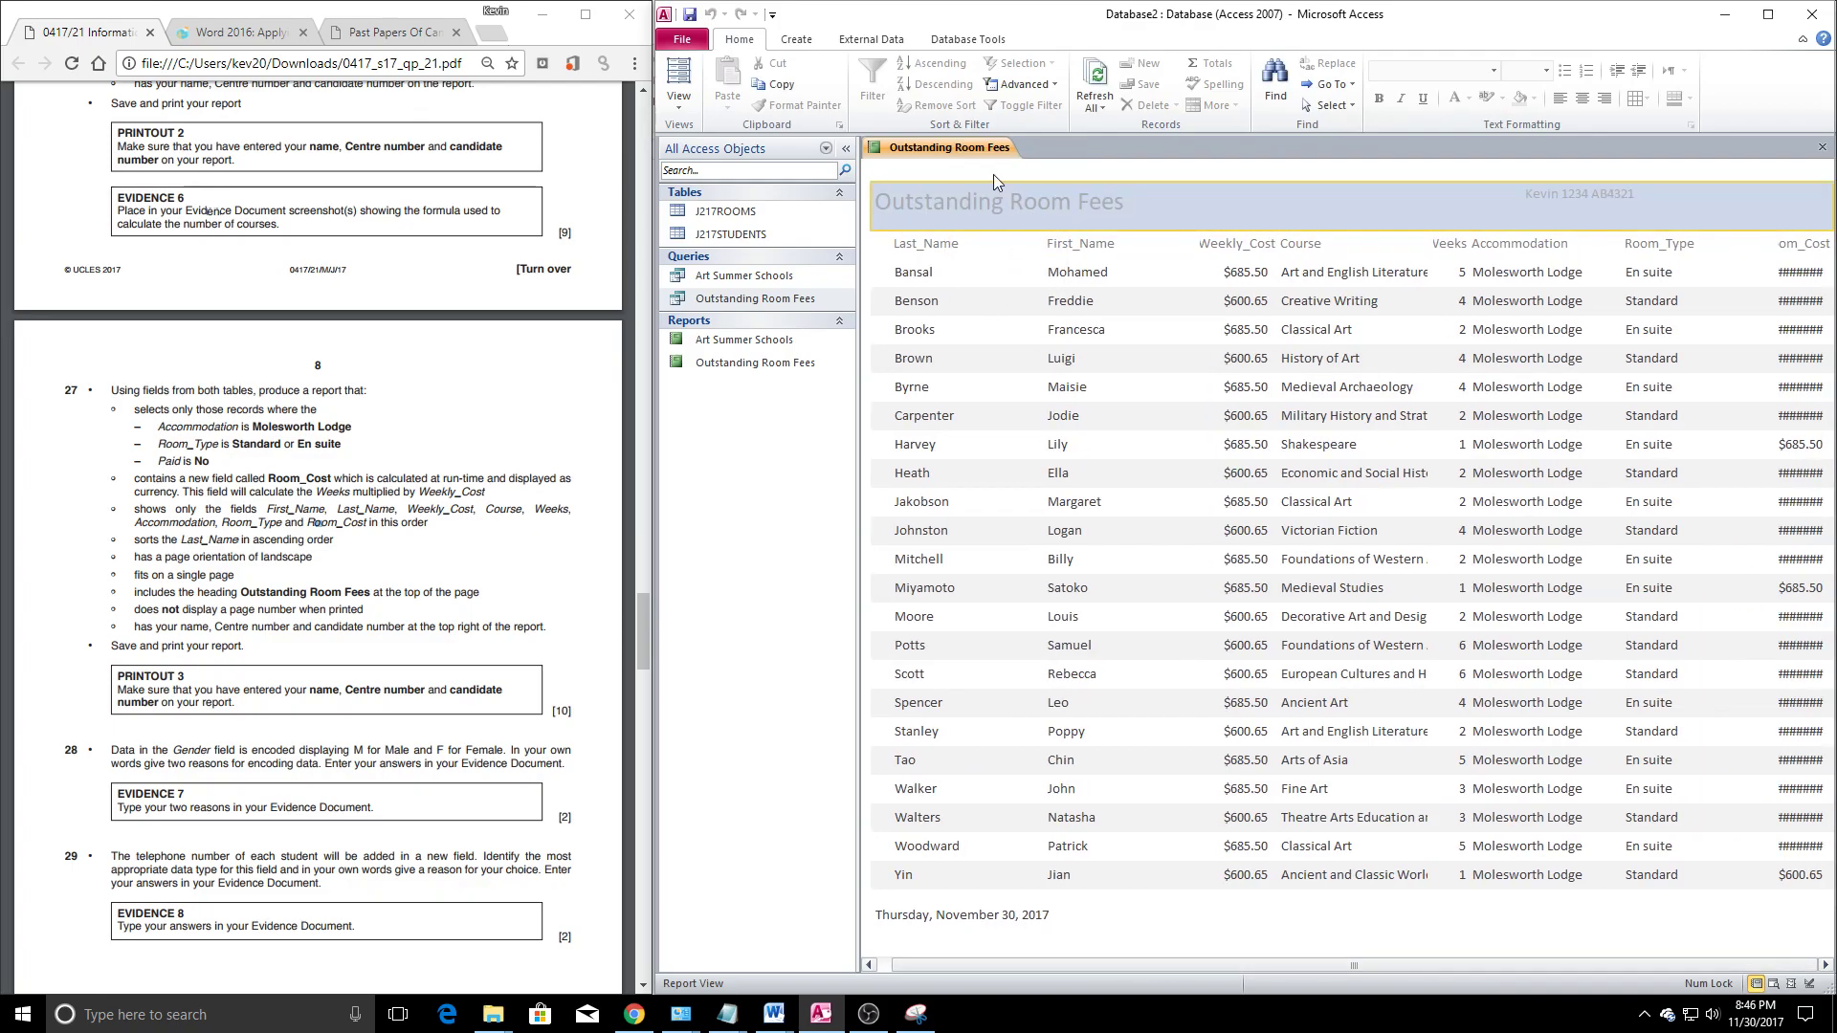
Tighten the header and page footer, moving the =Now() date box up, then reopen Report View
right_click(924, 152)
left_click(985, 271)
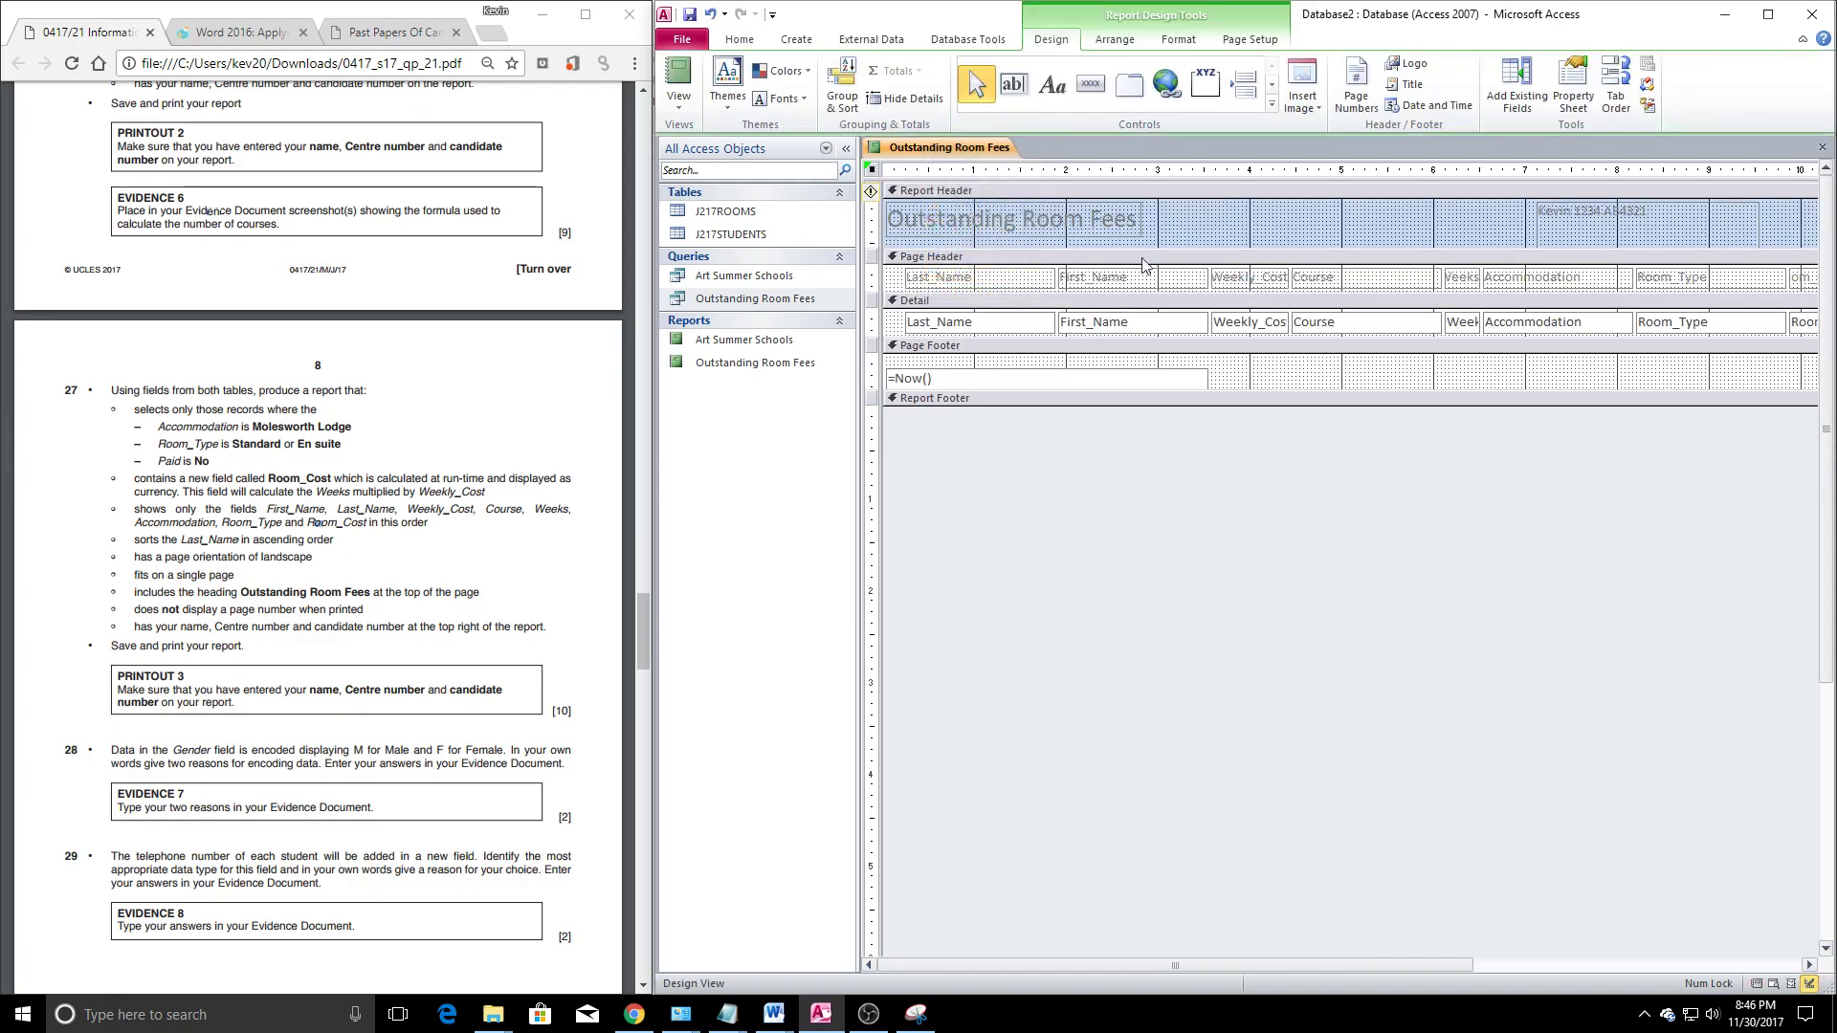
left_click_drag(1197, 245, 1202, 241)
left_click_drag(1212, 389, 1212, 382)
left_click(990, 381)
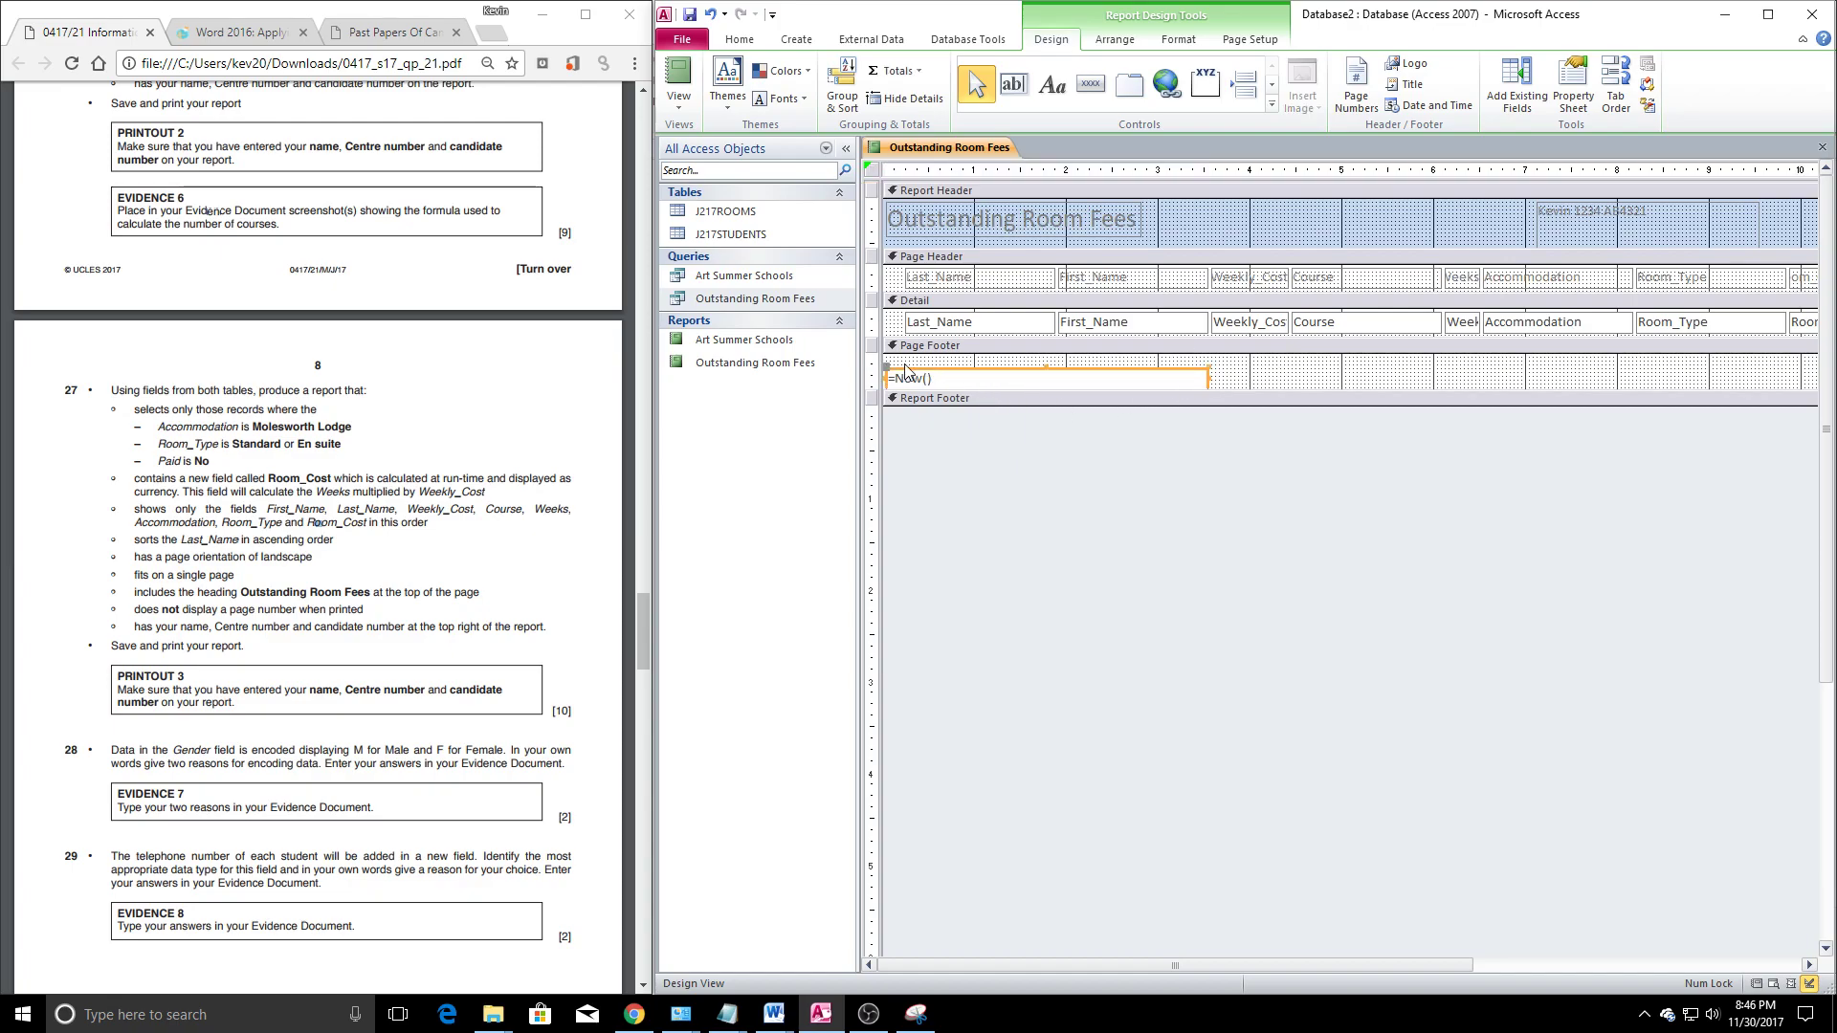
left_click_drag(883, 364, 937, 376)
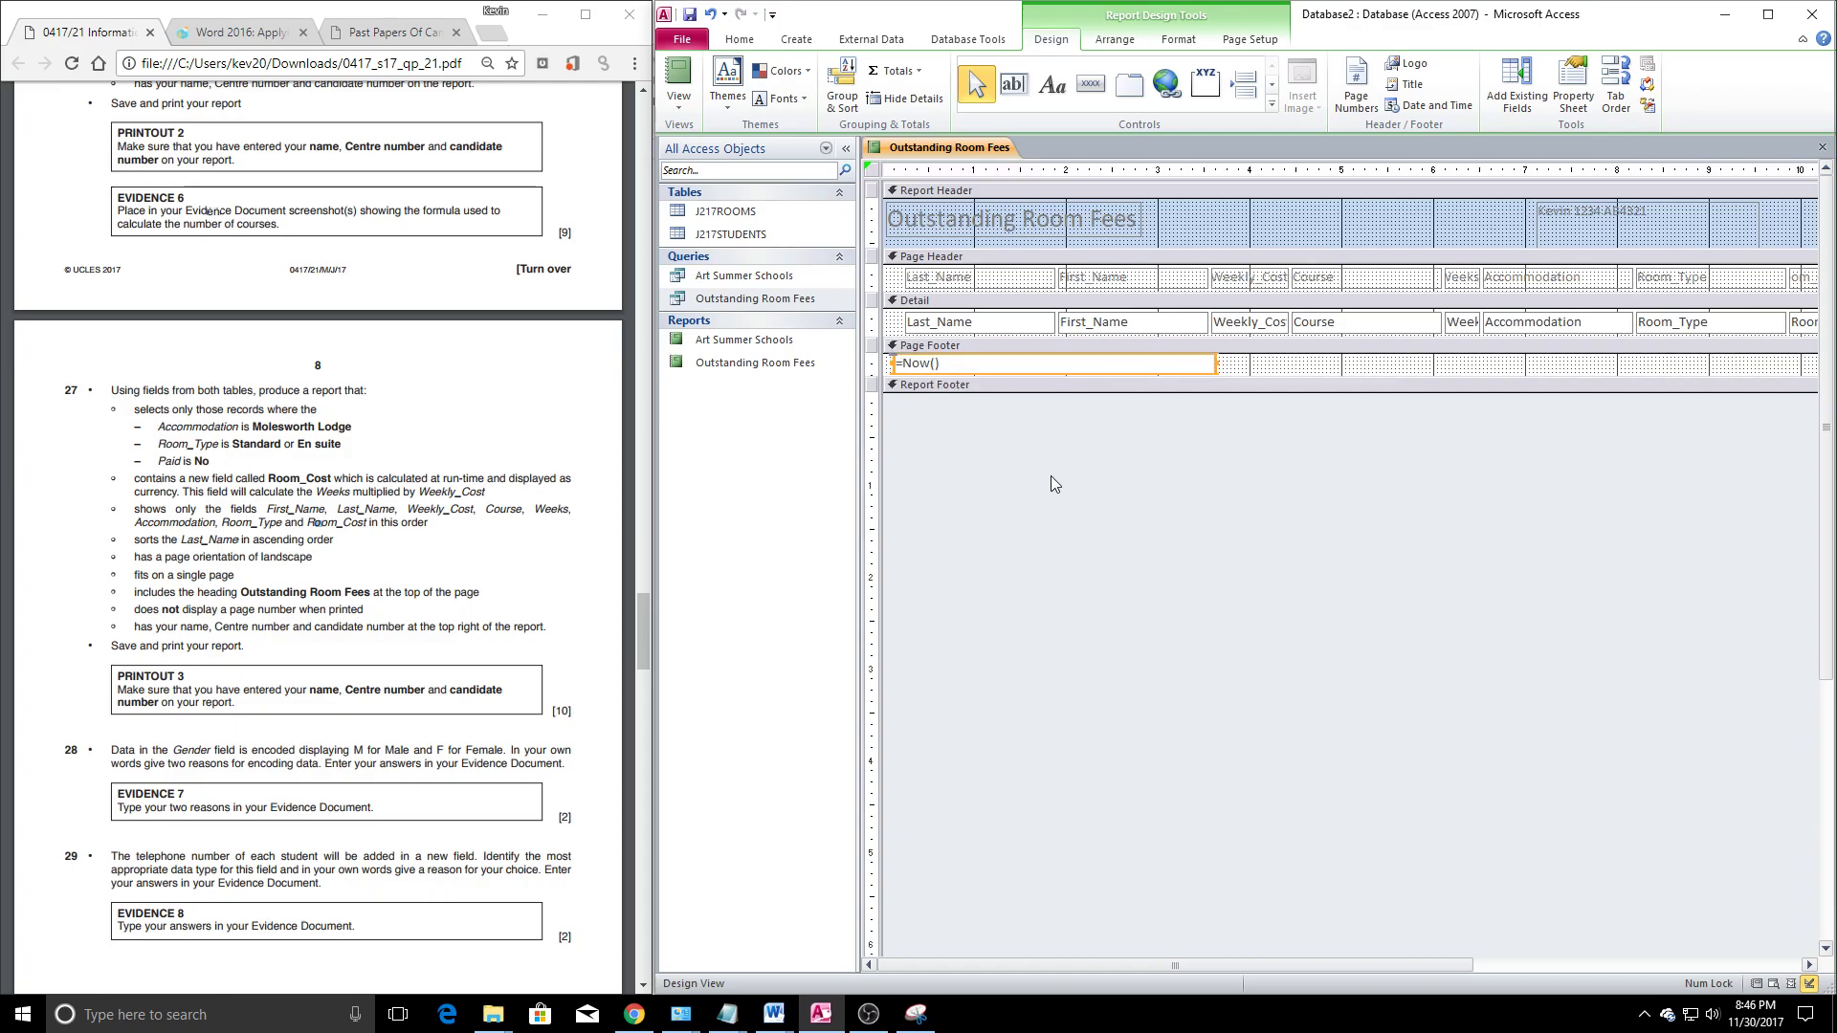
right_click(943, 156)
left_click(1196, 251)
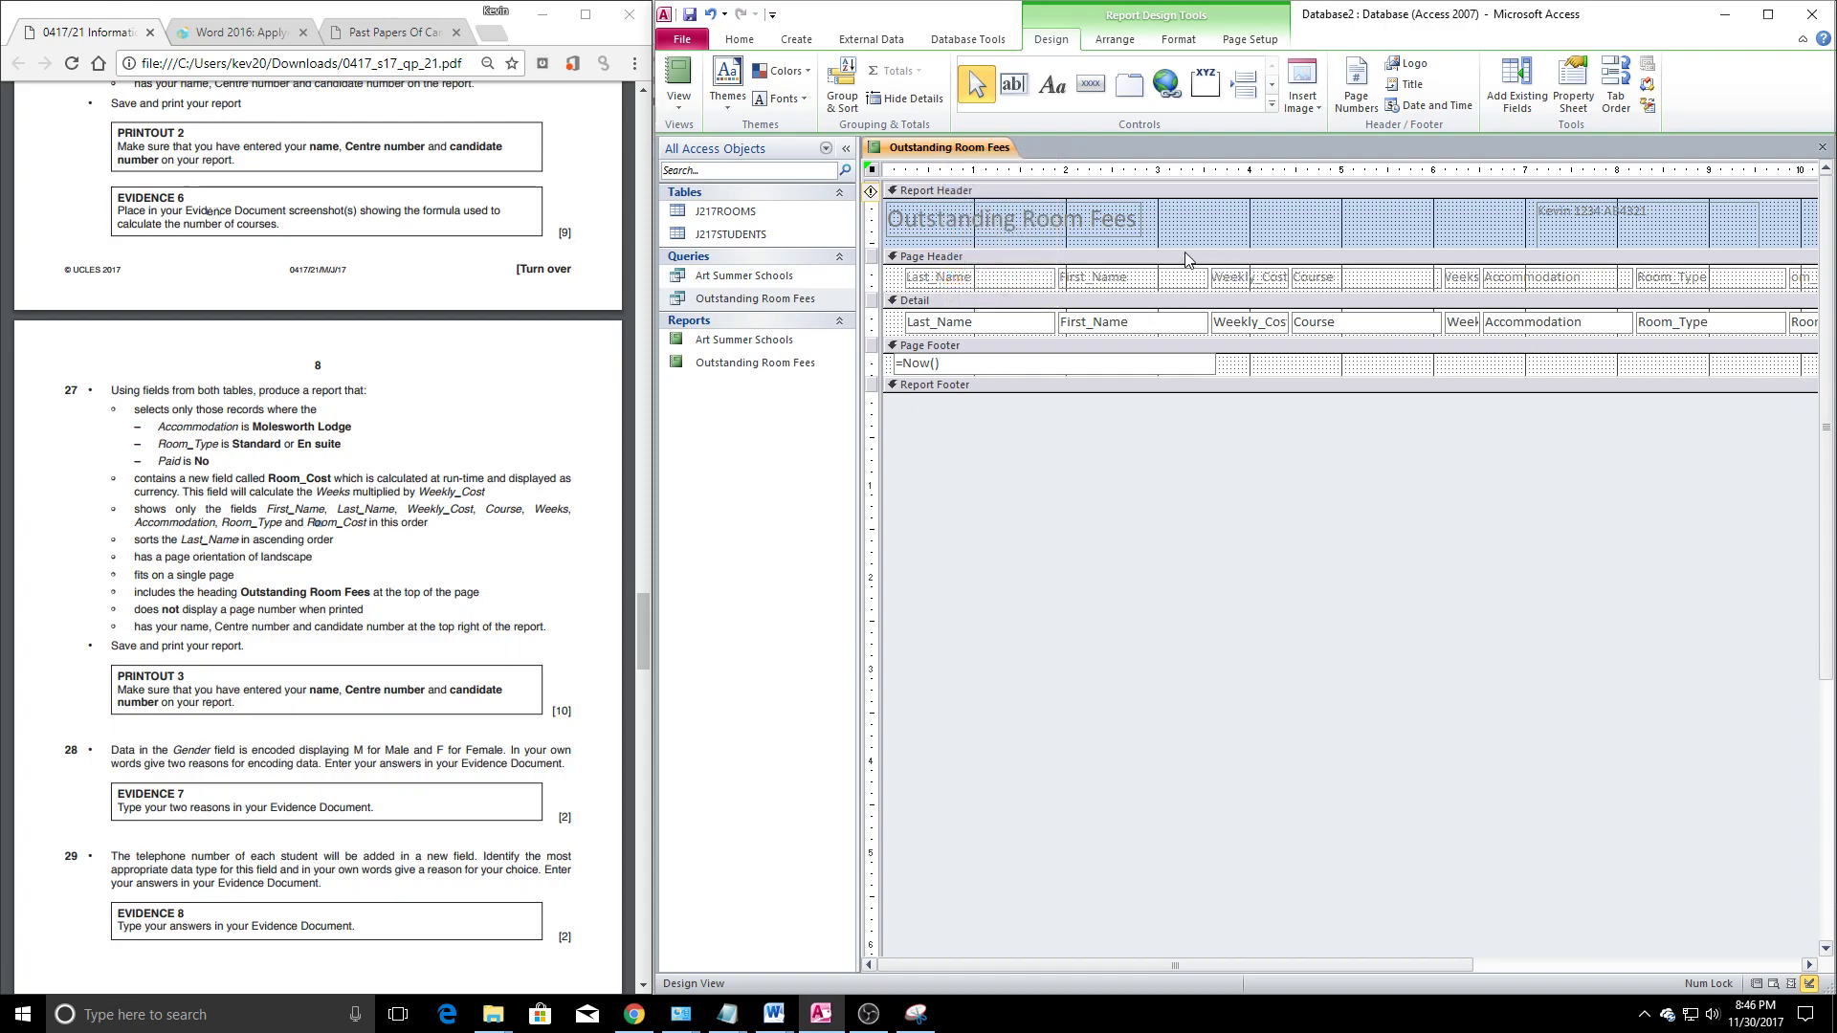
left_click_drag(1184, 249, 1160, 244)
right_click(945, 147)
left_click(1017, 226)
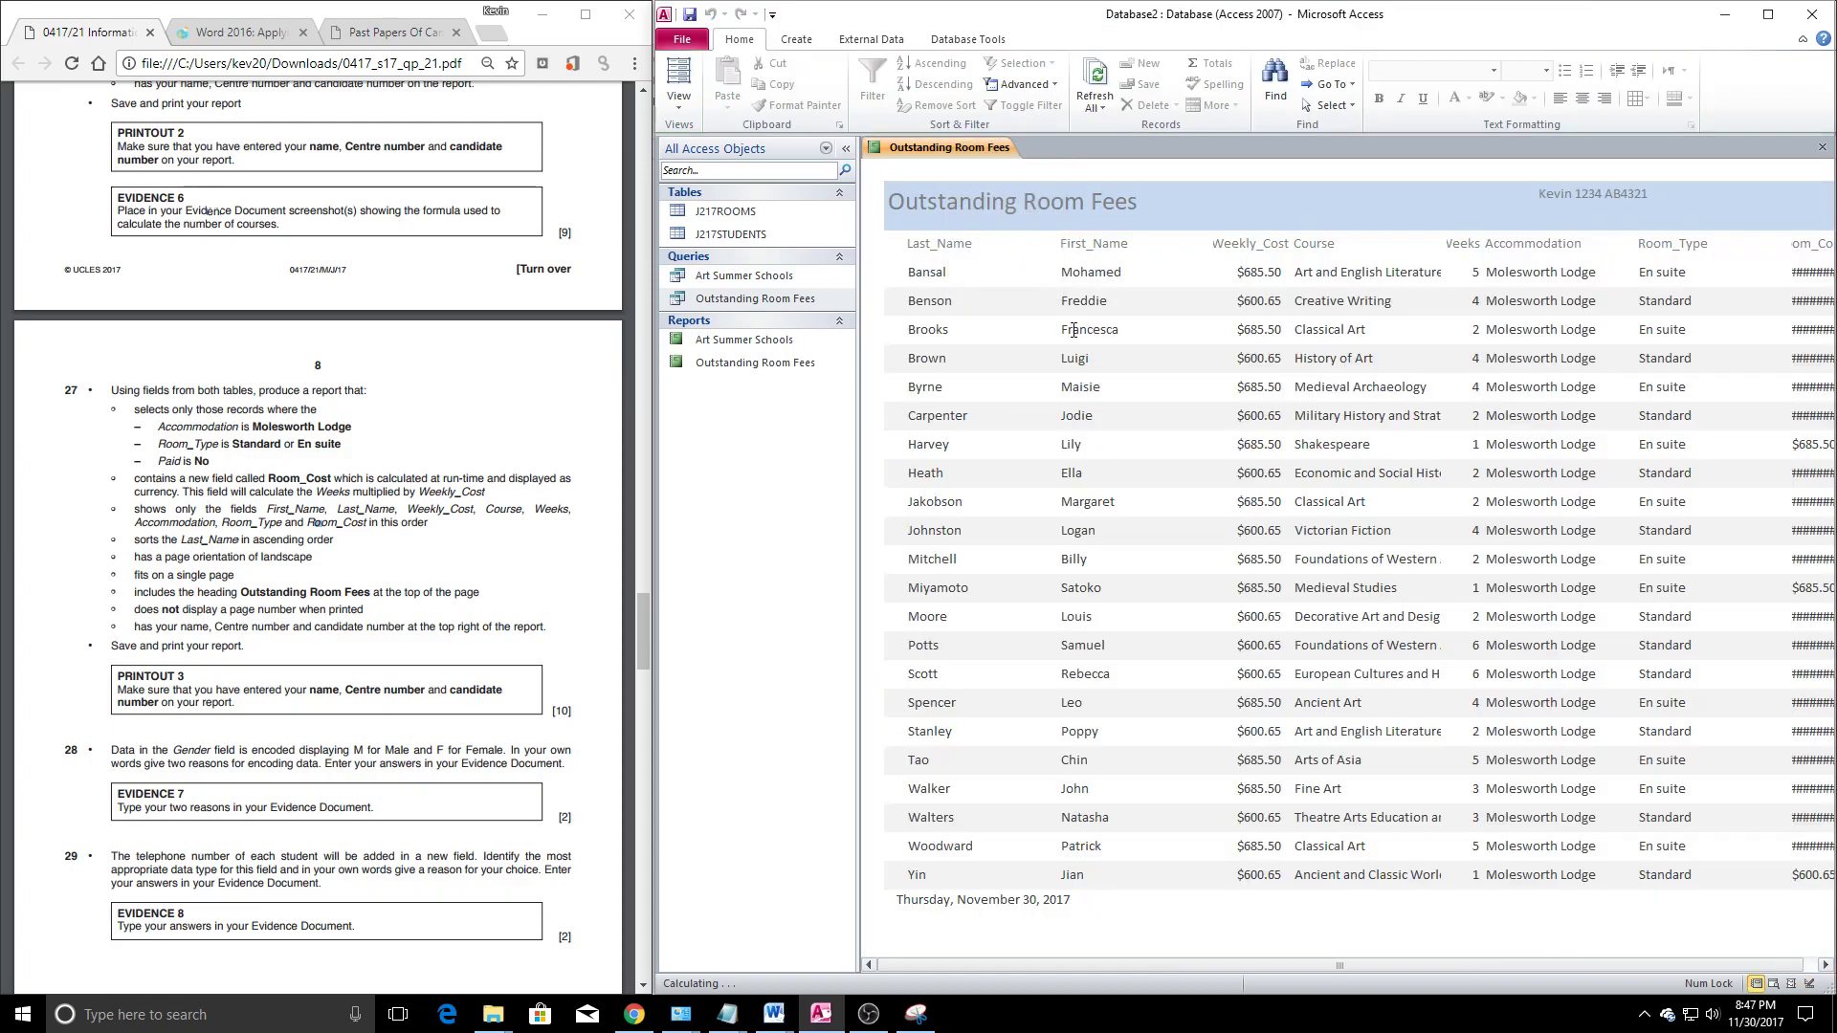
Print-preview the report to check its pages, then switch it to Layout View
right_click(914, 150)
left_click(969, 297)
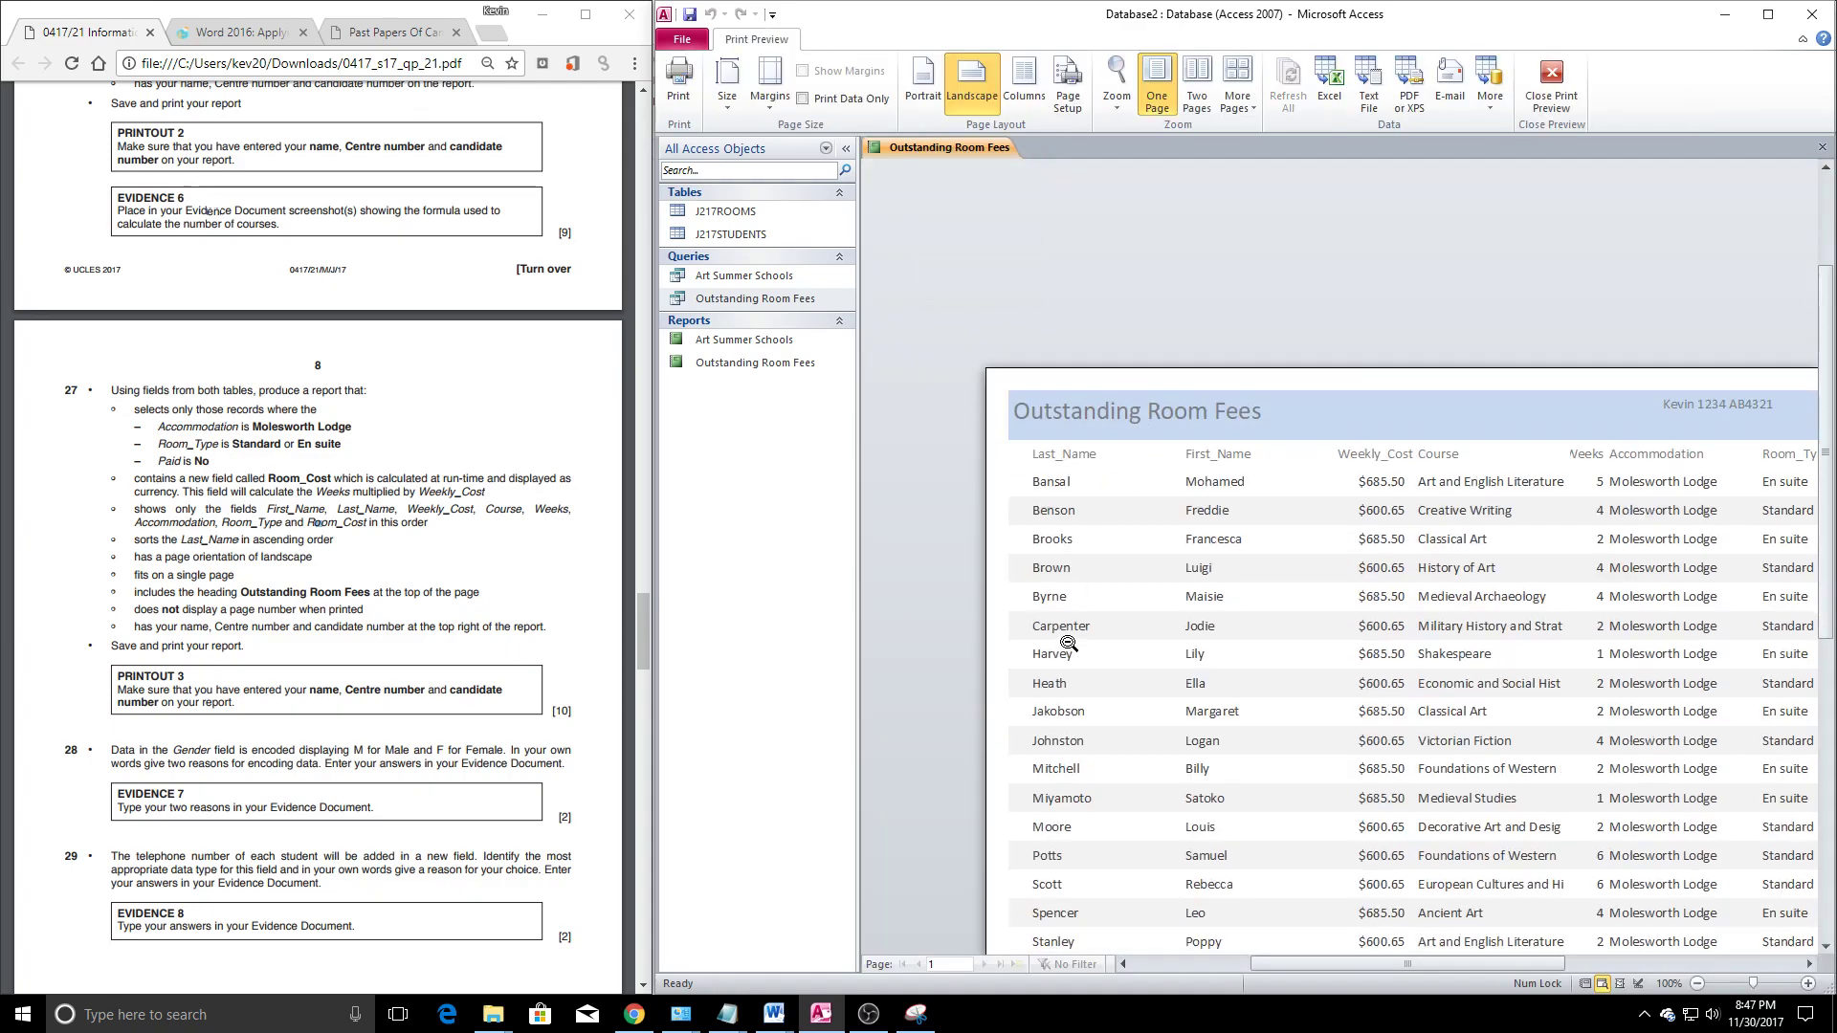
scroll(1069, 644, "down", 3)
left_click_drag(1304, 964, 1438, 965)
scroll(1479, 741, "up", 2)
right_click(938, 151)
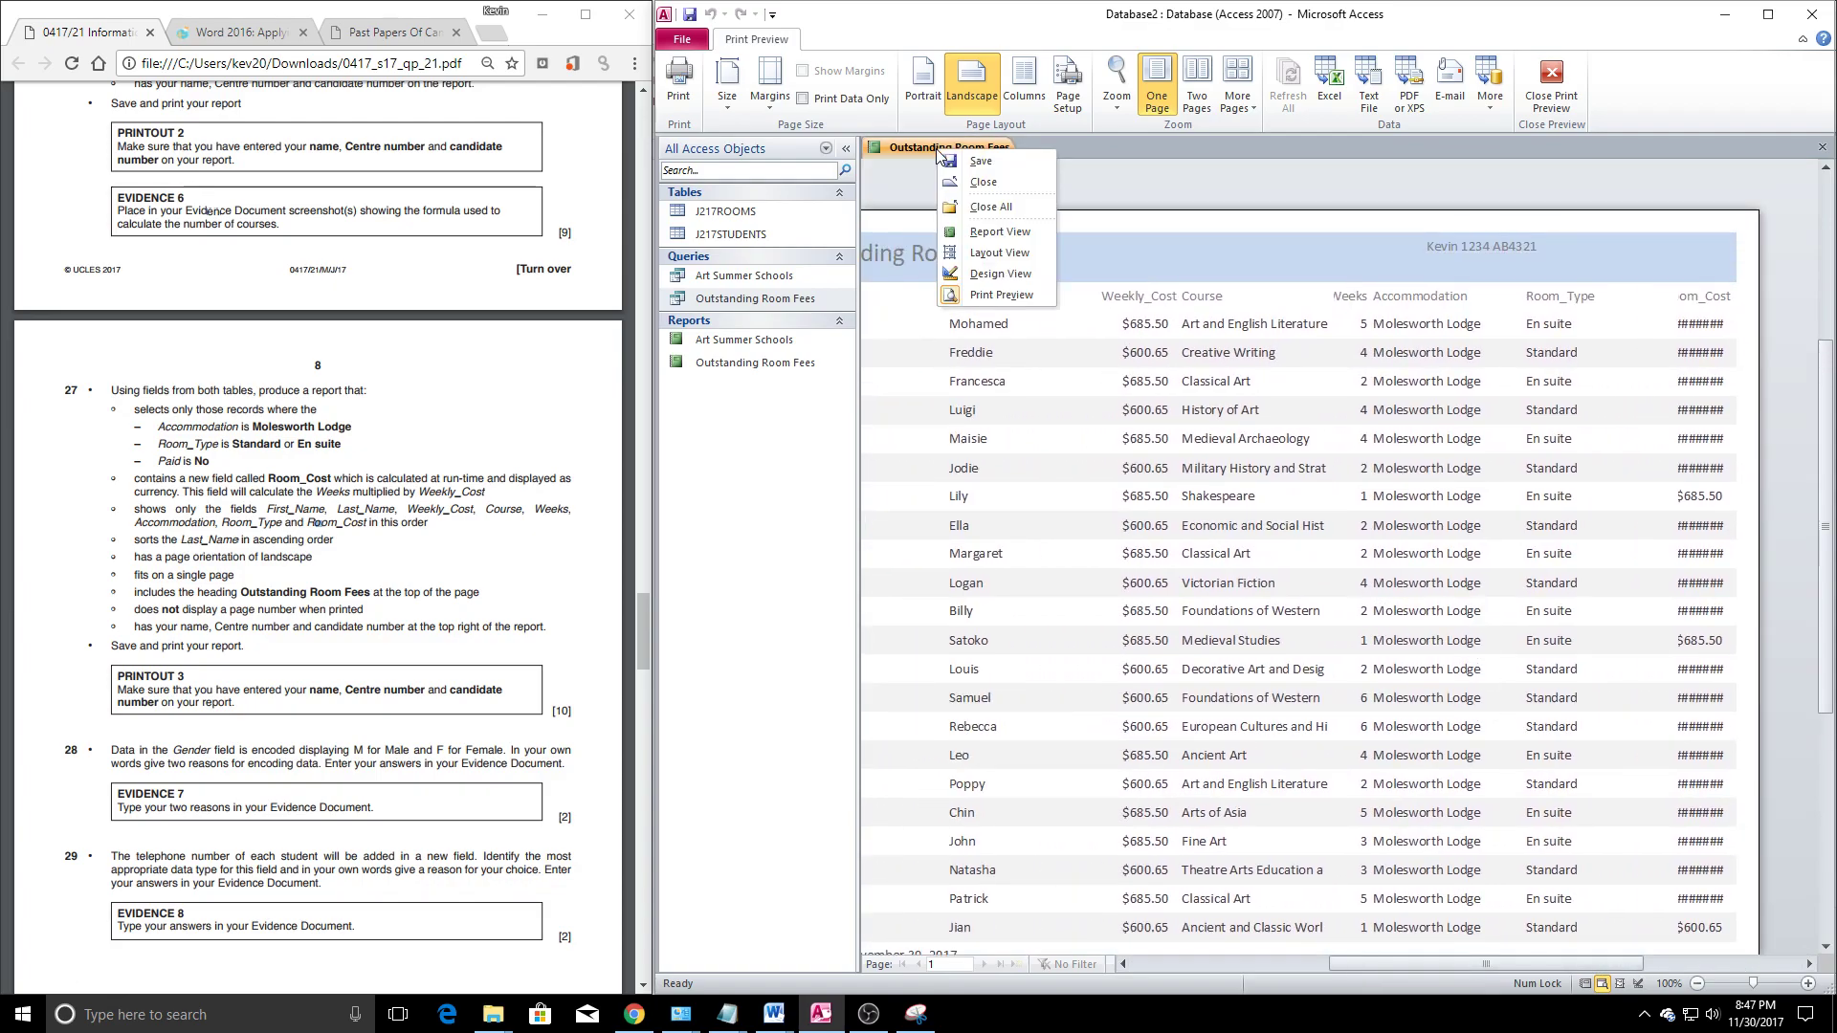
left_click(999, 253)
left_click(1224, 243)
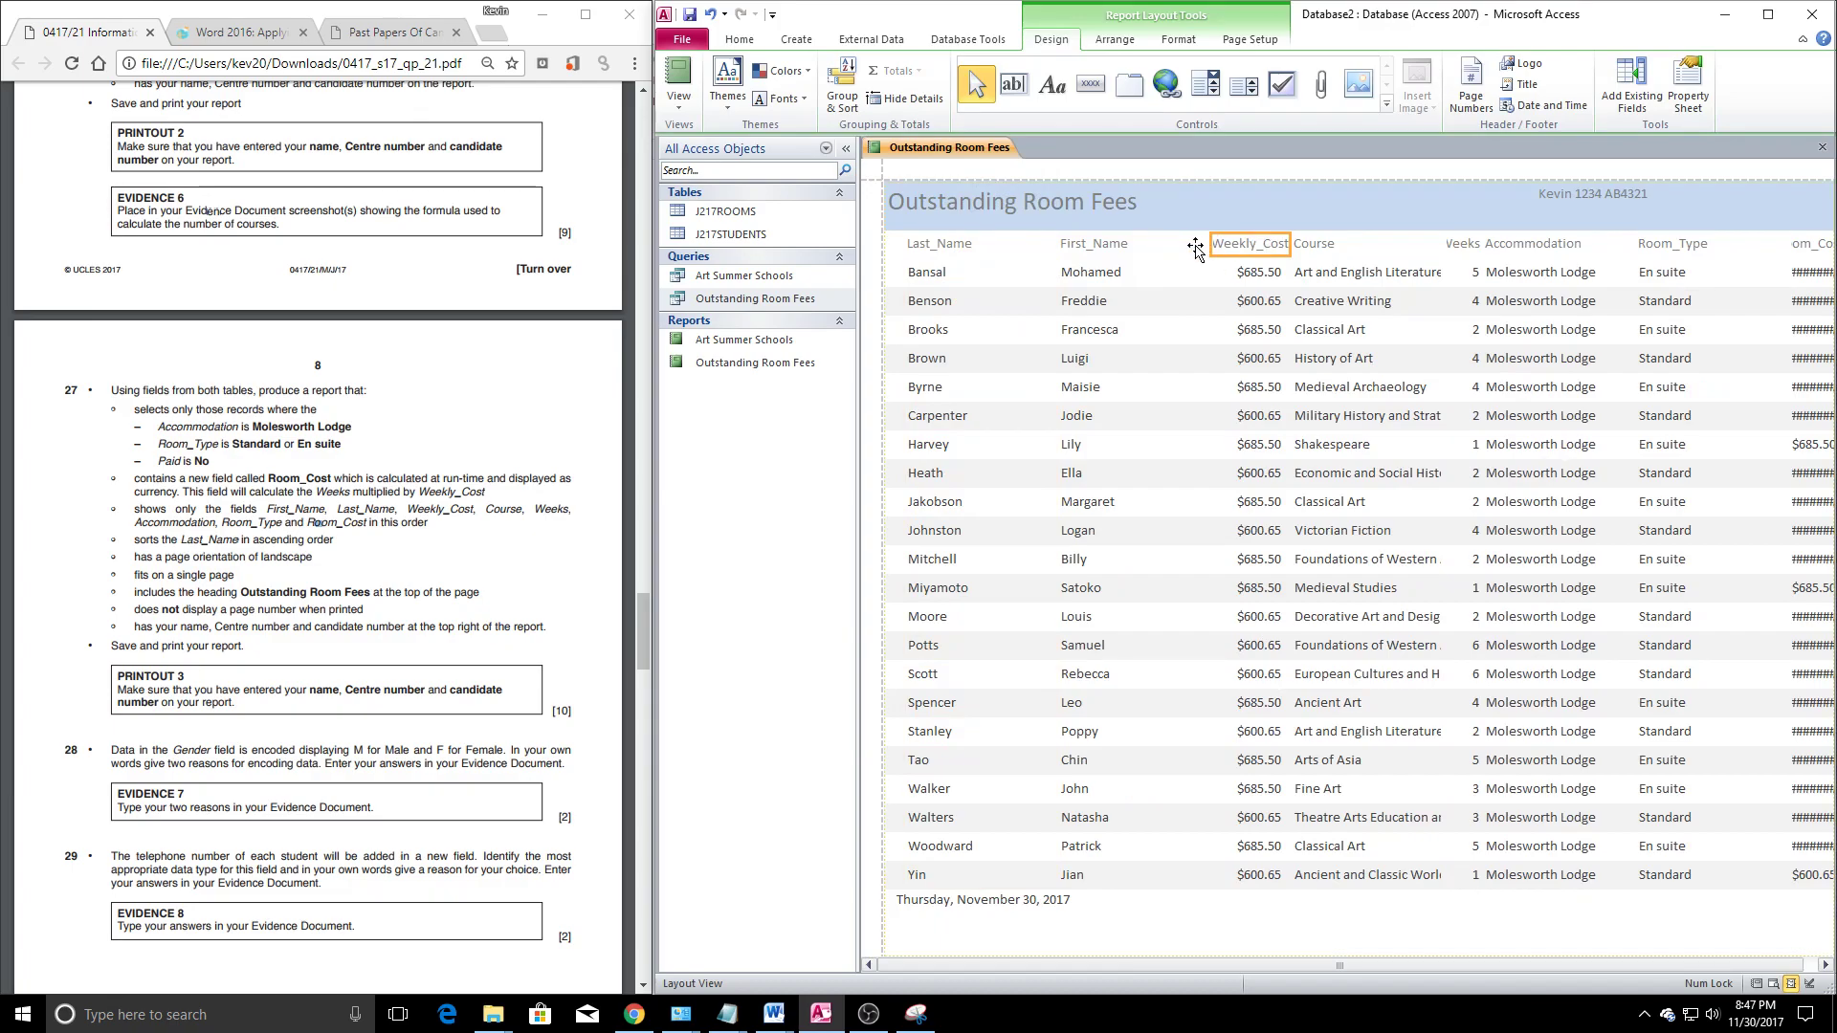
Move the Weekly_Cost, Course and Weeks columns left to close the gaps between columns
left_click_drag(1196, 247, 1189, 246)
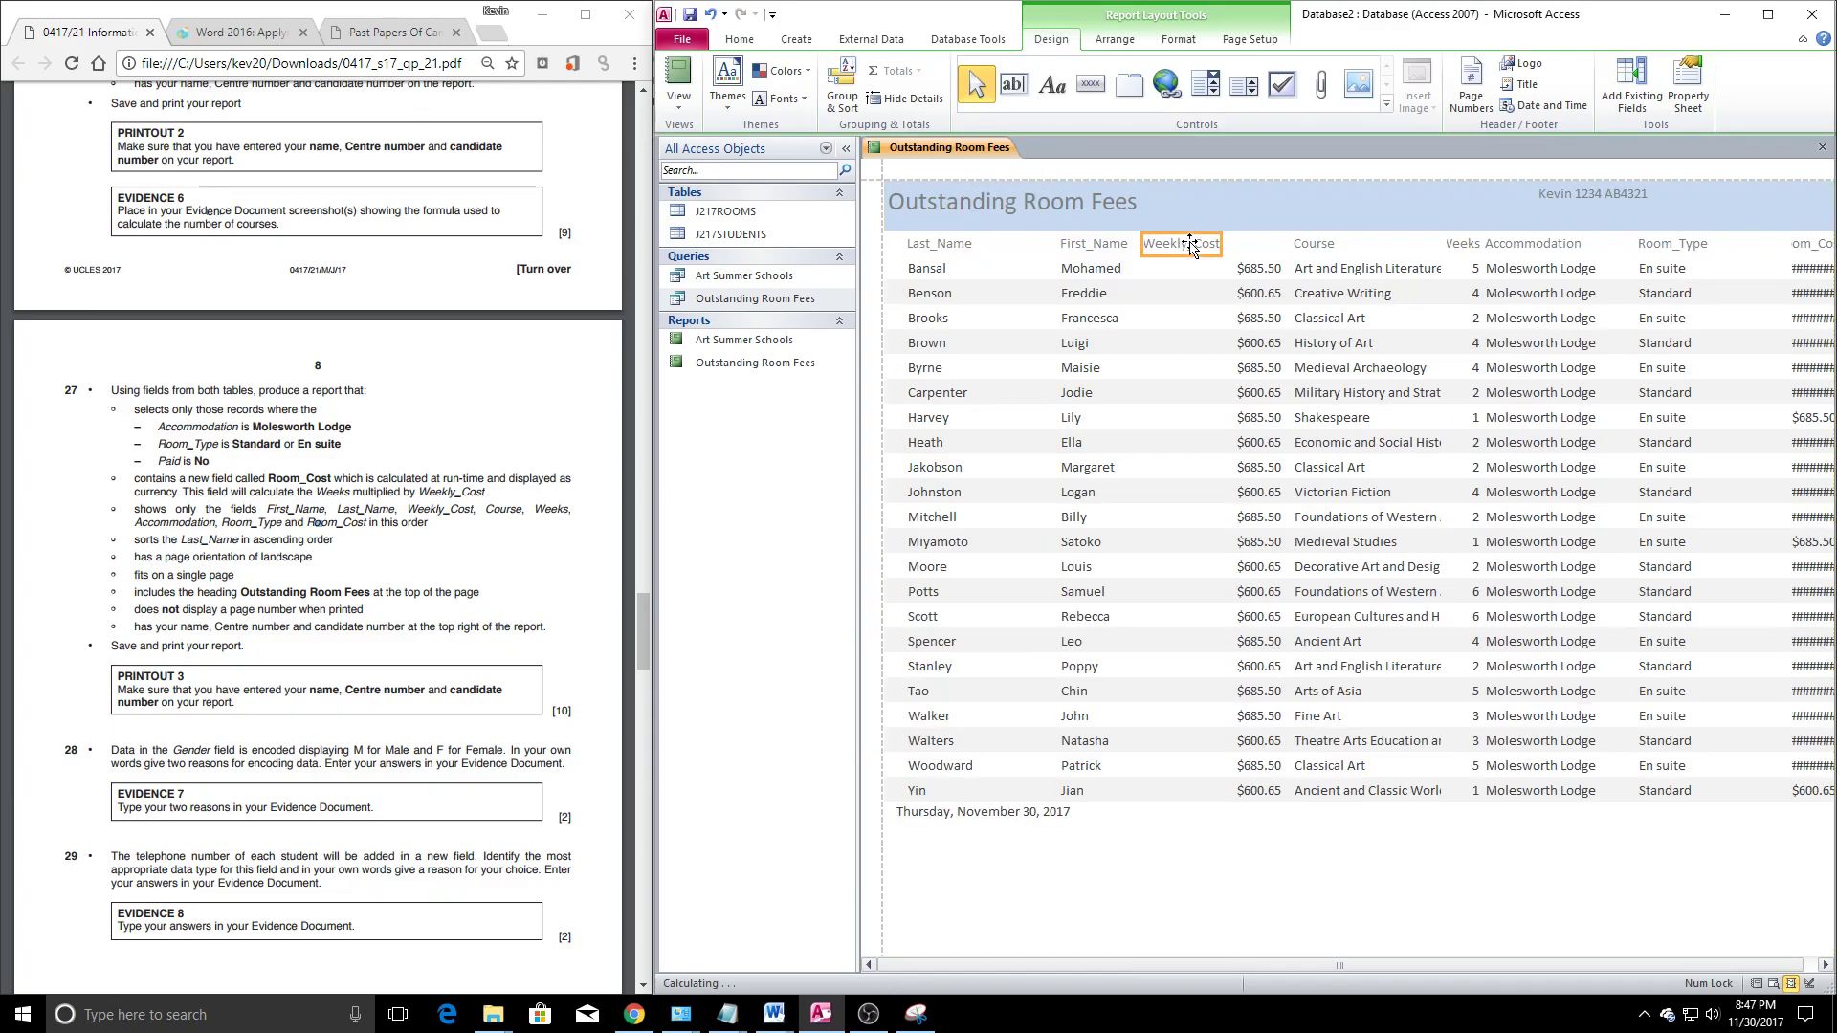
key("ctrl+z")
left_click(1259, 270)
left_click_drag(1259, 270, 1198, 254)
left_click(1328, 252)
left_click(1330, 269, "ctrl")
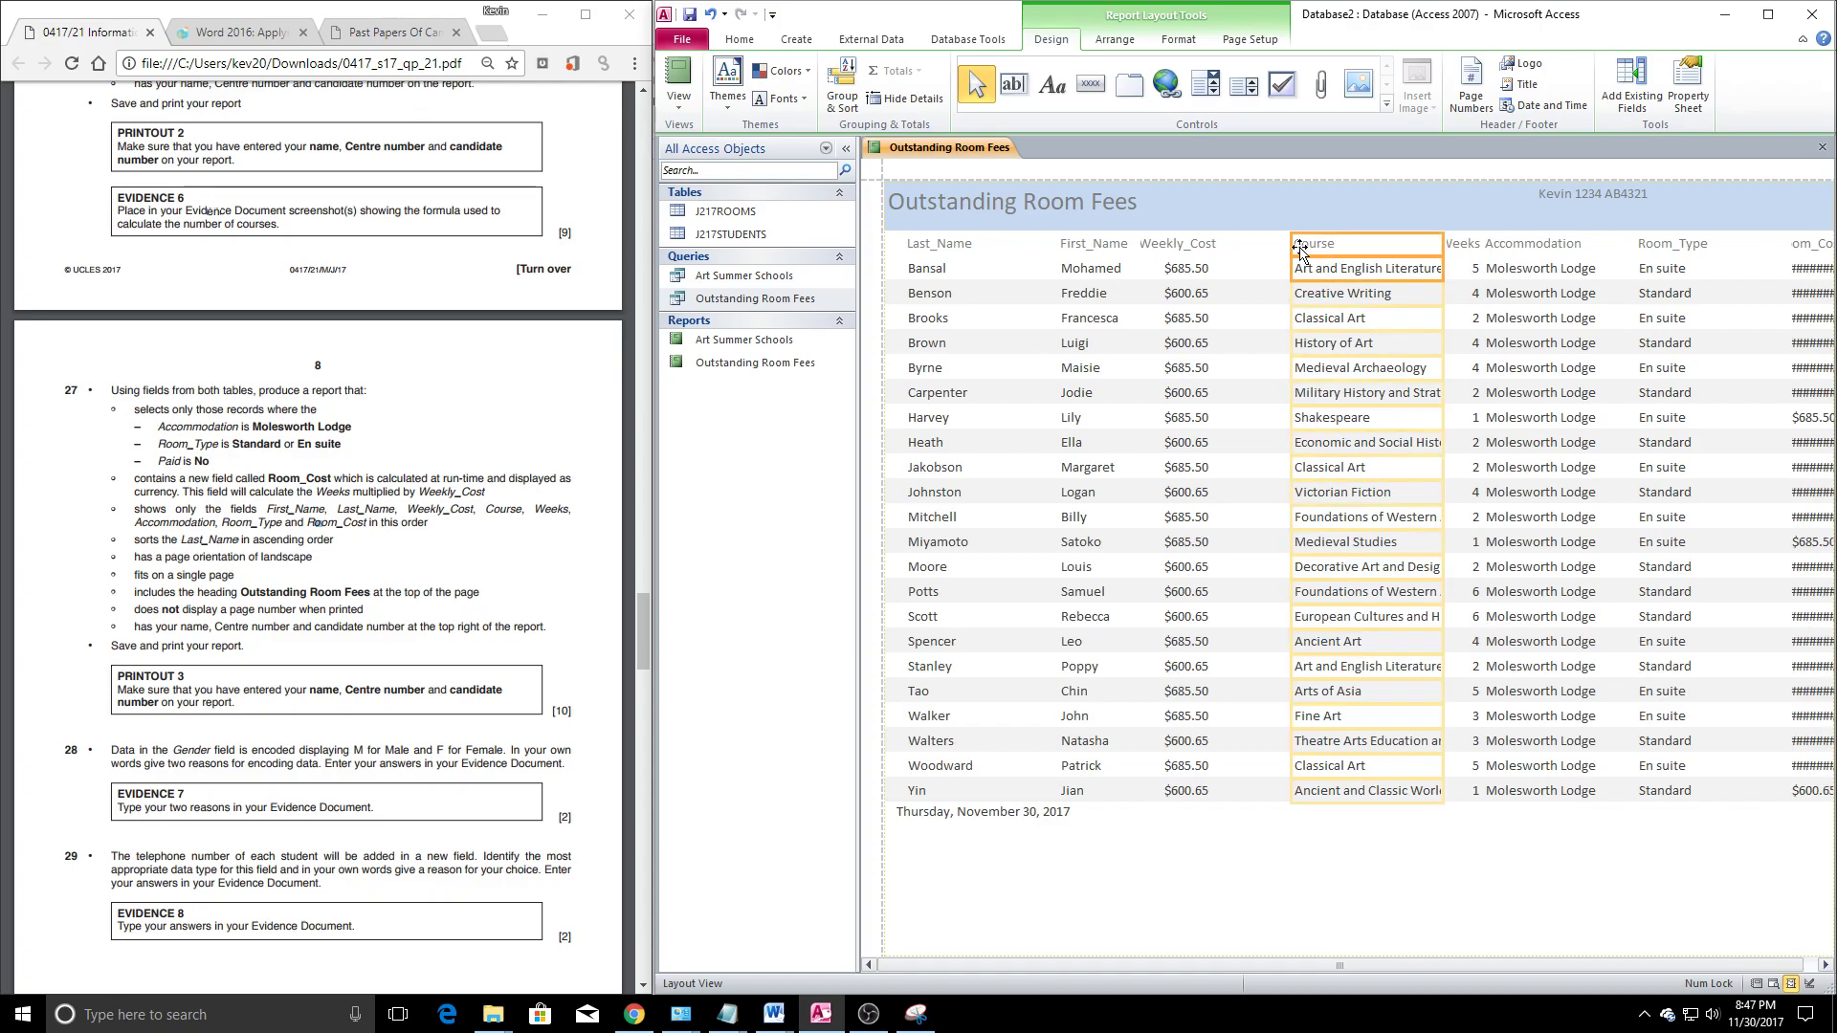
left_click_drag(1303, 251, 1287, 251)
left_click(1456, 244)
mouse_move(1417, 245)
left_mouse_down()
mouse_move(1399, 248)
mouse_move(1446, 247)
mouse_move(1409, 229)
mouse_move(1418, 270)
left_mouse_up()
left_click(1543, 285)
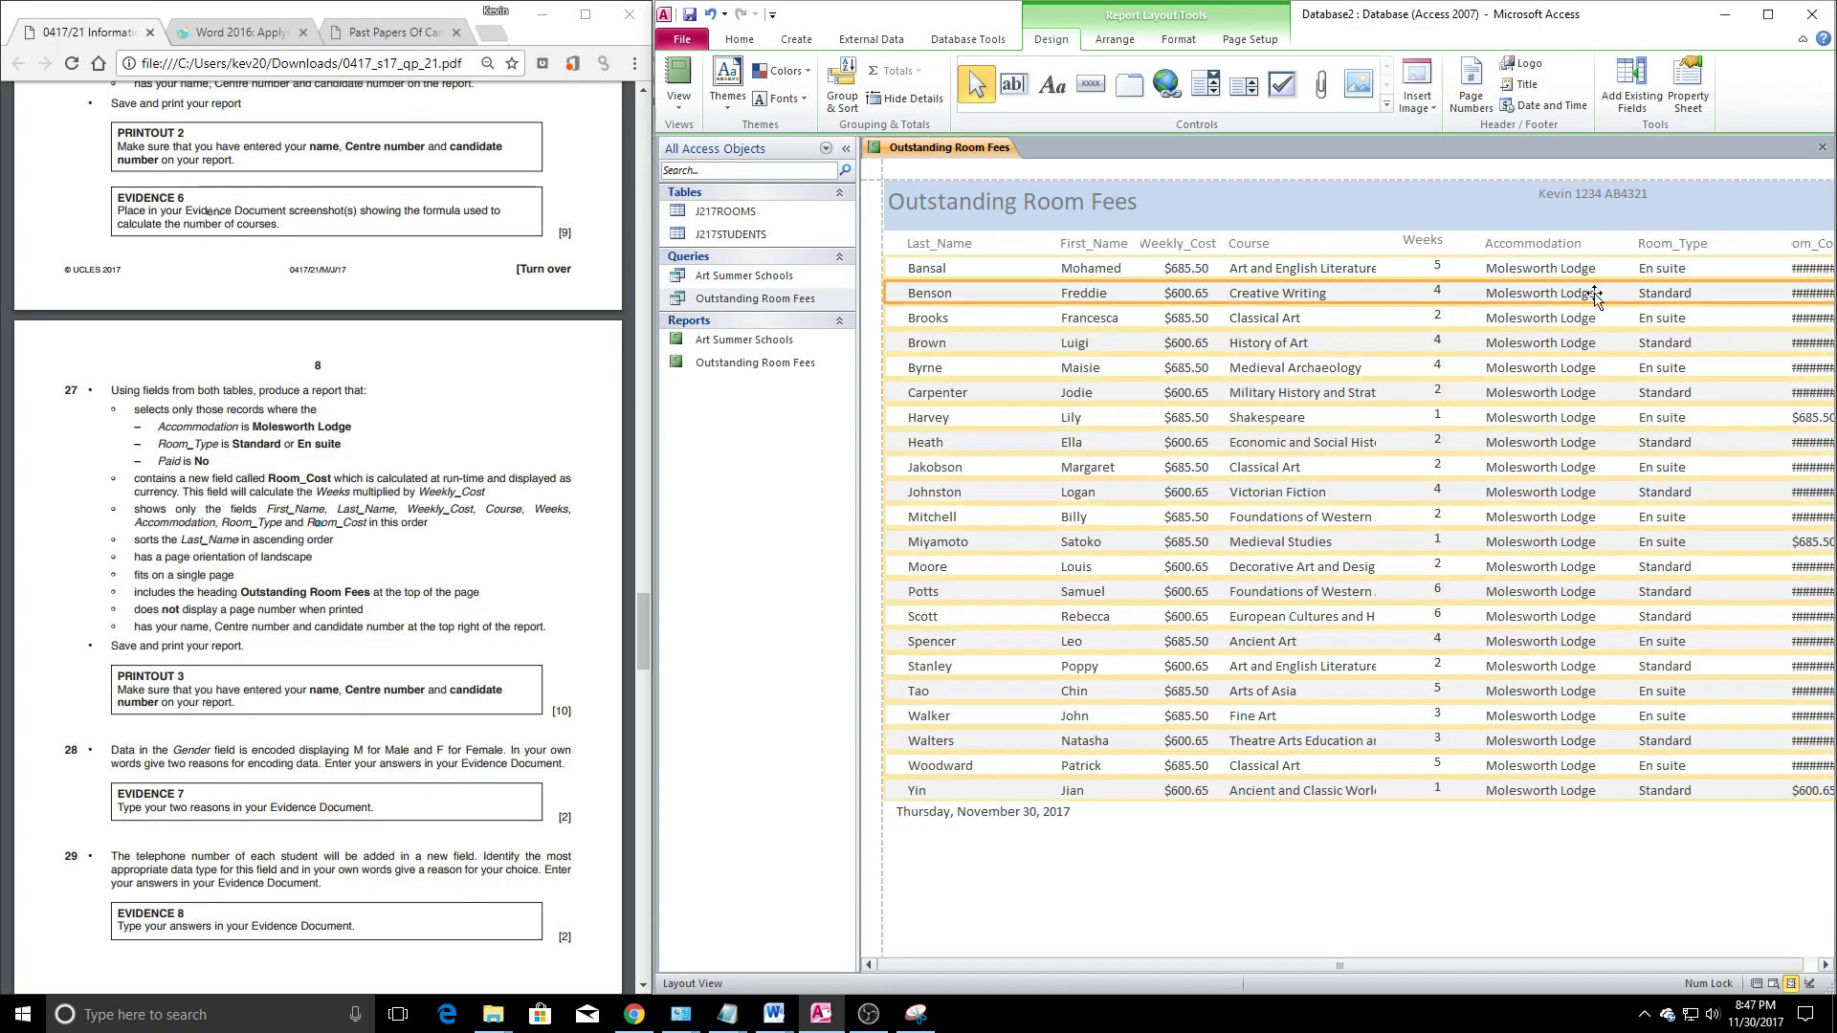
Widen the Room_Cost column so amounts like $3,427.50 display fully
left_click_drag(1346, 966, 1361, 966)
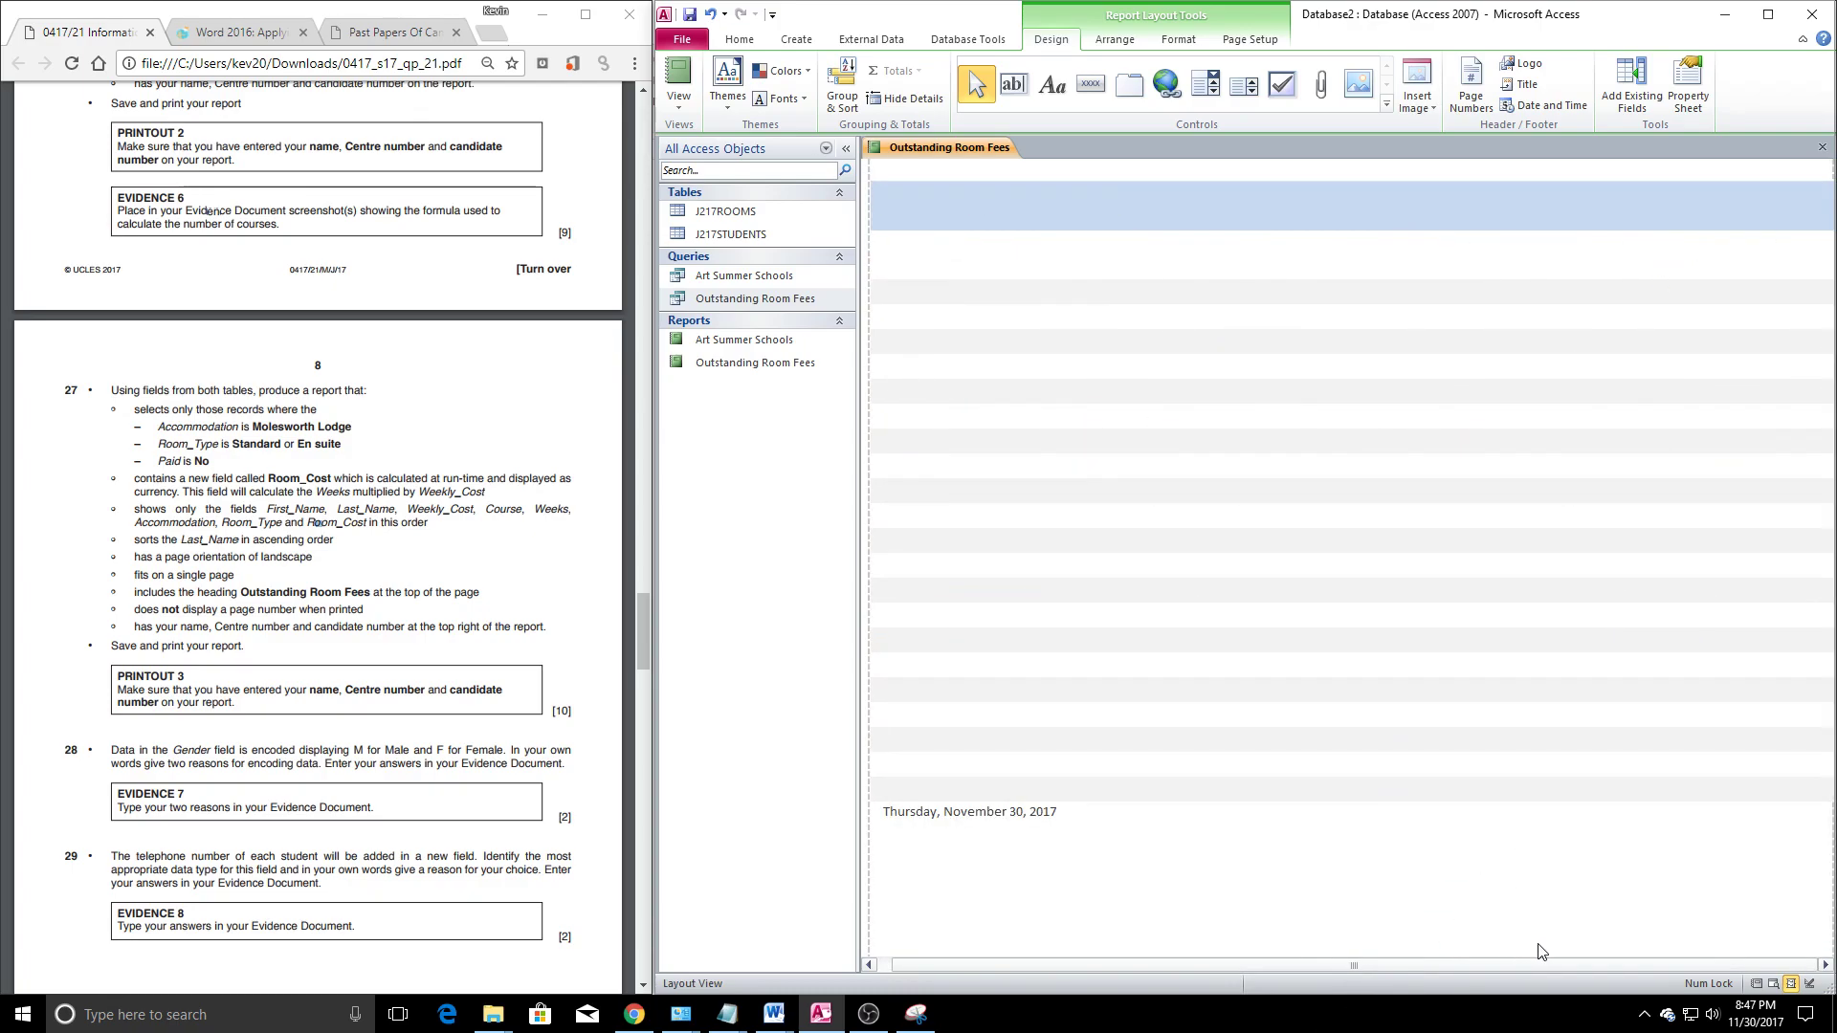
left_click(1782, 243)
left_click_drag(1777, 243, 1722, 272)
left_click(1796, 276)
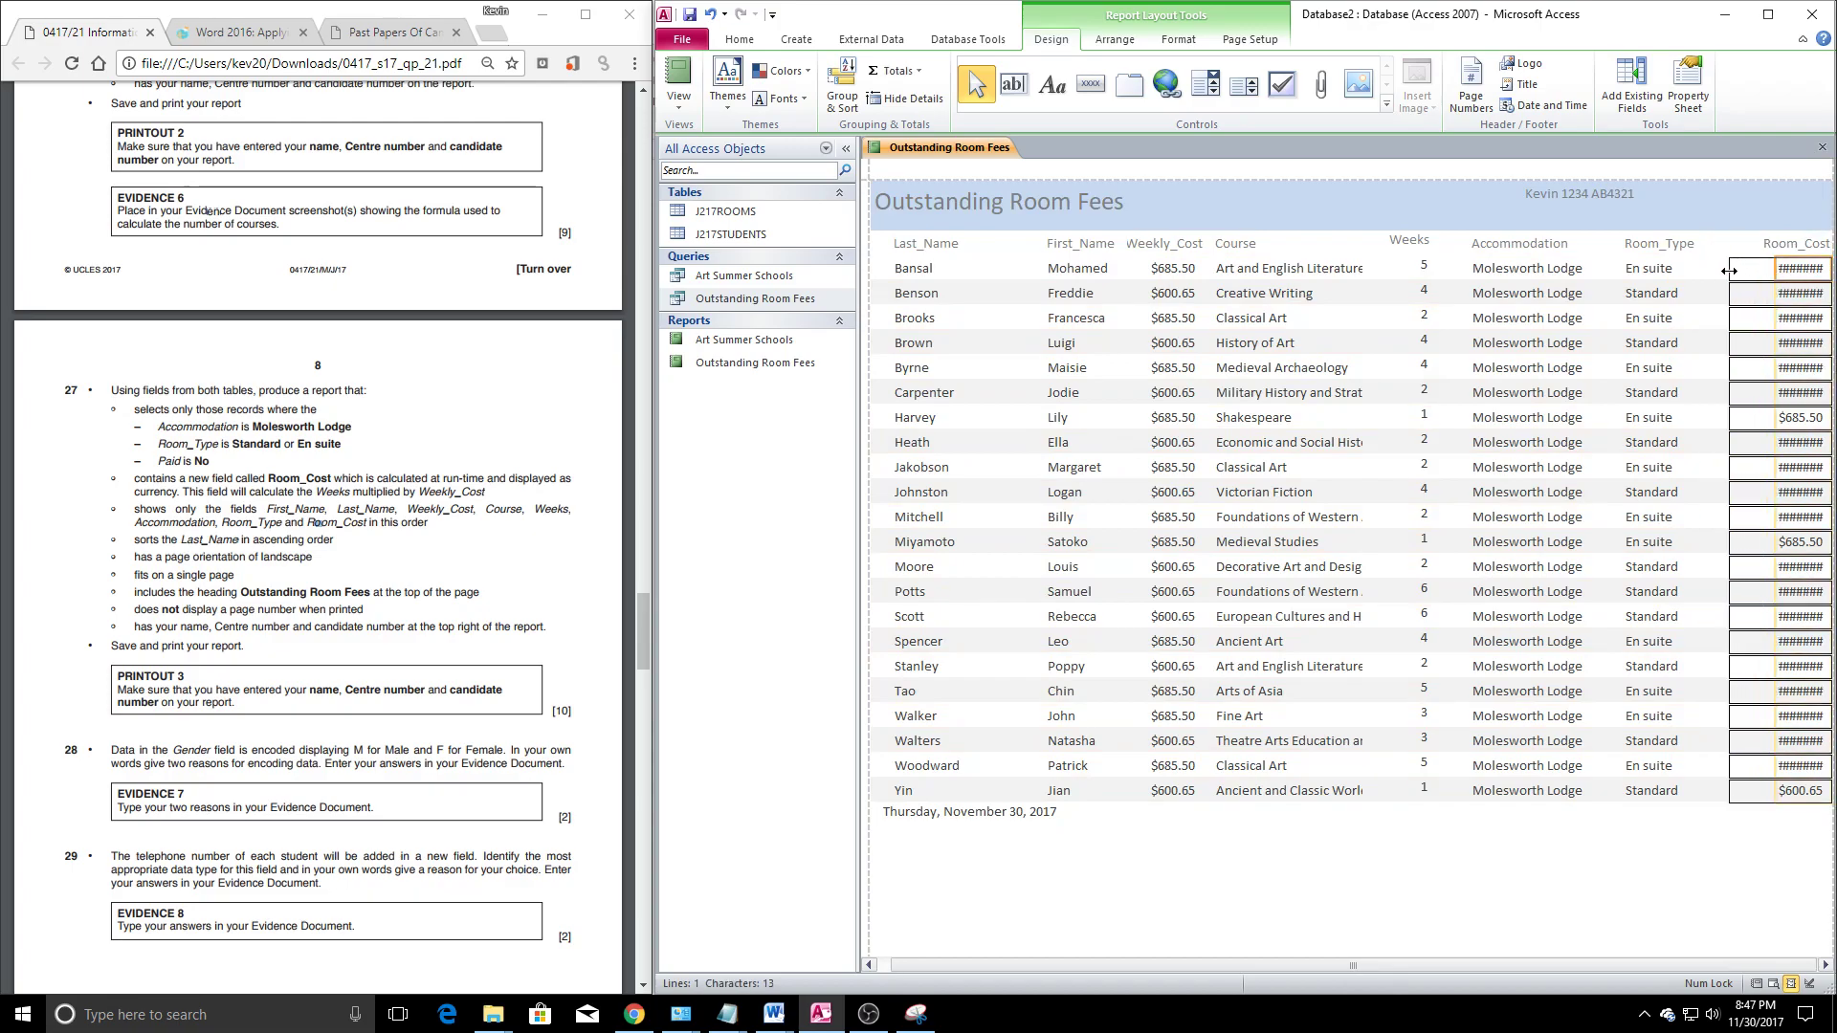
left_click(1572, 895)
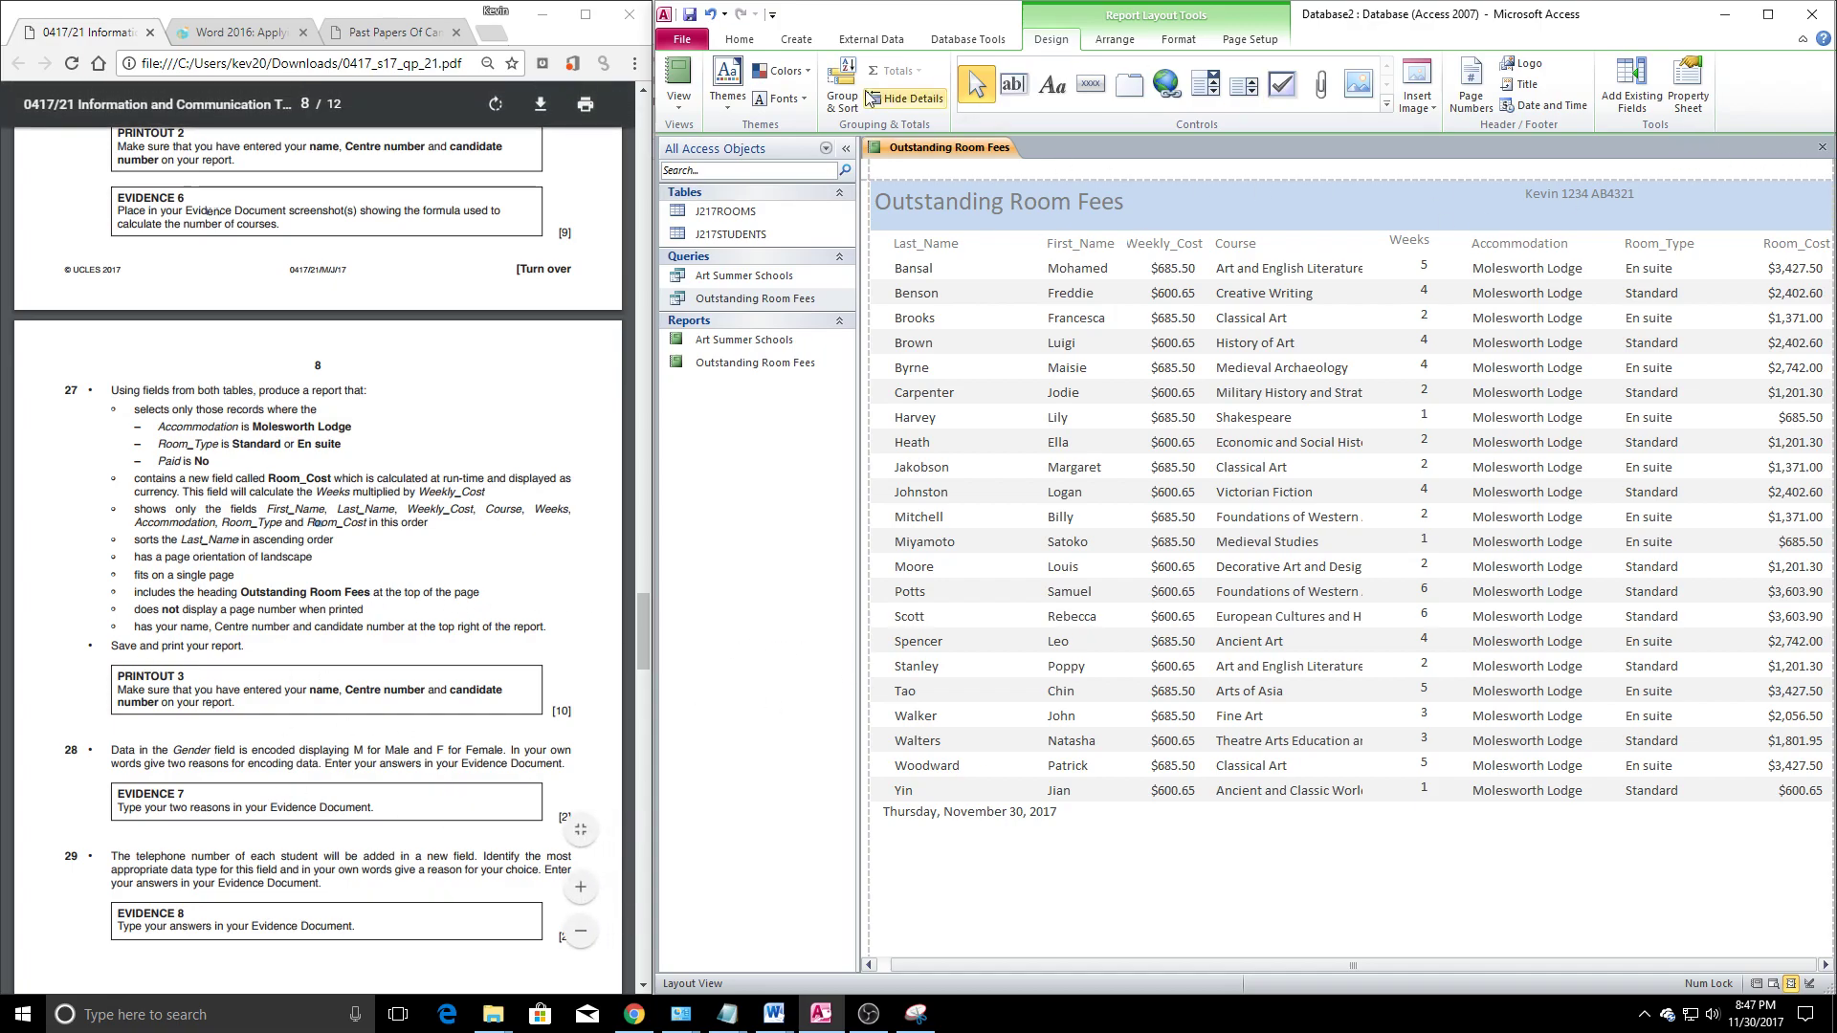
Close the report, saving its design changes
left_click(1822, 147)
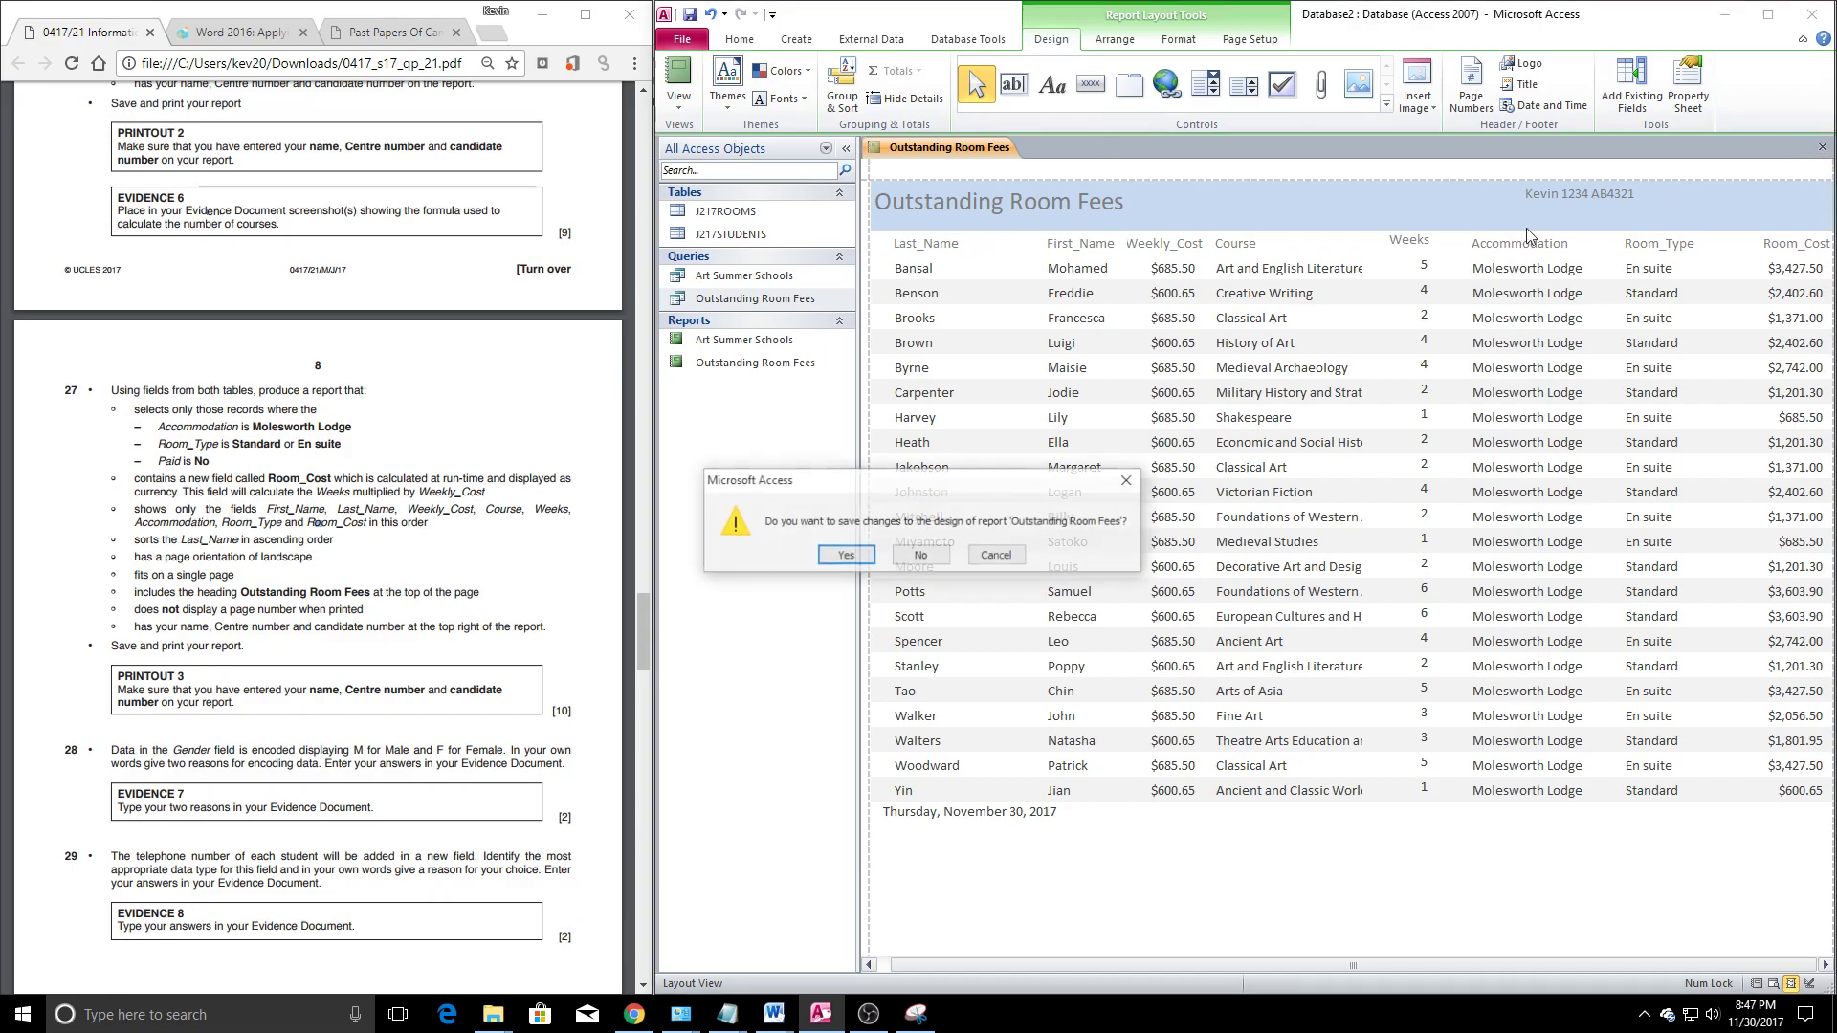
left_click(844, 560)
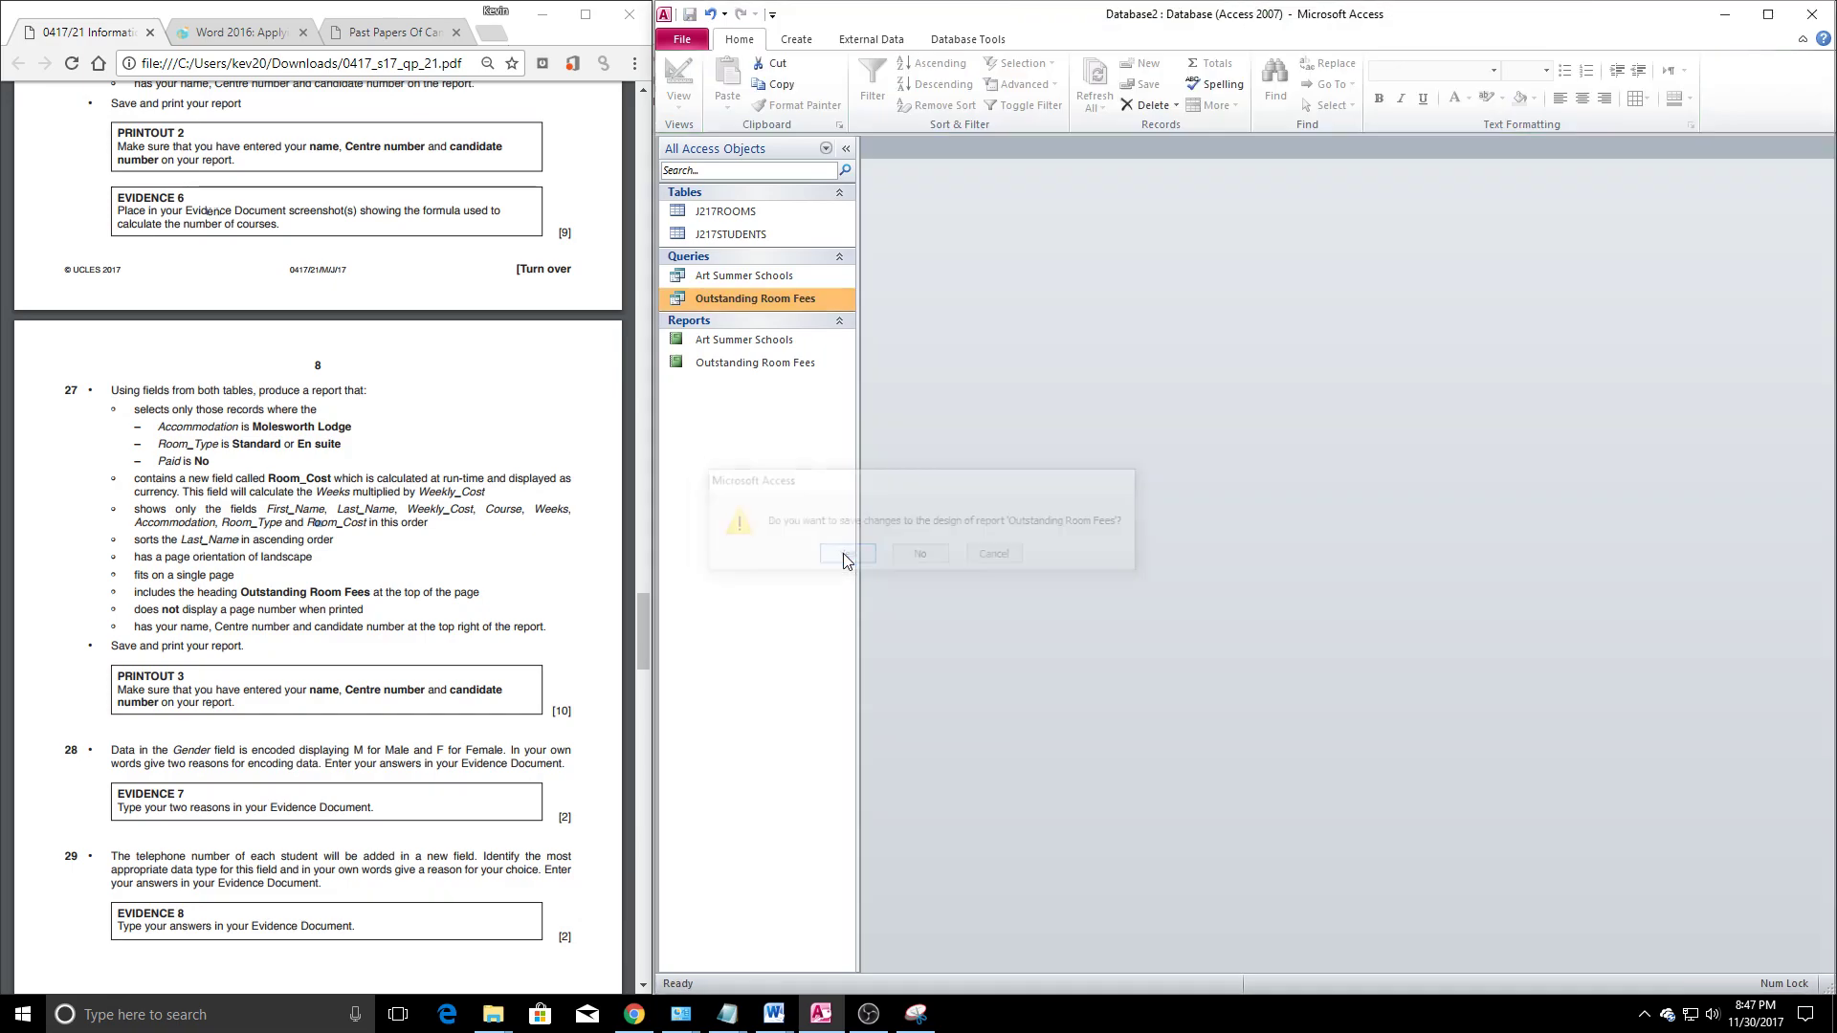
left_click(372, 749)
scroll(369, 670, "down", 2)
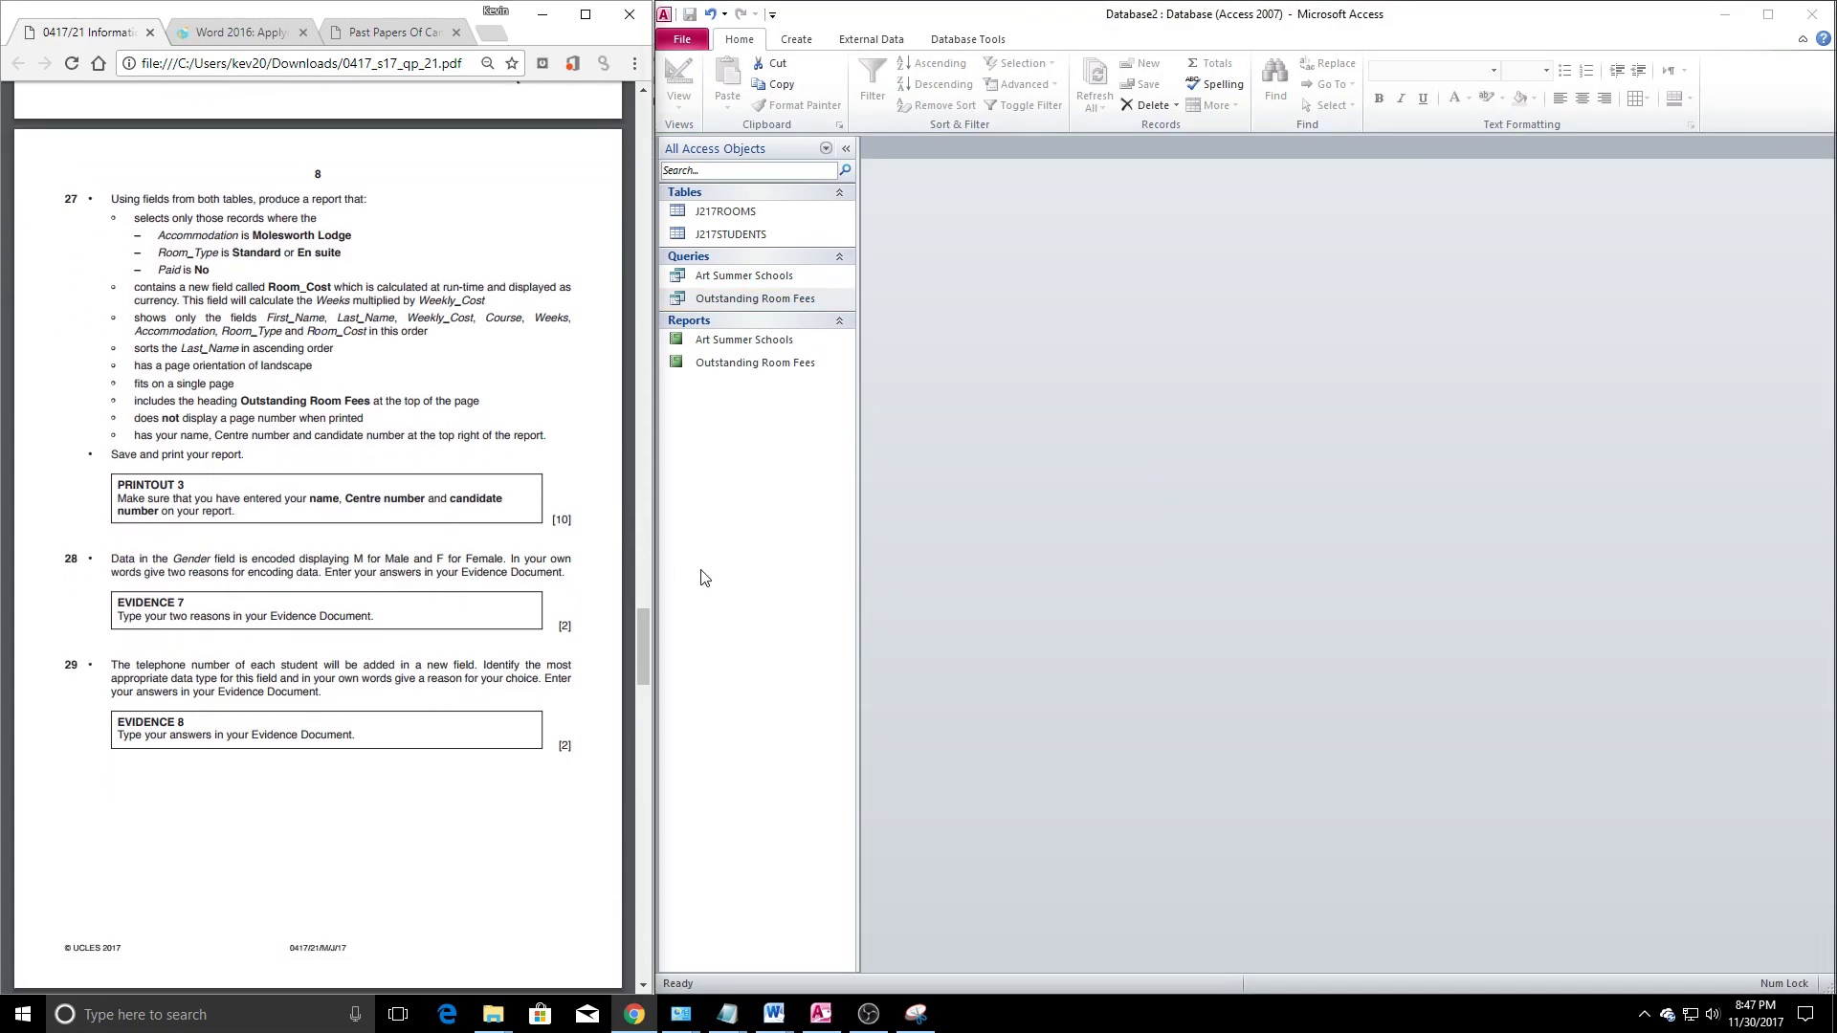
left_click(1088, 338)
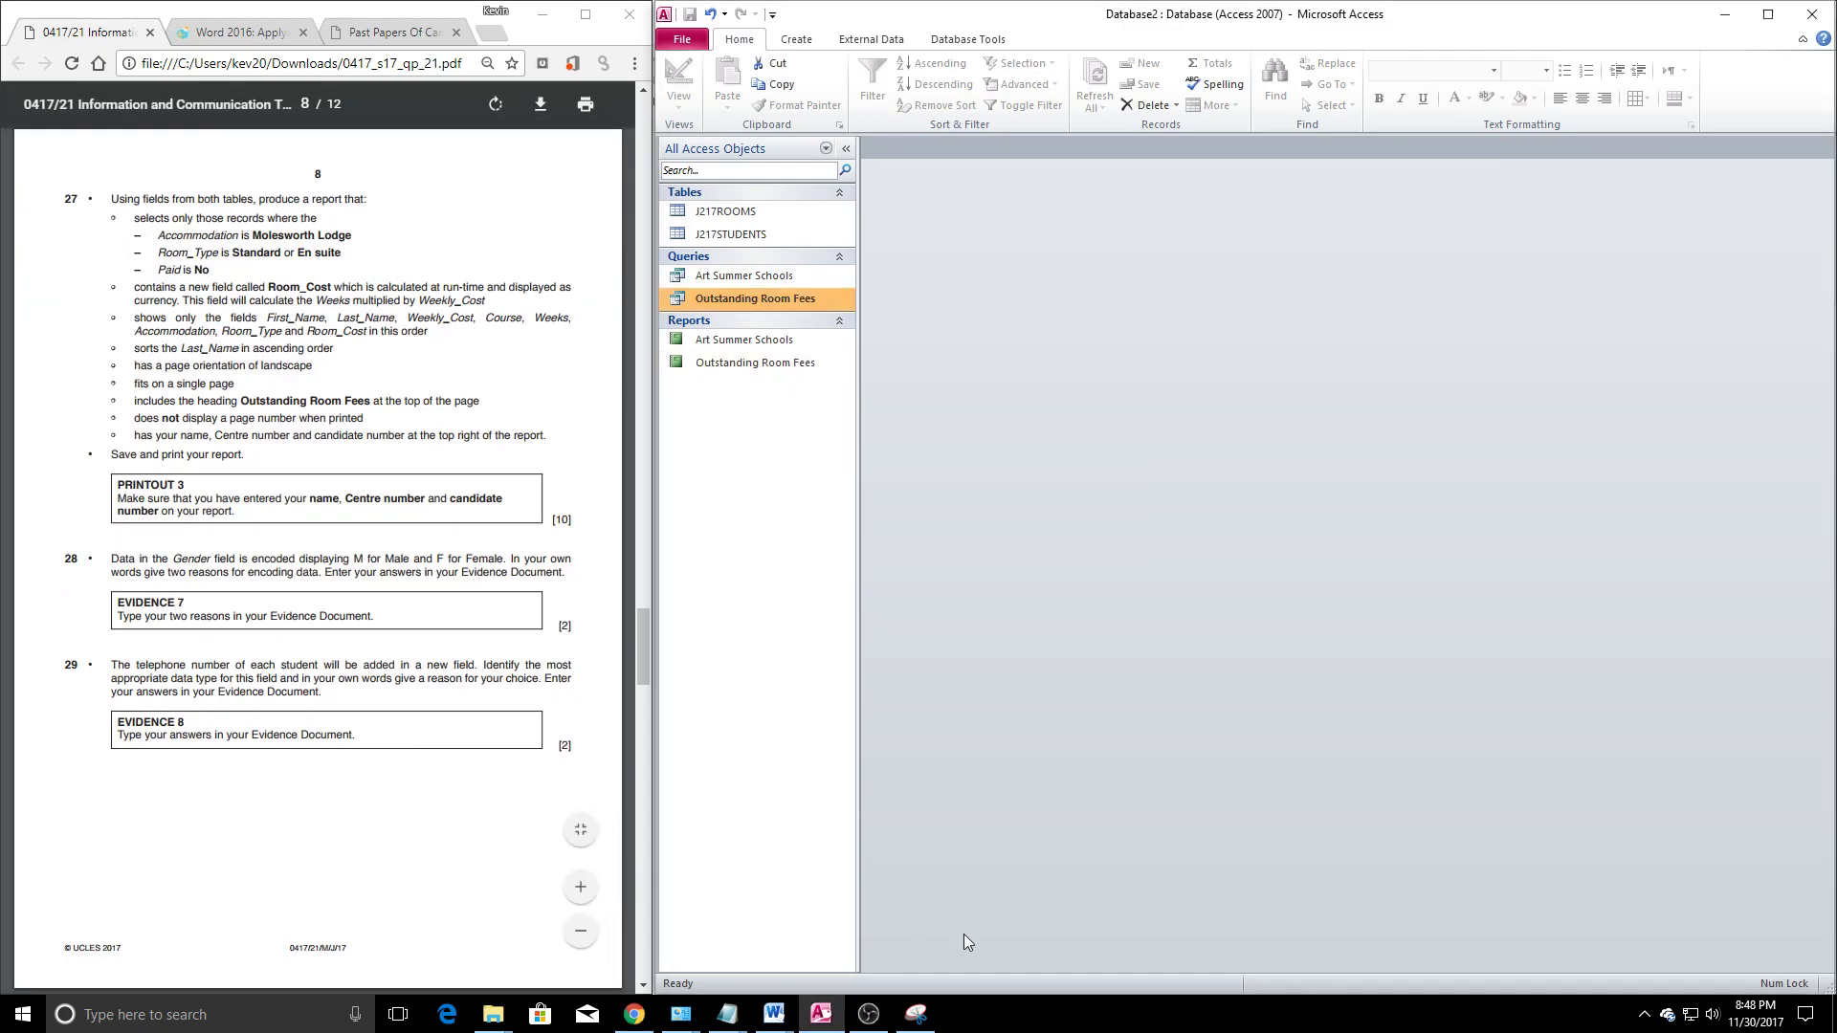
left_click(774, 1014)
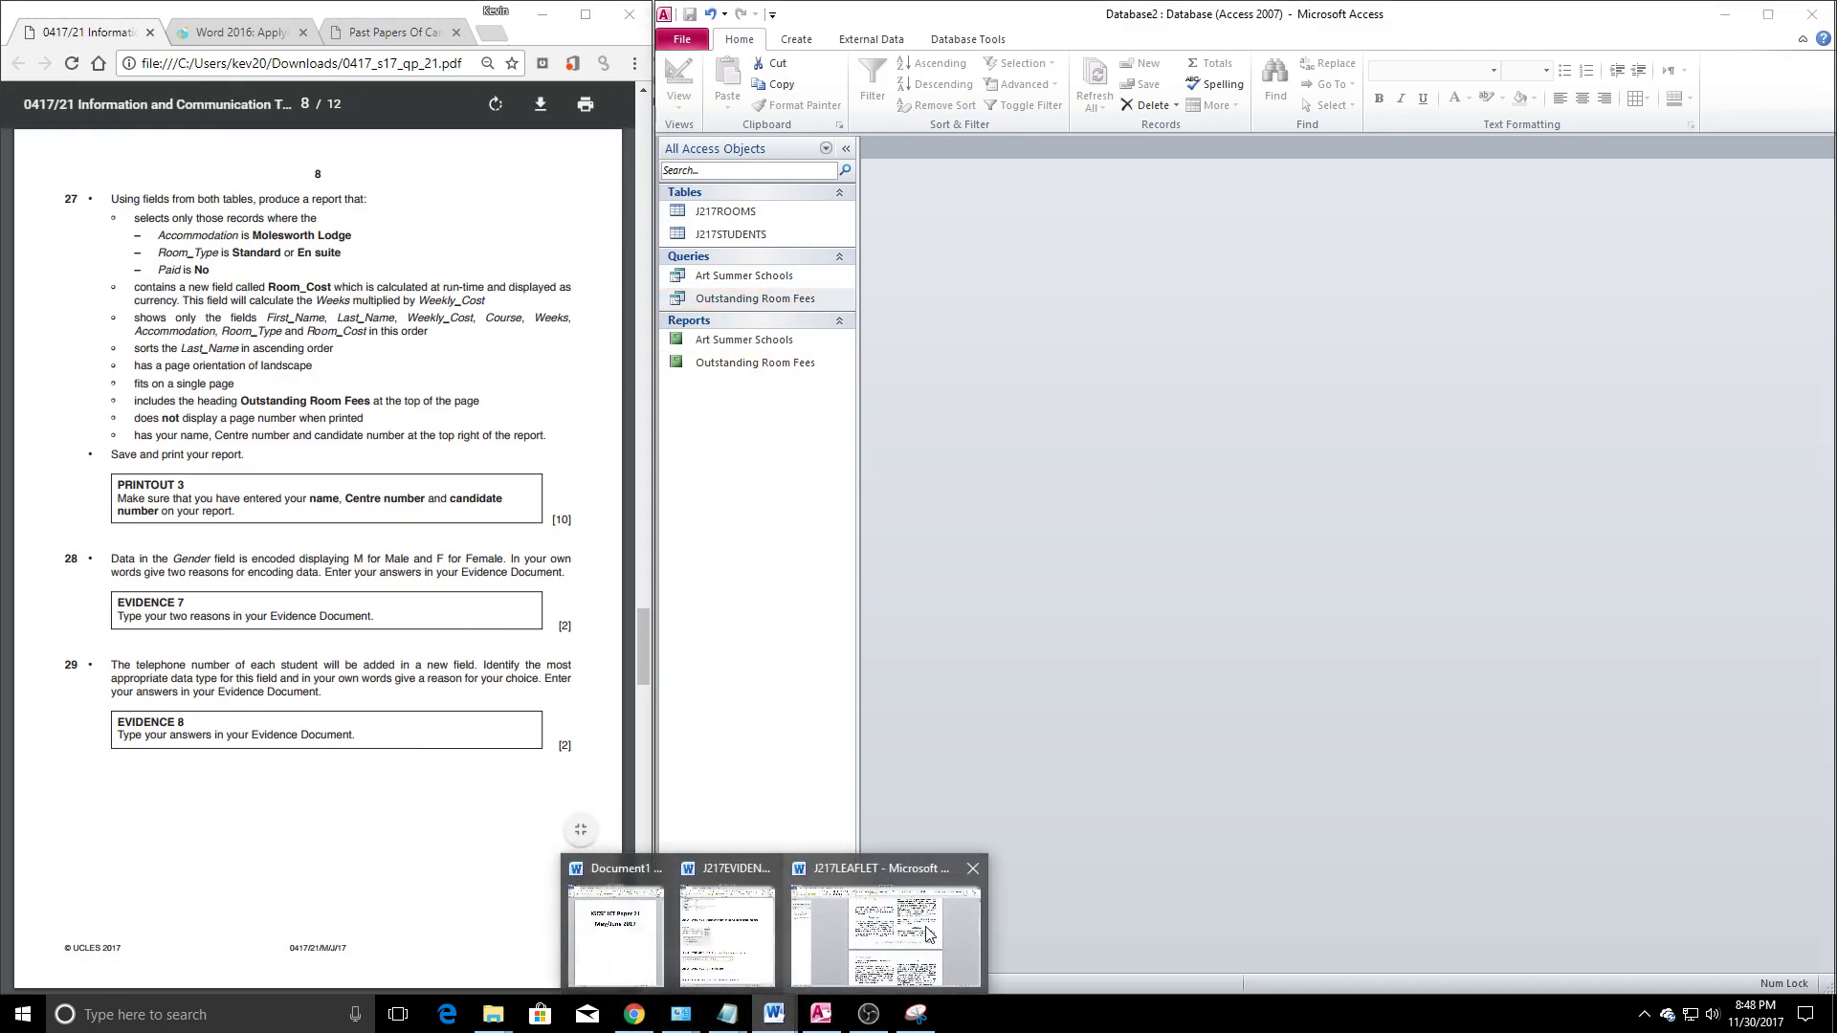
In the J217EVIDENCE1234 document, add the heading 'Encoding Data:' under Step 28
left_click(737, 933)
scroll(1297, 619, "down", 5)
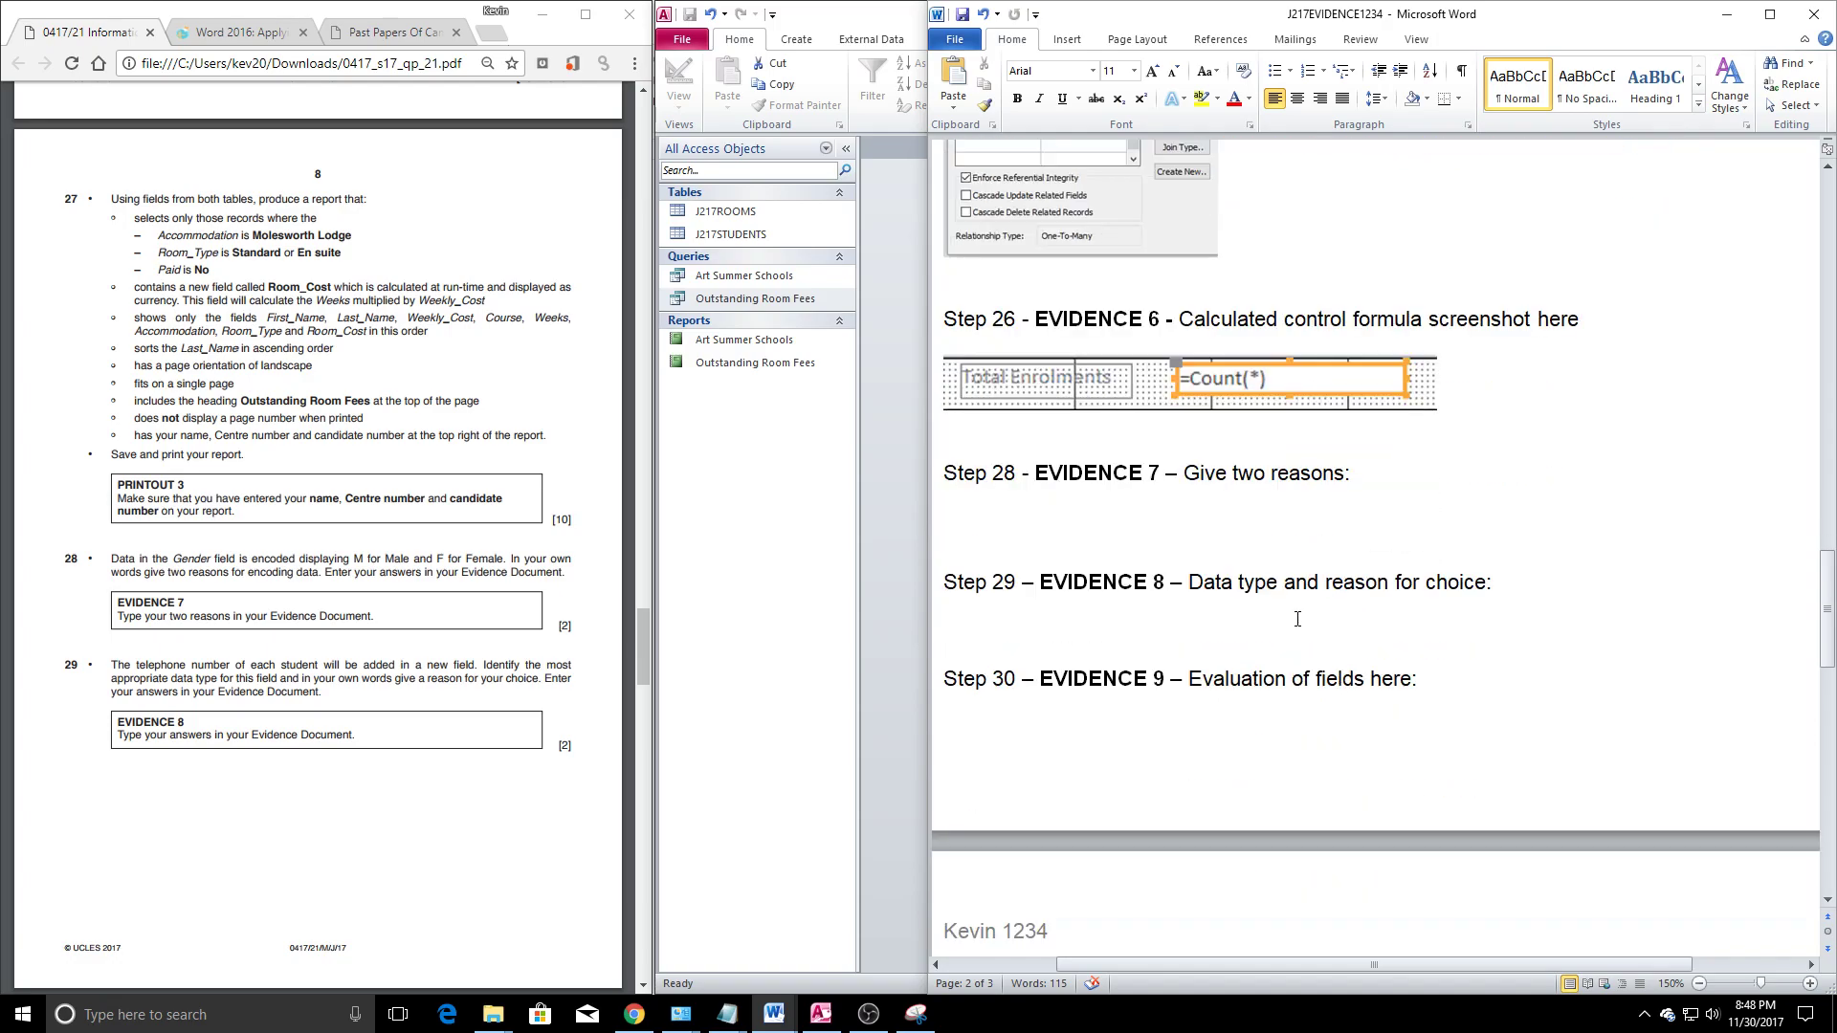
left_click(1363, 480)
key("Return")
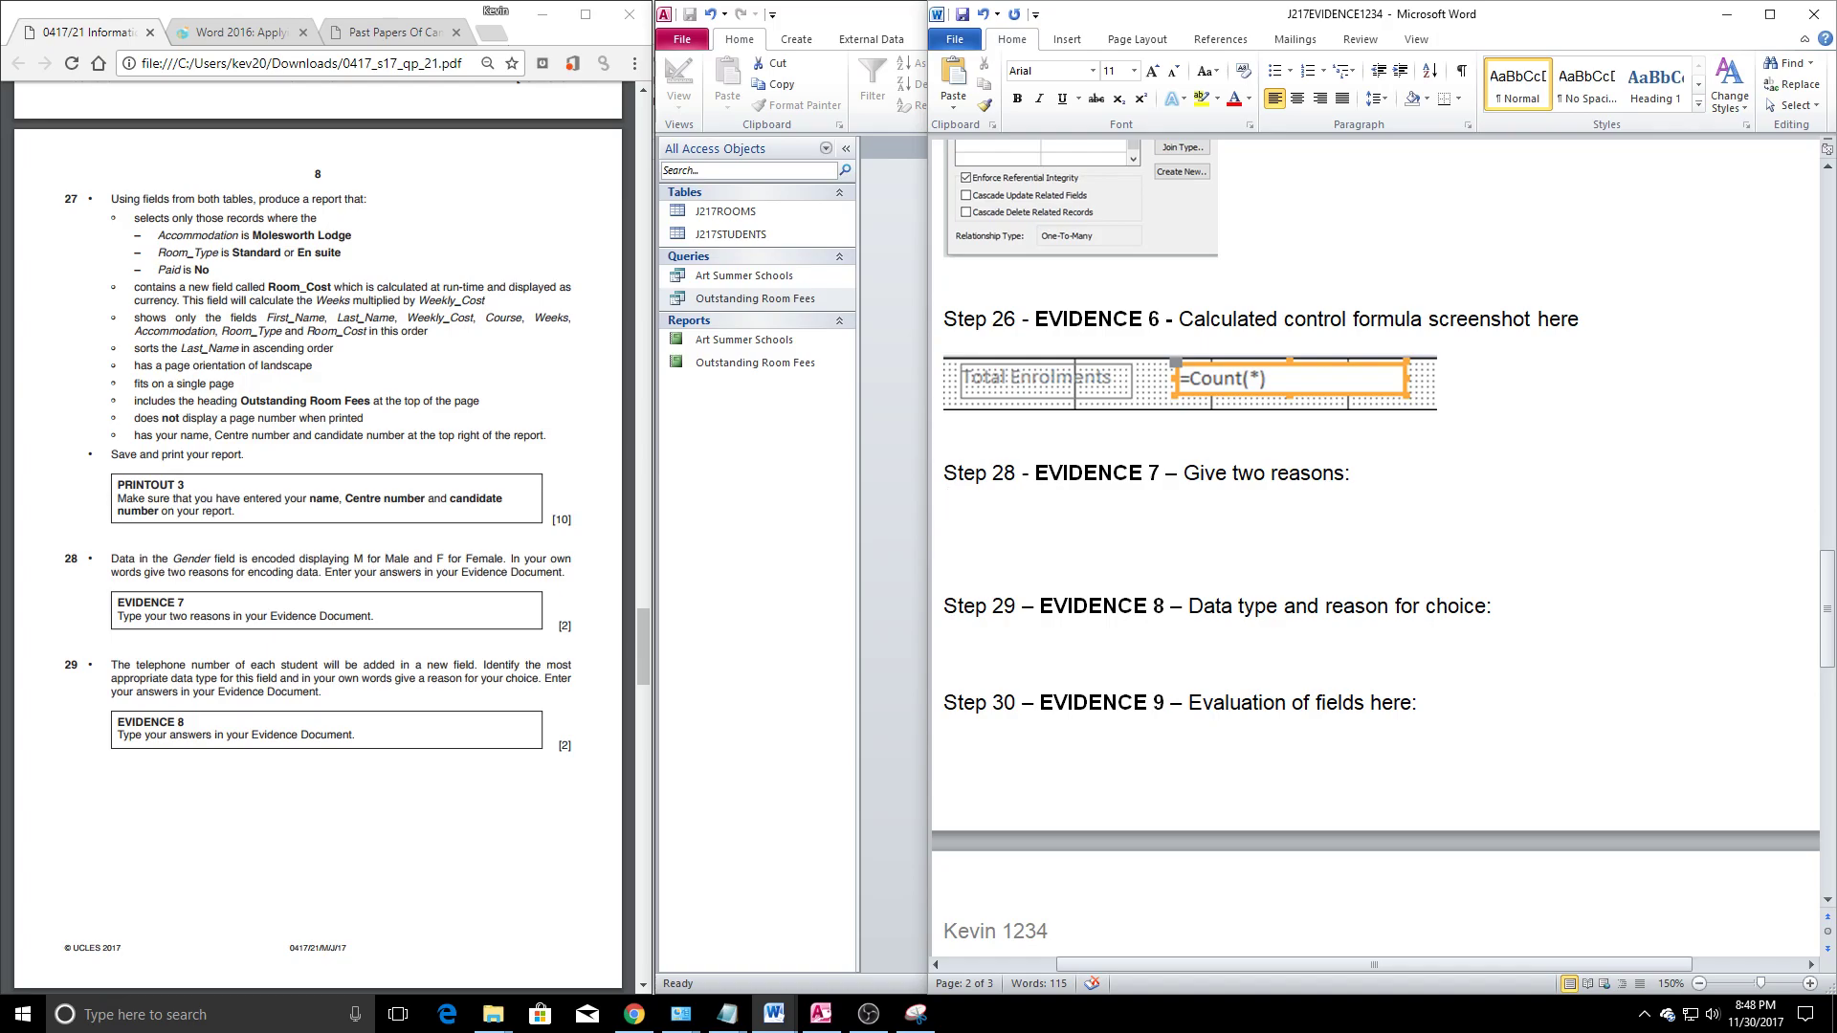
type("Encodin g Data:")
key("Return")
List reasons 1 'Less mistakes/reduces human error' and 2 'Faster to type F than Female'
type("1. ")
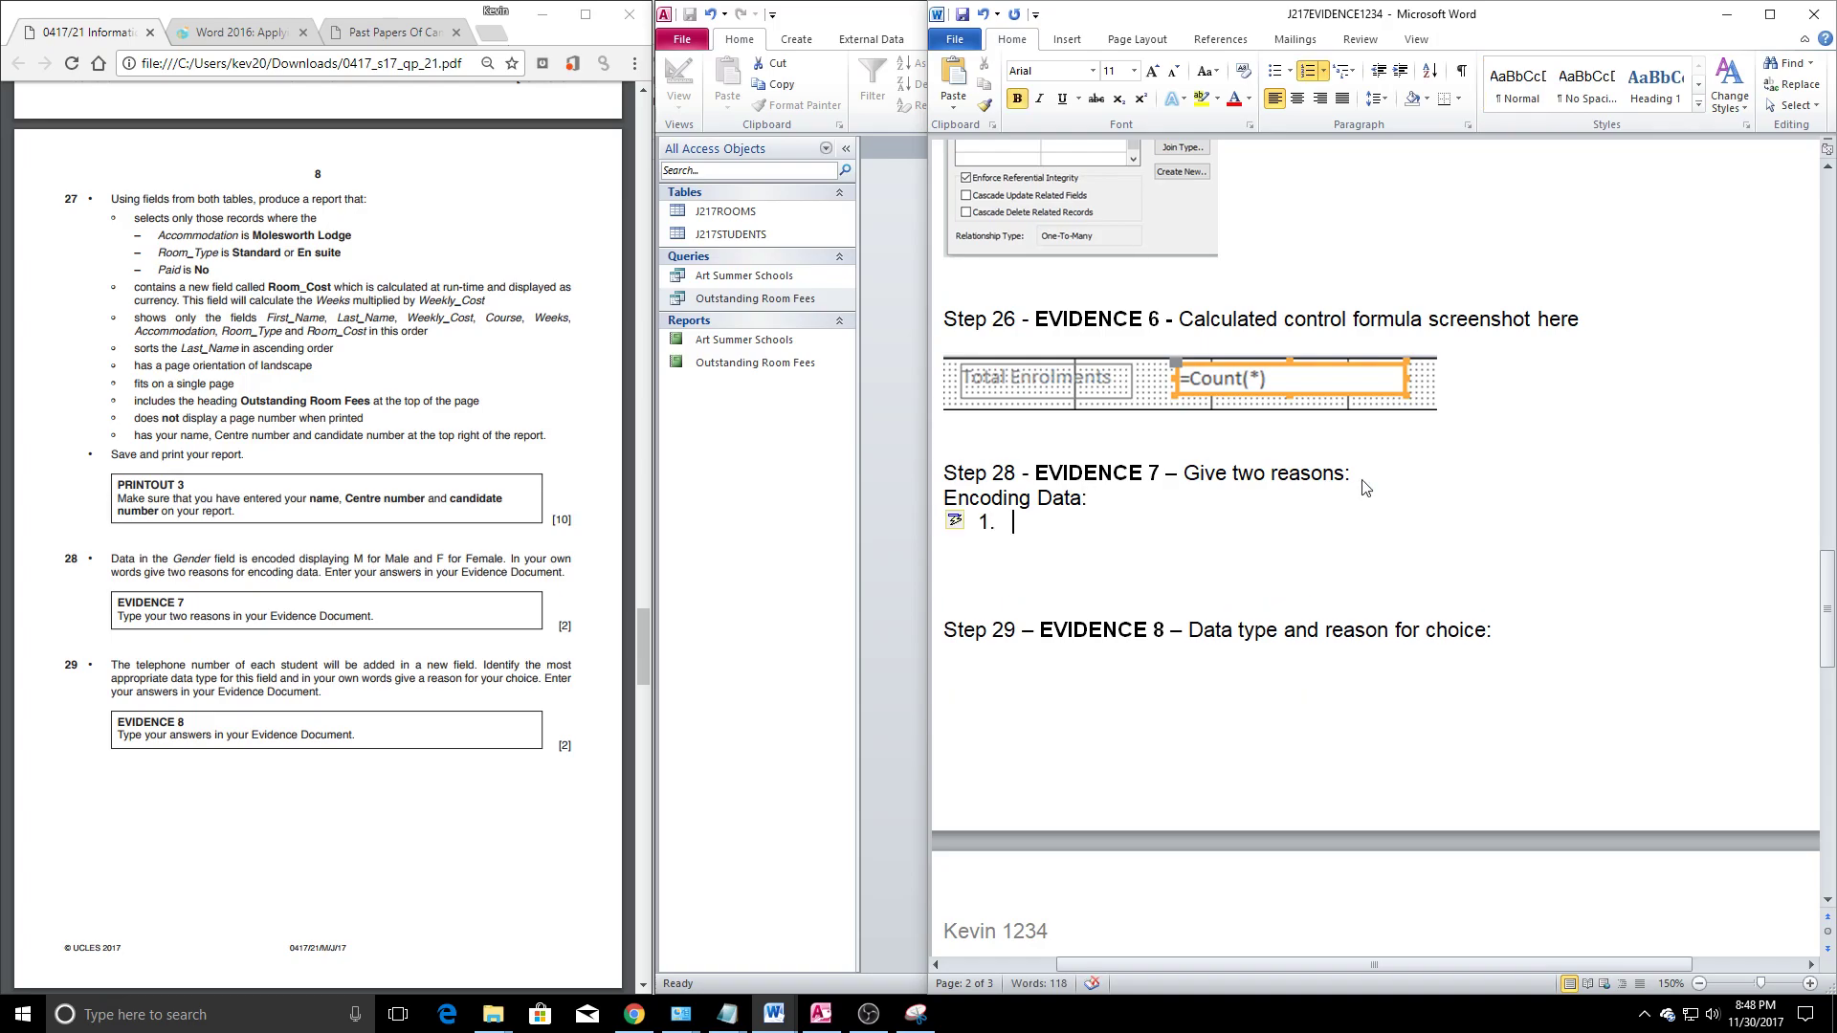
type("Less mistakes")
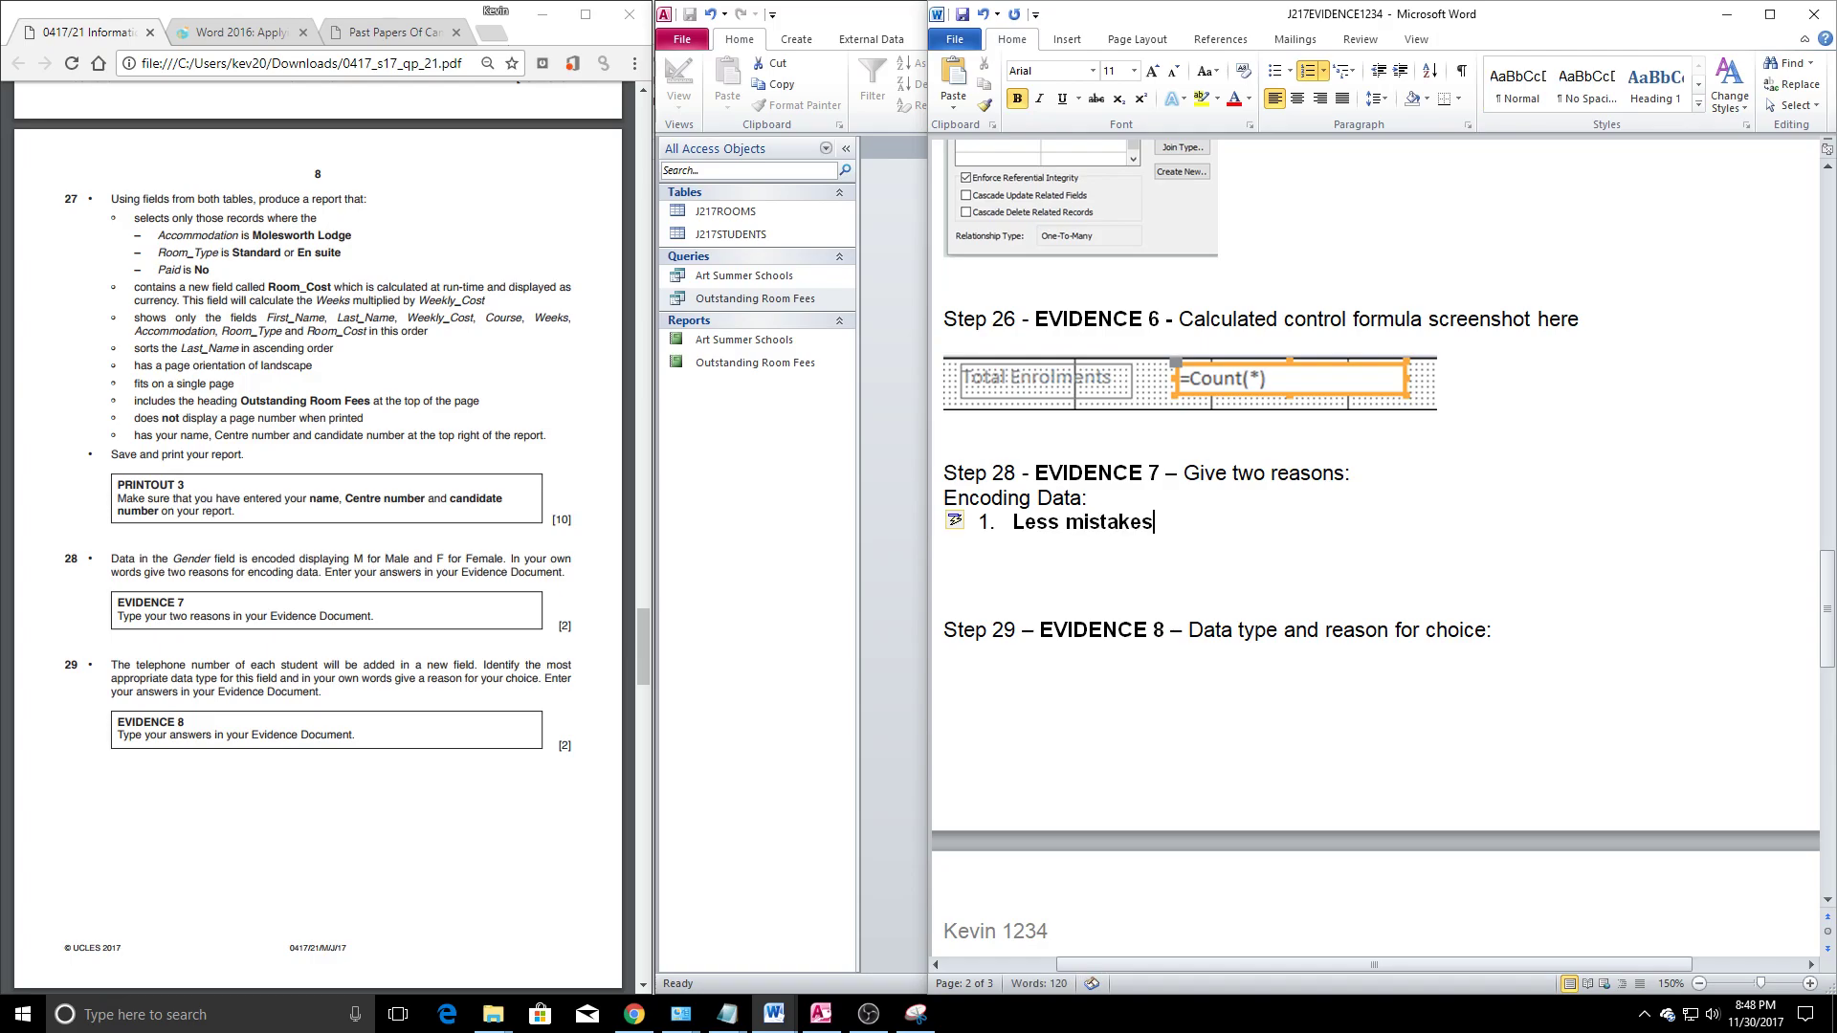
type("/reduces  human error")
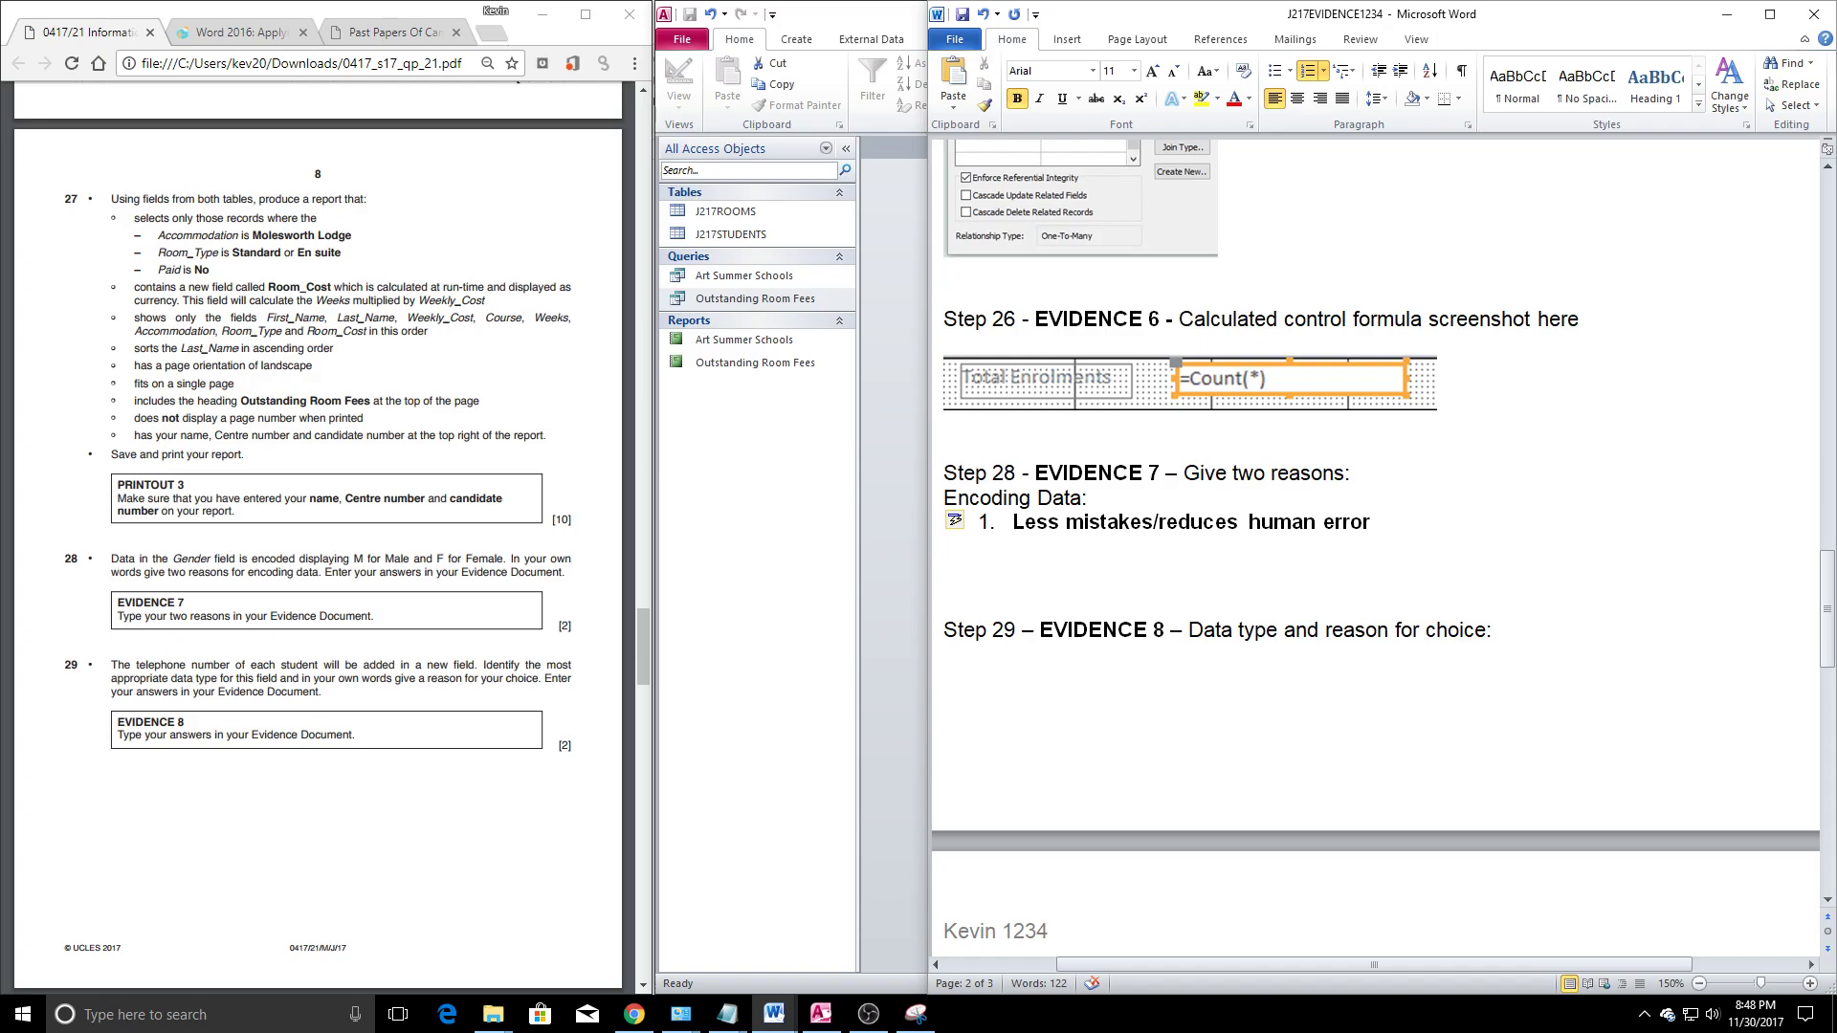
key("Return")
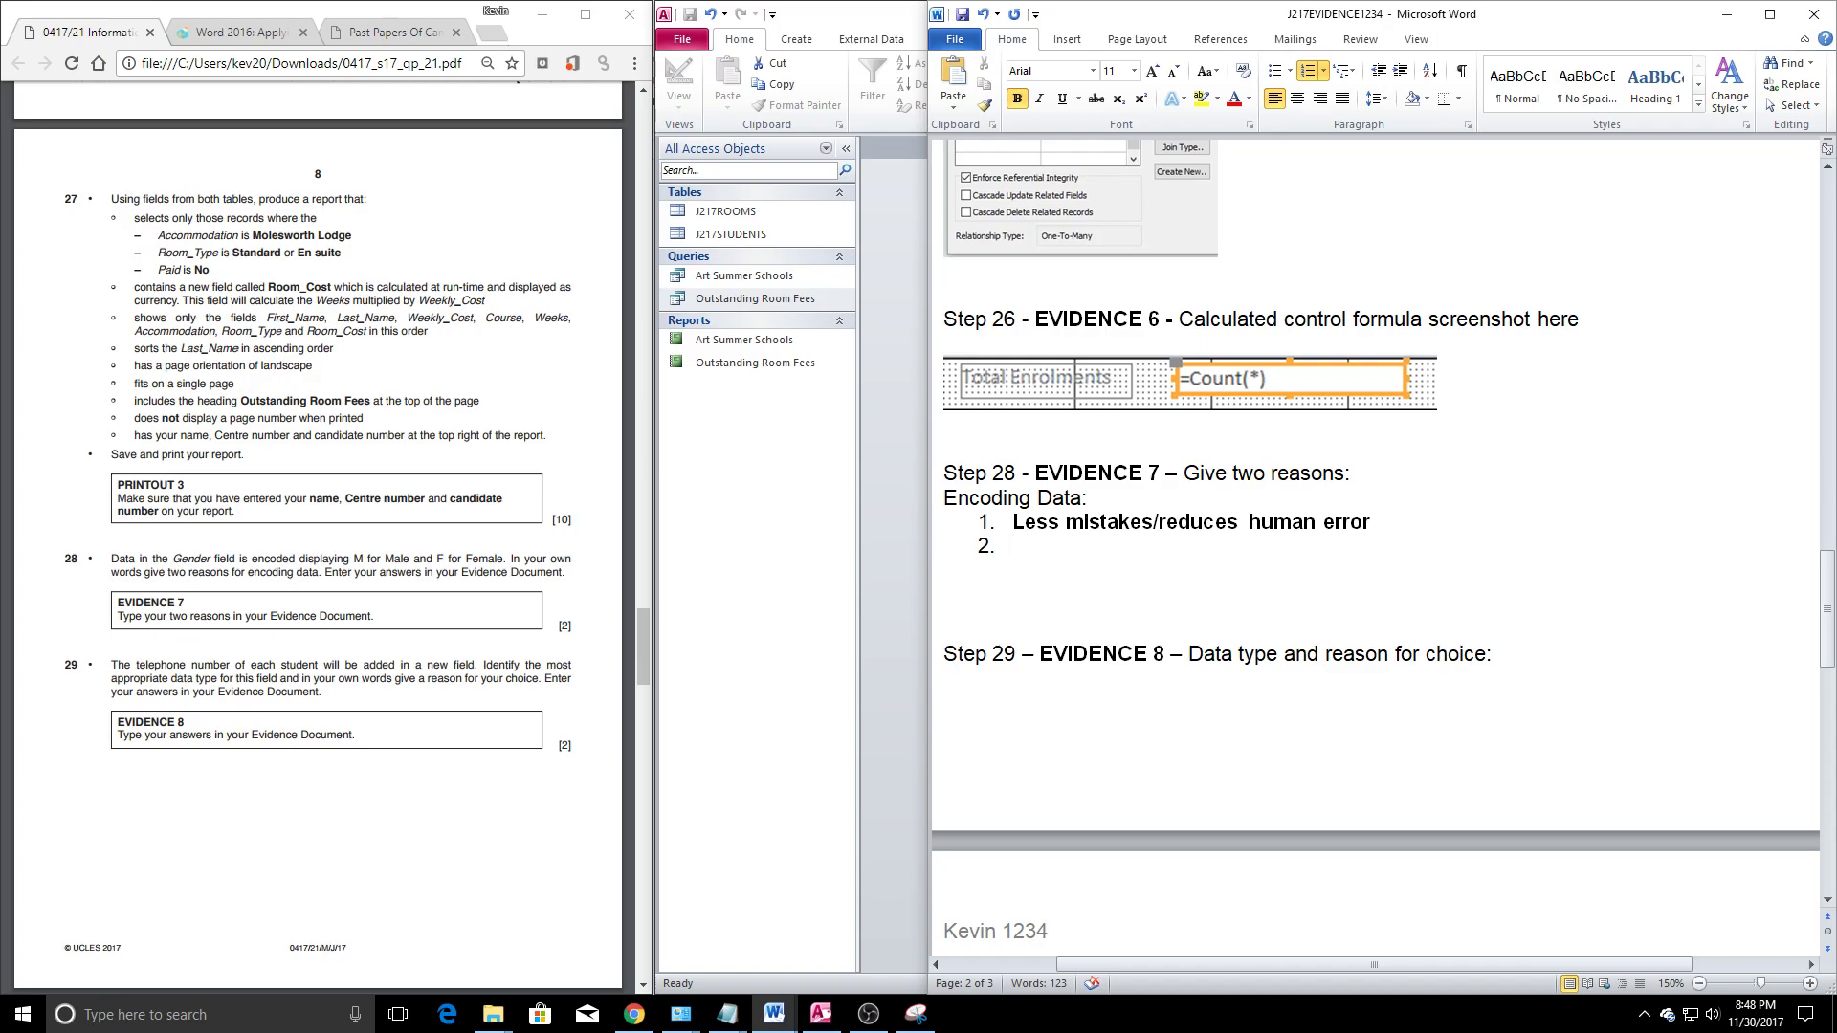
type("Faster to t")
type("ype F than G")
key("BackSpace")
type("Female")
key("Return")
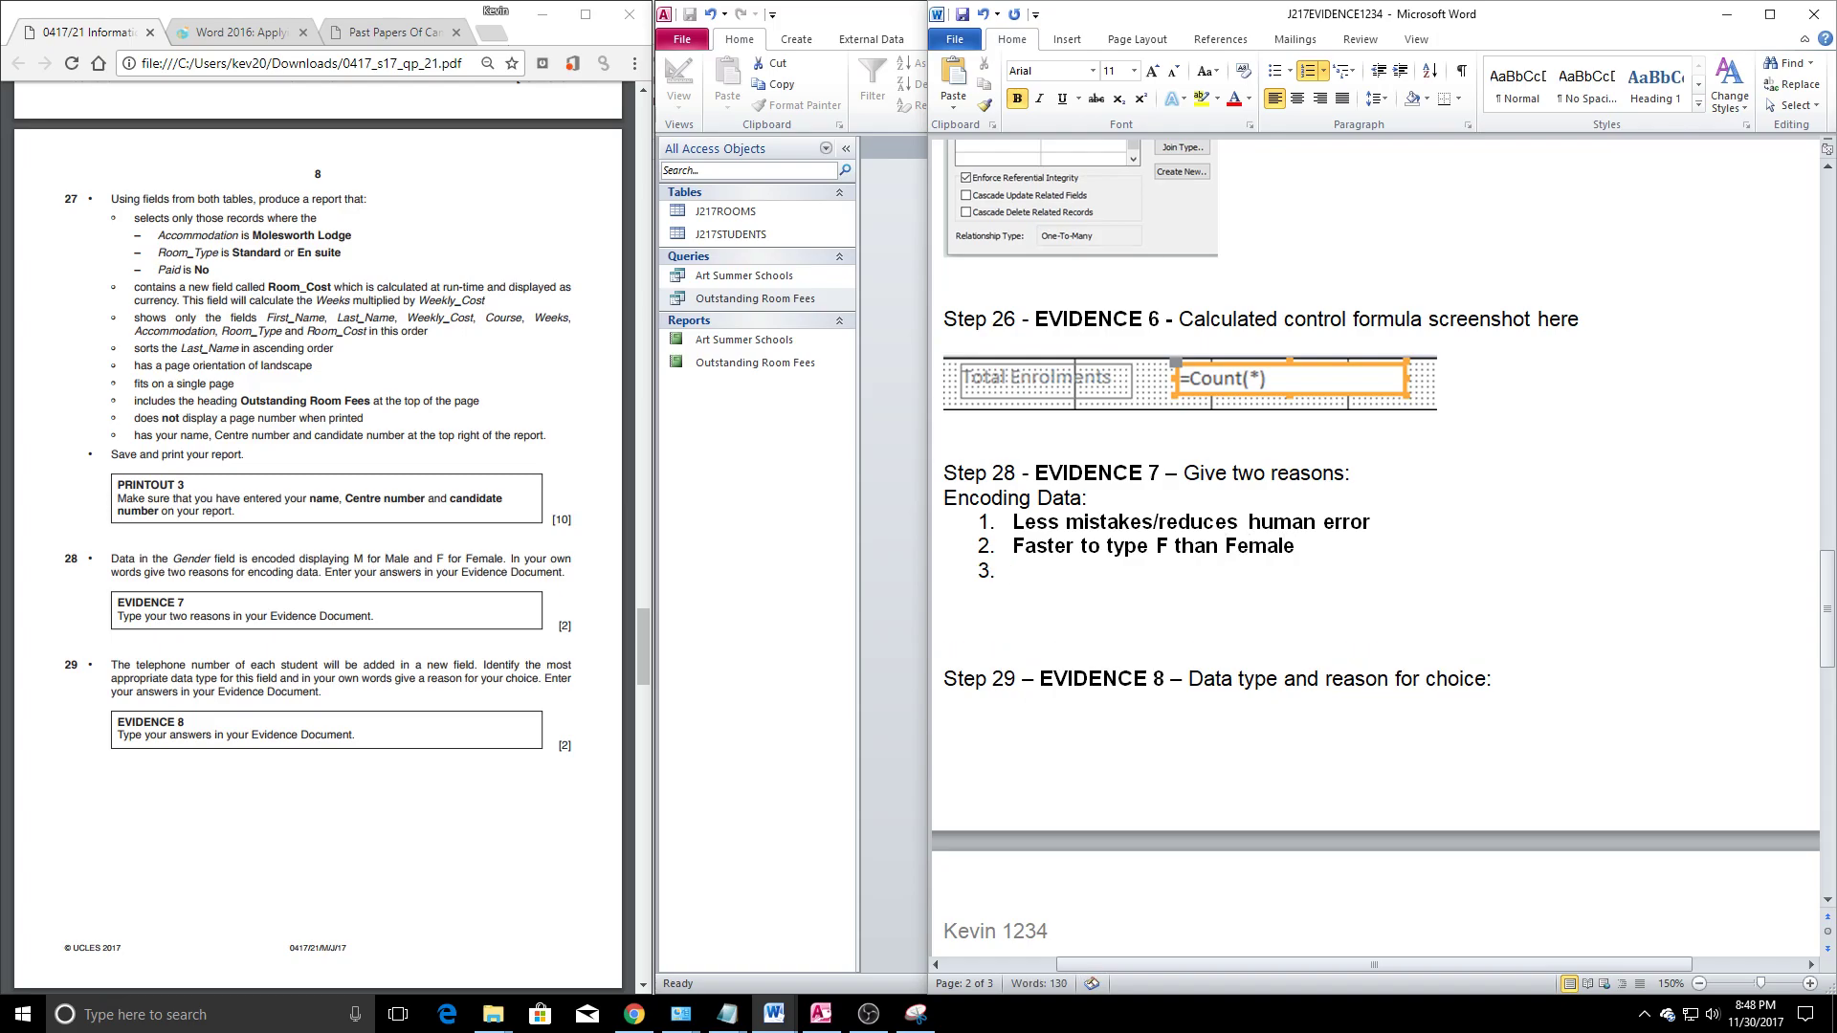
key("Return")
key("Up")
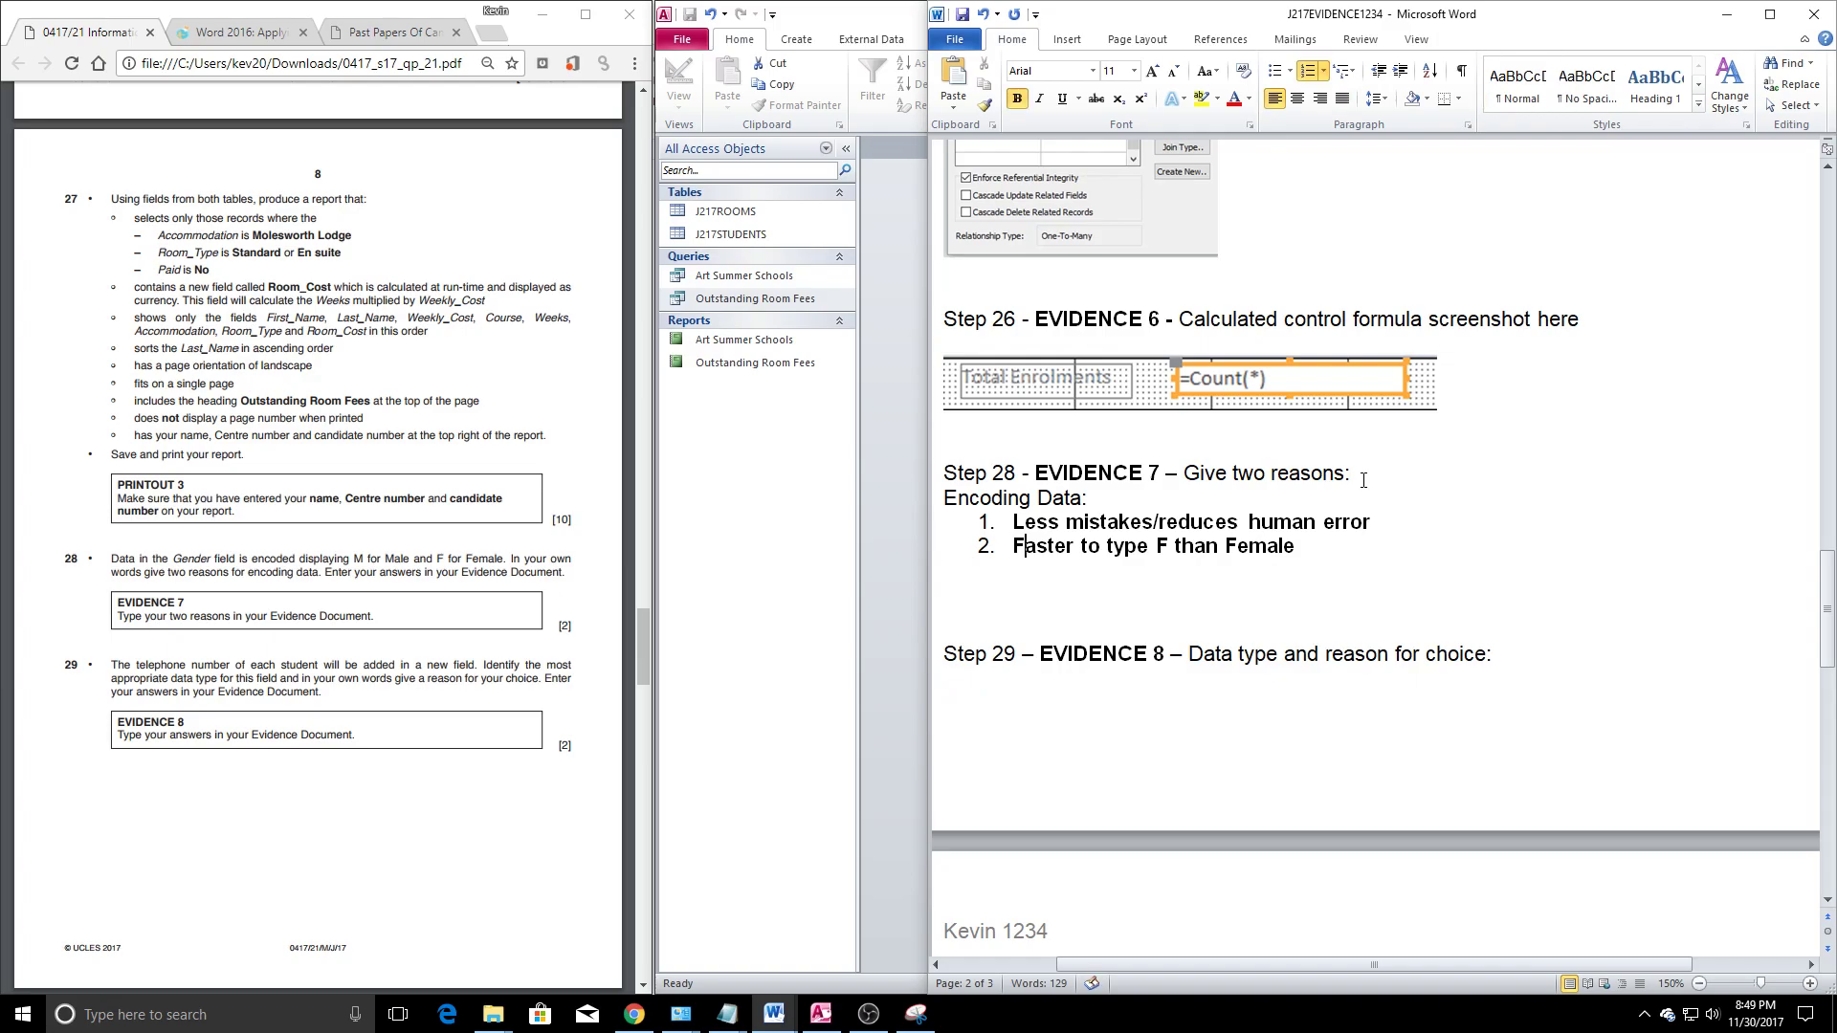
Add the third numbered reason about reduced filesize and review the list
key("Return")
type("Reduces fi")
type("lesize")
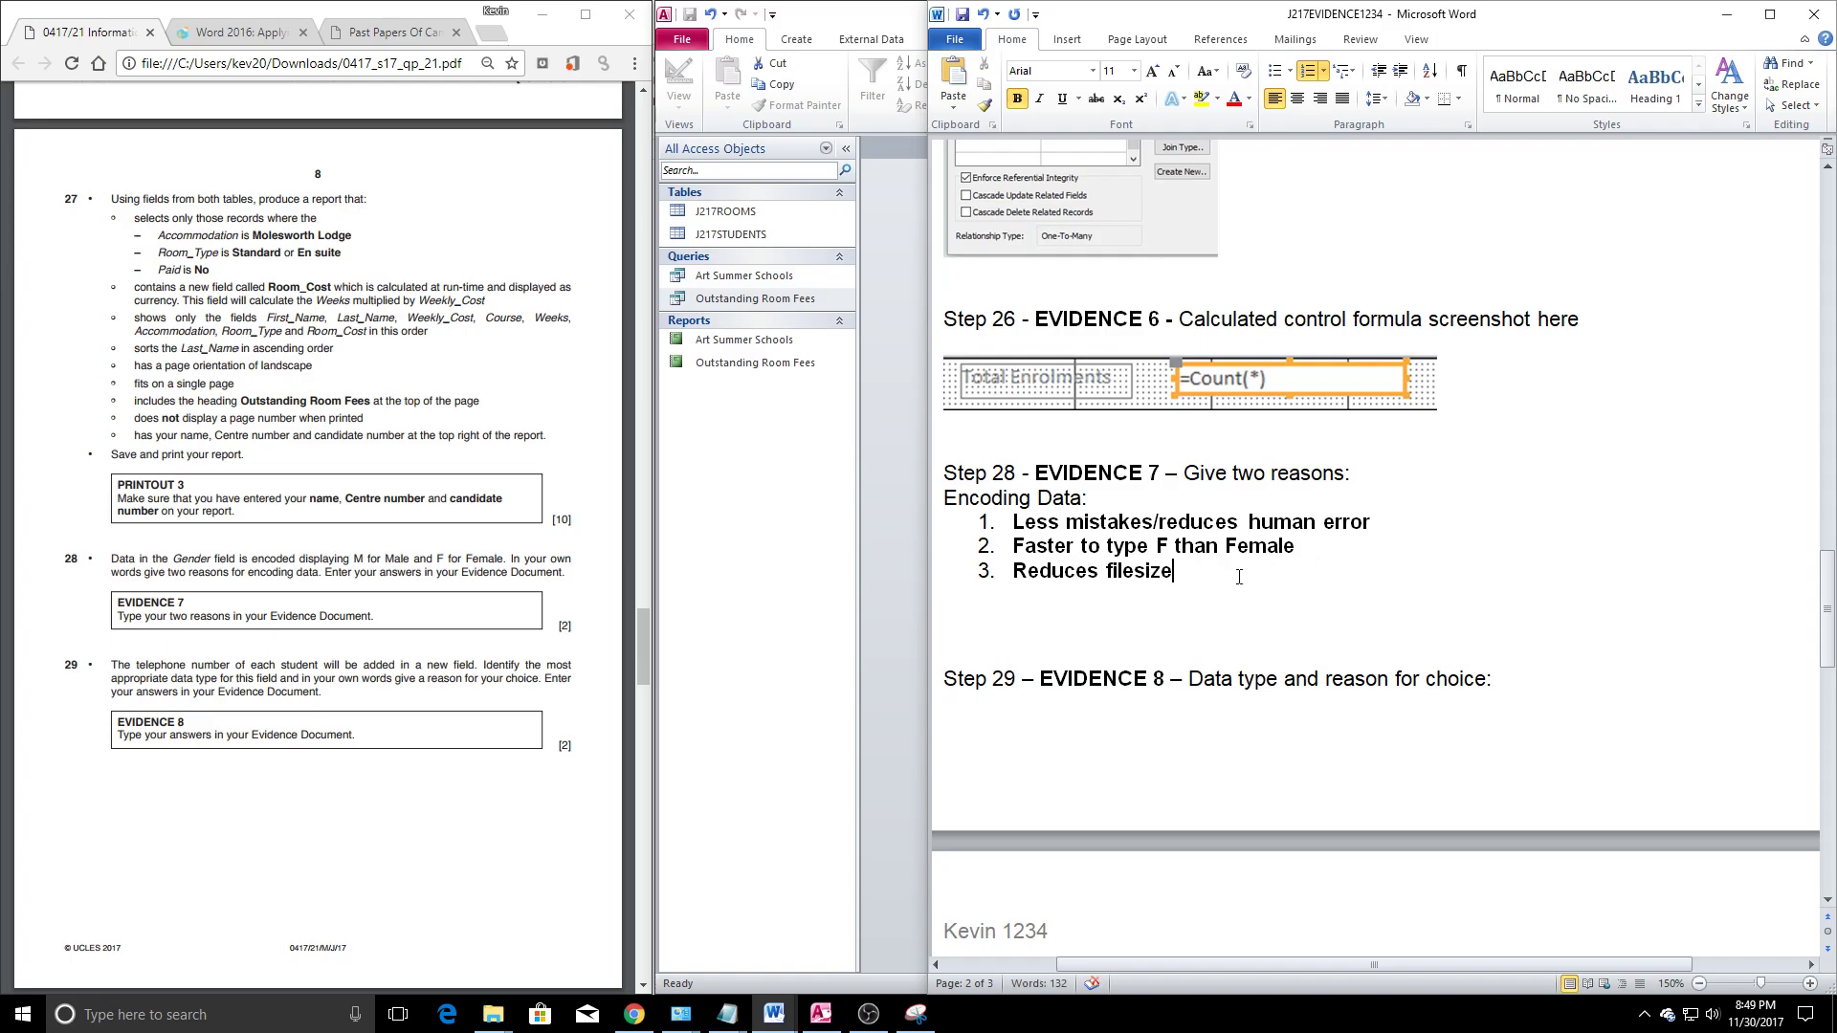
type(".")
key("BackSpace")
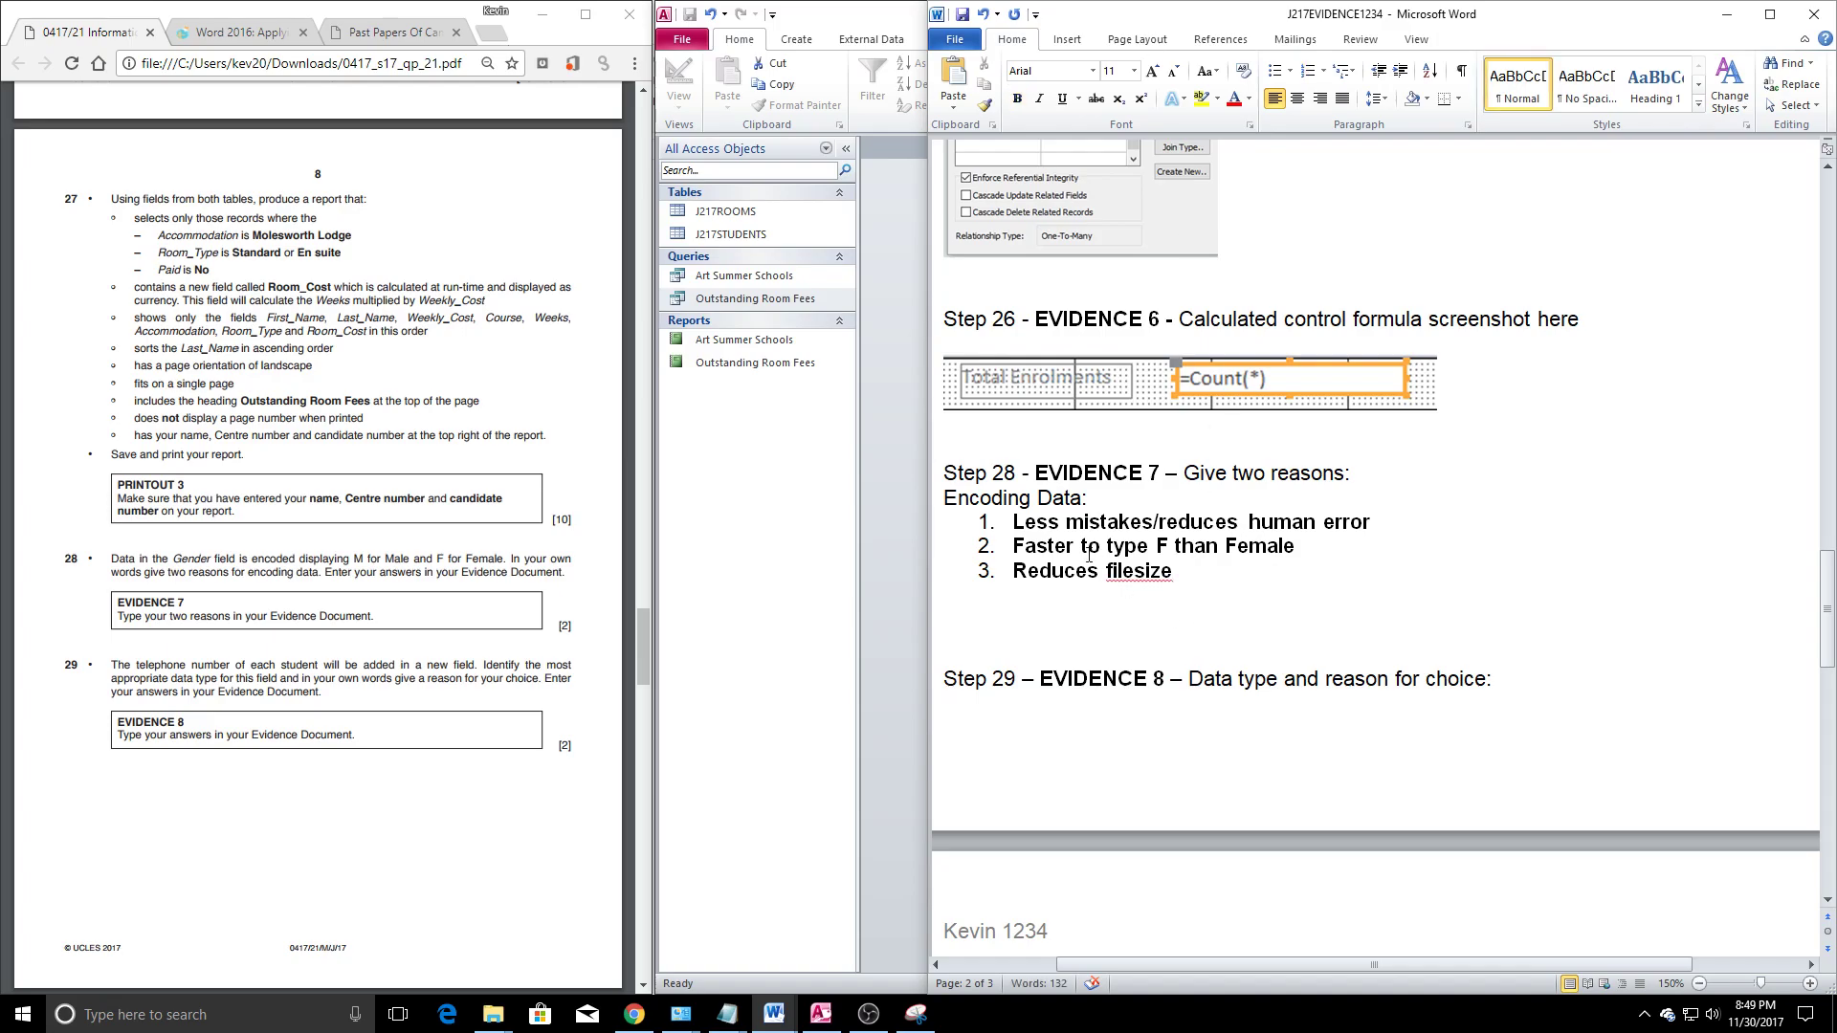
left_click_drag(1014, 522, 1225, 575)
left_click(1183, 582)
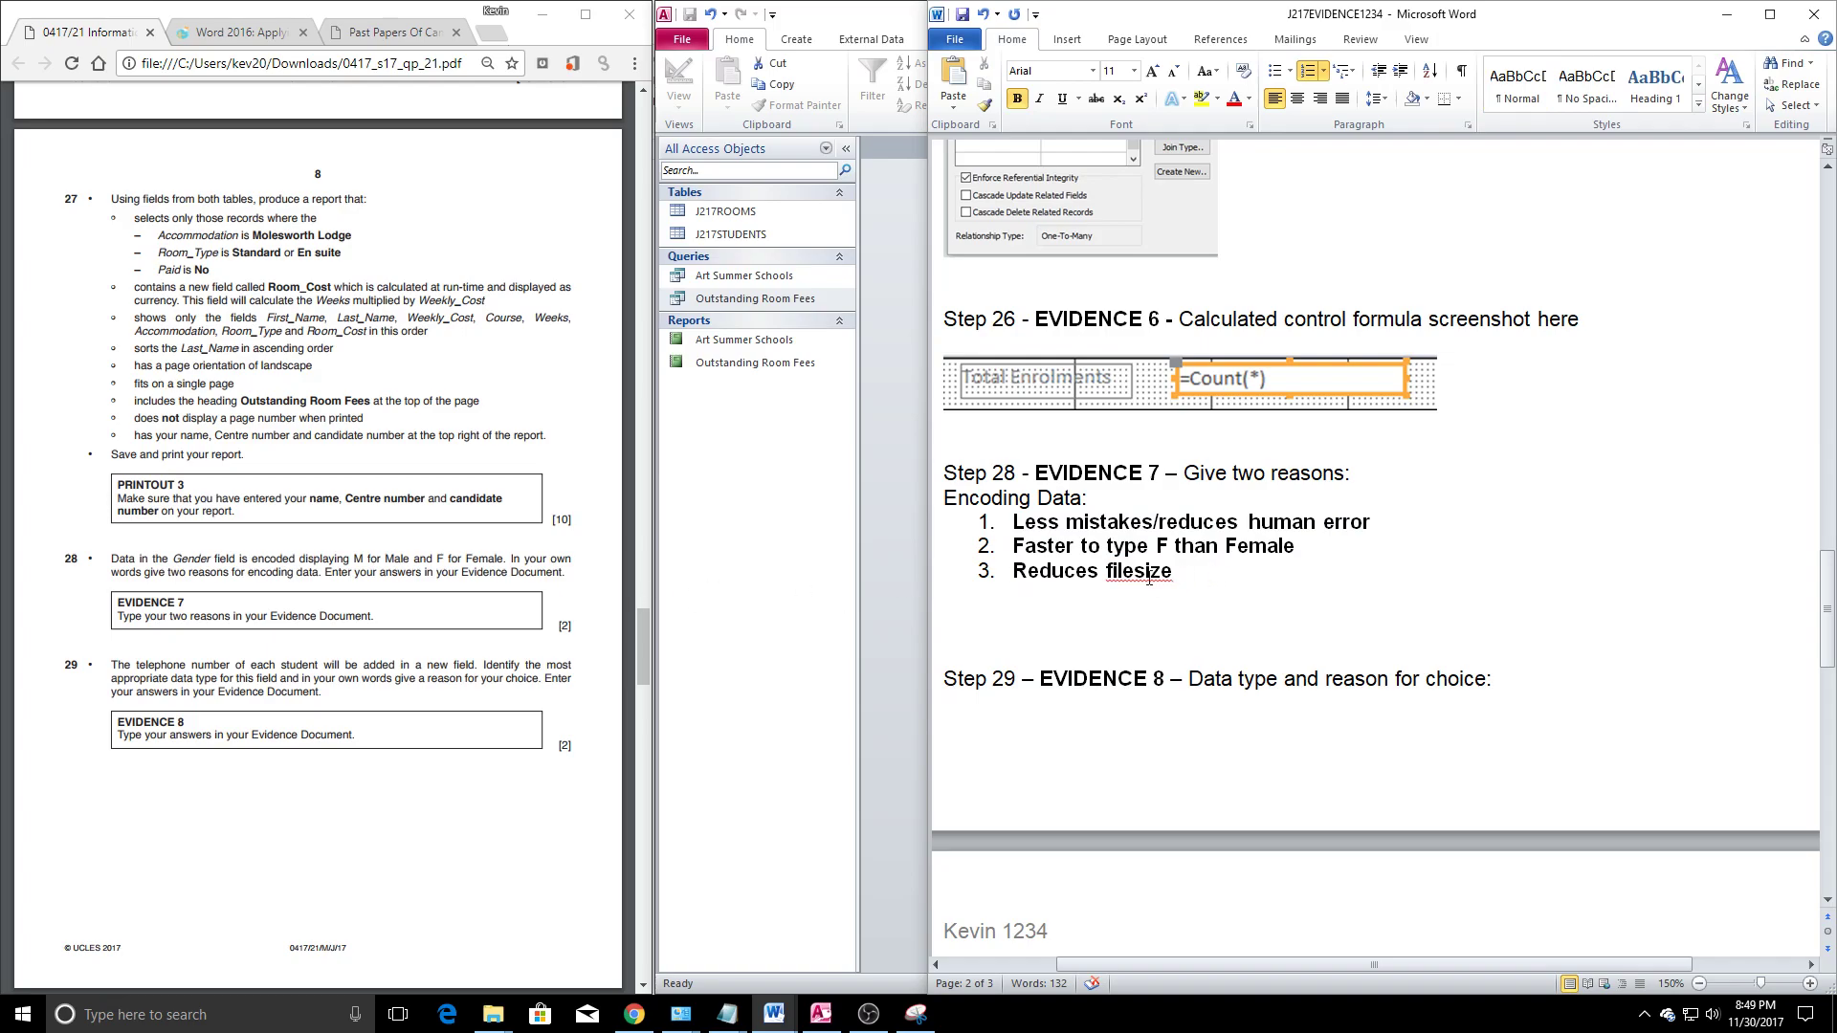
scroll(474, 609, "down", 2)
scroll(1043, 744, "up", 2)
Push Step 29 onto the next page and place the caret on the blank line beneath it
left_click(1043, 744)
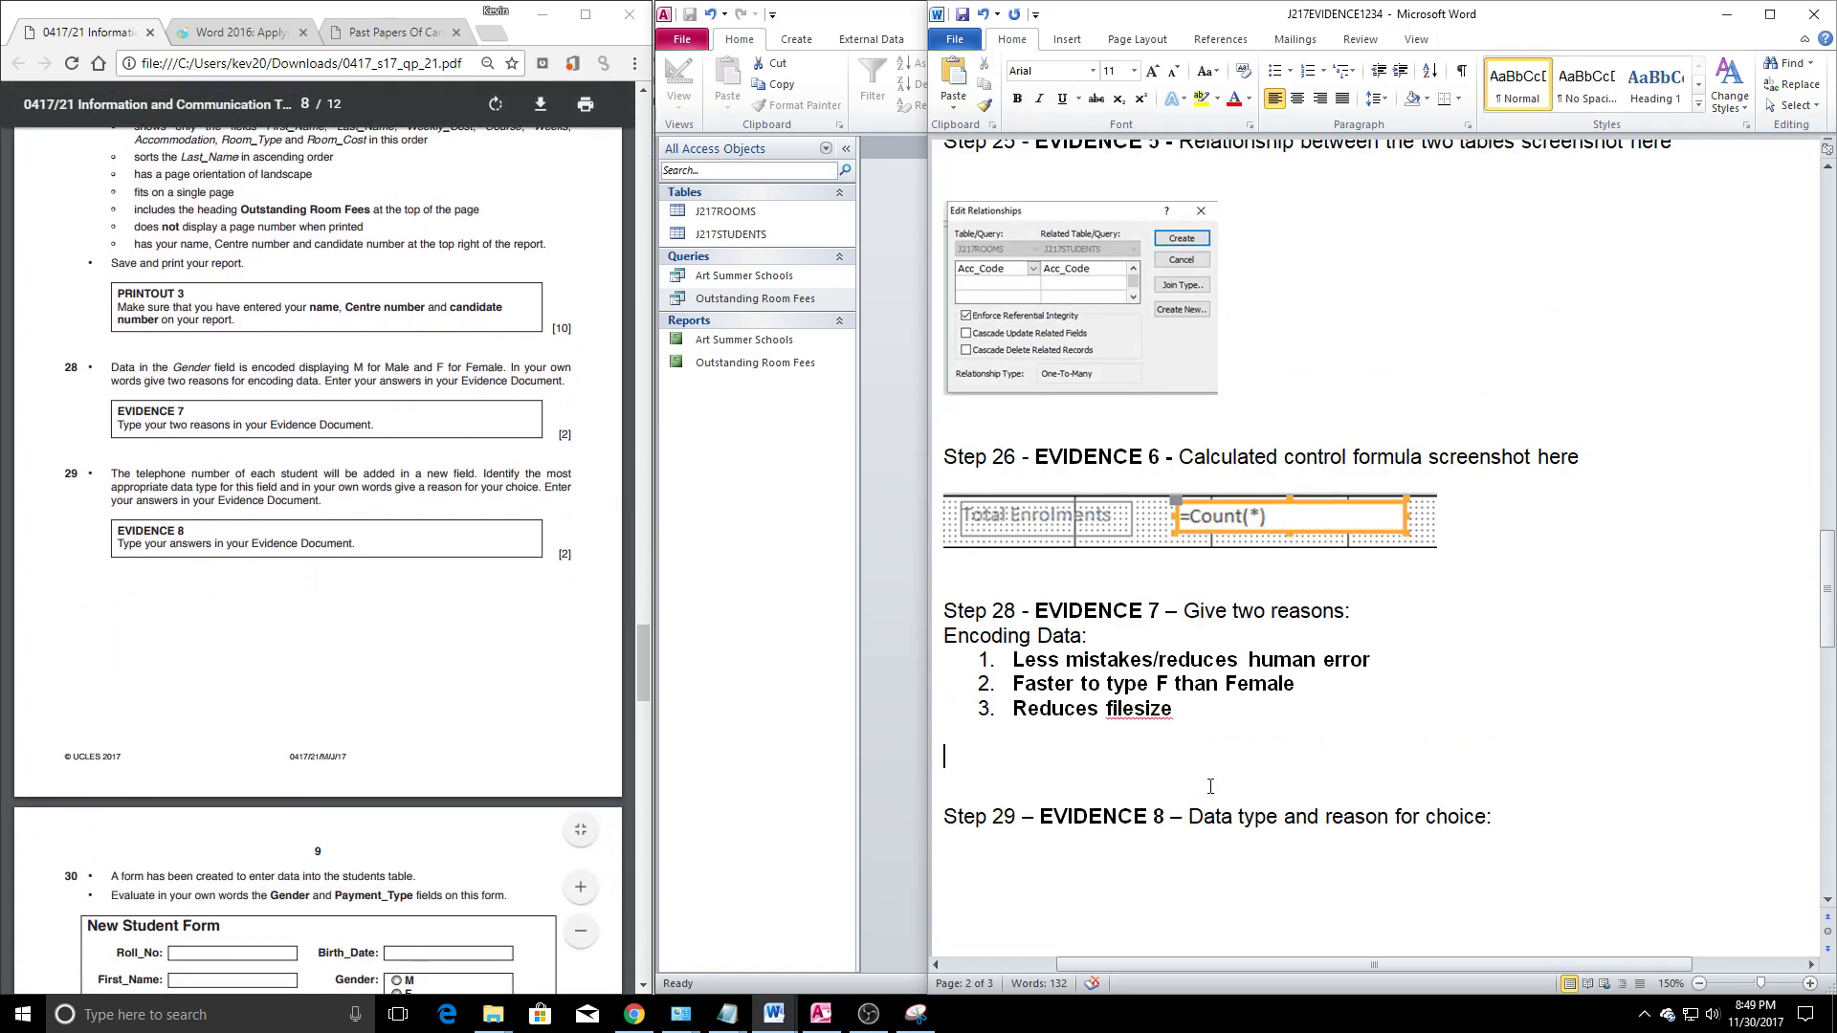
key("Return")
key("Return")
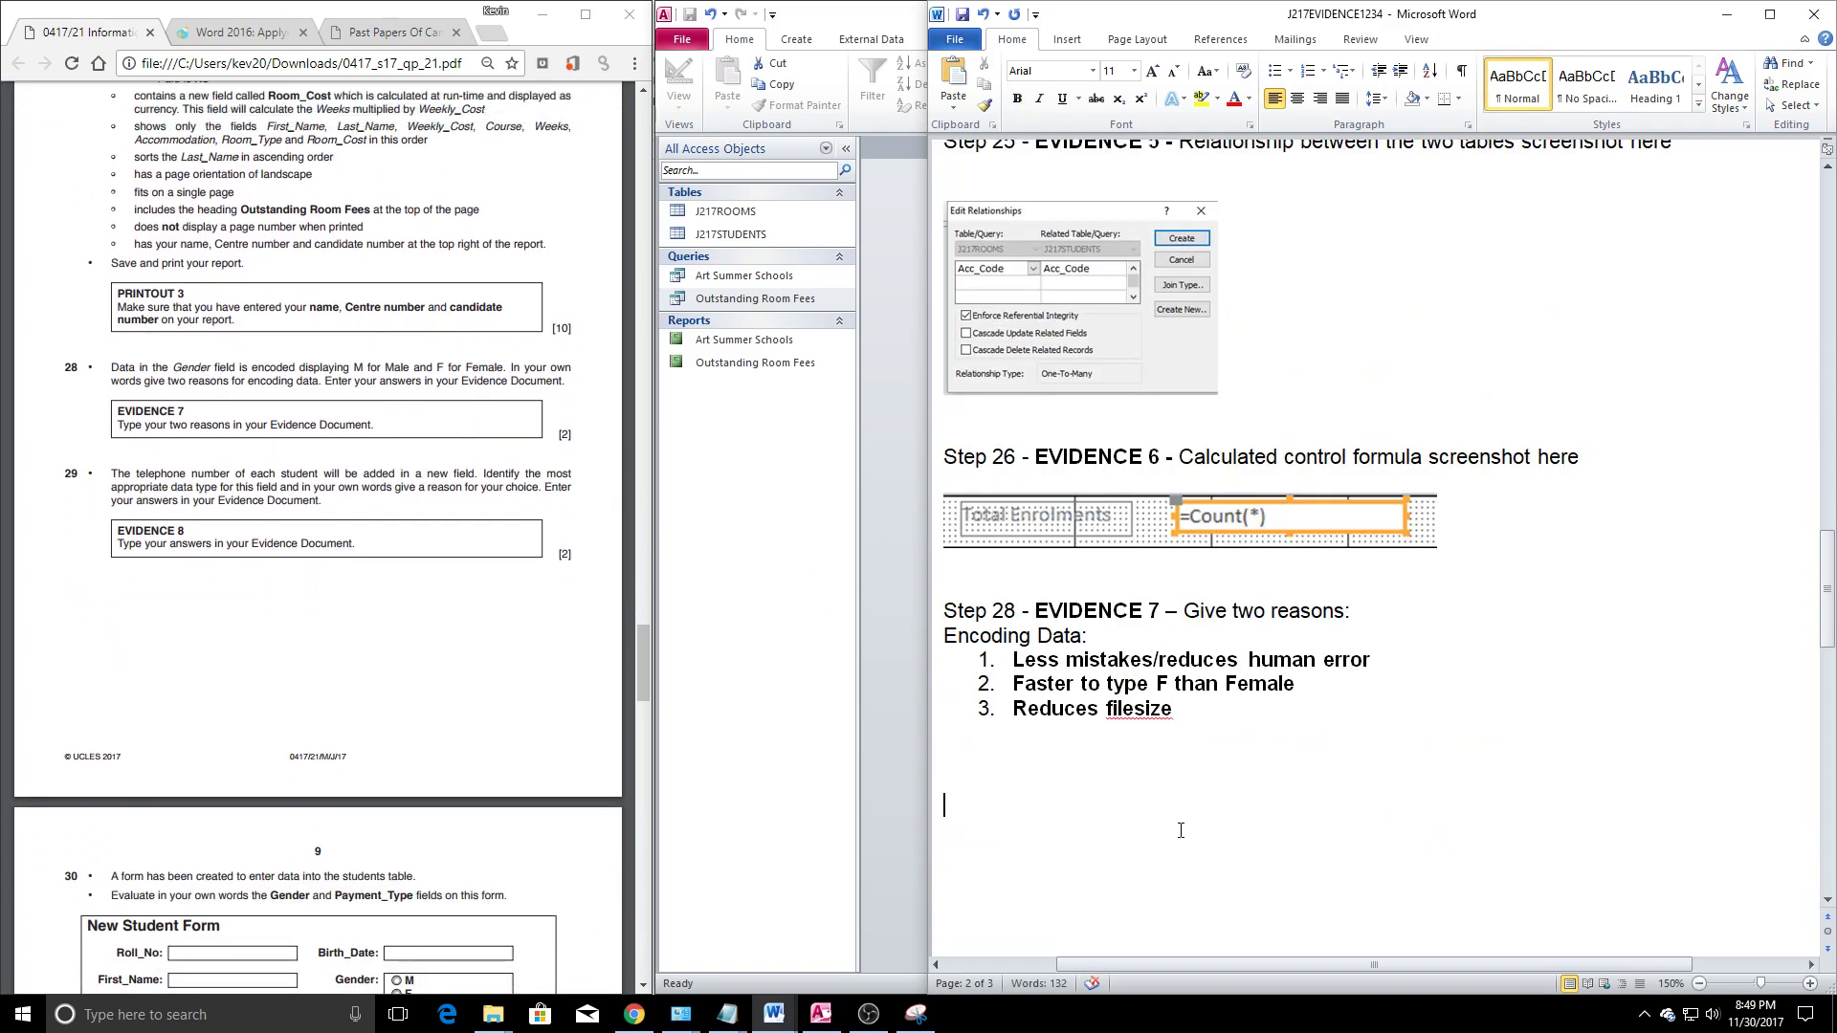
scroll(1181, 821, "down", 6)
left_click(1119, 755)
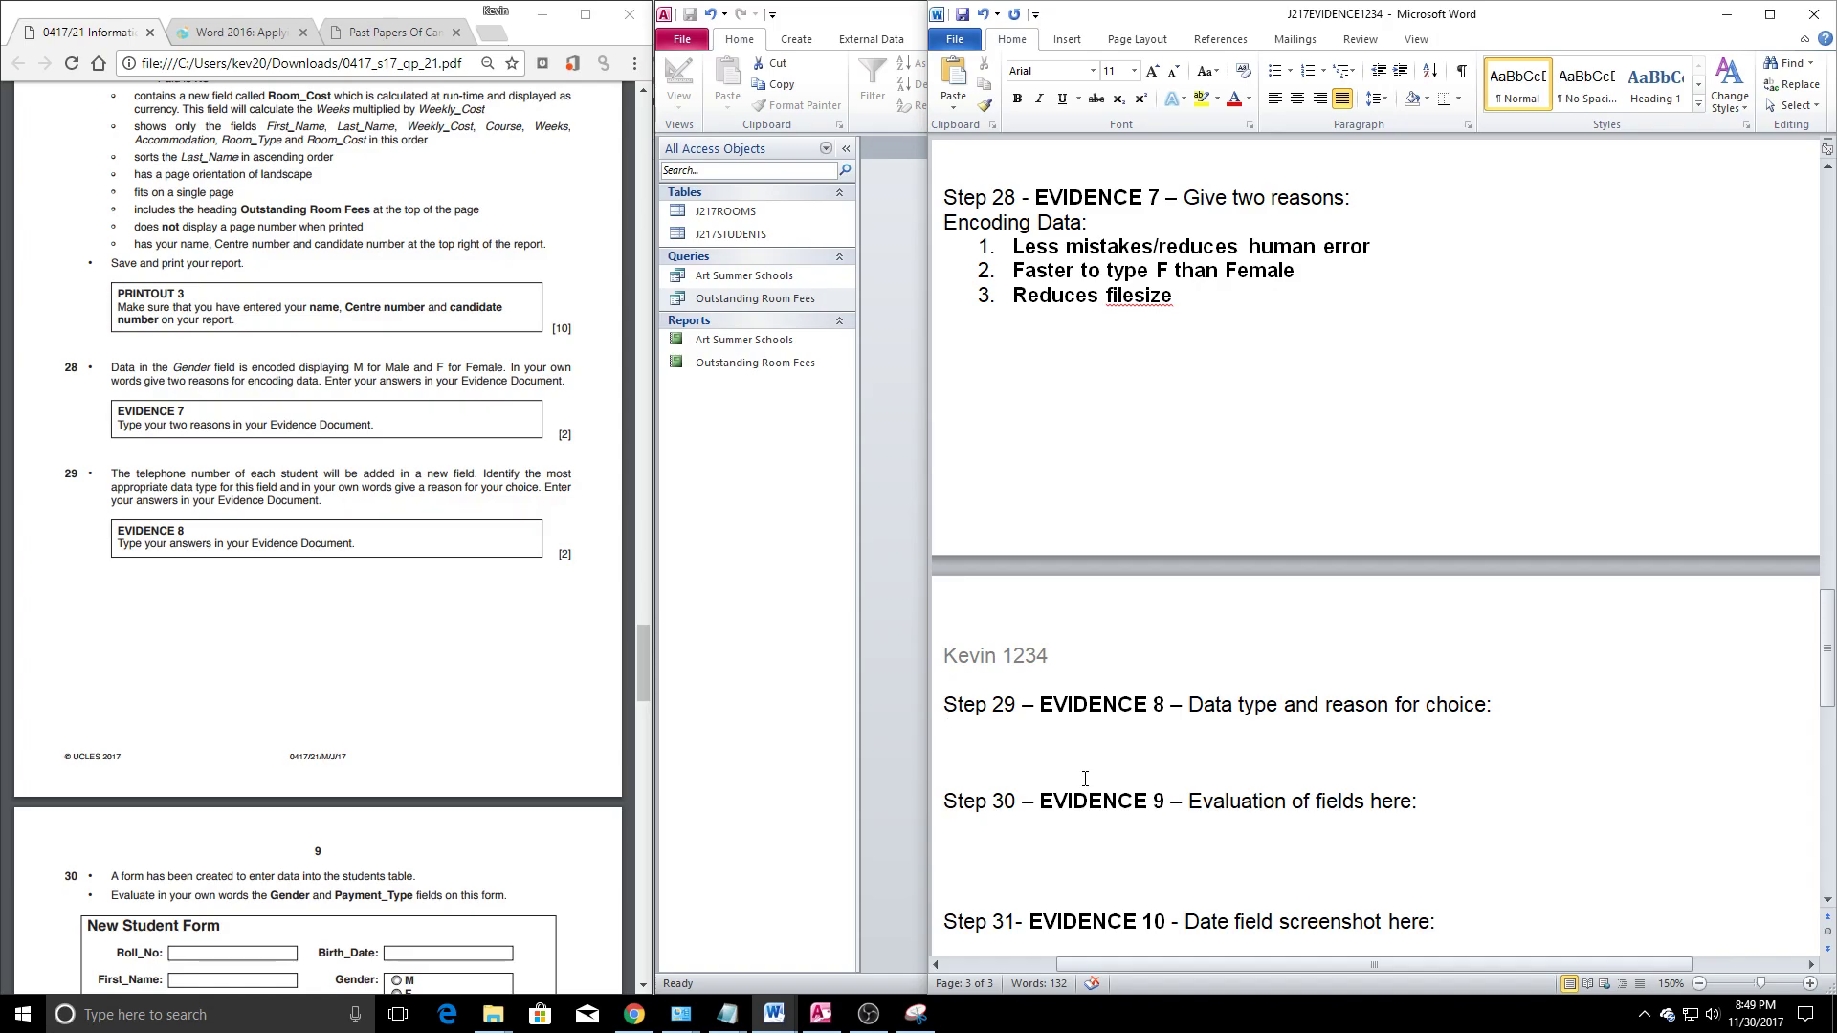
Read question 29 in the exam paper, highlighting its wording, then return to the answer line
left_click_drag(147, 478, 450, 490)
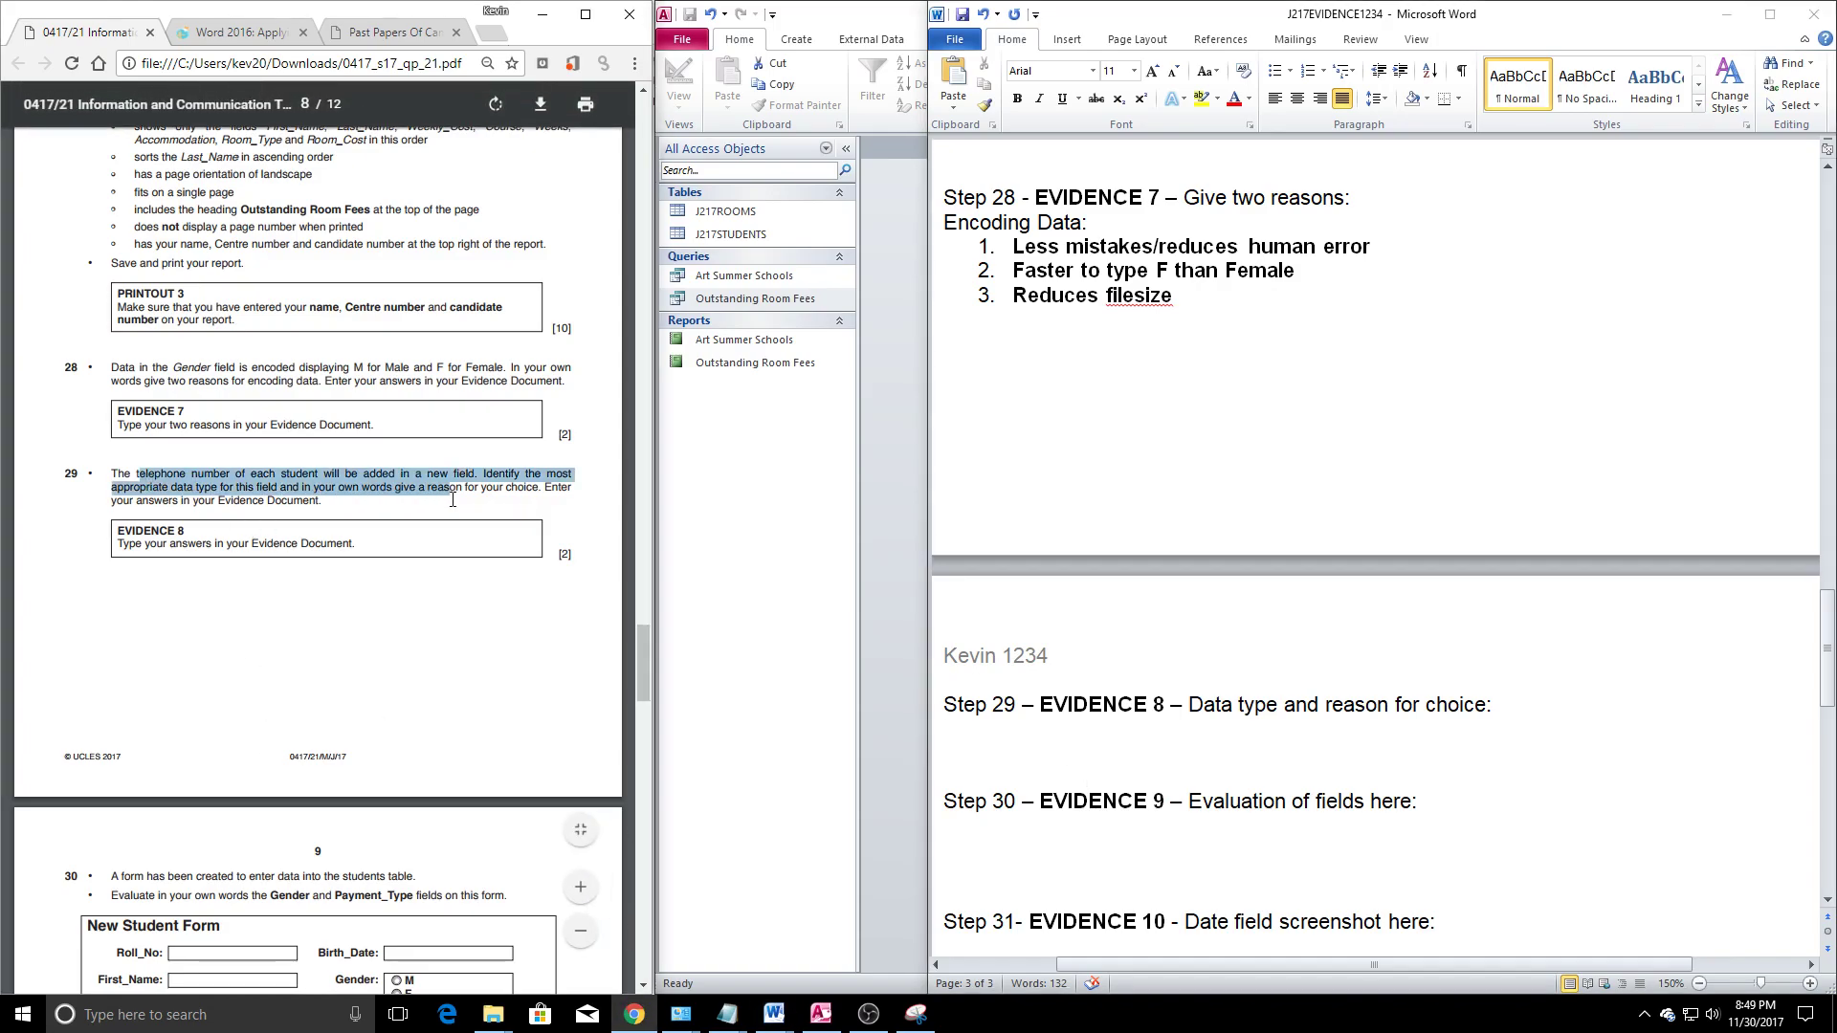
left_click(440, 510)
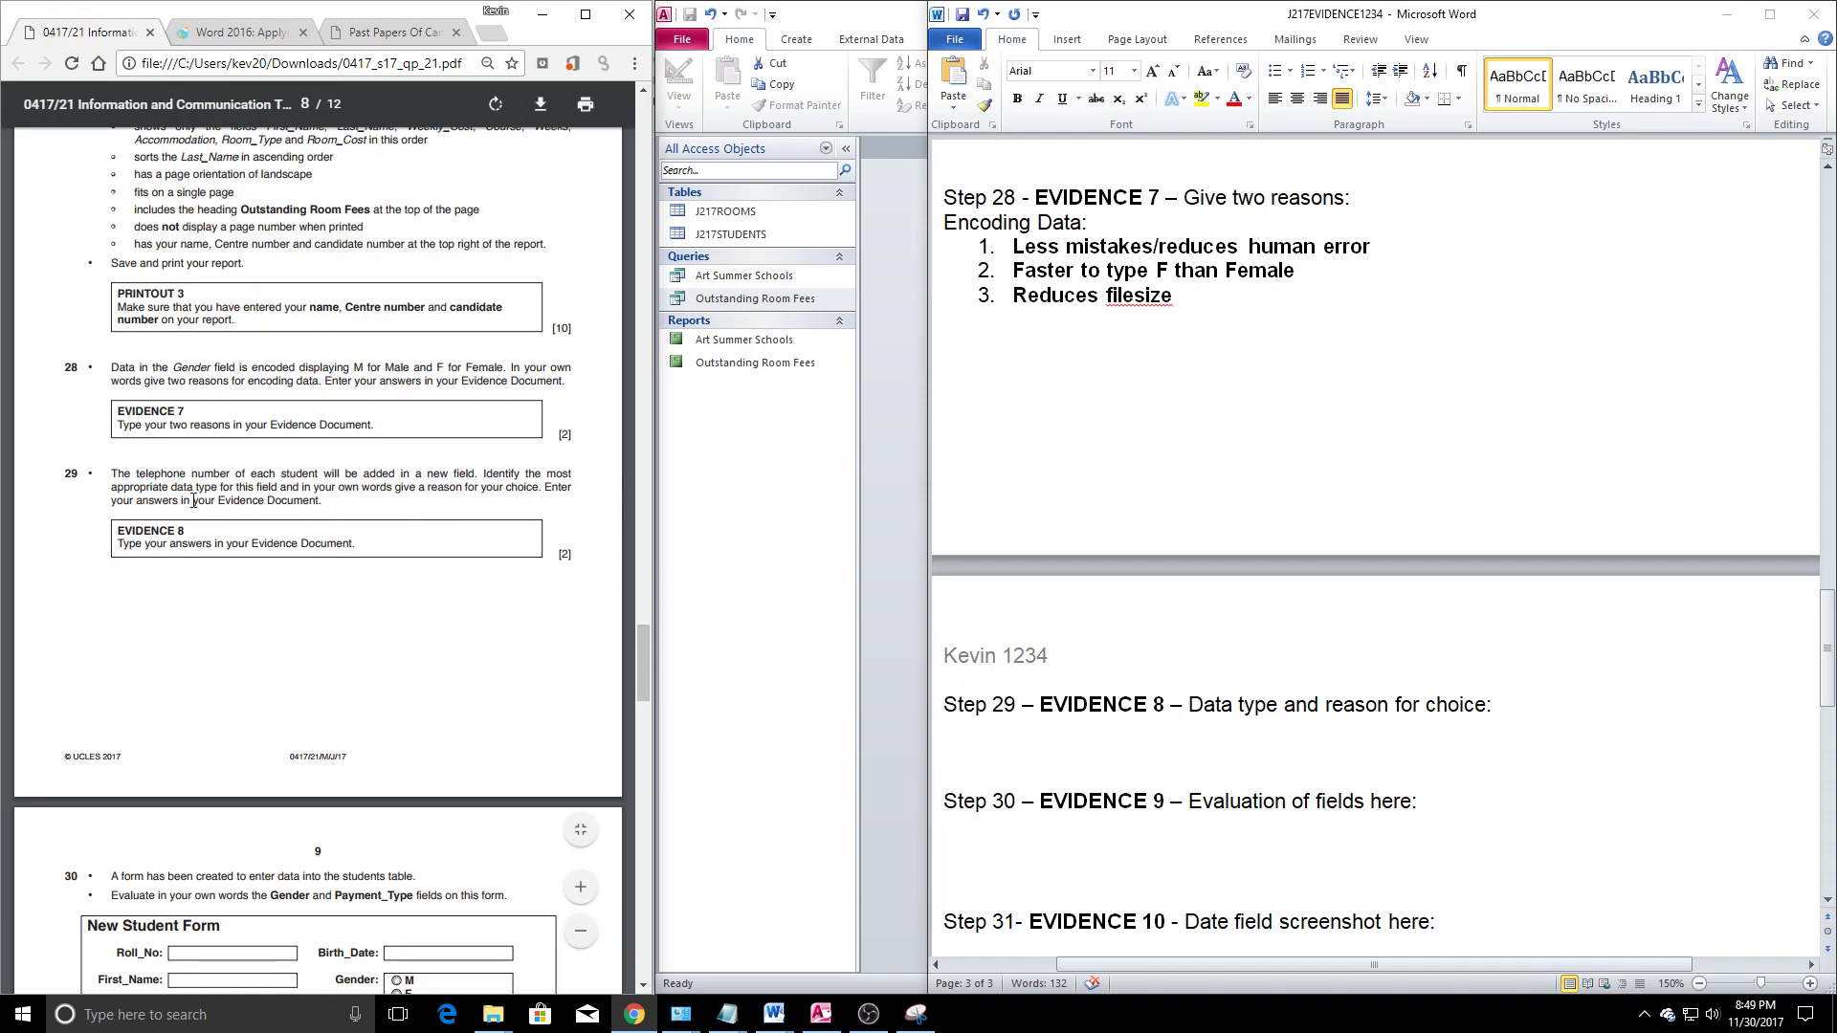
left_click_drag(193, 476, 267, 490)
left_click(222, 477)
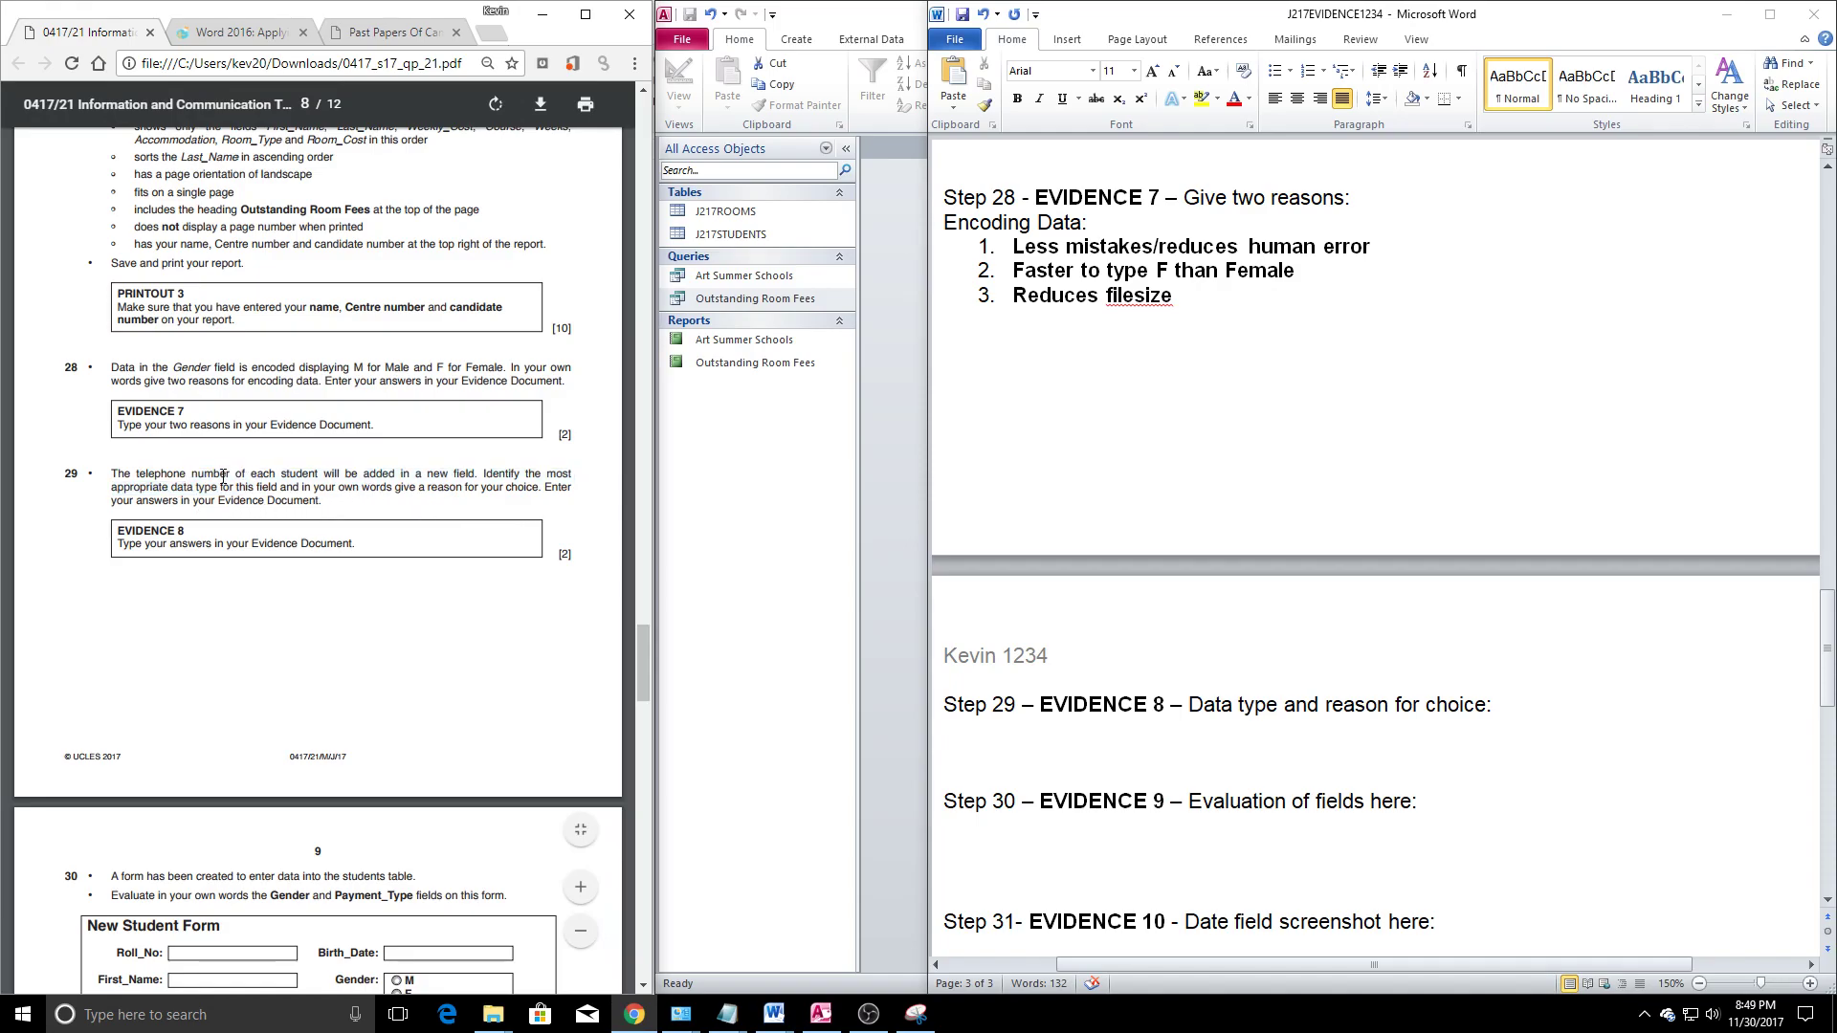
left_click_drag(114, 477, 326, 487)
left_click(141, 473)
left_click_drag(139, 474, 524, 464)
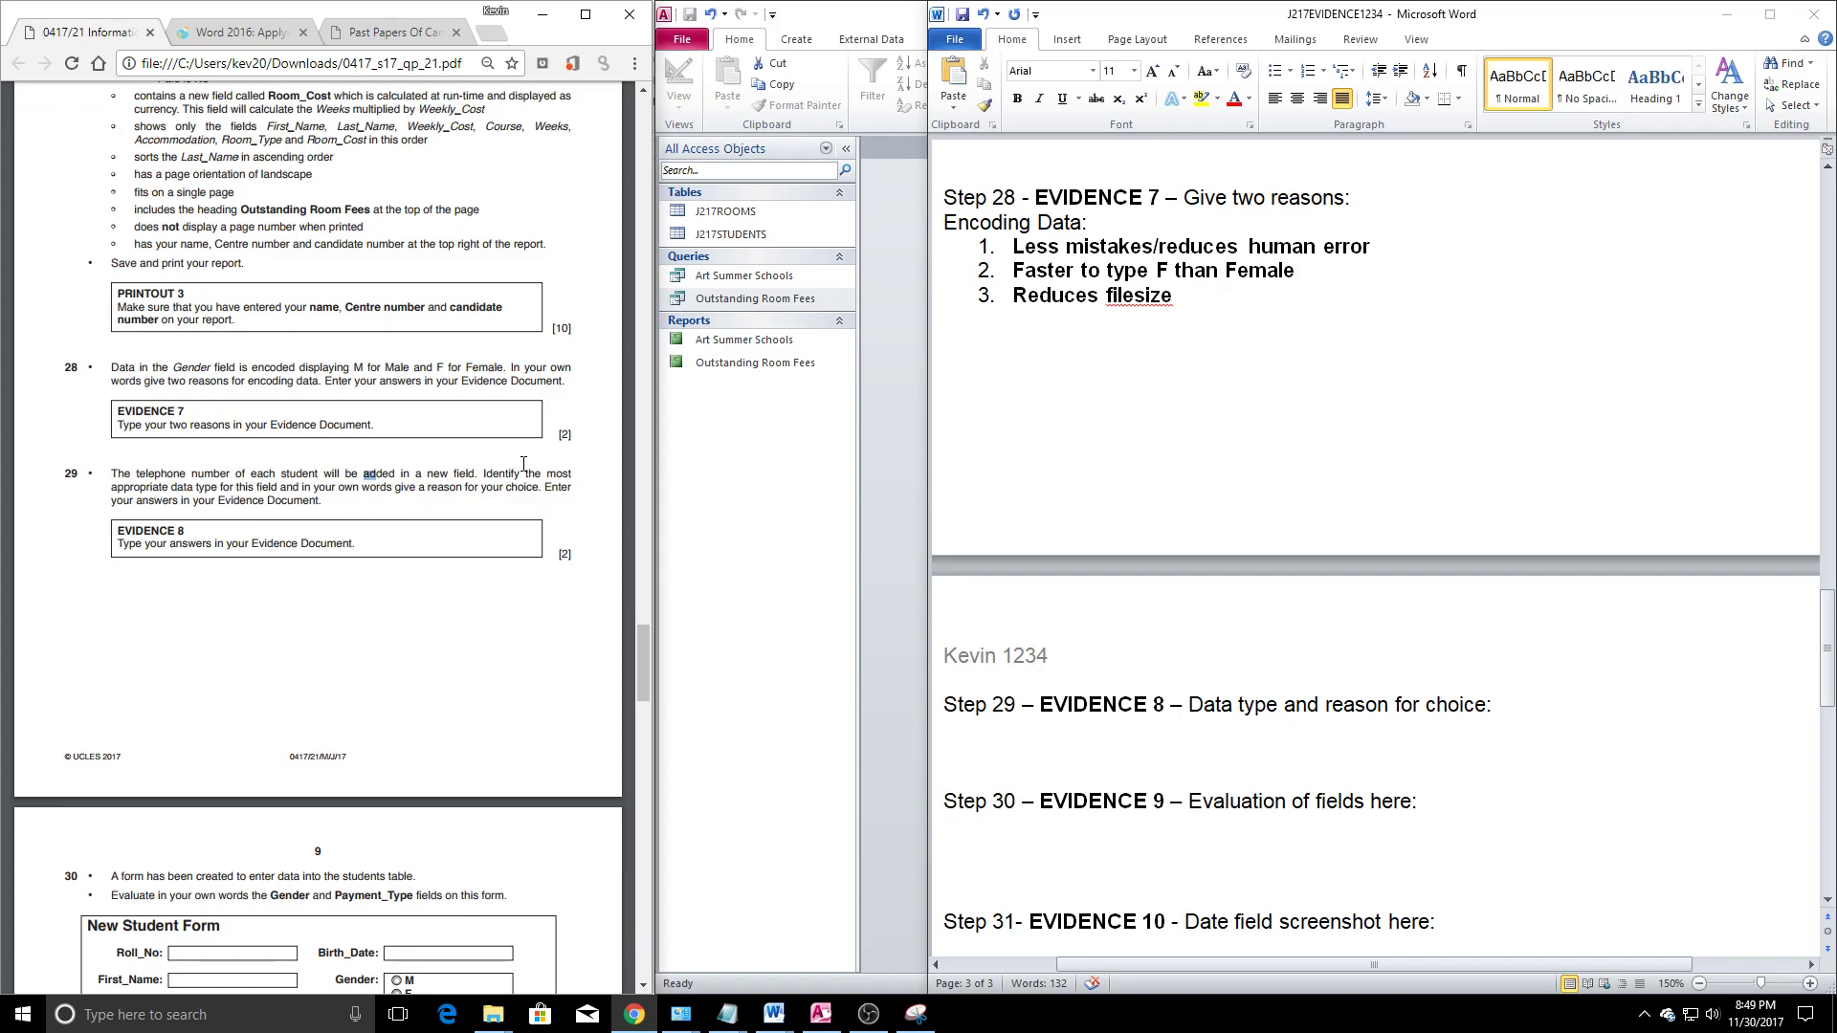
left_click(1364, 763)
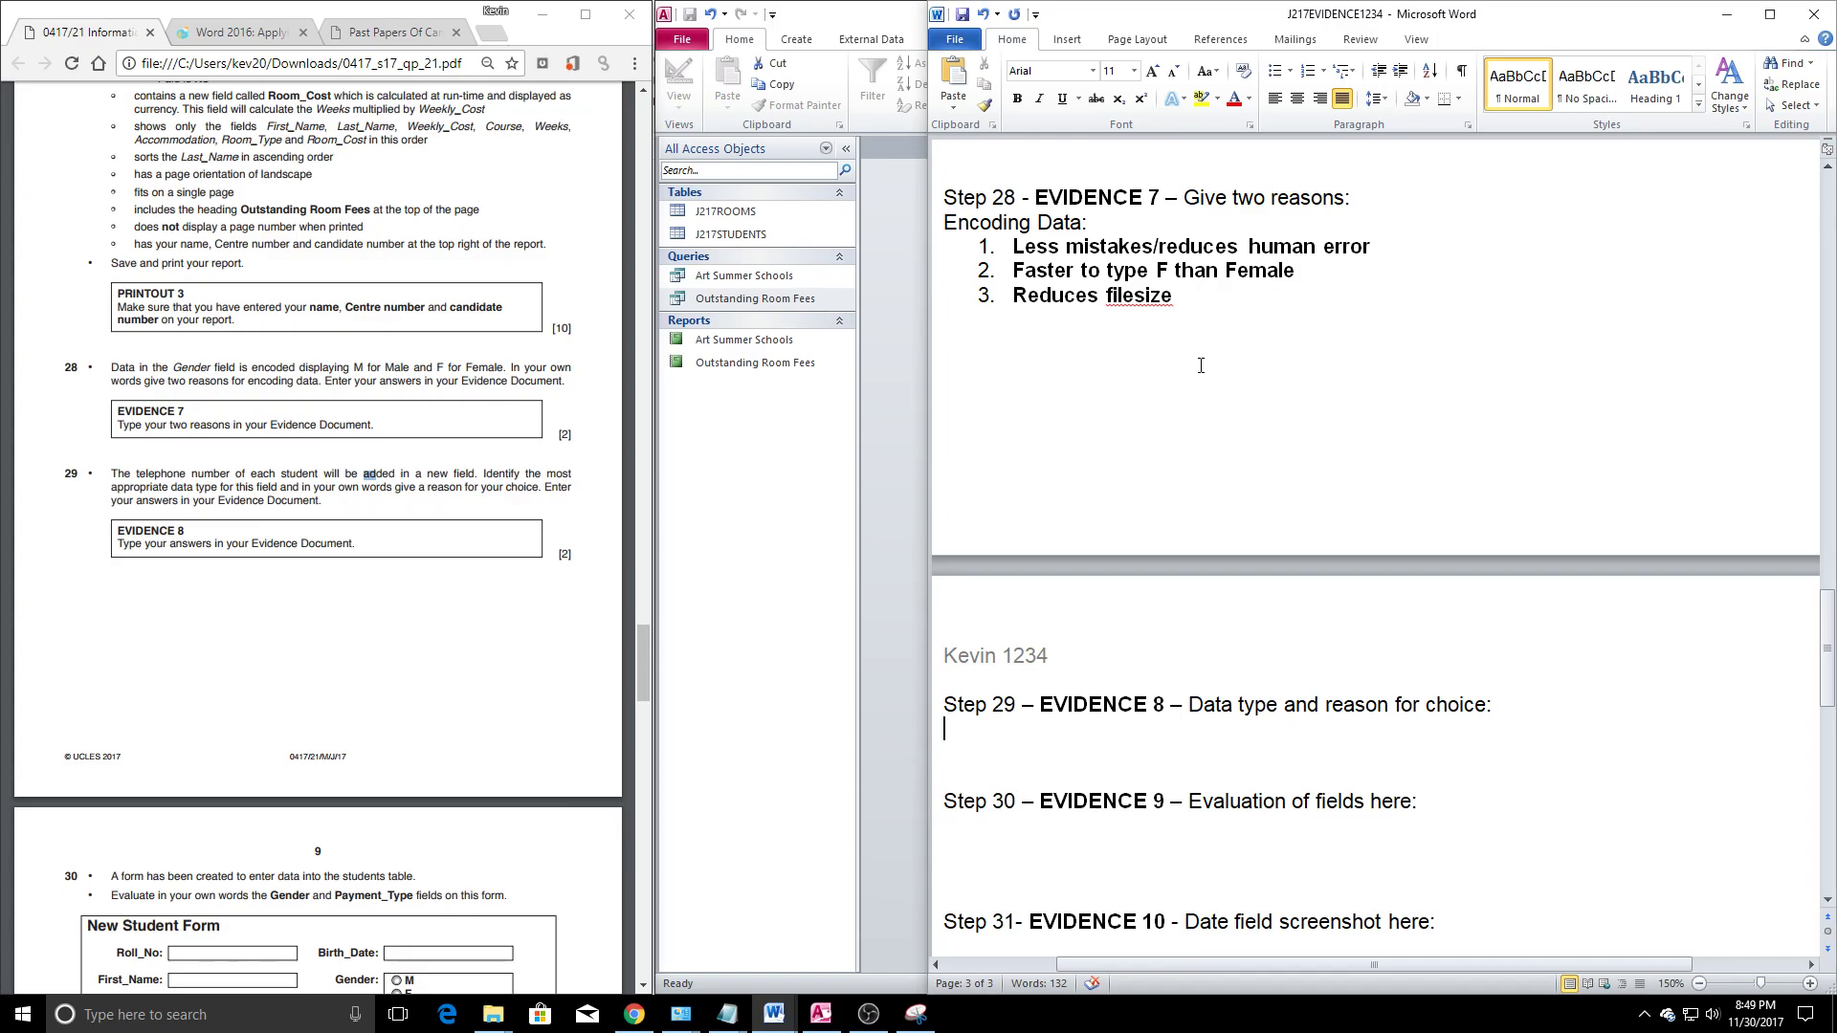
Add a first bullet: 'Phone numbers can contain non-numerical characters'
left_click(1276, 70)
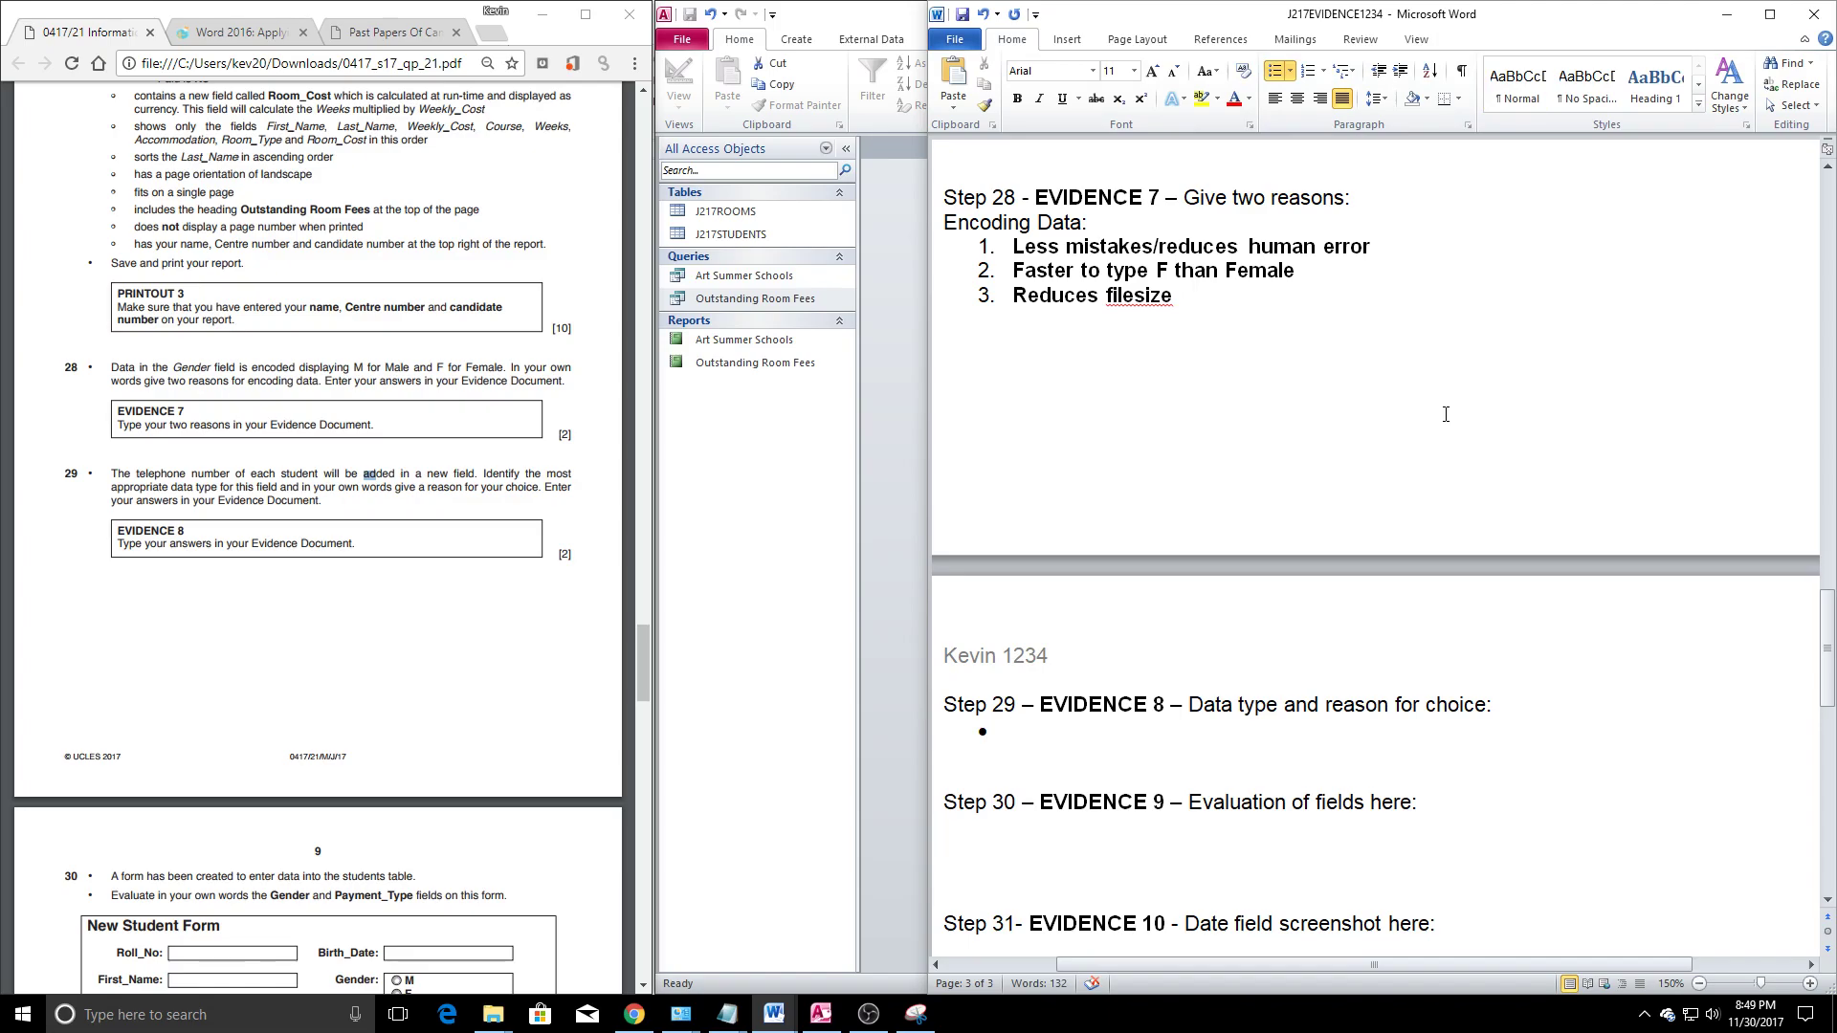
type("0122-22233-4445-")
key("BackSpace")
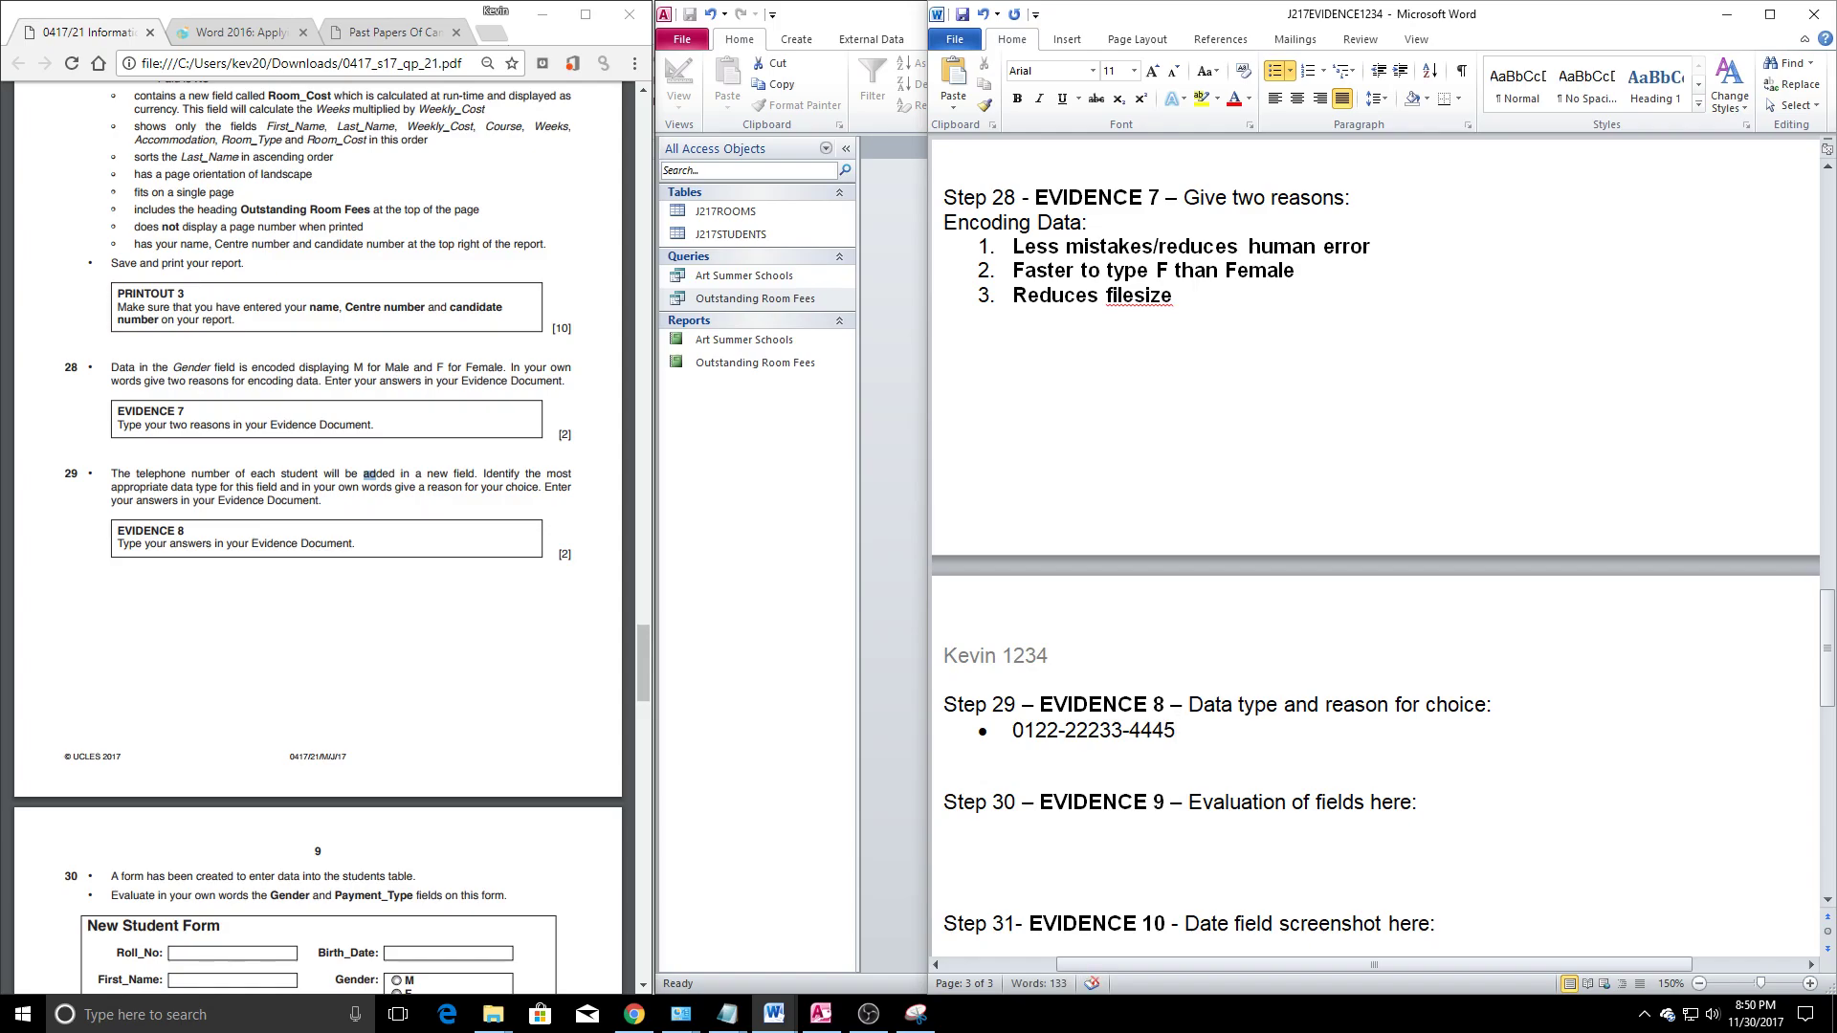
key("BackSpace")
key("BackSpace")
key("BackSpace")
key("BackSpace")
key("BackSpace")
key("BackSpace")
key("BackSpace")
key("BackSpace")
key("BackSpace")
key("BackSpace")
key("BackSpace")
key("BackSpace")
key("BackSpace")
key("BackSpace")
key("BackSpace")
type("Phone numvber")
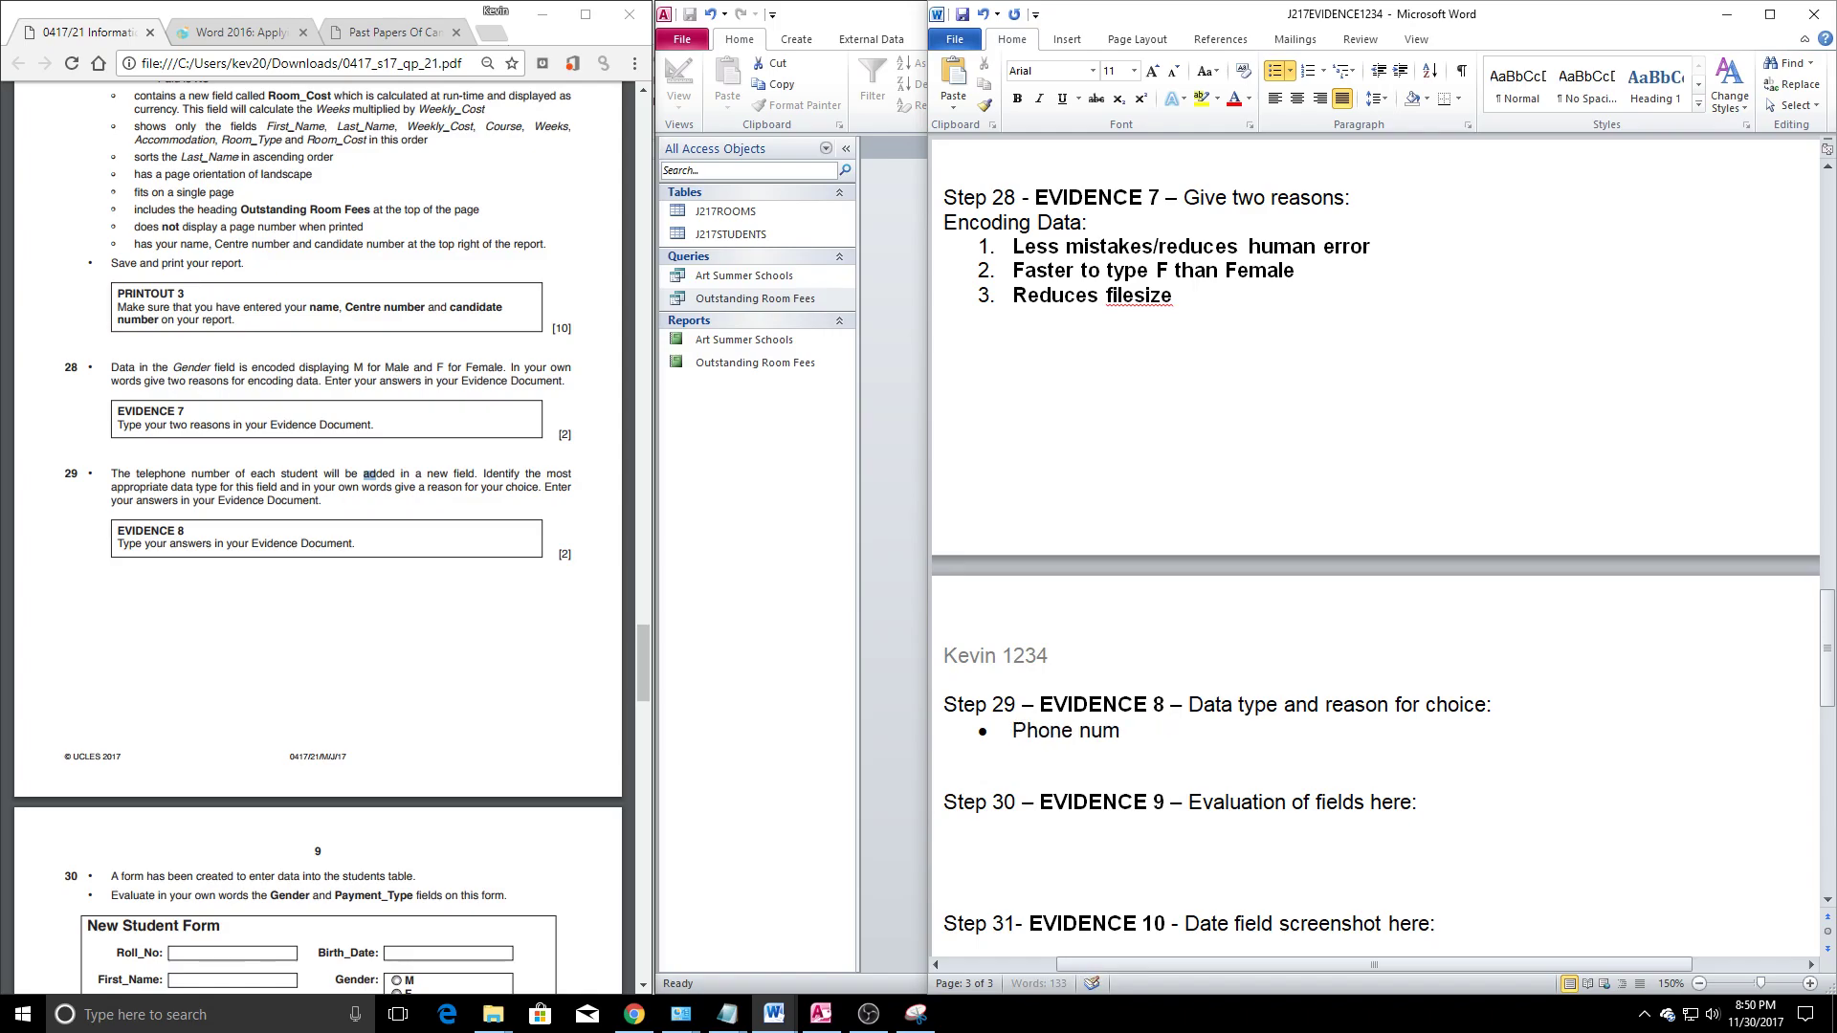
key("BackSpace")
key("BackSpace")
type("bers can contain non-nui")
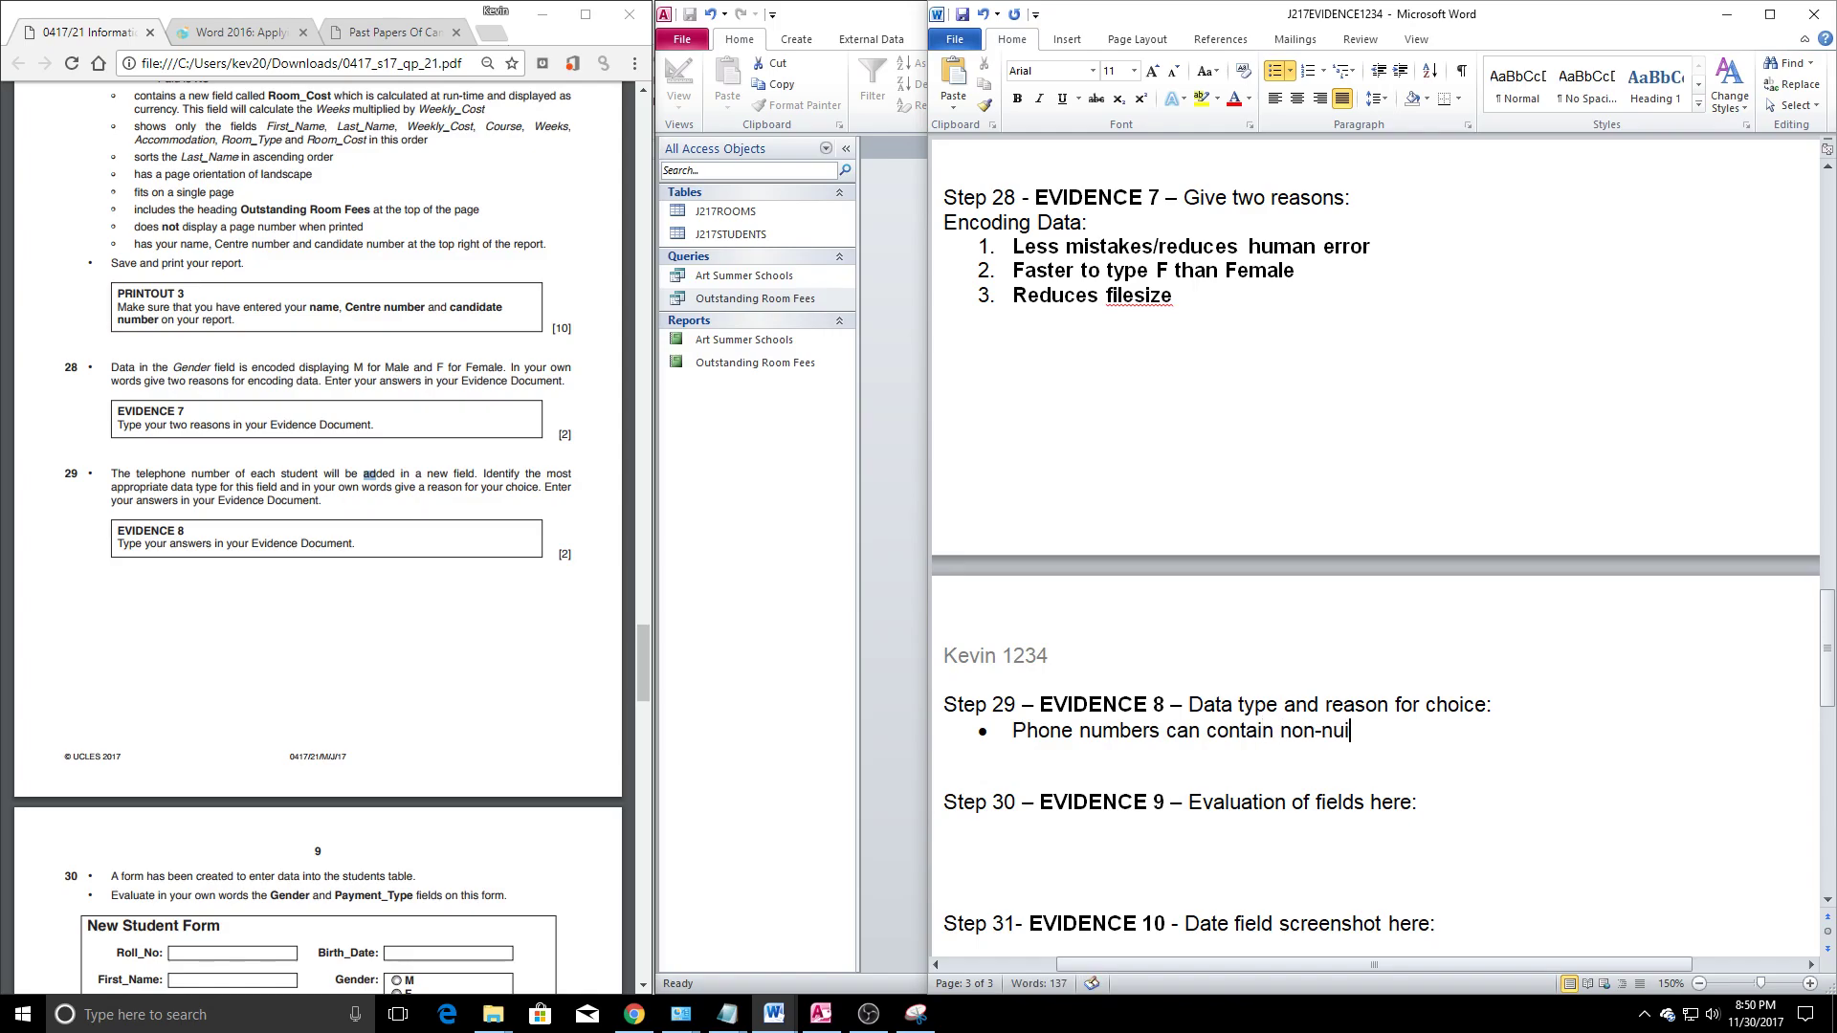
key("BackSpace")
type("merical characters")
key("Return")
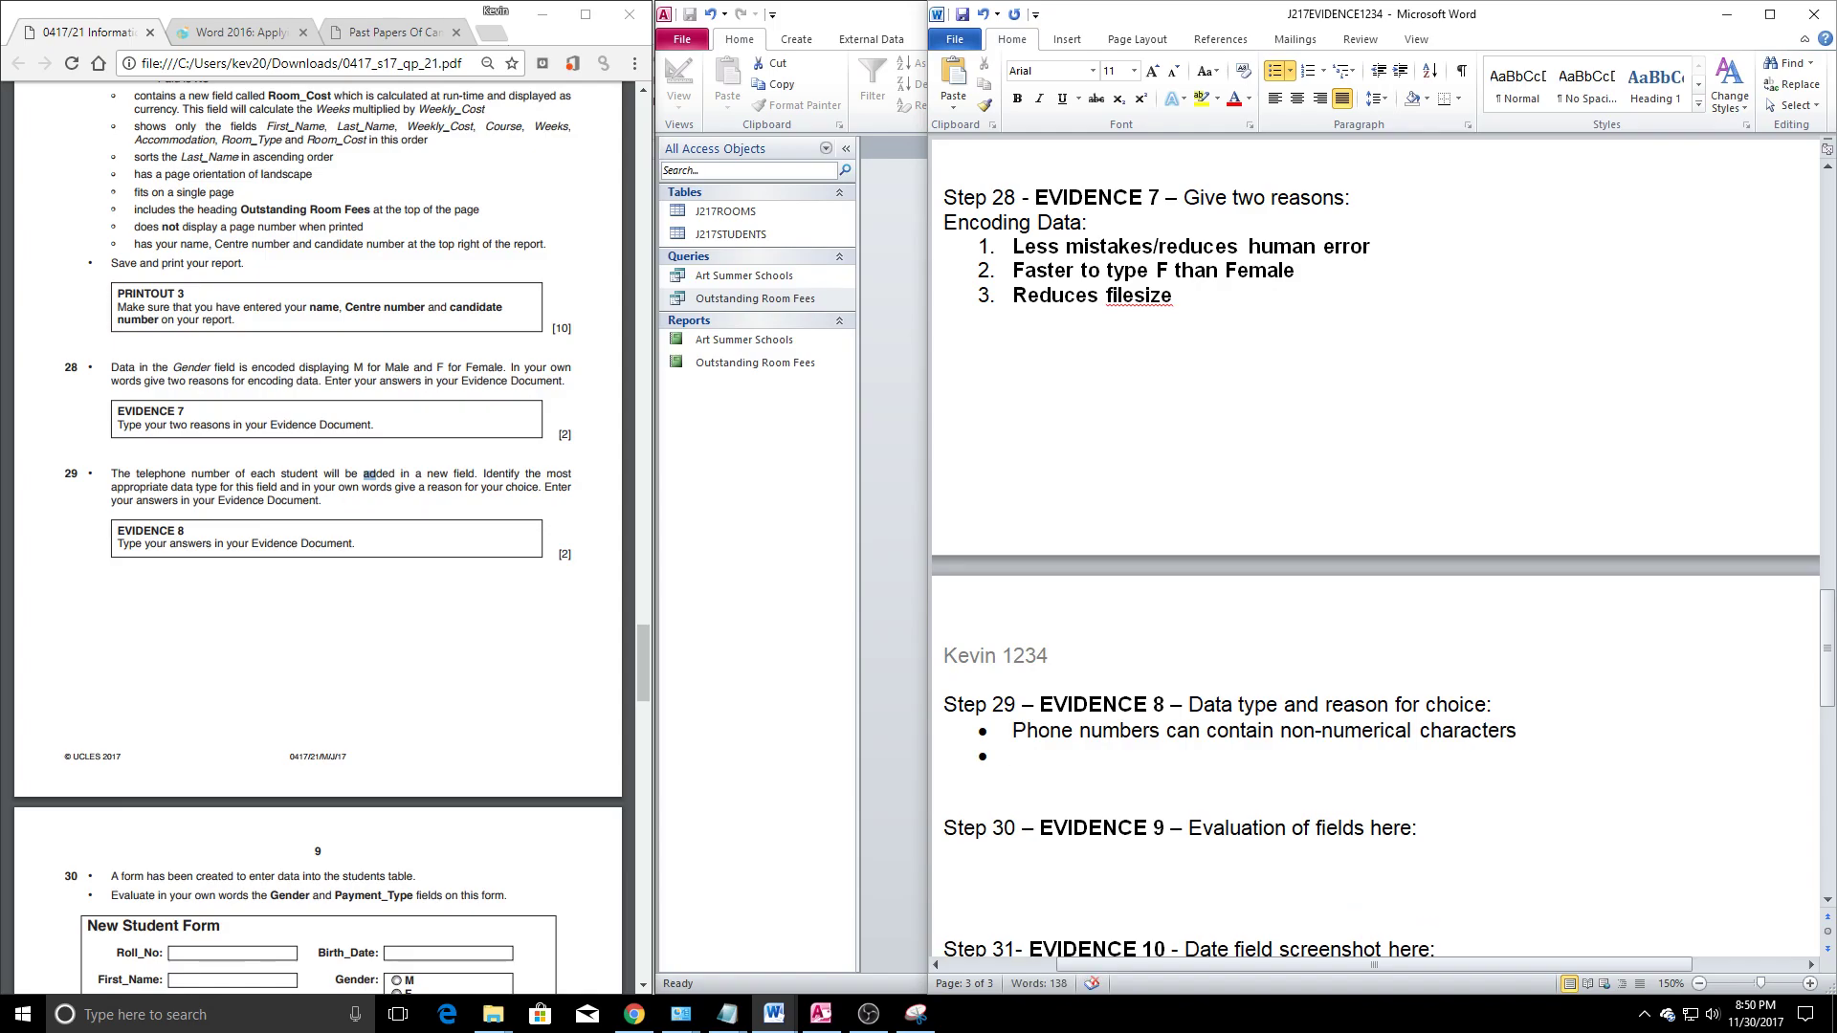
Add a second bullet: 'Phone numbers potentially contain leading 0's', replacing the 0800 example
left_click(1091, 757)
left_click_drag(1011, 757, 1165, 757)
left_click(1165, 757)
key("BackSpace")
left_click_drag(1145, 756, 1027, 762)
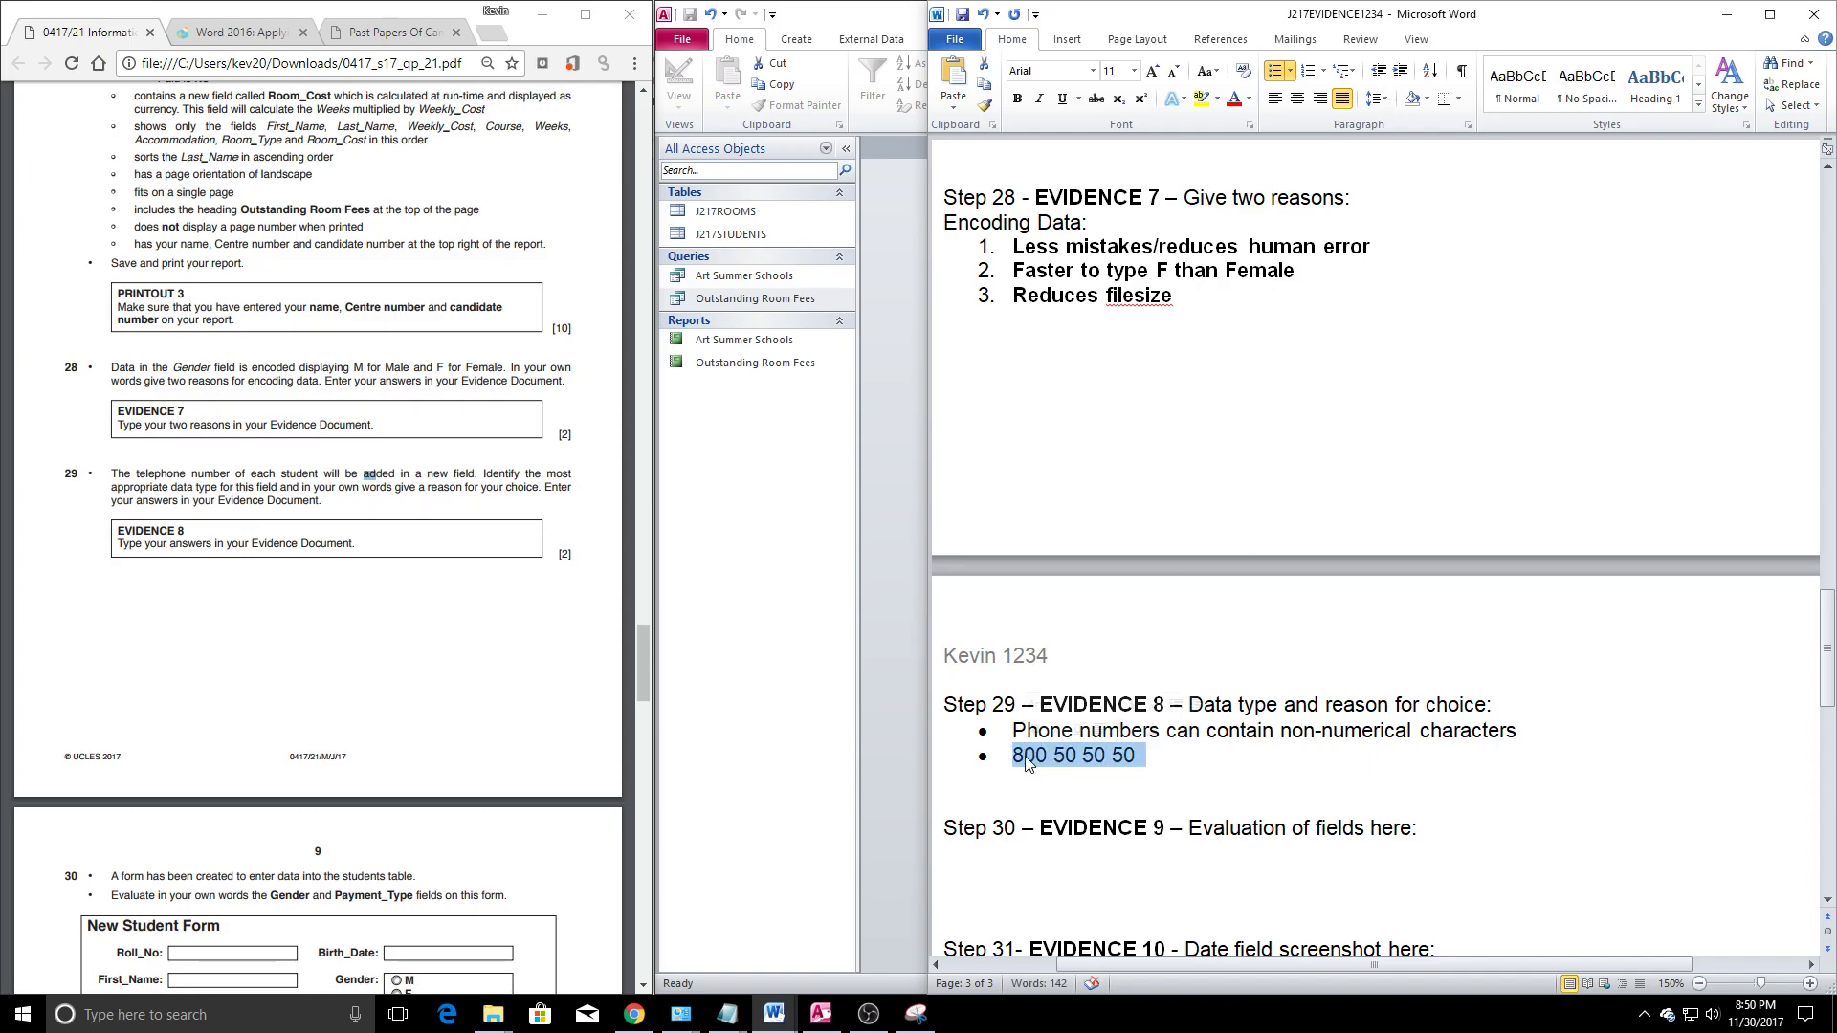
type("Phone numbers potentially contain leas")
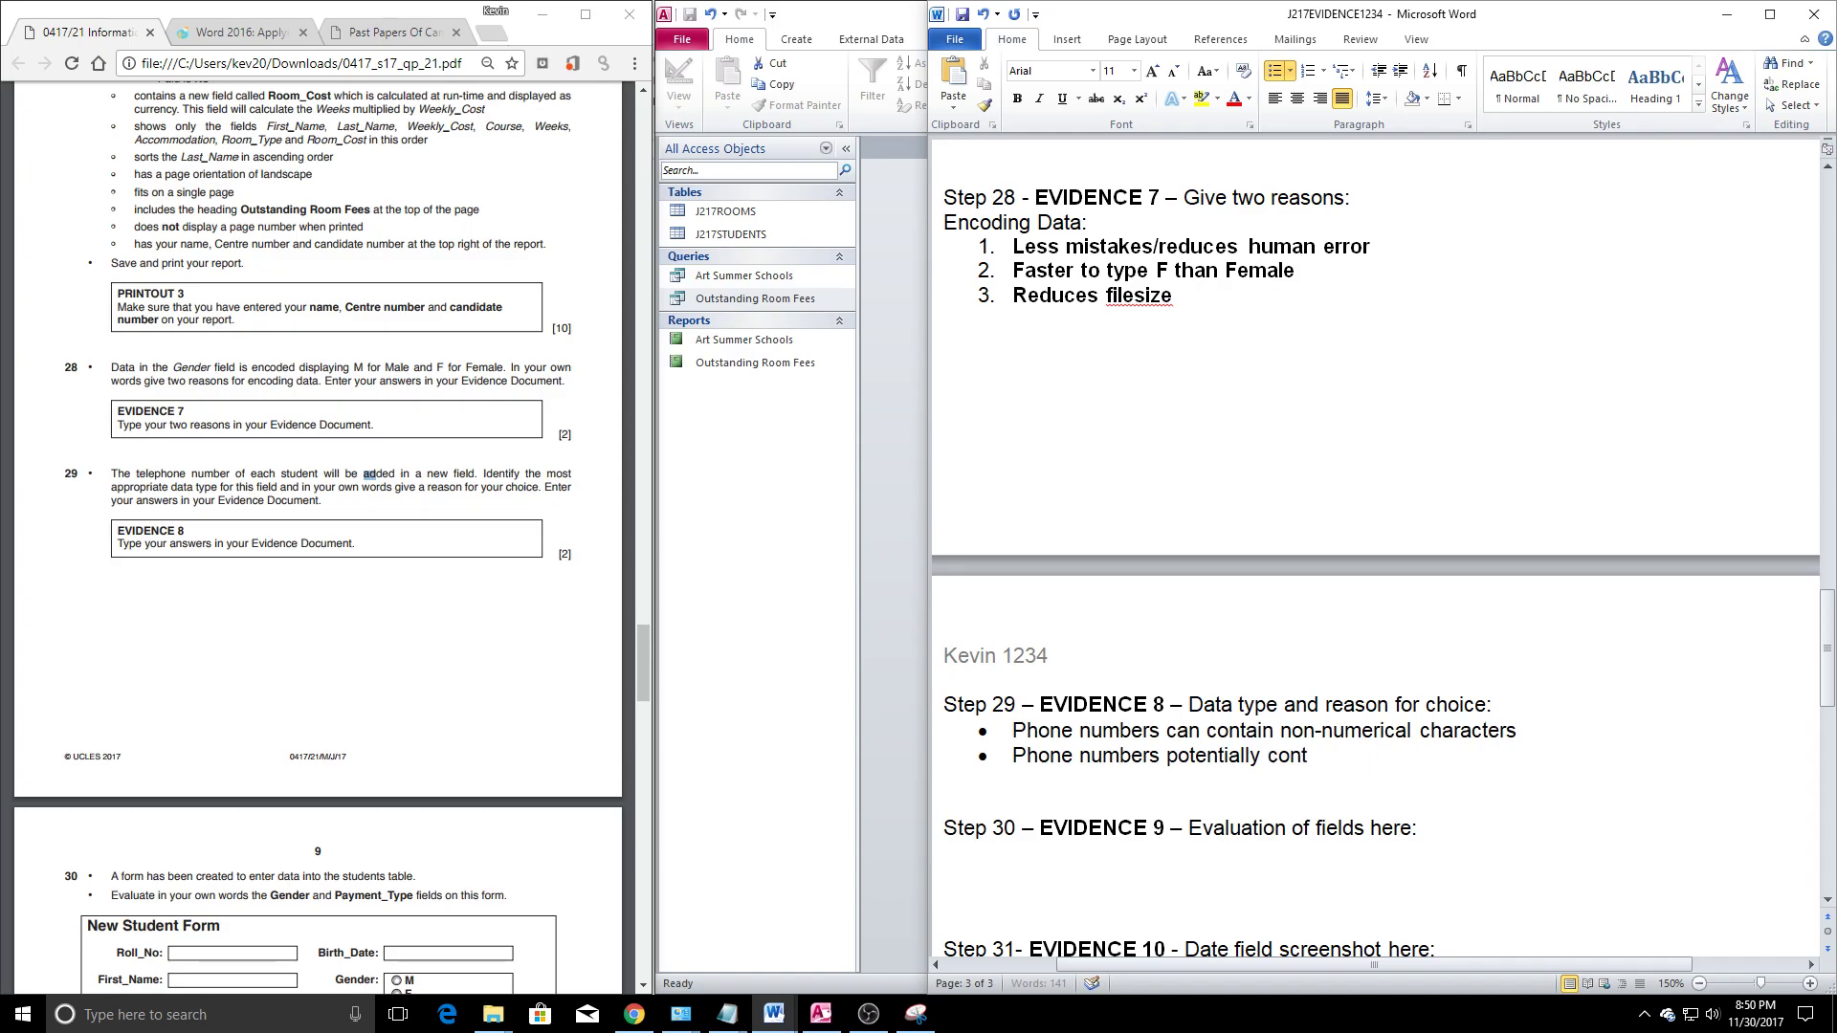
key("BackSpace")
type("ding 0")
type("'s")
Correct the second bullet's ending and add a third bullet: 'Never do maths on a phone number'
left_click(1526, 717)
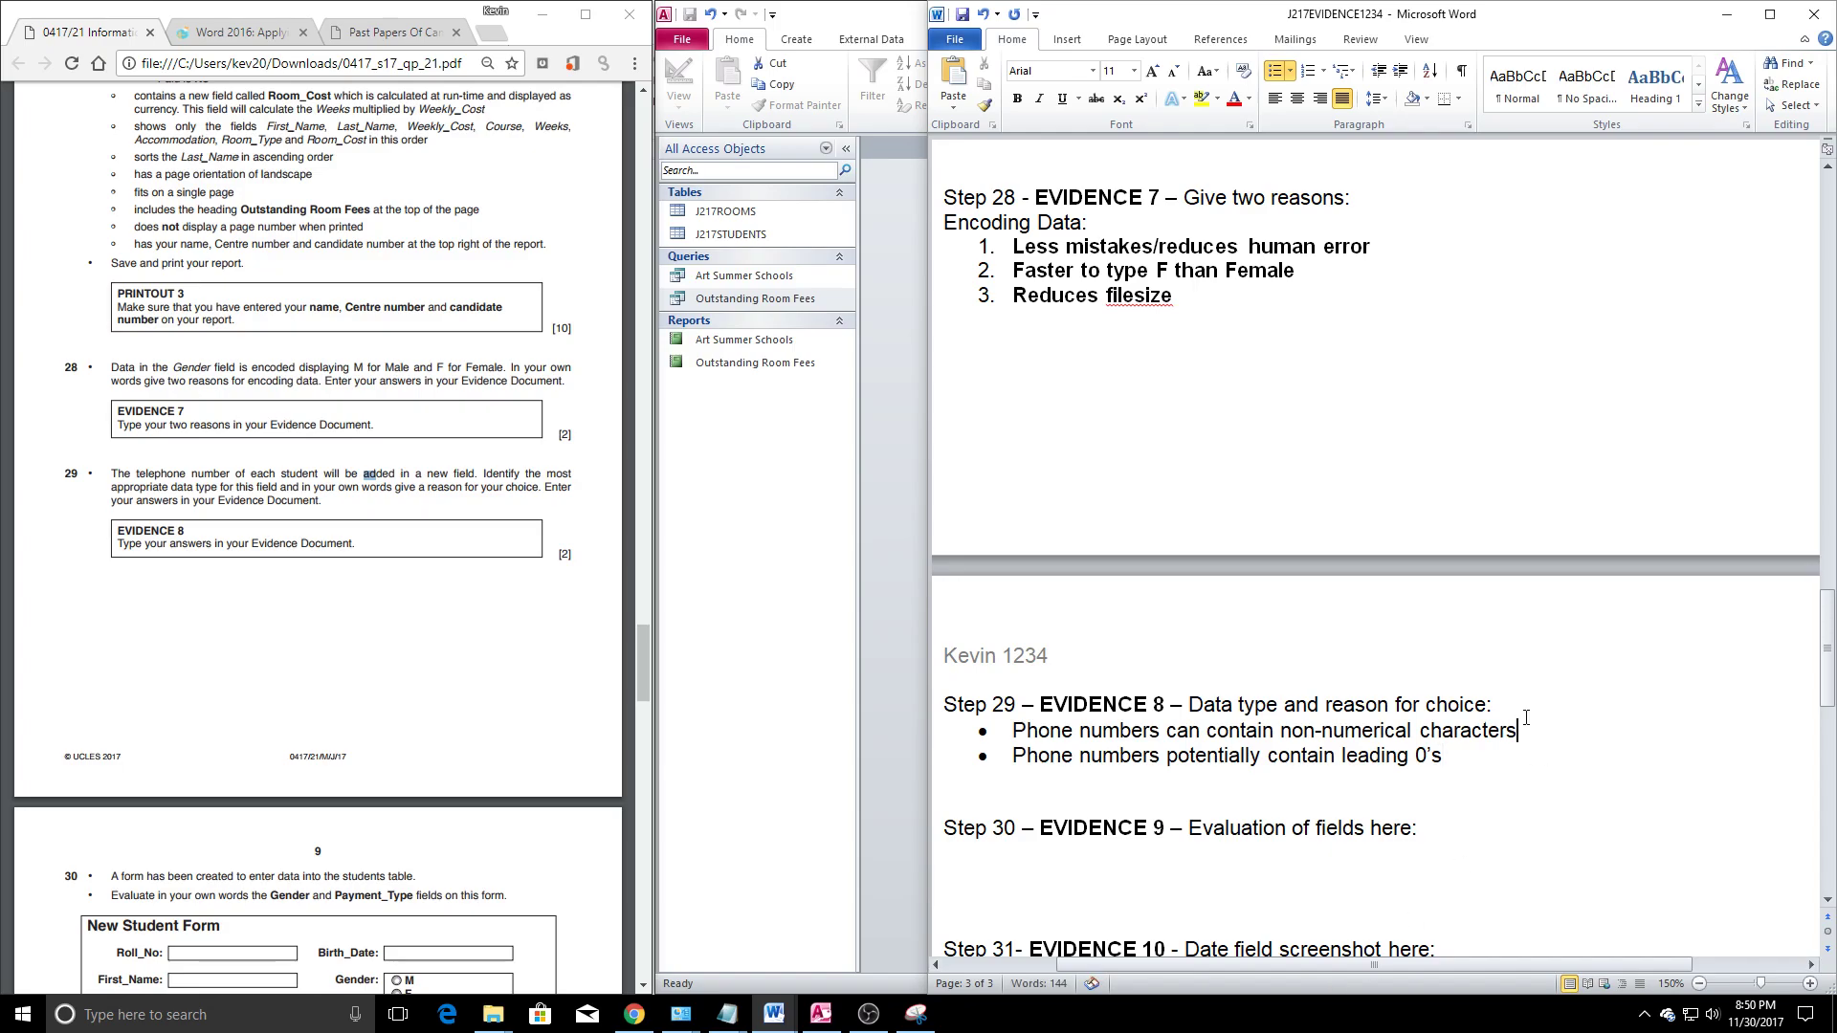
left_click(1461, 765)
key("BackSpace")
key("BackSpace")
type("s")
key("Return")
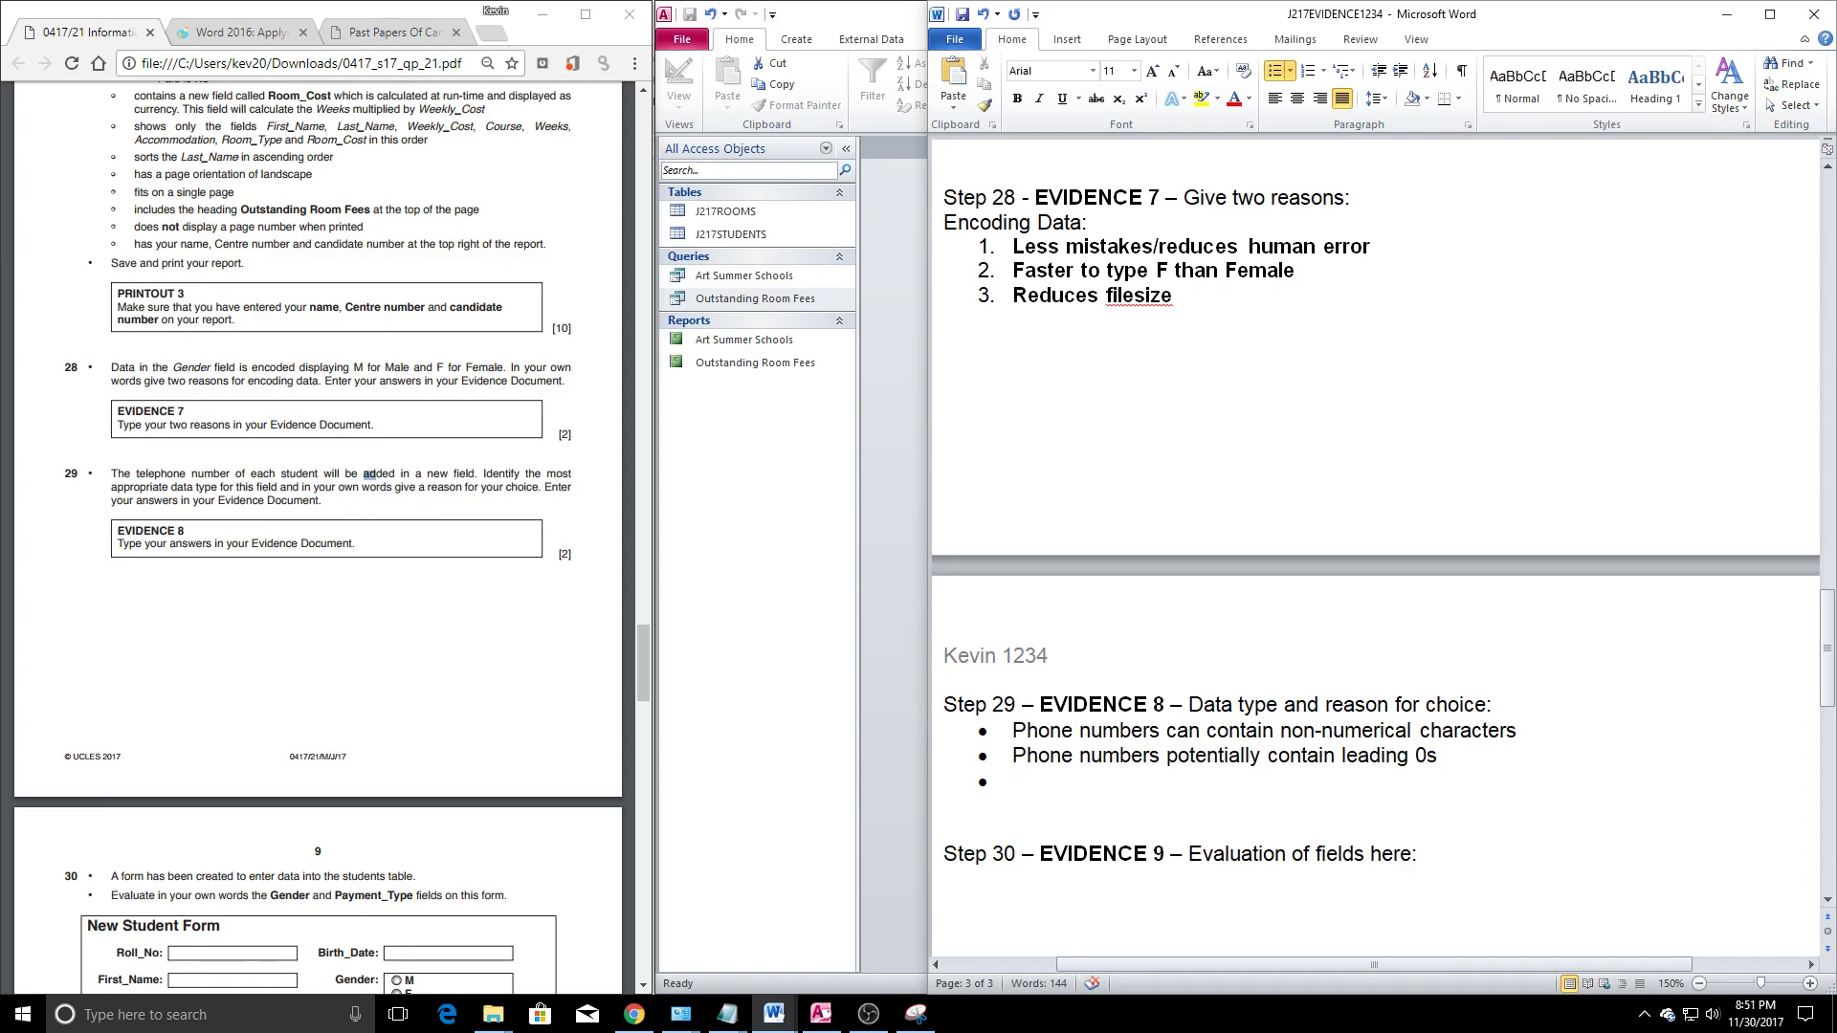
type("Never do maths on a phone number")
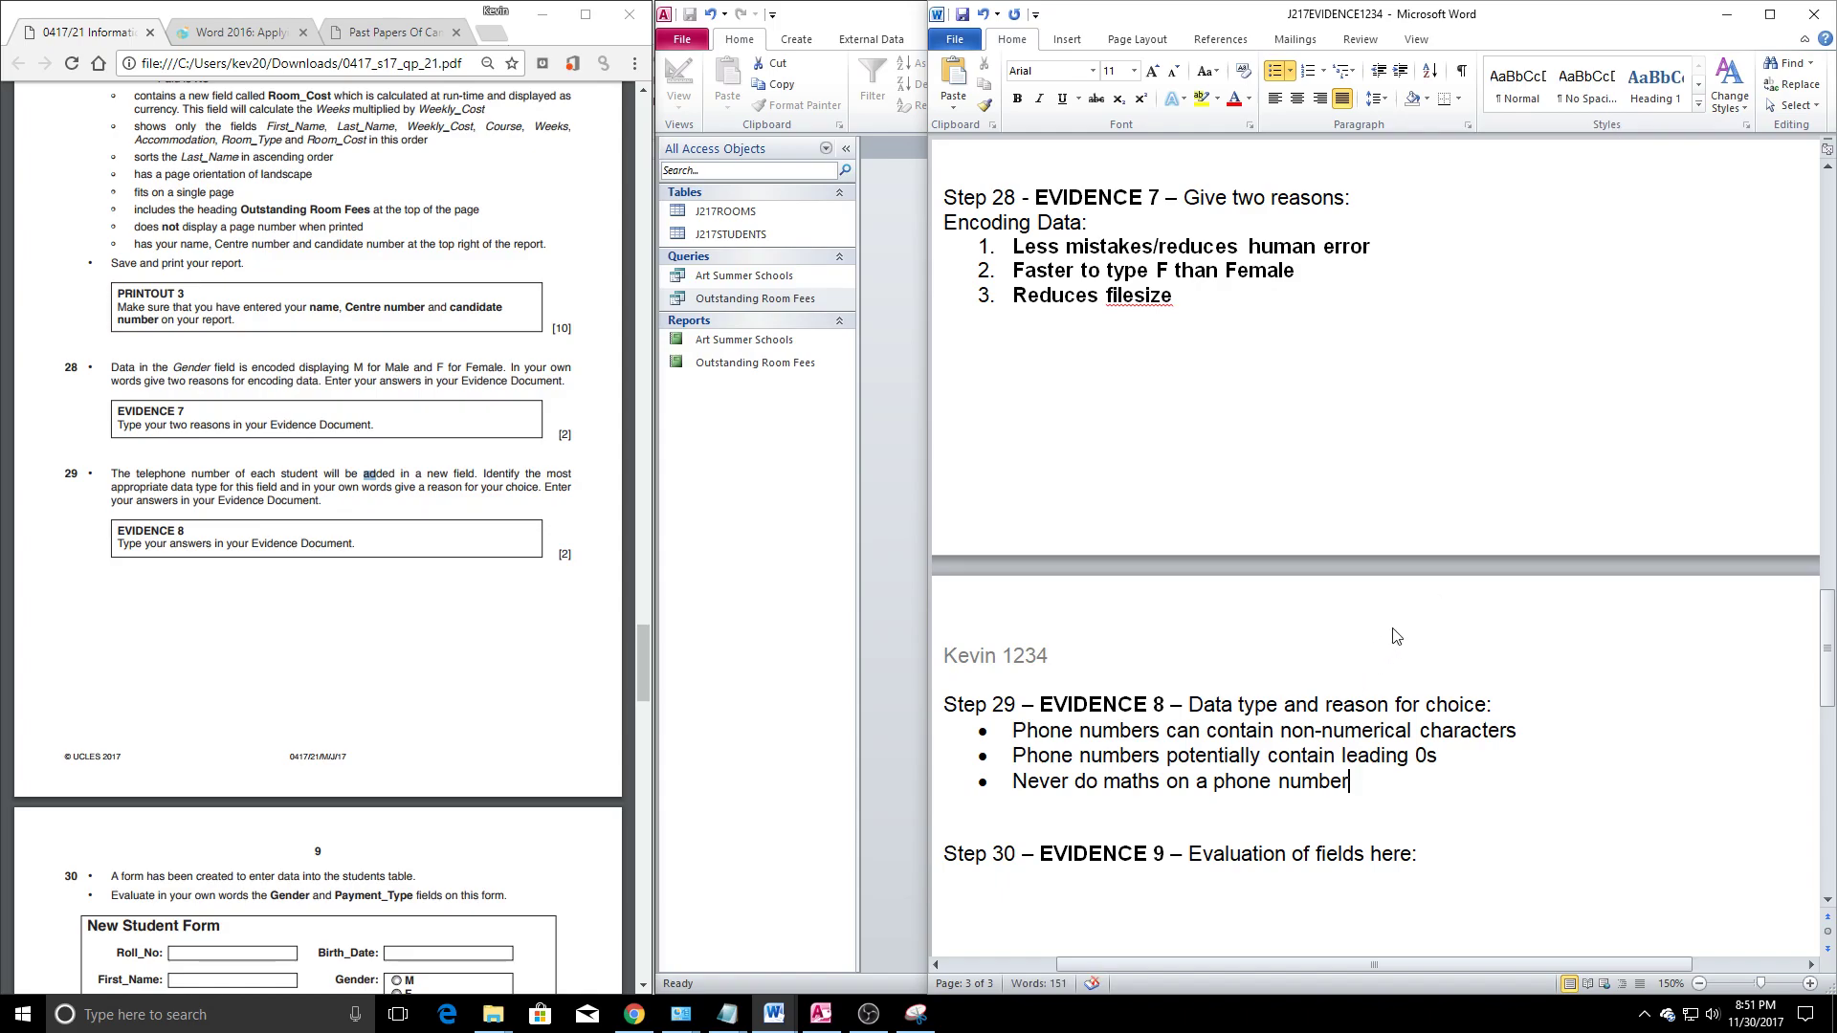
Insert 'I'd store phone number as text' under the Step 29 heading above the bullets
left_click(1492, 705)
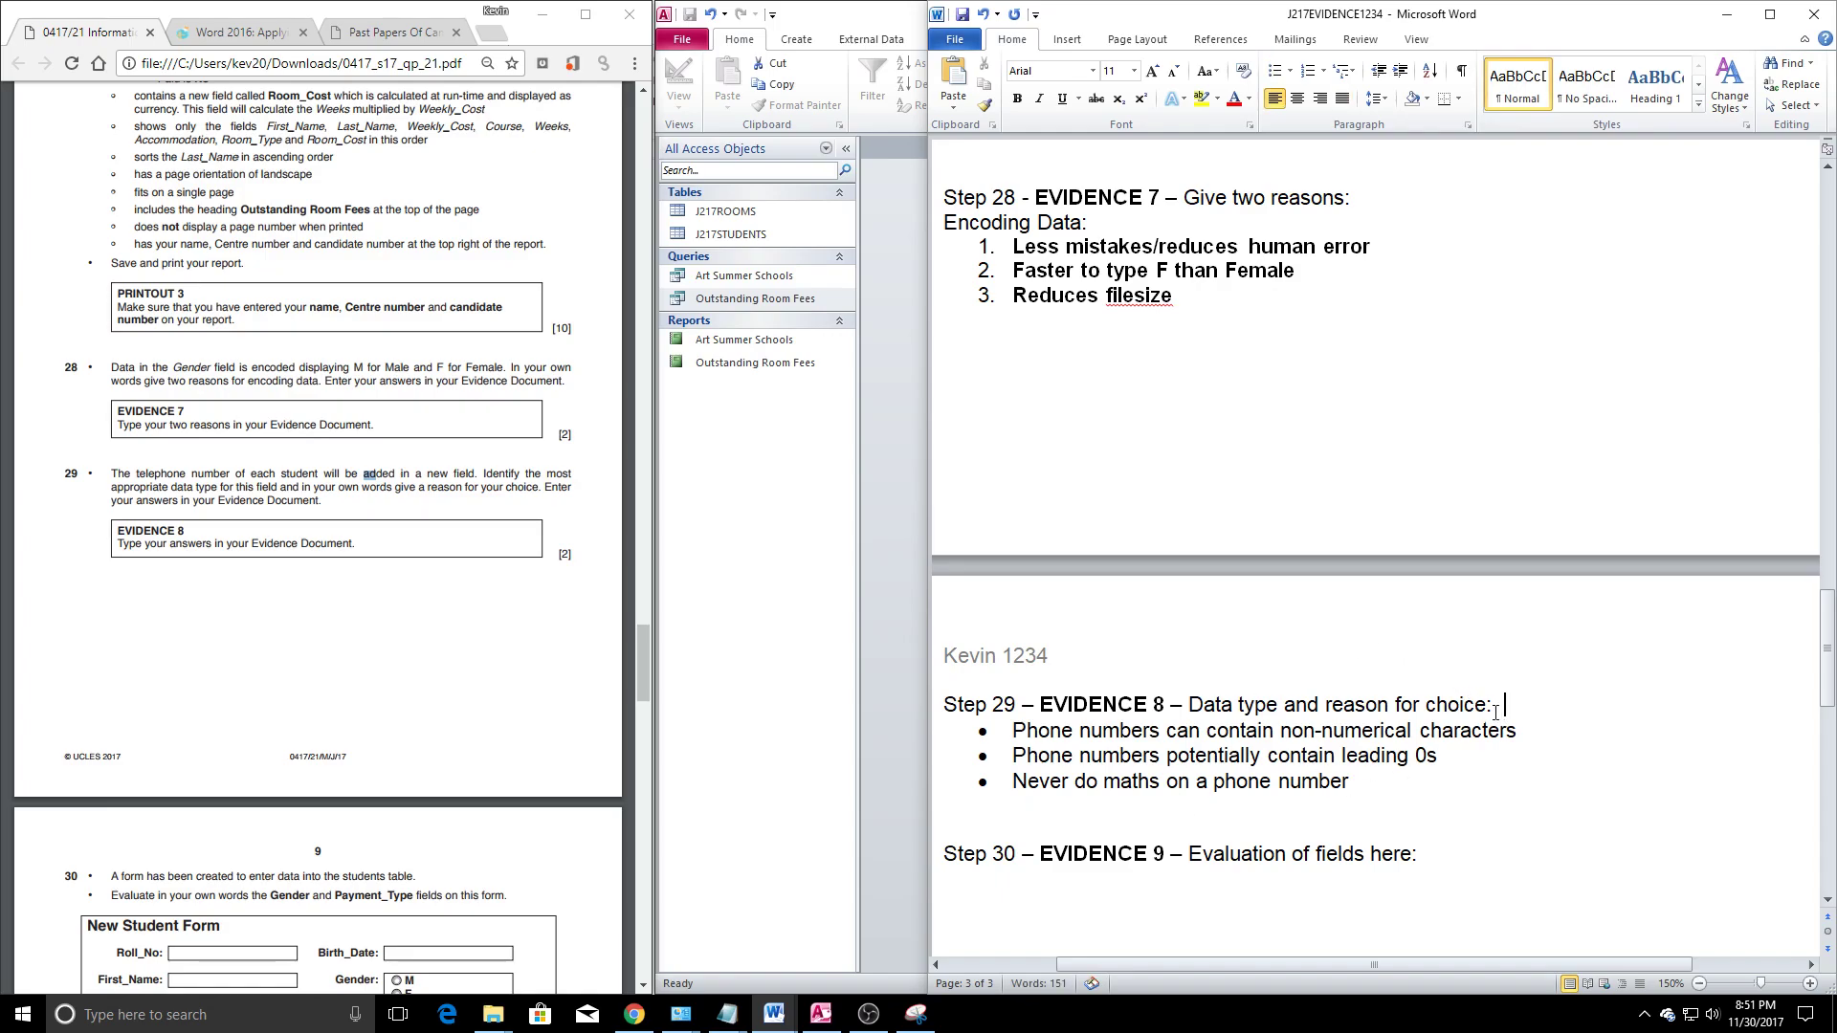
key("Return")
type("I'd store ph")
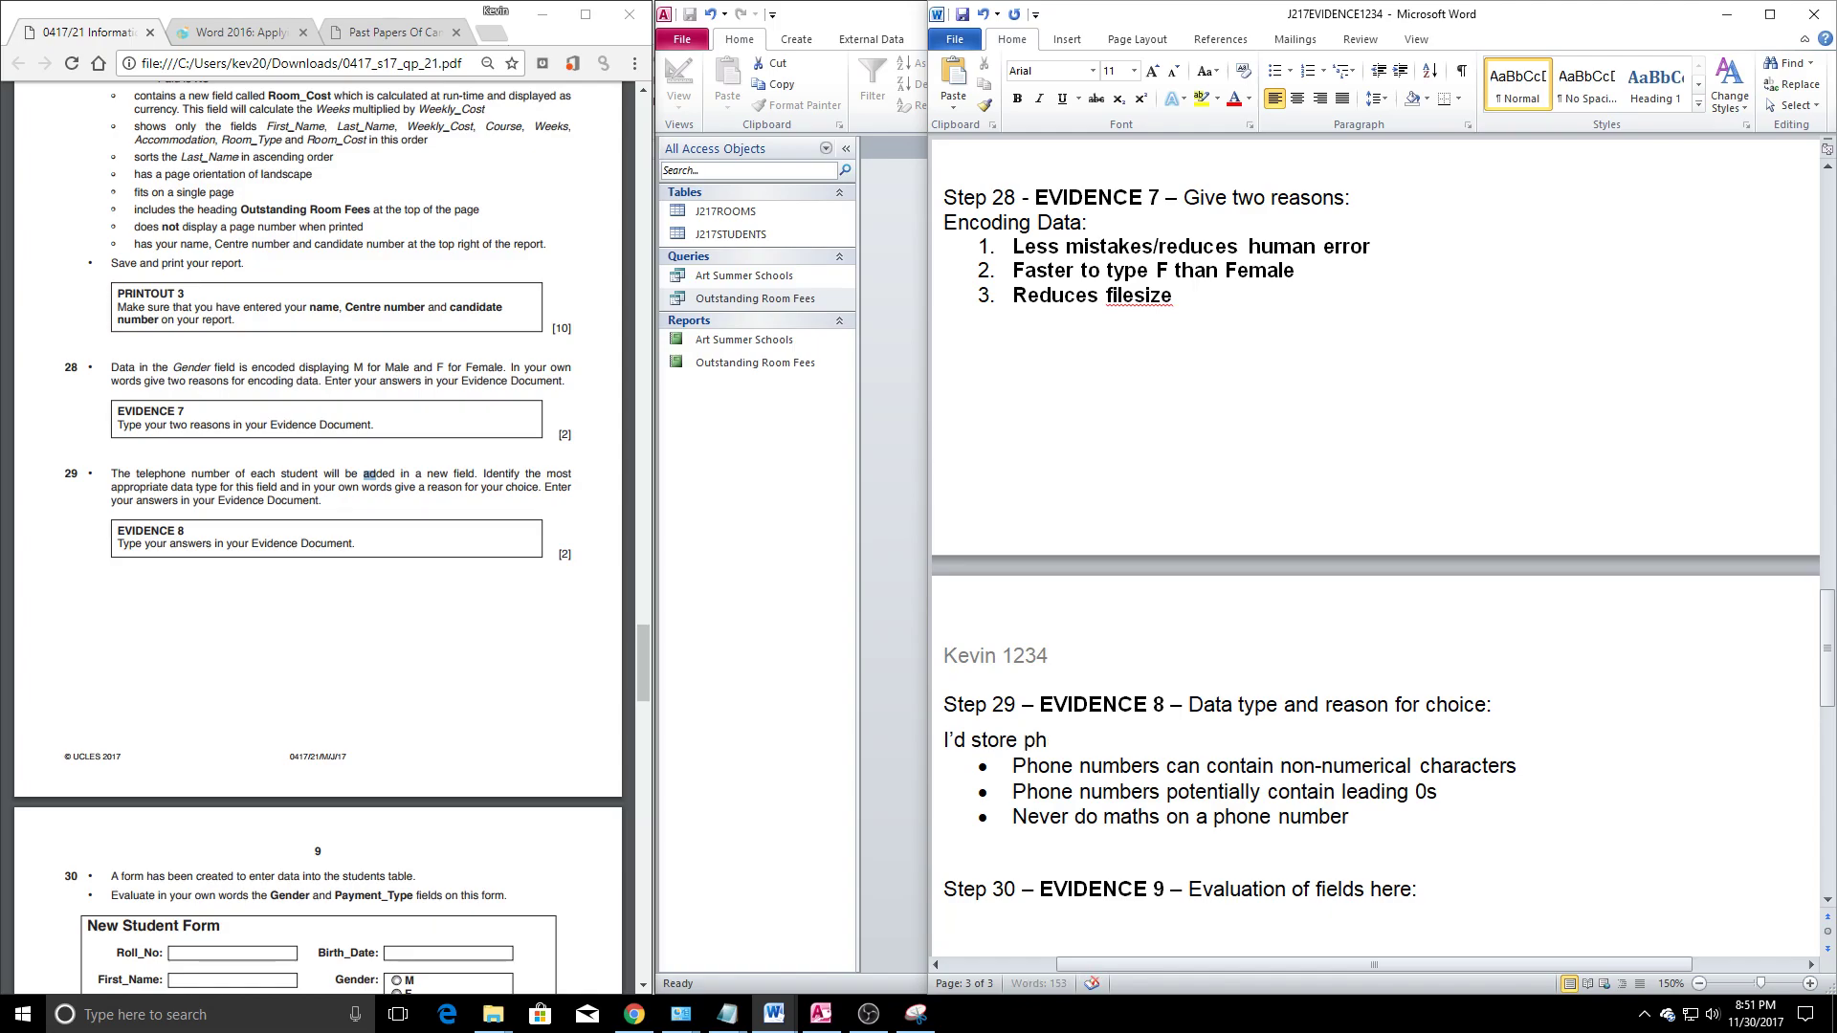
type("one number as text")
left_click(1121, 816)
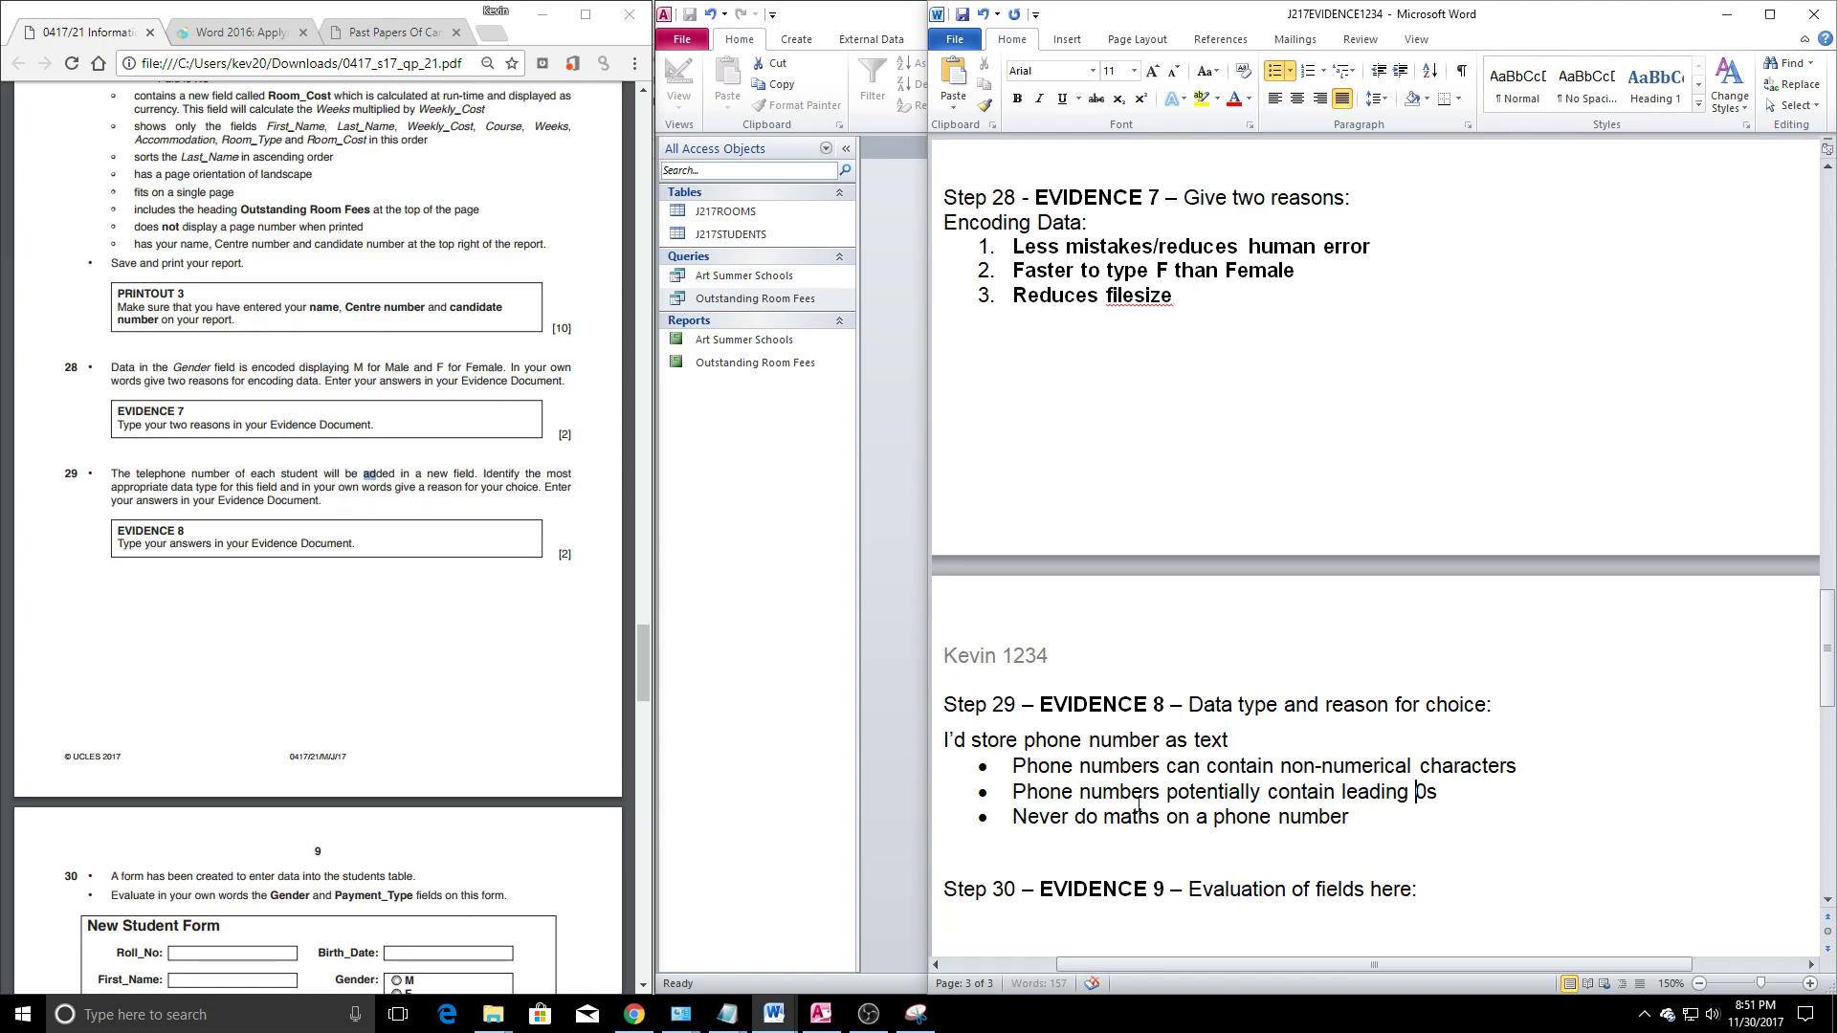
left_click_drag(996, 775, 1359, 821)
left_click(1254, 802)
scroll(1255, 802, "down", 1)
scroll(1224, 789, "down", 1)
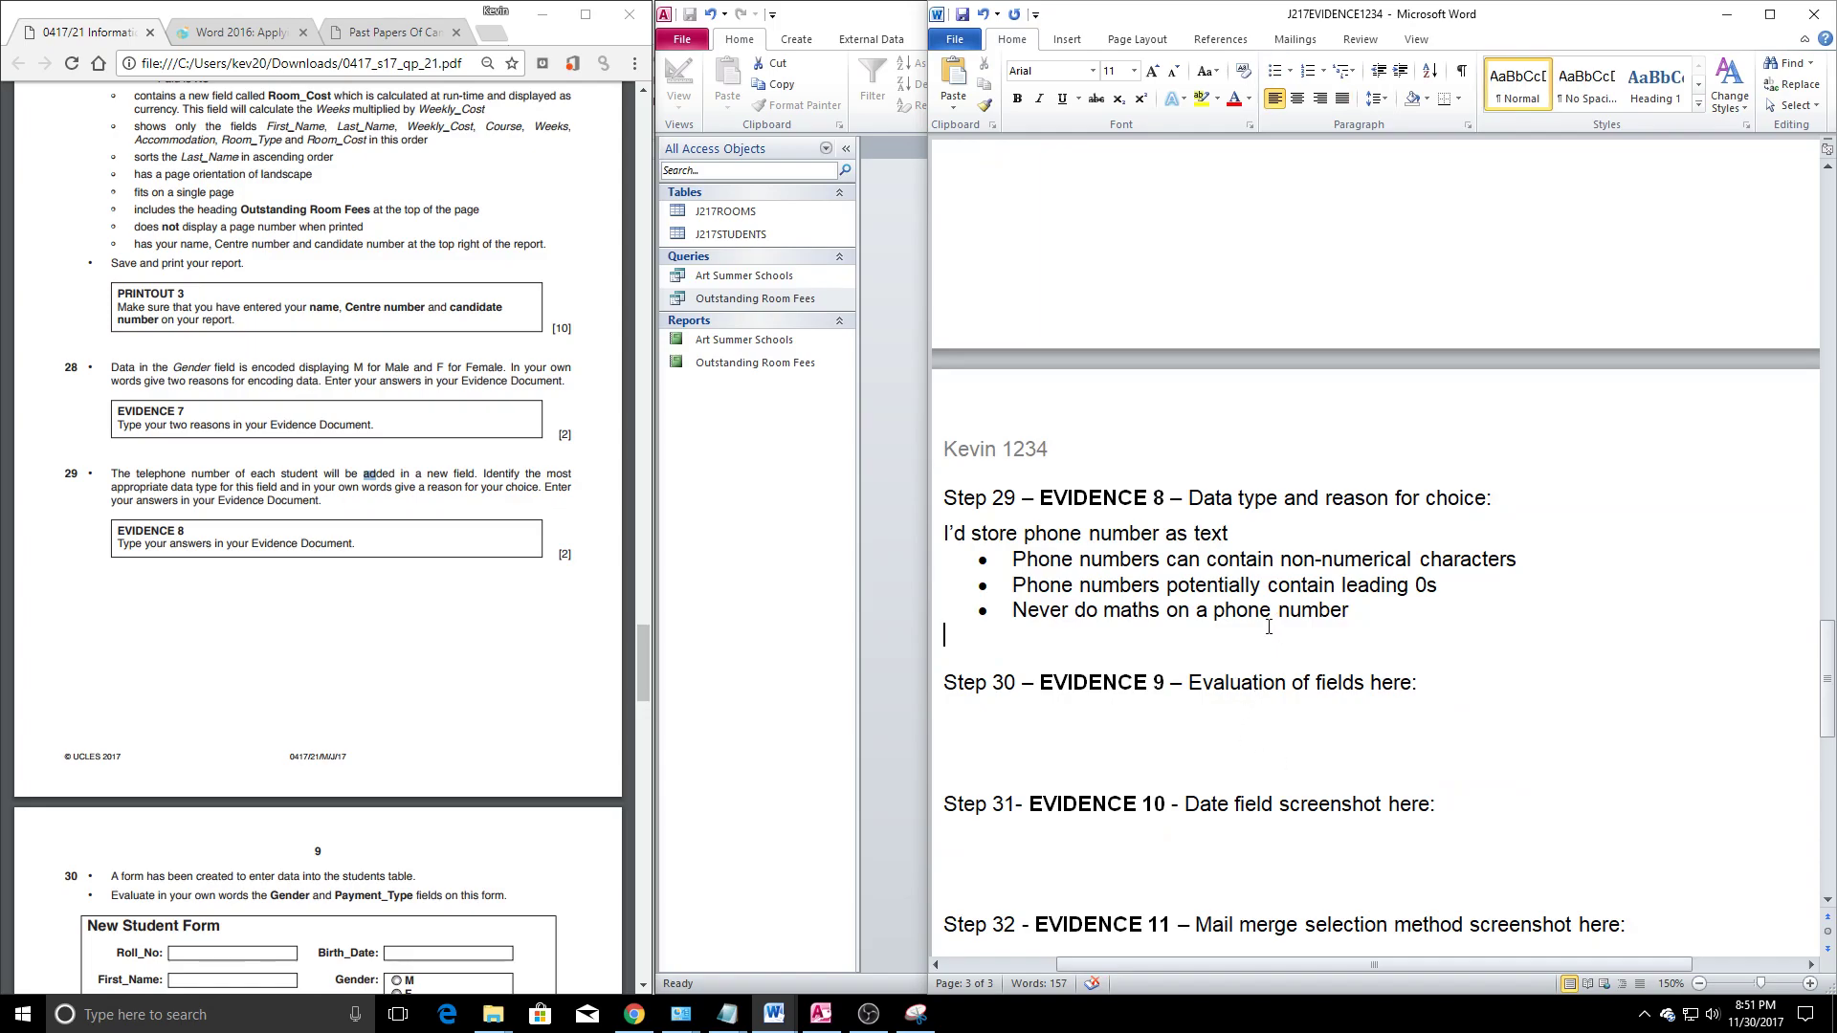
Open a new line under the Evidence 9 heading and check the Gender field in the exam question
left_click(354, 835)
scroll(354, 836, "down", 3)
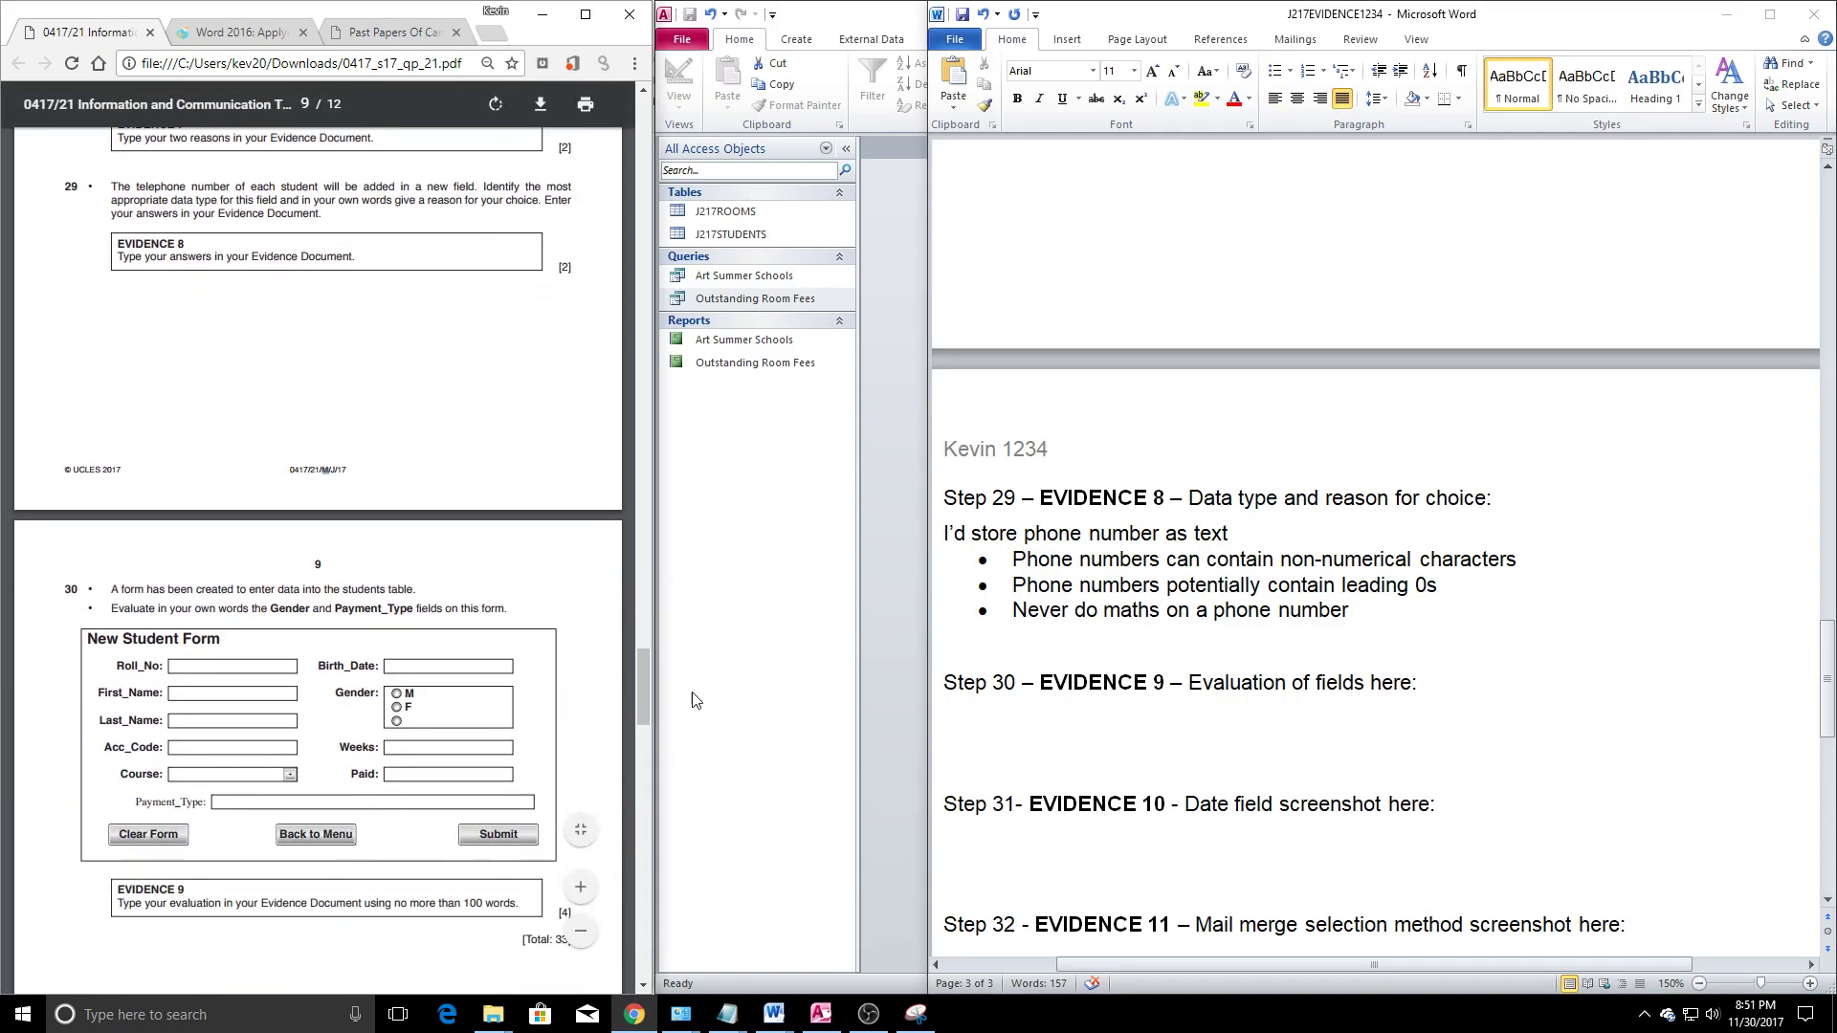
left_click(1486, 691)
key("Return")
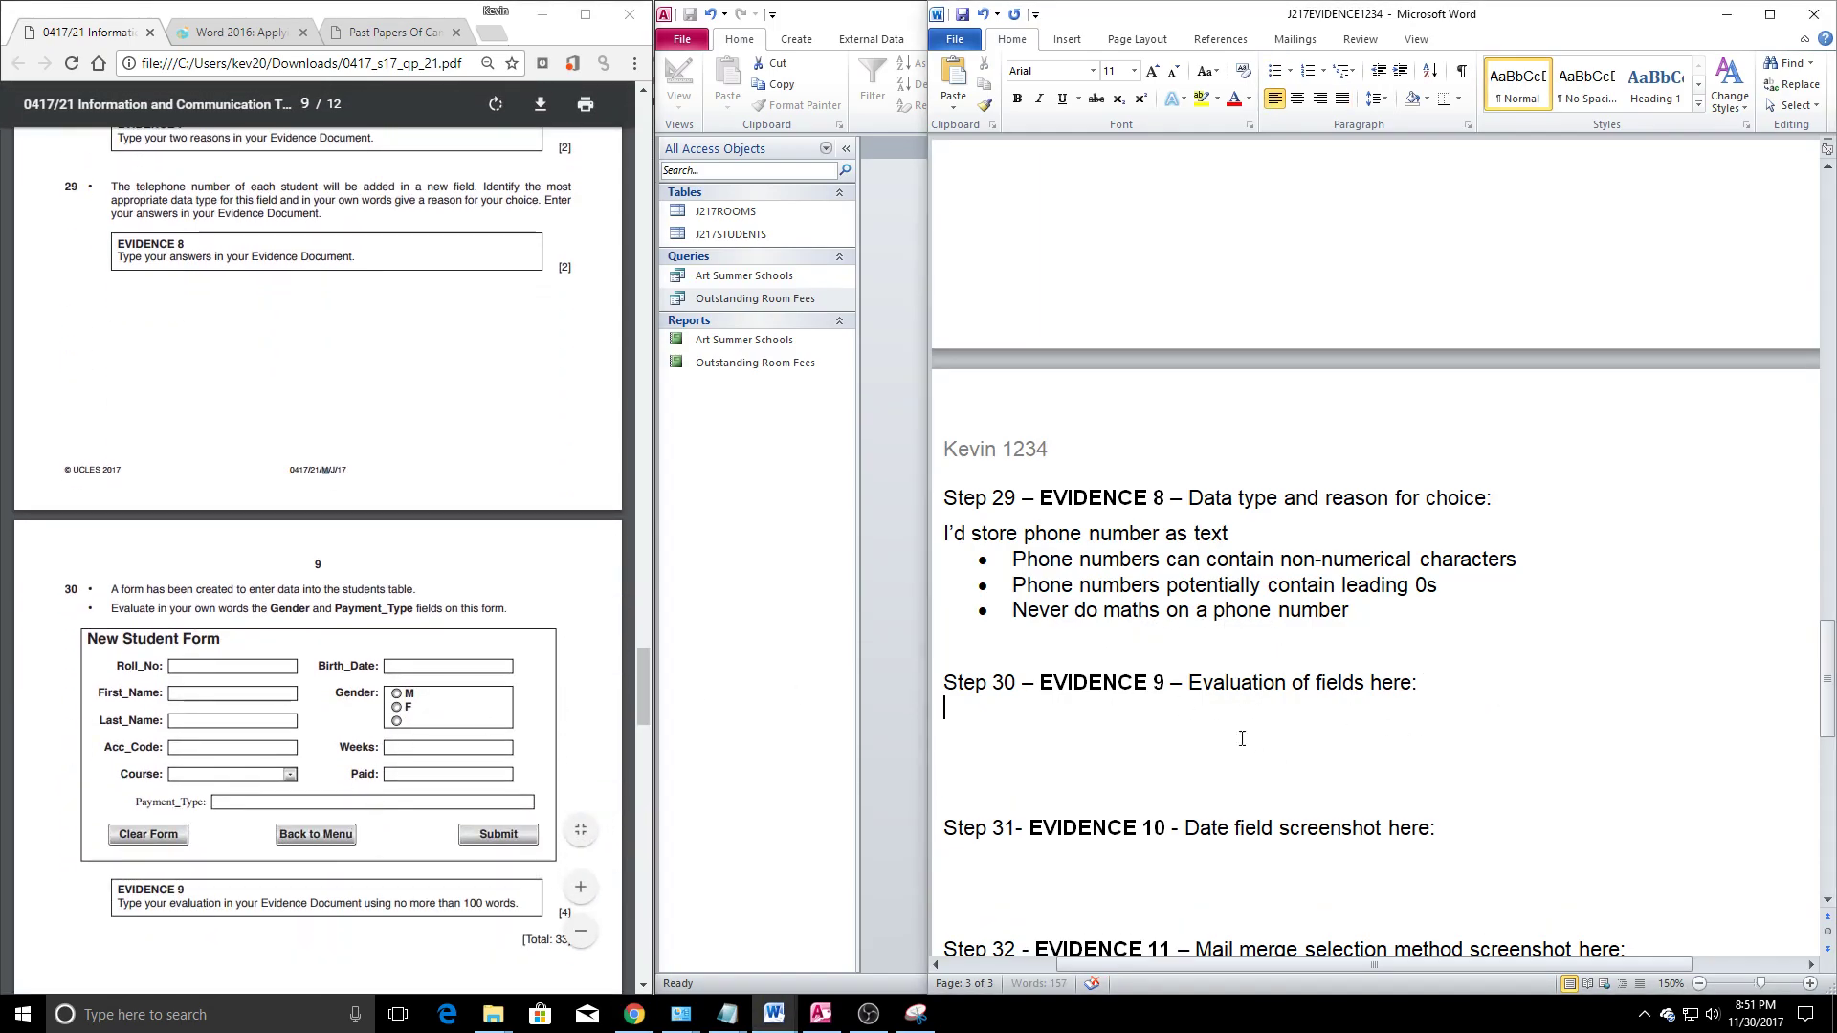
left_click(339, 702)
scroll(339, 701, "down", 1)
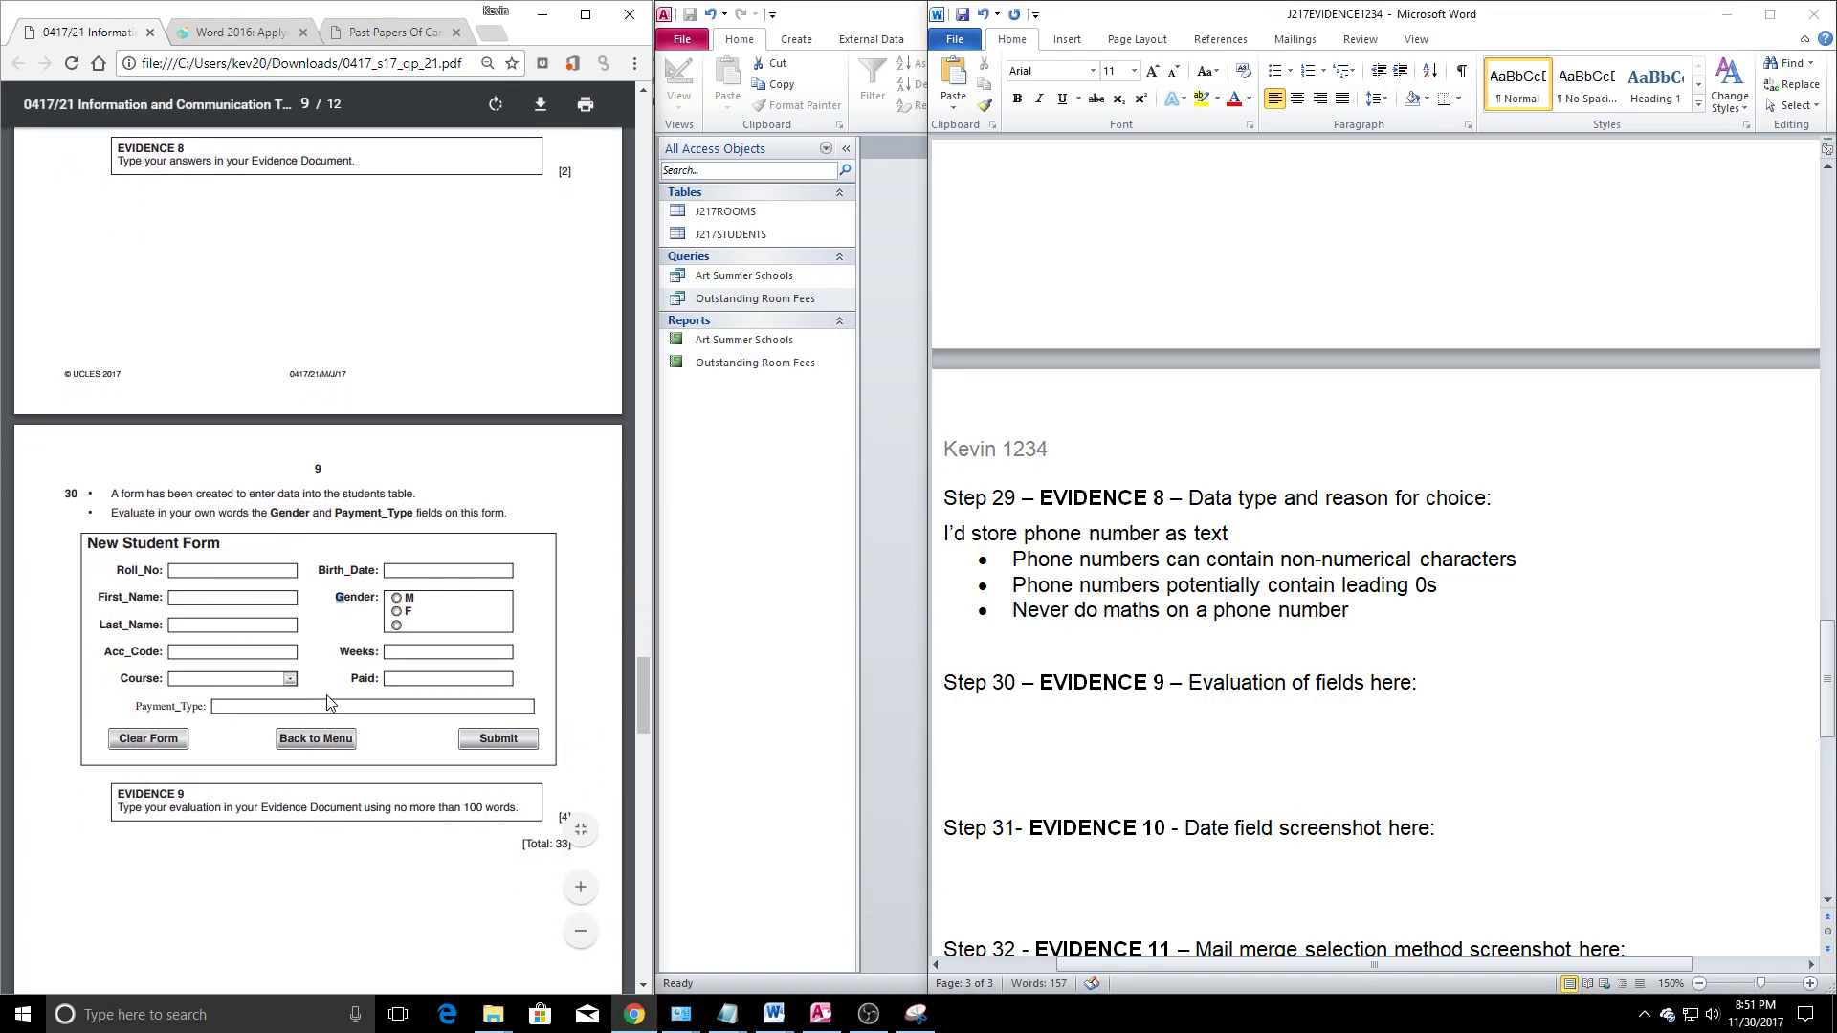
left_click_drag(272, 512, 422, 513)
left_click(574, 583)
left_click(1094, 727)
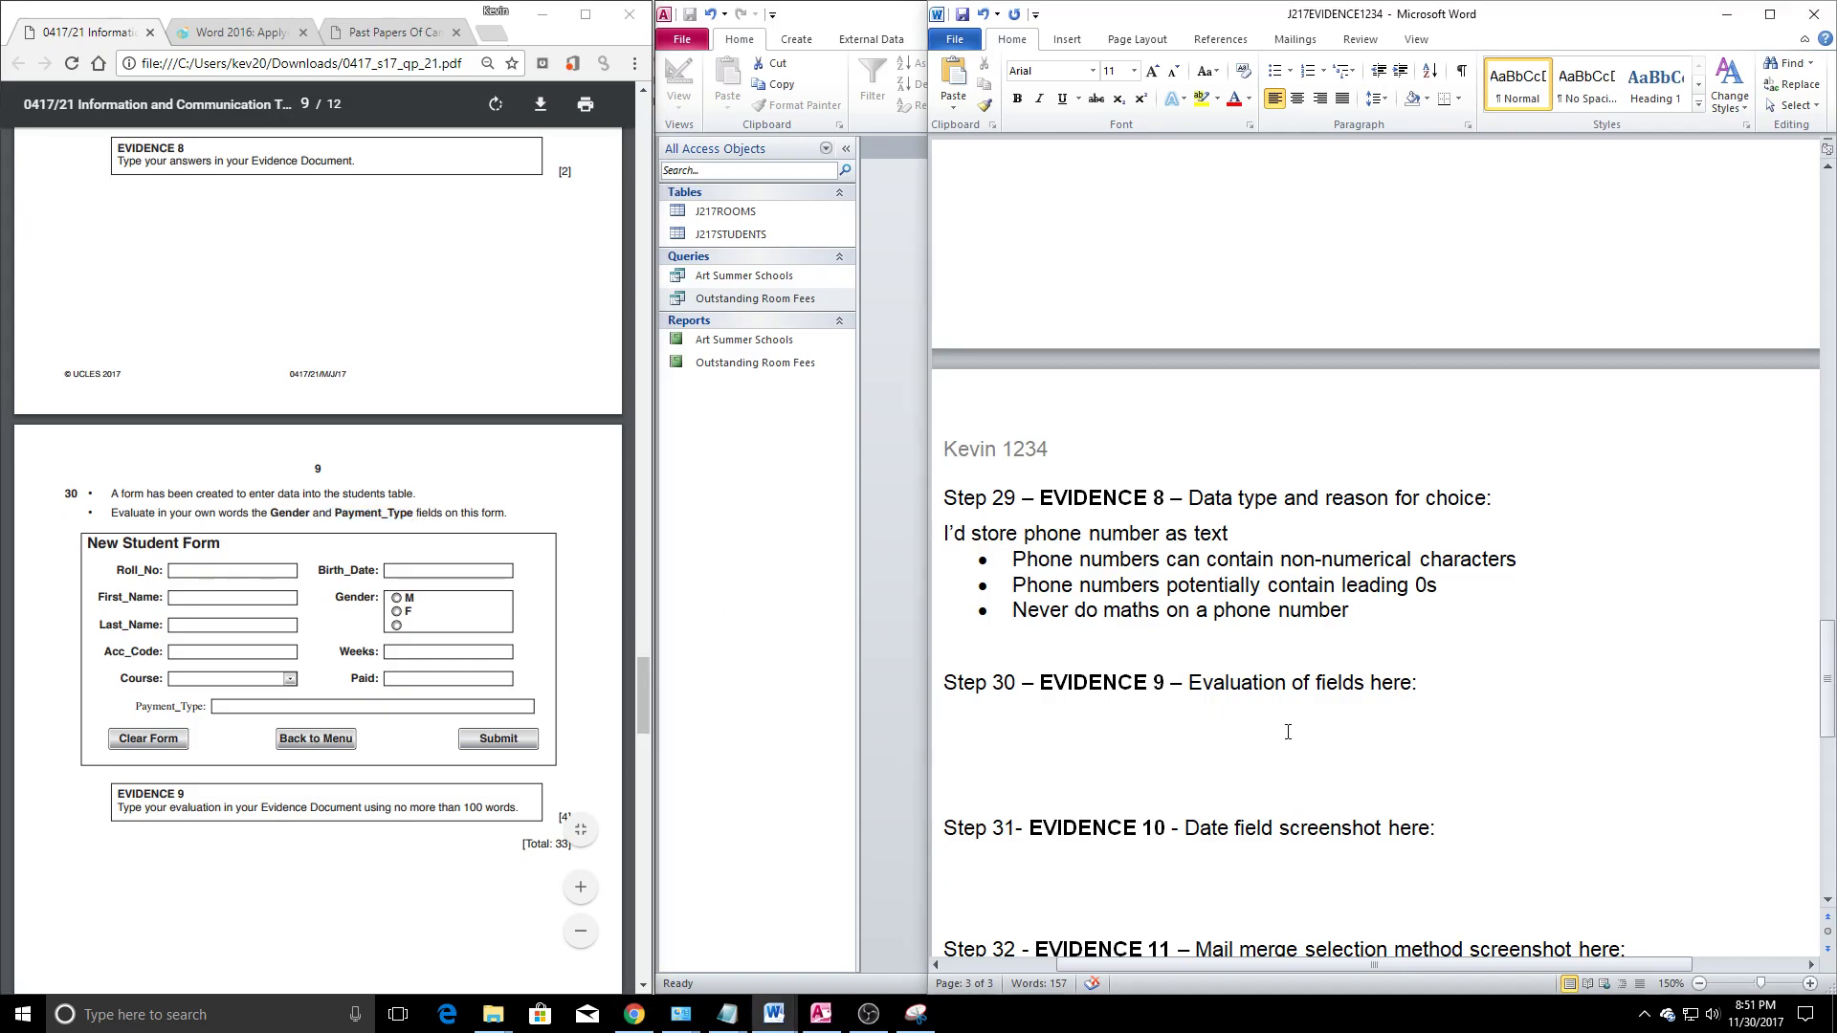
Write 'Gender has 3 radio buttons, they need to remove the extra one.'
type("Gnd")
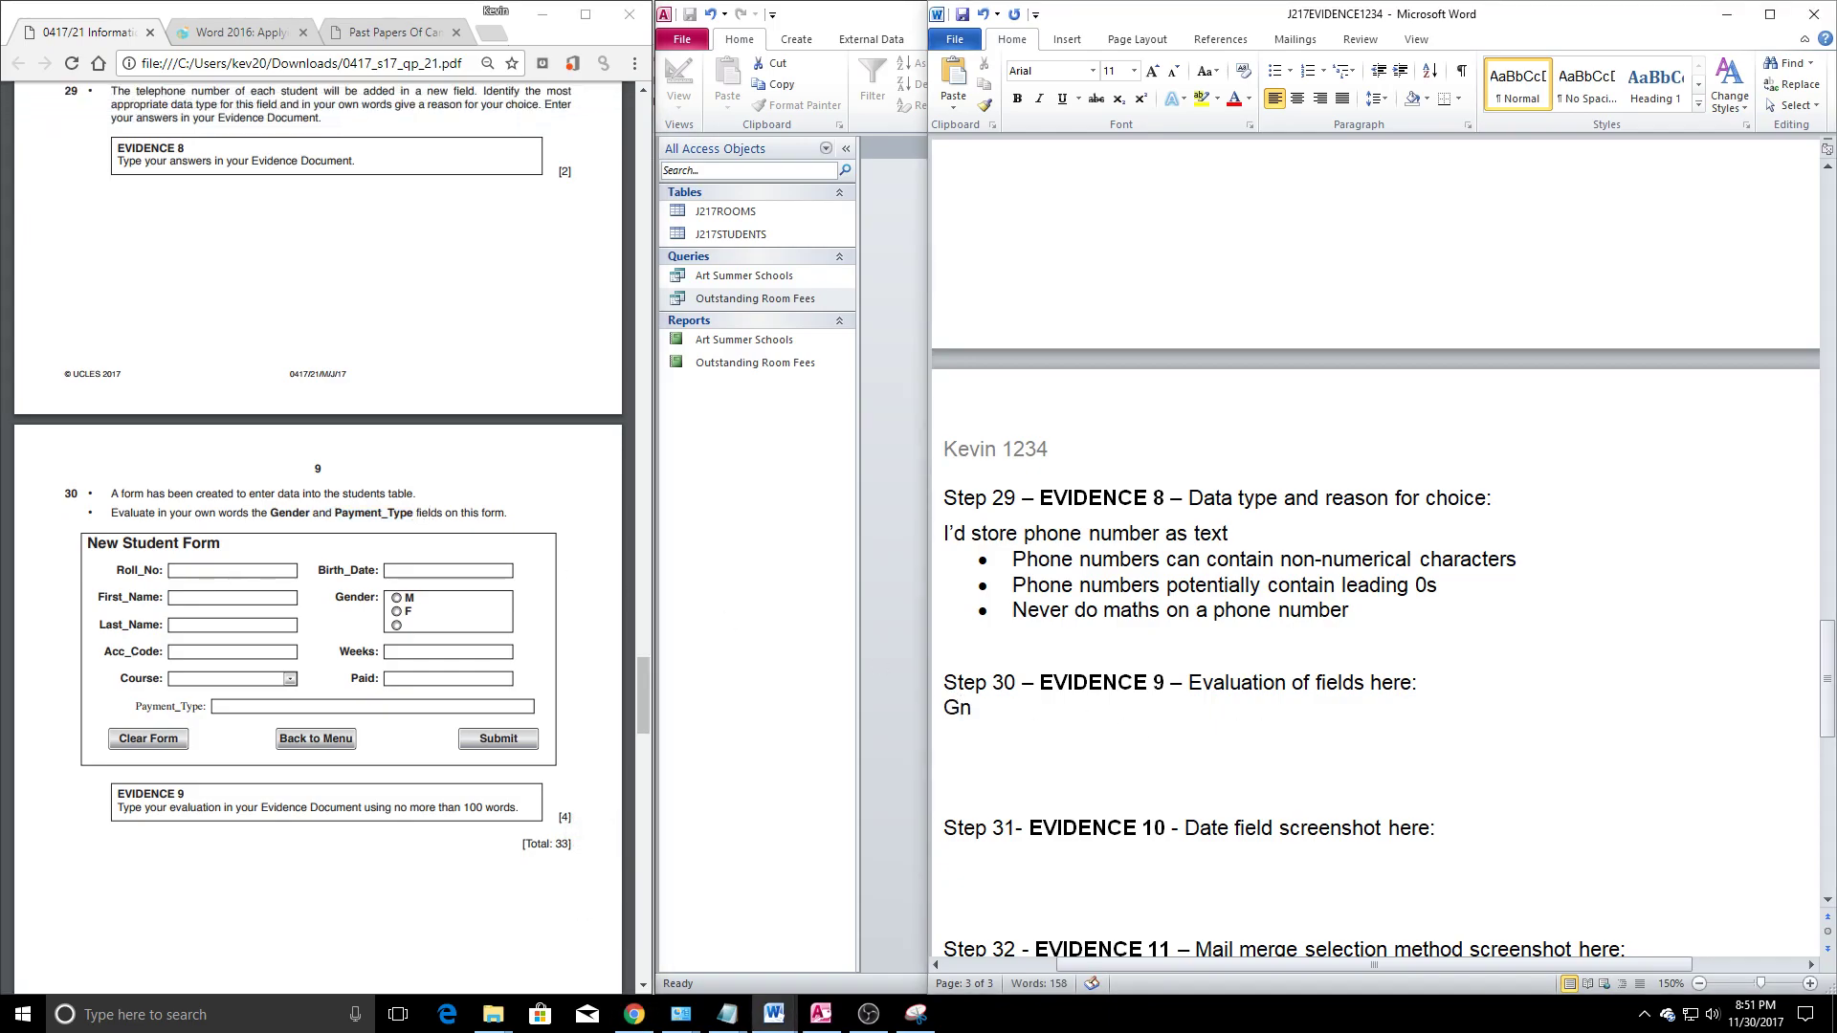
key("BackSpace")
key("BackSpace")
type("denr")
key("BackSpace")
key("BackSpace")
key("BackSpace")
key("BackSpace")
type("ender")
type(" -")
key("BackSpace")
type("has 3")
type(" ea")
key("BackSpace")
key("BackSpace")
type("radio buttons,m")
key("BackSpace")
key("BackSpace")
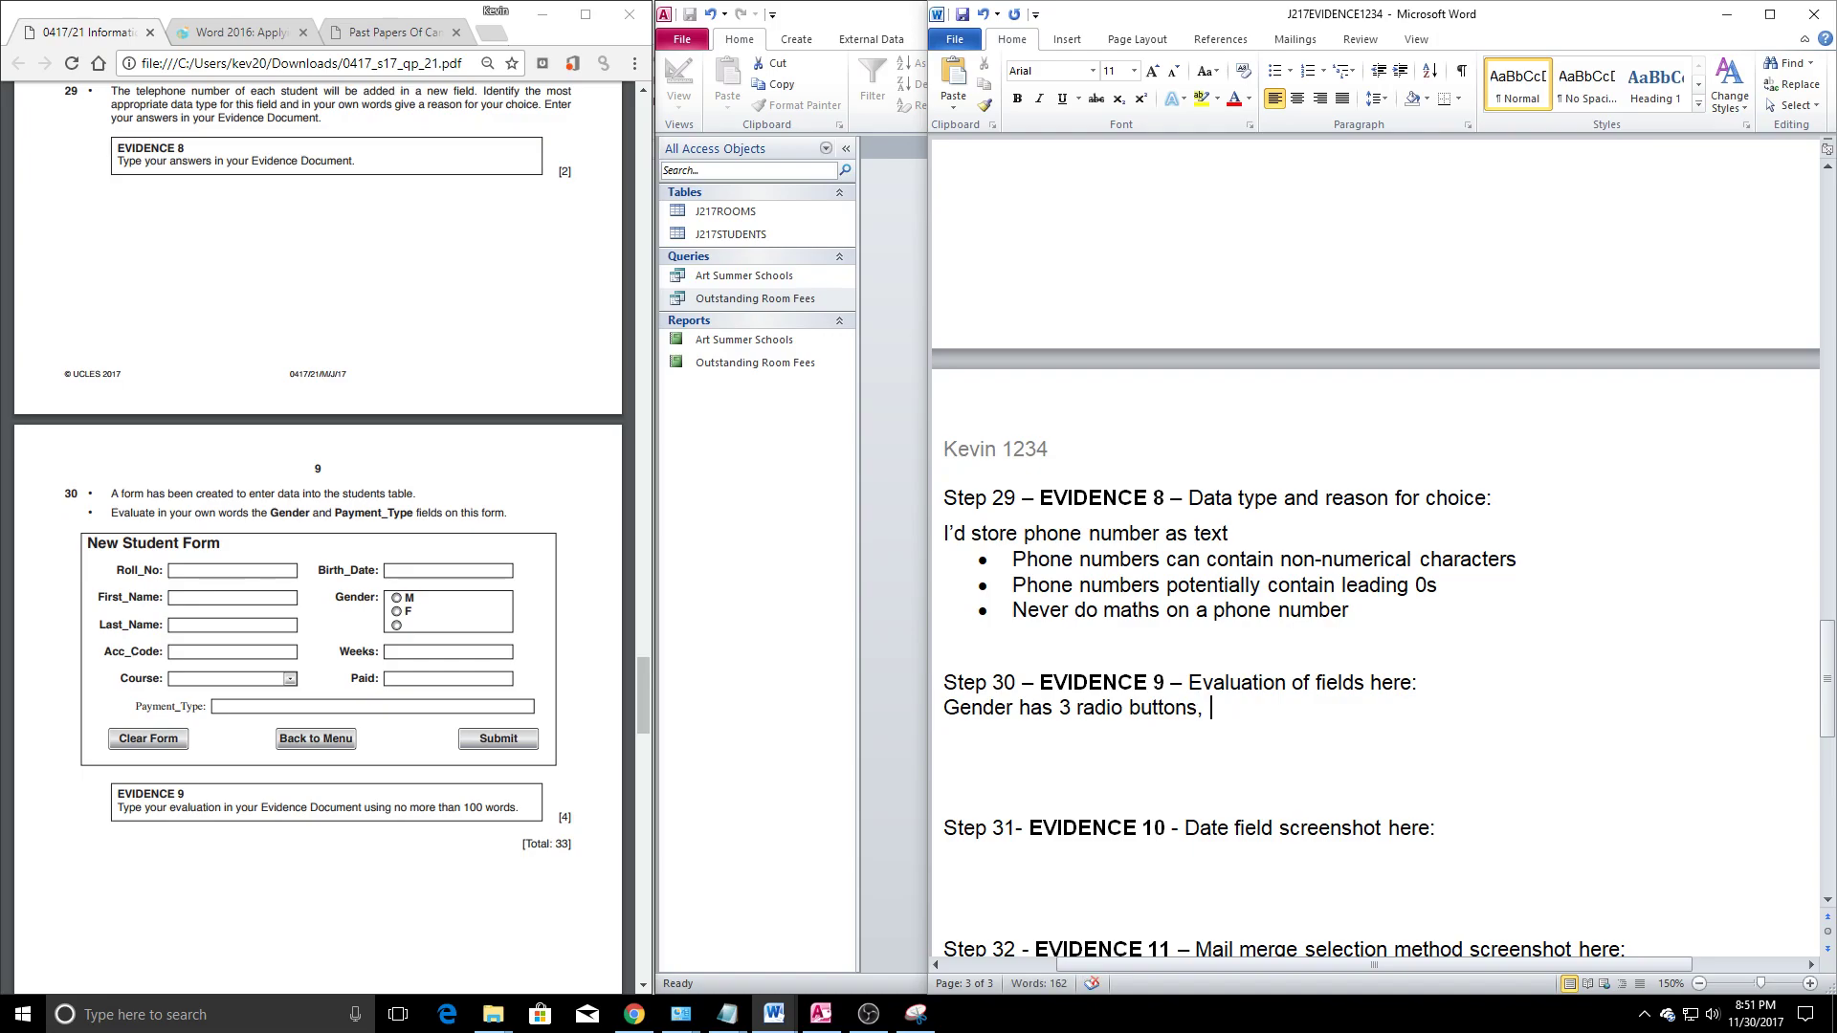
type("they need to remov")
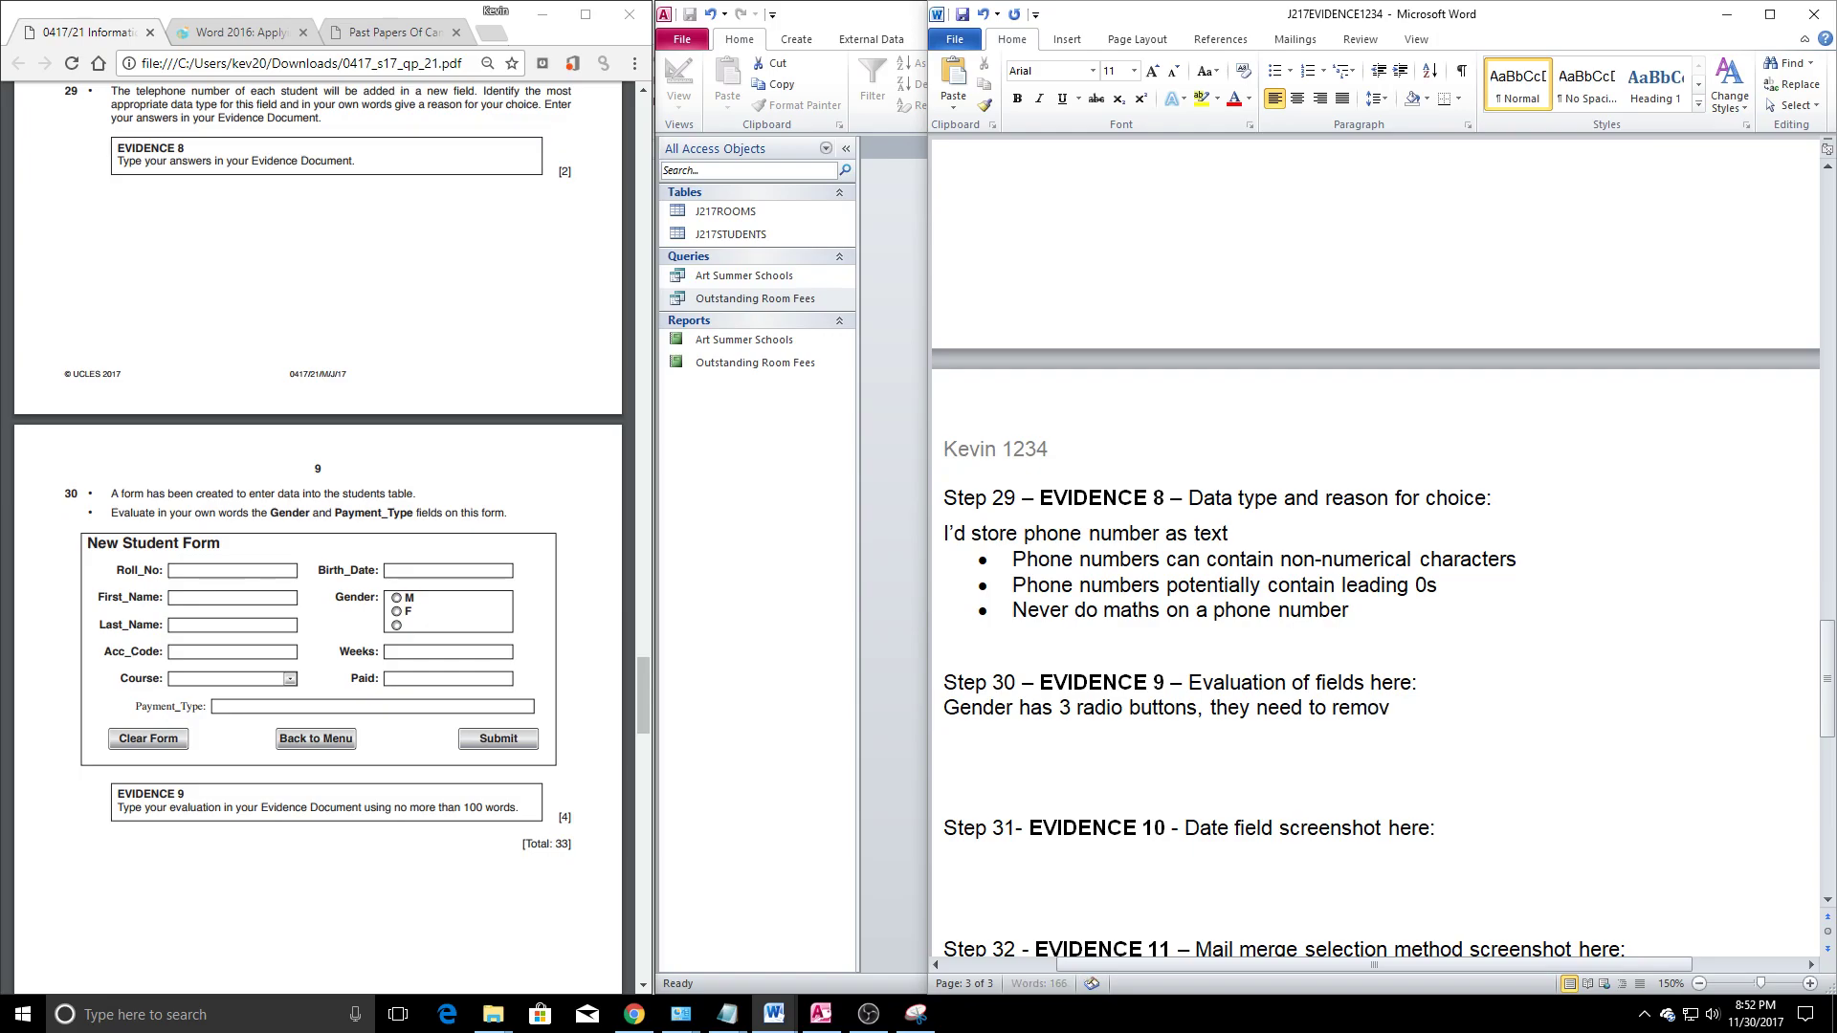
type("e the extra one.")
key("Return")
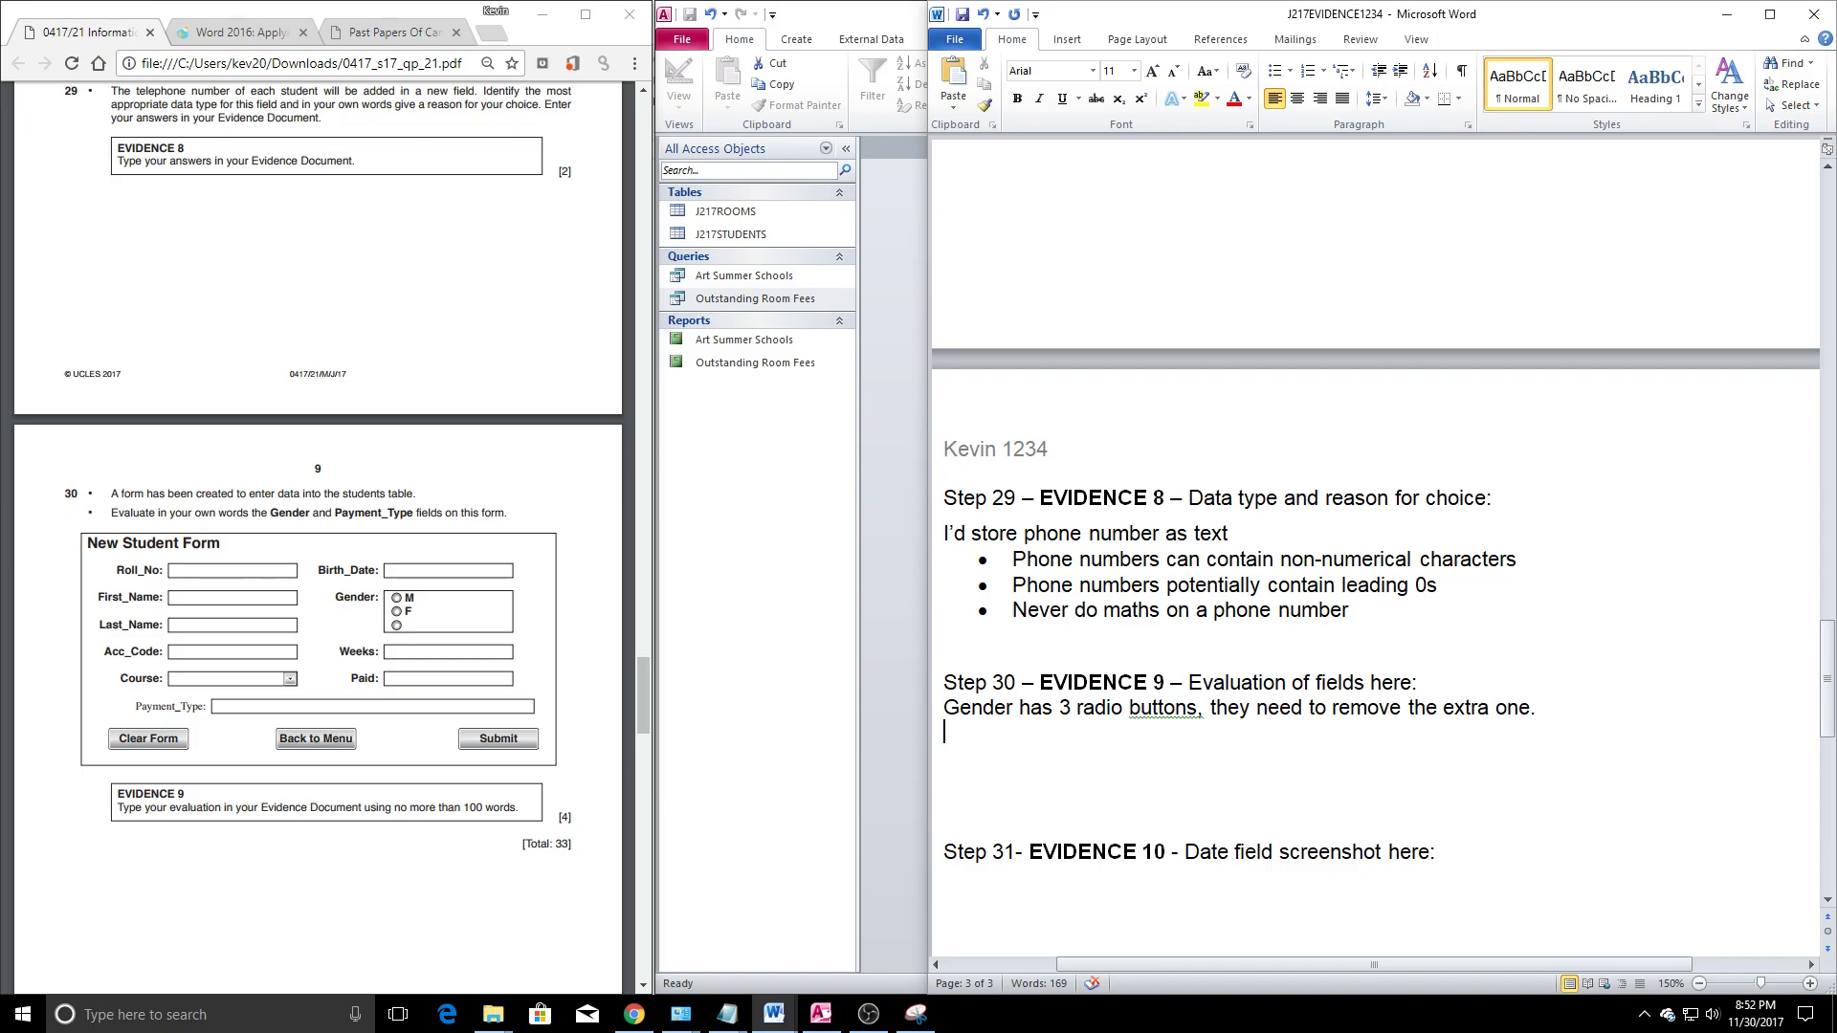
Add a second line: 'Gender should be a drop down box'
type("Gender should be b")
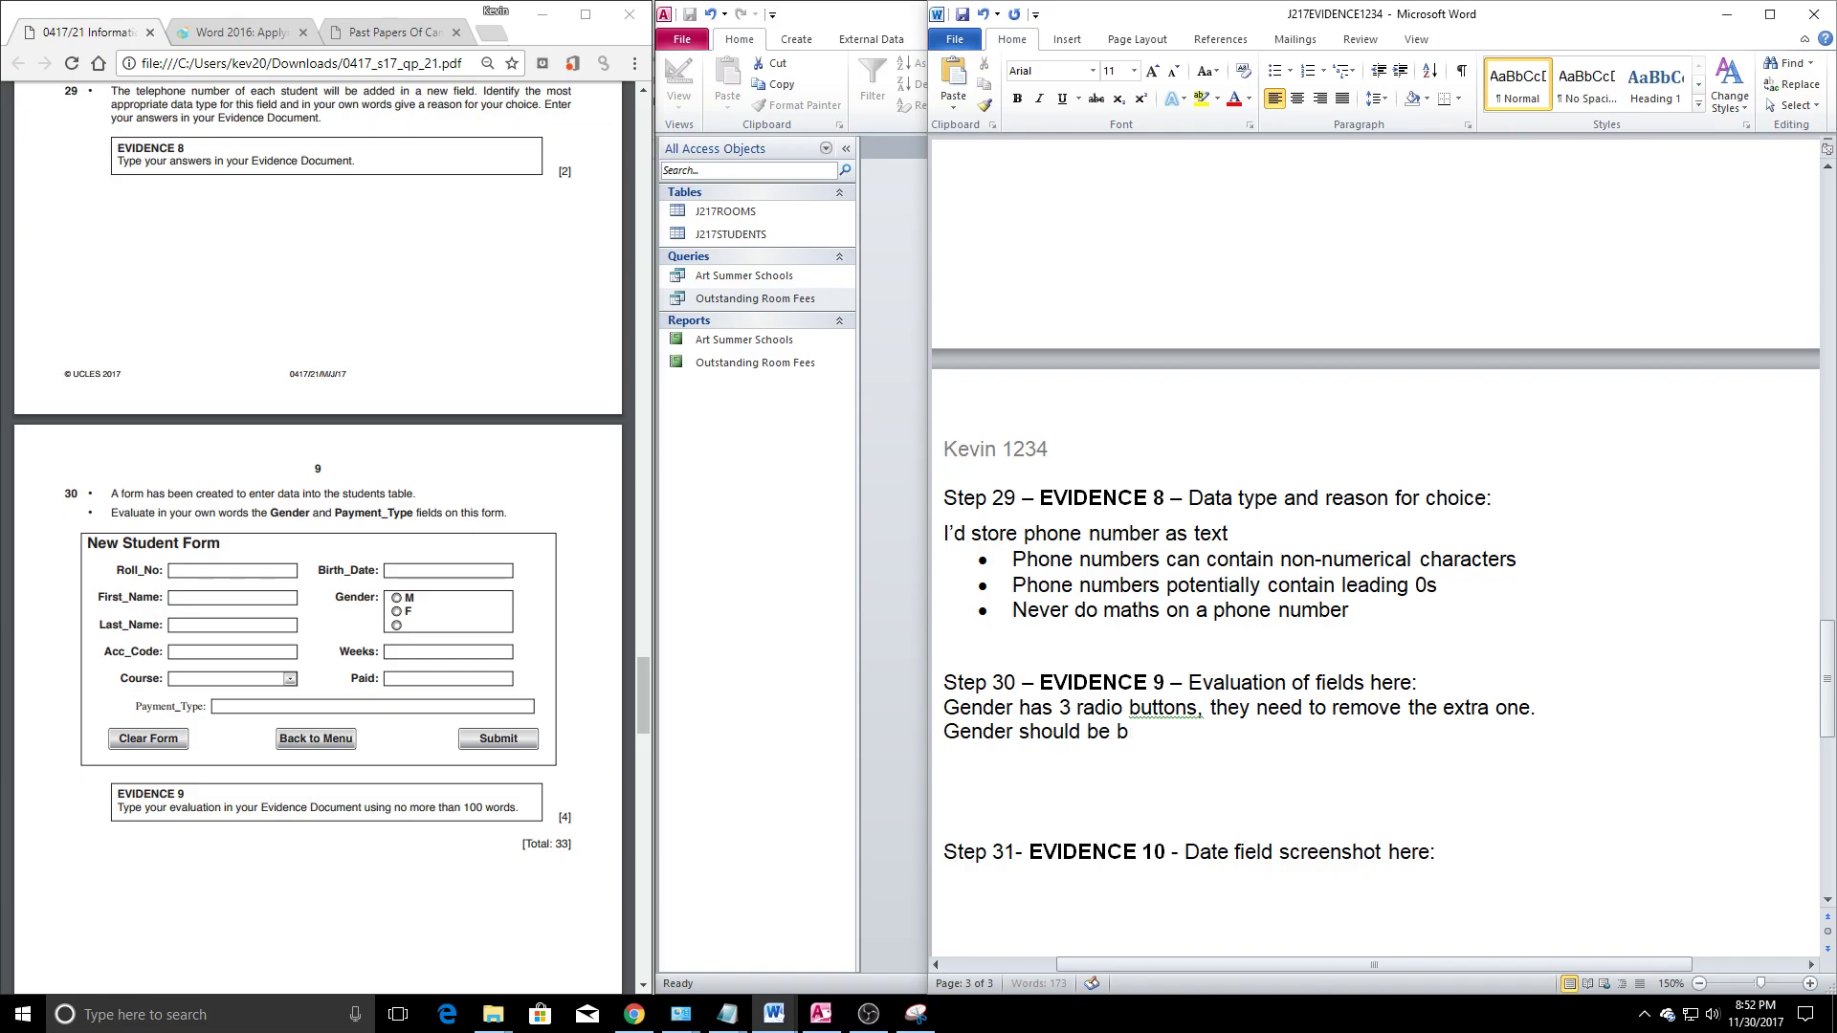
key("BackSpace")
type("a drop down box")
key("BackSpace")
key("BackSpace")
key("BackSpace")
key("BackSpace")
type("box")
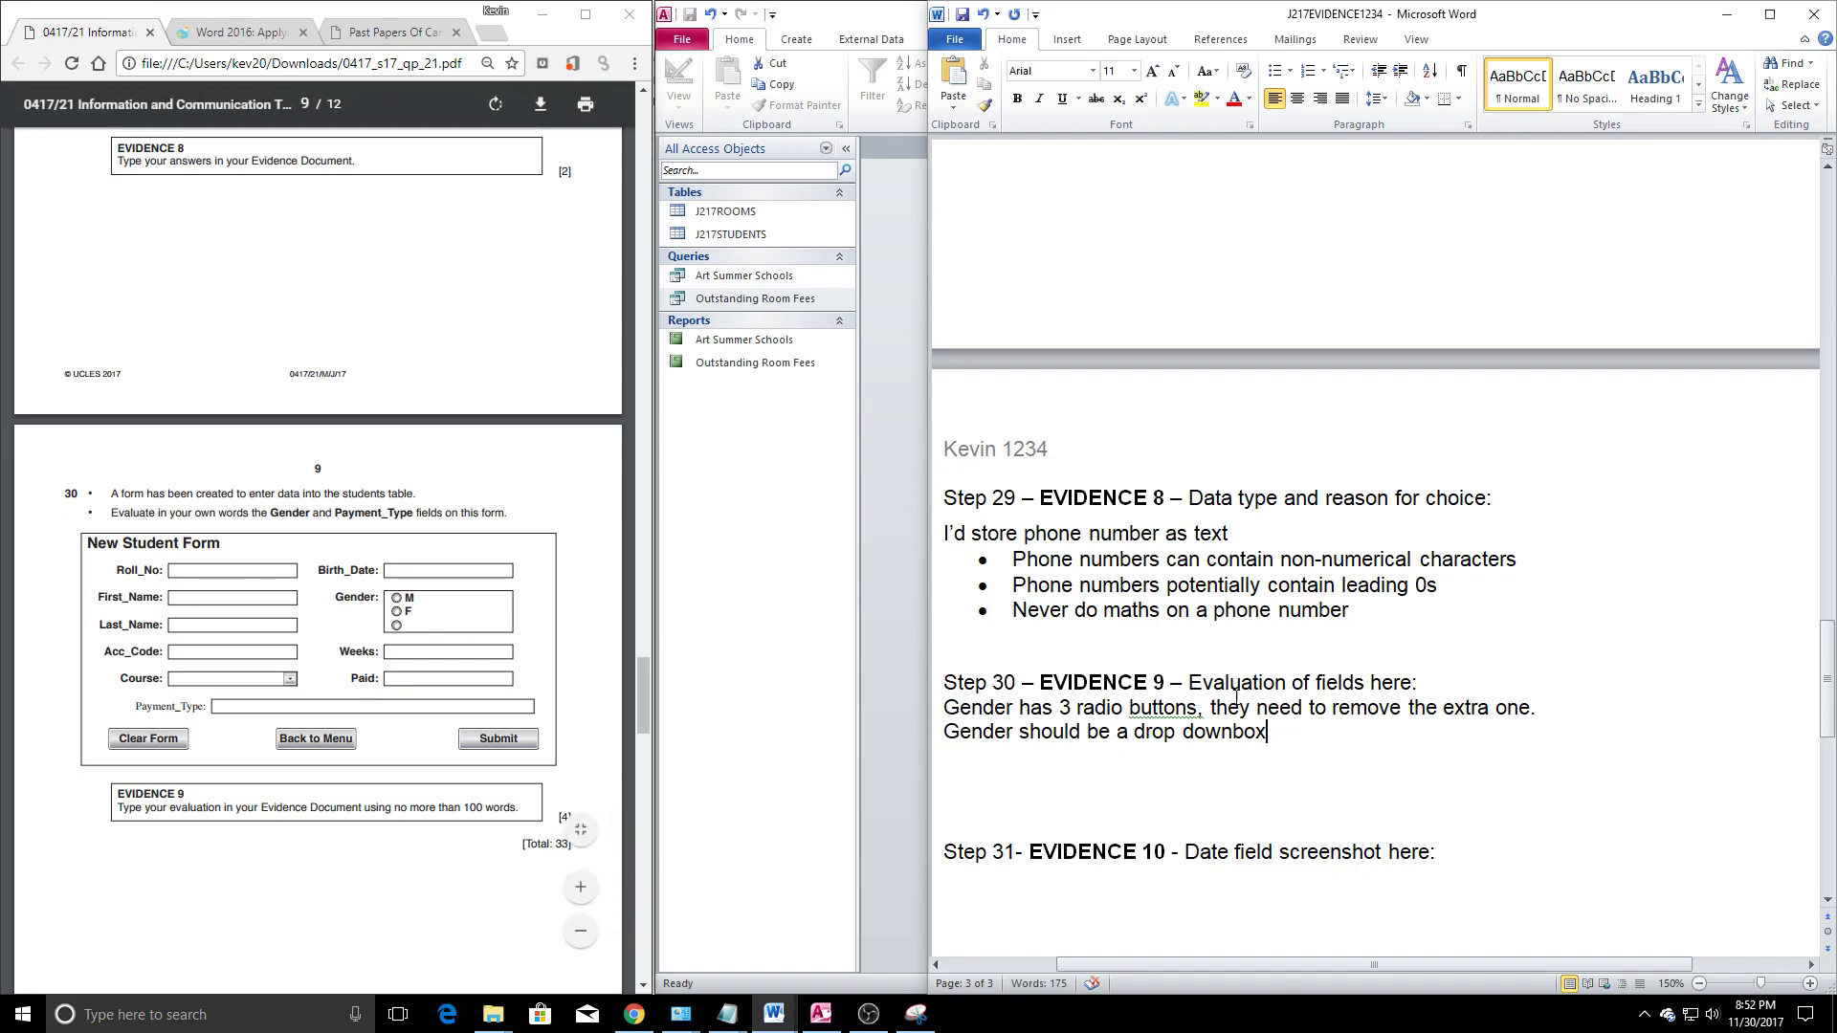
left_click_drag(1107, 708, 1196, 710)
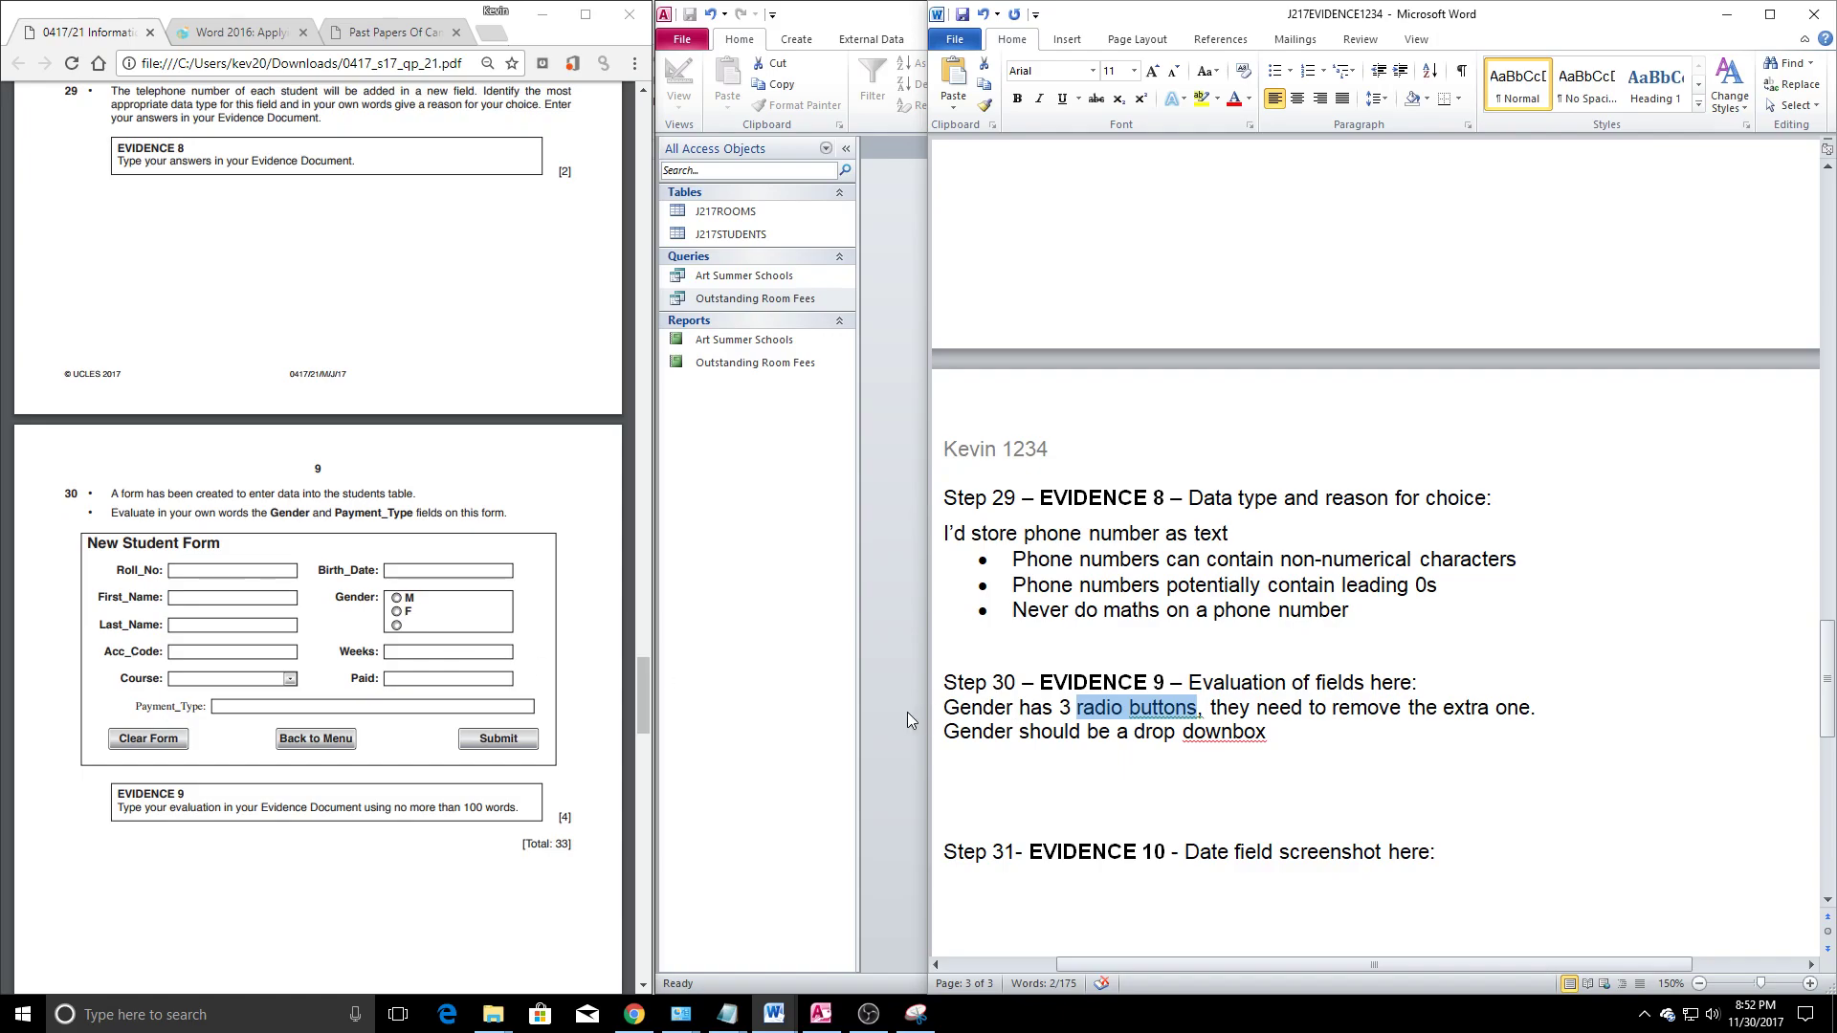
left_click(1349, 752)
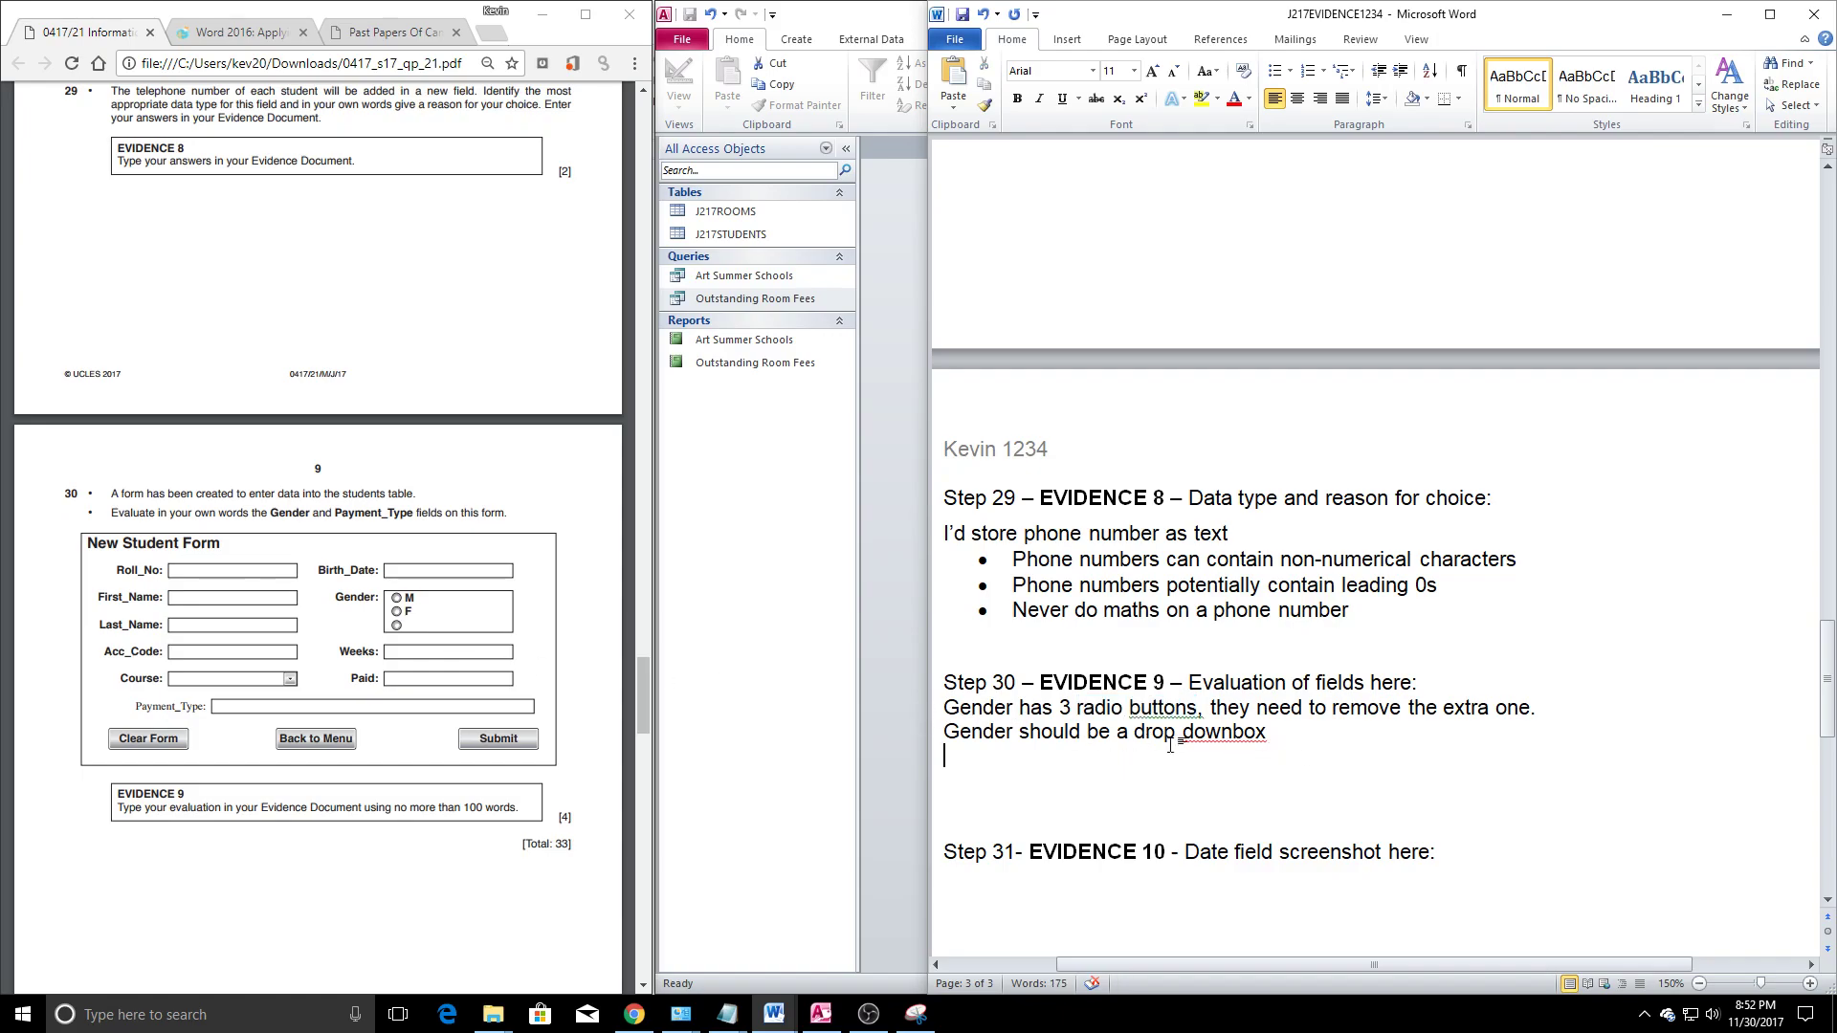
left_click_drag(944, 736, 1242, 750)
Start a new paragraph: 'Payment type: the label should match the other labels on the form.'
left_click(1242, 750)
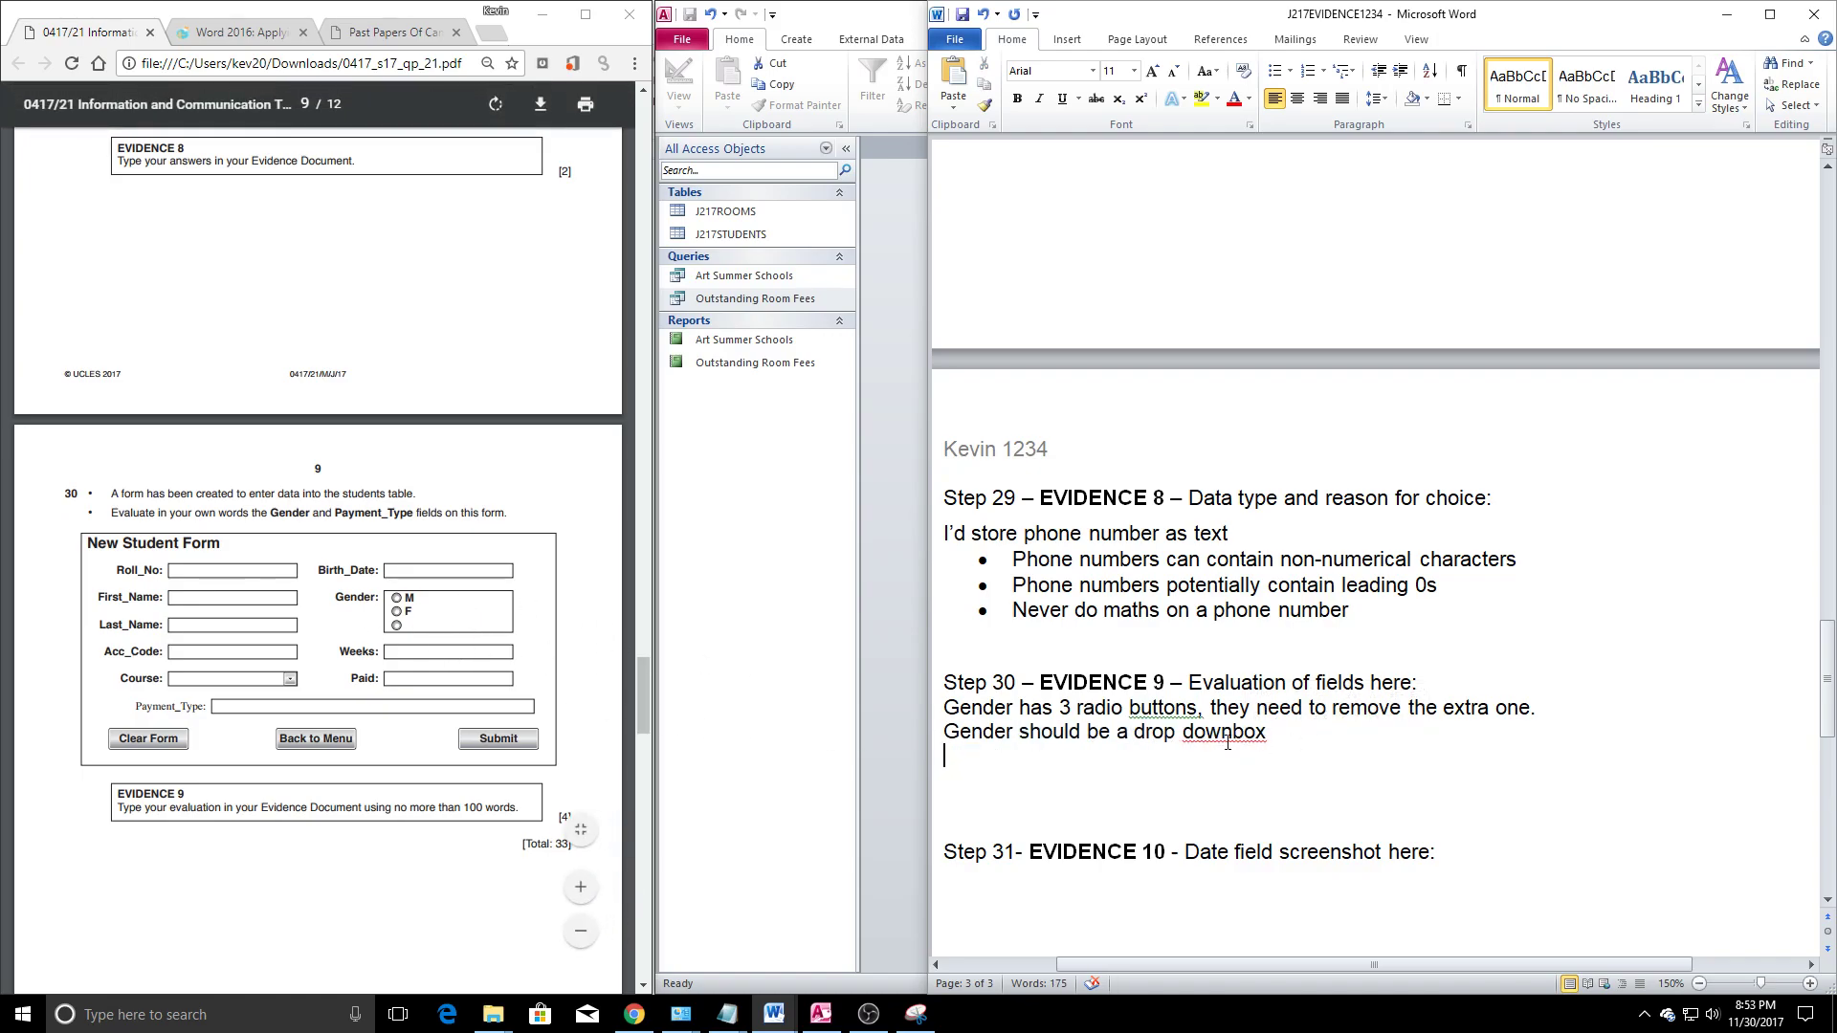
key("Return")
type("paymnent")
key("BackSpace")
key("BackSpace")
key("BackSpace")
key("BackSpace")
type("ent")
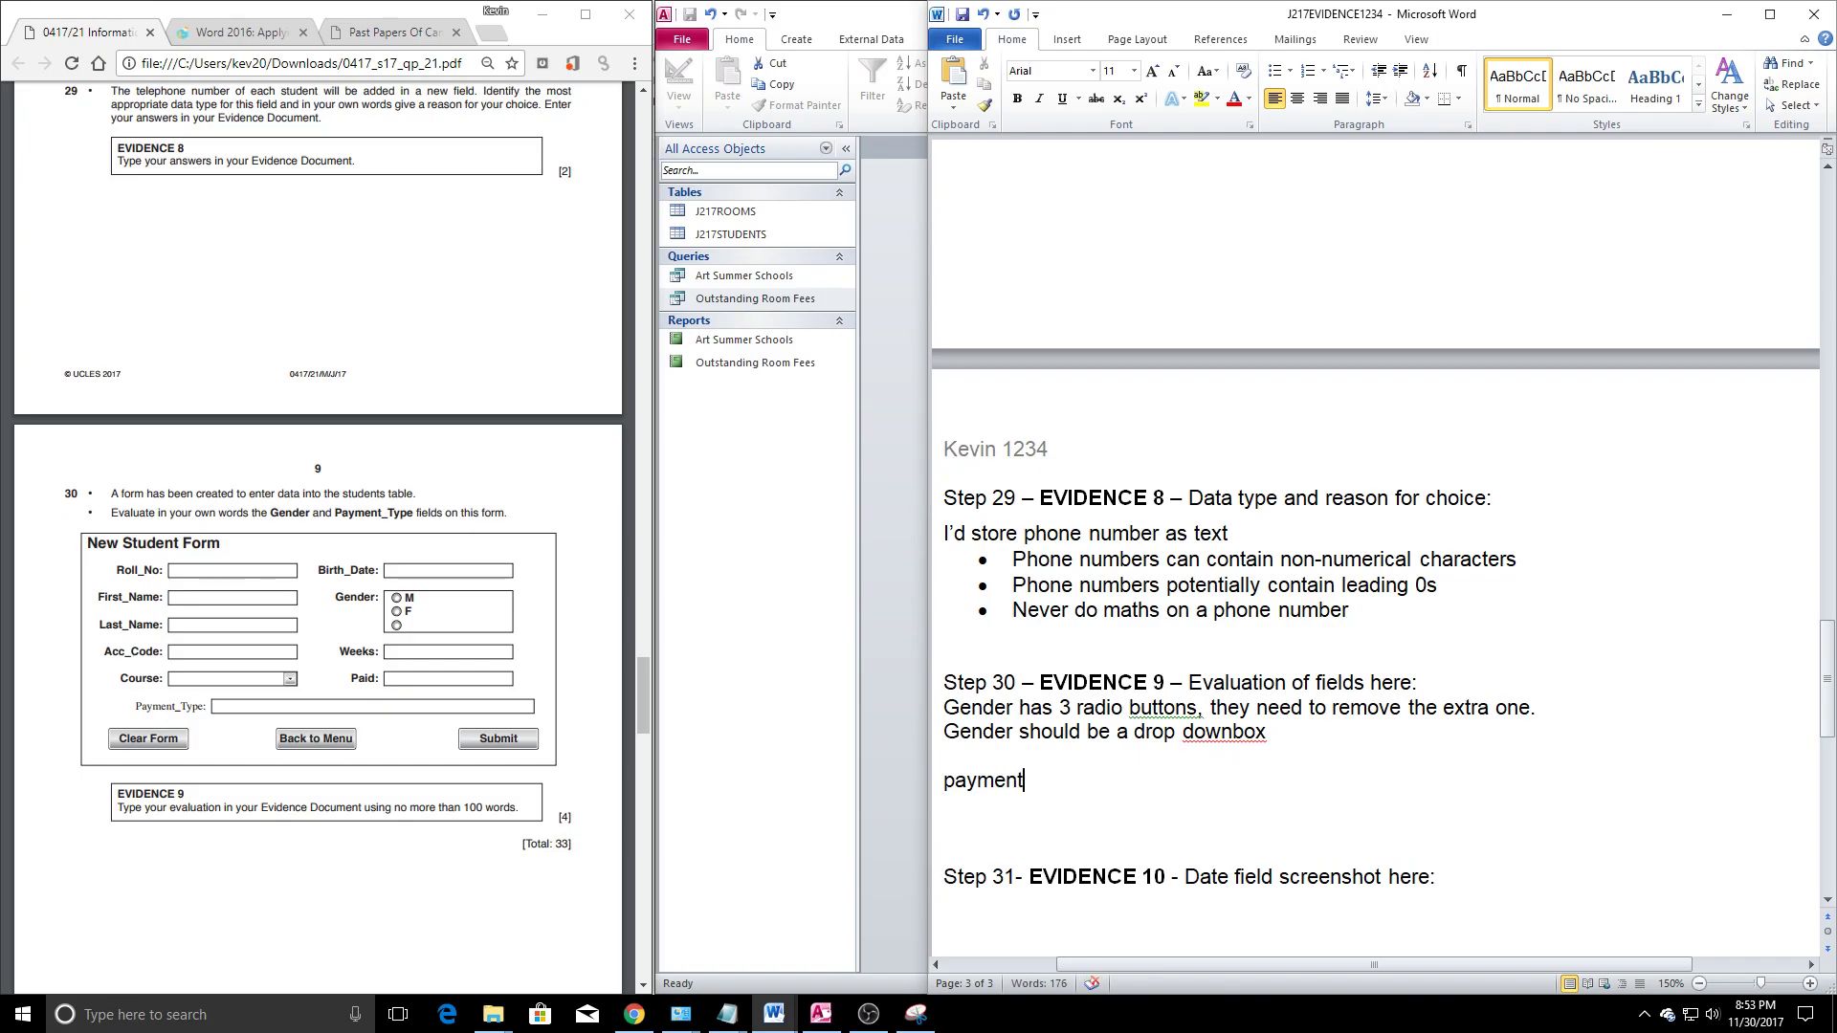
type(" types")
key("BackSpace")
type(": ")
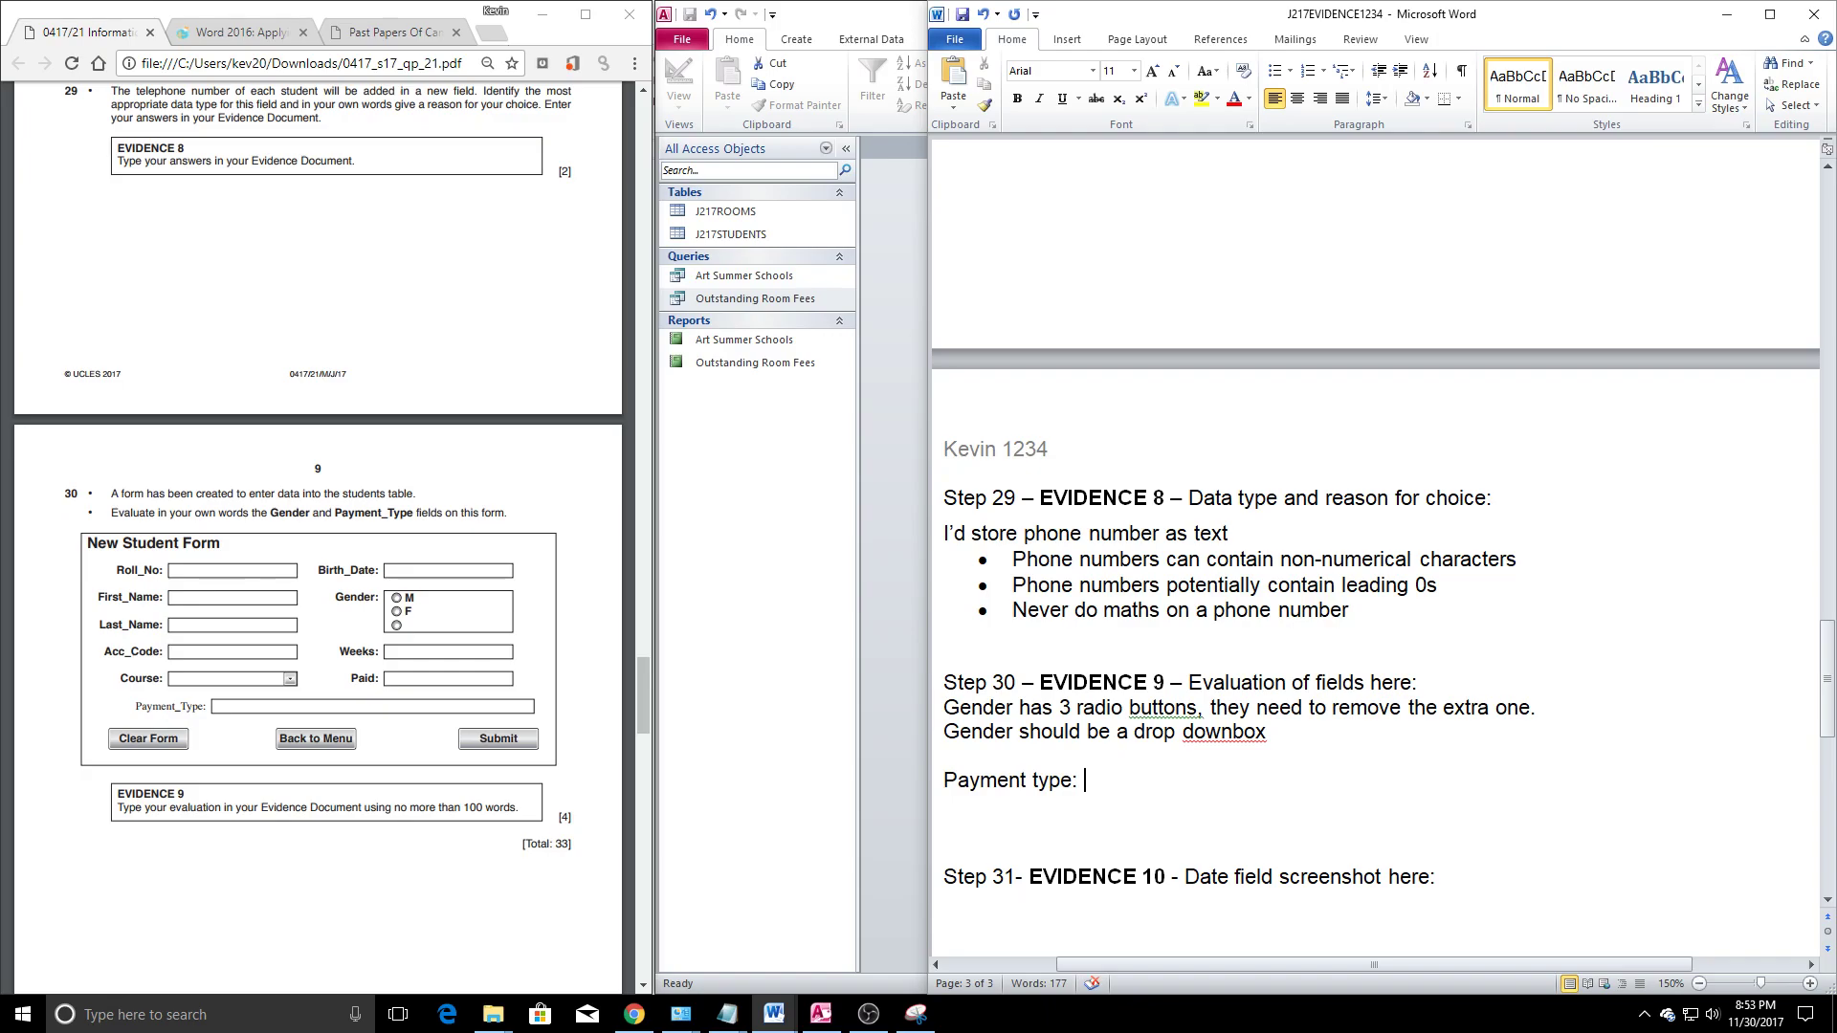
type("should")
key("BackSpace")
key("BackSpace")
key("BackSpace")
key("BackSpace")
key("BackSpace")
type("he label should mathc th")
key("BackSpace")
key("BackSpace")
key("BackSpace")
key("BackSpace")
key("BackSpace")
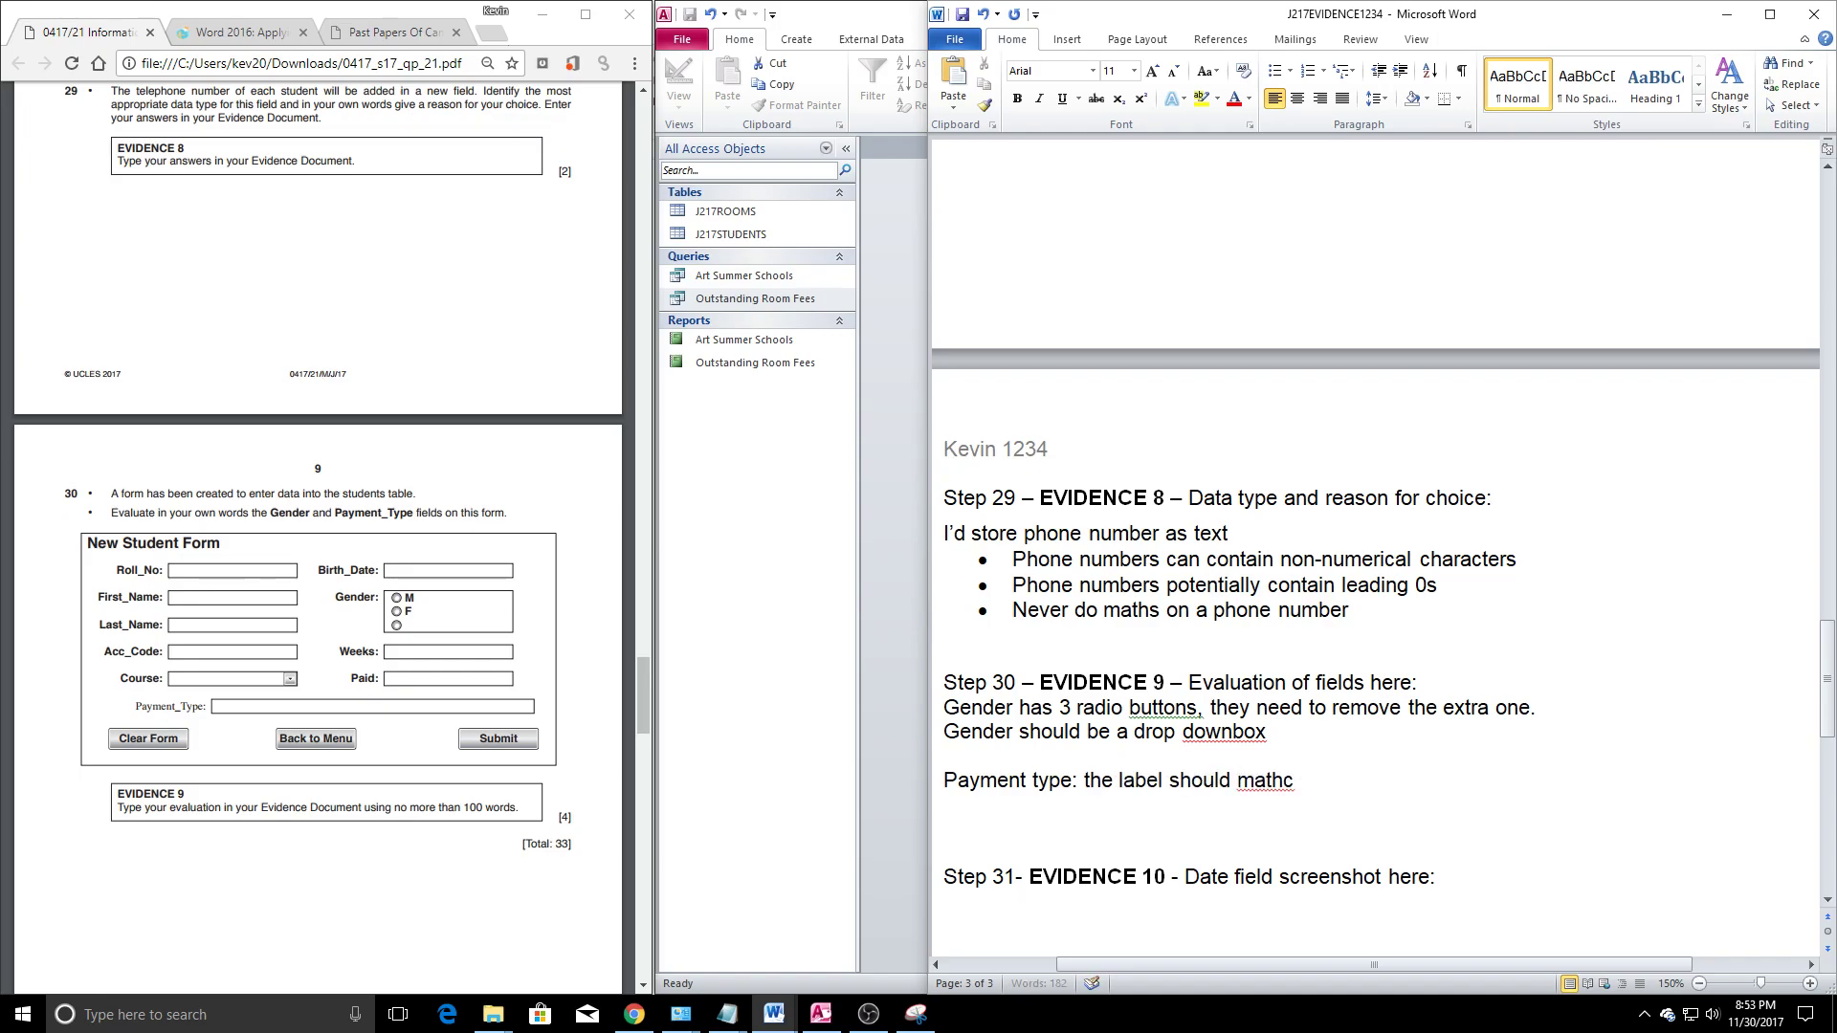
type("ch the oter")
key("BackSpace")
type("h")
key("BackSpace")
key("BackSpace")
type("herl")
key("BackSpace")
key("BackSpace")
key("BackSpace")
key("BackSpace")
type("her labels on")
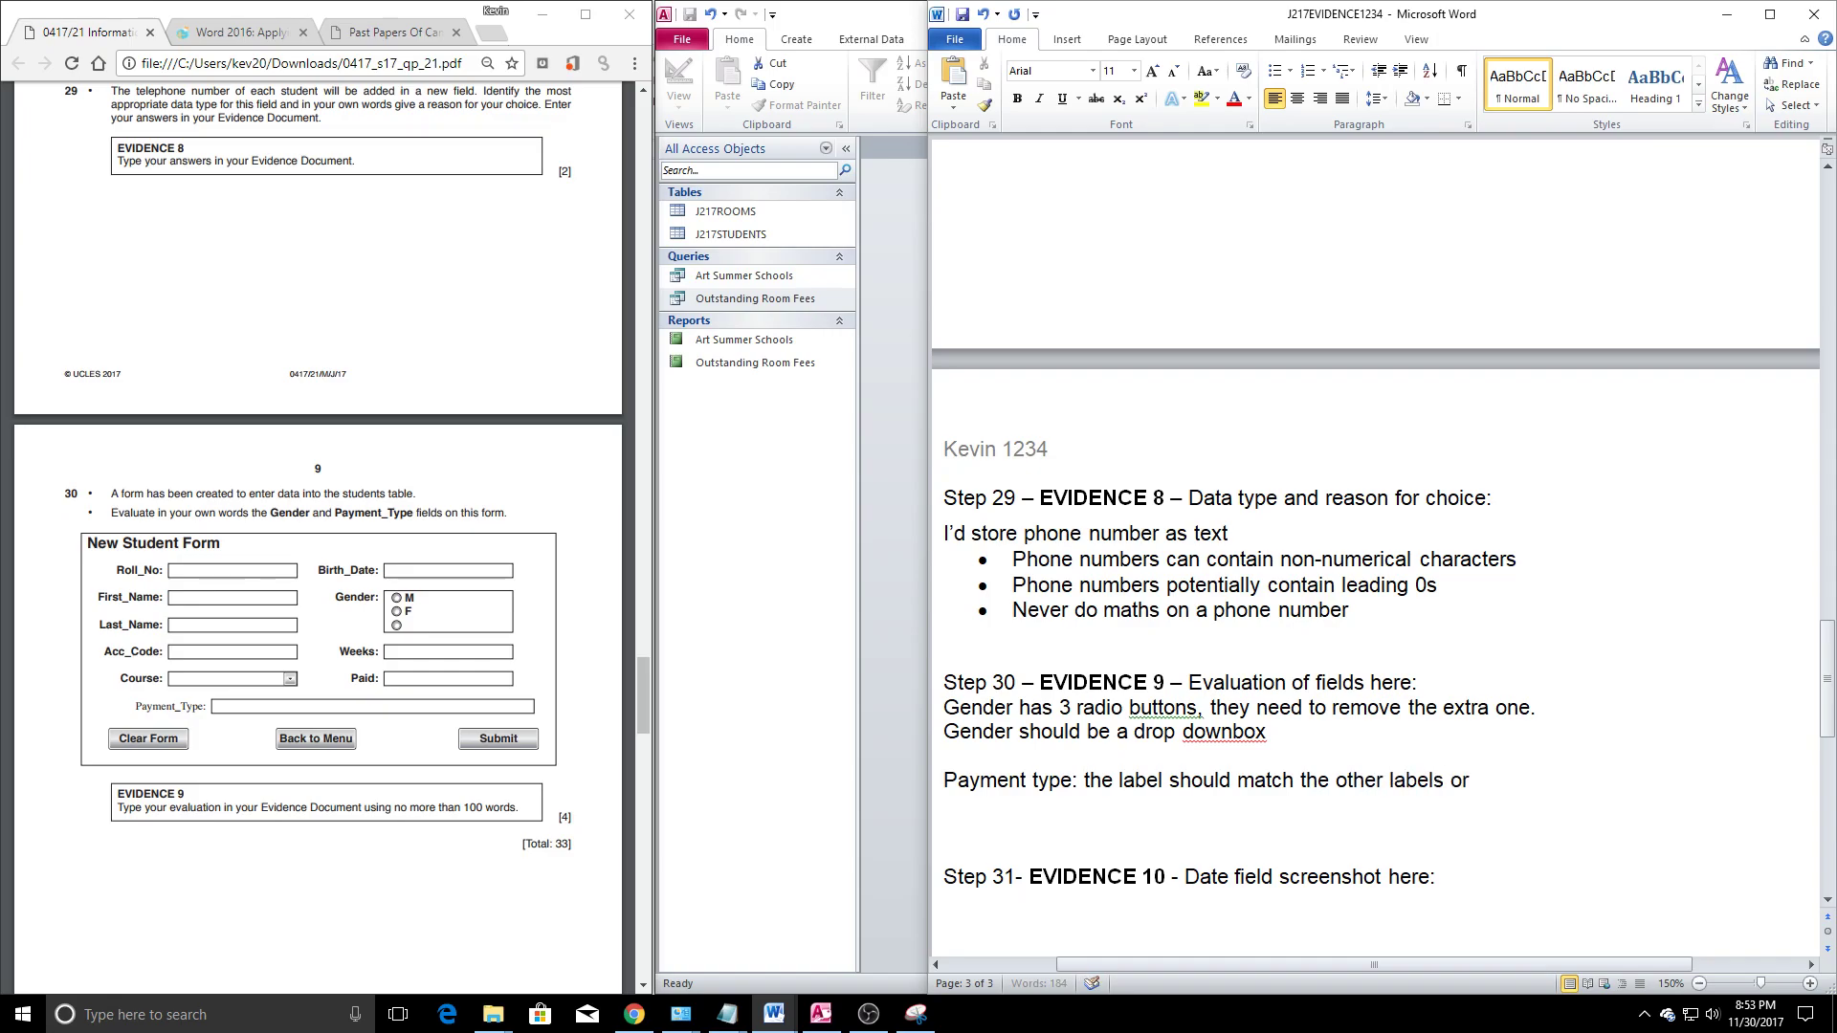
type(" the form")
key("BackSpace")
type("m.")
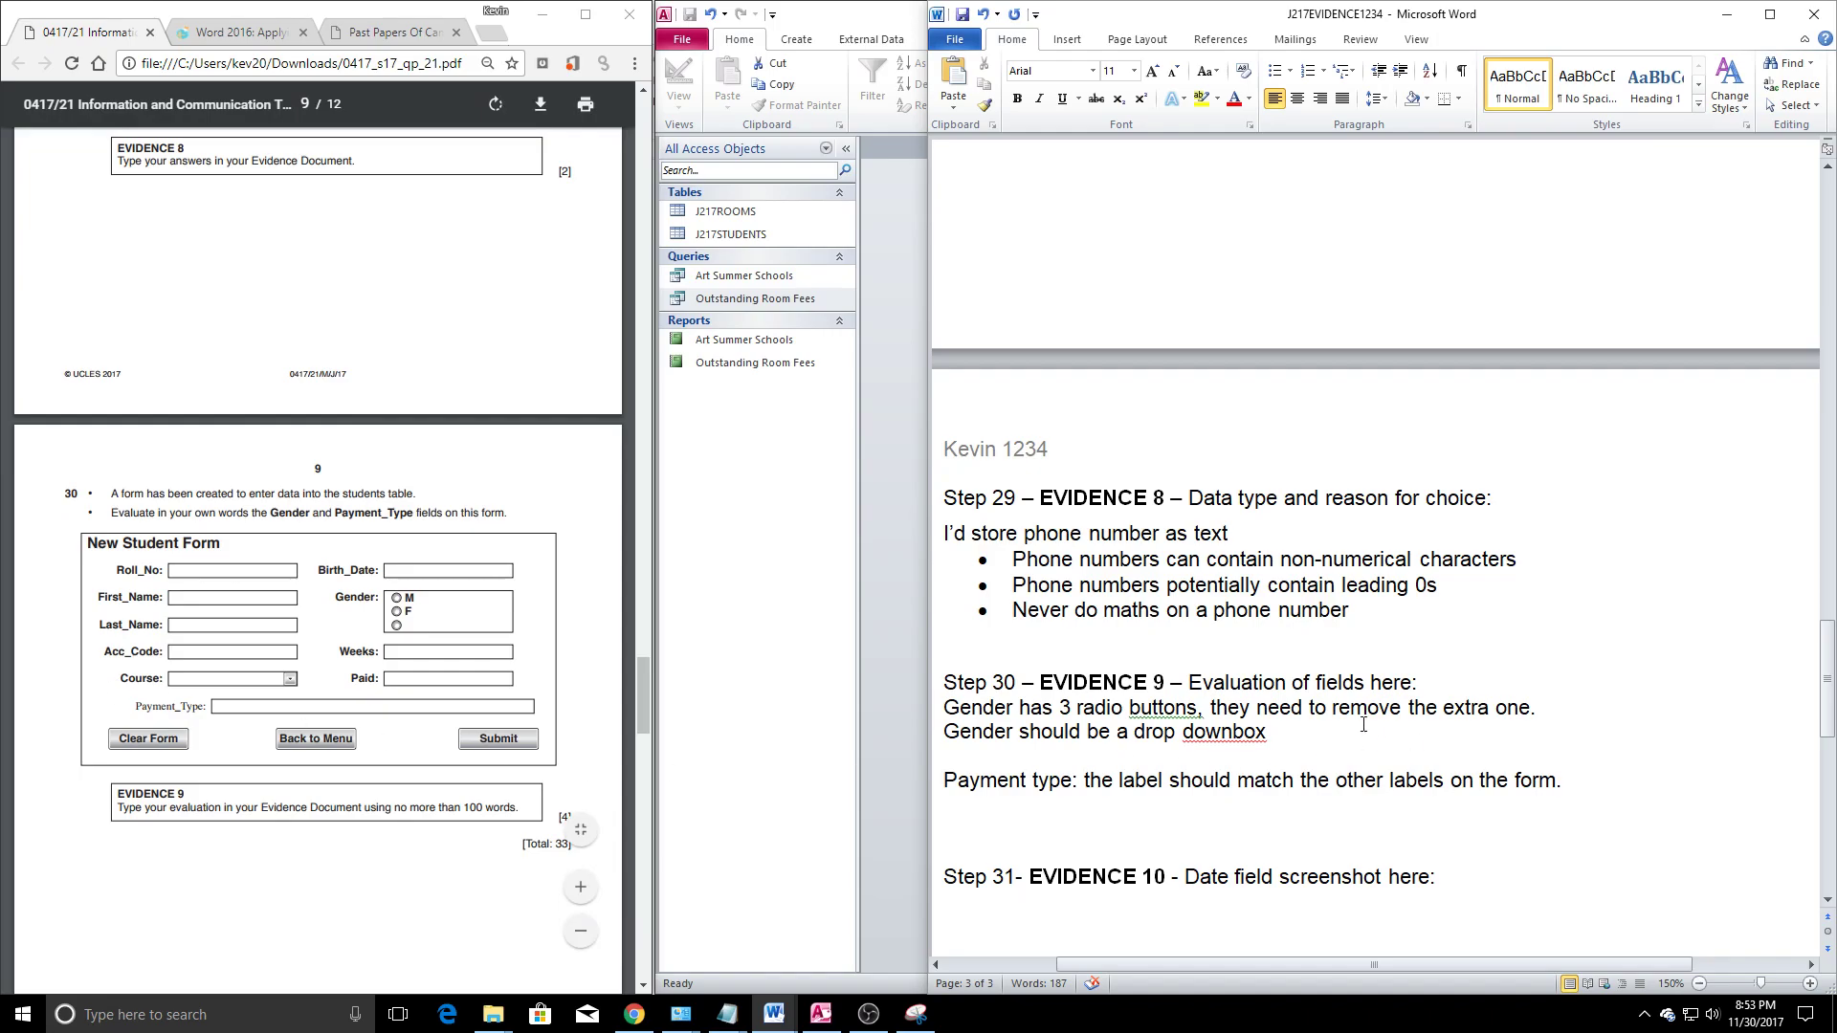
Add that the control box/text box is far too big and a dropdown box could be used instead
type("Con")
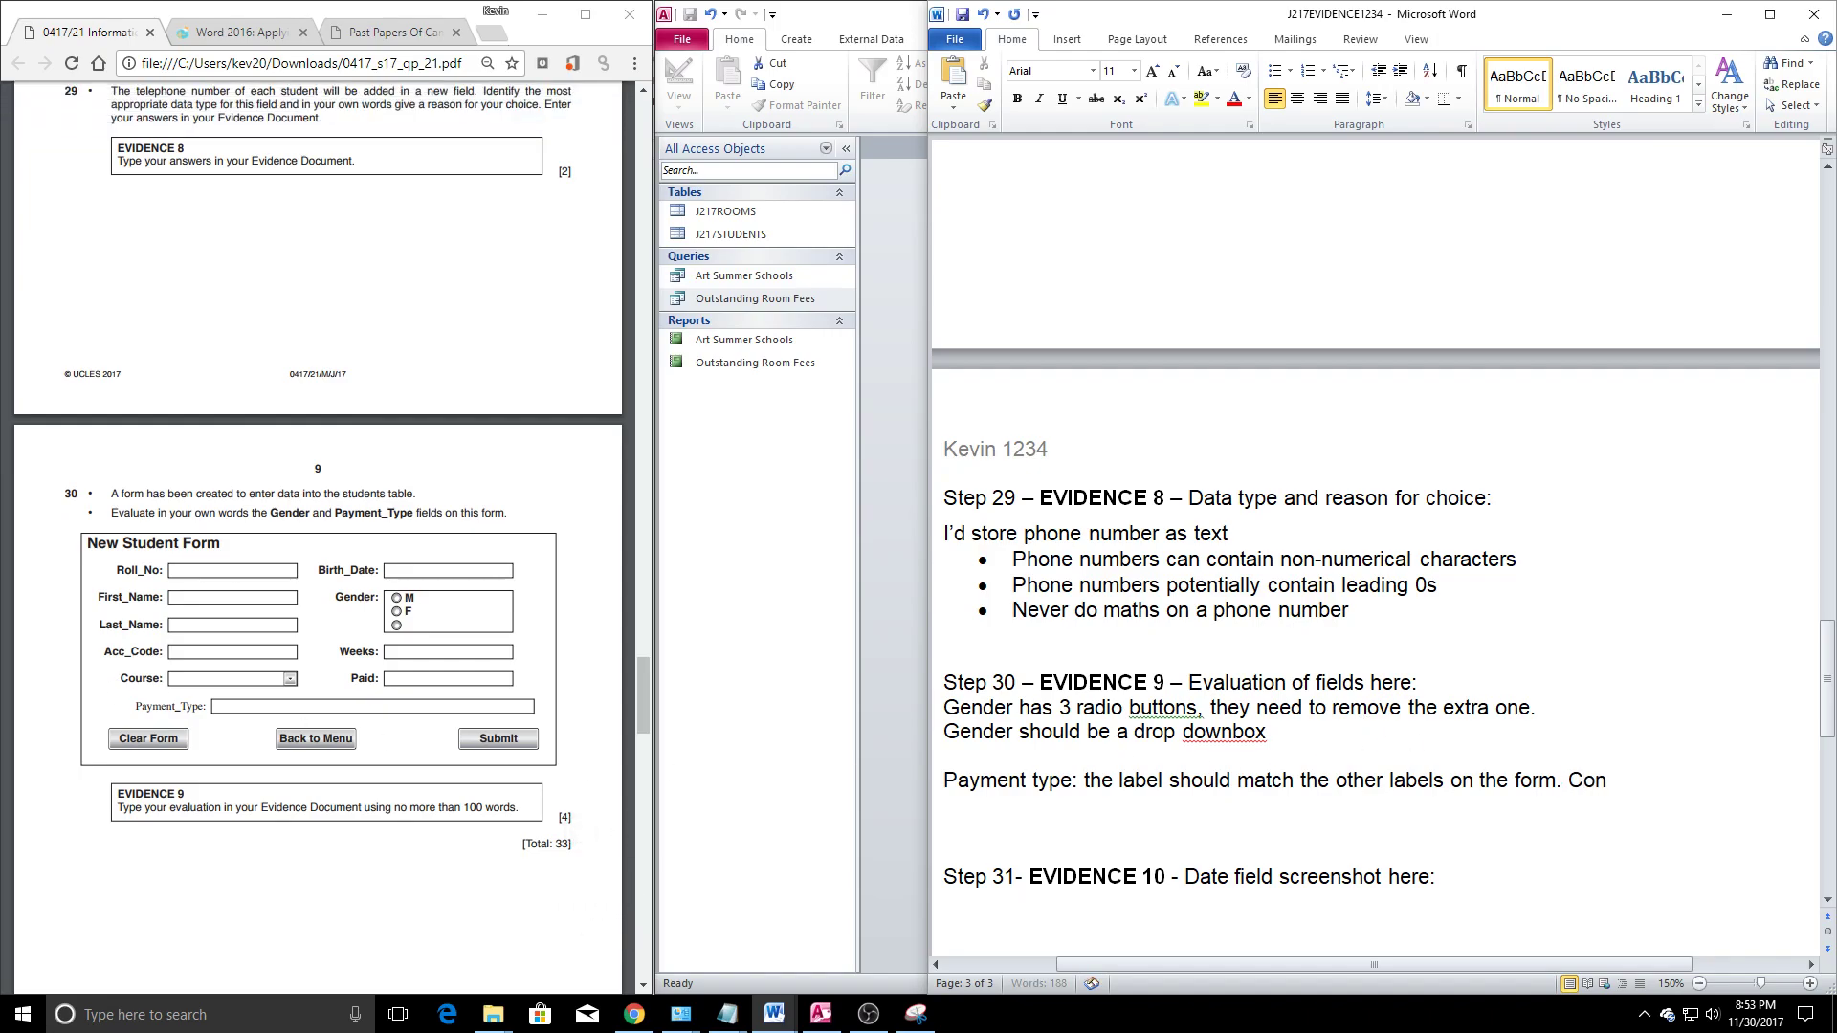
type("trol box/text box is far ")
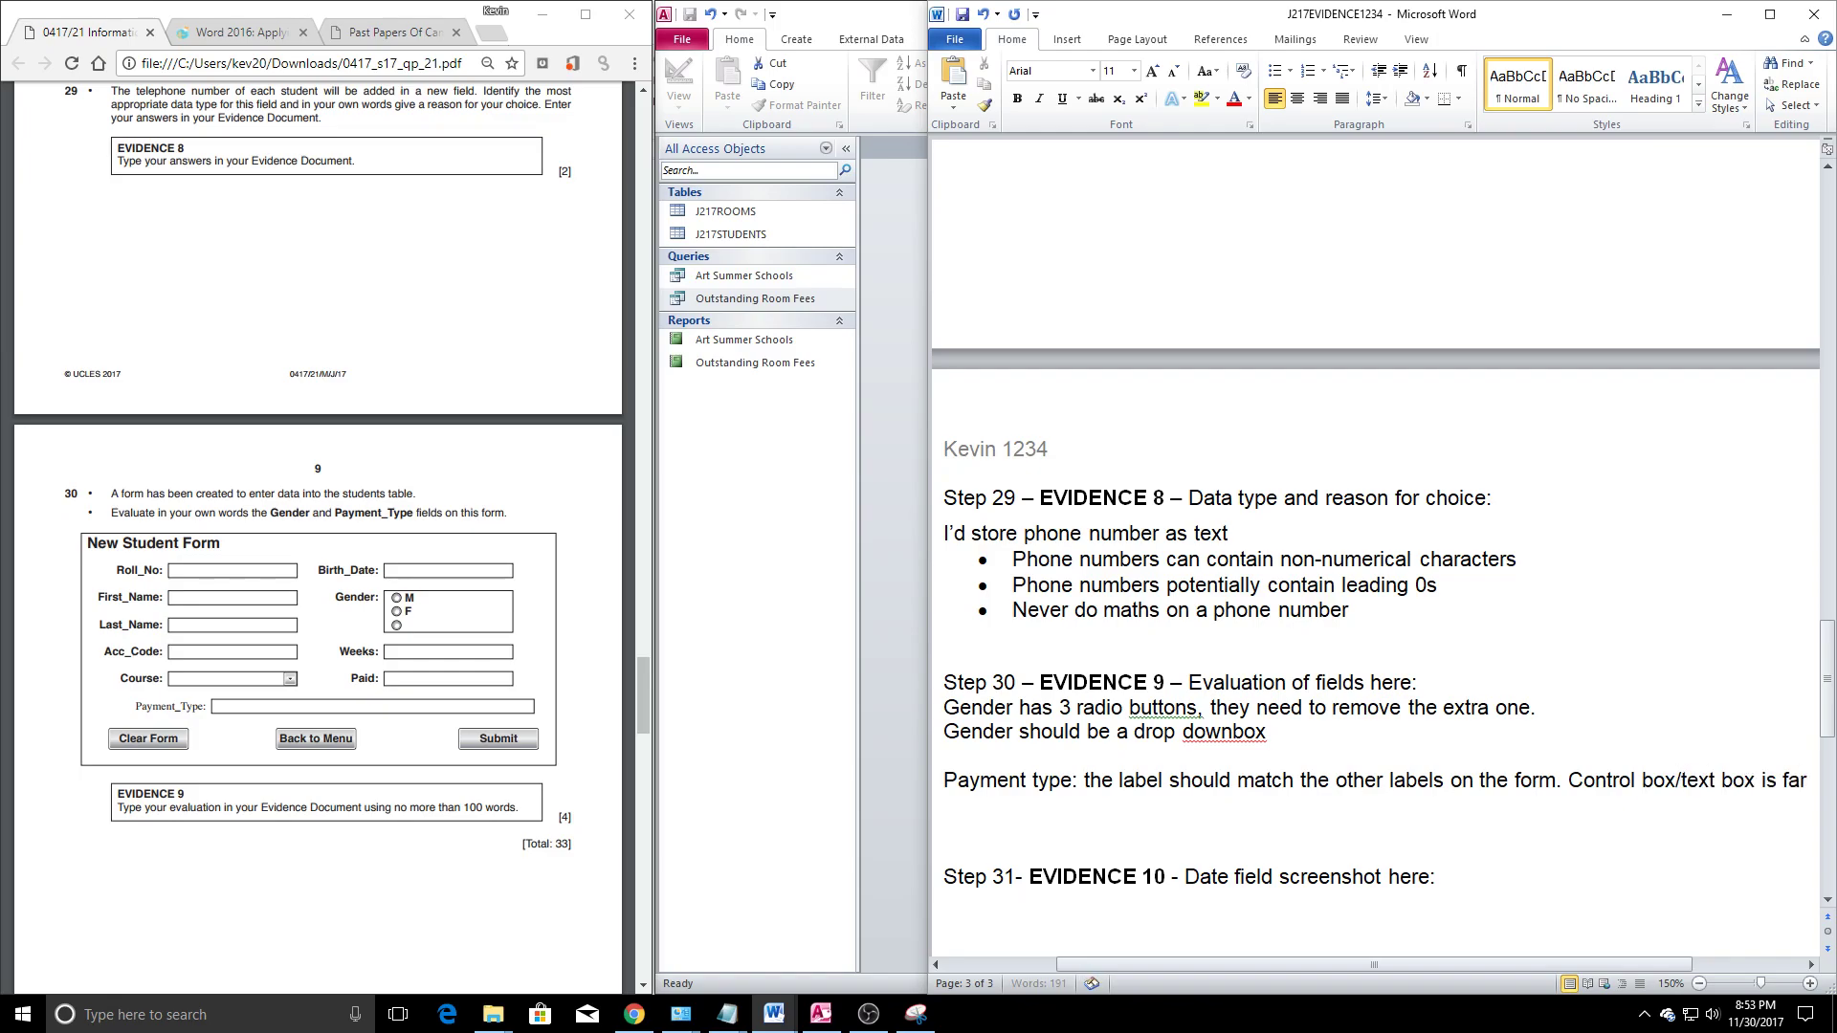
type("too big.")
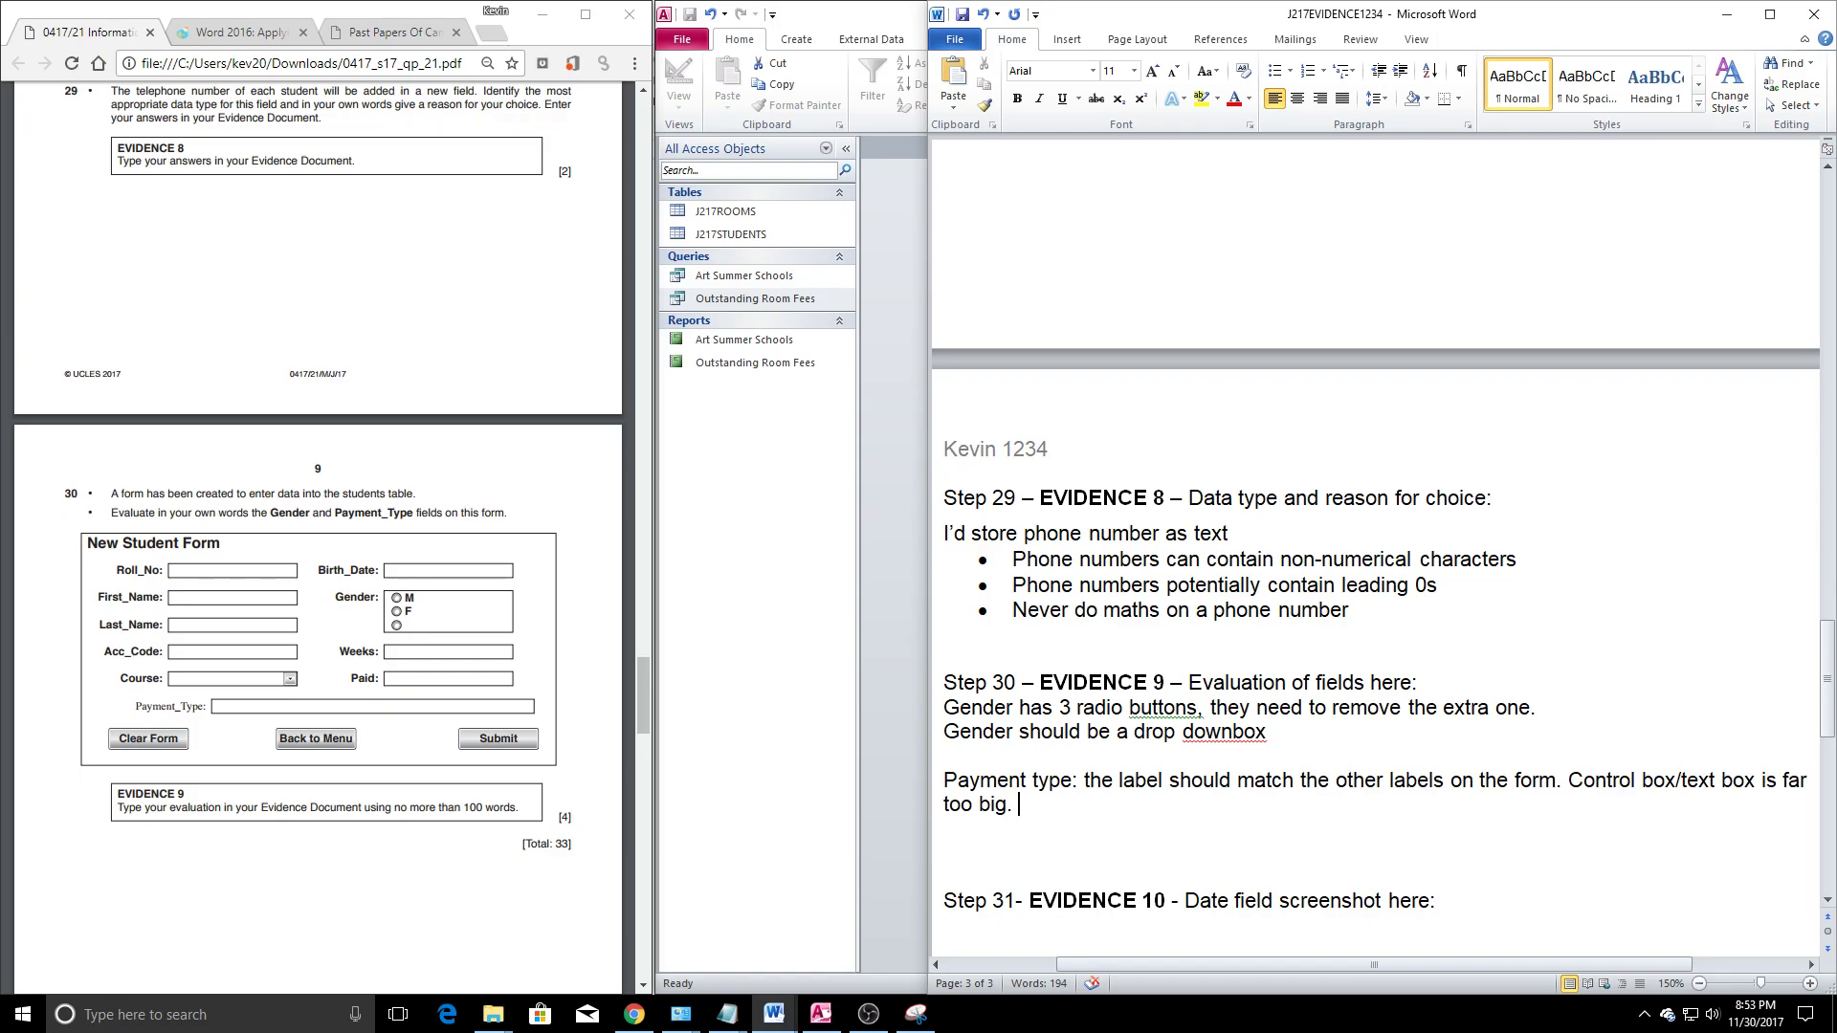
type("Could use a dropdwo")
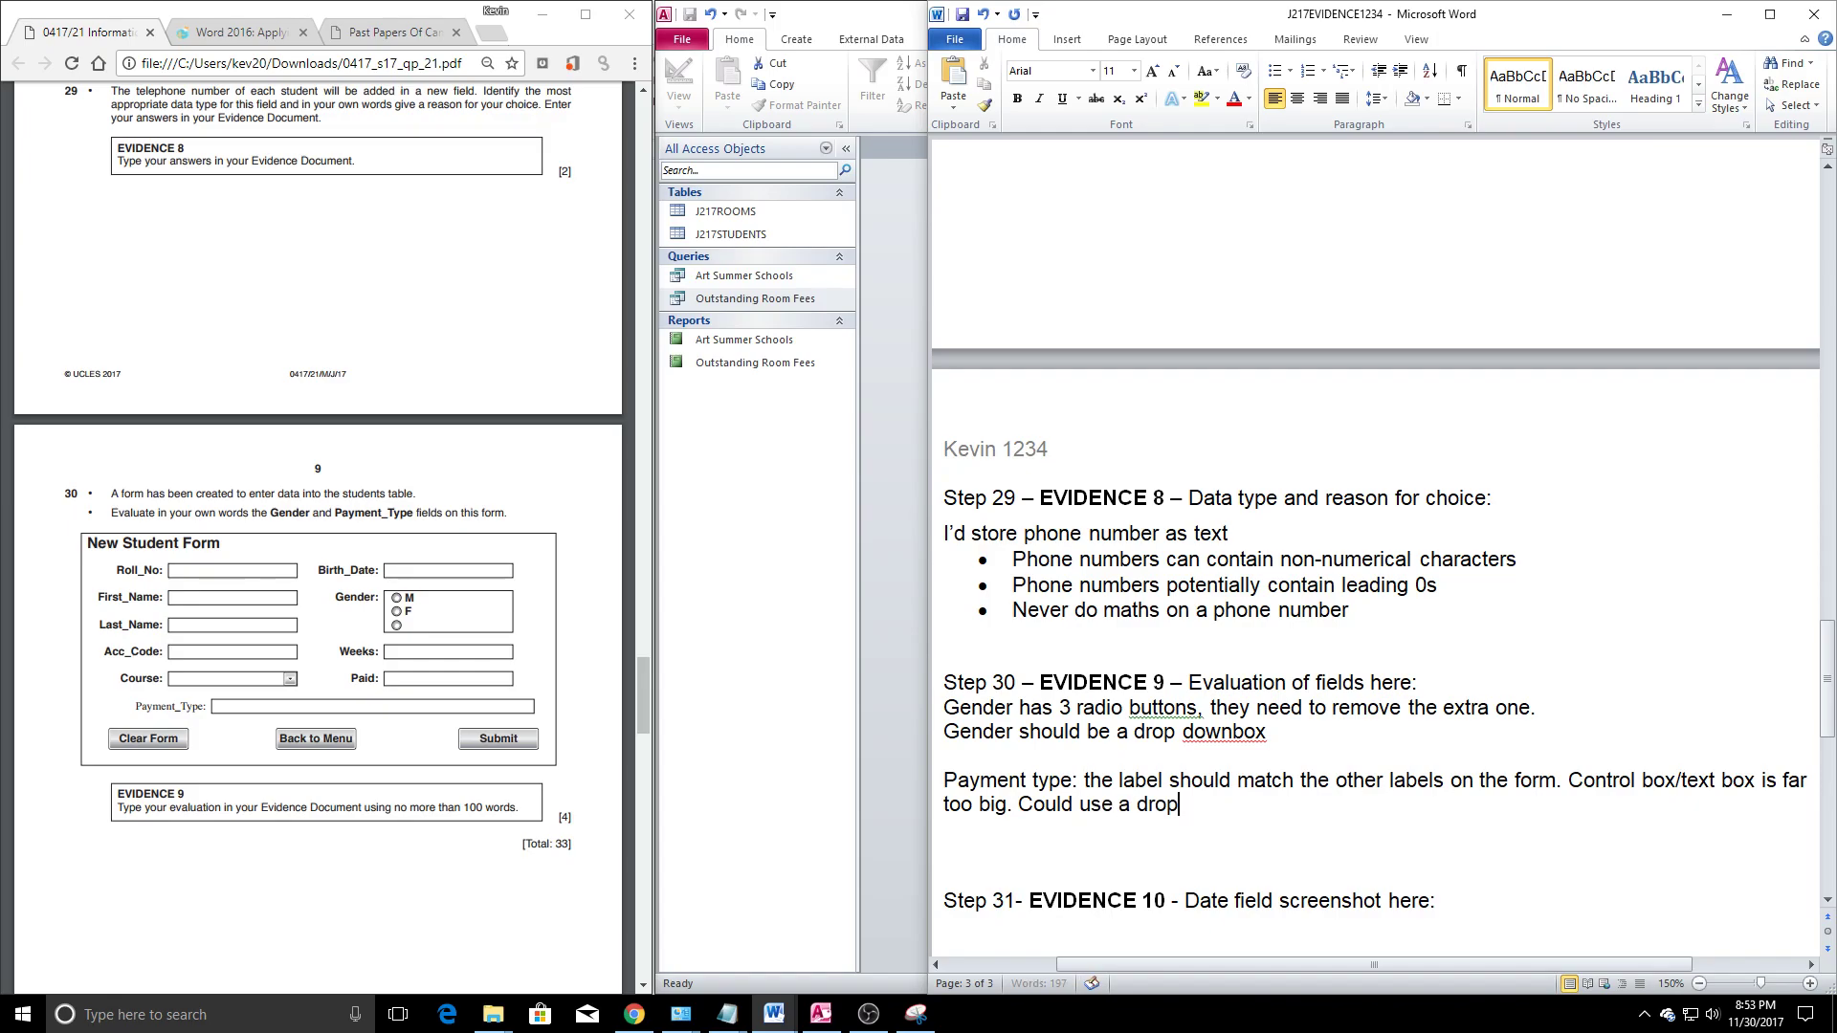
key("BackSpace")
key("BackSpace")
type("own bo")
type("x instead of ")
type("a re")
key("BackSpace")
type("t")
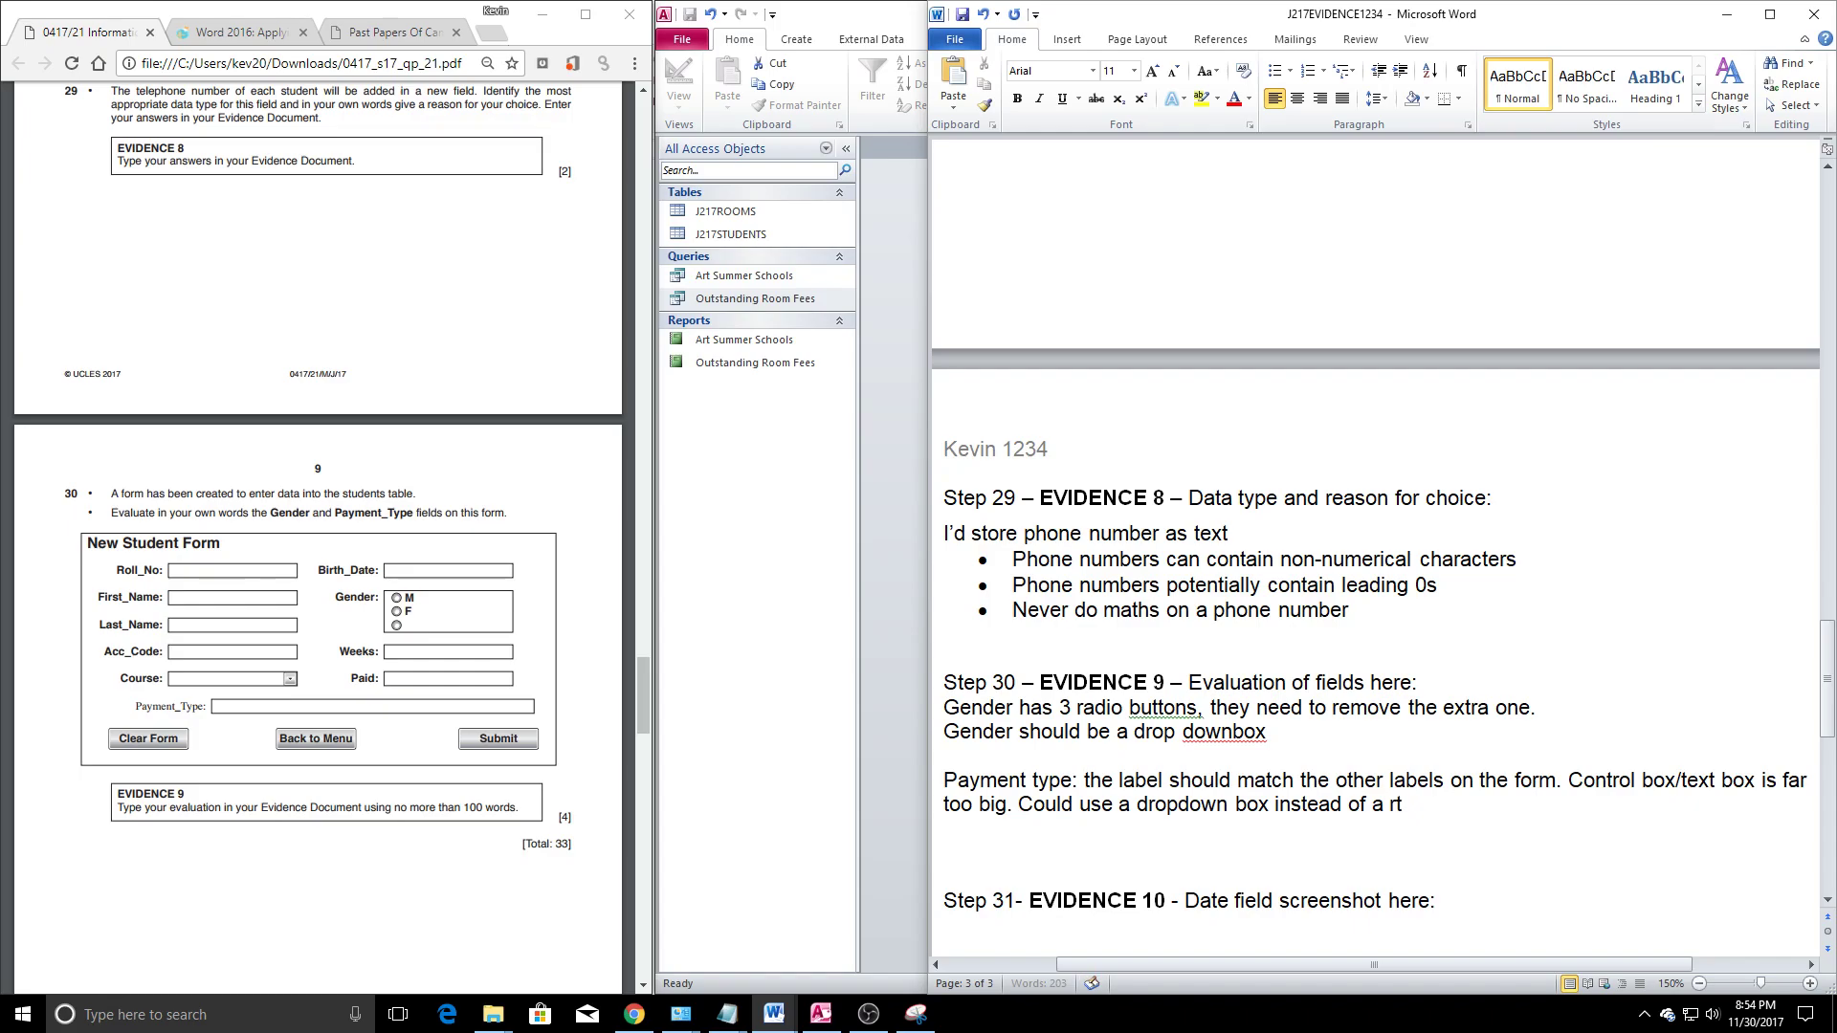
key("BackSpace")
key("BackSpace")
type("tex")
type("t his")
key("BackSpace")
key("BackSpace")
type("uman")
Review the finished Payment type paragraph in the document
left_click(1295, 780)
scroll(1244, 776, "up", 5)
scroll(1210, 772, "down", 4)
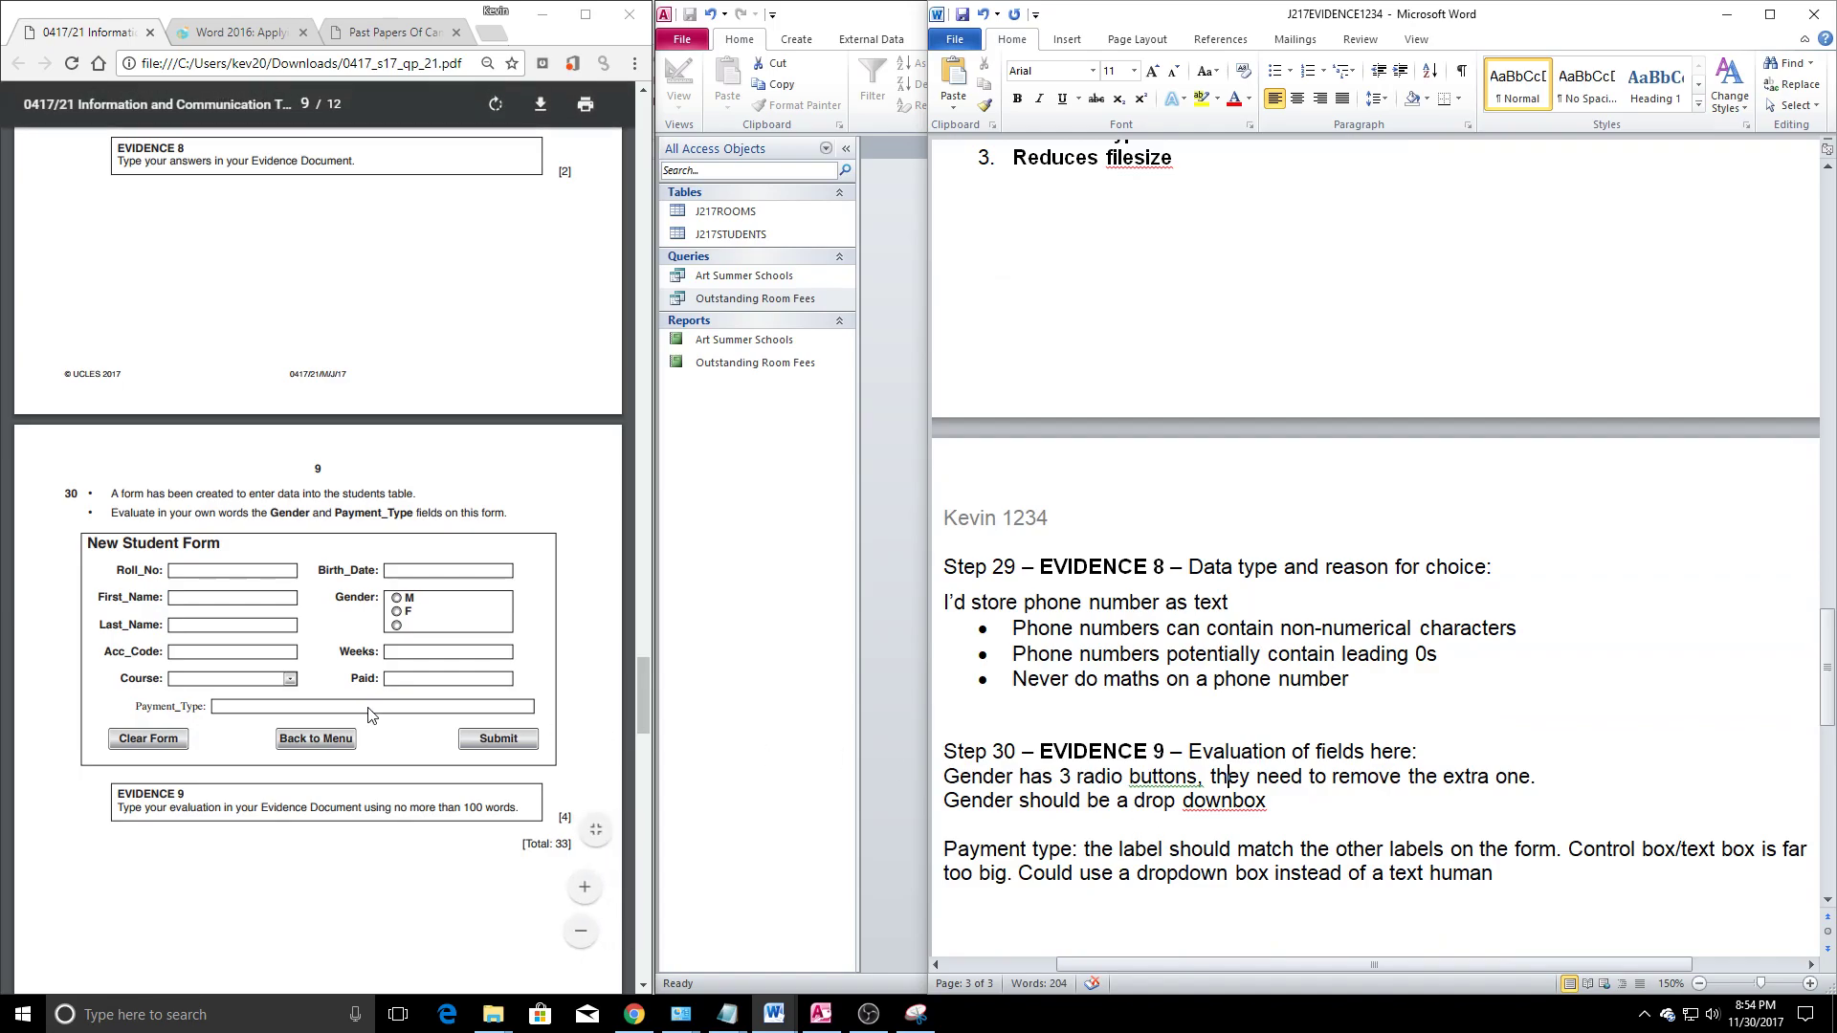
scroll(491, 719, "down", 2)
scroll(491, 719, "up", 1)
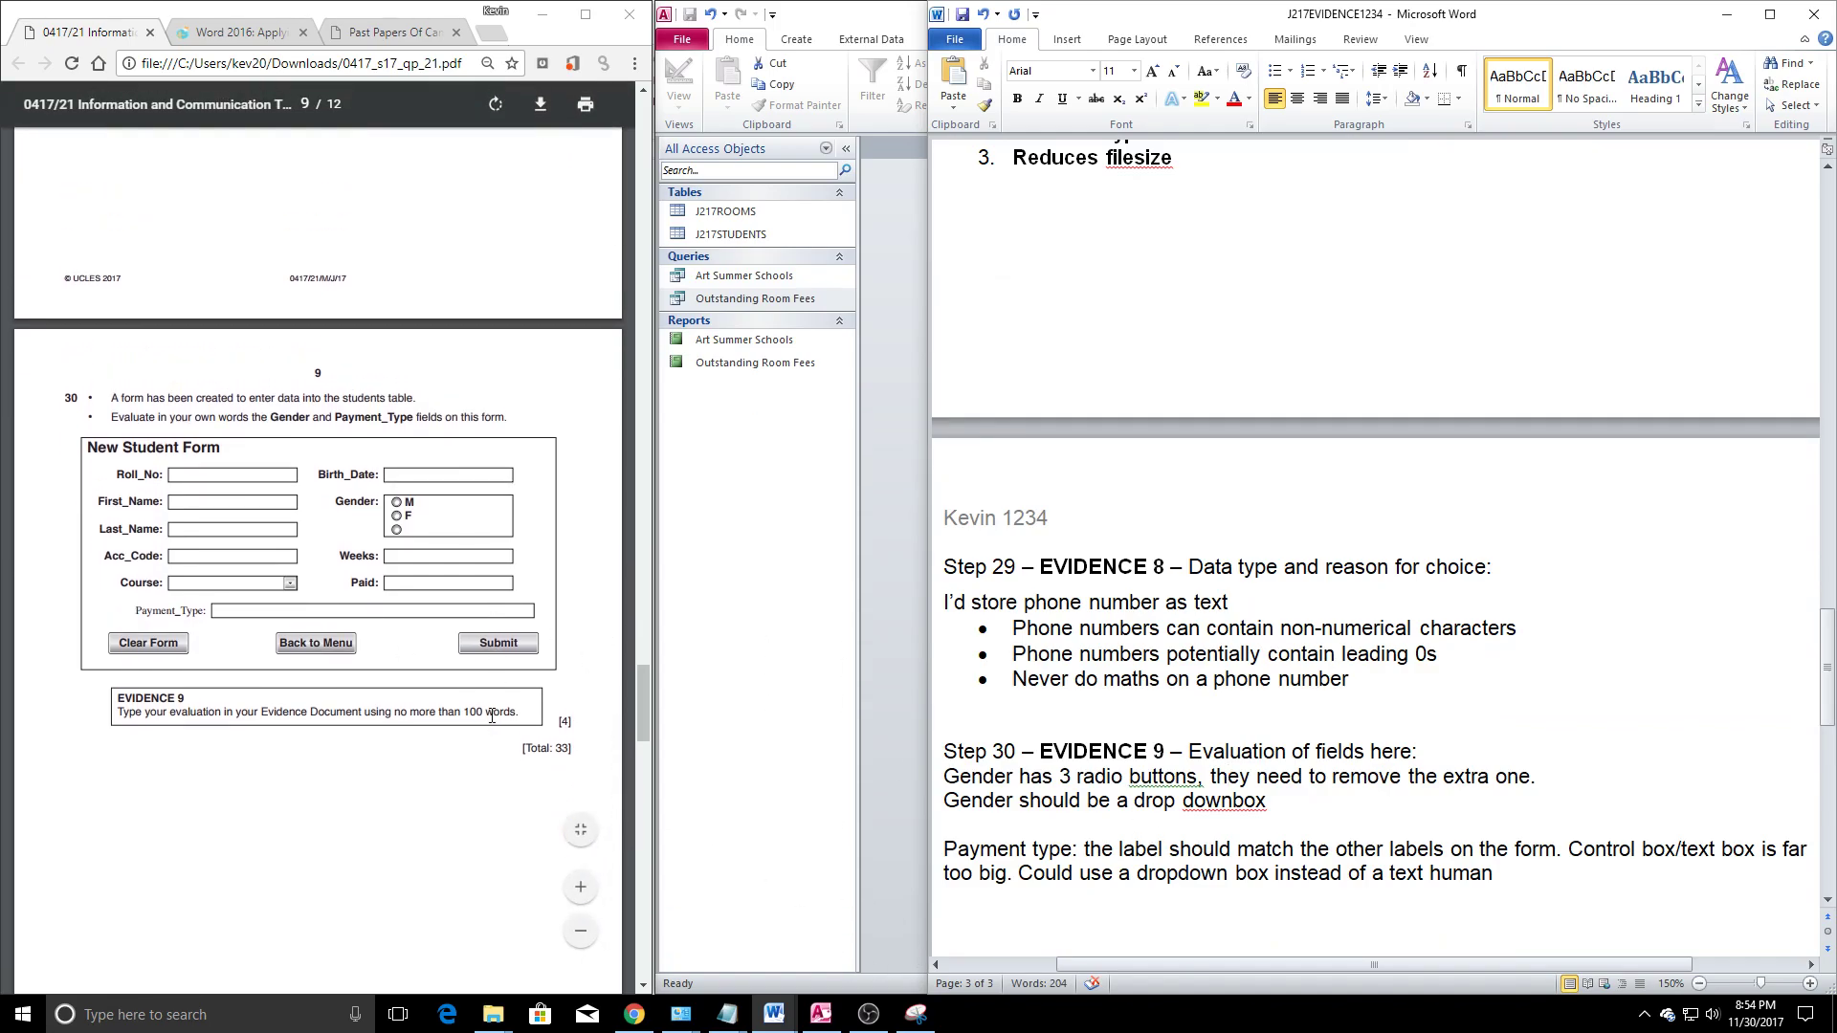
left_click(870, 1016)
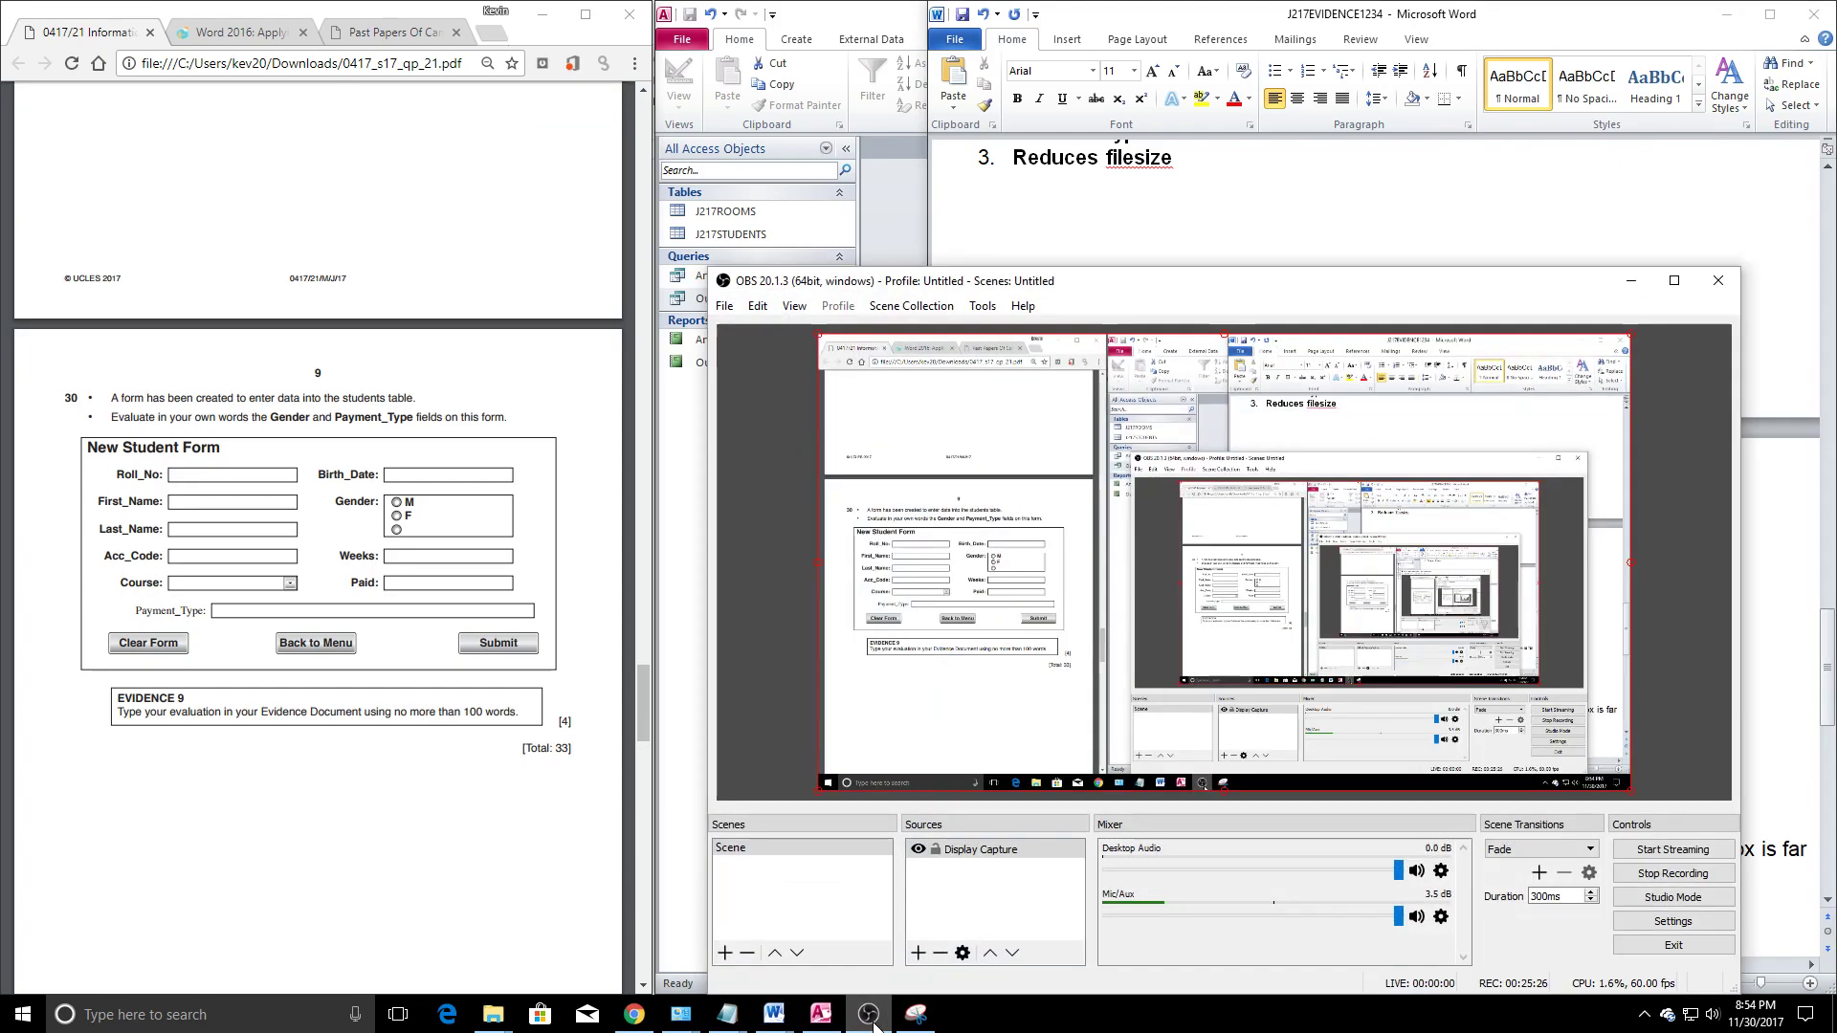